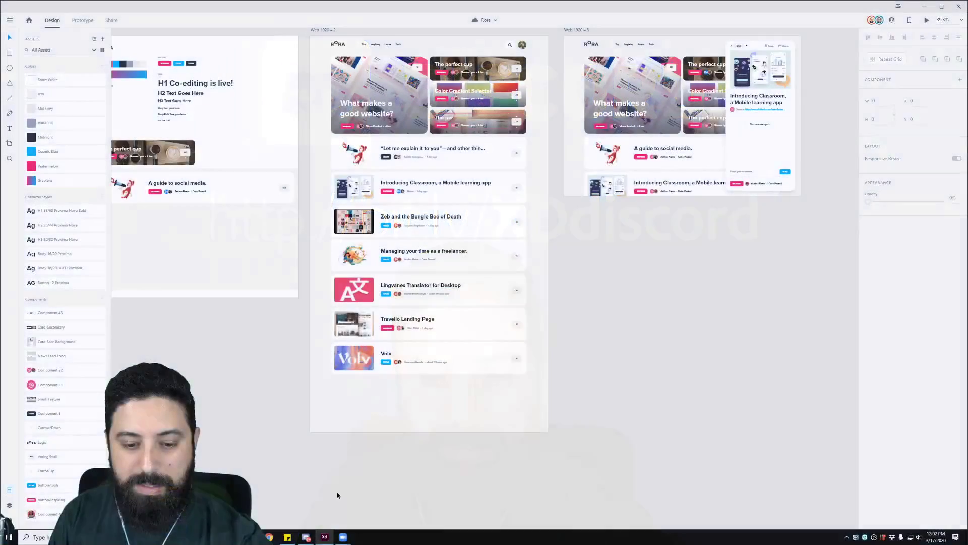
- Switch from Adobe XD to the Discord portfolio-reviews channel of the Adobe XD community server
key("alt+Tab")
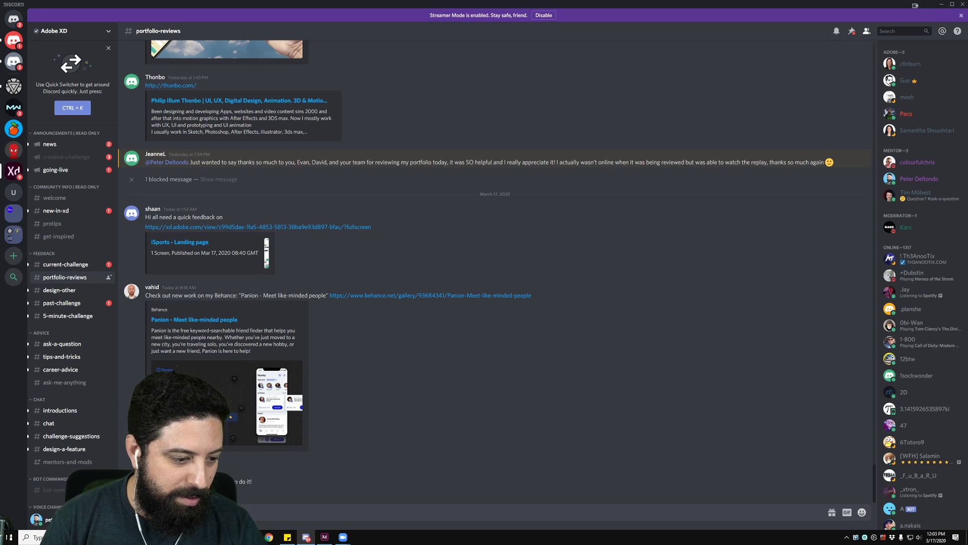
- Minimize Discord so the Rora design file in Adobe XD is visible again
left_click(943, 6)
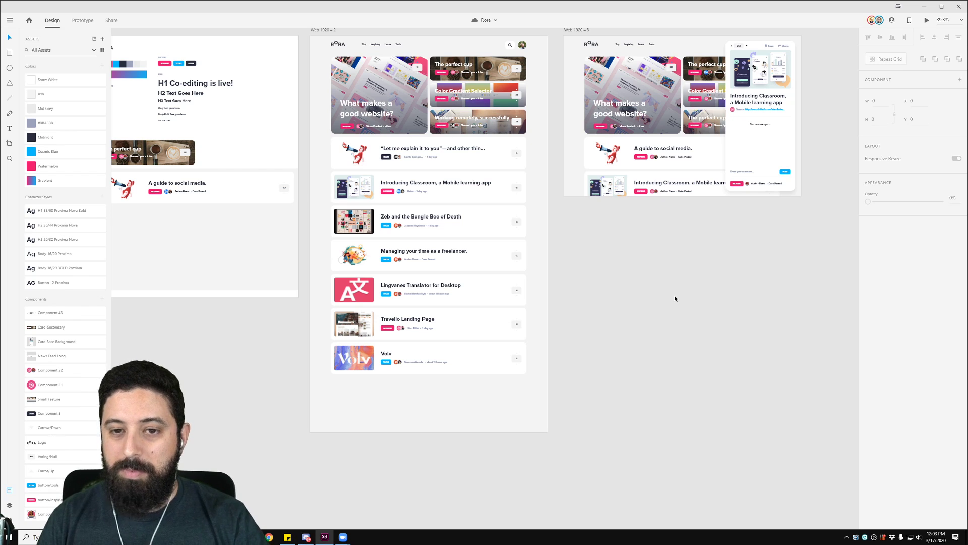
- Bring forward the Zoom meeting where a colleague is sharing the Rora design
mouse_move(343, 536)
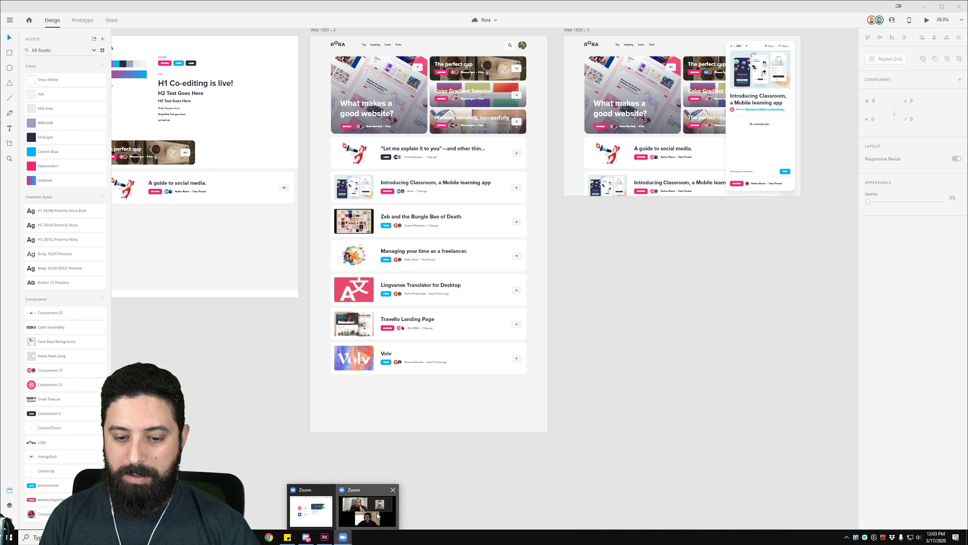
left_click(378, 515)
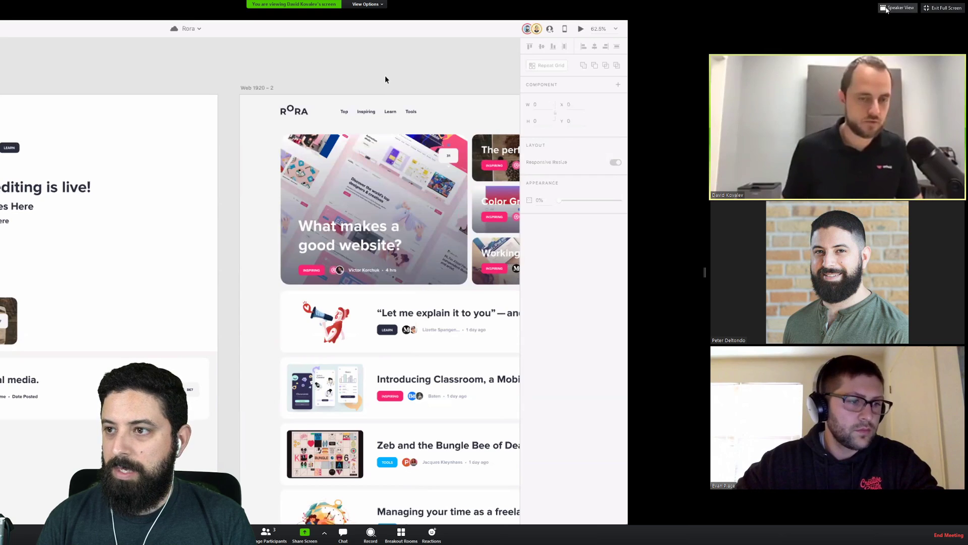
- Exit Zoom full screen and widen the shared Rora screen beside the participant videos
left_click(367, 4)
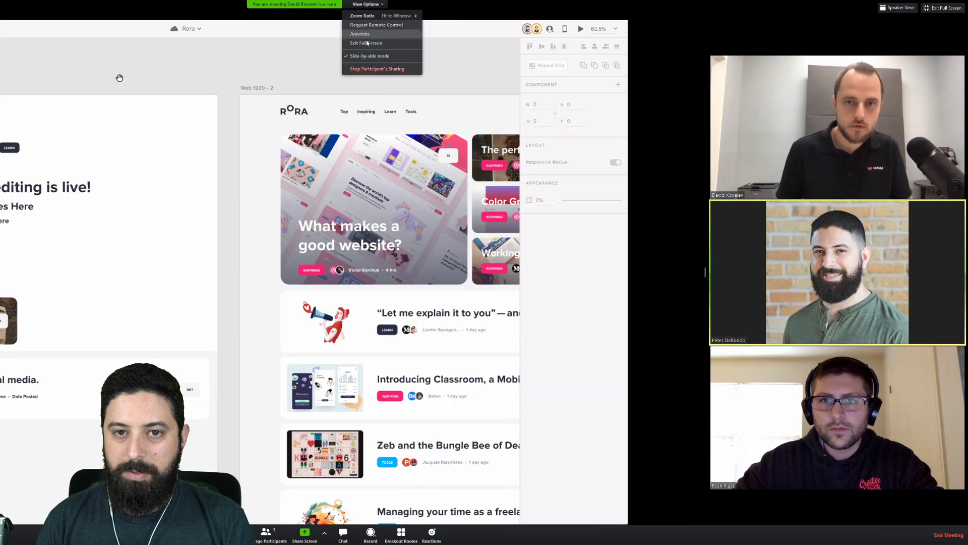
left_click(367, 43)
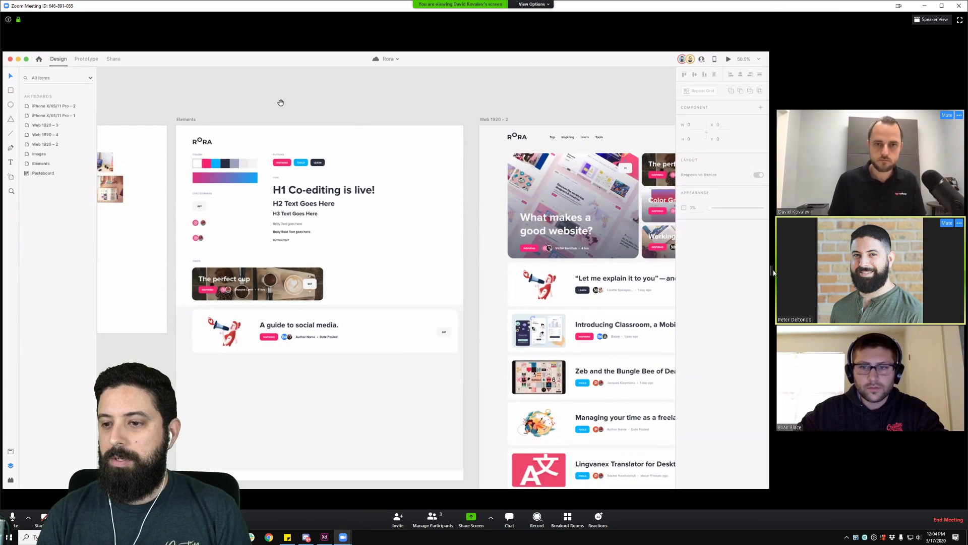
left_click_drag(772, 272, 906, 271)
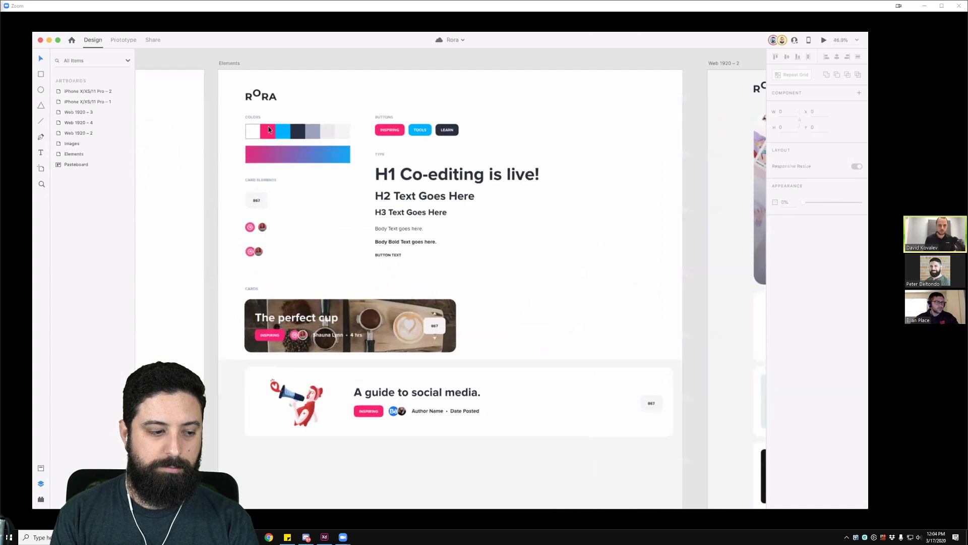
- Show the shared file's Assets panel with its colours, character styles and components
left_click(42, 469)
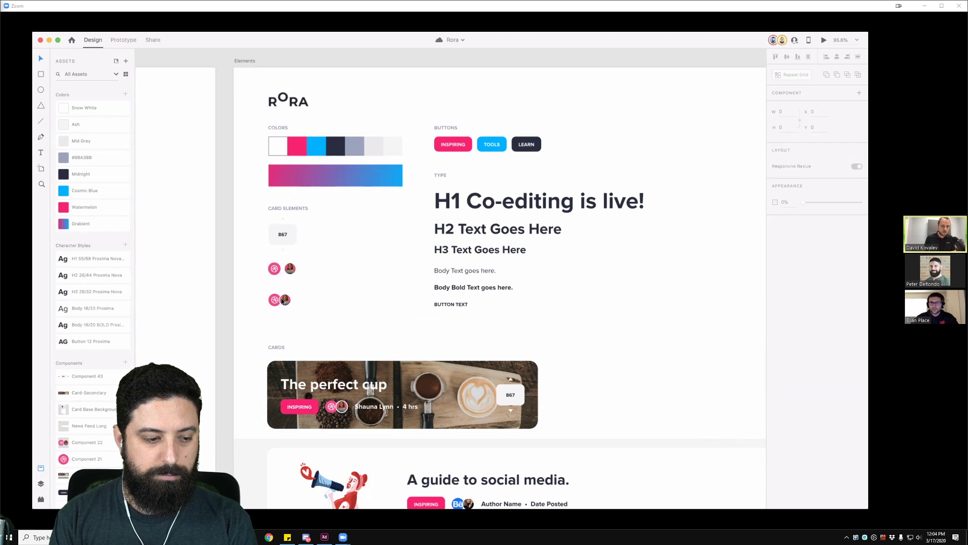
scroll(73, 316, "down", 1)
scroll(72, 326, "down", 2)
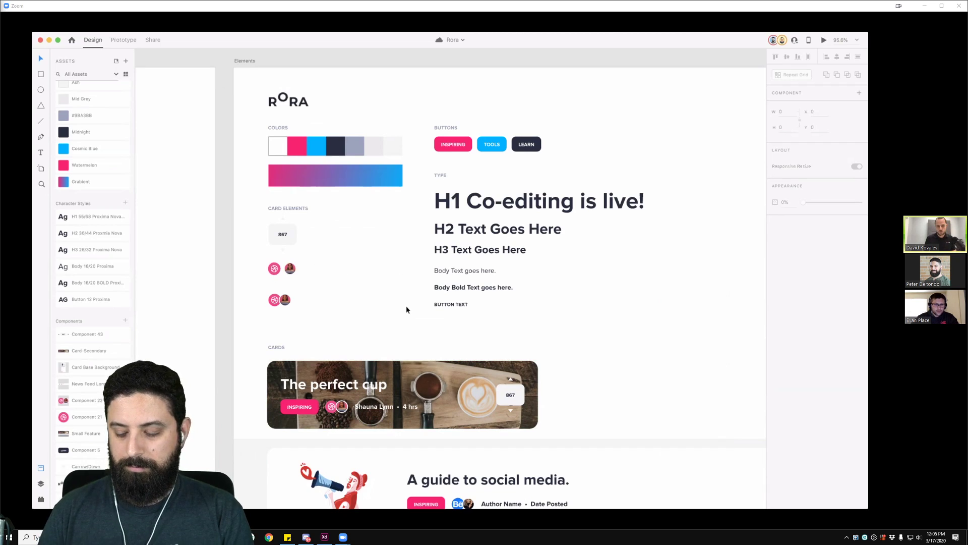
left_click_drag(405, 304, 403, 289)
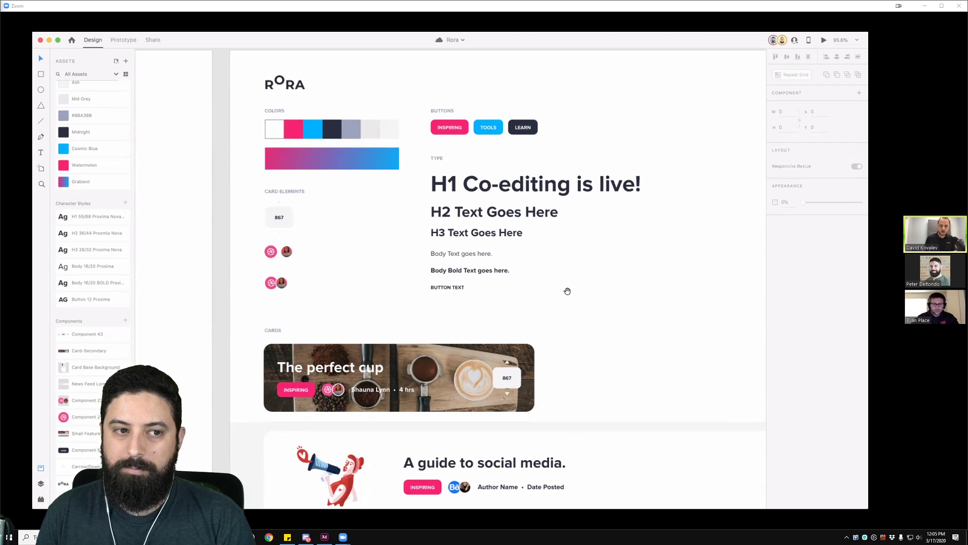
- Move the shared canvas to the Web 1920 – 2 homepage artboard with its article cards
left_click(227, 257)
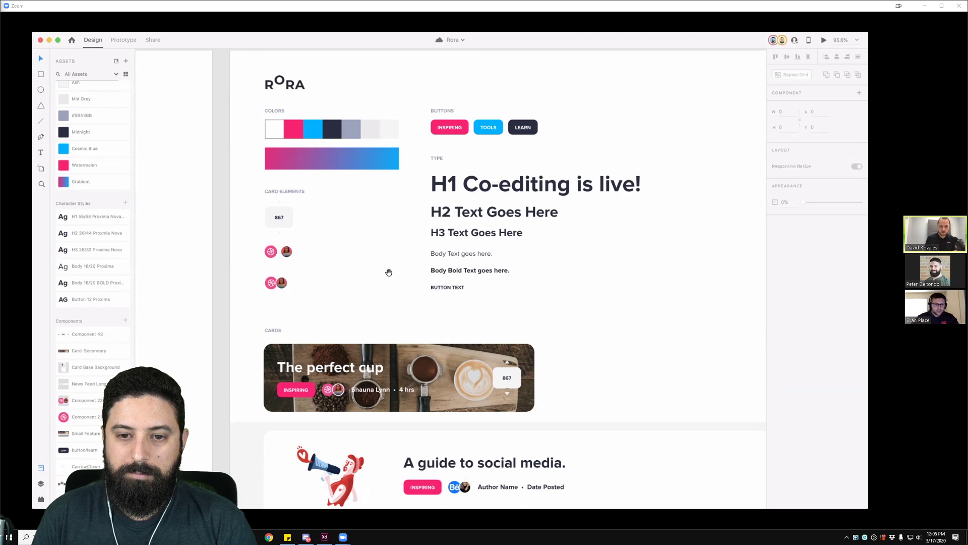
scroll(370, 207, "down", 4)
scroll(370, 207, "right", 1)
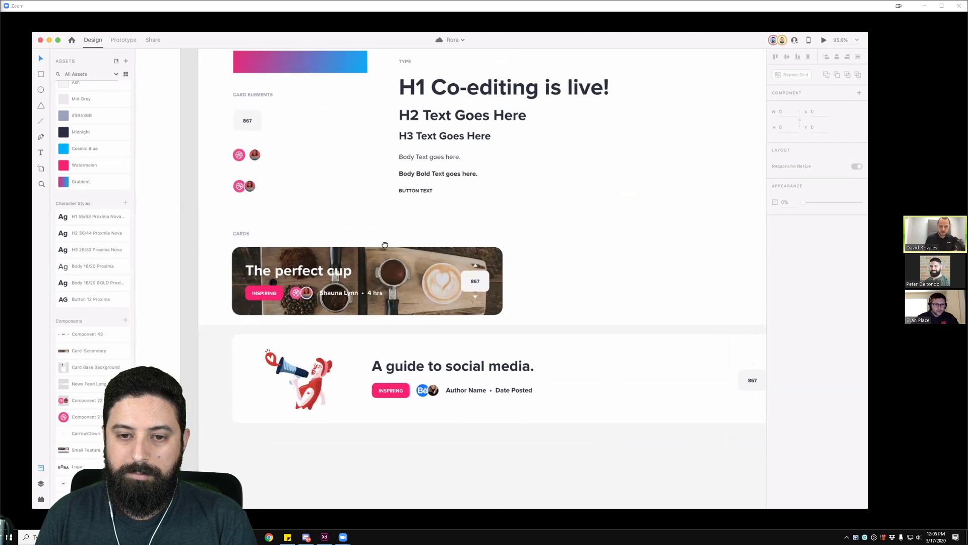
scroll(388, 249, "down", 2)
scroll(369, 249, "down", 2)
scroll(369, 248, "down", 2)
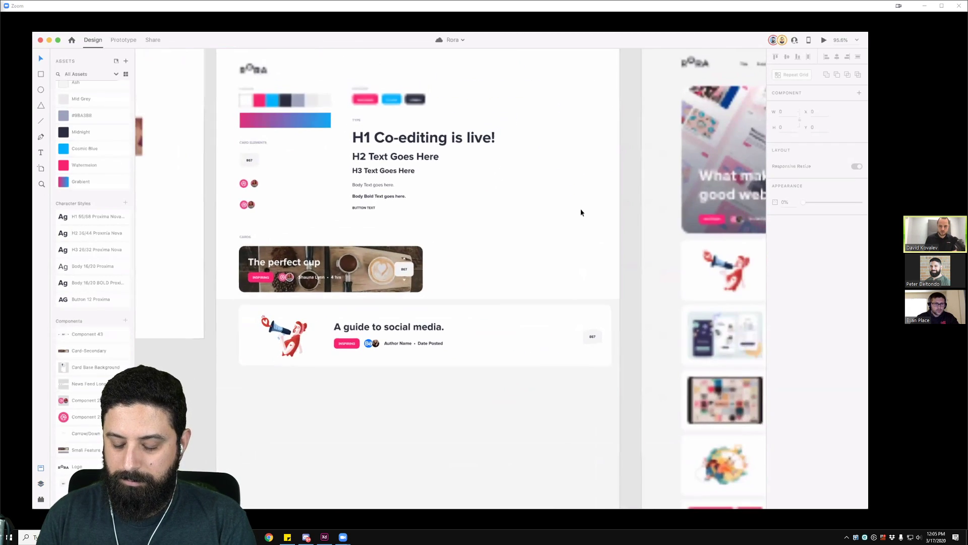
left_click_drag(491, 225, 403, 253)
scroll(403, 253, "right", 10)
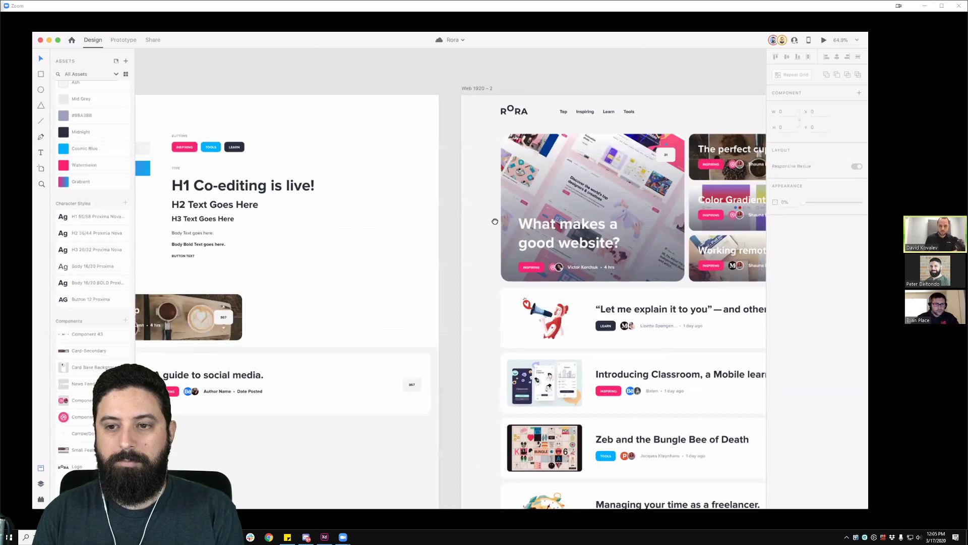
scroll(428, 212, "right", 4)
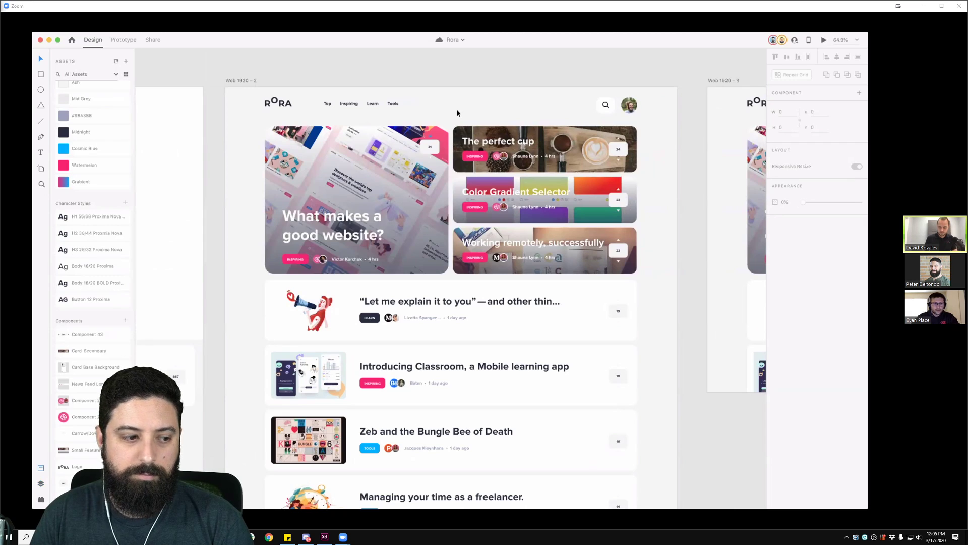
key("ctrl+equal")
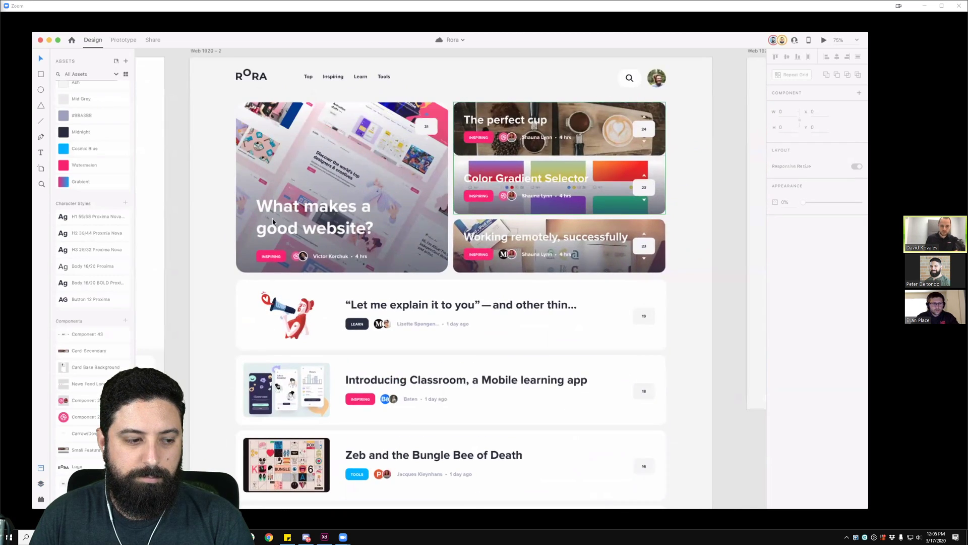
scroll(201, 268, "down", 3)
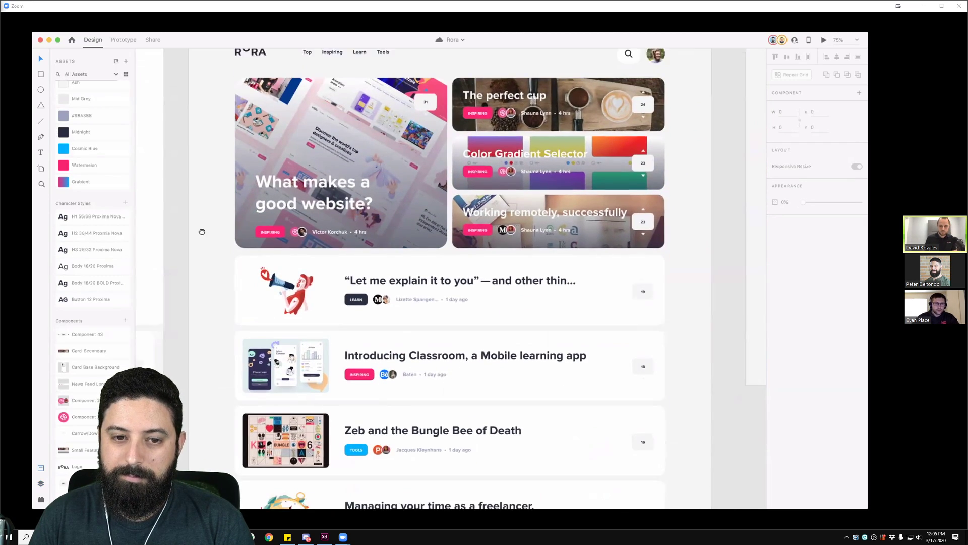
scroll(212, 282, "down", 8)
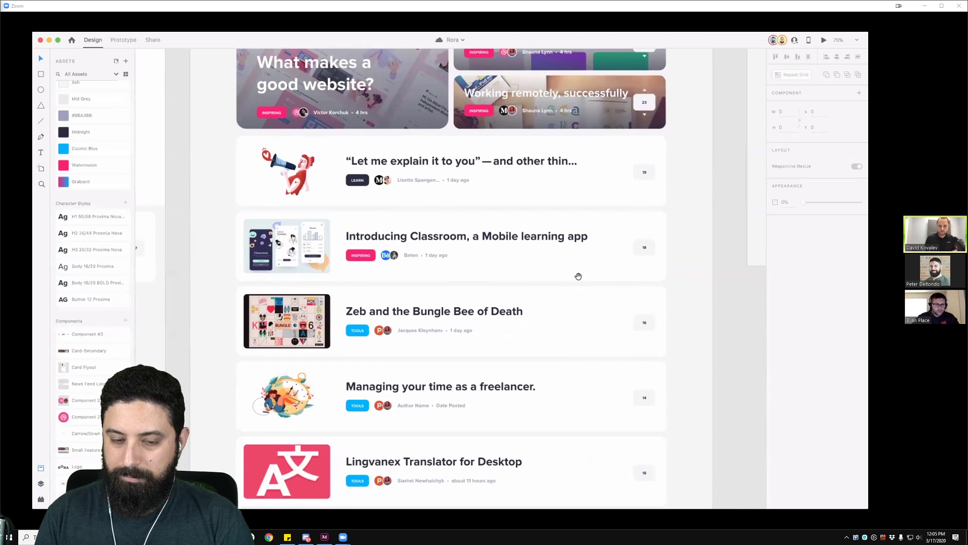
left_click_drag(712, 188, 698, 191)
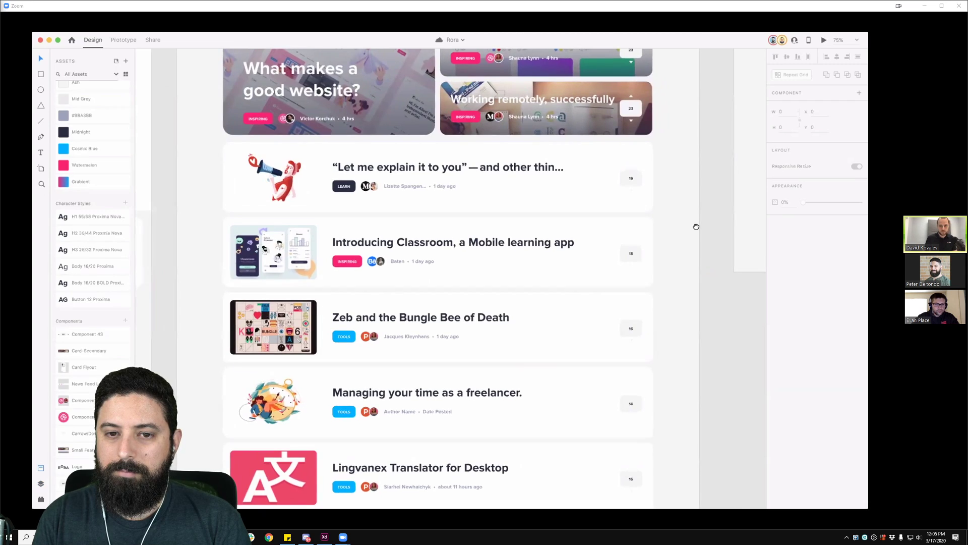
scroll(701, 232, "up", 4)
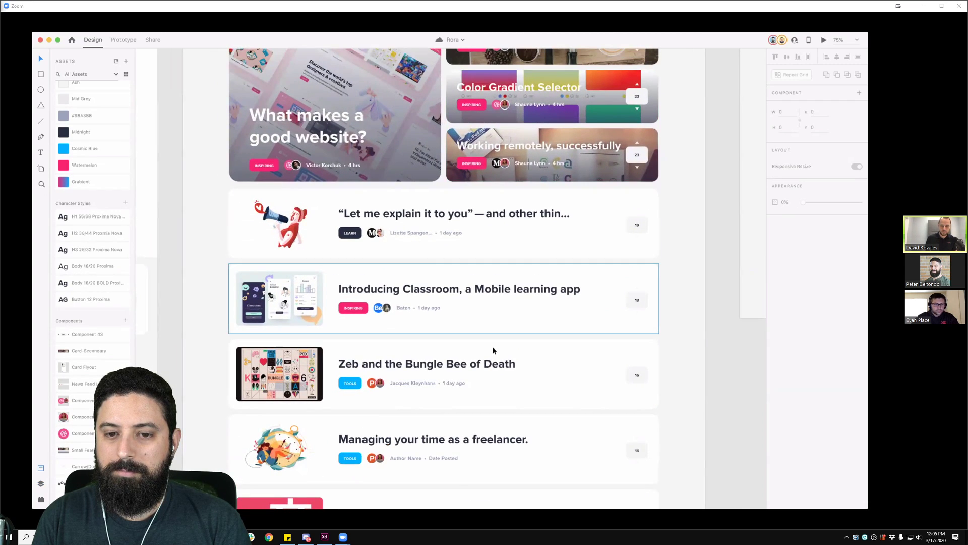
left_click_drag(692, 235, 692, 246)
scroll(693, 245, "up", 4)
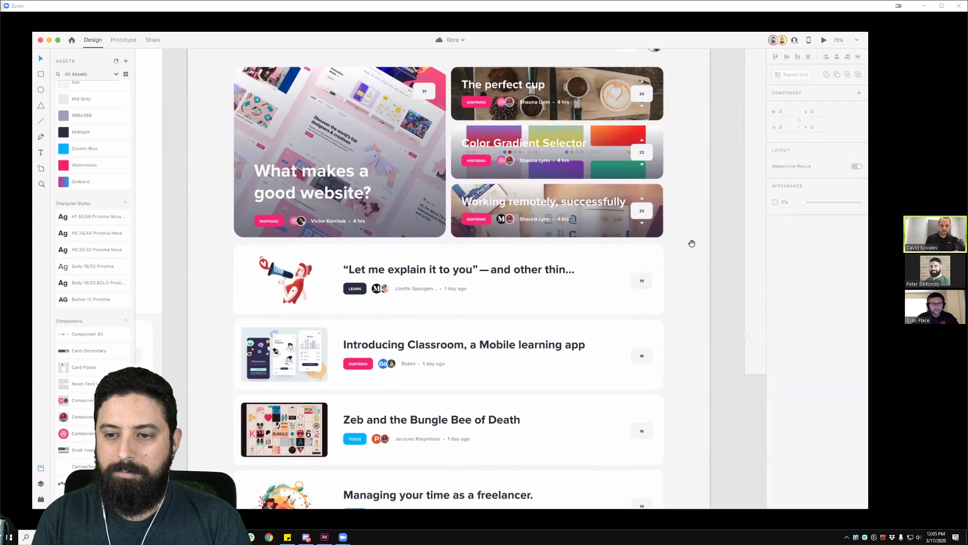
scroll(690, 244, "up", 3)
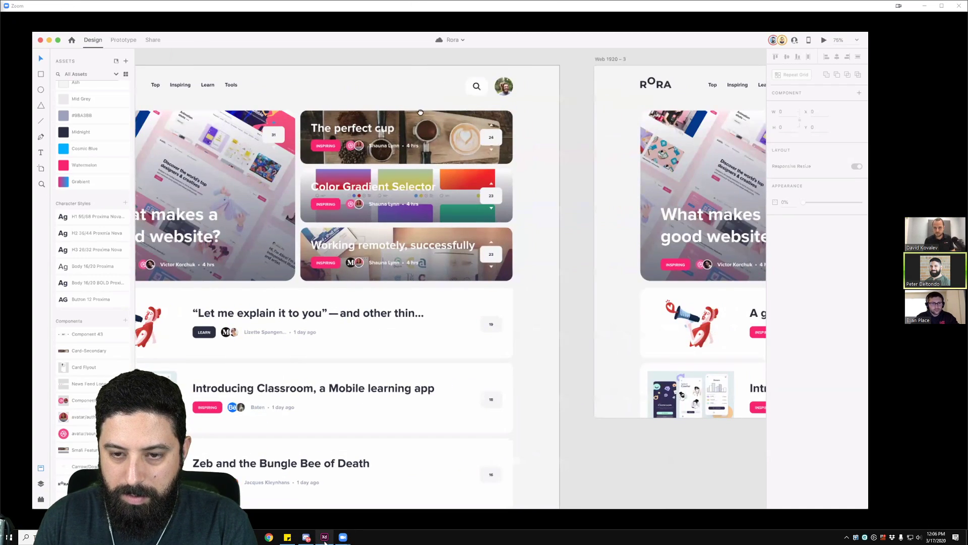
- Return to local Adobe XD and zoom in on the Elements artboard's H1 sample
left_click(324, 537)
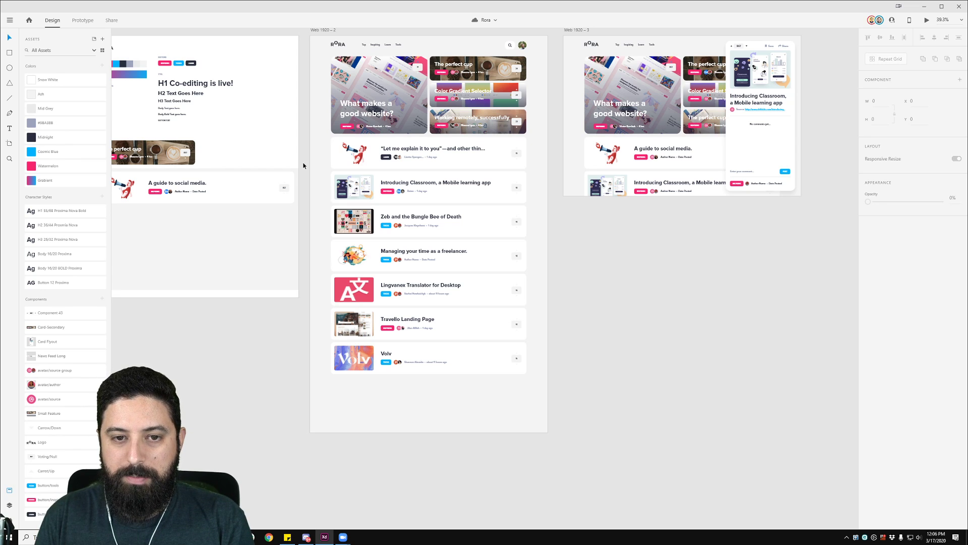
scroll(304, 163, "up", 4, "ctrl")
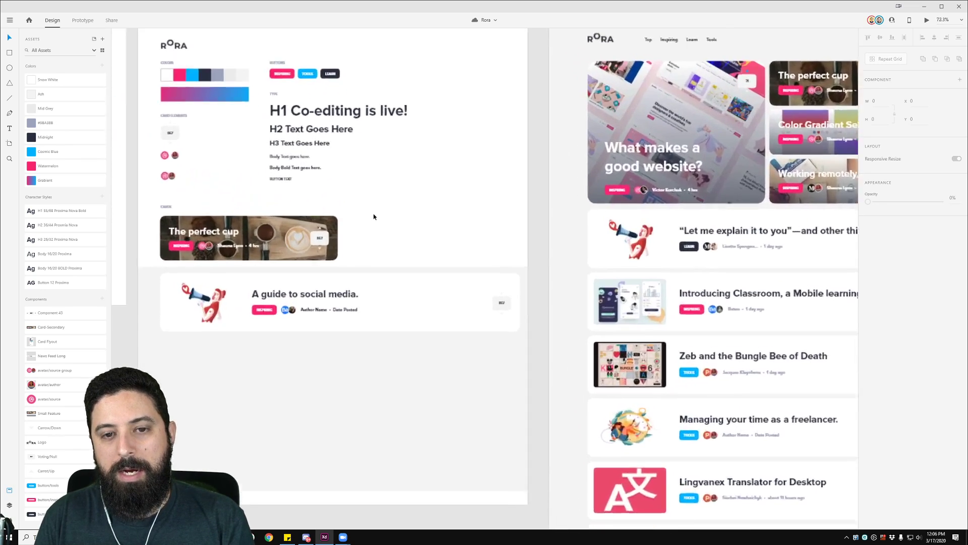
scroll(373, 217, "up", 3)
left_click_drag(373, 151, 506, 262)
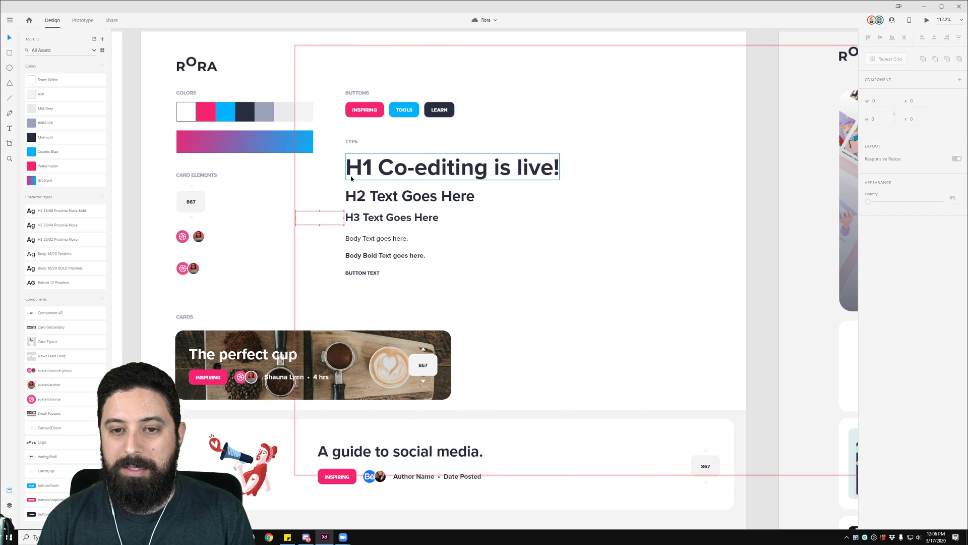
left_click(368, 176)
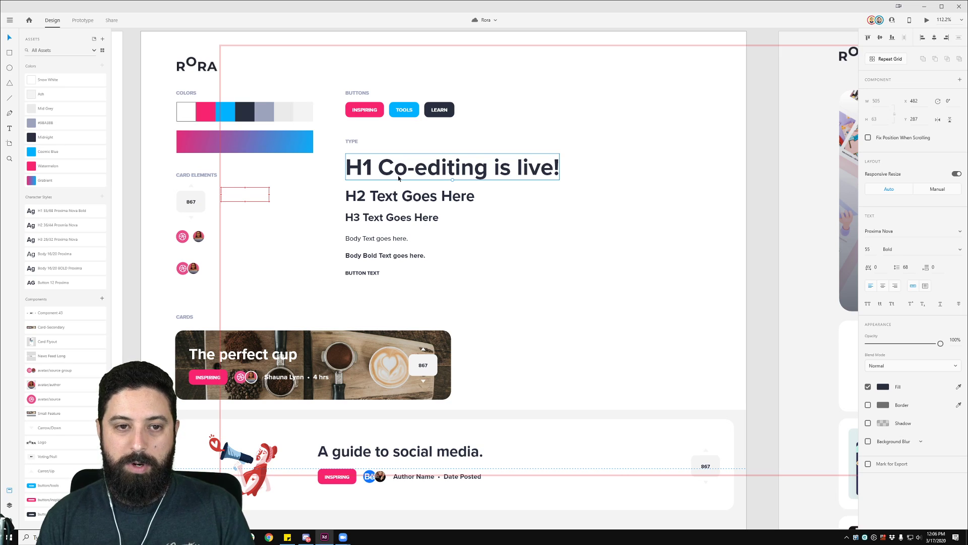
left_click(202, 108)
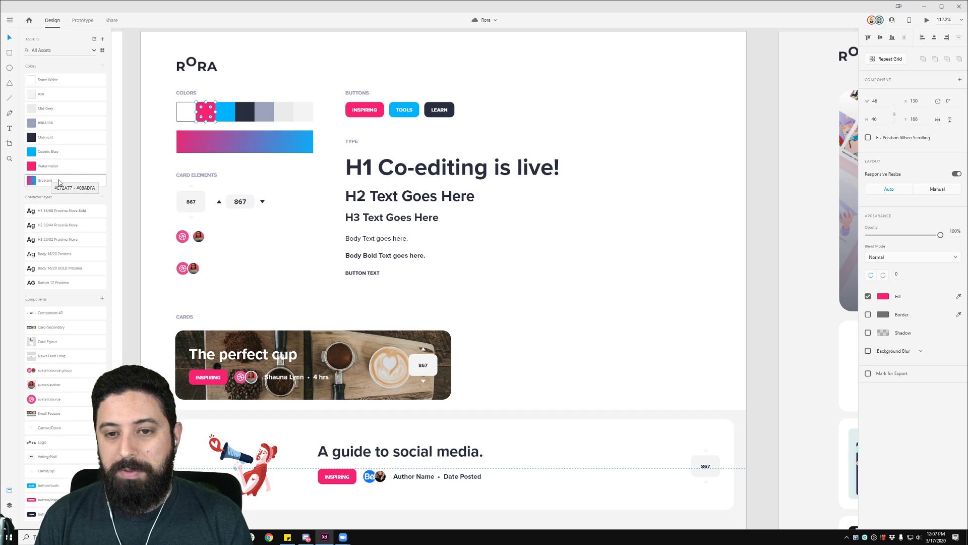
left_click(373, 175)
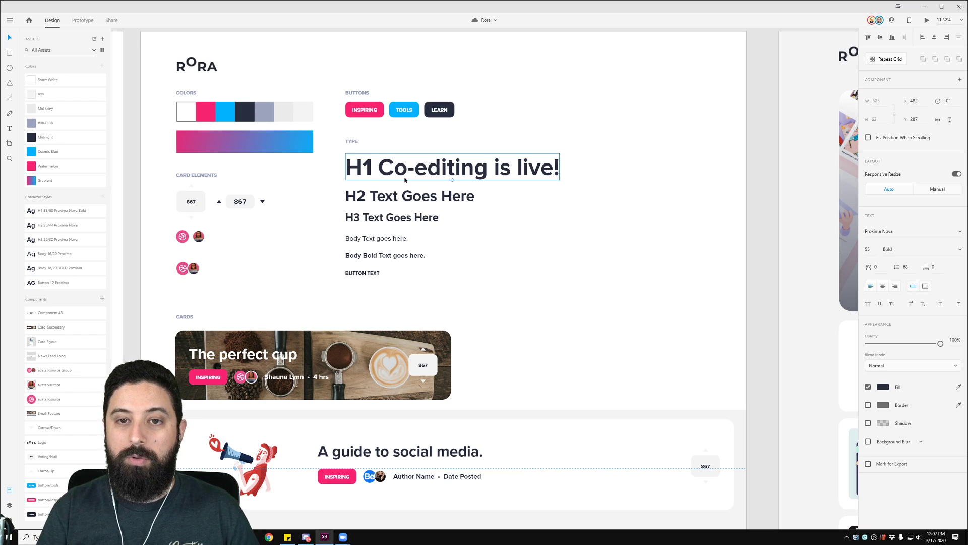
- Preview the Midnight colour asset as bright green across linked text, then revert to dark
right_click(57, 142)
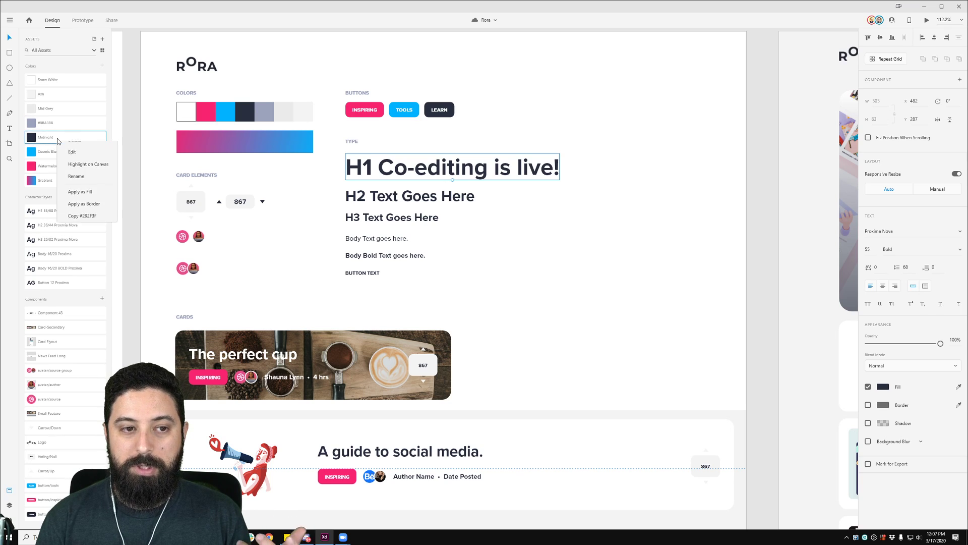
left_click(84, 160)
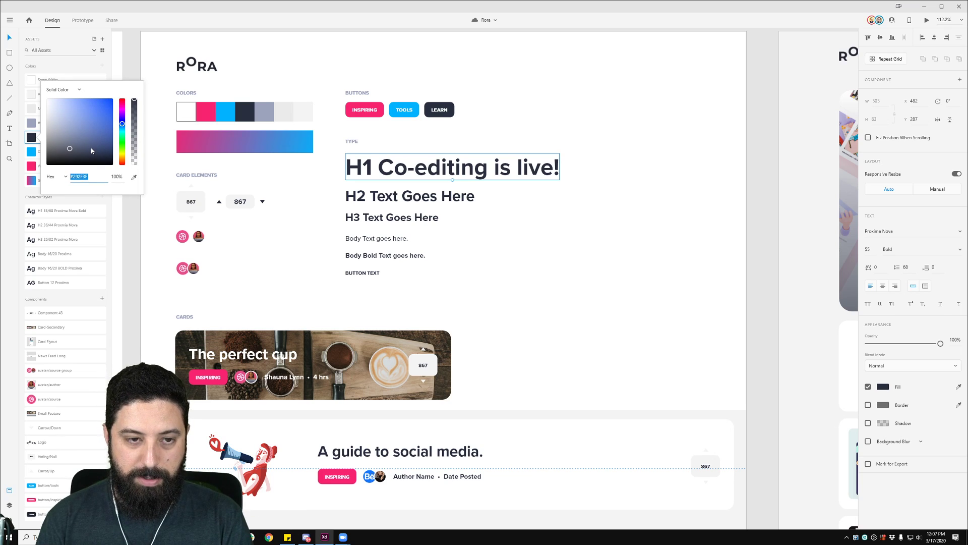
mouse_move(123, 125)
left_mouse_down()
mouse_move(122, 142)
mouse_move(92, 133)
mouse_move(114, 119)
left_mouse_up()
left_click(655, 110)
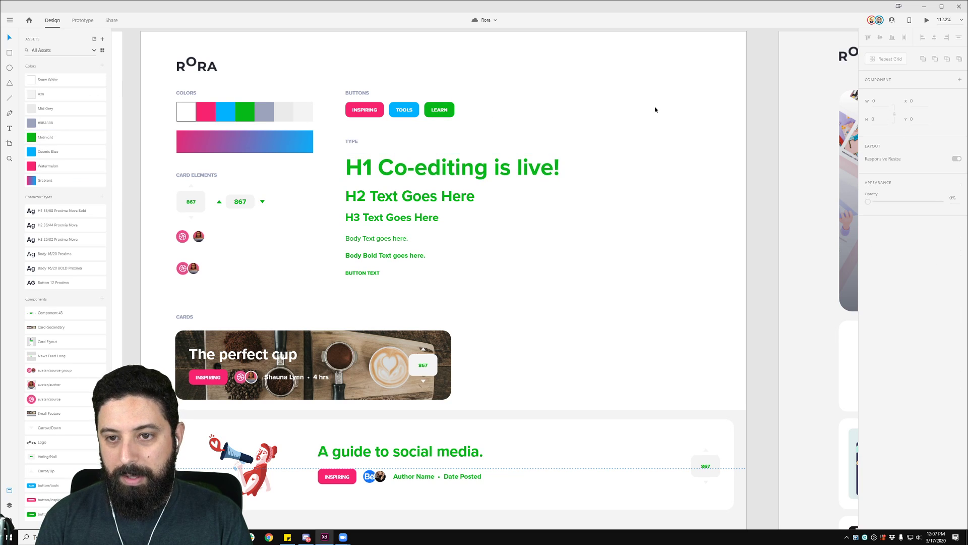
scroll(655, 109, "down", 5)
scroll(671, 71, "up", 2)
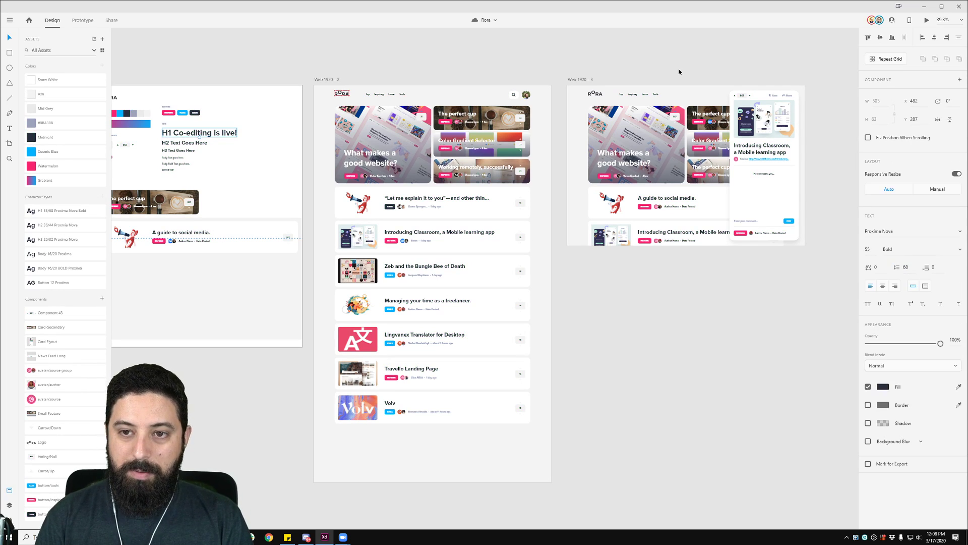
- Deselect the H1 text and zoom out to all artboards, including the flyout below Web 1920 – 3
left_click(350, 86)
left_click(260, 57)
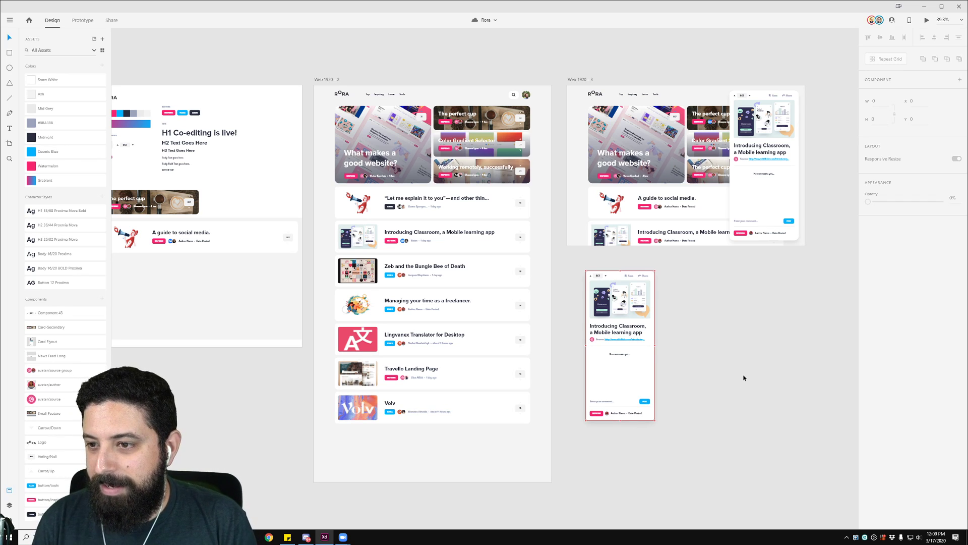
scroll(744, 377, "down", 2)
scroll(743, 378, "down", 1)
left_click_drag(771, 394, 668, 343)
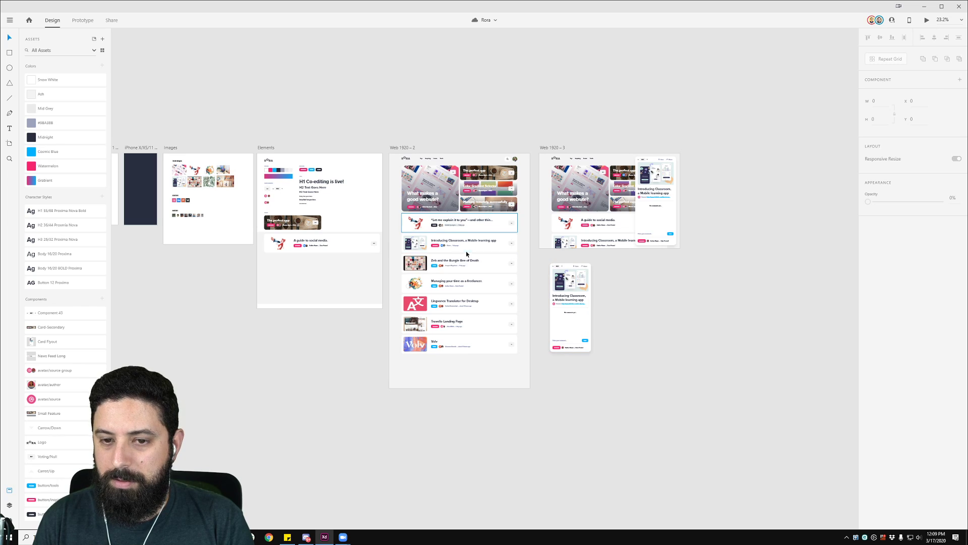
scroll(465, 241, "down", 3)
- Zoom to 30.2% to see Elements, Web 1920 – 2 and Web 1920 – 3 together
scroll(465, 248, "up", 5)
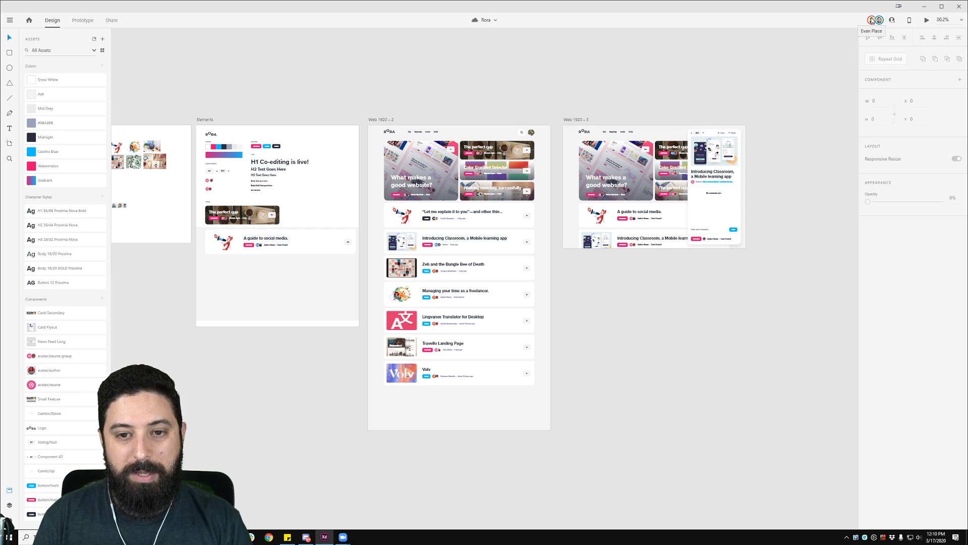
scroll(399, 211, "down", 4)
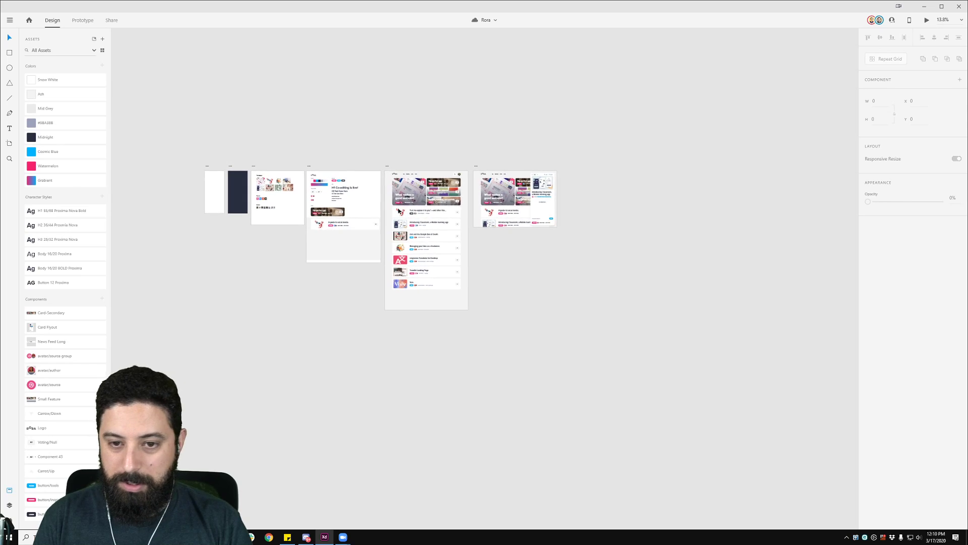
scroll(399, 210, "down", 2)
scroll(369, 218, "up", 5)
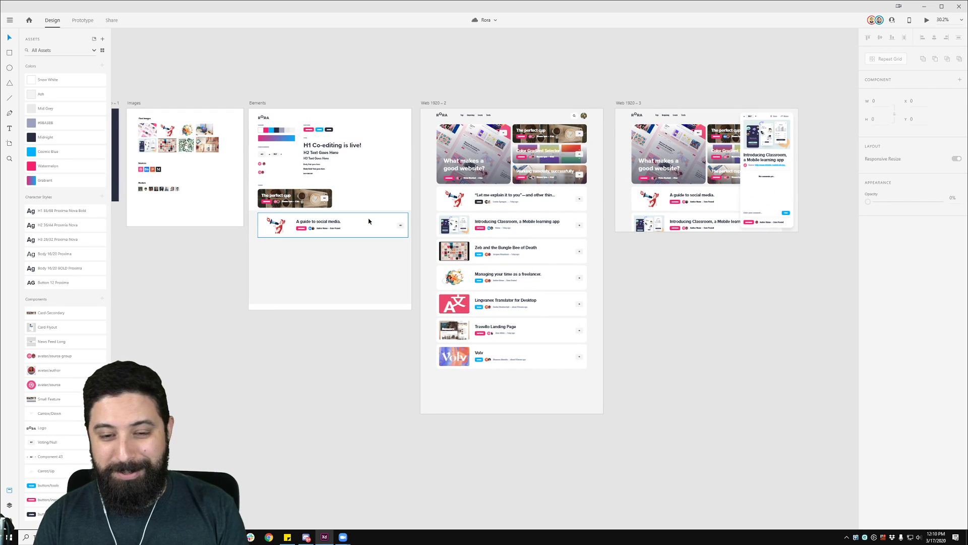
- Bring the Zoom meeting forward and stop the current participant's screen sharing
mouse_move(343, 537)
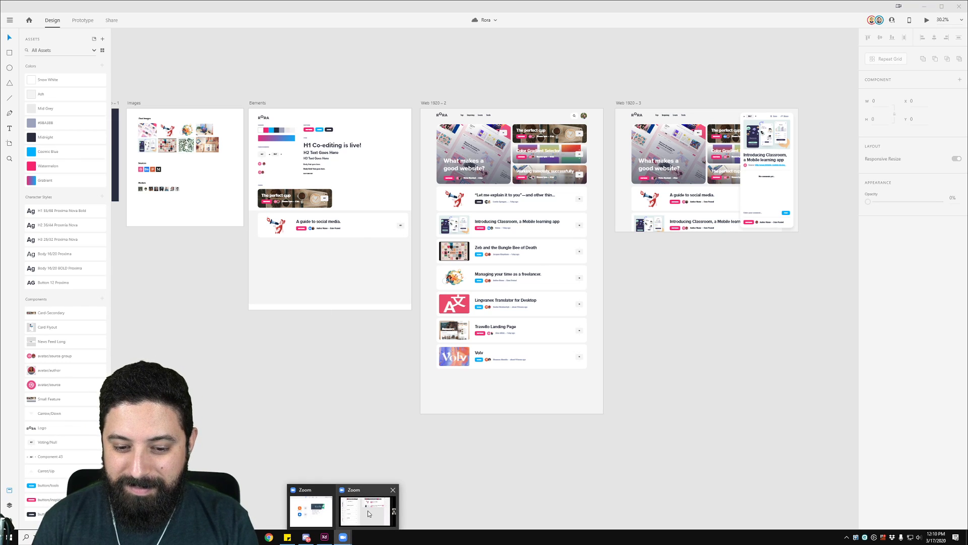
left_click(368, 513)
left_click(533, 4)
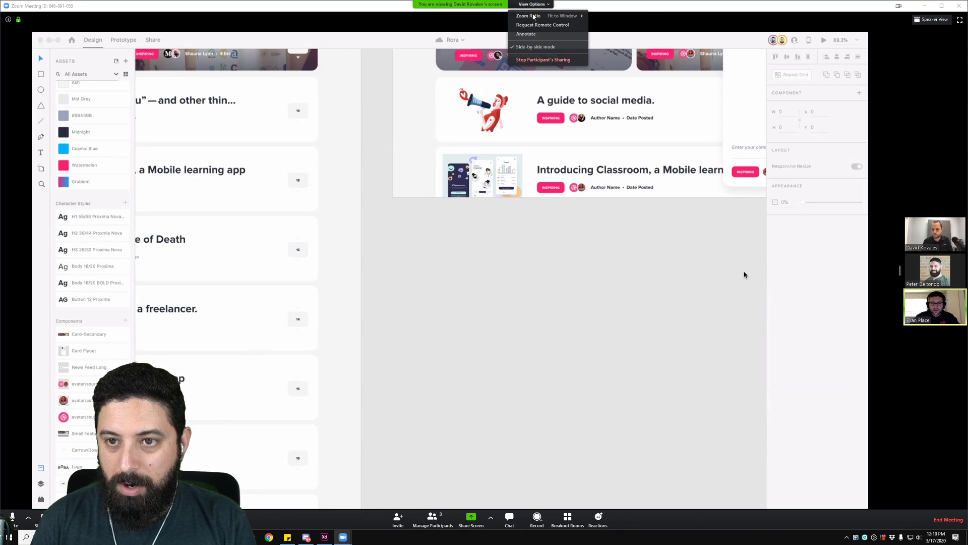
left_click(541, 60)
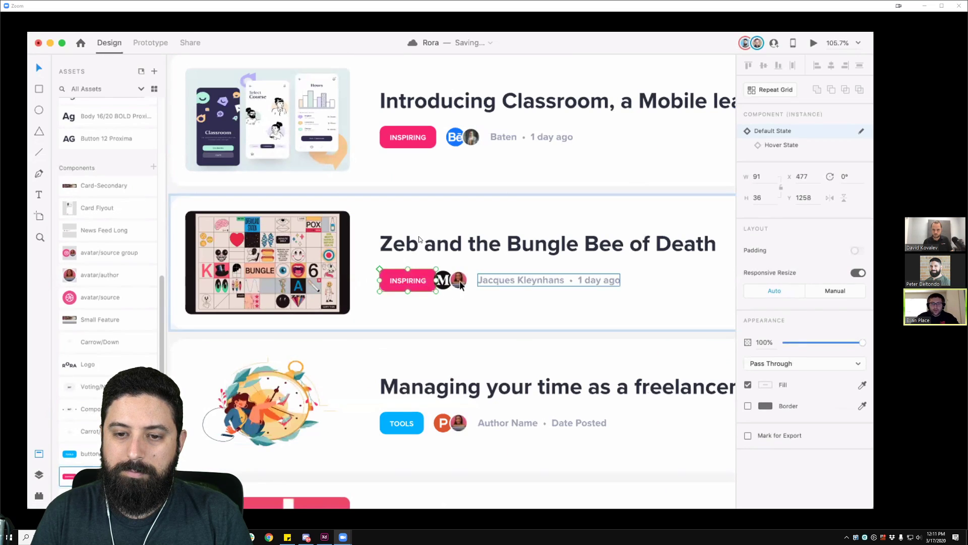
- Swap the Zeb and the Bungle Bee of Death card's tag to the LEARN button
left_click(513, 276)
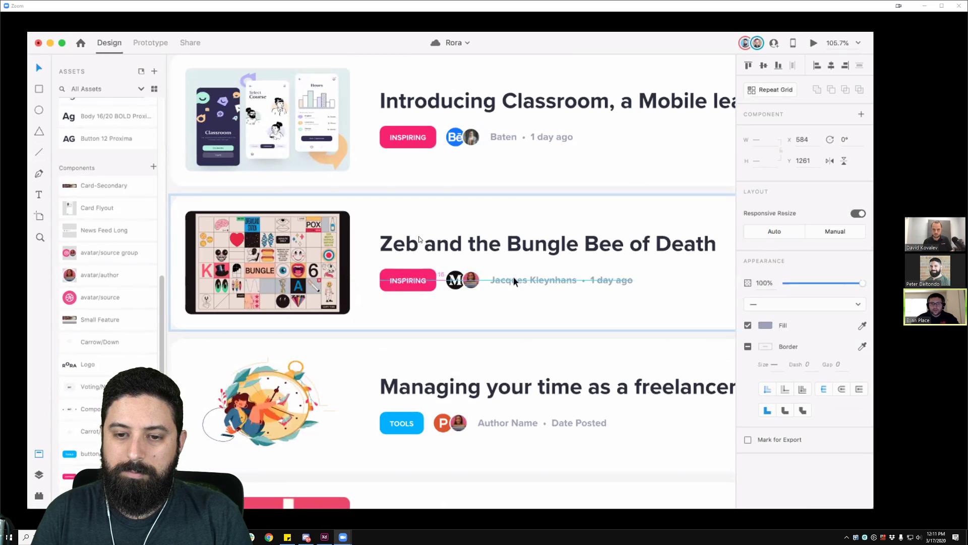
key("Escape")
scroll(482, 289, "right", 2)
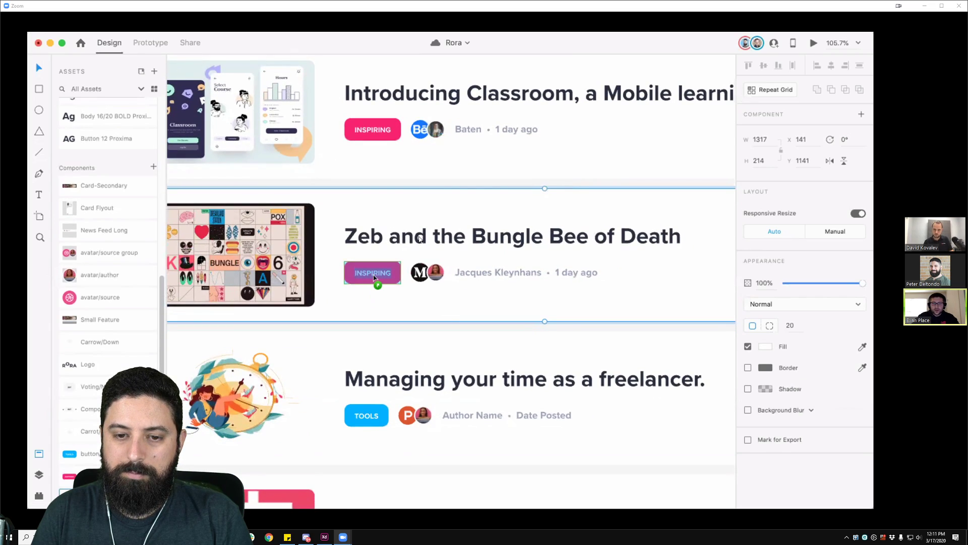
left_click(420, 273)
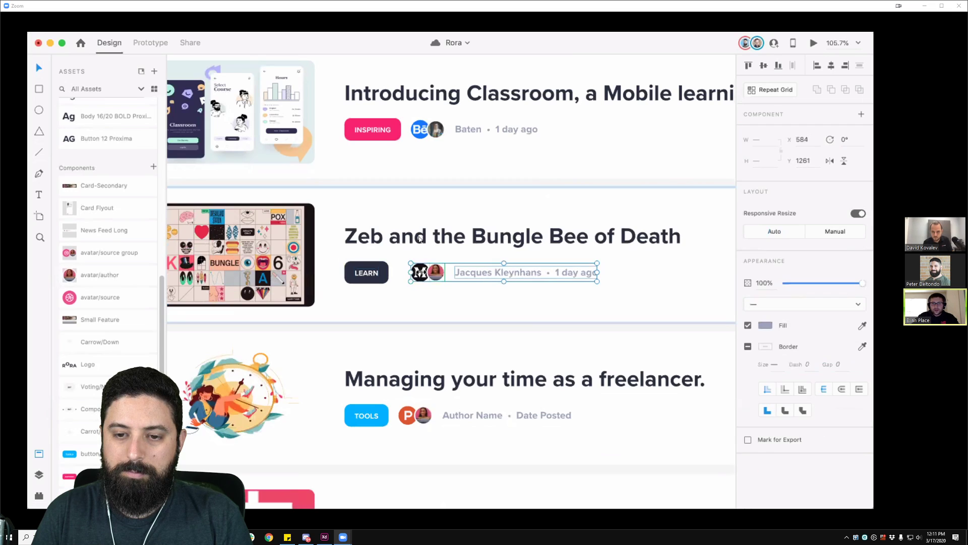
- Shift the card's author details left to sit 16 px from the tag, then review the card
left_click_drag(399, 275, 381, 277)
left_click(454, 289)
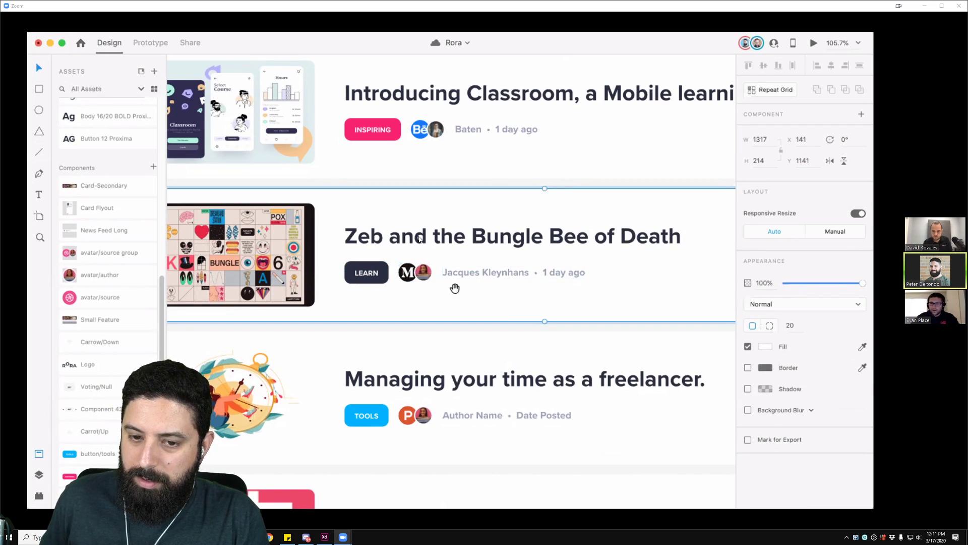
scroll(479, 268, "down", 2)
scroll(454, 267, "down", 3)
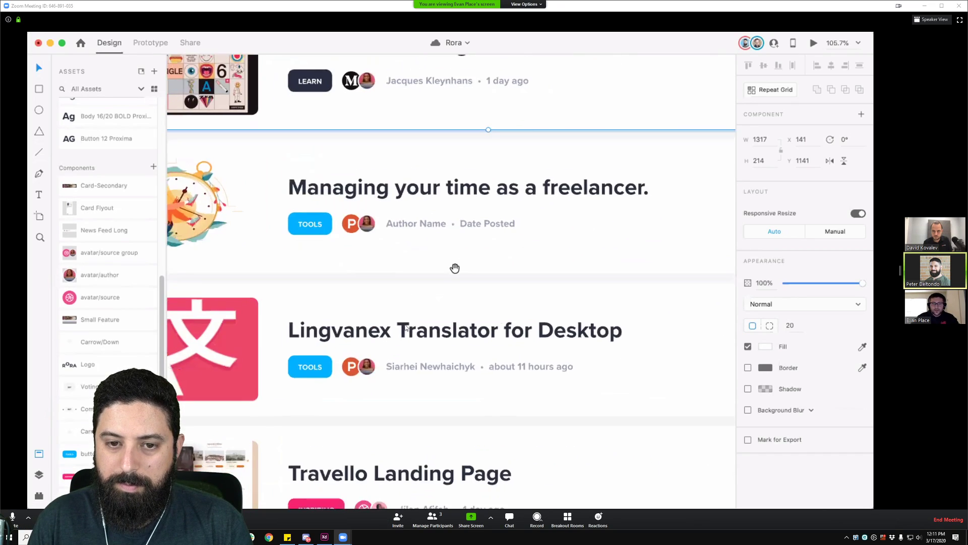
scroll(454, 273, "down", 3)
scroll(424, 269, "down", 2)
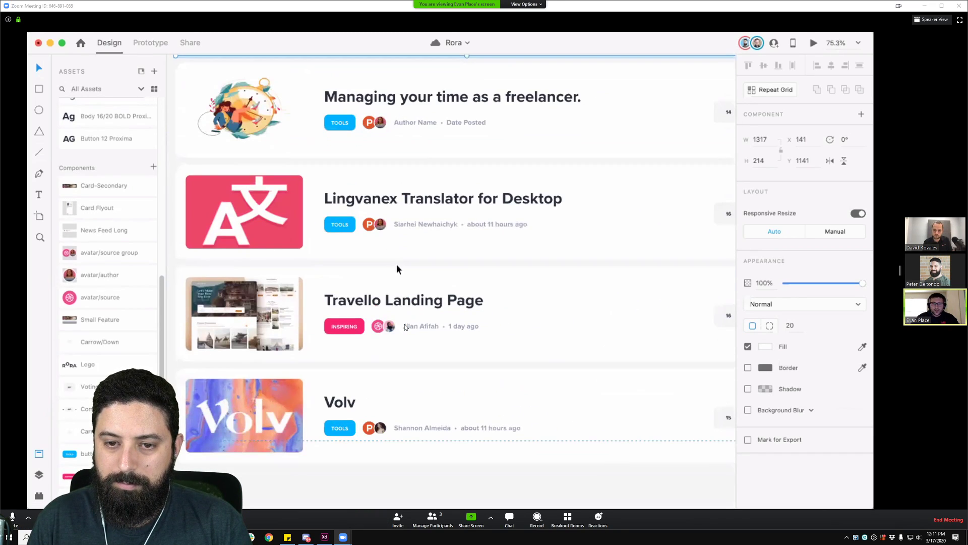
scroll(392, 299, "up", 2)
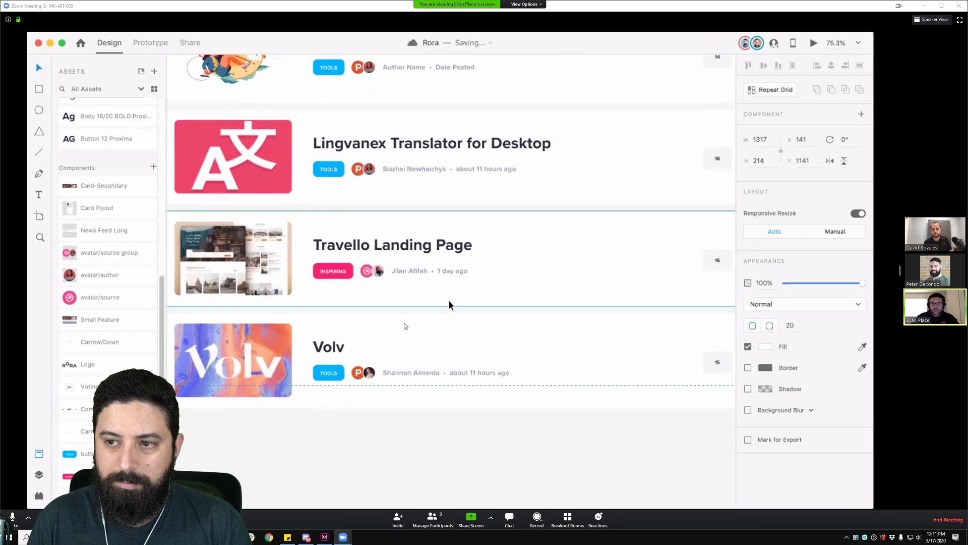
scroll(421, 207, "down", 1)
scroll(433, 233, "up", 1)
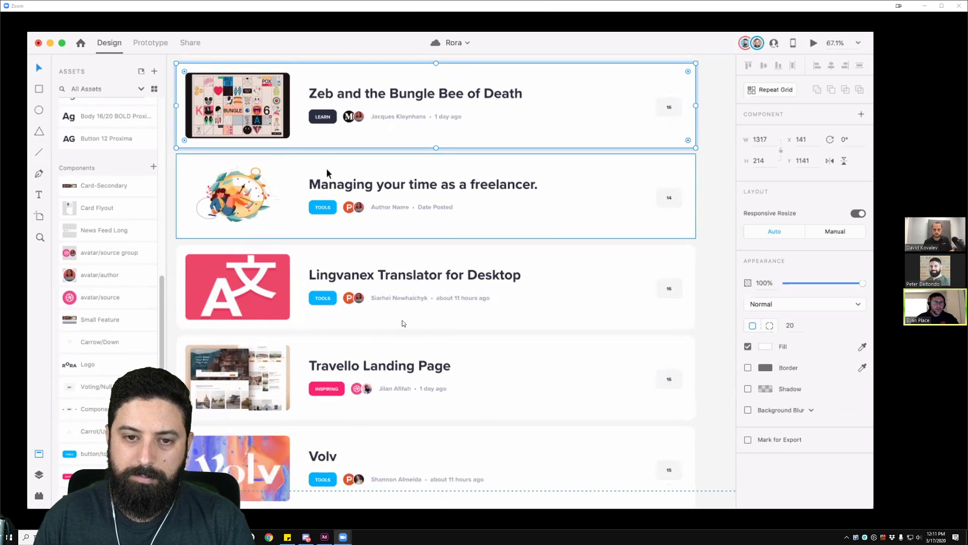
scroll(382, 325, "down", 2)
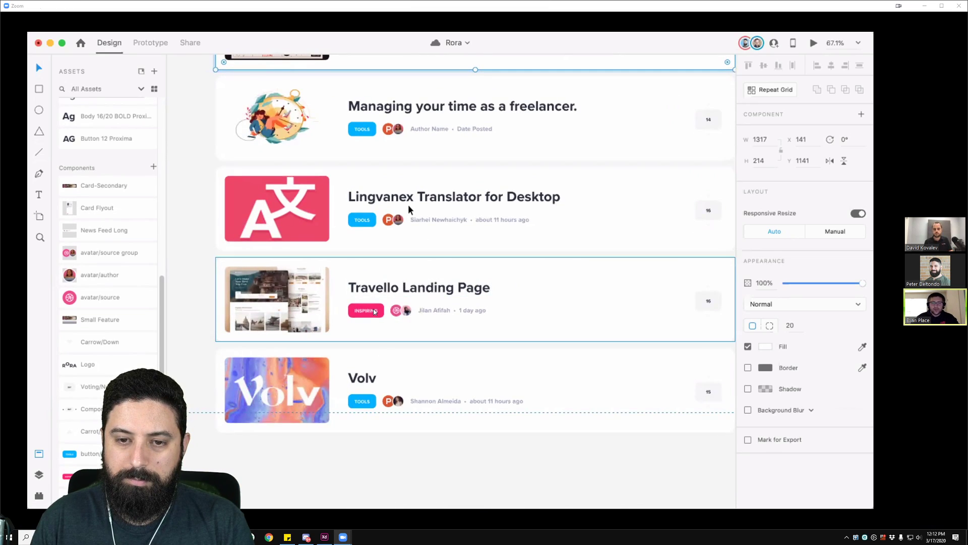
scroll(373, 311, "right", 3)
scroll(374, 312, "down", 1)
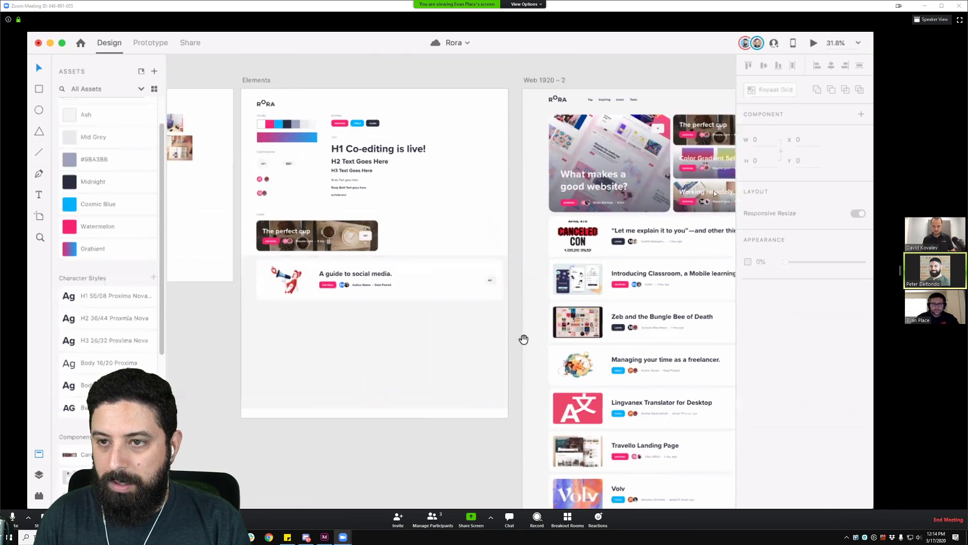
- Open View Options on the shared screen to switch to the participants' video gallery
left_click(526, 4)
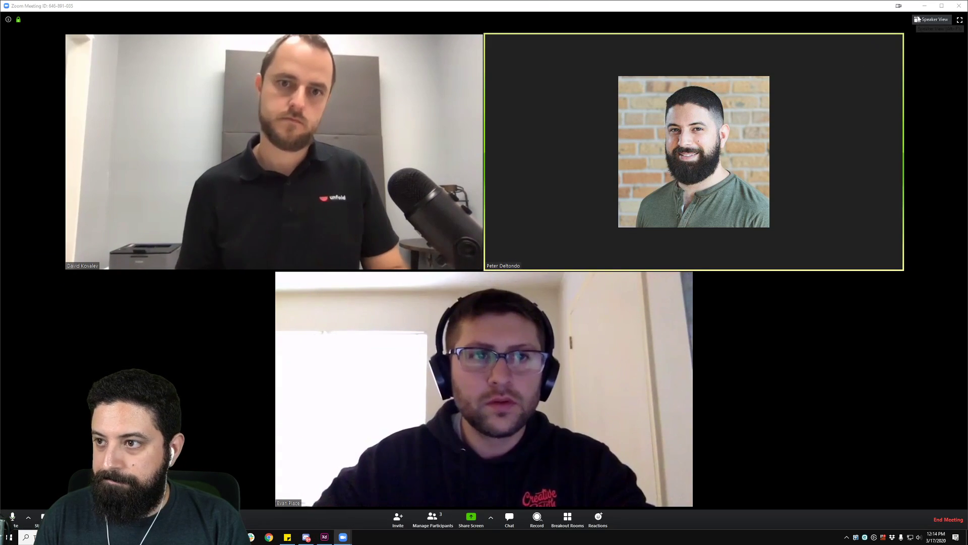
- Switch to Adobe XD, then pan and zoom to about 66% on the Web 1920 – 2 artboard
key("alt+Tab")
left_click_drag(724, 258, 583, 274)
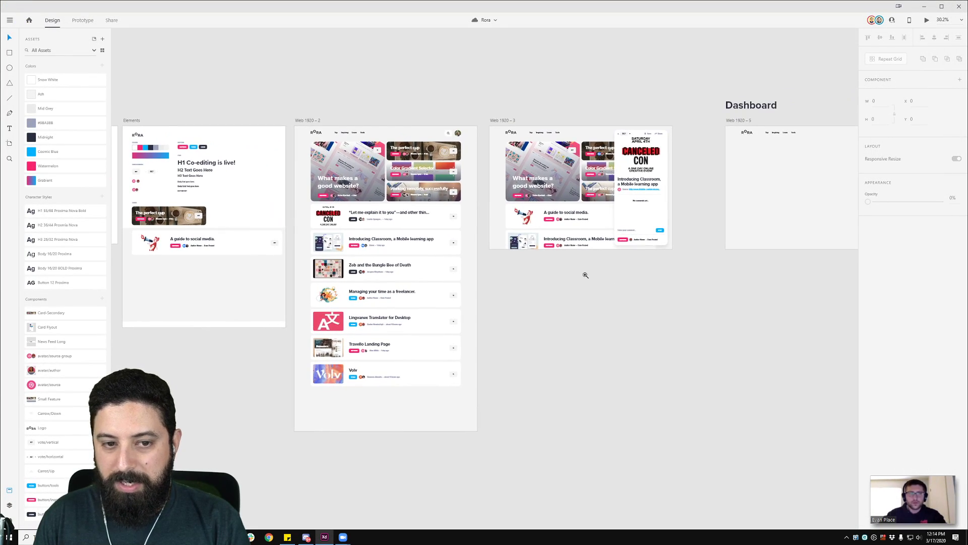
scroll(385, 222, "up", 5)
scroll(405, 230, "up", 1)
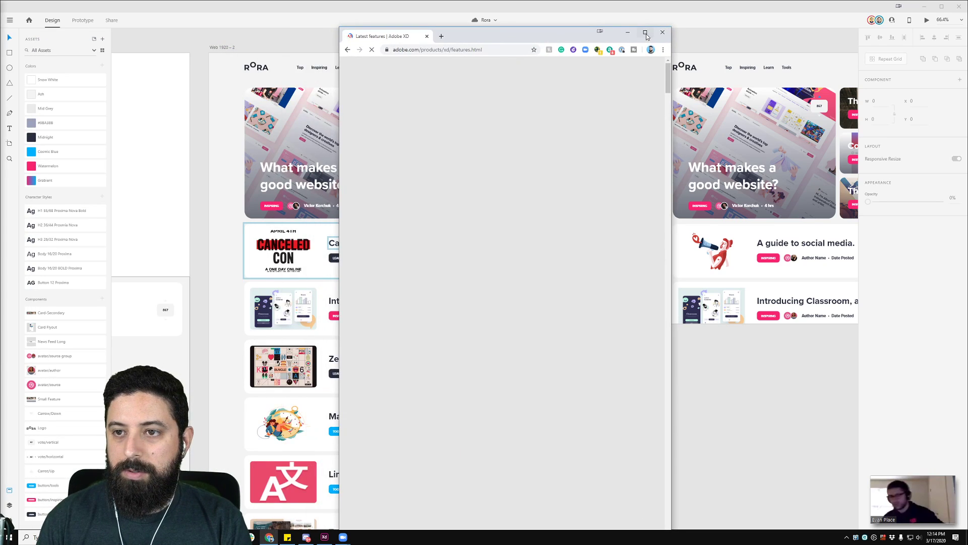
- Maximize Chrome to read the What's new in Adobe XD page, then minimize it
left_click(646, 32)
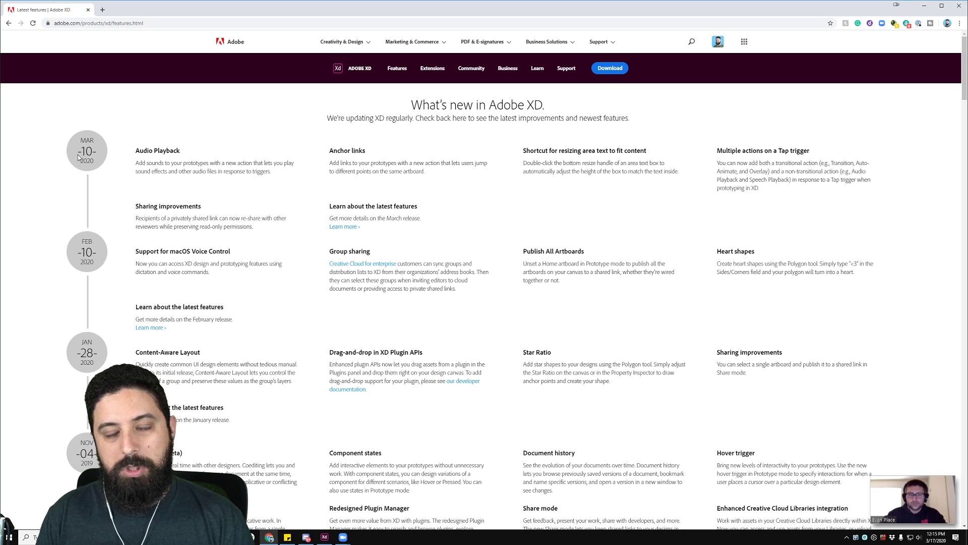
left_click(924, 6)
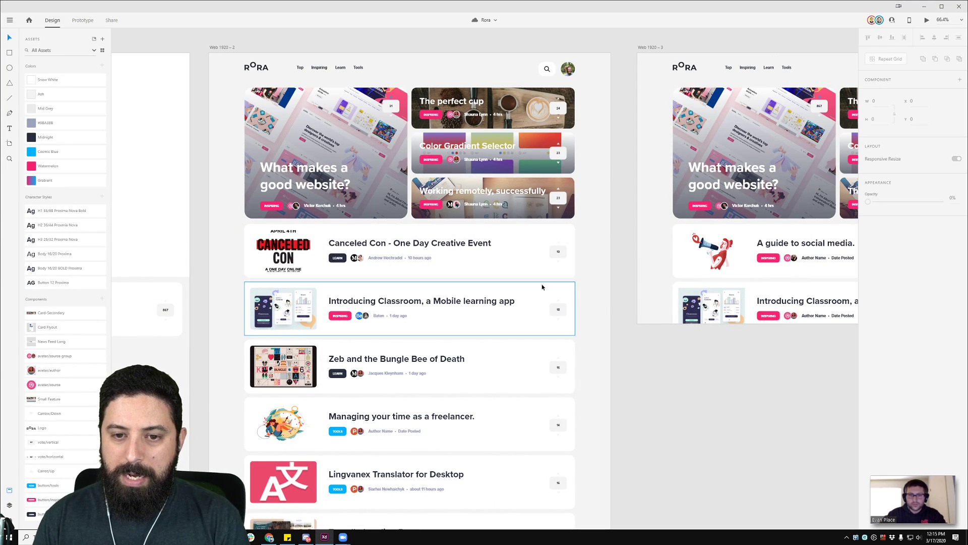
double_click(448, 257)
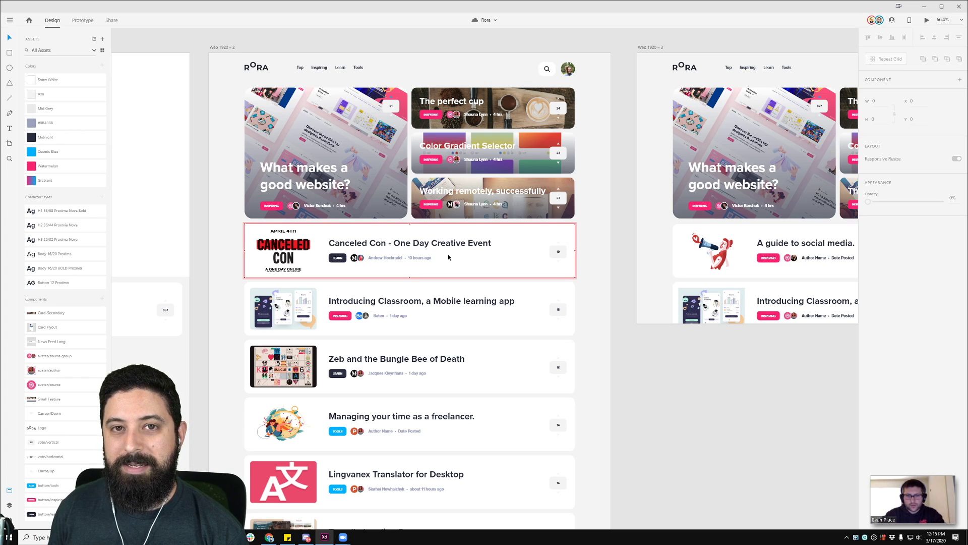
key("Tab")
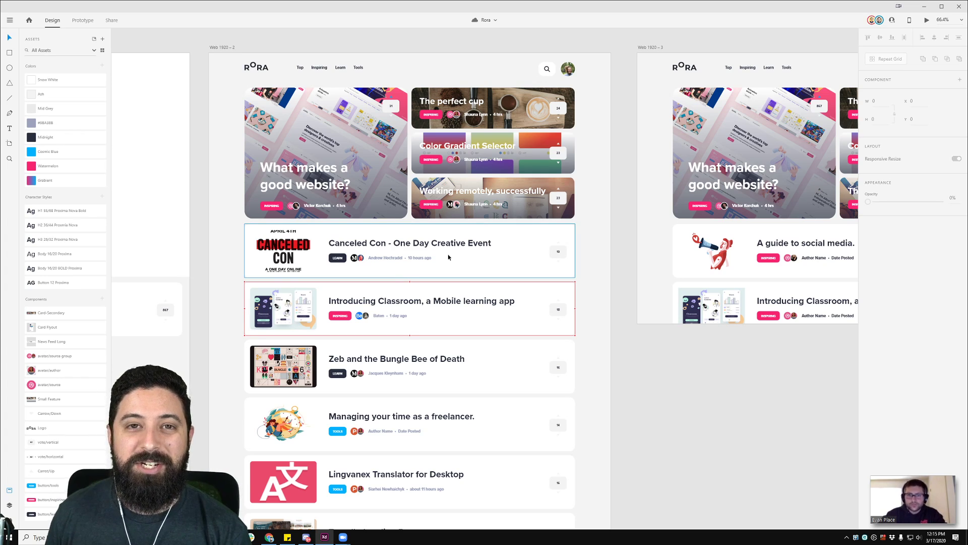
key("Escape")
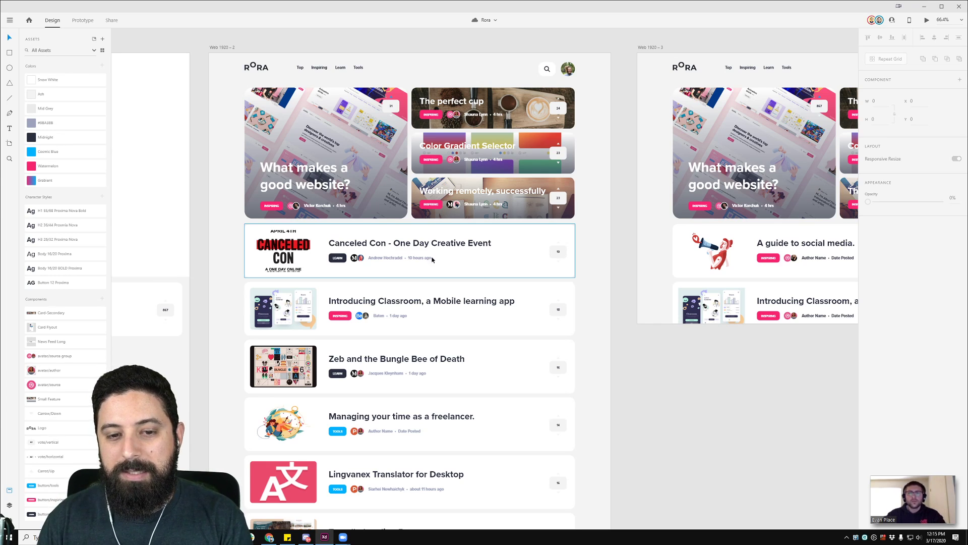
scroll(302, 266, "up", 5)
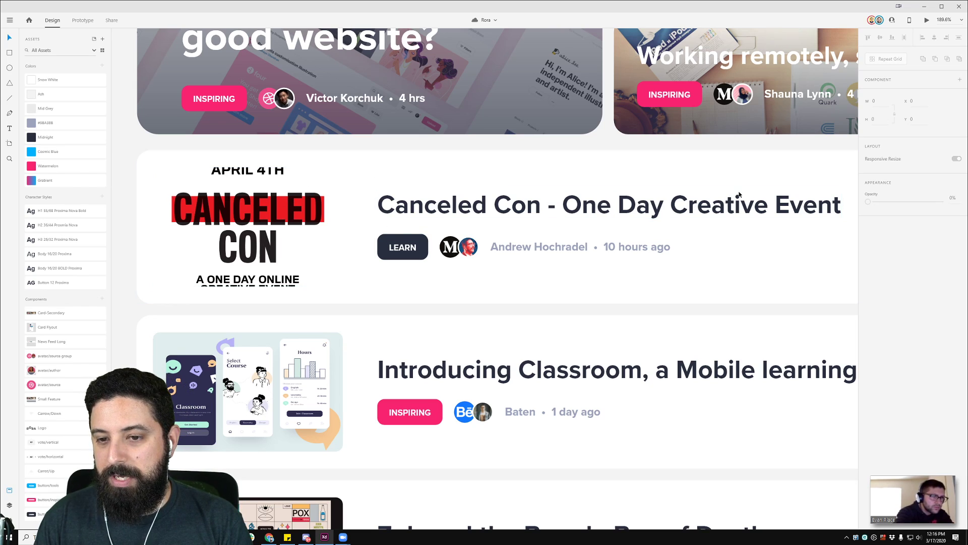
left_click_drag(762, 171, 561, 149)
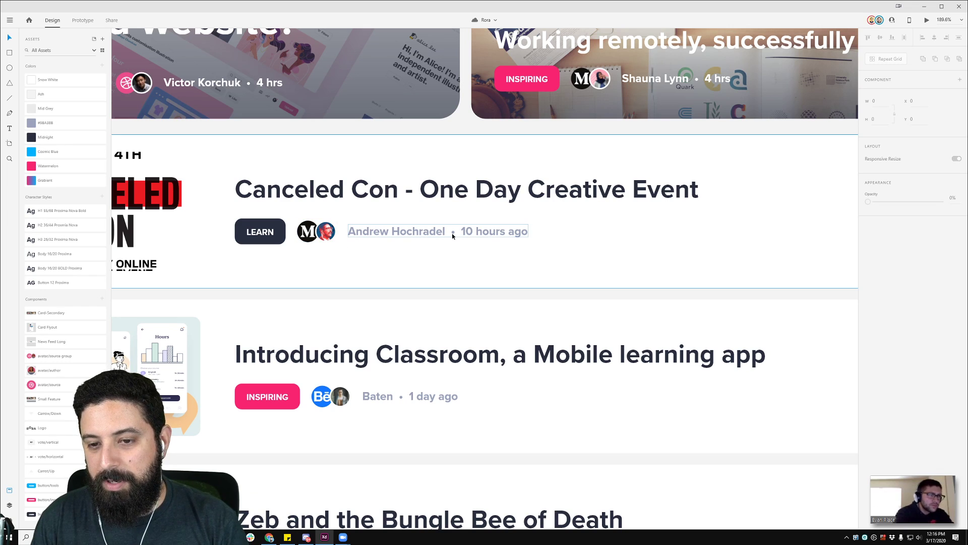
scroll(340, 179, "down", 10)
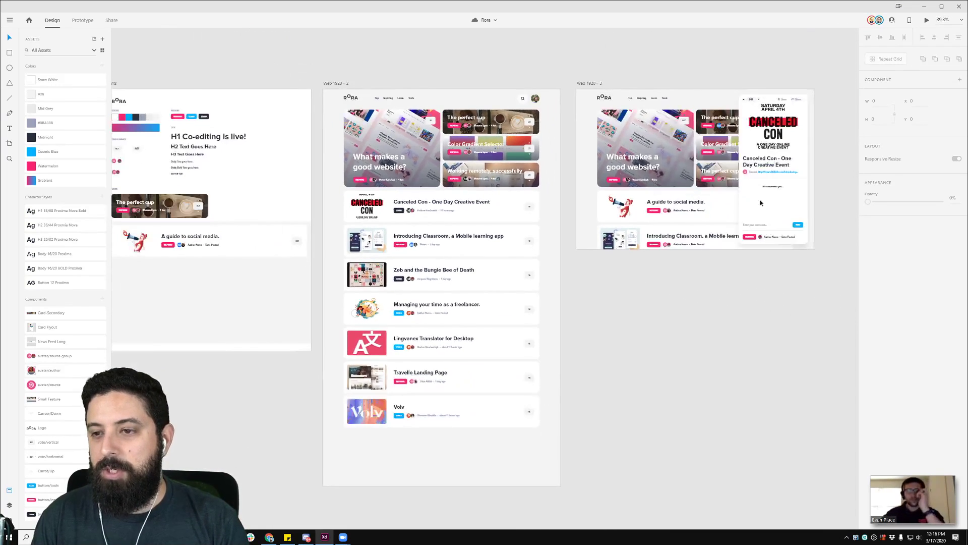
scroll(524, 271, "up", 8)
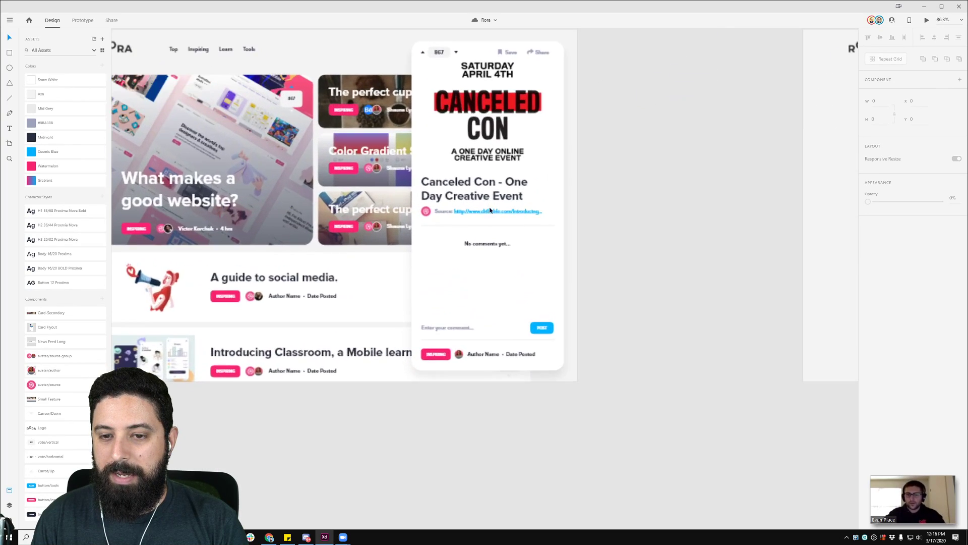
left_click(426, 211)
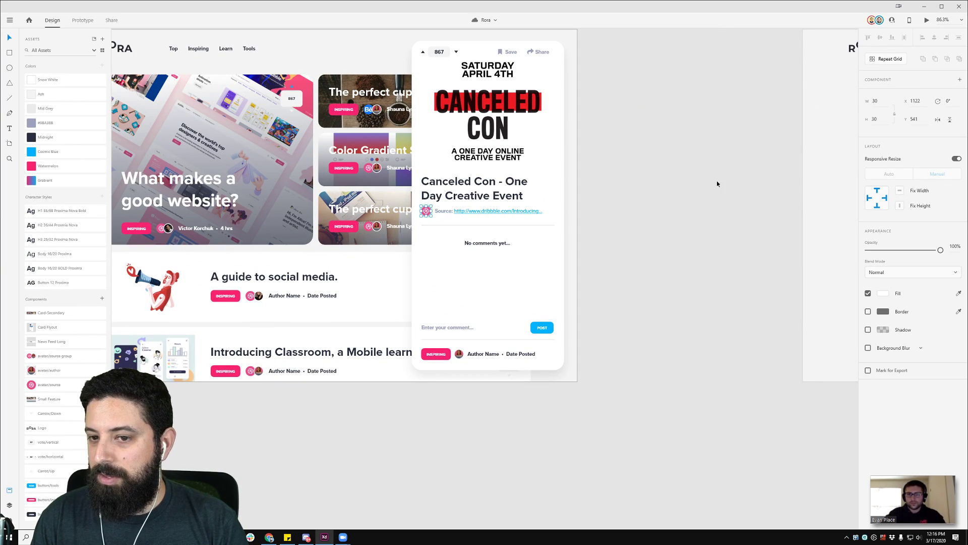
key("Escape")
scroll(477, 262, "left", 10)
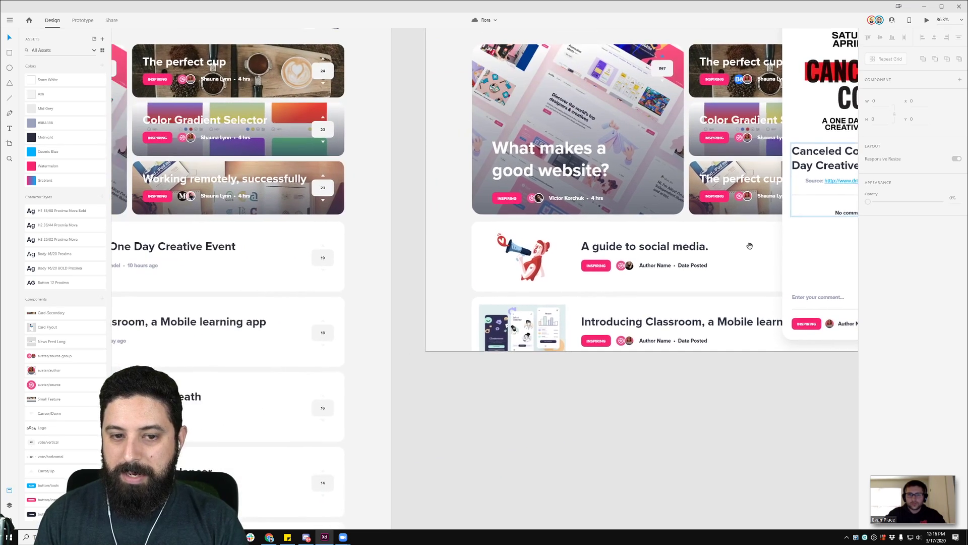
scroll(478, 262, "left", 3)
left_click(266, 239)
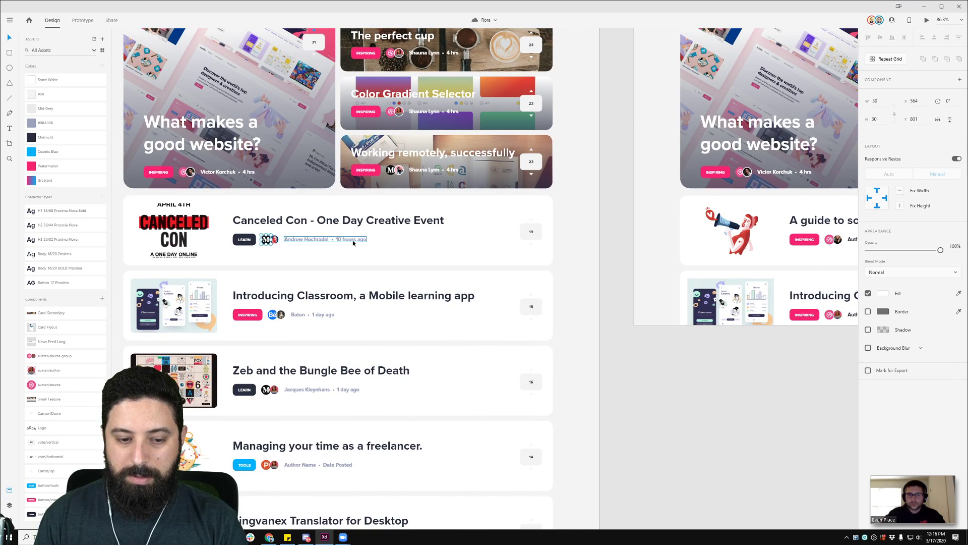
scroll(679, 188, "right", 10)
scroll(679, 188, "up", 3)
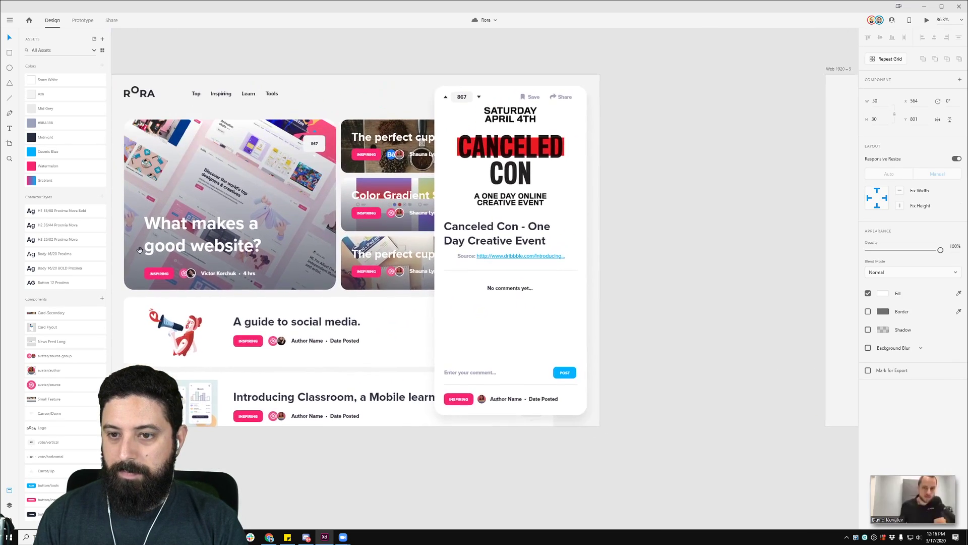
- Move the M avatar left of 'Source:' and nudge the Source text to align beside it
left_click(466, 258)
scroll(465, 259, "up", 6)
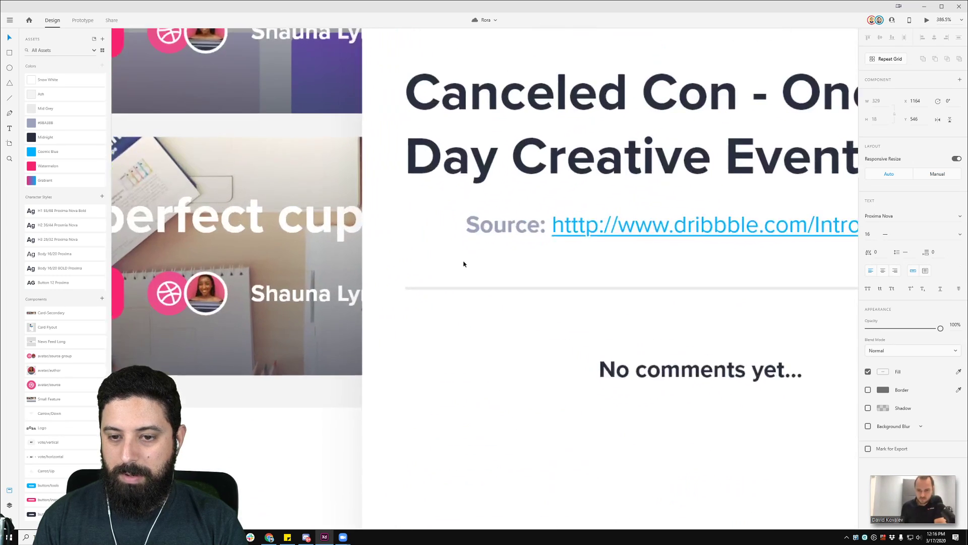
left_click_drag(479, 280, 418, 225)
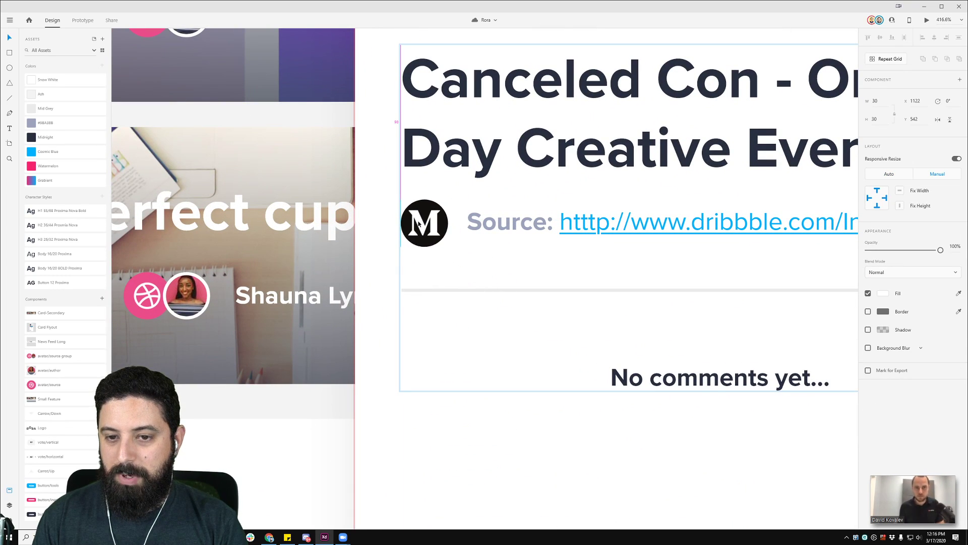
left_click(483, 225)
left_click_drag(542, 225, 536, 225)
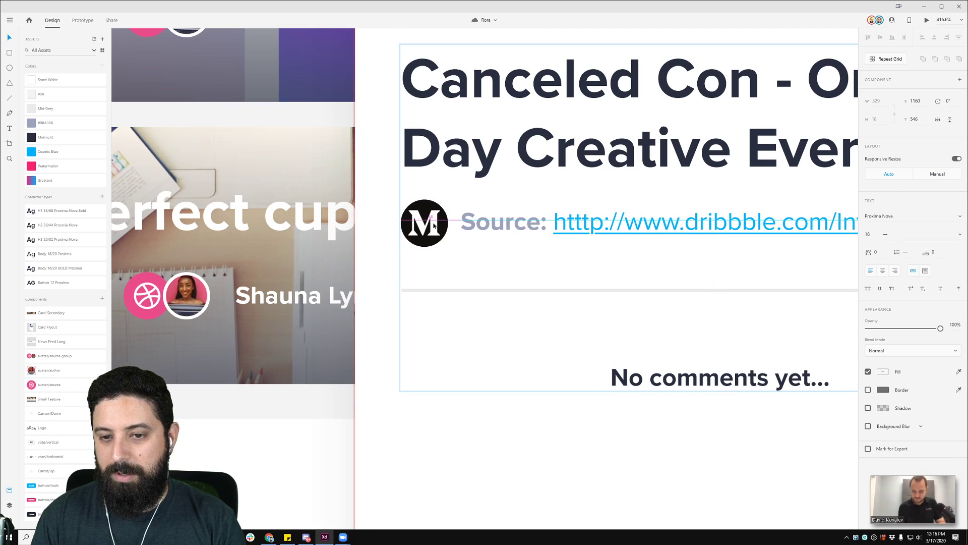
scroll(448, 233, "down", 5)
left_click(776, 214)
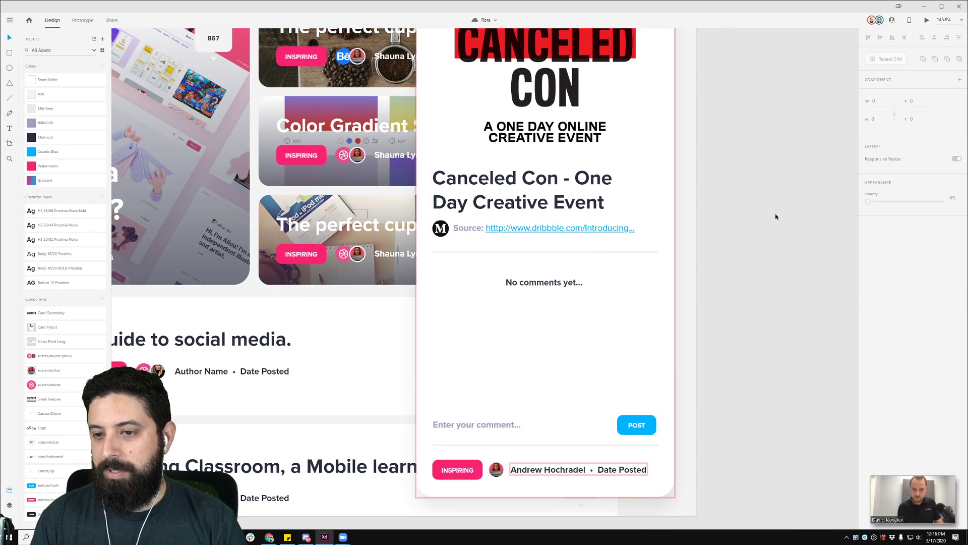
- Inspect the Canceled Con panel and the avatars in the neighbouring artboard's rows
scroll(531, 306, "right", 5)
scroll(651, 287, "left", 3)
scroll(655, 286, "down", 3)
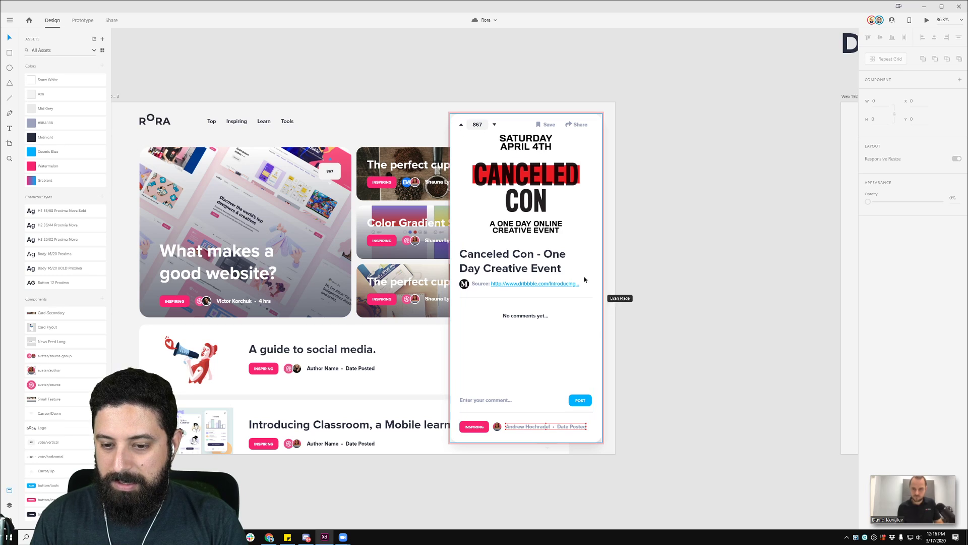
left_click(497, 429)
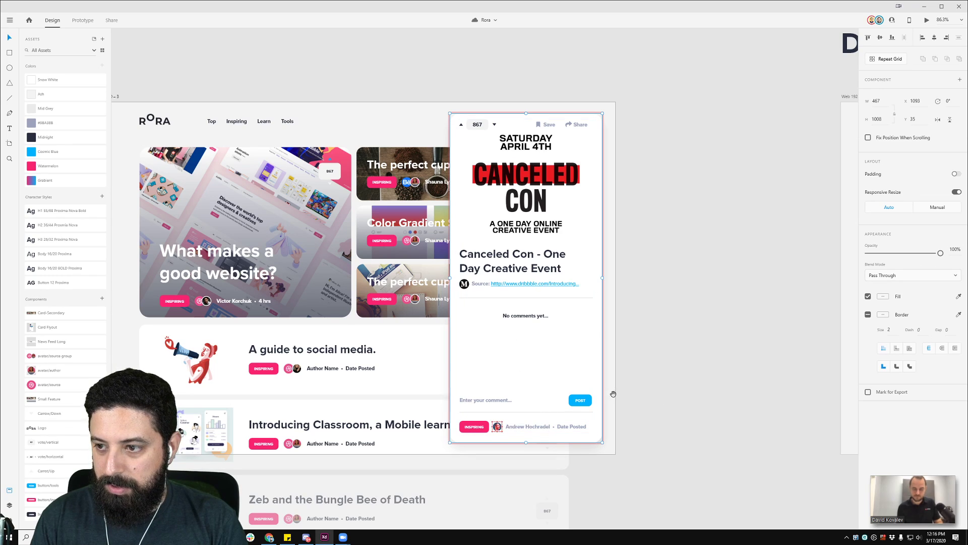
scroll(616, 394, "down", 3)
scroll(616, 393, "left", 10)
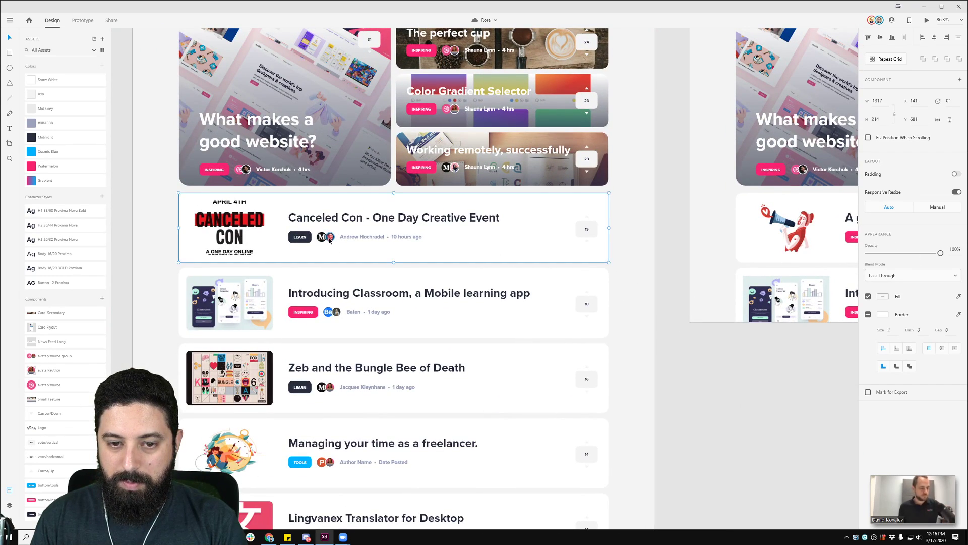
left_click(328, 241)
left_click_drag(718, 260, 403, 275)
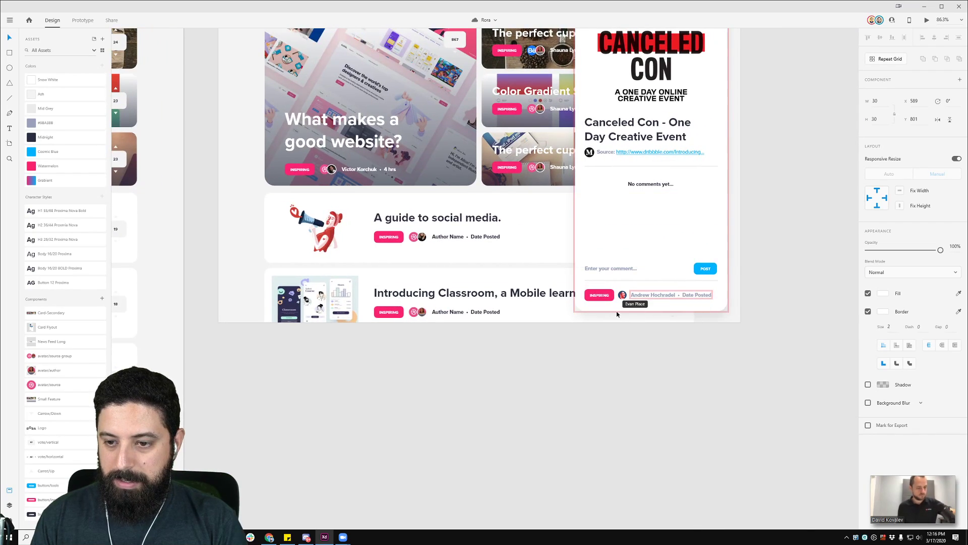
scroll(623, 295, "up", 5)
left_click(629, 272)
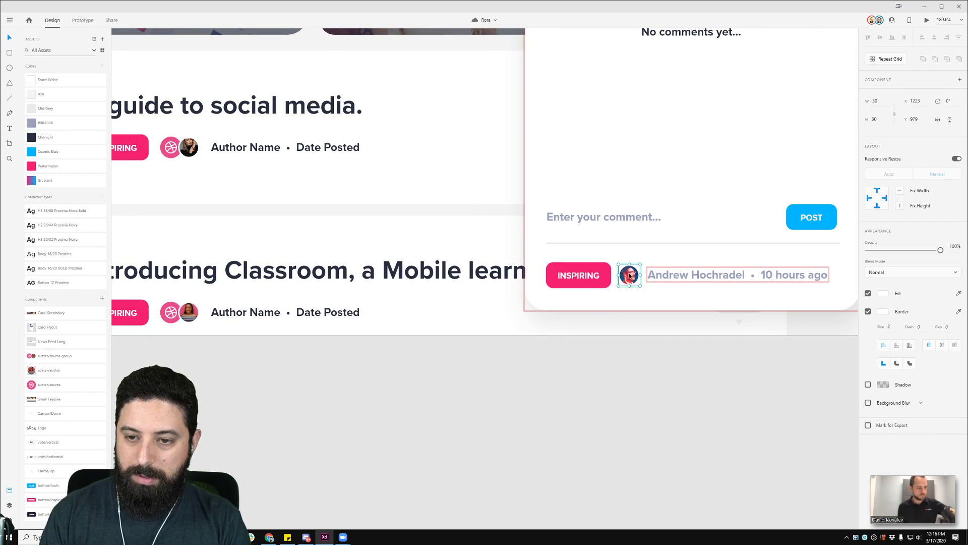
left_click(616, 471)
scroll(583, 380, "down", 6)
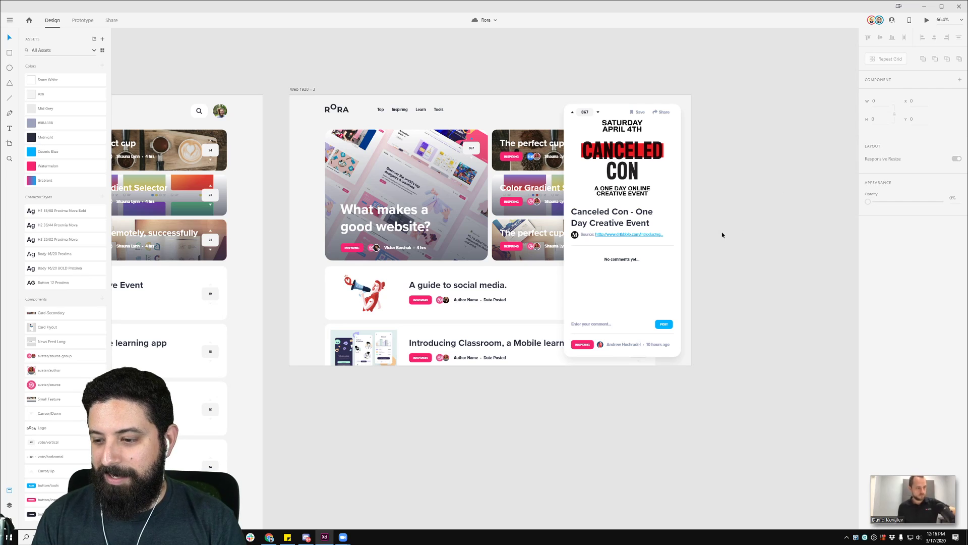
scroll(734, 241, "up", 5)
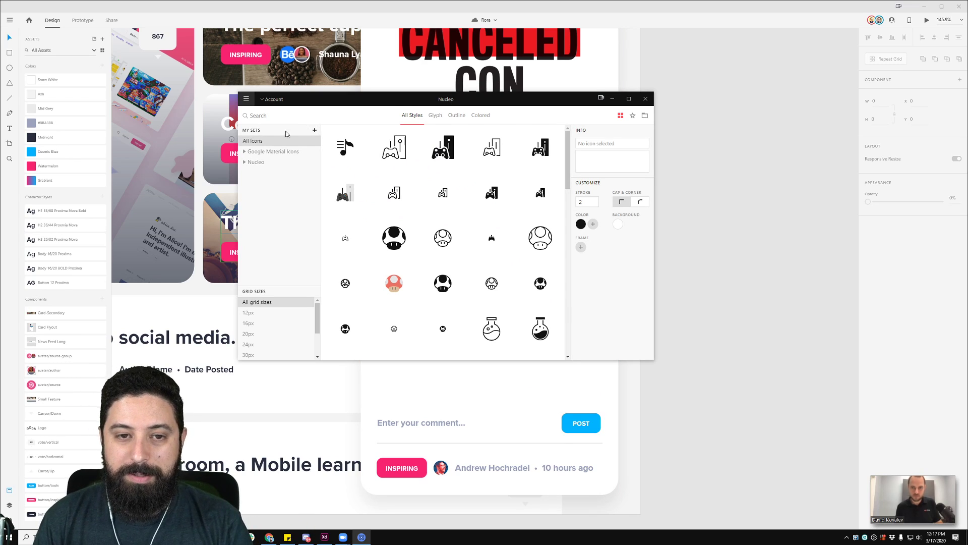
- Search Nucleo for 'play' icons, filtered to the Nucleo set and 48px grid
left_click(269, 162)
type("play")
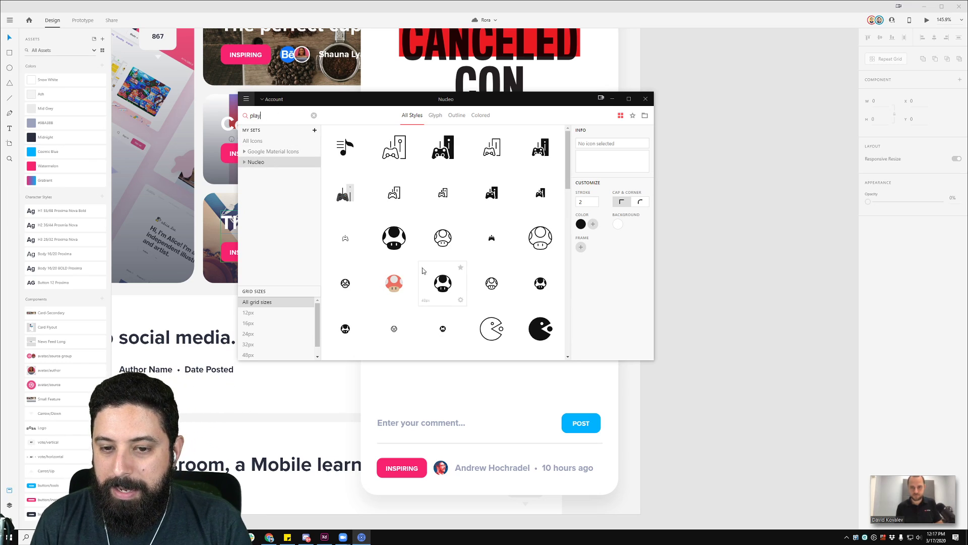
mouse_move(395, 248)
scroll(454, 328, "down", 5)
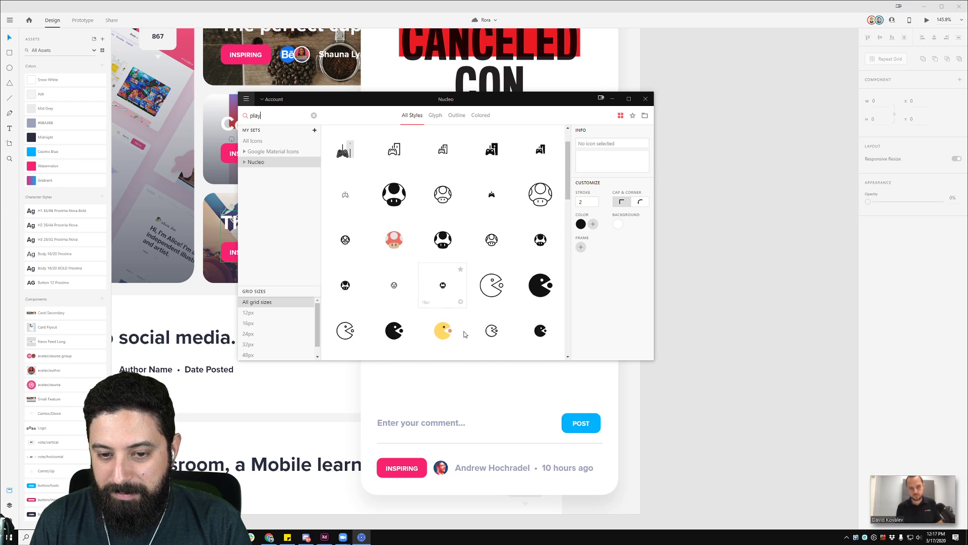
scroll(454, 328, "down", 15)
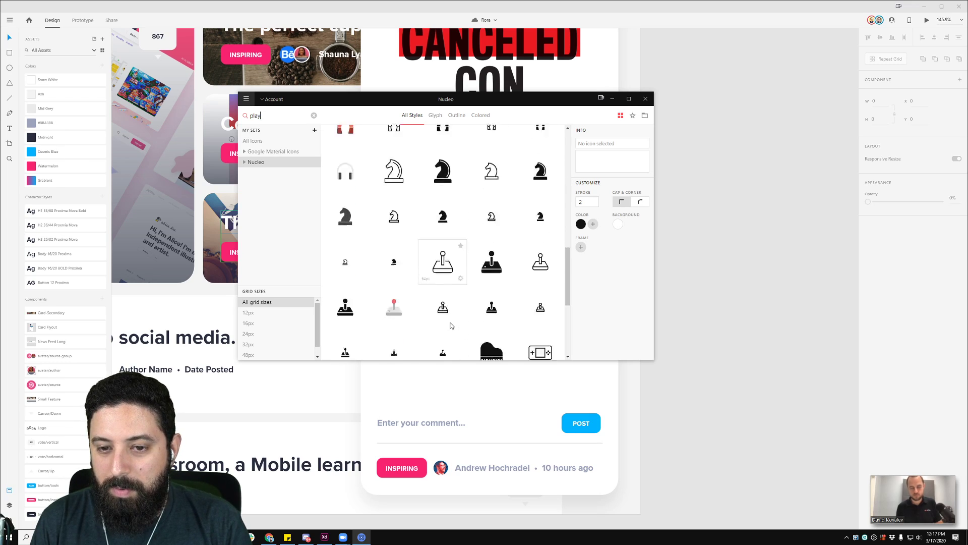
scroll(452, 325, "down", 7)
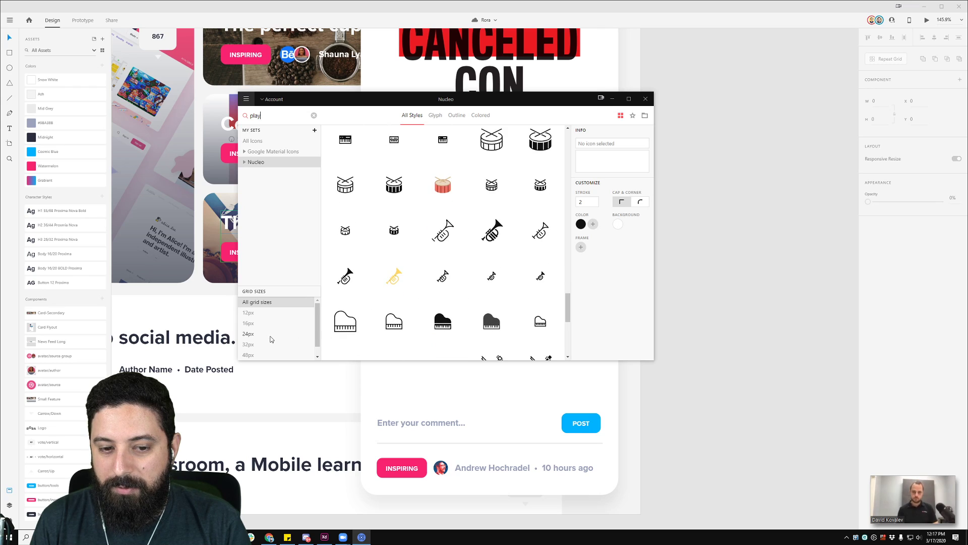
left_click(259, 353)
scroll(488, 225, "down", 10)
scroll(488, 228, "down", 1)
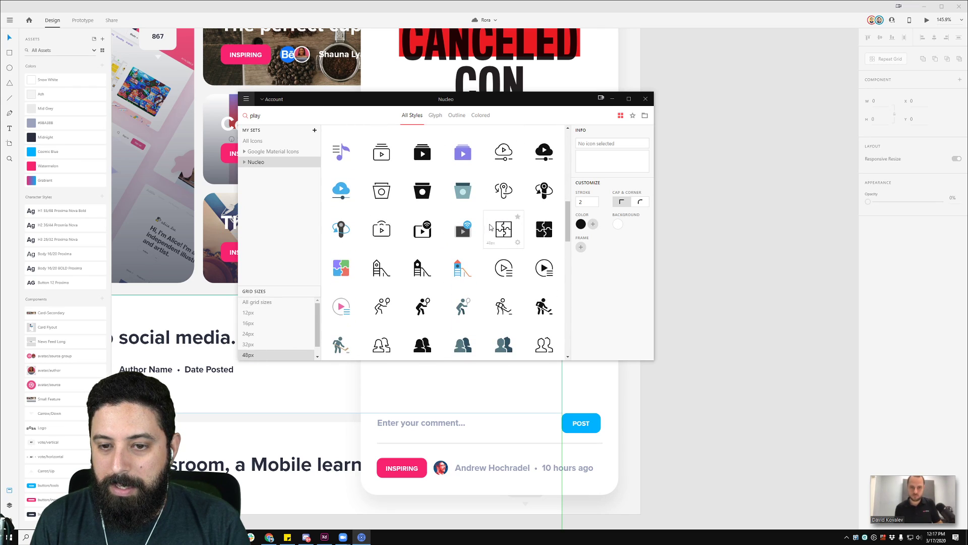
scroll(531, 276, "up", 2)
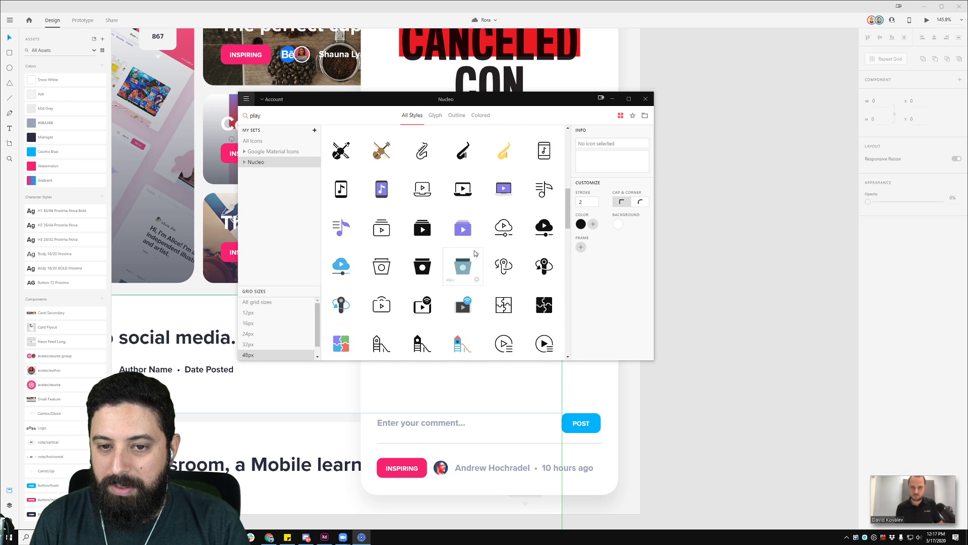
scroll(457, 263, "down", 12)
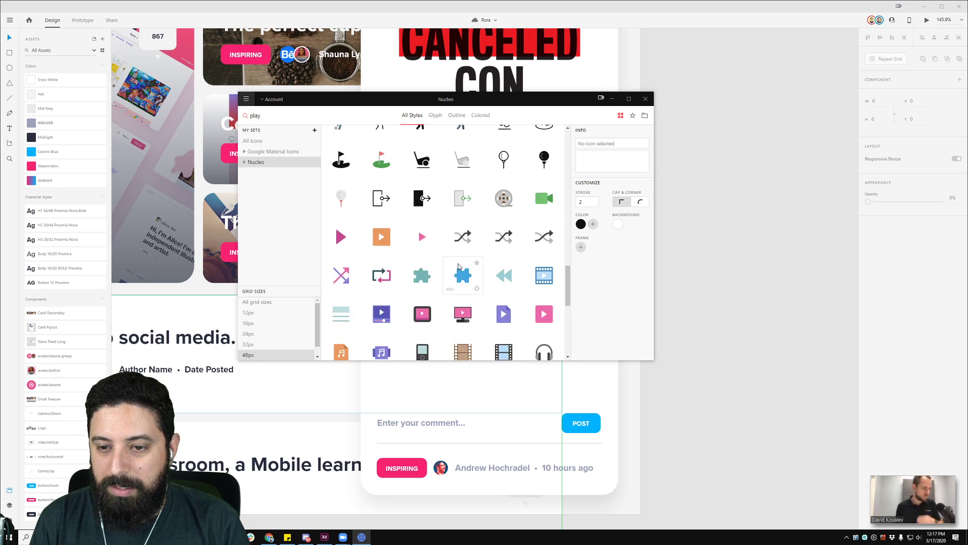
- Drag the play-circle icon onto the XD canvas and minimize Nucleo
left_click(361, 244)
left_click_drag(731, 130, 731, 130)
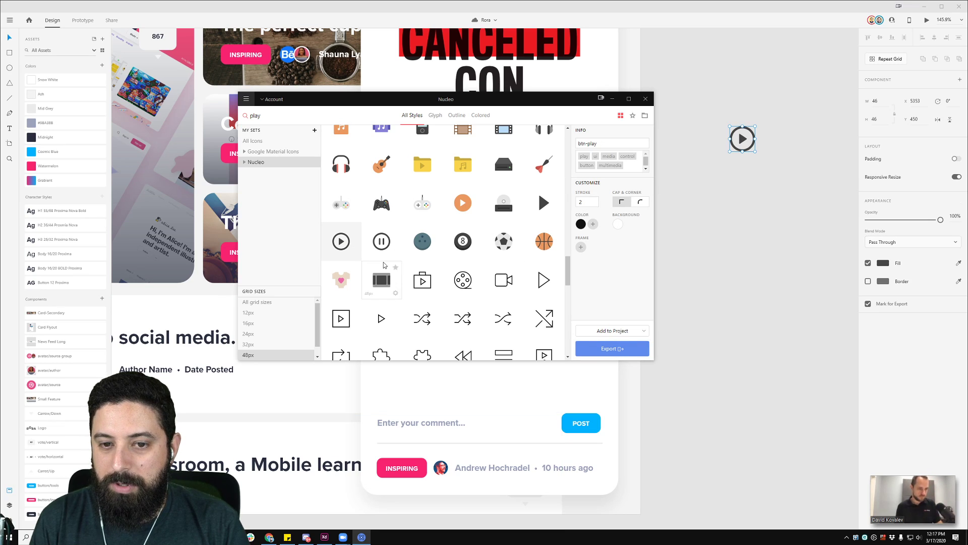
left_click(612, 102)
- Move the newly placed play icon up out of the artboard
left_click(731, 150)
scroll(731, 149, "up", 3)
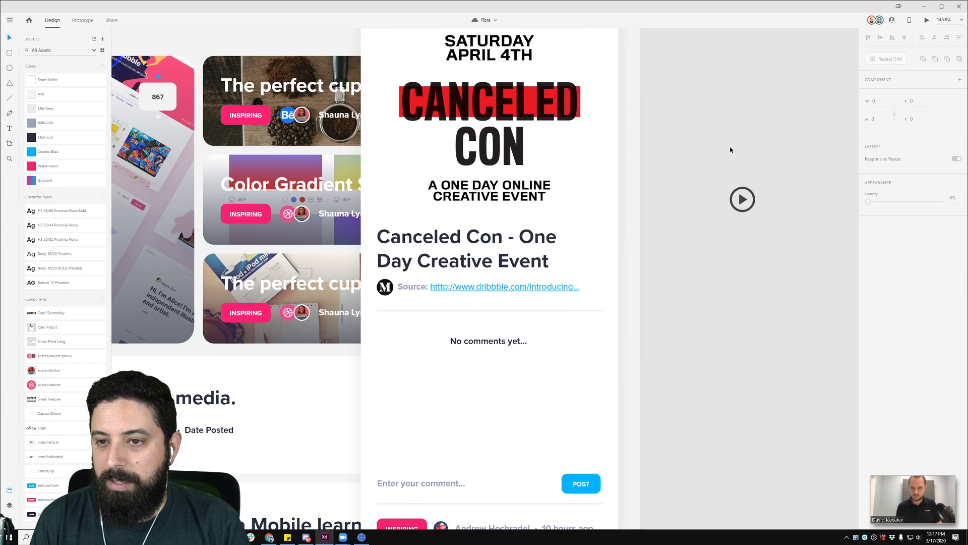
left_click_drag(743, 207, 666, 38)
scroll(733, 105, "down", 5)
scroll(561, 120, "right", 5)
scroll(561, 120, "up", 2)
scroll(559, 123, "down", 5)
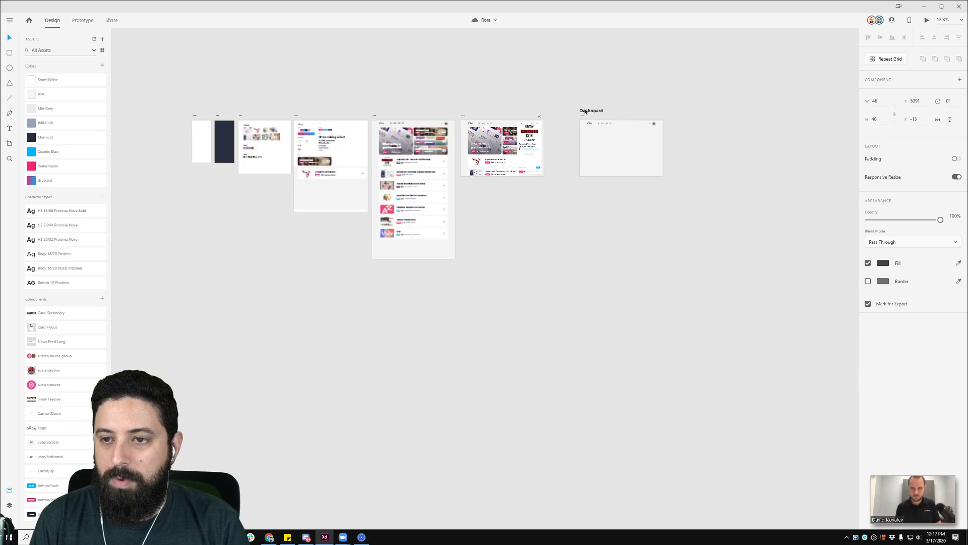
- Alt-drag the Web 1920 – 3 artboard down to duplicate it as Web 1920 – 6
left_click_drag(564, 87, 585, 135)
left_click(565, 110)
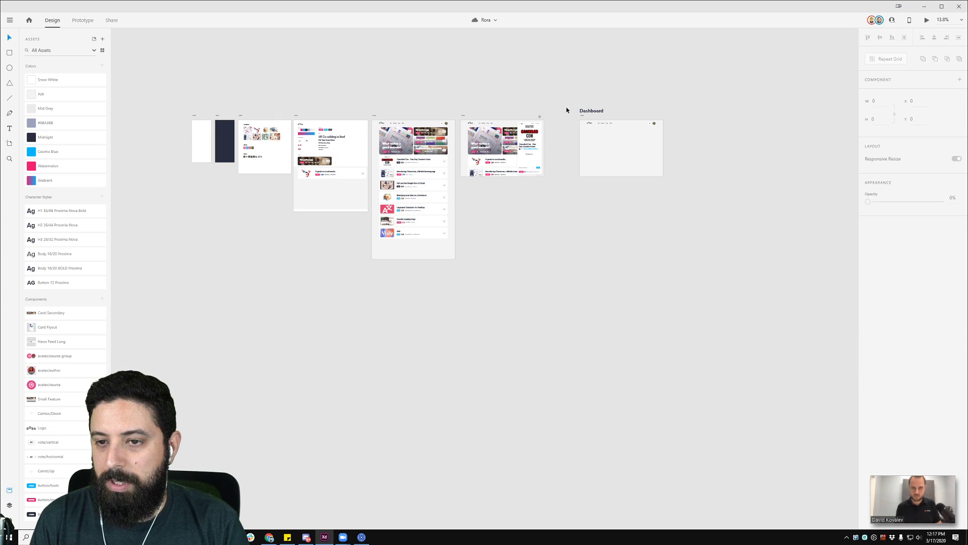
left_click(587, 111)
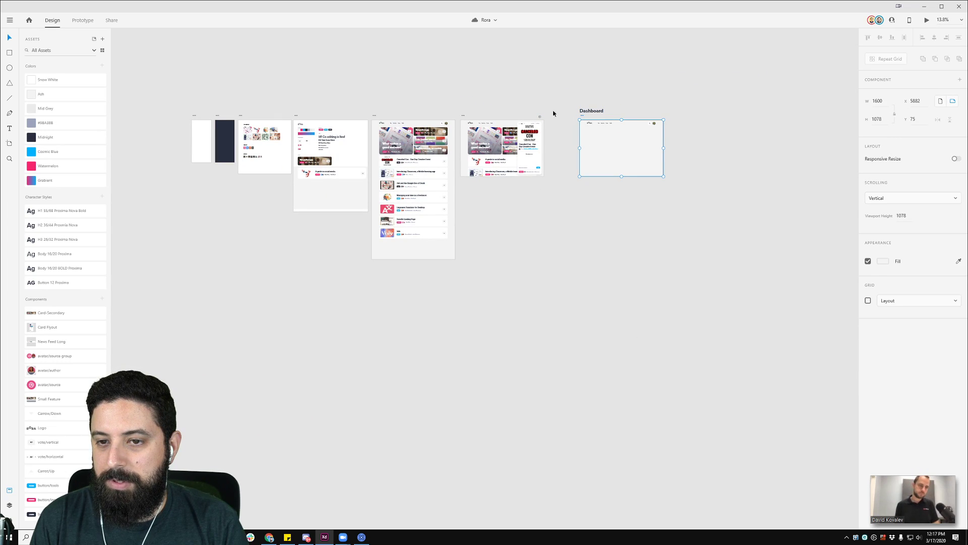
left_click(465, 116)
double_click(465, 116)
key("Return")
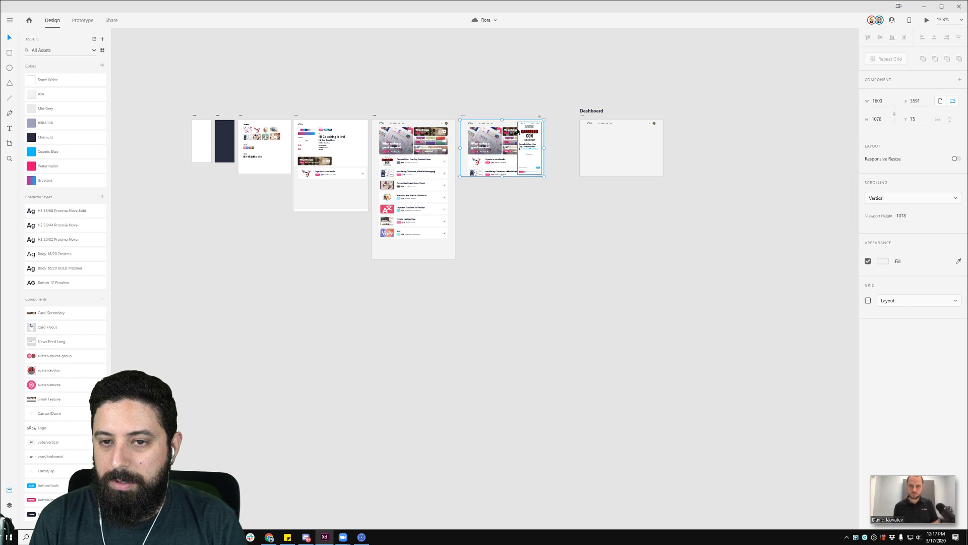
scroll(515, 133, "up", 5)
left_click_drag(329, 82, 353, 308)
left_click(672, 298)
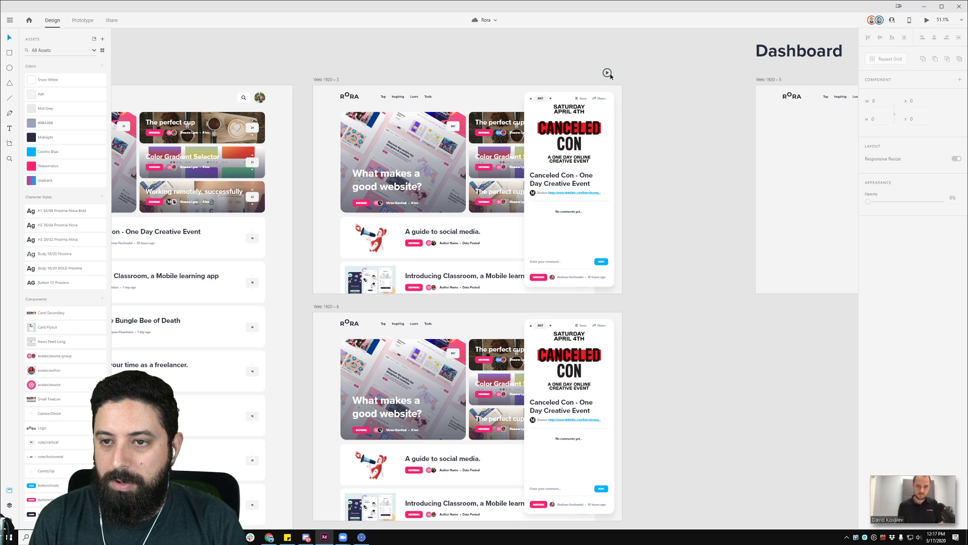
- Move the play icon down beside Web 1920 – 6's card
left_click_drag(607, 74, 652, 145)
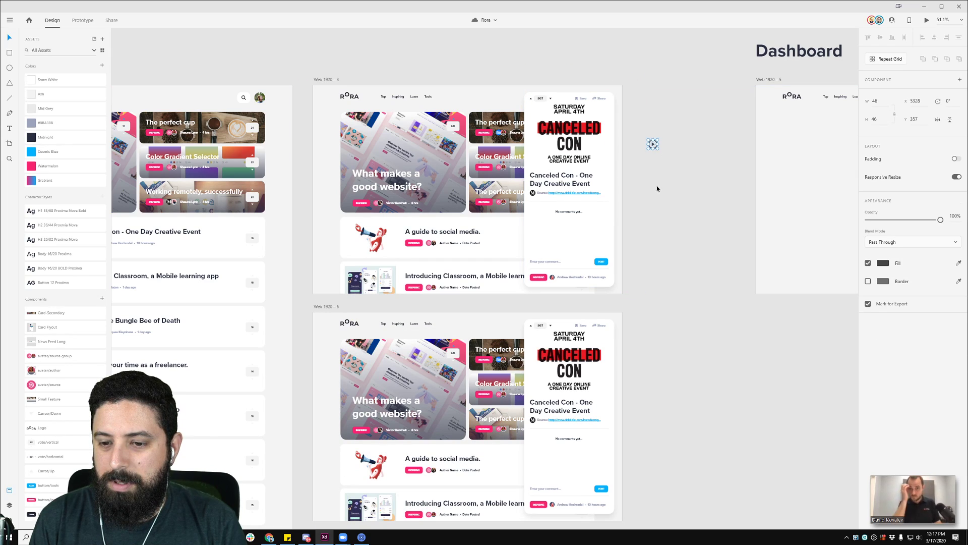
scroll(654, 167, "down", 3)
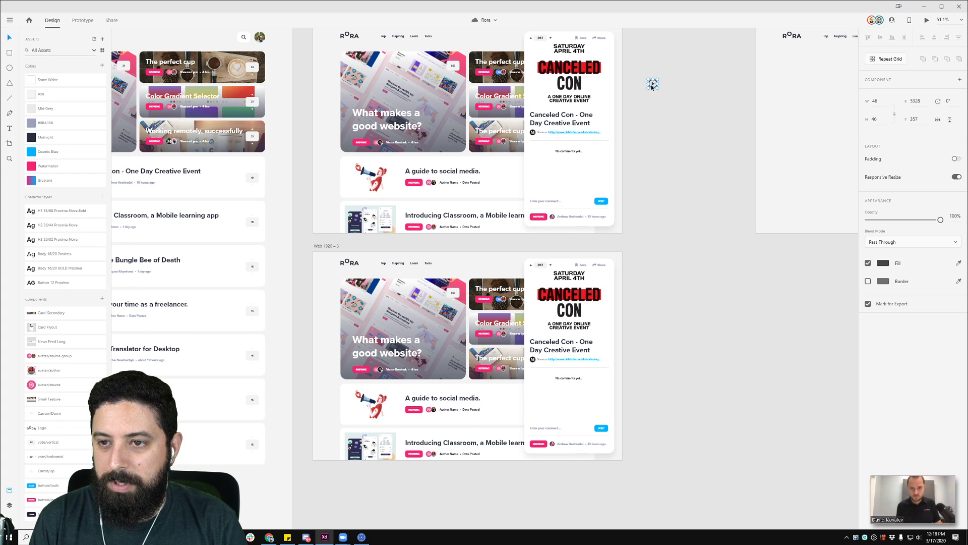
left_click_drag(652, 87, 644, 285)
scroll(625, 303, "up", 5)
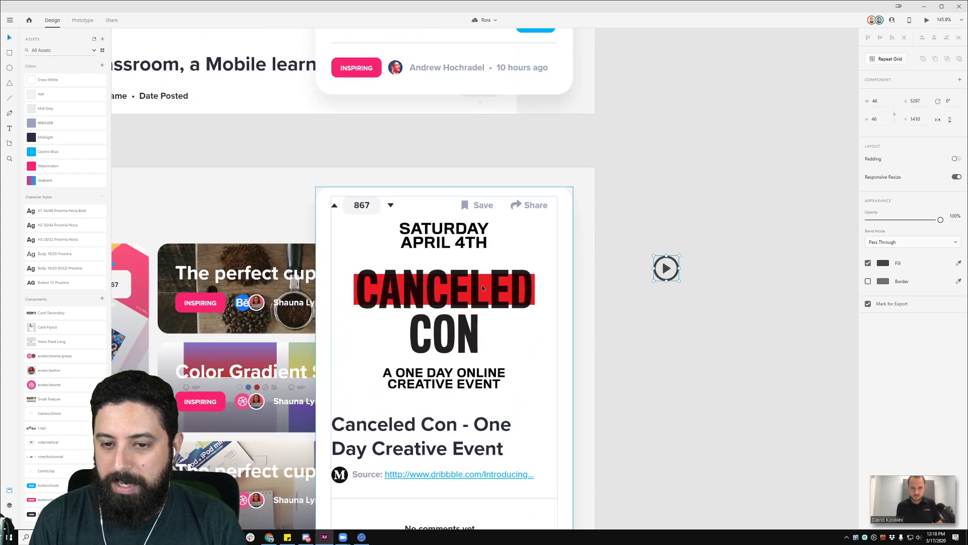
- Draw a rectangle and resize it to cover the whole CANCELED CON poster image
double_click(482, 288)
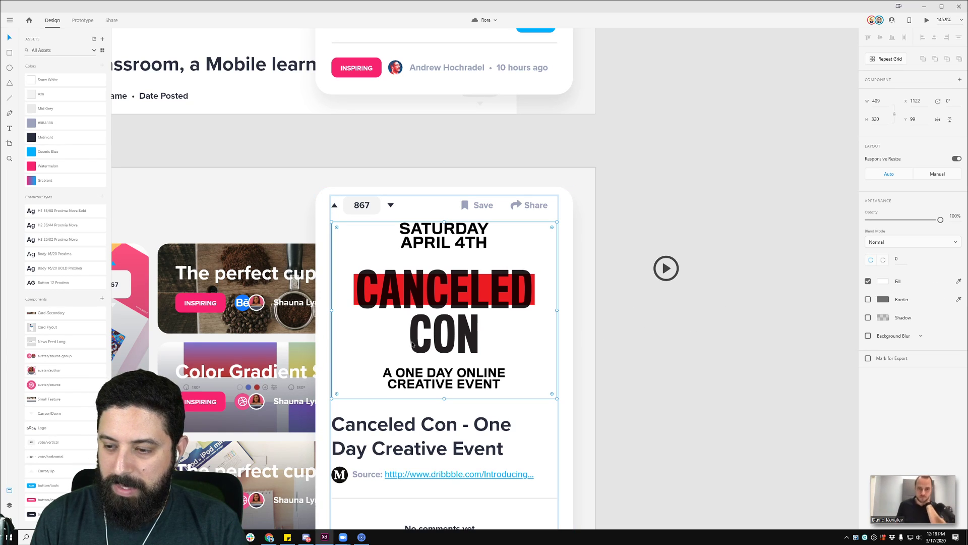
key("r")
left_click_drag(352, 233, 505, 371)
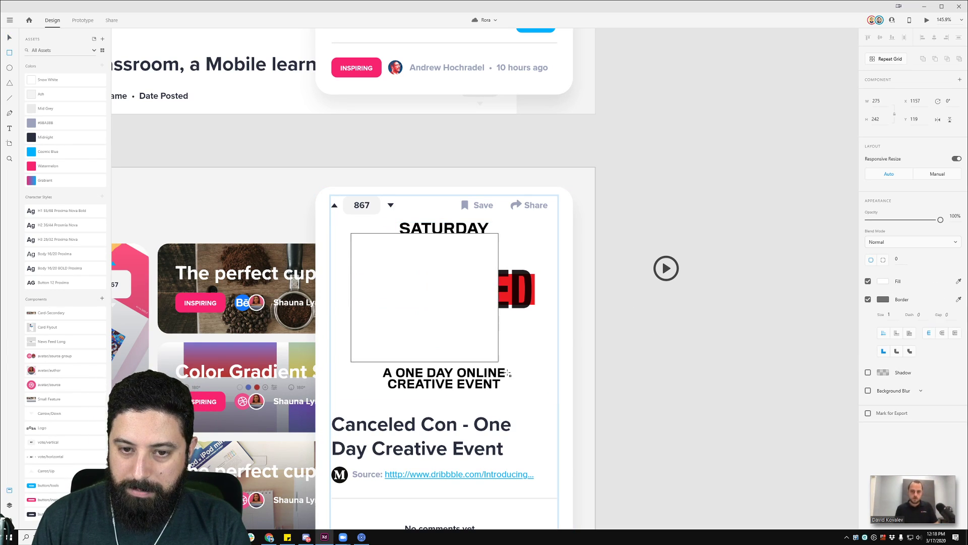
key("v")
mouse_move(450, 318)
left_mouse_down()
mouse_move(431, 307)
mouse_move(453, 295)
left_mouse_up()
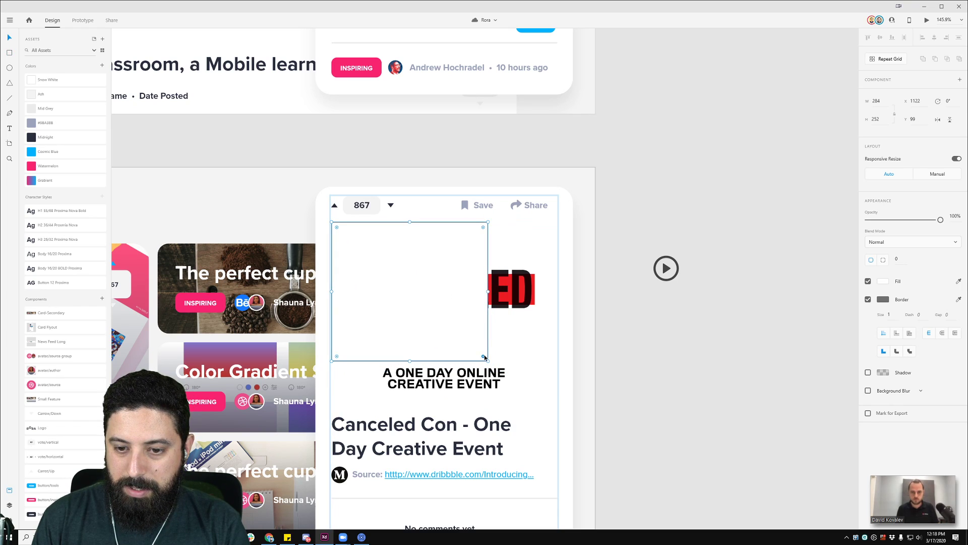
left_click_drag(487, 360, 522, 386)
left_click_drag(553, 405, 559, 395)
- Fill the rectangle #000000, lower its opacity below 64%, and centre the play icon on it
left_click(882, 282)
left_click_drag(786, 282, 770, 302)
left_click(949, 230)
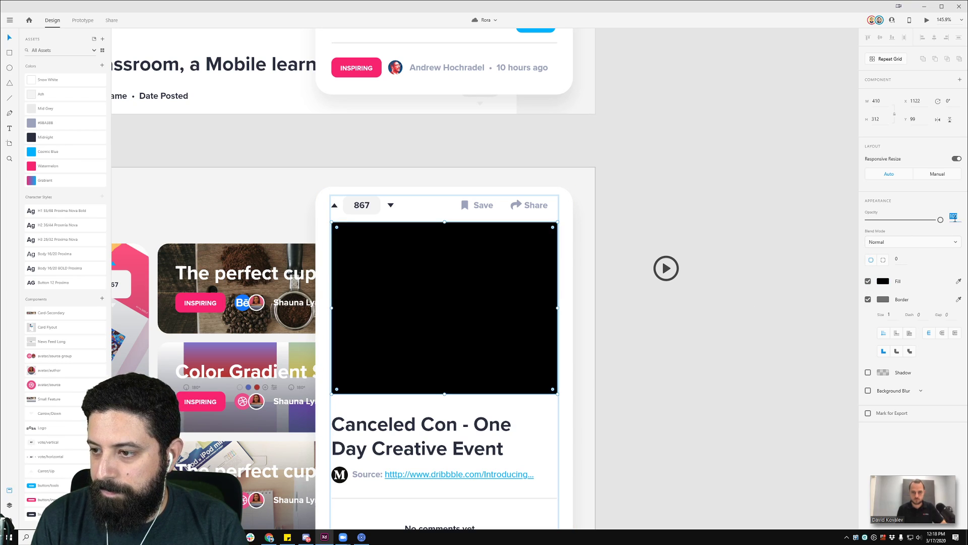
left_click(955, 216)
type("64")
key("Return")
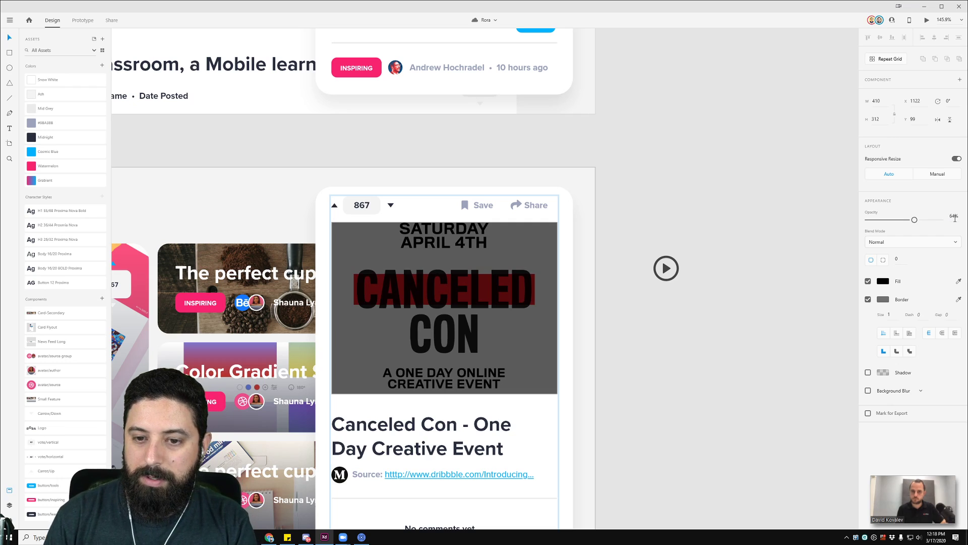
key("shift+Down")
key("shift+Down")
key("shift+Down")
key("shift+Down")
key("shift+Down")
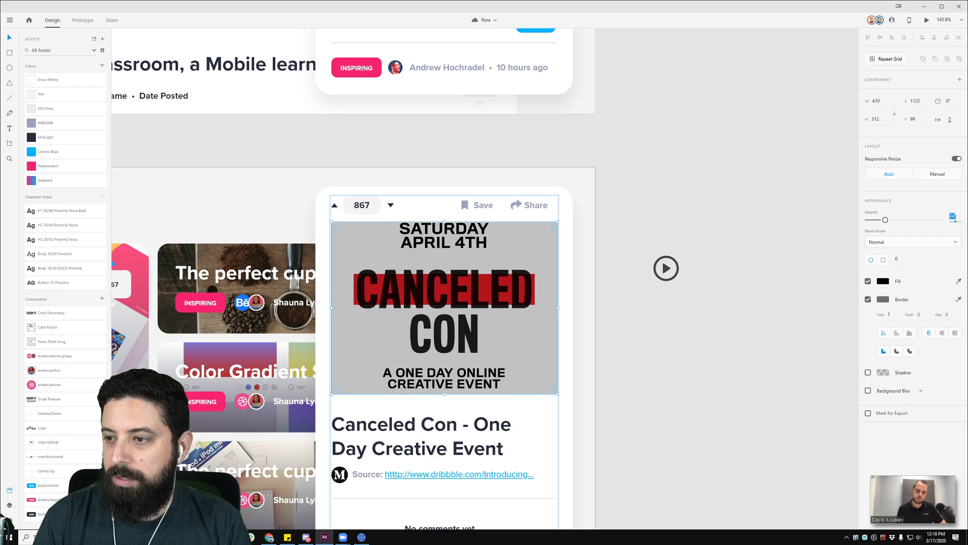
left_click(688, 271)
left_click_drag(666, 269, 443, 307)
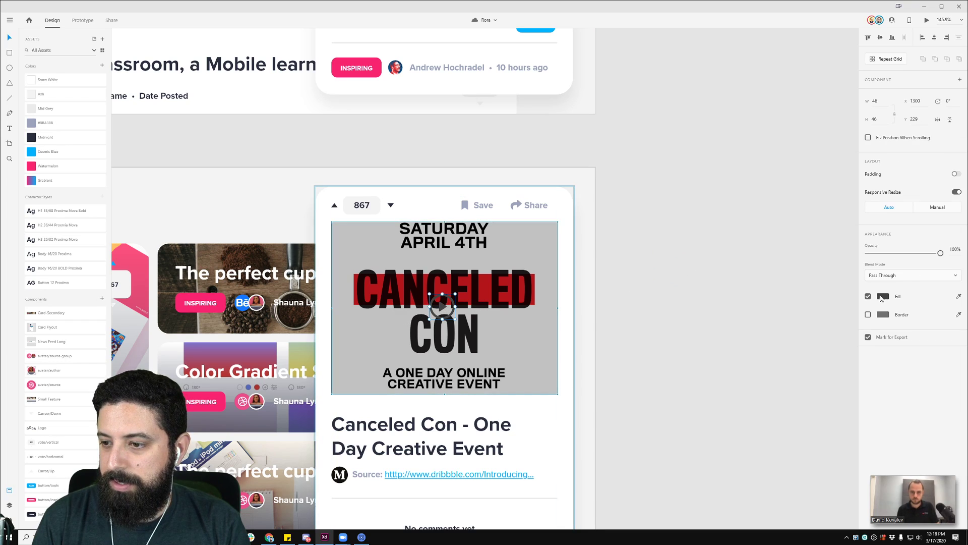
- Make the play icon white, scale it to about 110 px and centre it on the poster
left_click(883, 298)
left_click_drag(800, 269, 697, 213)
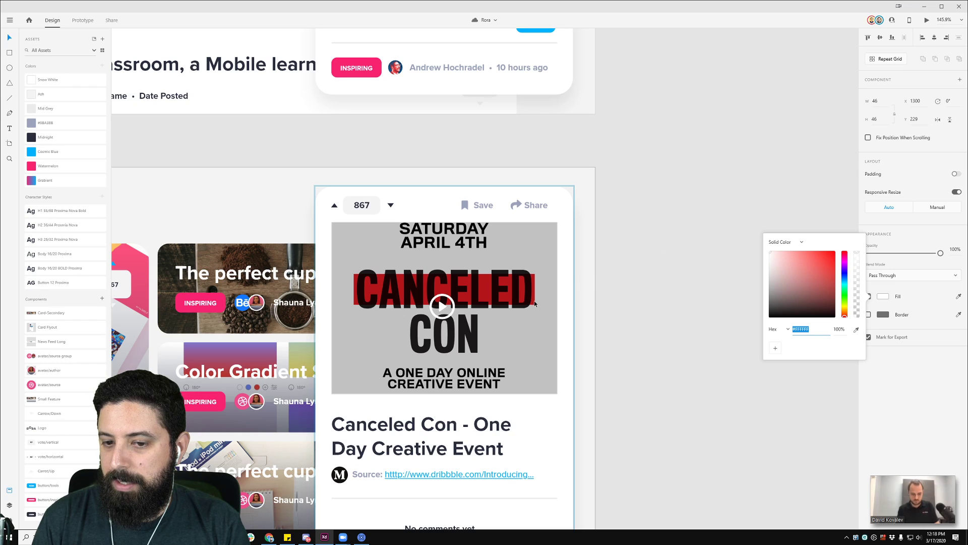
left_click(452, 301)
double_click(444, 300)
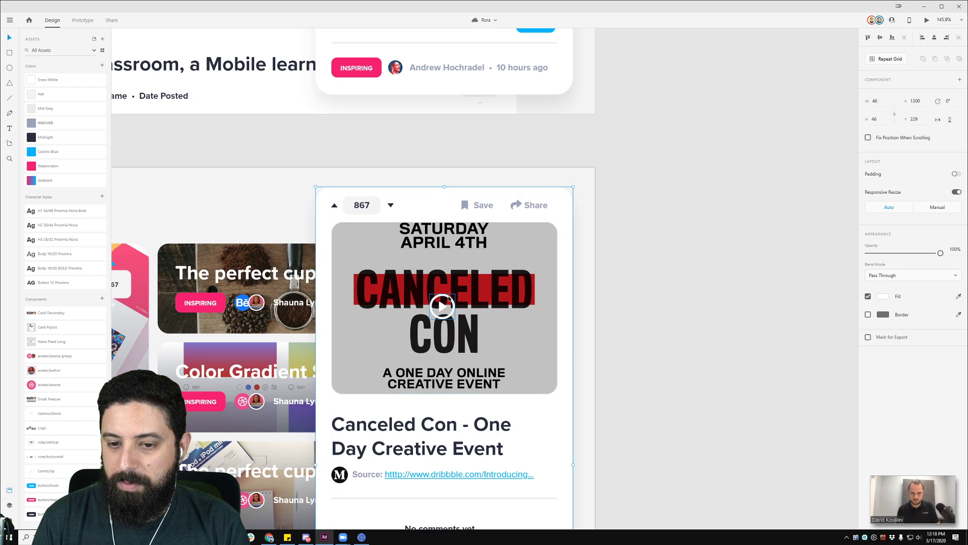
left_click_drag(462, 289, 498, 259)
left_click_drag(461, 295, 445, 313)
- Raise the overlay rectangle's opacity to 44%
left_click(496, 280)
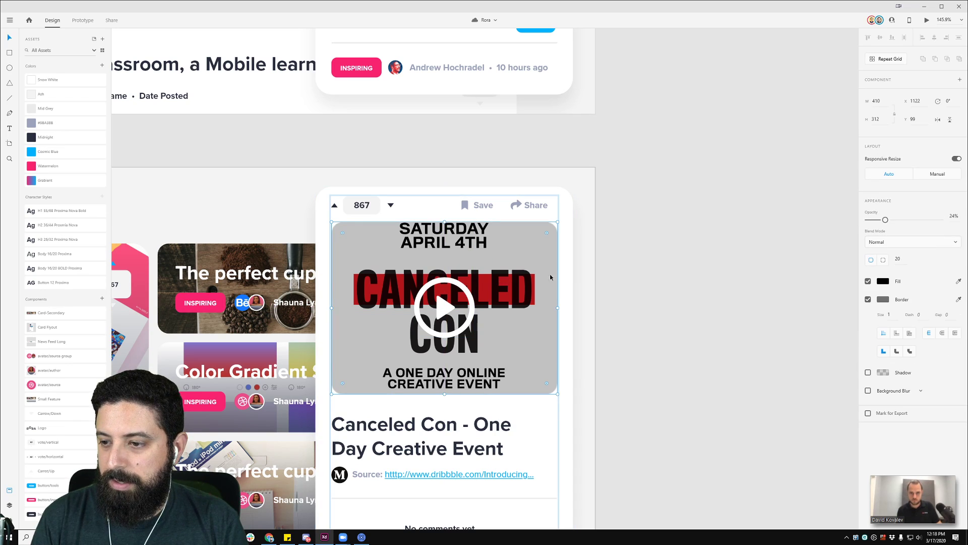
left_click(954, 216)
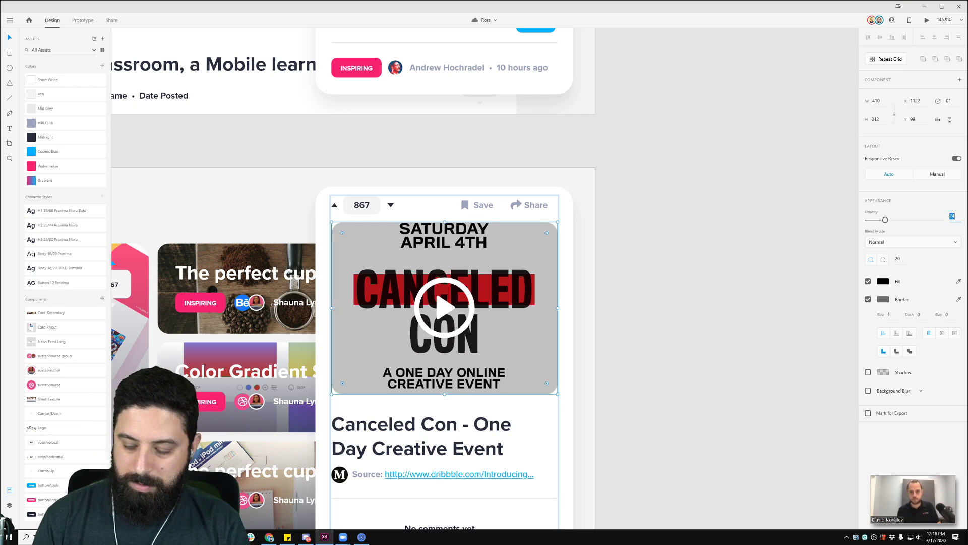
key("shift+Up")
key("shift+Up")
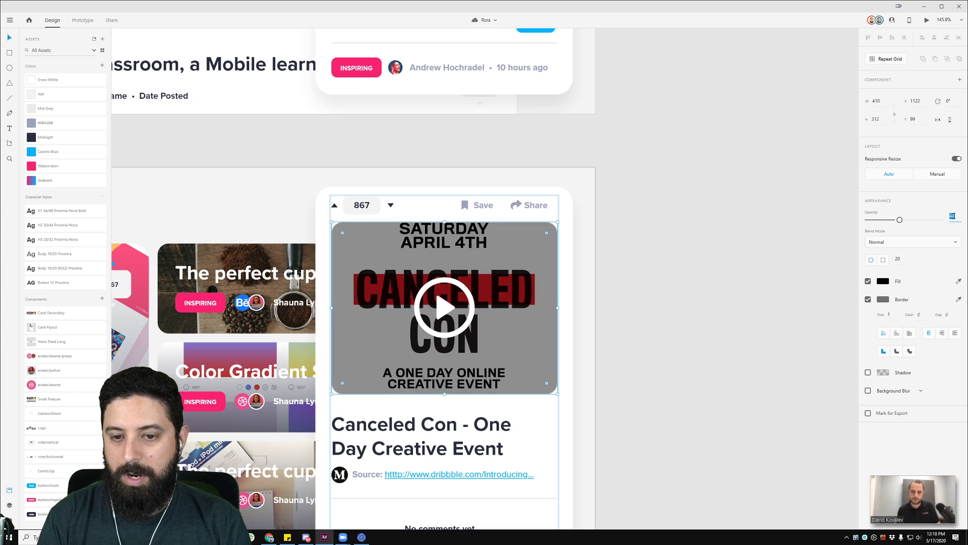
scroll(679, 274, "down", 3)
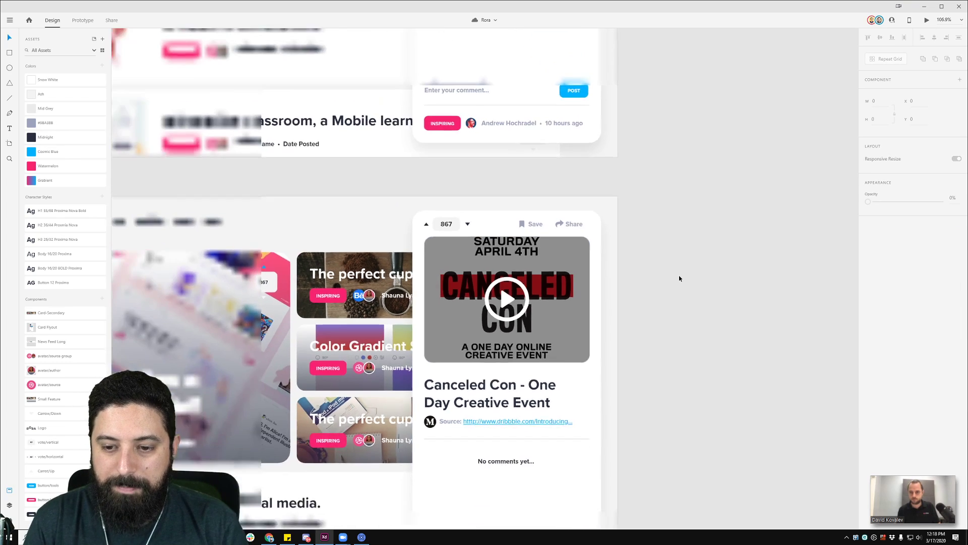
left_click_drag(737, 291, 576, 218)
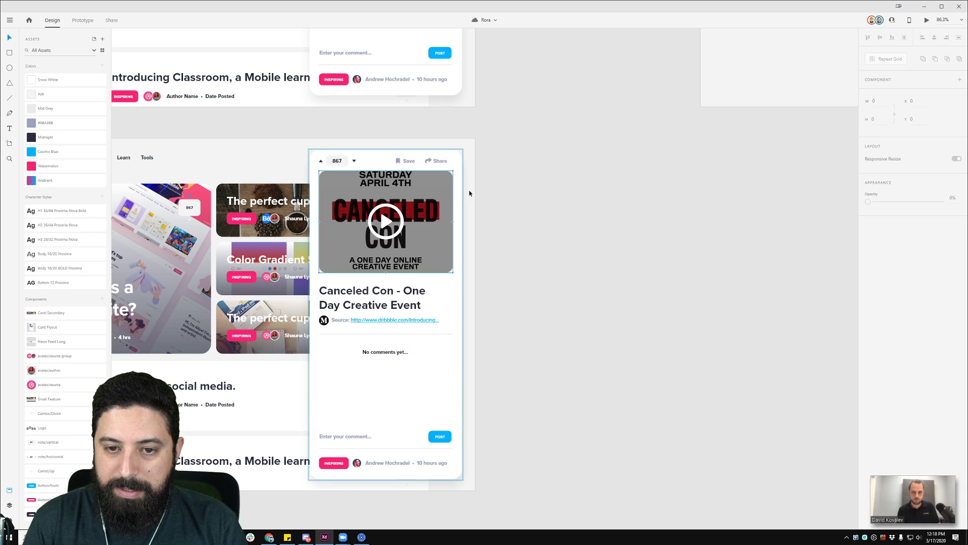
left_click(386, 225)
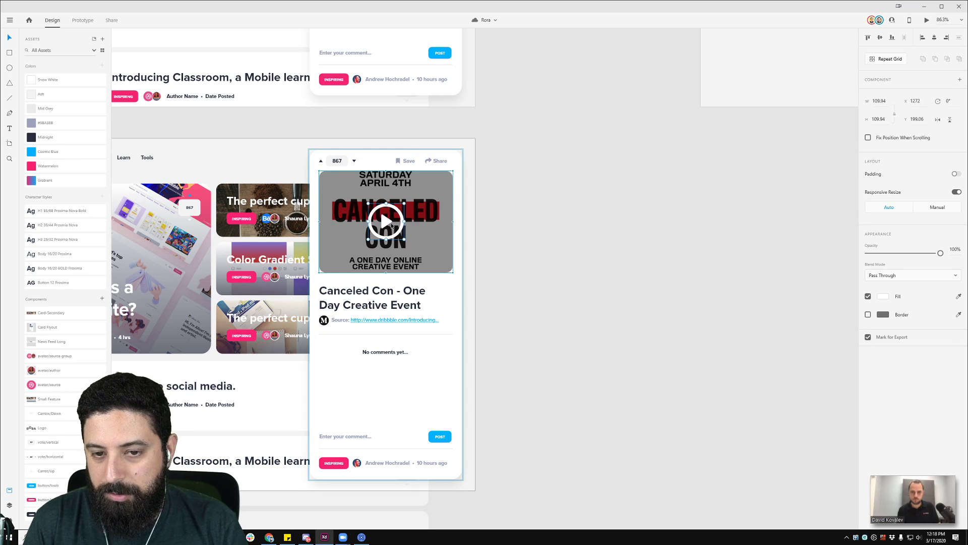
scroll(407, 222, "down", 5)
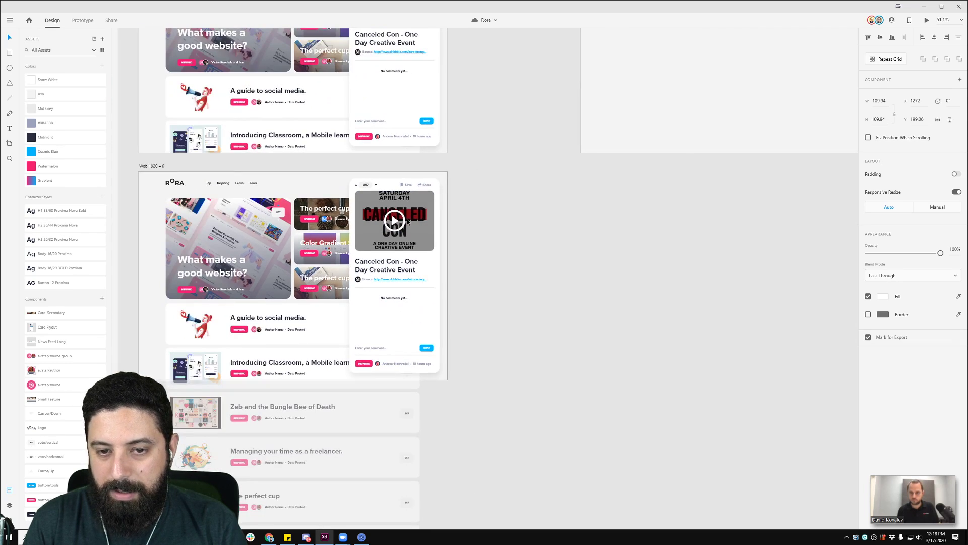
scroll(384, 244, "up", 3)
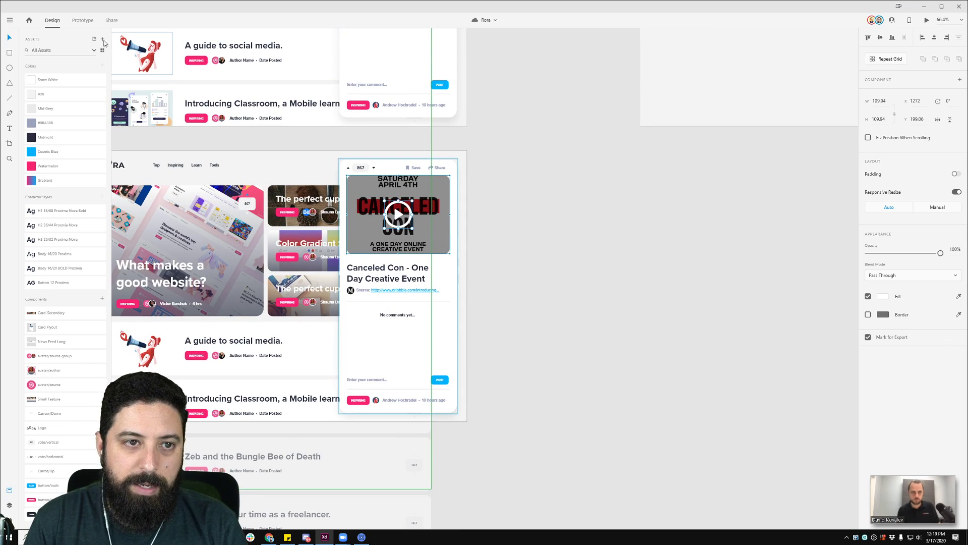
- In Prototype mode, give the play button a Tap → Audio Playback action and add a new audio file
left_click(81, 20)
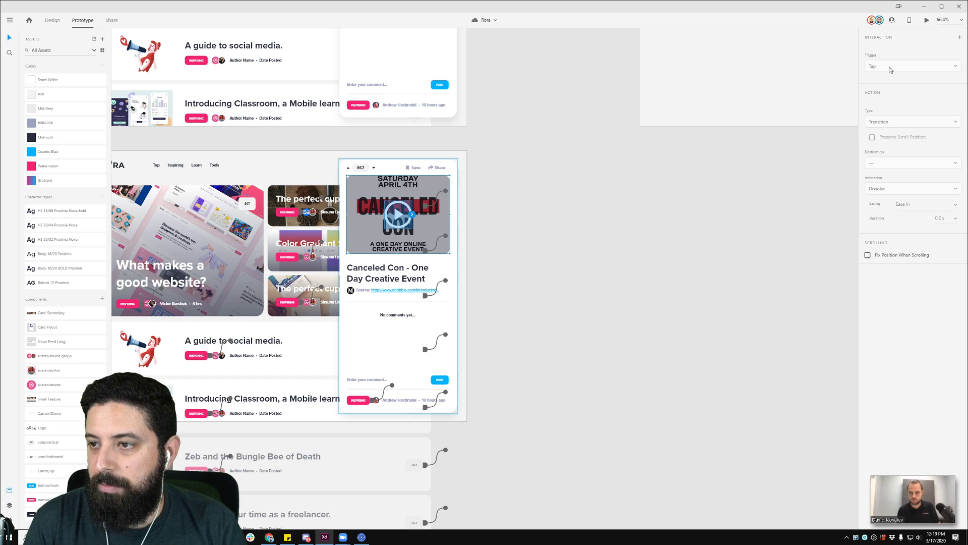
left_click(960, 38)
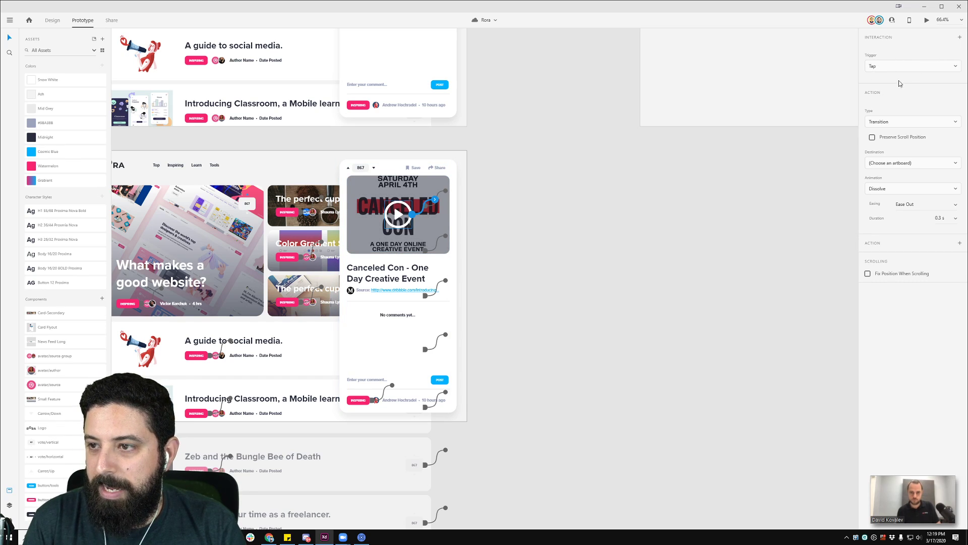
left_click(914, 68)
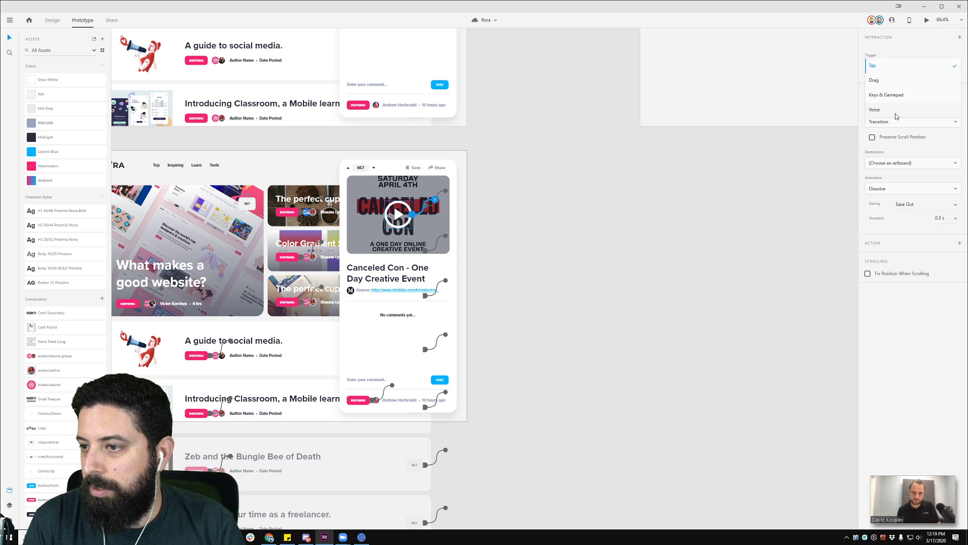
left_click(888, 66)
left_click(912, 121)
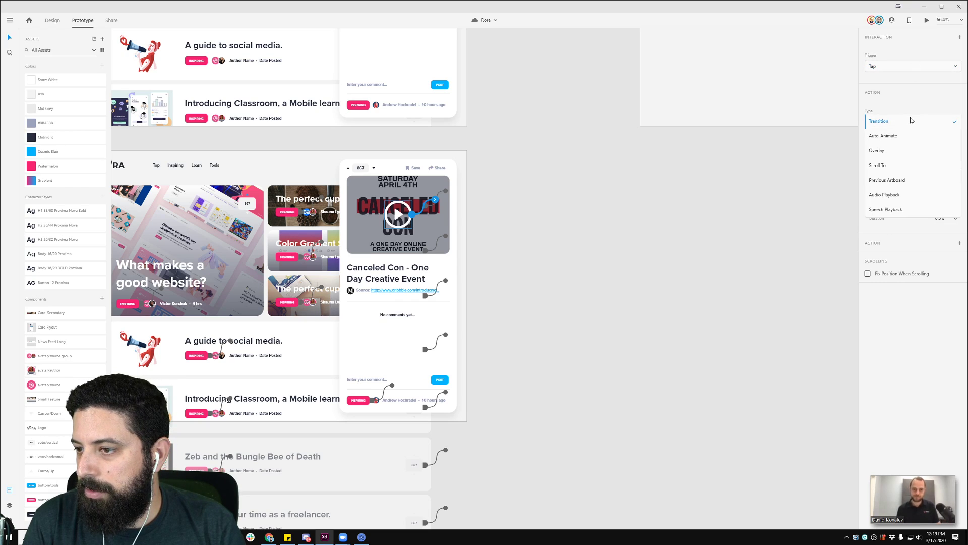
left_click(912, 195)
left_click(928, 149)
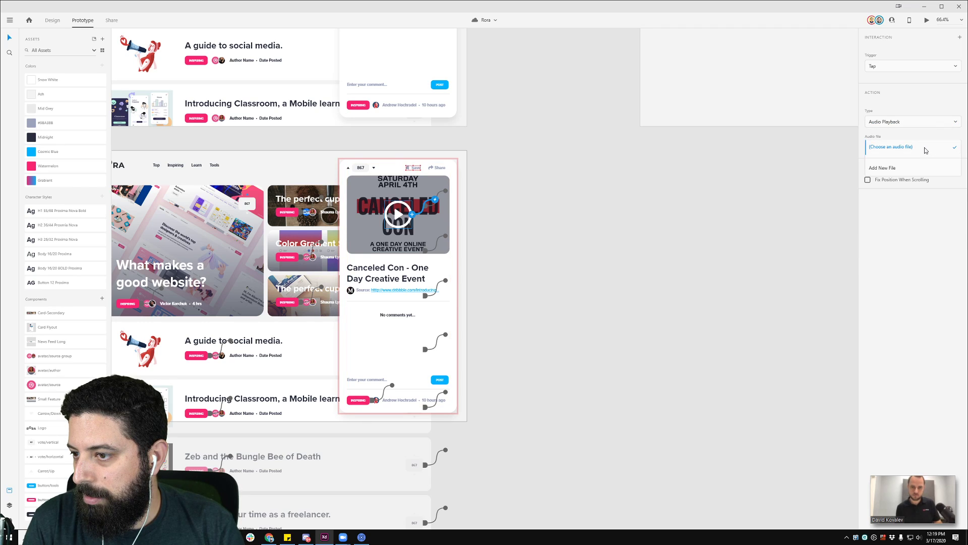
left_click(901, 169)
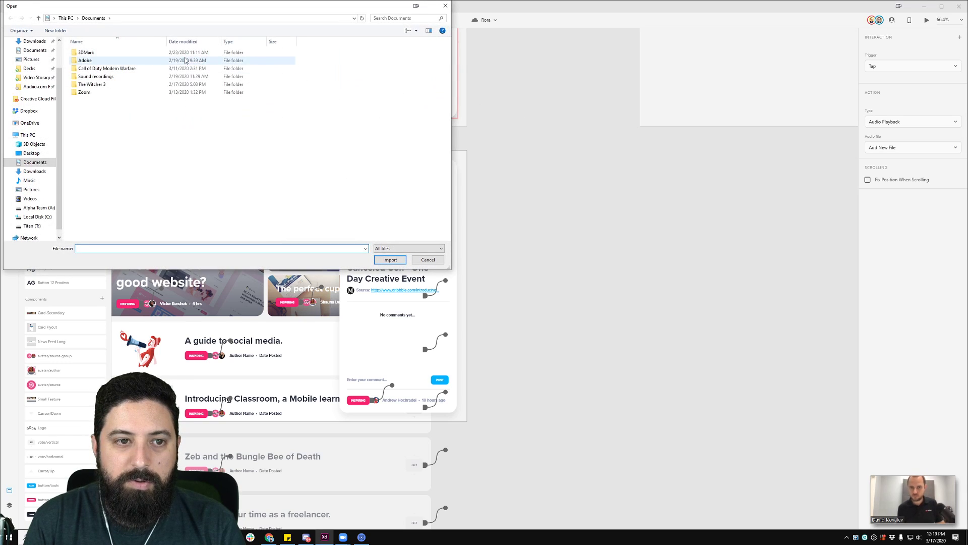
- Browse to the Desktop folder and choose hoch_audio.mp3 as the tap action's audio file
scroll(57, 147, "up", 2)
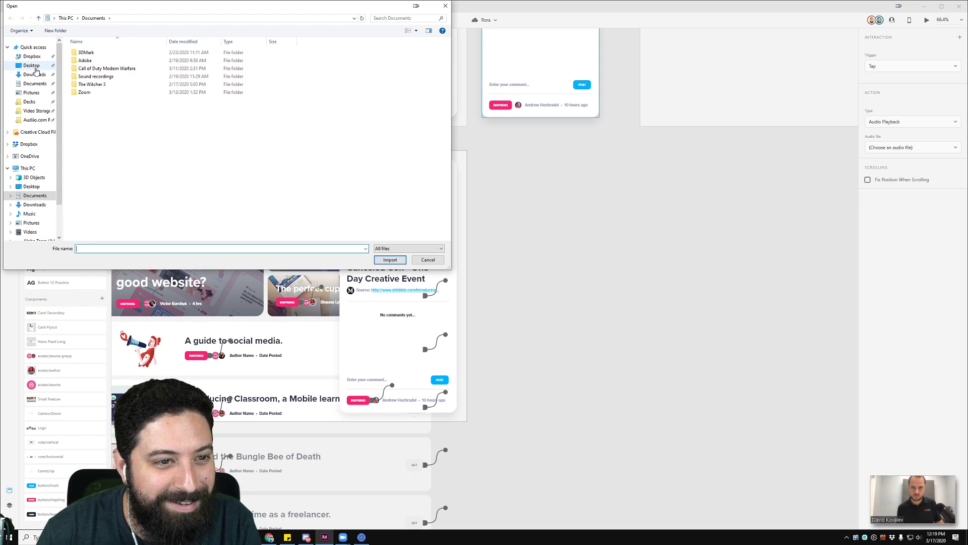
left_click(33, 67)
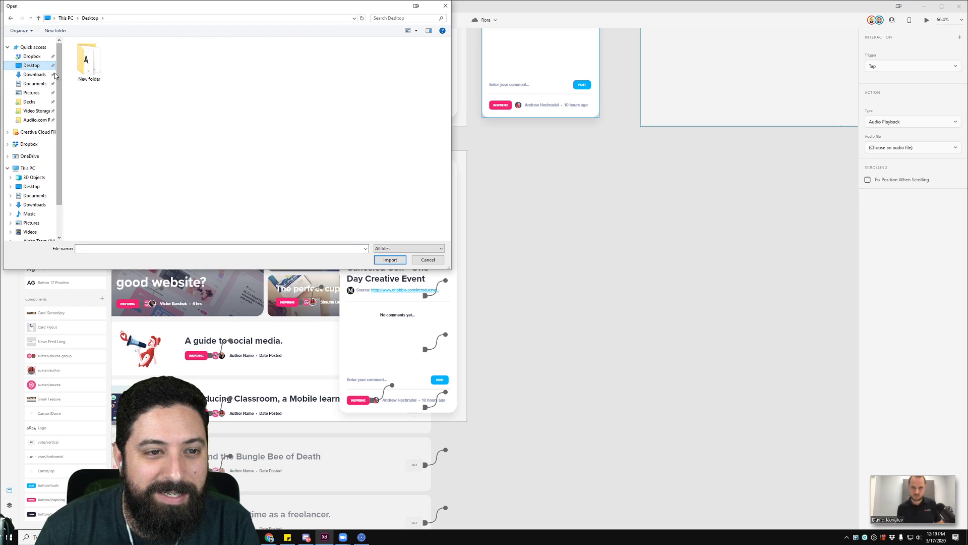
left_click_drag(159, 10, 0, 186)
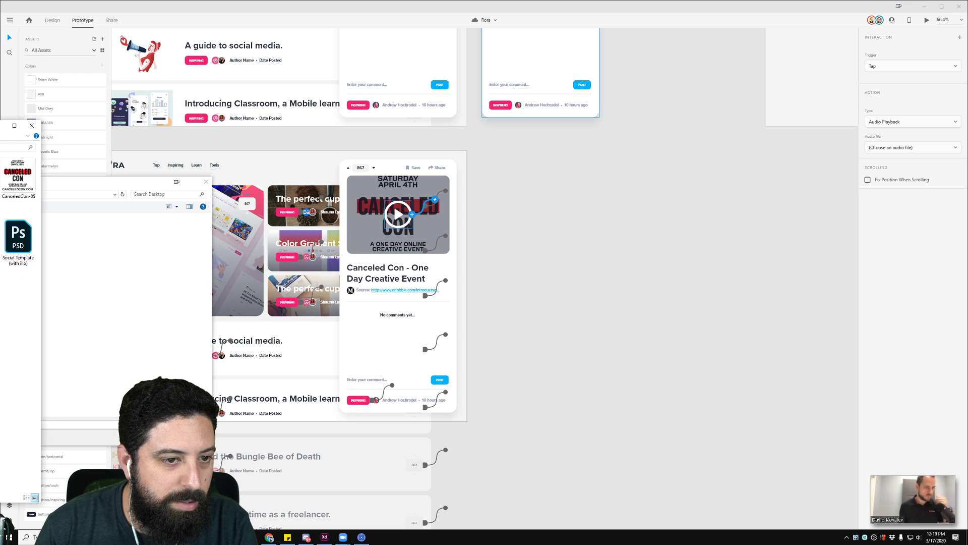
left_click(102, 178)
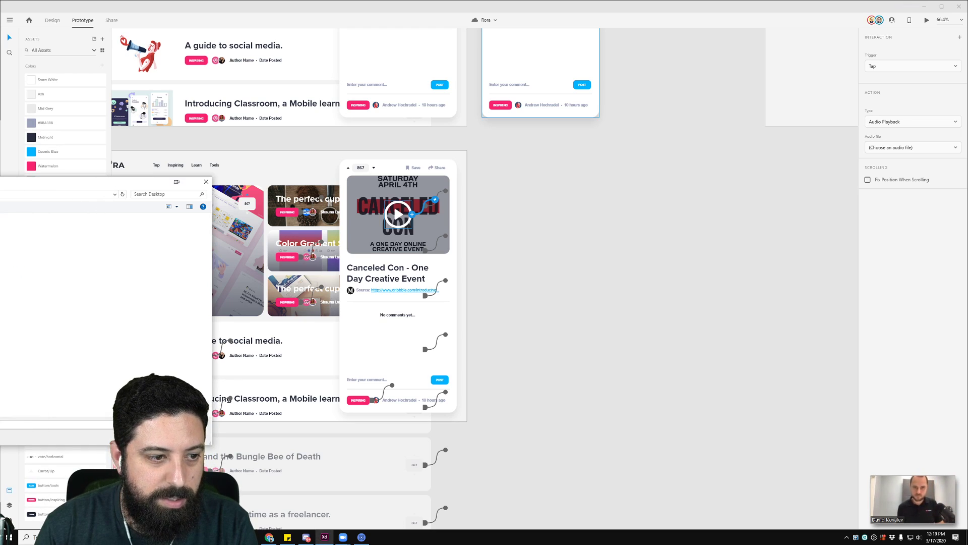
left_click_drag(102, 178, 150, 245)
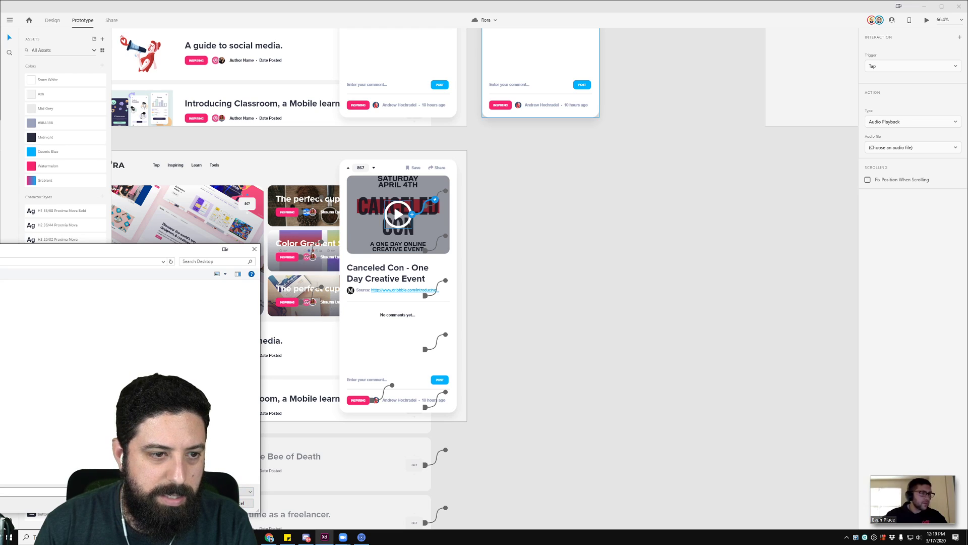
left_click(26, 497)
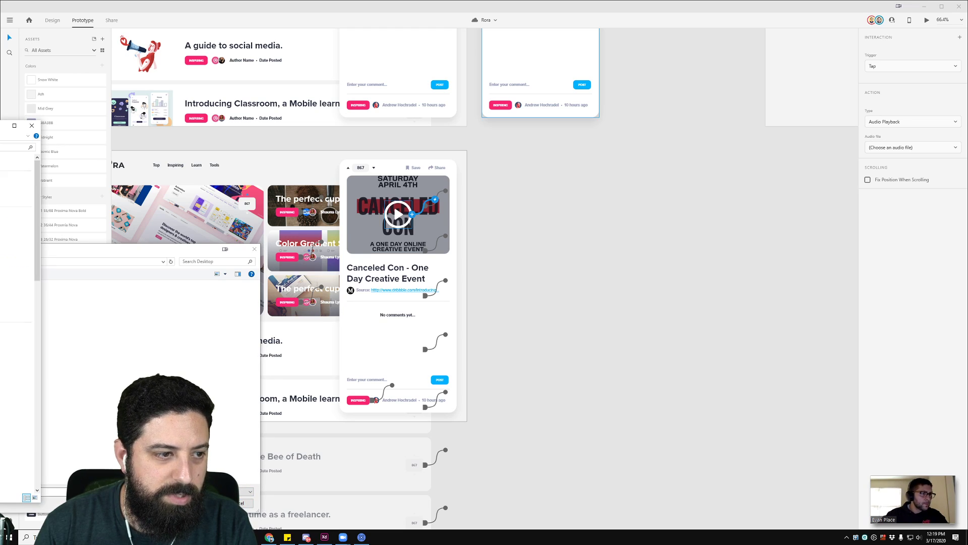
left_click(69, 254)
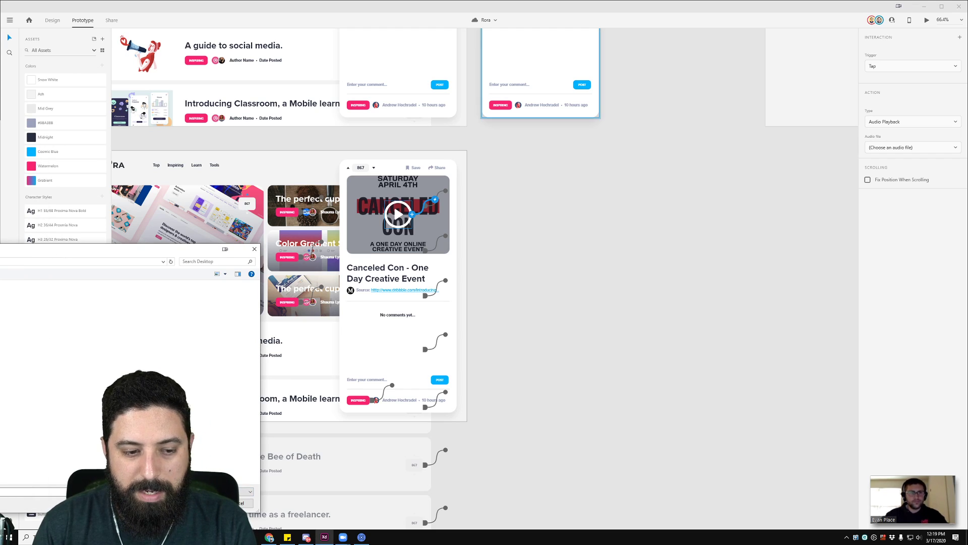
key("Return")
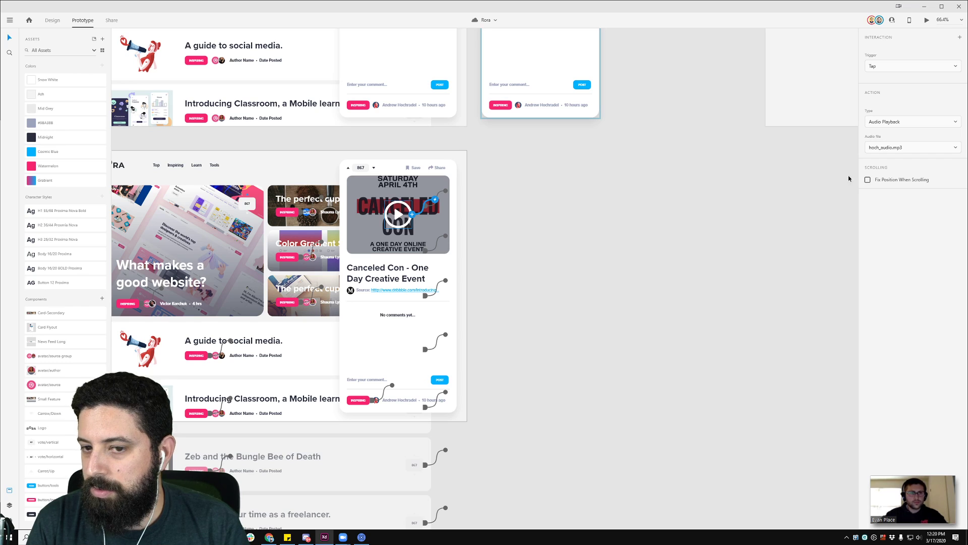
- Wire the top image of the Canceled Con flyout card on Web 1920 – 3 to Web 1920 – 6
scroll(495, 183, "down", 5)
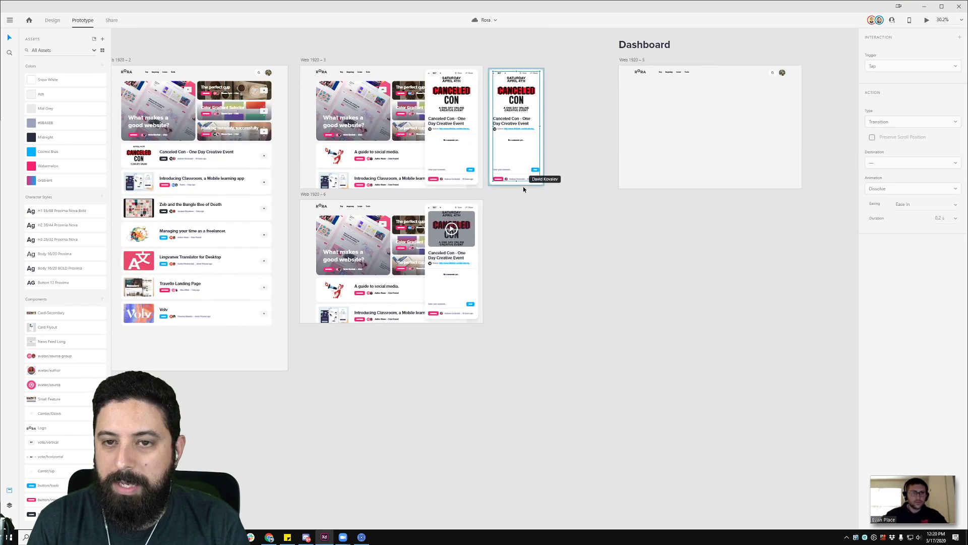
left_click(450, 90)
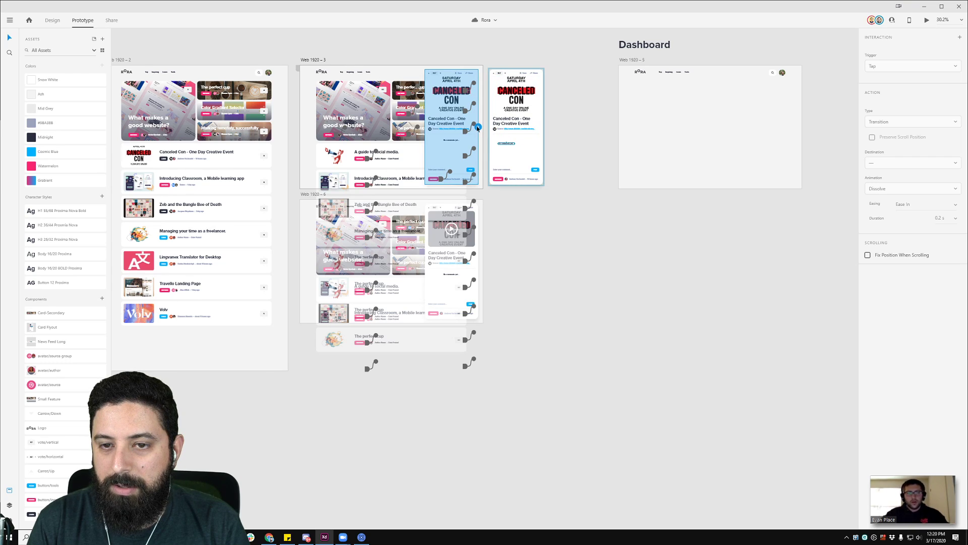
double_click(456, 101)
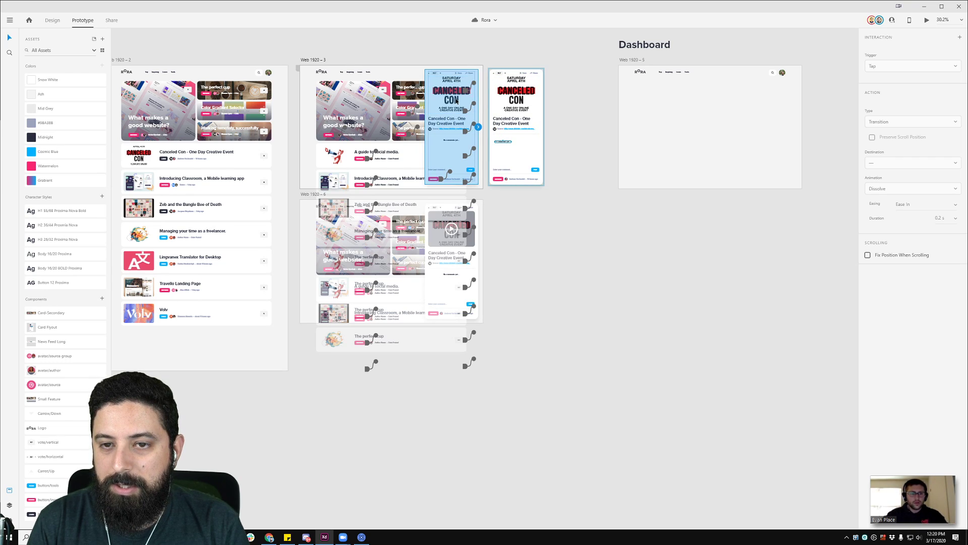
left_click(457, 100)
left_click_drag(476, 97, 459, 222)
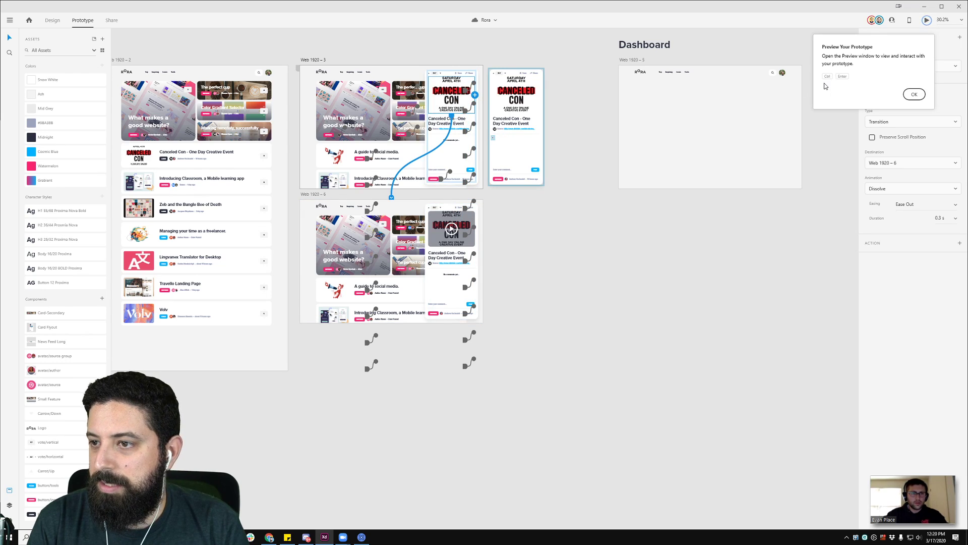
left_click(914, 94)
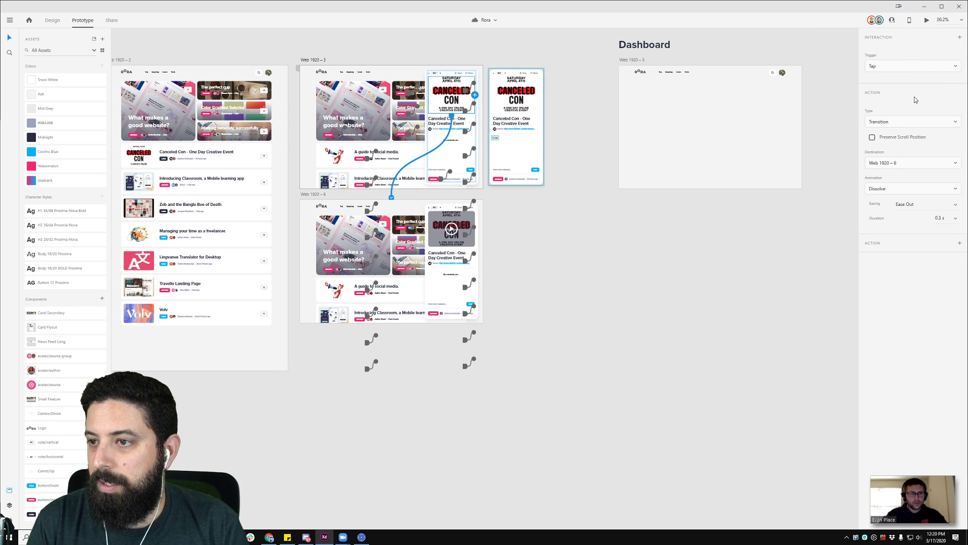
- Keep that interaction's trigger as Tap and its action as Transition
left_click(924, 68)
left_click(927, 48)
left_click(906, 124)
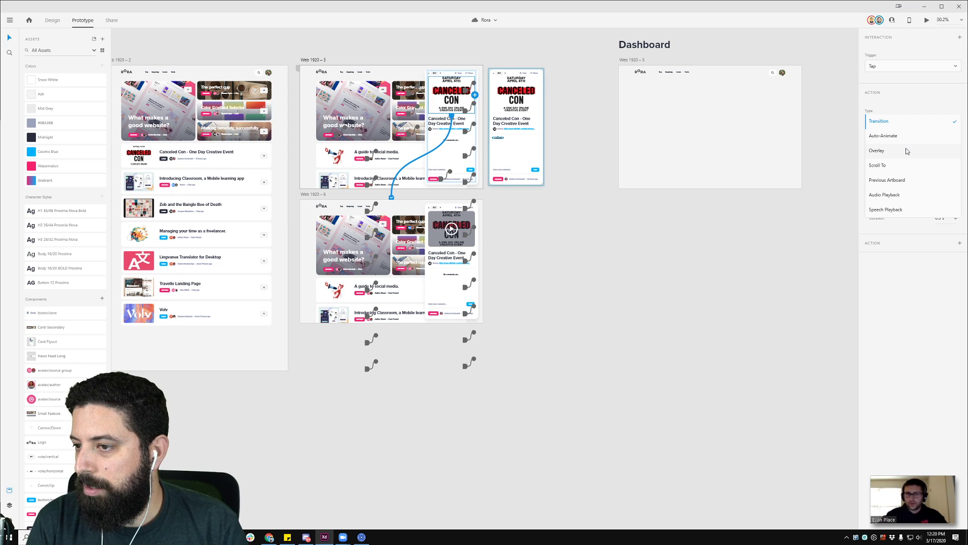
left_click(901, 80)
left_click(905, 66)
left_click(468, 47)
left_click(468, 47)
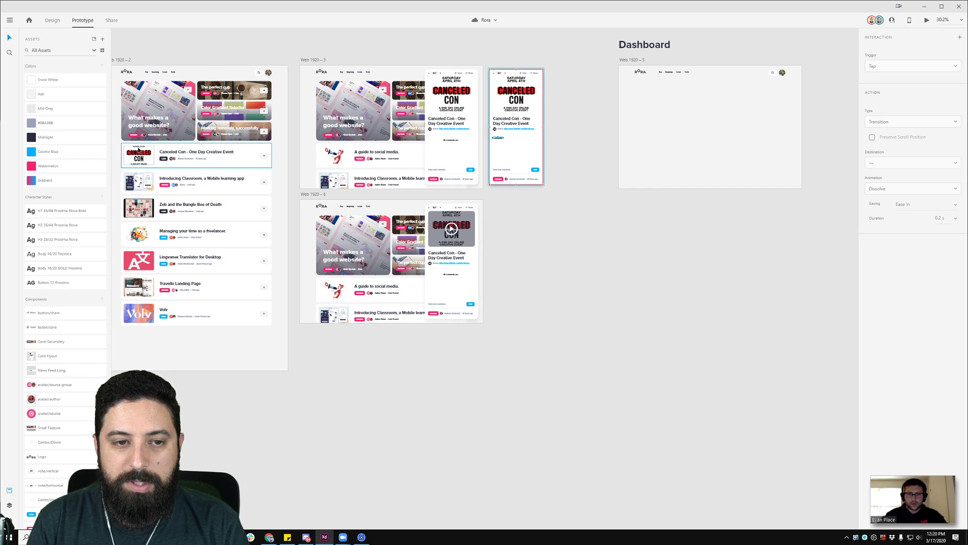
- Link the Canceled Con card on Web 1920 – 2 to Web 1920 – 6 with Auto-Animate
left_click(262, 156)
left_click_drag(273, 156, 353, 237)
left_click(928, 122)
left_click(919, 137)
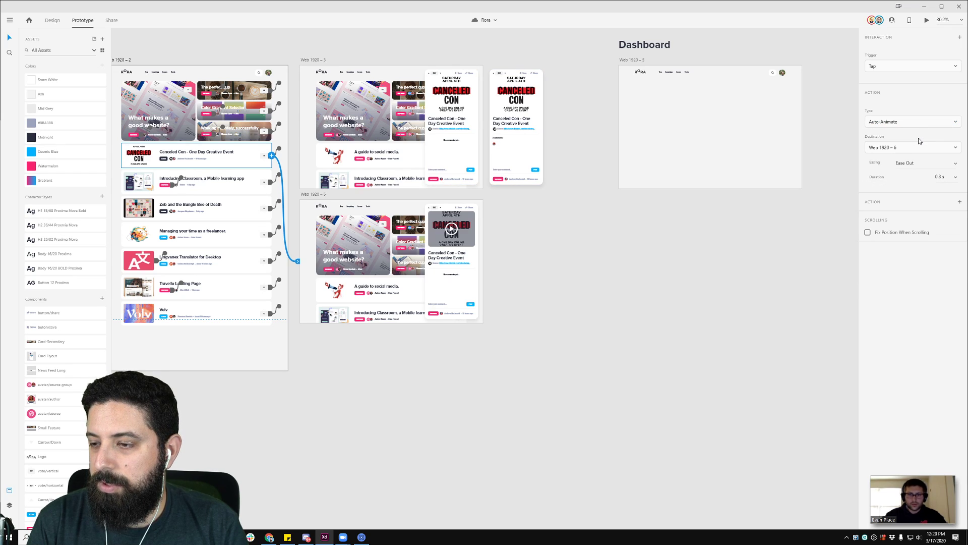
- Preview the prototype starting from the Web 1920 – 2 artboard
left_click(515, 129)
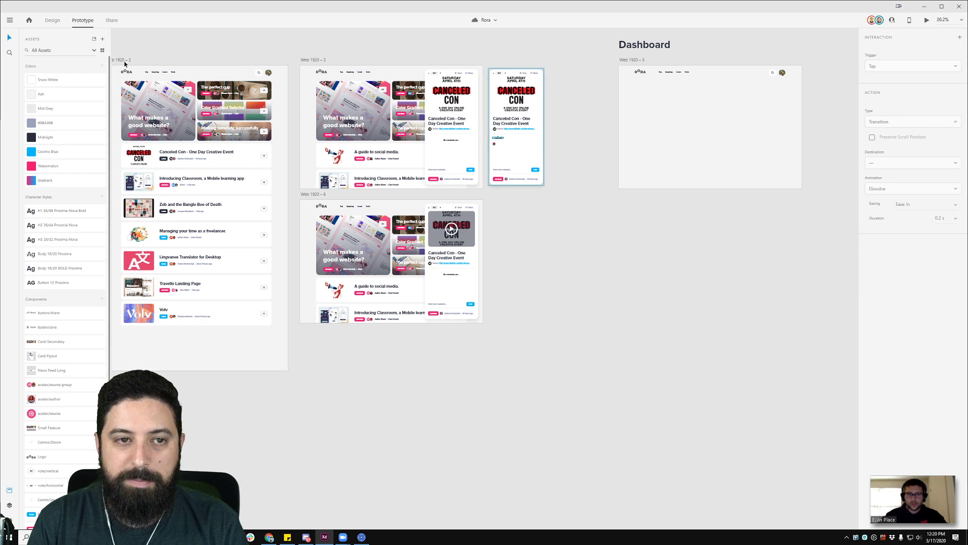
left_click(126, 64)
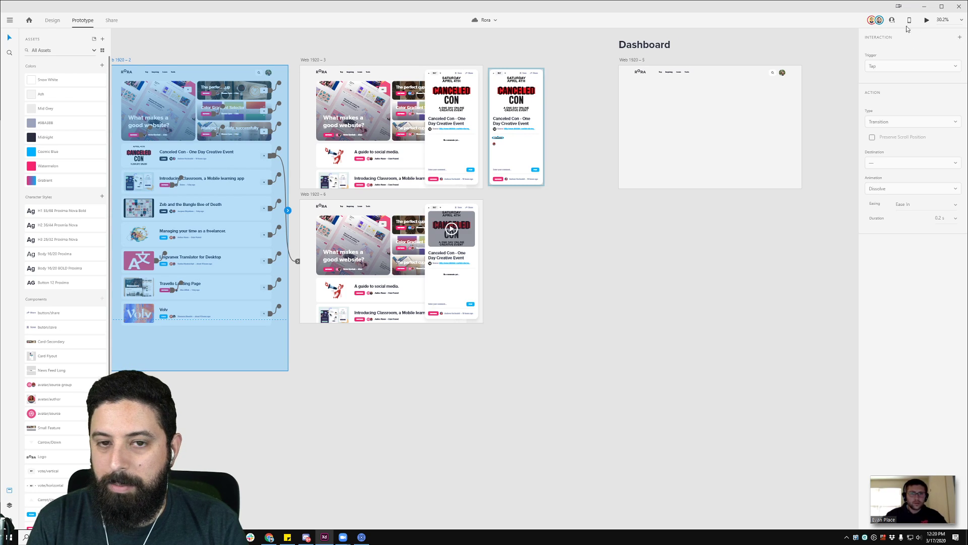
left_click(927, 20)
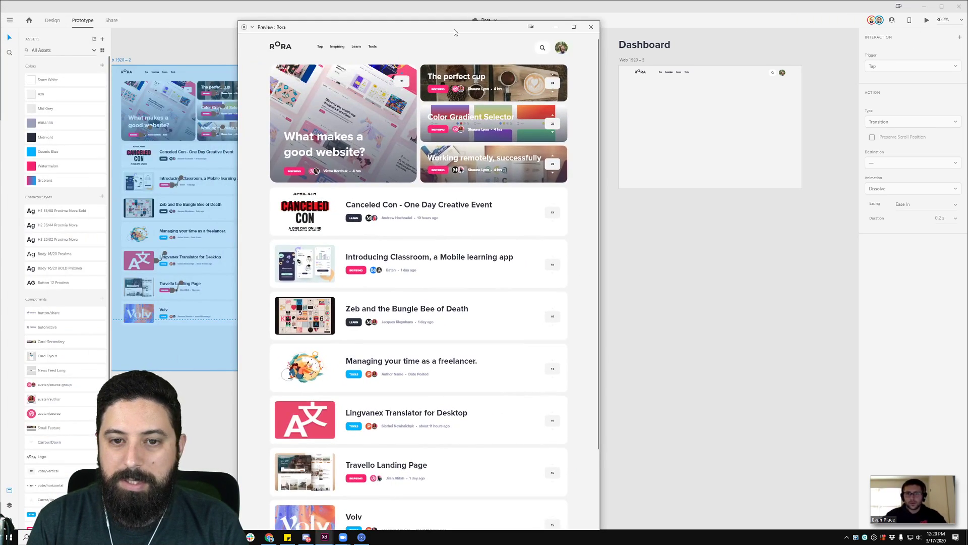
- Tap the Canceled Con card in the preview to test the link to Web 1920 – 6
left_click_drag(454, 32, 449, 18)
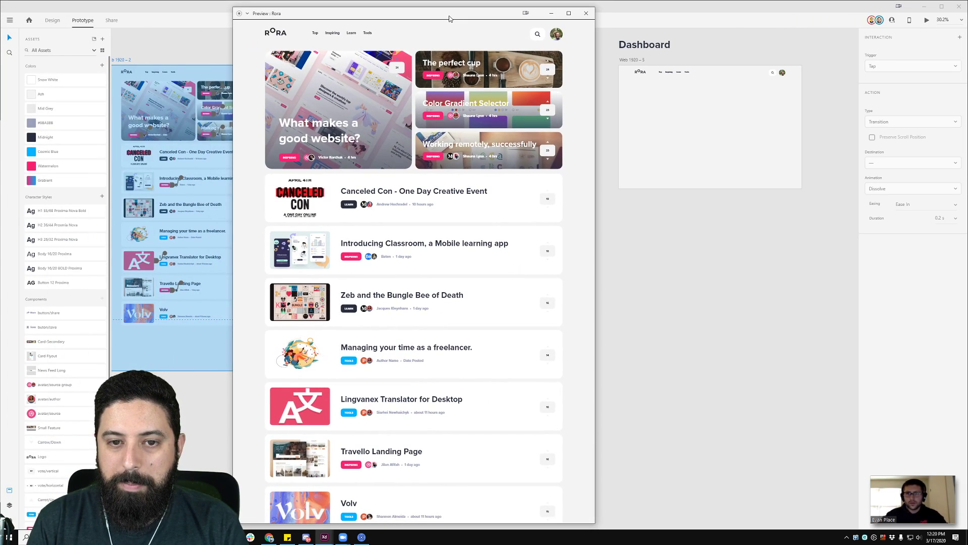
left_click(299, 197)
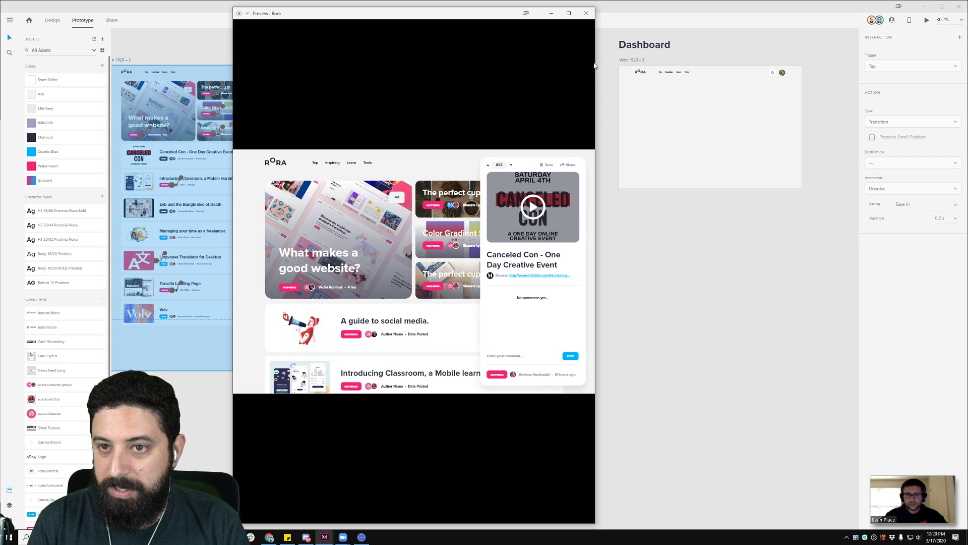
left_click_drag(602, 62, 726, 63)
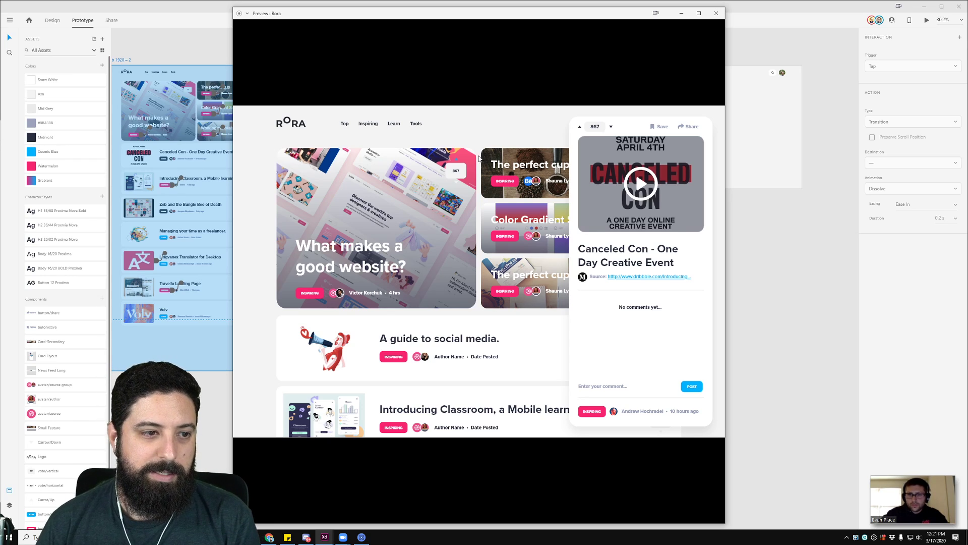
- Close the leftover file window and the preview, leaving nothing selected on the canvas
left_click(34, 127)
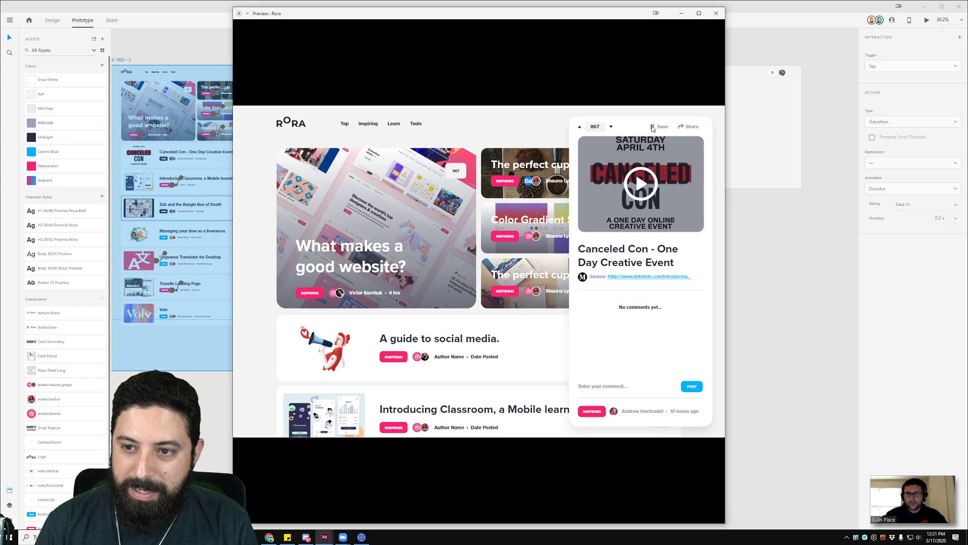
left_click(717, 13)
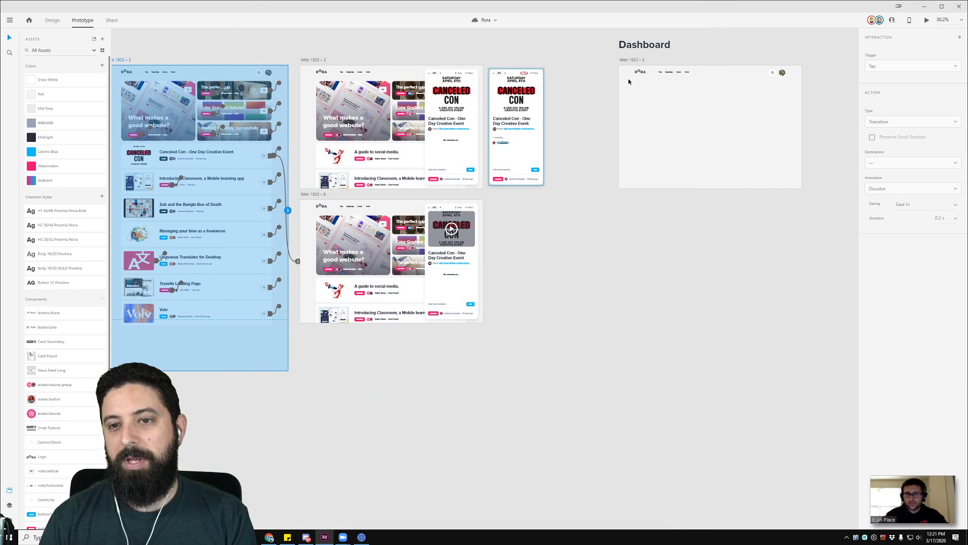
left_click(581, 131)
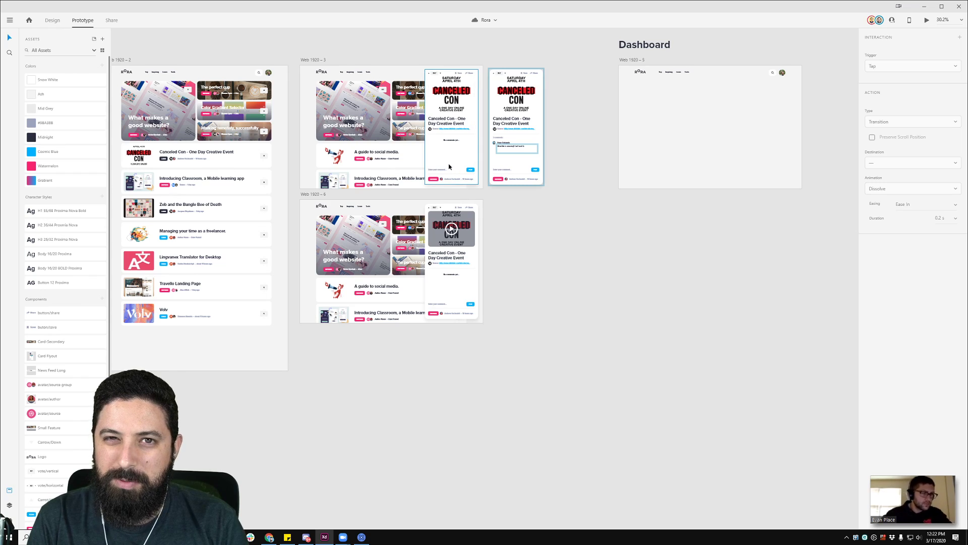
scroll(465, 167, "up", 2)
scroll(465, 167, "up", 2)
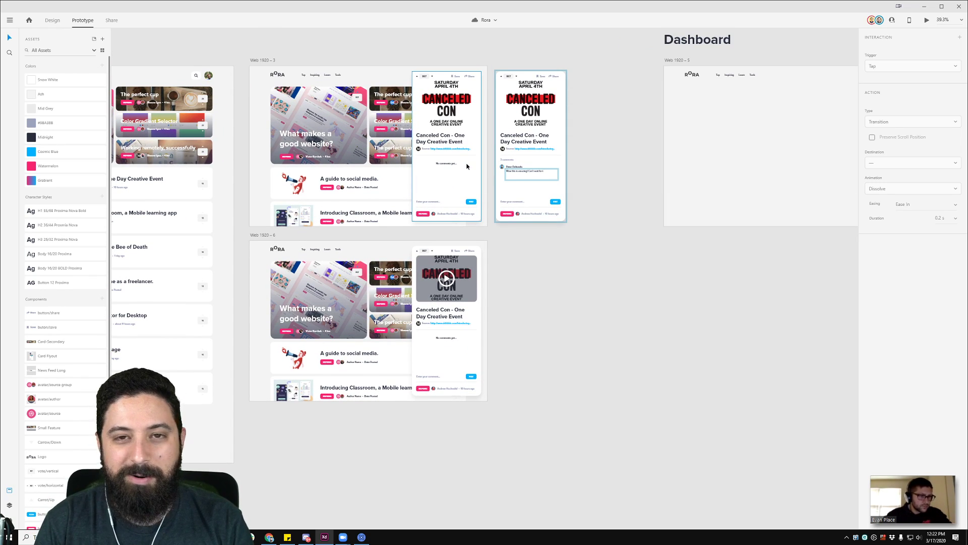
left_click_drag(466, 164, 371, 140)
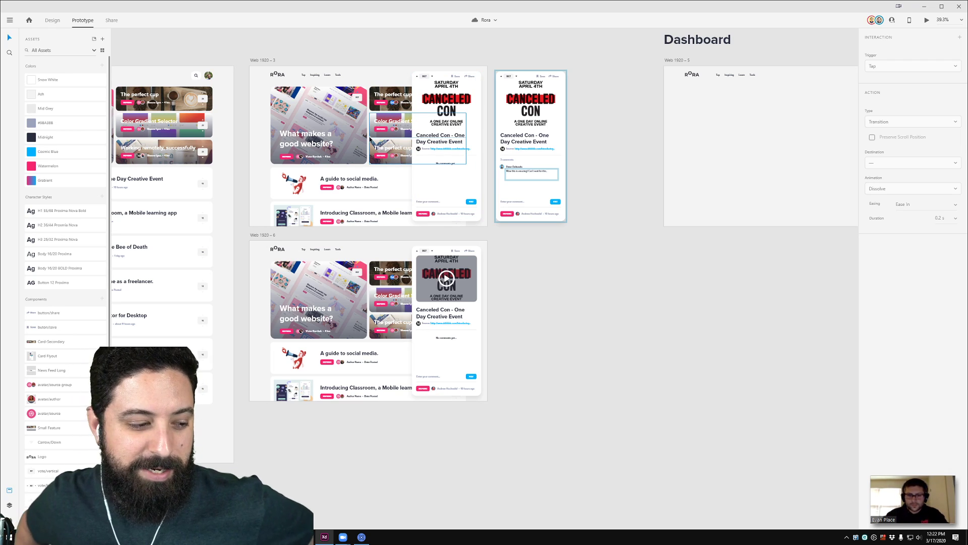
left_click_drag(371, 140, 270, 443)
scroll(562, 244, "up", 3)
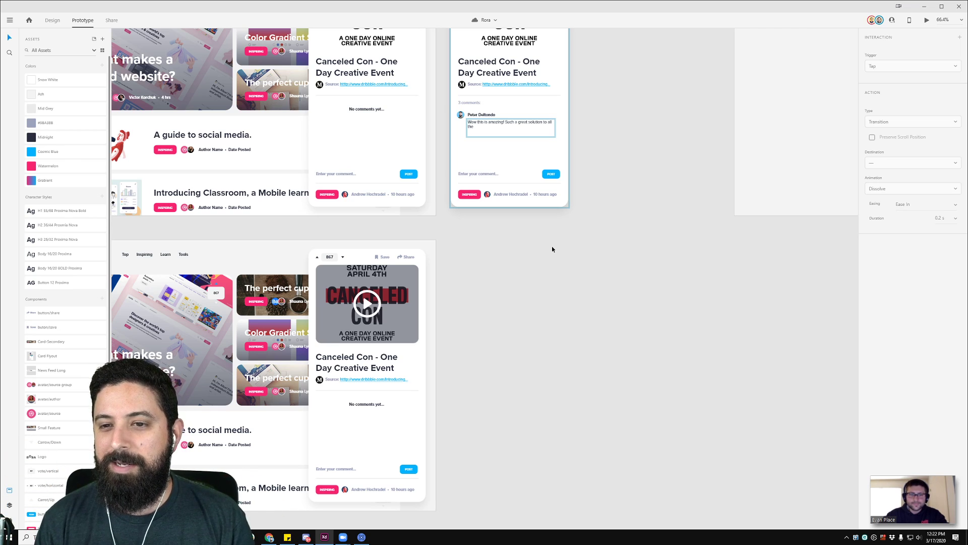
scroll(501, 303, "up", 2)
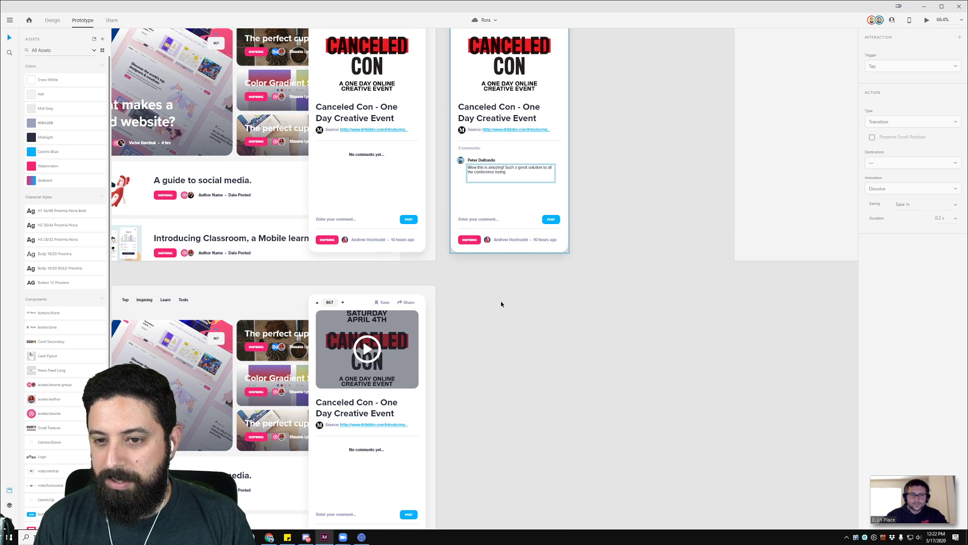
scroll(501, 305, "up", 3)
scroll(507, 244, "up", 3)
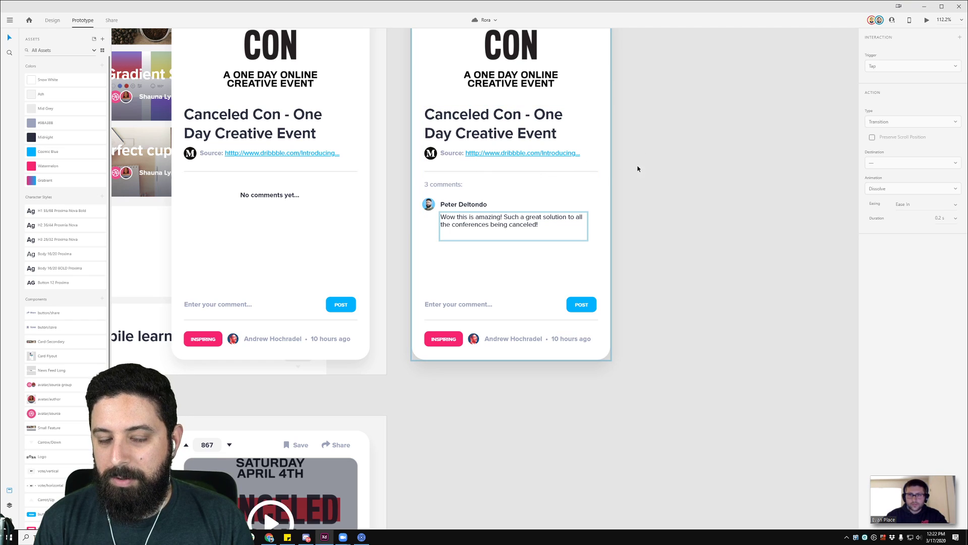
scroll(616, 165, "down", 5)
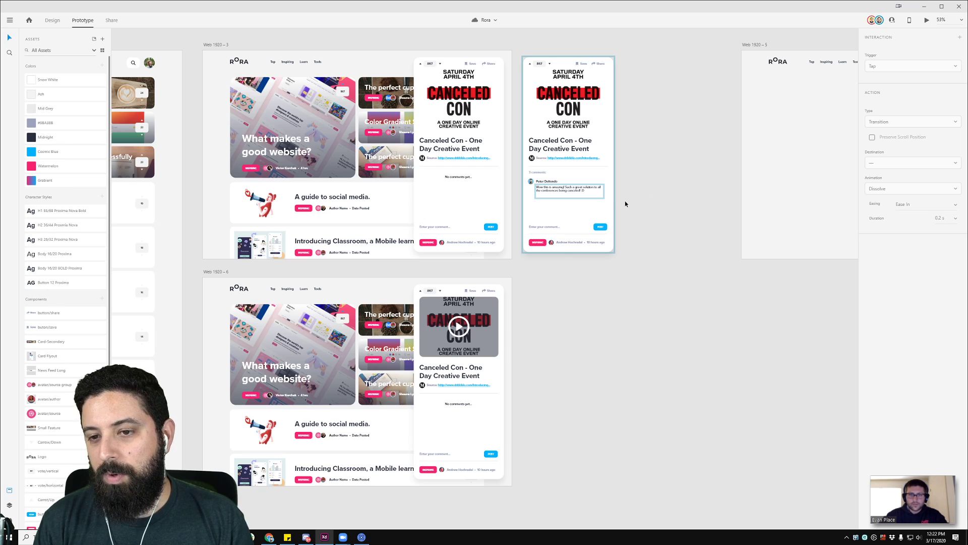
scroll(626, 203, "up", 3)
- Group the commenter's avatar, name and comment text with Ctrl+G and select the group
scroll(547, 190, "up", 4)
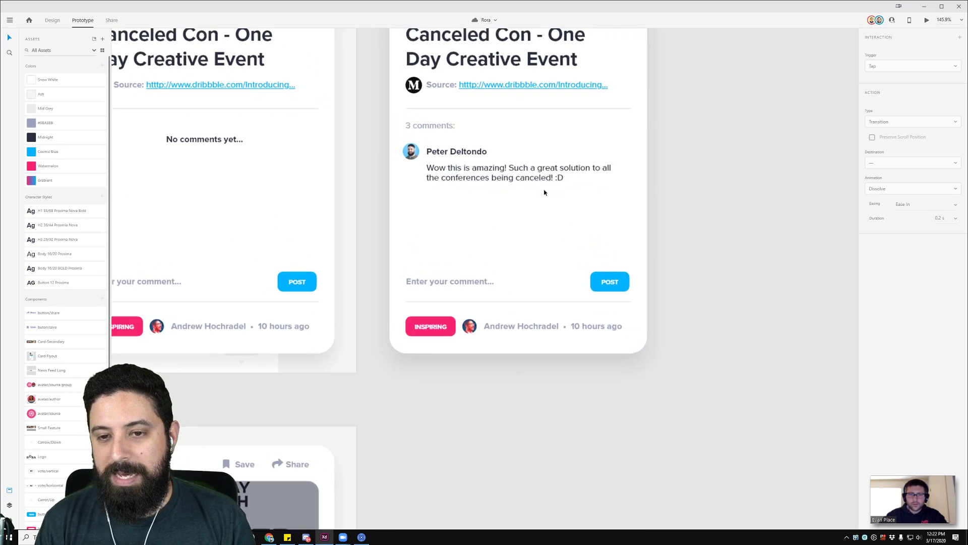
double_click(544, 189)
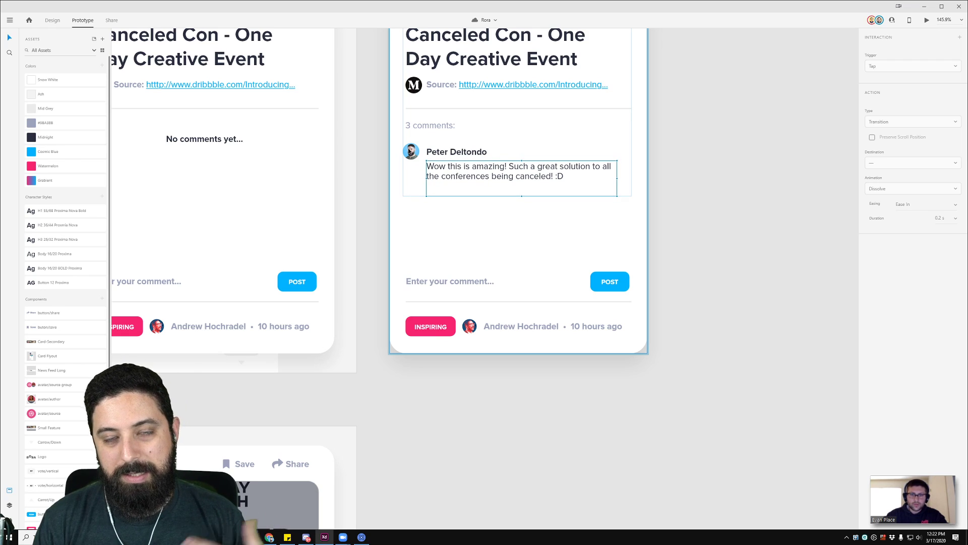
key("Escape")
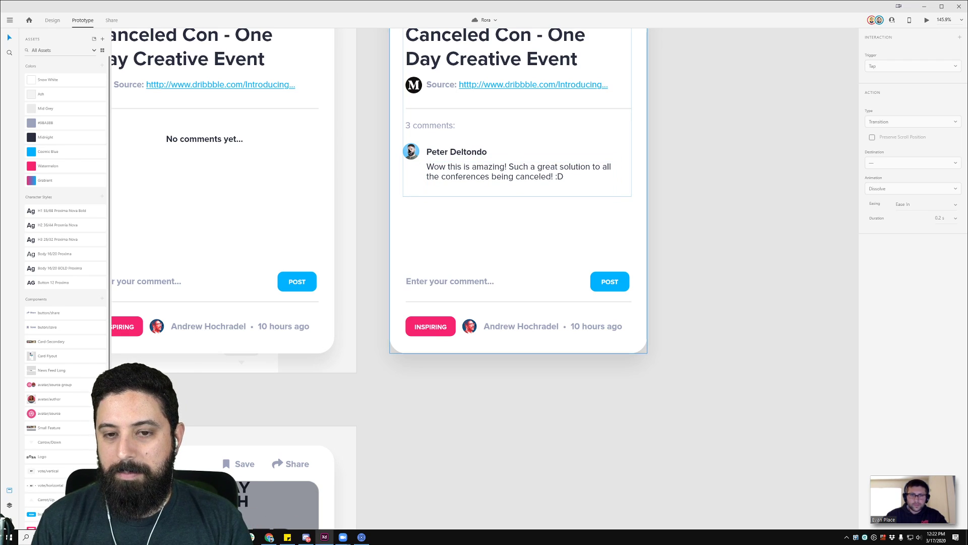
left_click(444, 151)
left_click(446, 176, "shift")
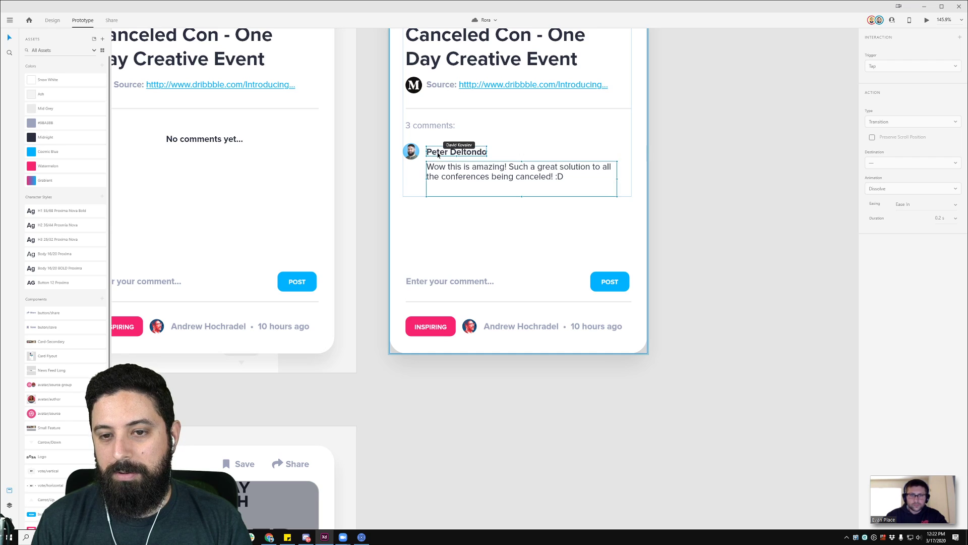
left_click(411, 152, "shift")
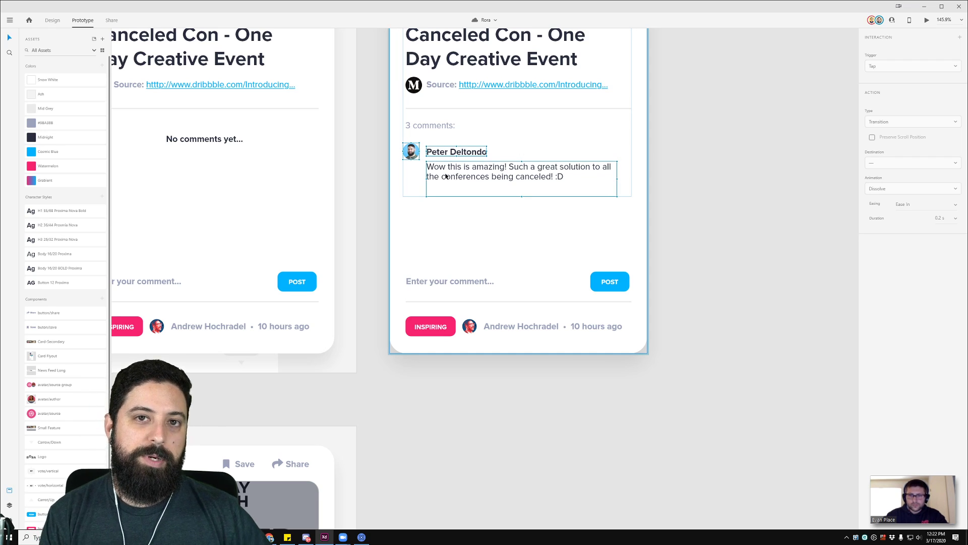
key("ctrl+g")
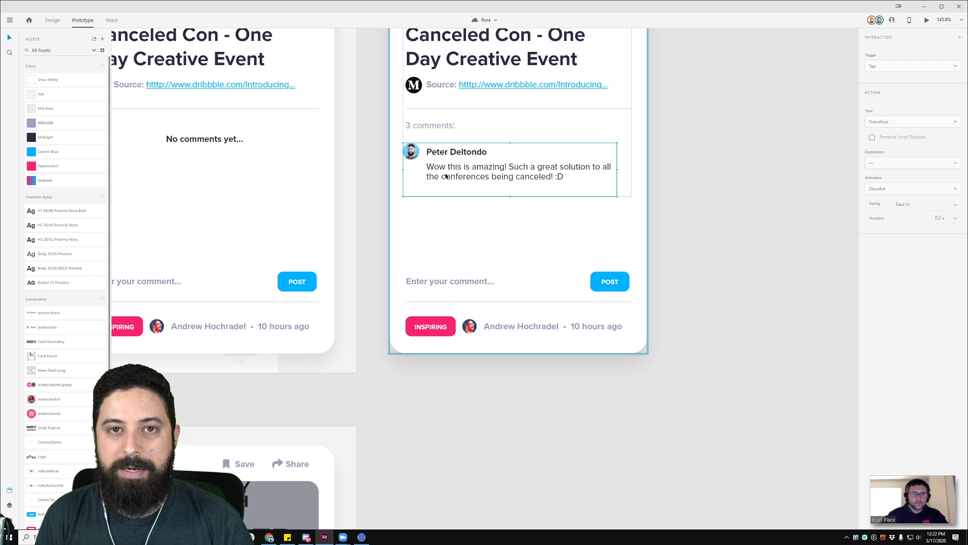
double_click(446, 176)
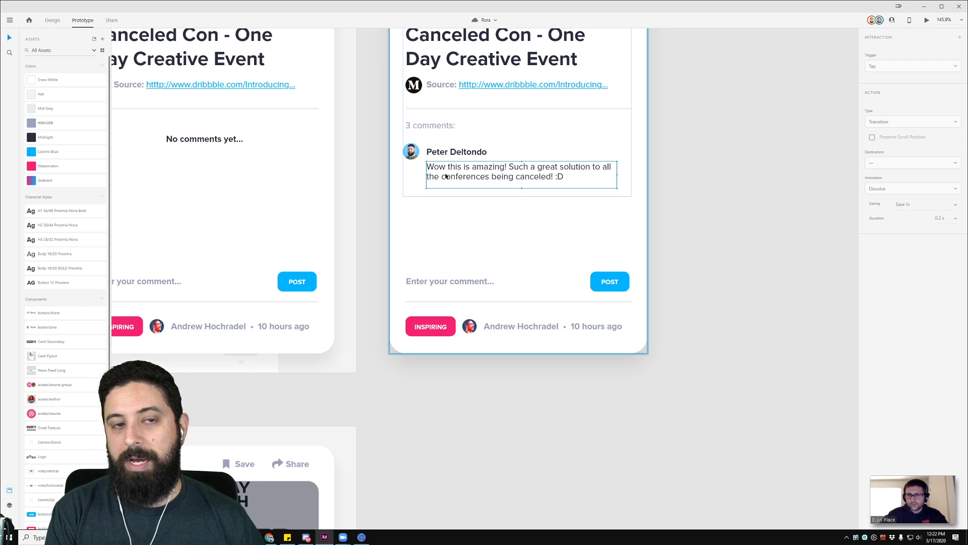
key("Escape")
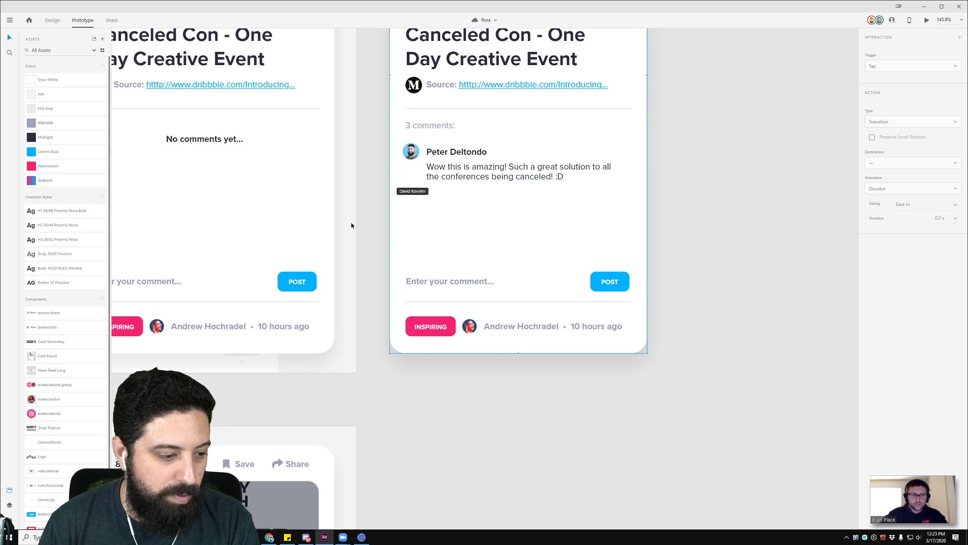
left_click(510, 169)
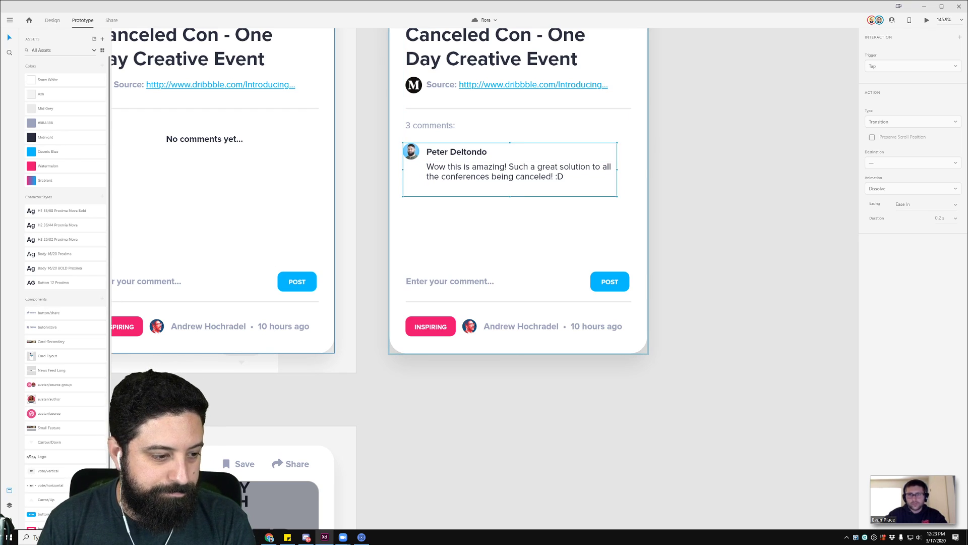
- Pan across the Dashboard and Elements artboards, then zoom back to 145.9% on the comments card
scroll(691, 208, "down", 5, "ctrl")
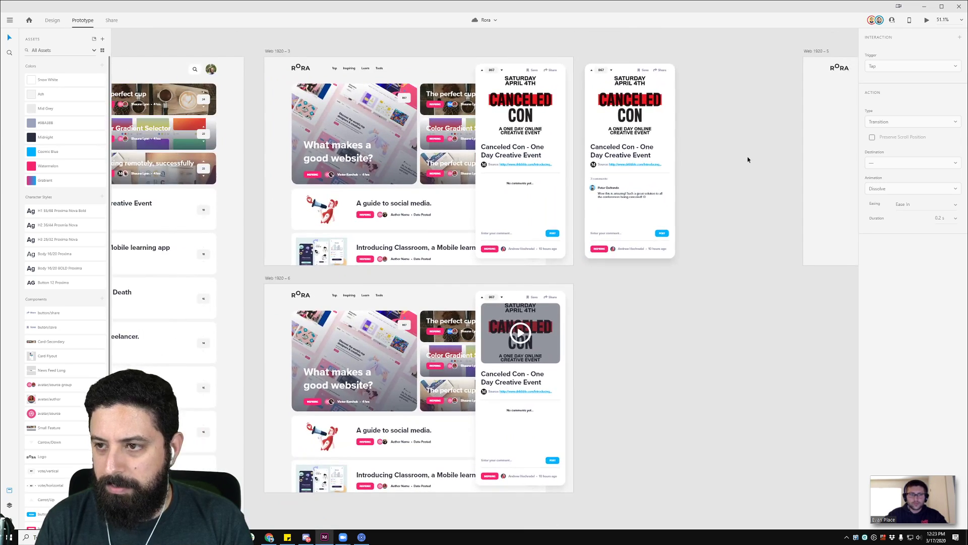
left_click_drag(748, 159, 202, 171)
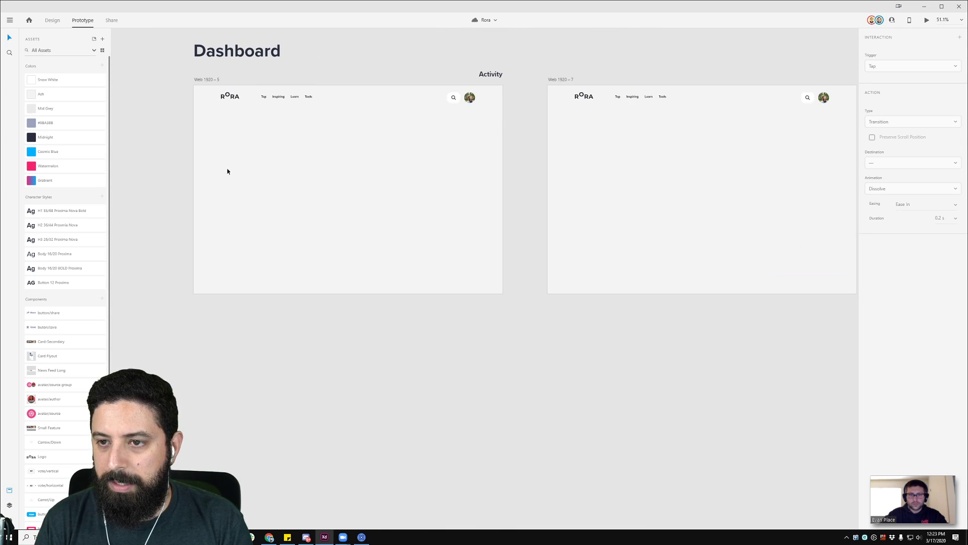
scroll(342, 171, "down", 5, "ctrl")
left_click_drag(214, 101, 474, 103)
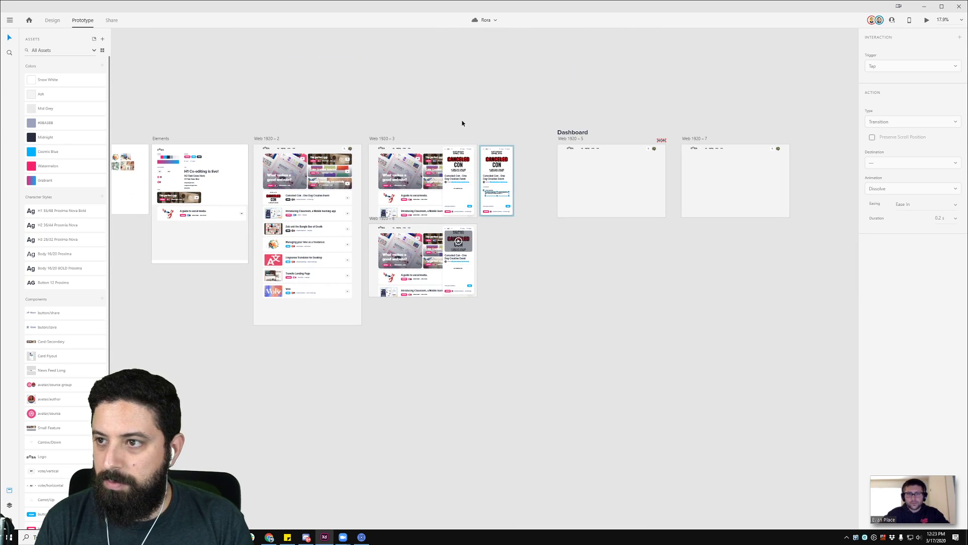
scroll(507, 190, "up", 5, "ctrl")
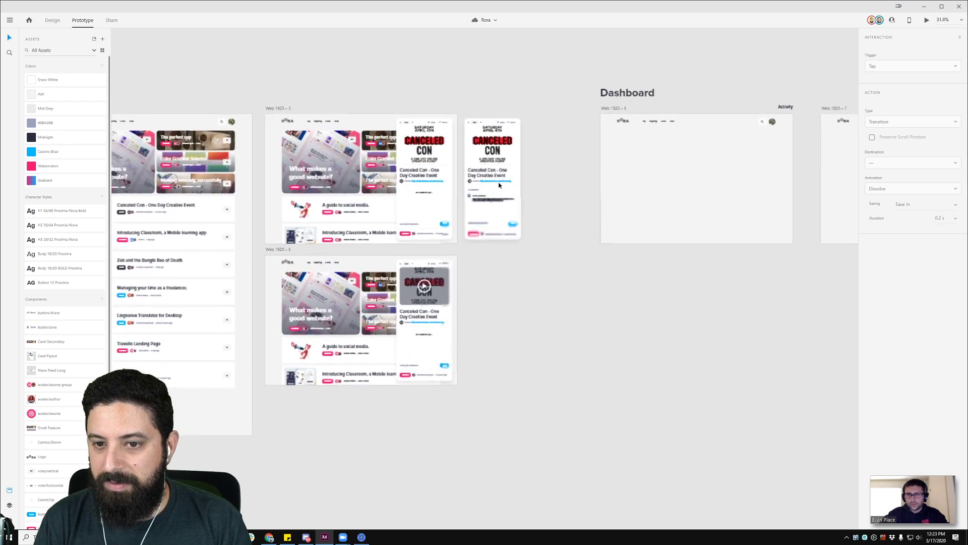
scroll(524, 151, "right", 10)
scroll(640, 64, "down", 4, "ctrl")
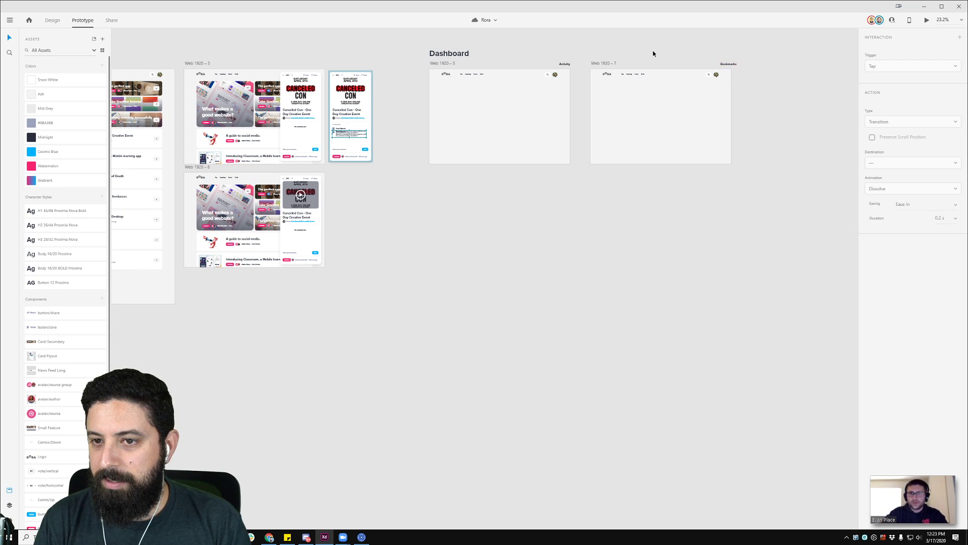
scroll(369, 130, "up", 5)
- Replace the second comment's commenter name with a different person's name
scroll(400, 115, "up", 4)
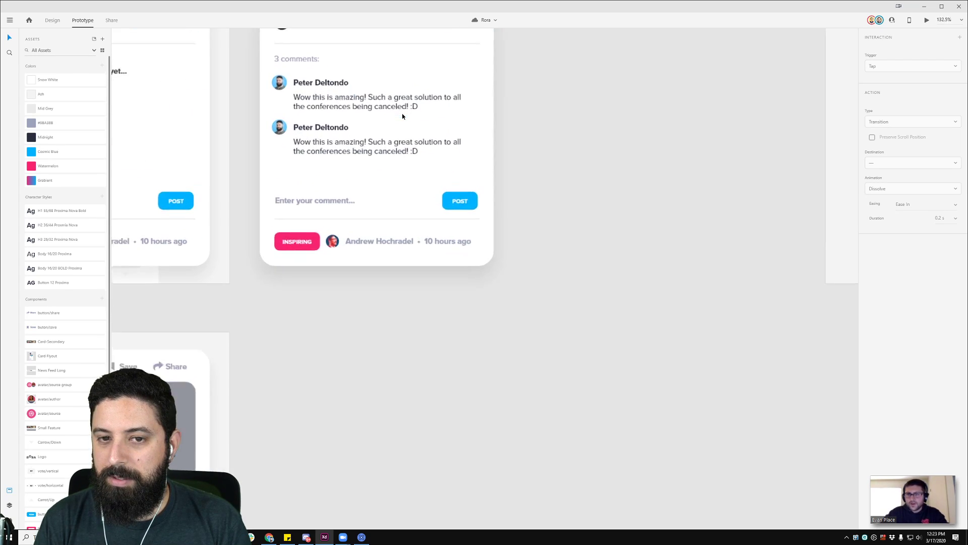
left_click_drag(526, 71, 645, 210)
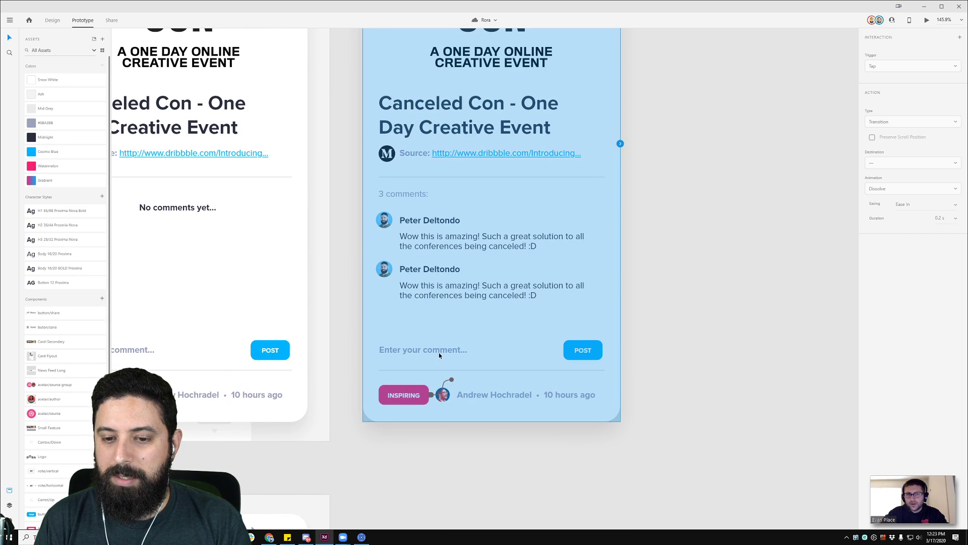
left_click(439, 352)
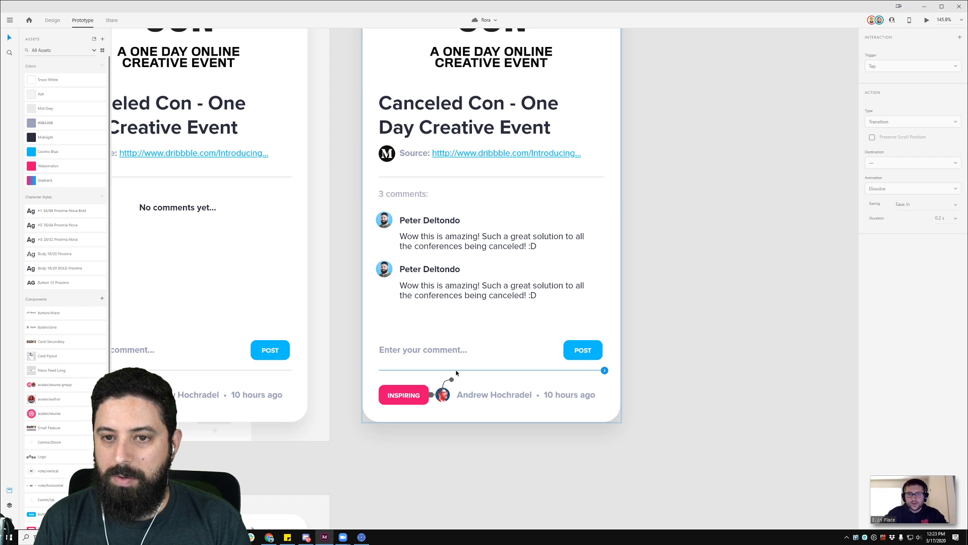
double_click(430, 268)
type("Evan Place")
left_click(53, 20)
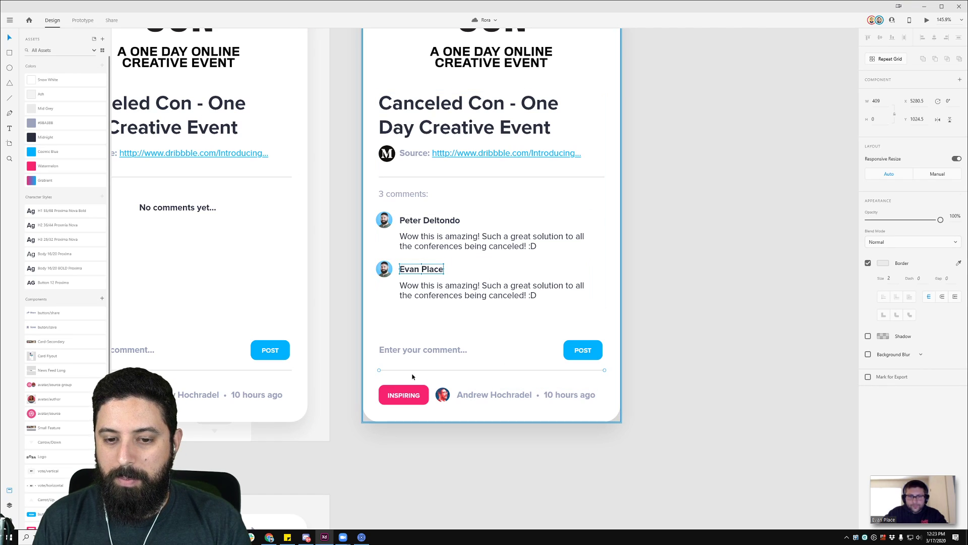
- Change the second comment's text to "I'll so be there!"
left_click(454, 291)
key("Return")
type("I'")
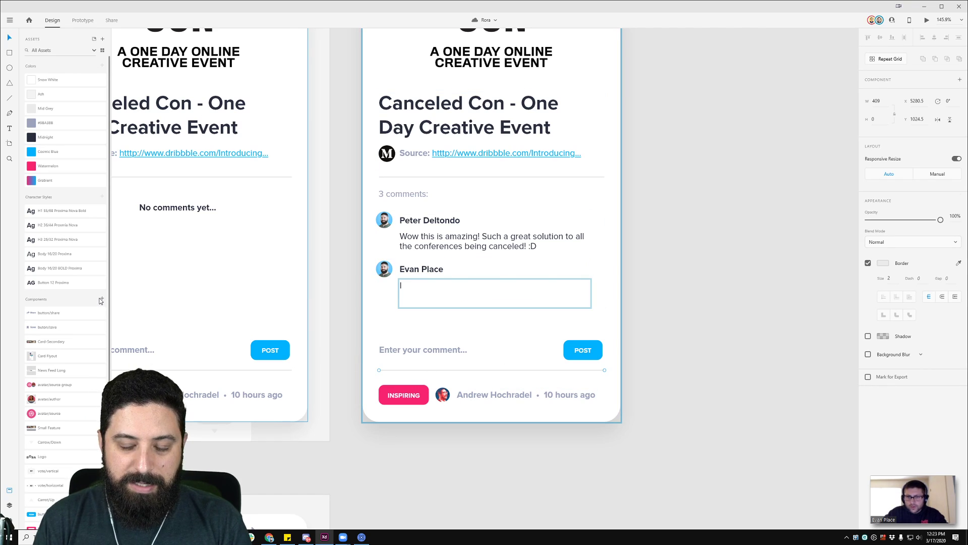
type("ll so be there!")
key("Escape")
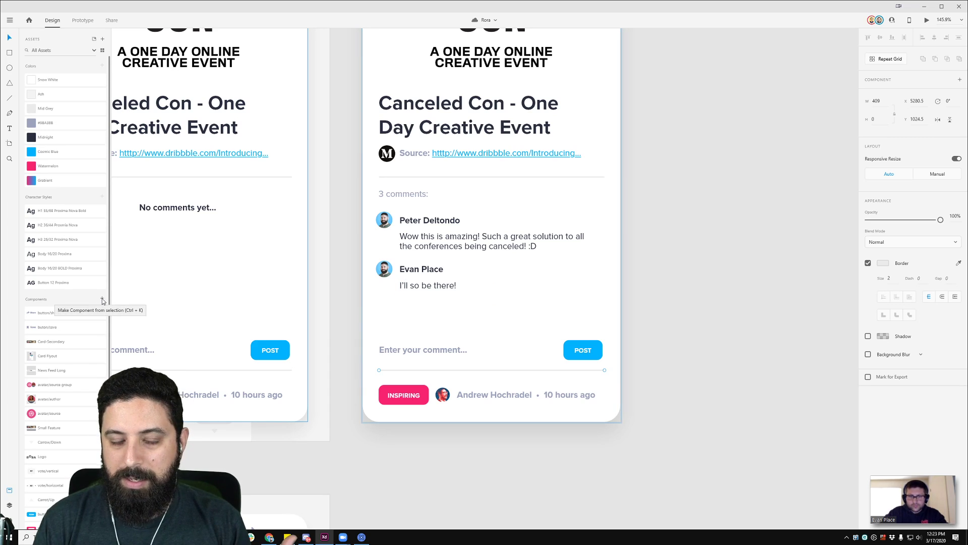
- Make the selection a component named 'Horizontal Rule - Gray'
left_click(101, 300)
double_click(55, 313)
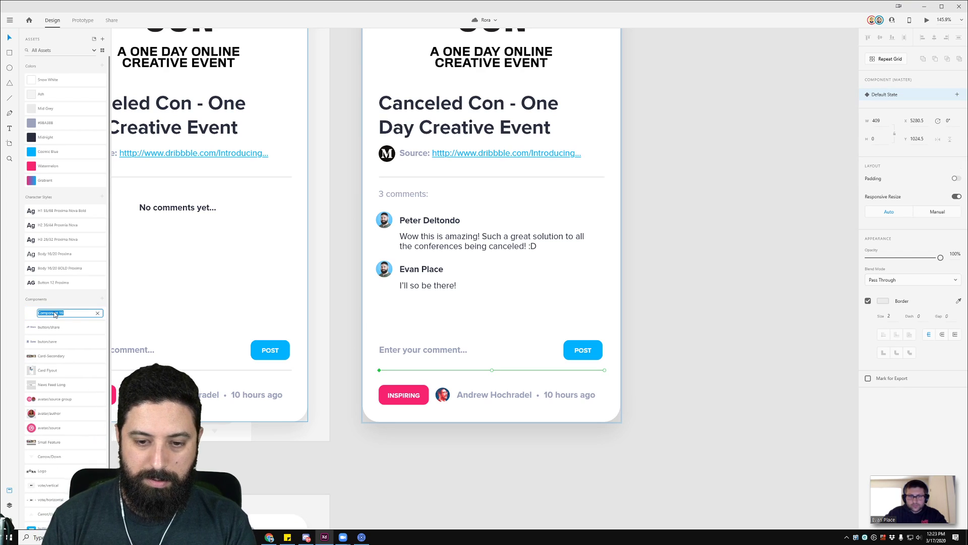
type("Horizontal Rule - Gray")
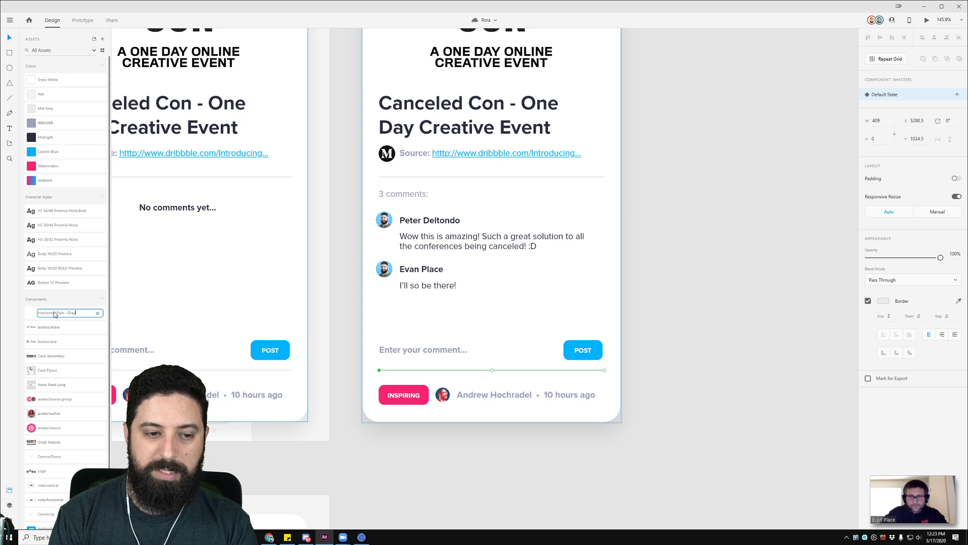
key("Return")
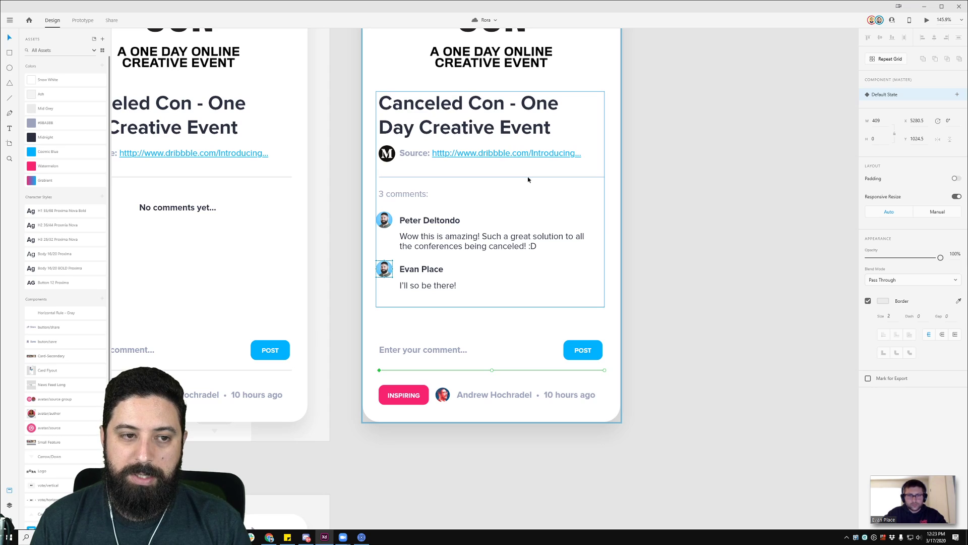
- Delete the Horizontal Rule - Gray component from the Assets panel
right_click(60, 315)
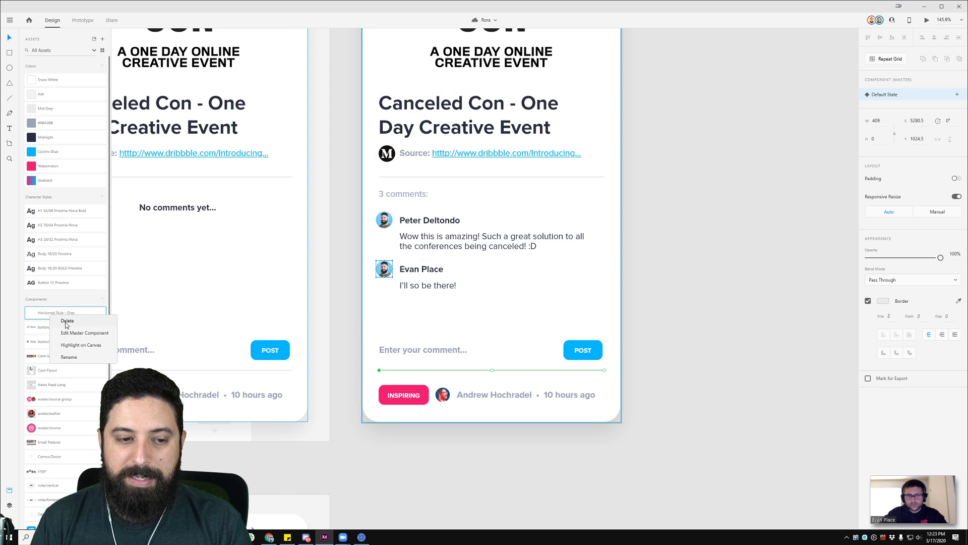
left_click(81, 329)
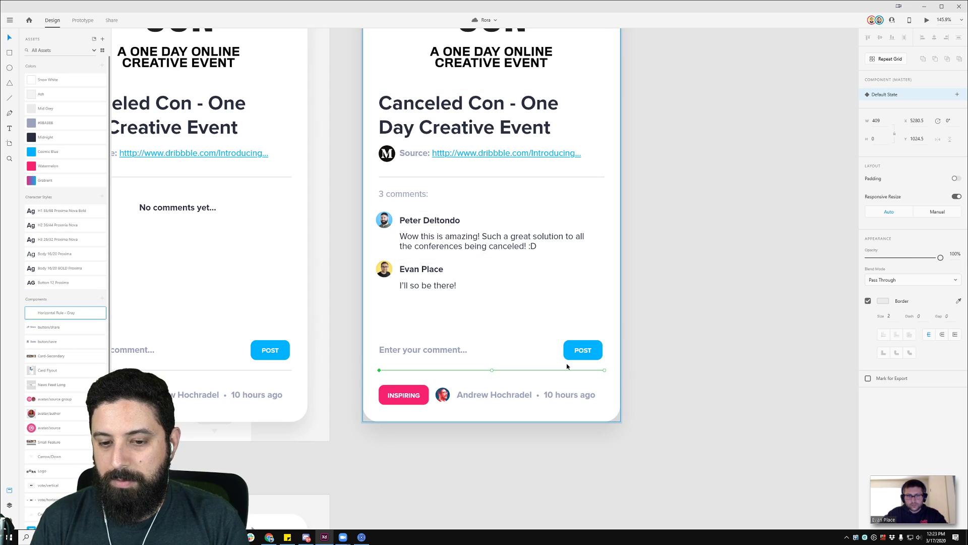
key("ctrl+z")
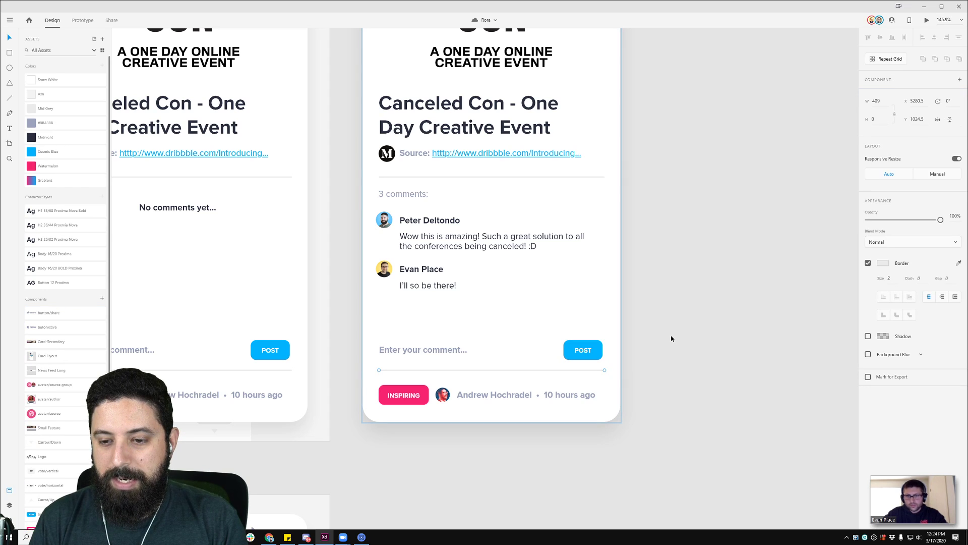
- Move the thin line on the Elements board up beside the buttons
scroll(671, 338, "down", 5)
scroll(407, 214, "left", 5)
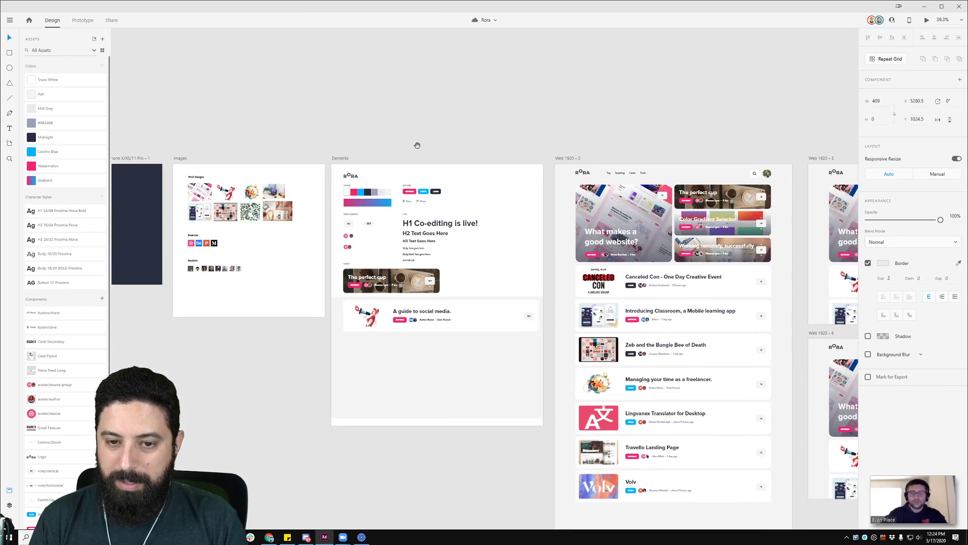
scroll(407, 214, "up", 4)
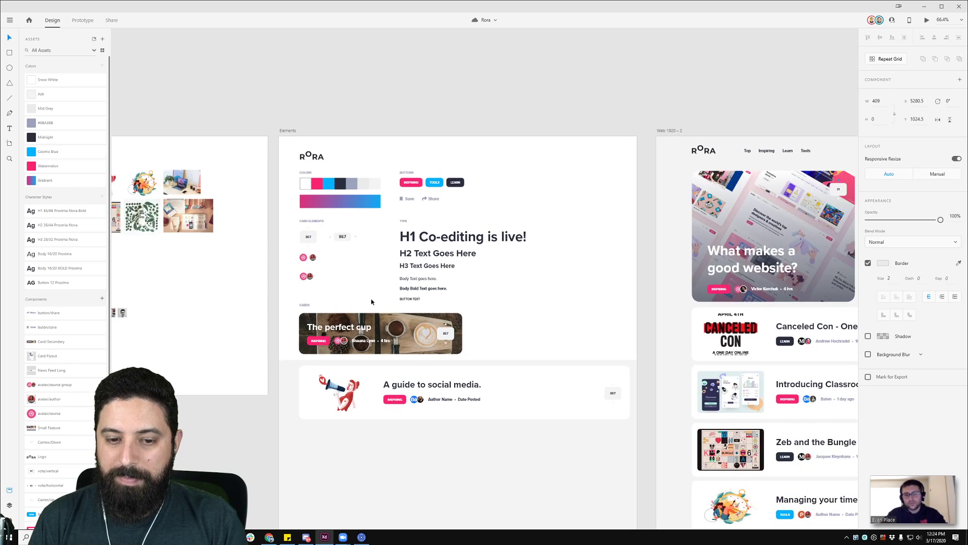
left_click(344, 462)
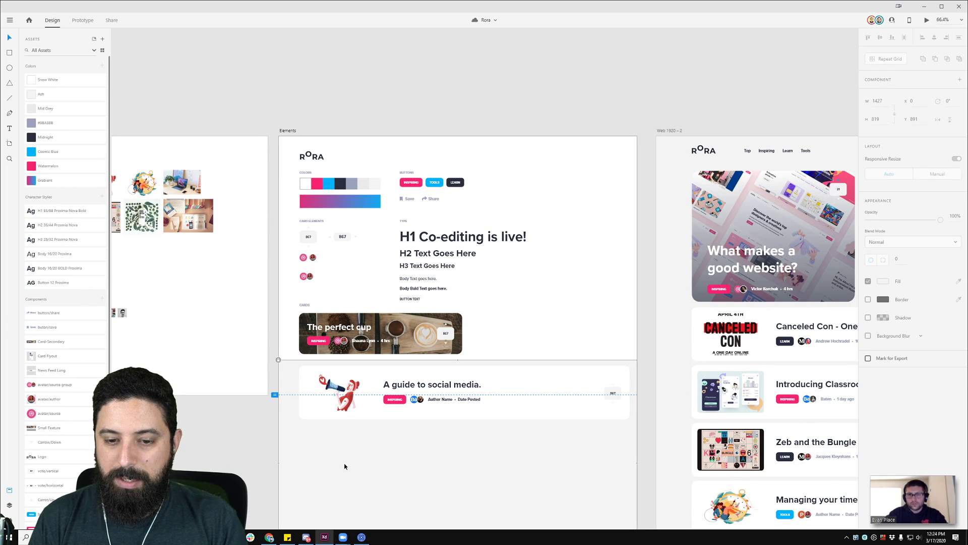
scroll(527, 233, "down", 3)
left_click(578, 220)
scroll(589, 215, "up", 3)
scroll(590, 215, "up", 8)
left_click(555, 278)
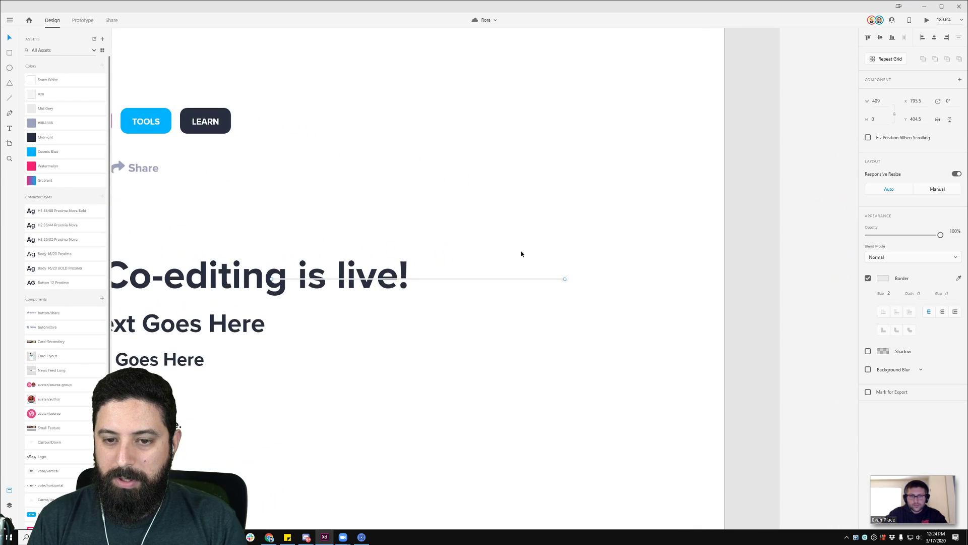
left_click_drag(493, 280, 563, 128)
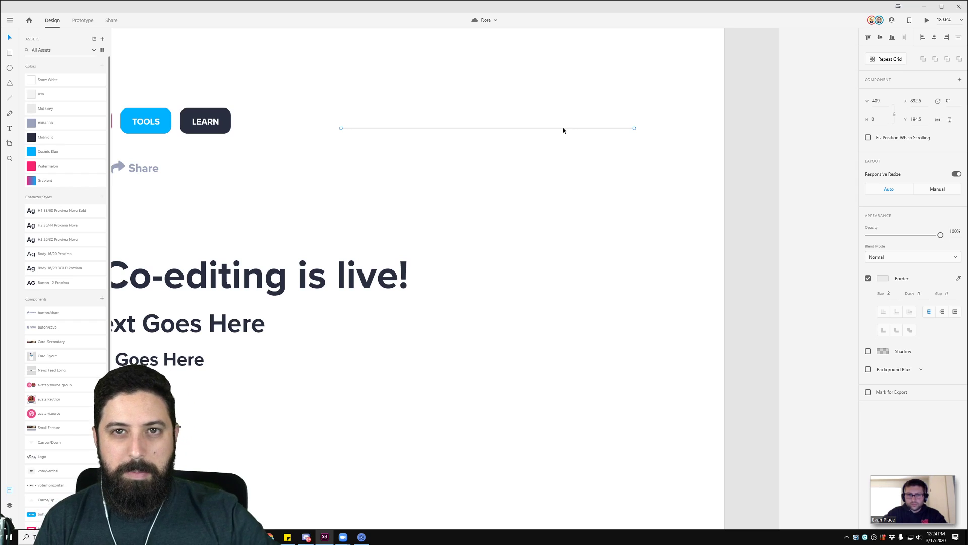
- Make the line a component named 'Horizontal Rule/Gray'
left_click(102, 299)
double_click(53, 314)
type("Hori")
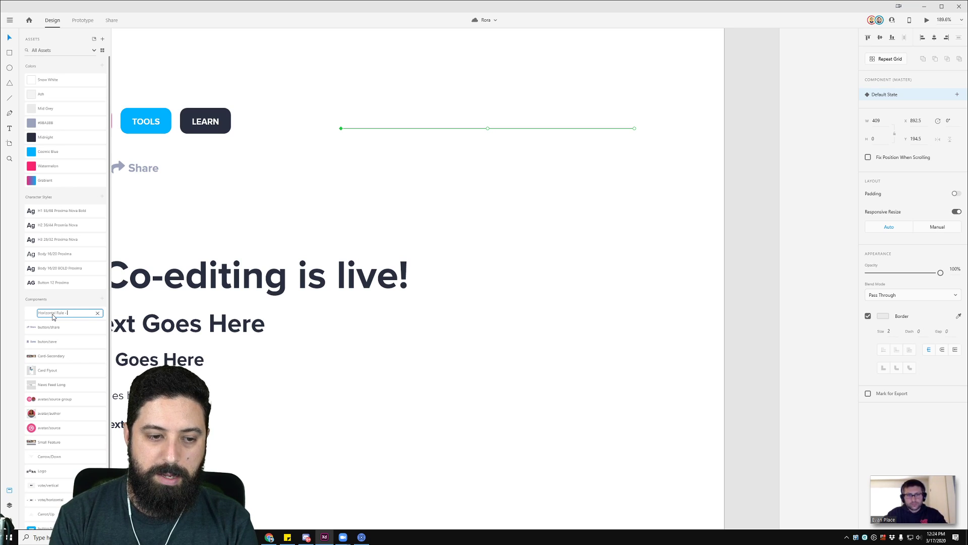
type("zontal Rule/Gray")
key("Return")
- Move the rule in the left Canceled Con card and top-align it with the No comments yet area
scroll(421, 196, "down", 3)
scroll(708, 117, "down", 3)
scroll(294, 83, "up", 2)
scroll(294, 95, "left", 2)
scroll(493, 193, "up", 1)
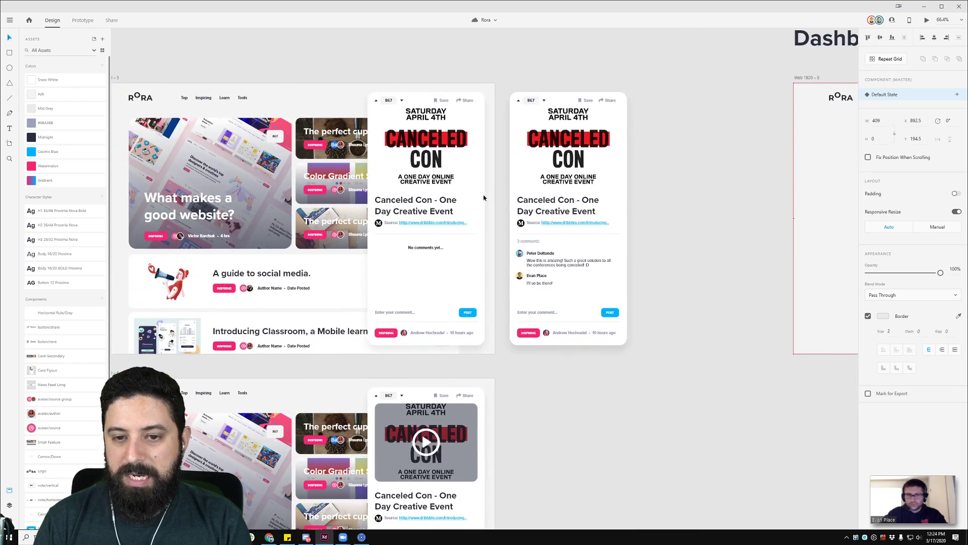
scroll(493, 192, "up", 4)
left_click(446, 229)
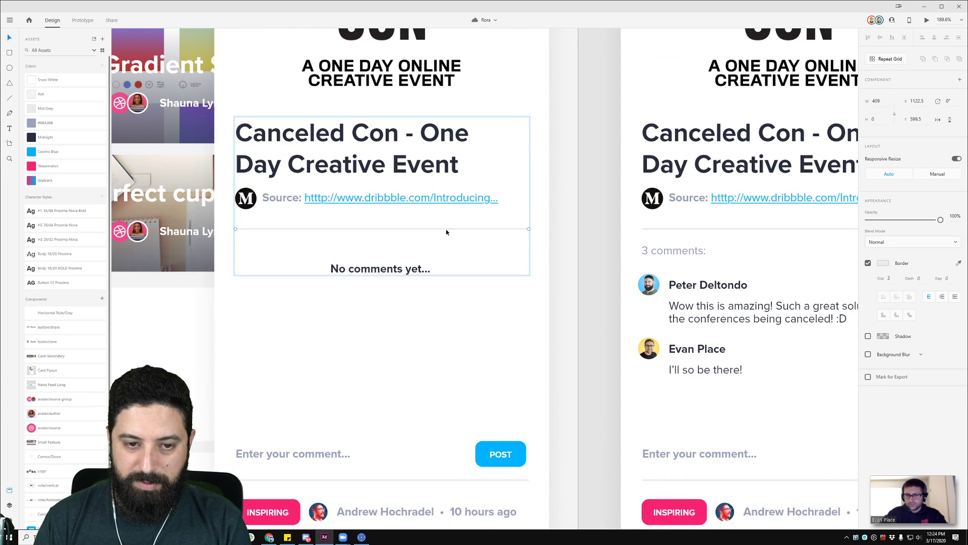
left_click_drag(446, 229, 370, 233)
left_click(297, 275, "shift")
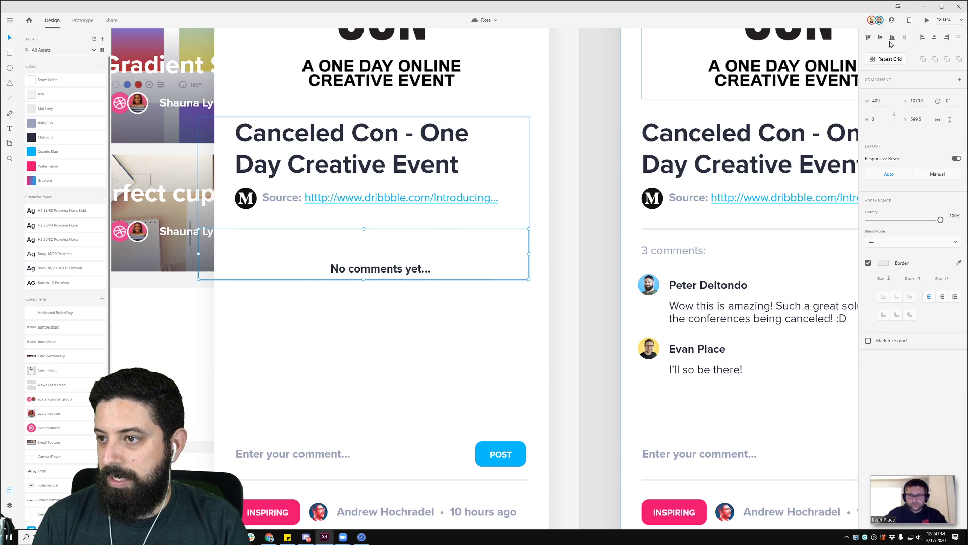
left_click(868, 38)
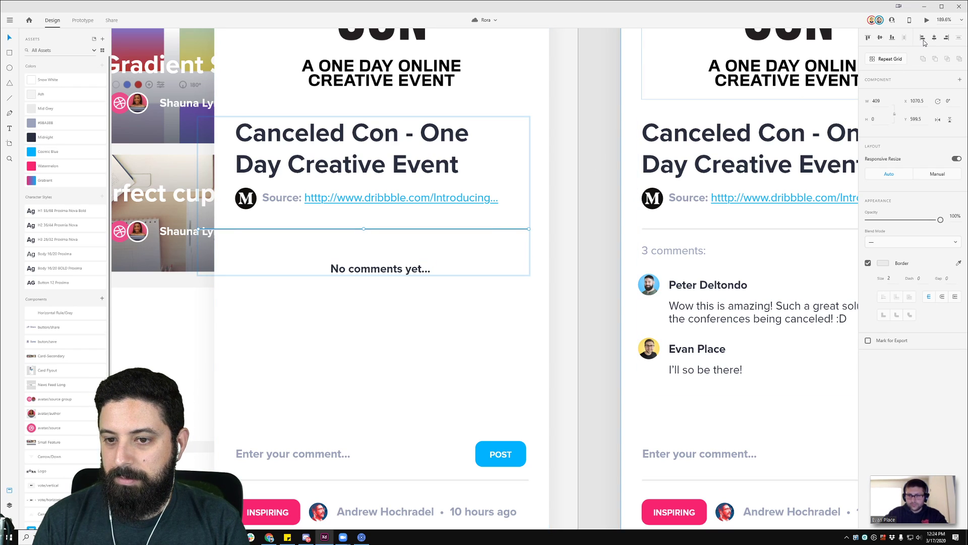
- Try moving the divider under the Source link further down, then undo the move
left_click(474, 259)
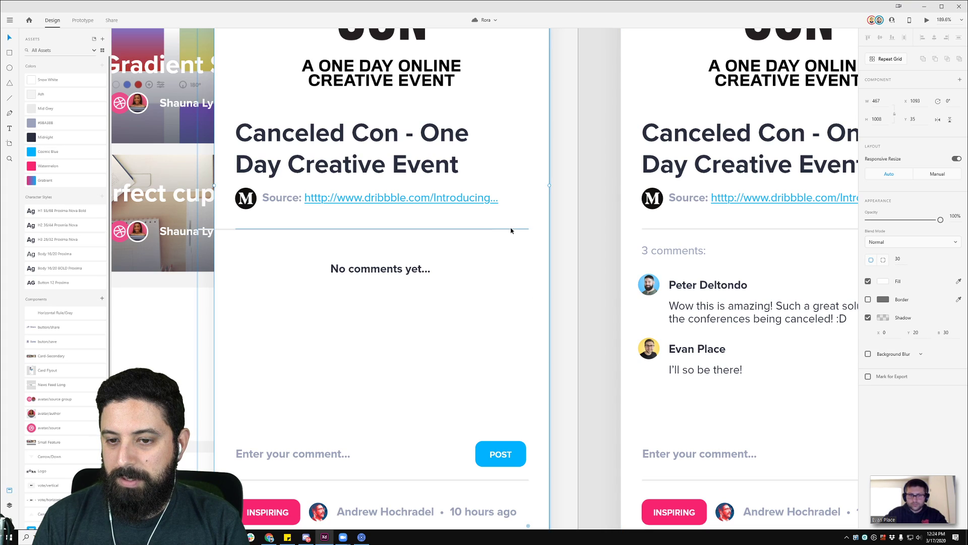
key("Escape")
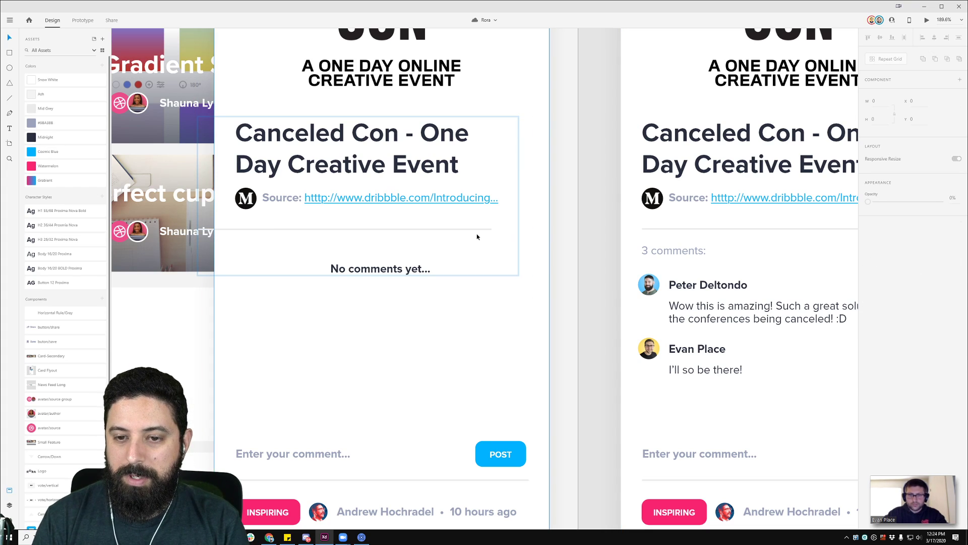
left_click(487, 230)
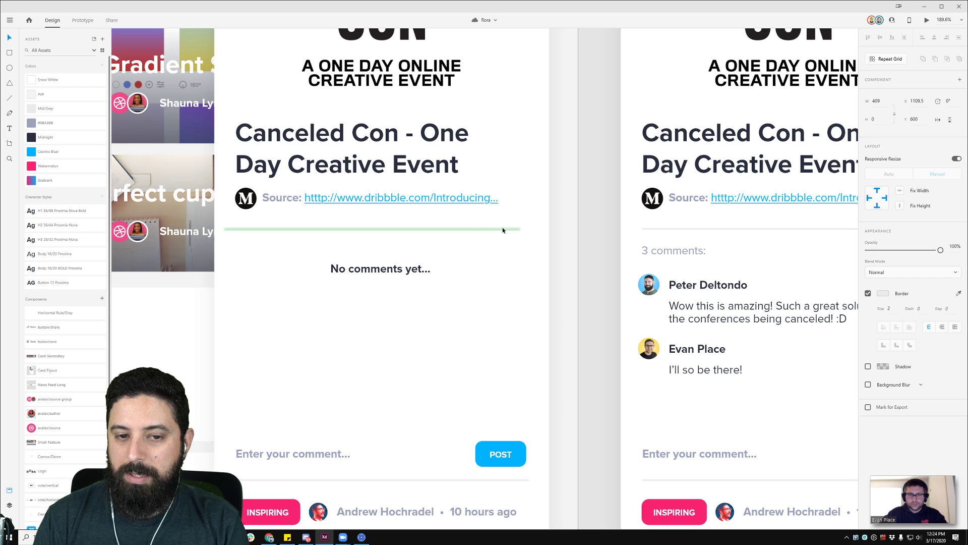
key("ctrl+a")
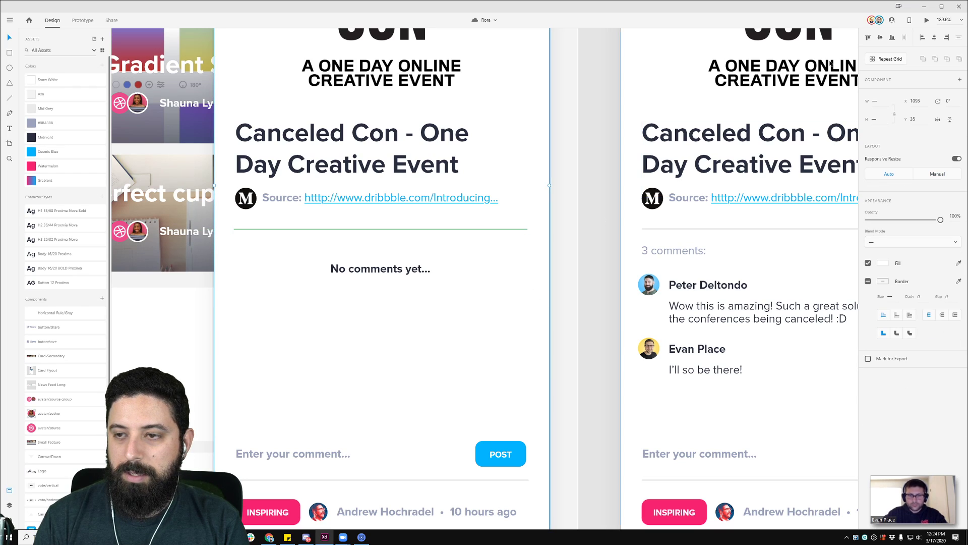
left_click(577, 244)
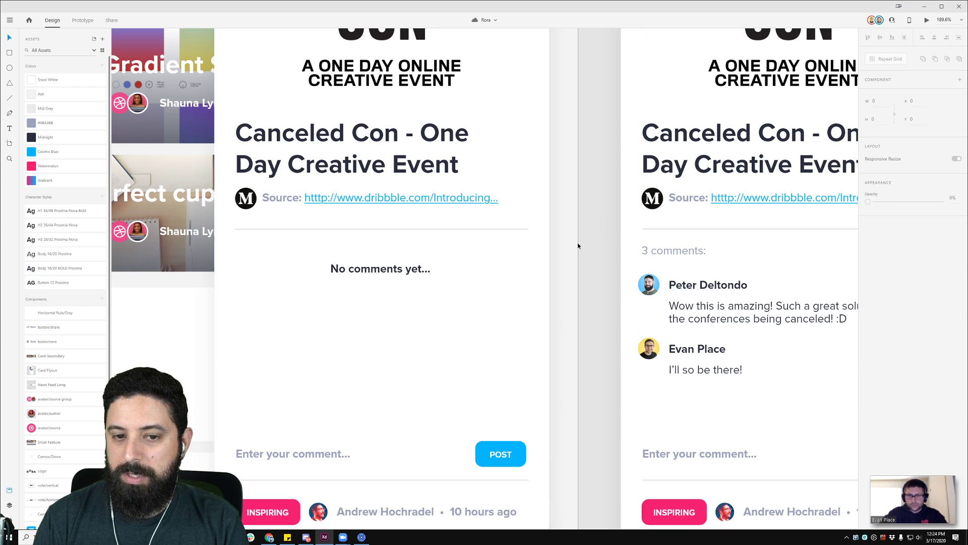
scroll(555, 282, "down", 2)
left_click(440, 420)
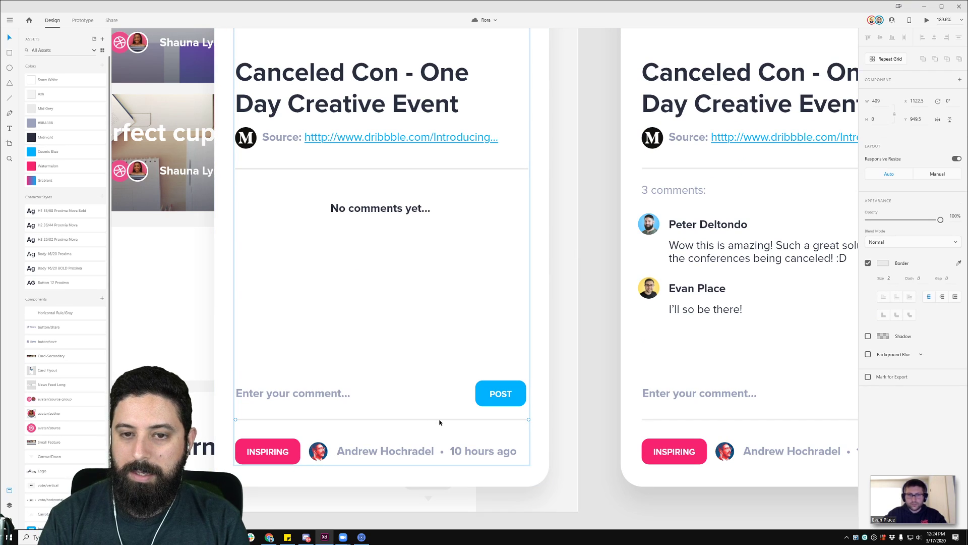
left_click(270, 415)
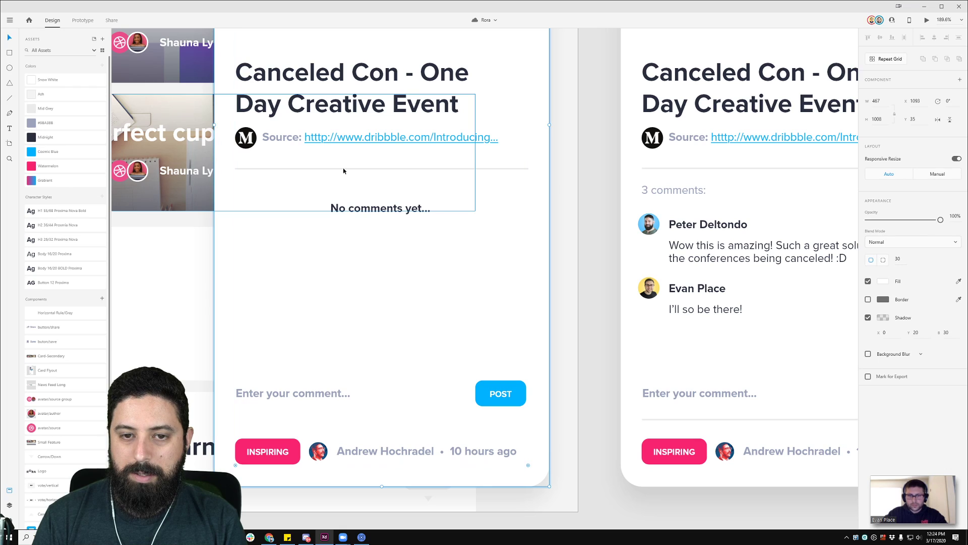
left_click_drag(493, 169, 484, 428)
key("ctrl+z")
scroll(579, 386, "down", 10)
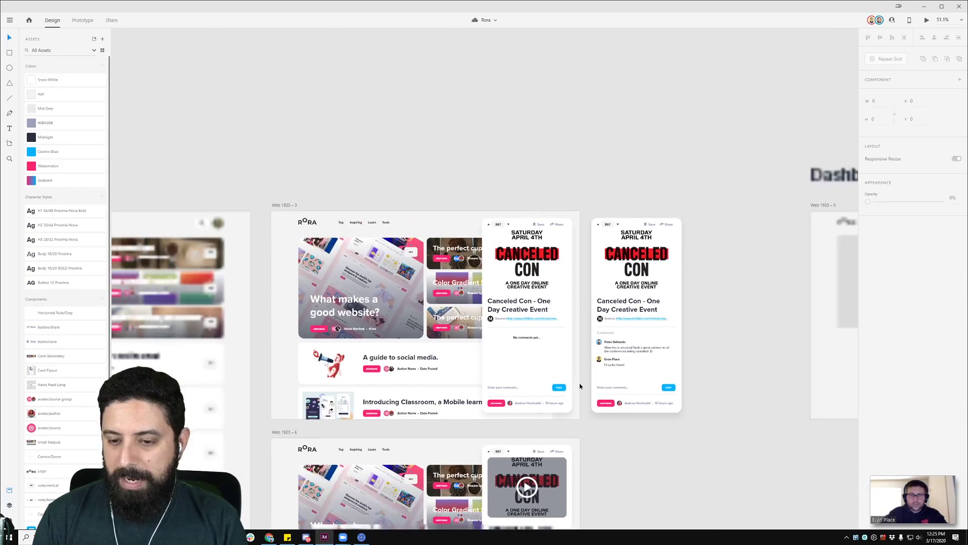
- Change the Elements board horizontal rule's border colour to red
left_click_drag(303, 201, 596, 110)
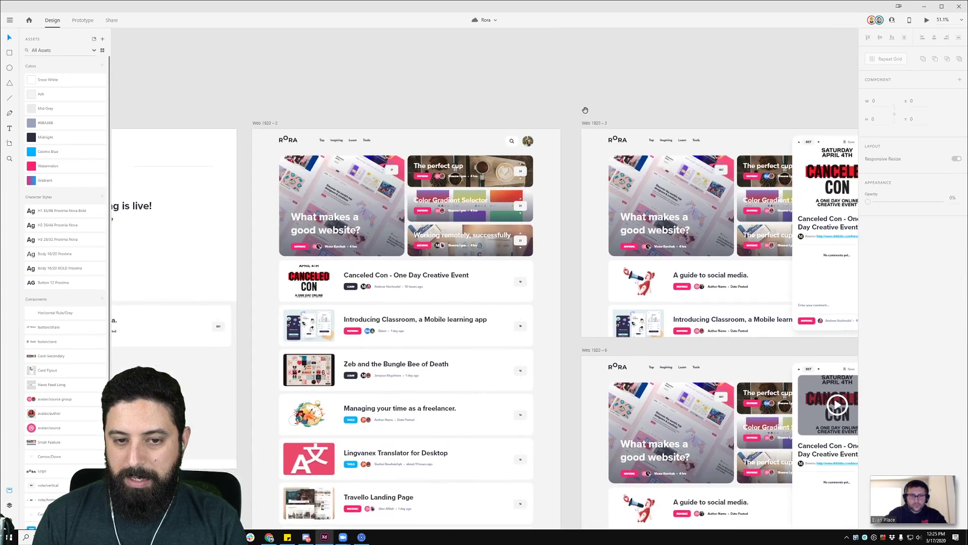
left_click_drag(202, 169, 352, 156)
left_click(352, 156)
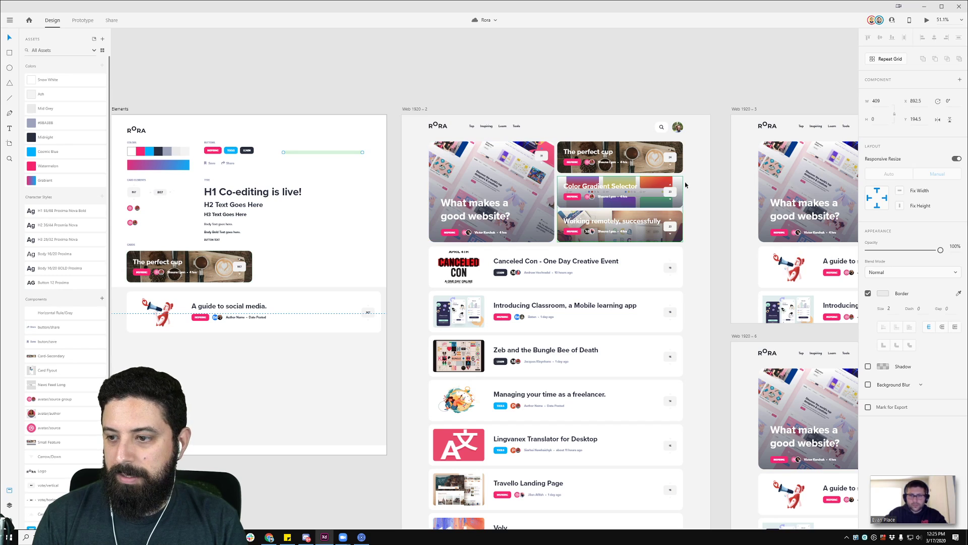
left_click_drag(728, 71, 312, 81)
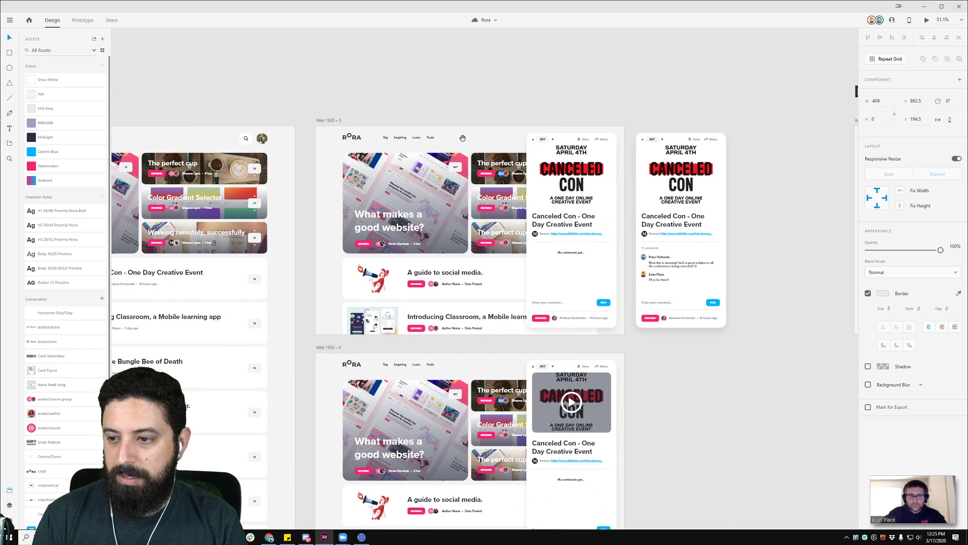
scroll(604, 303, "up", 5)
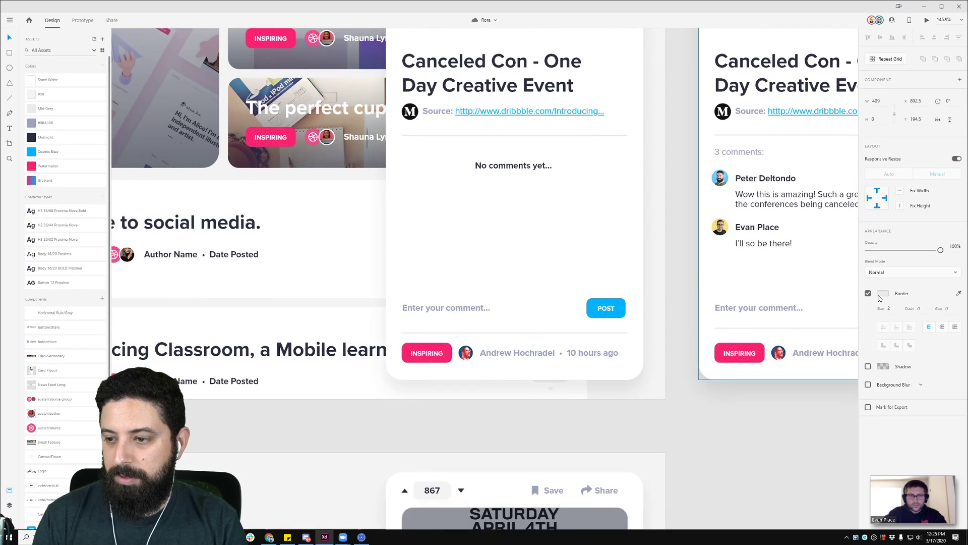
left_click(883, 293)
left_click_drag(846, 252, 788, 259)
- Undo the colour change so the dividers are light grey again, and check the comment-field divider
scroll(564, 238, "up", 2)
left_click(685, 223)
key("ctrl+z")
key("ctrl+z")
key("ctrl+z")
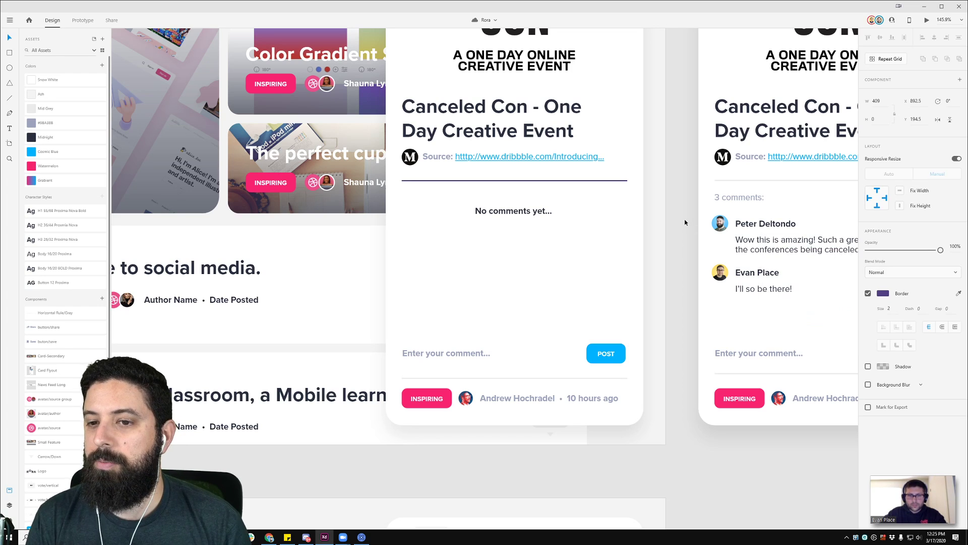
left_click(577, 378)
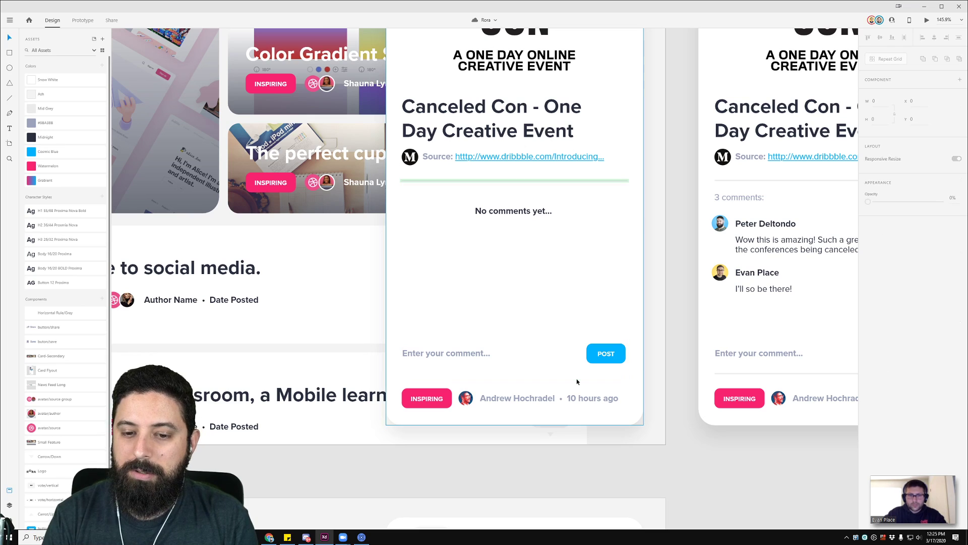
left_click(682, 292)
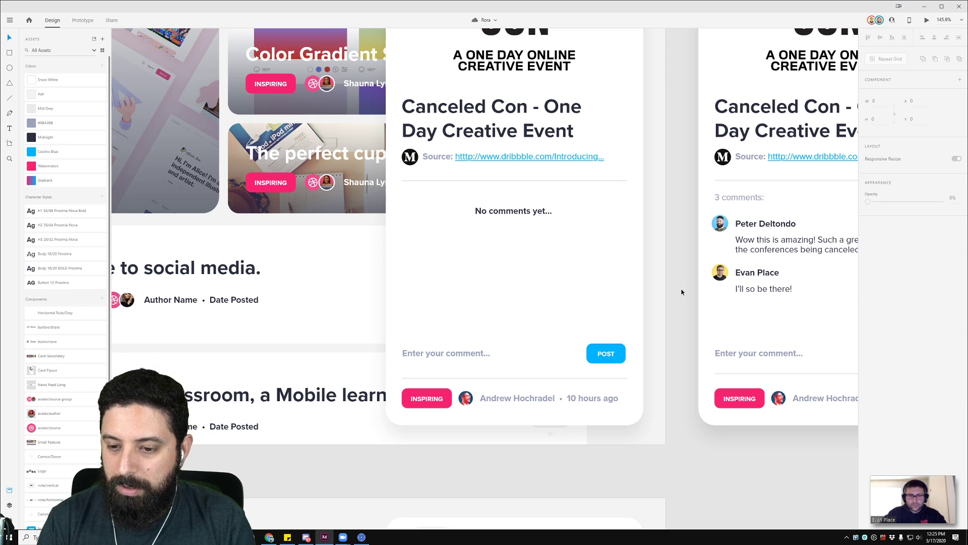
left_click(607, 380)
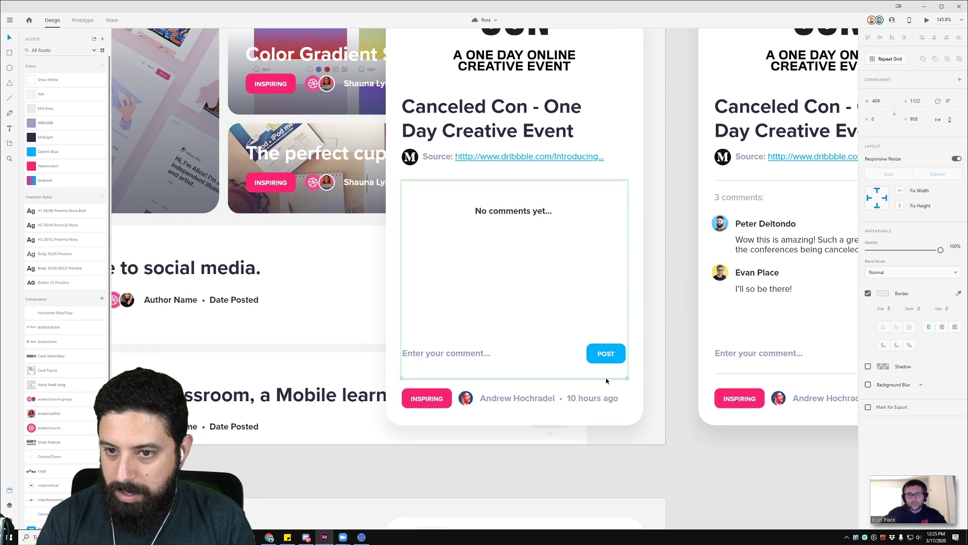
- Nudge the no-comments card's Source-link divider down and inspect its comments-area component
left_click(611, 398)
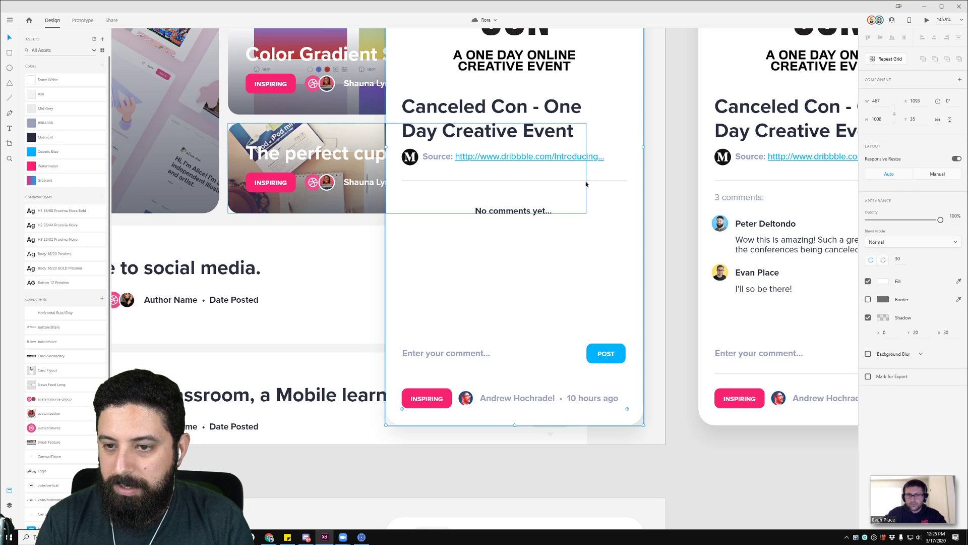
double_click(593, 181)
key("shift+Down")
key("shift+Down")
key("shift+Down")
key("shift+Down")
key("shift+Down")
key("shift+Down")
key("shift+Down")
key("shift+Down")
key("shift+Down")
key("shift+Down")
key("shift+Down")
key("shift+Down")
key("shift+Down")
key("shift+Down")
key("shift+Down")
key("shift+Down")
key("shift+Down")
key("shift+Down")
key("shift+Down")
key("shift+Down")
key("shift+Down")
key("shift+Down")
key("shift+Down")
key("shift+Down")
key("shift+Down")
key("Escape")
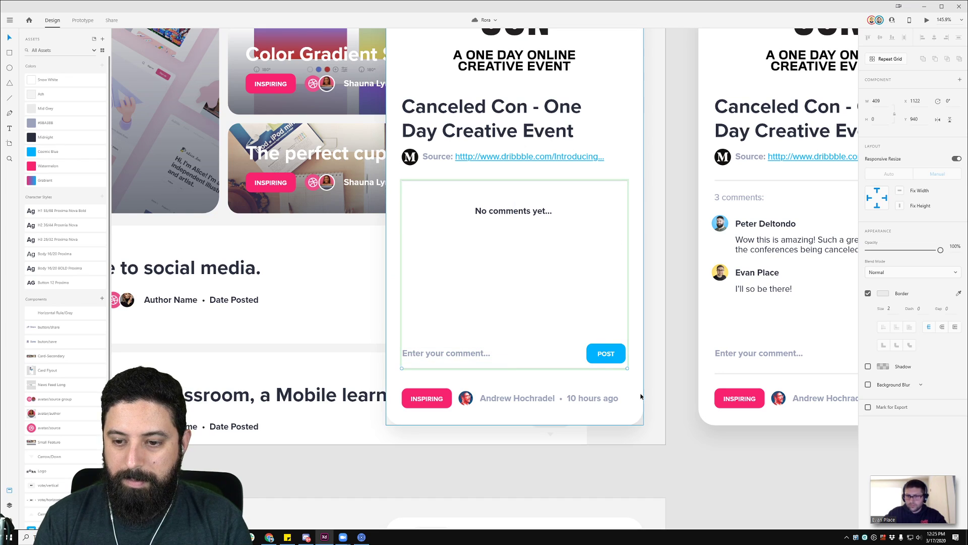
double_click(555, 184)
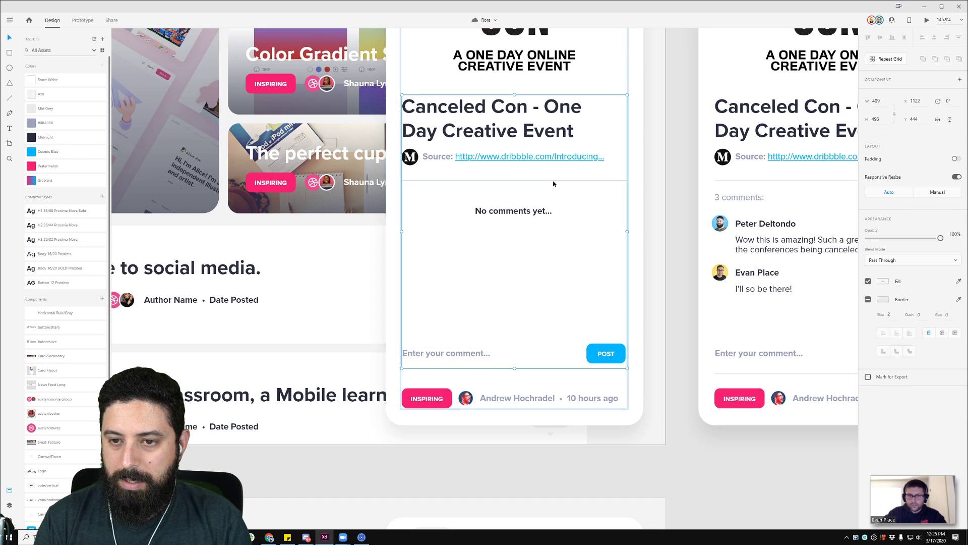
double_click(576, 368)
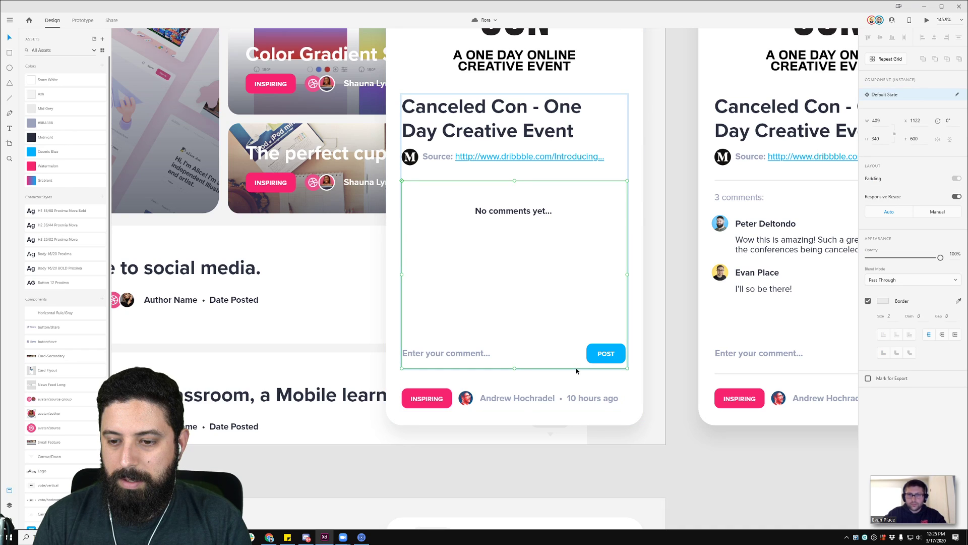
- Pan to the three-comment card and select its divider under the Source line
left_click(661, 309)
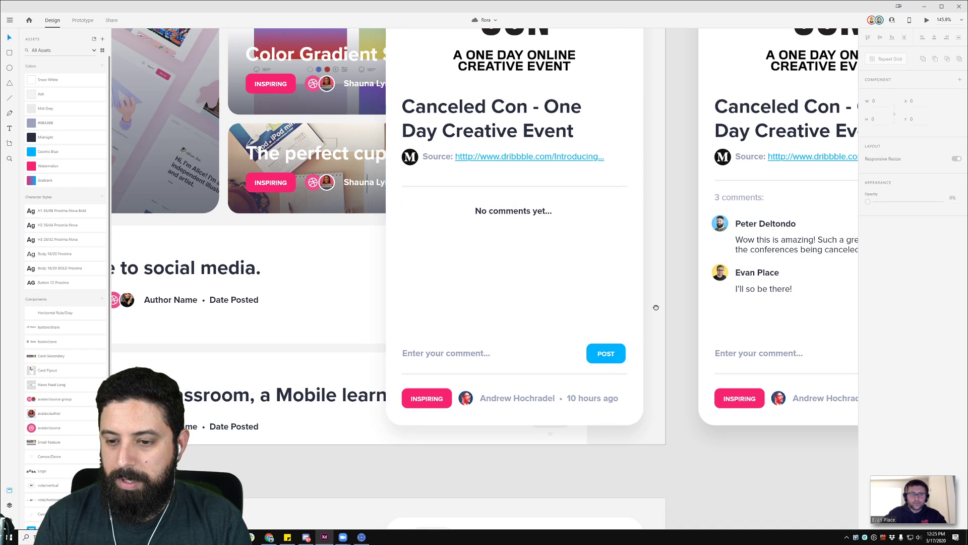
left_click_drag(661, 309, 332, 251)
left_click(453, 135)
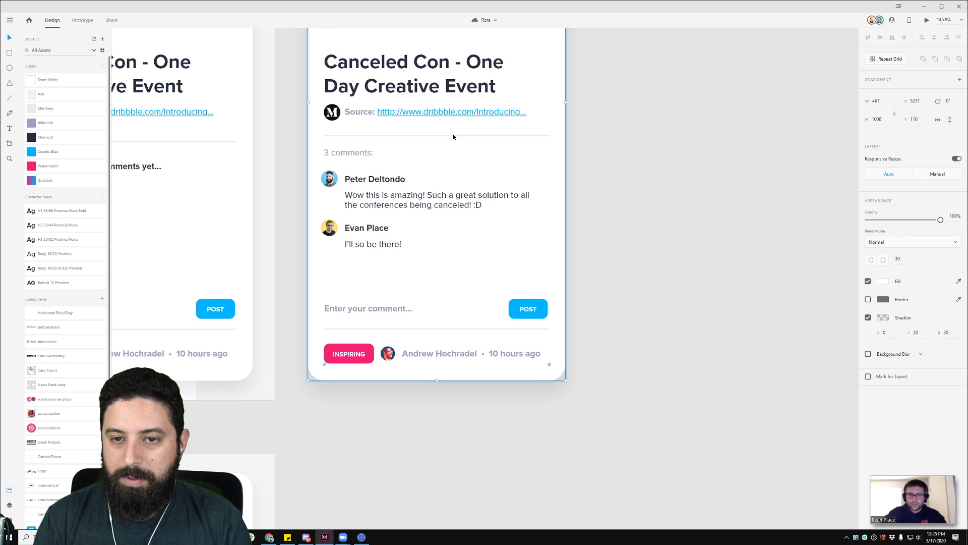
- Swap the old Source-line divider for a Horizontal Rule/Gray component
key("Delete")
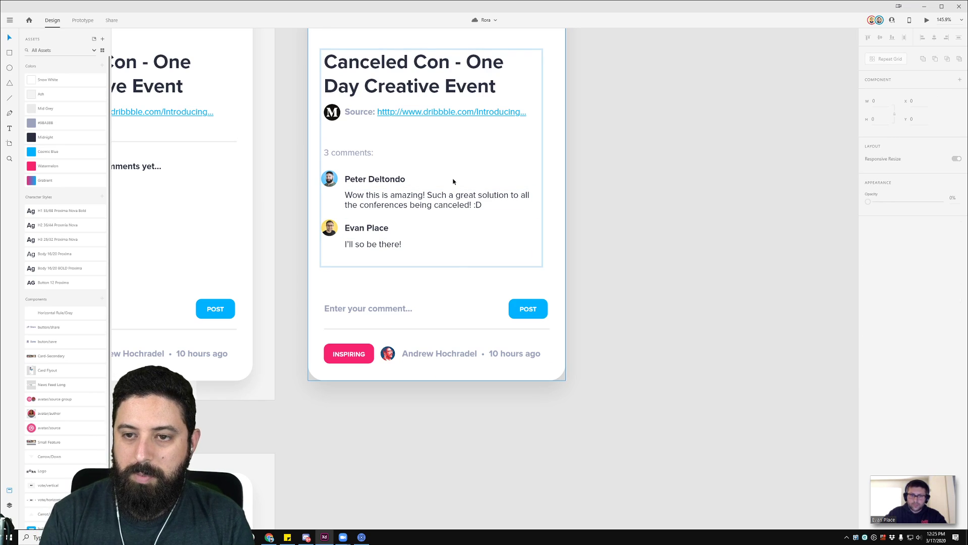
left_click(423, 329)
key("Escape")
left_click_drag(62, 316, 408, 138)
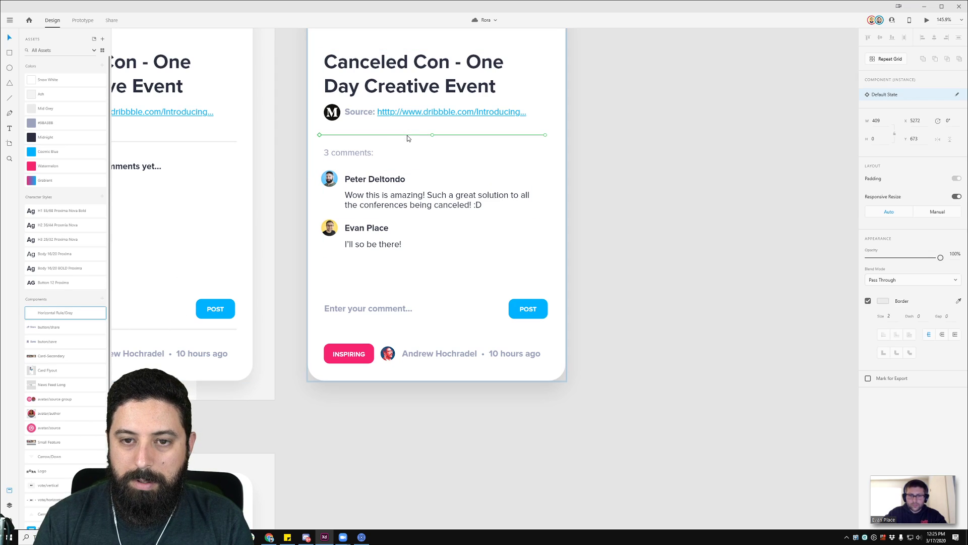
- Add a second Horizontal Rule/Gray below the comment field and check the new Source-line rule
left_click_drag(29, 316, 411, 331)
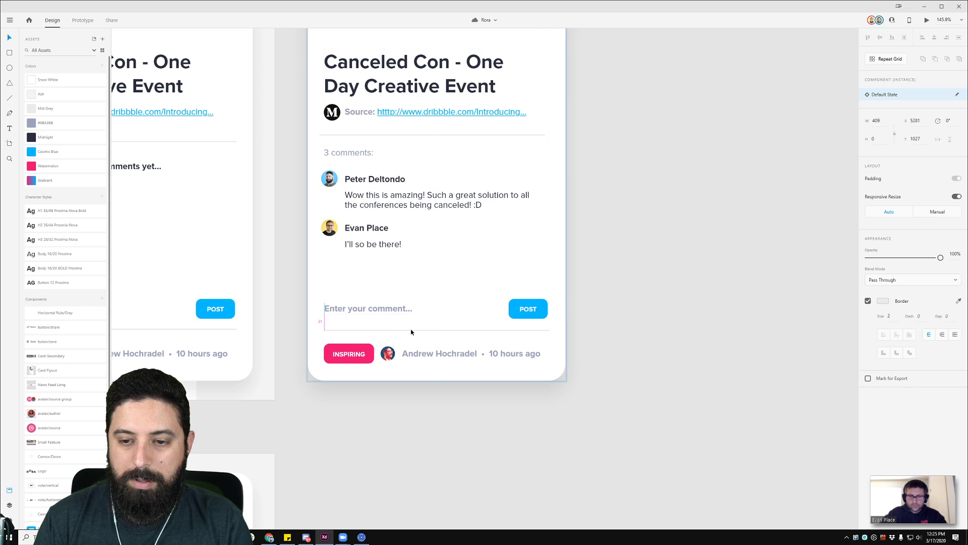
left_click(411, 329)
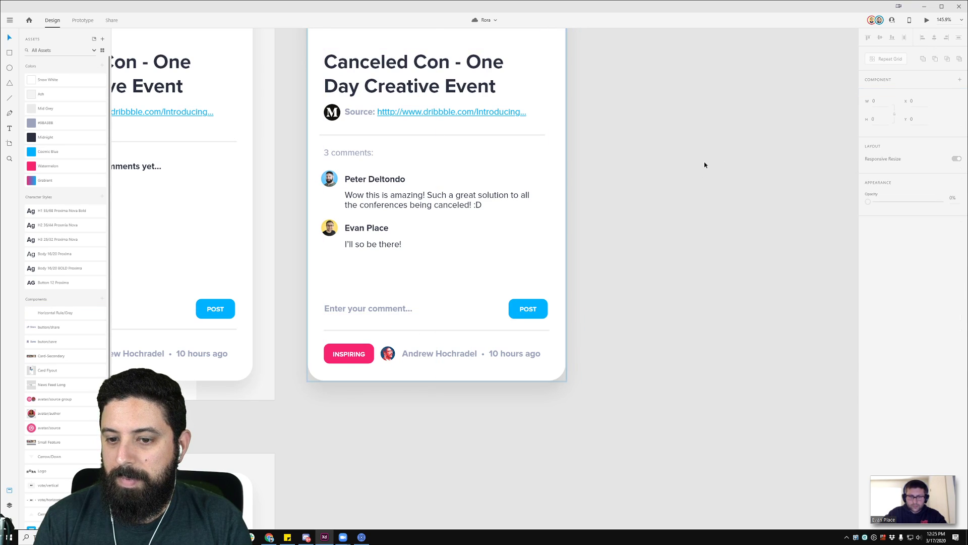
double_click(460, 134)
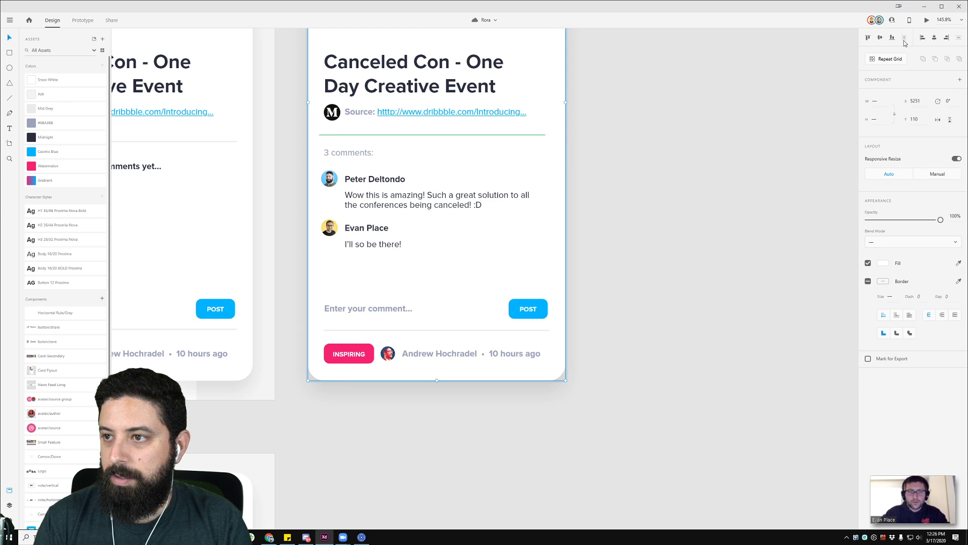
left_click(670, 147)
- Nudge the Horizontal Rule/Gray under the no-comments card's comment field down 1px
scroll(595, 183, "down", 5)
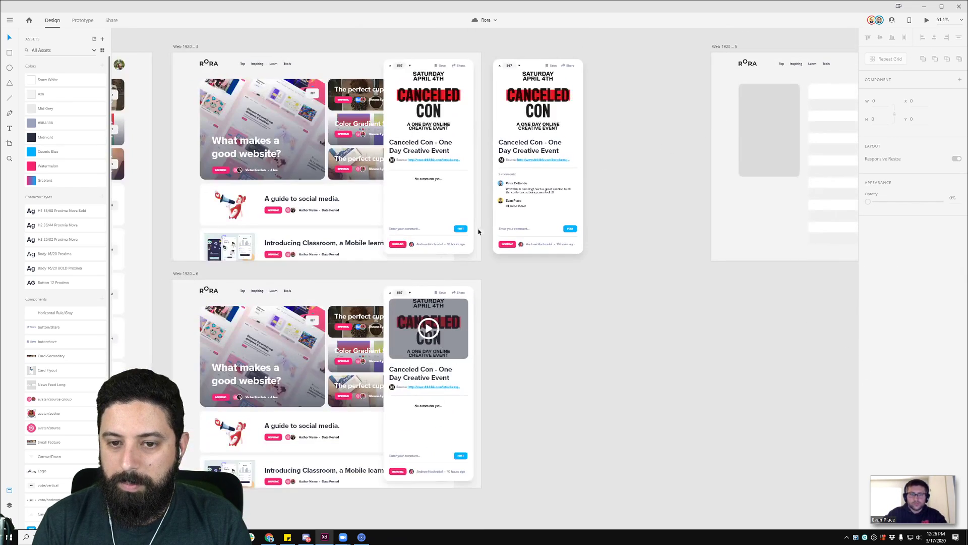
scroll(460, 238, "up", 5)
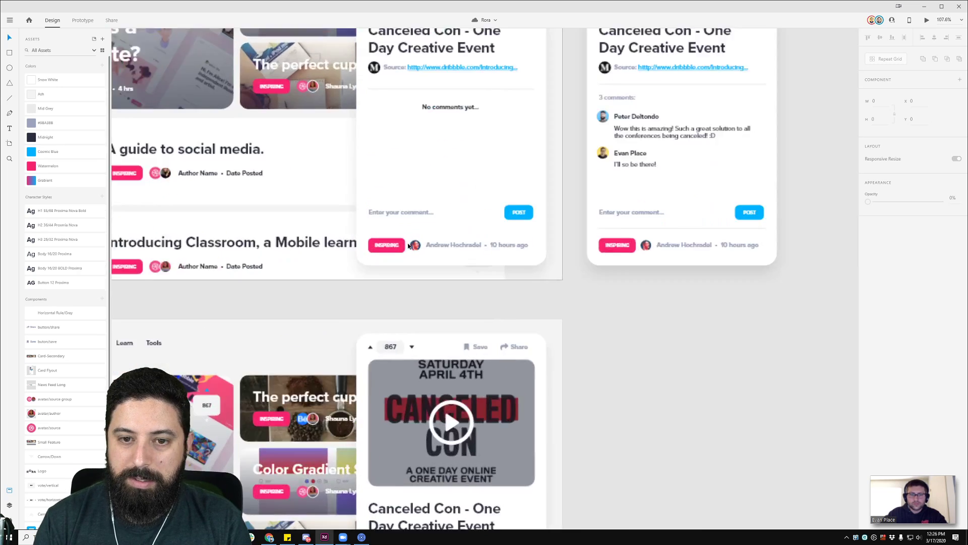
left_click(445, 216)
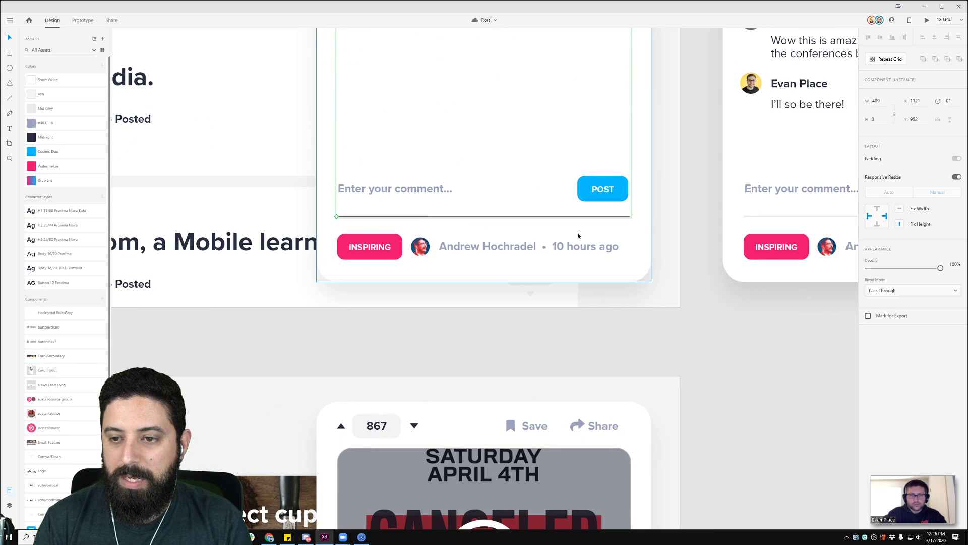
key("Escape")
left_click(680, 242)
scroll(680, 242, "down", 2)
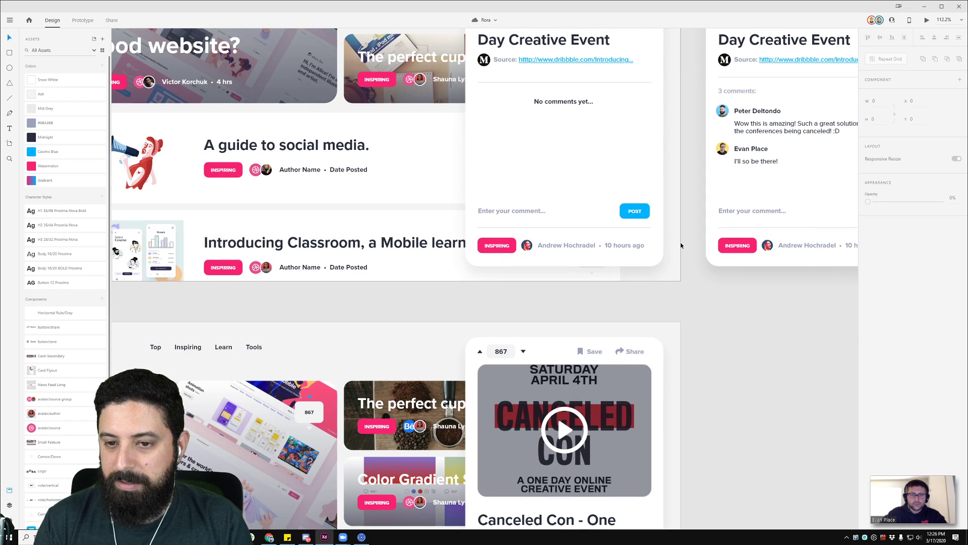
left_click(611, 228)
key("Down")
key("Escape")
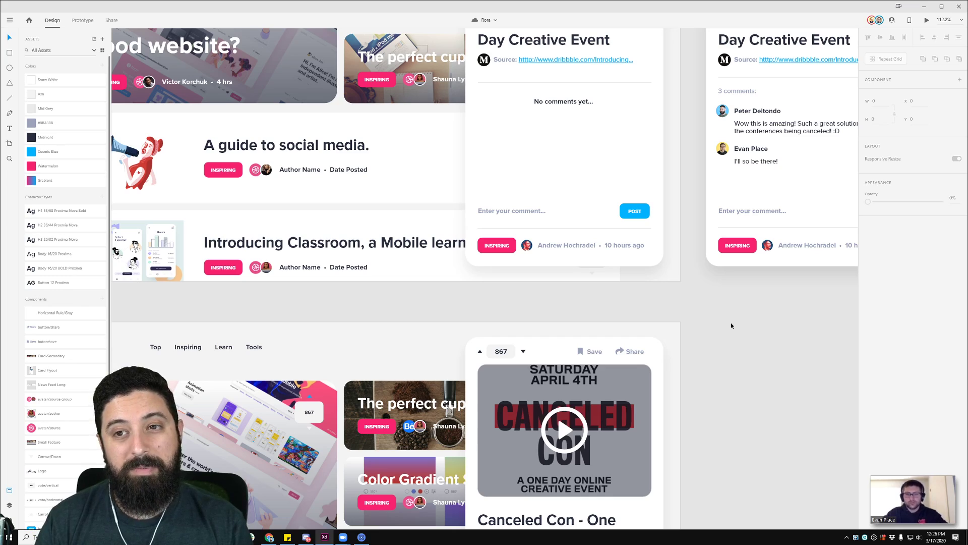
- Select the bookmark icon inside the card header's Save item
scroll(657, 216, "down", 3)
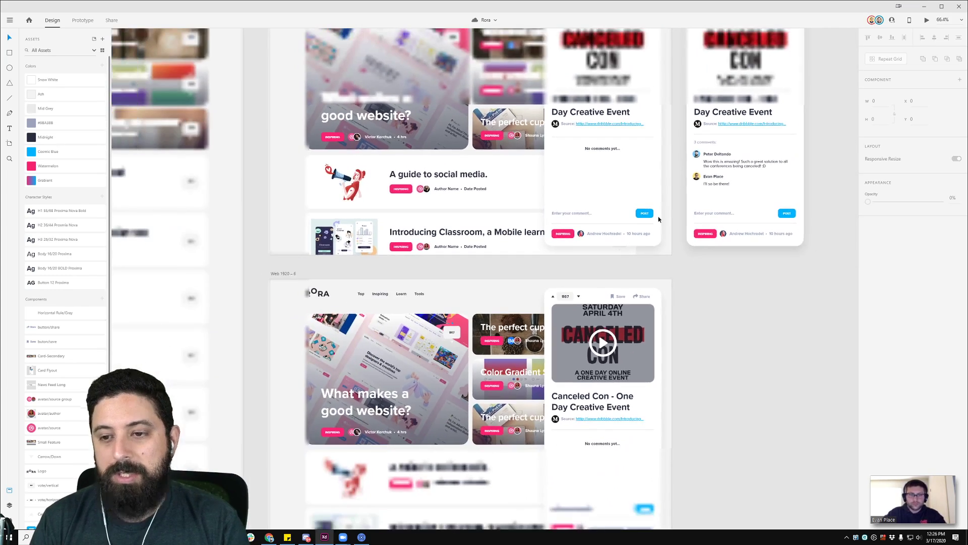
scroll(684, 217, "down", 4)
scroll(427, 112, "up", 5)
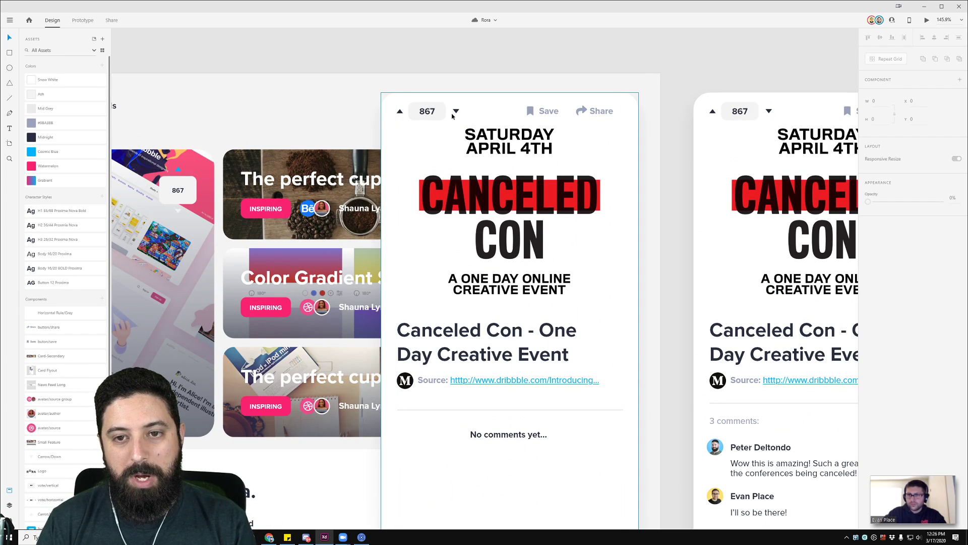
left_click(532, 111)
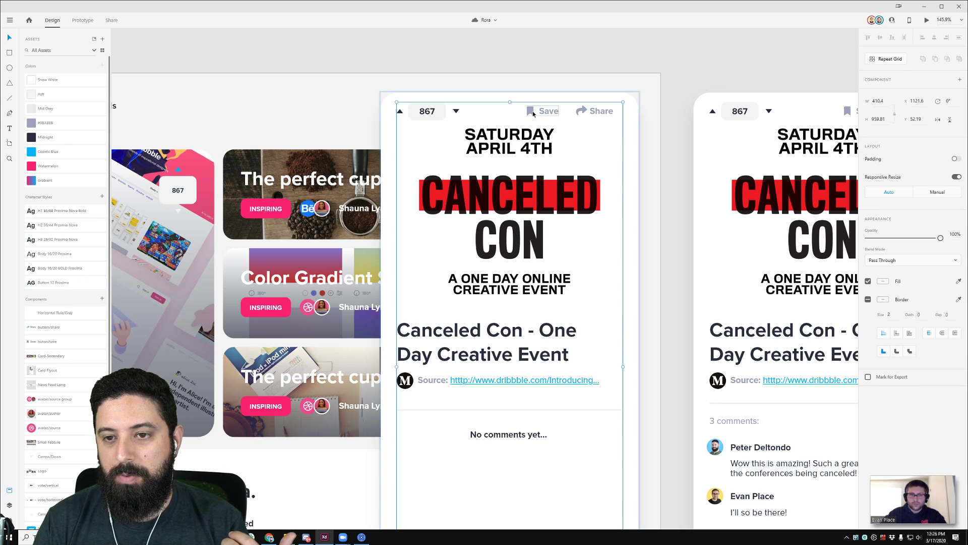
double_click(531, 114)
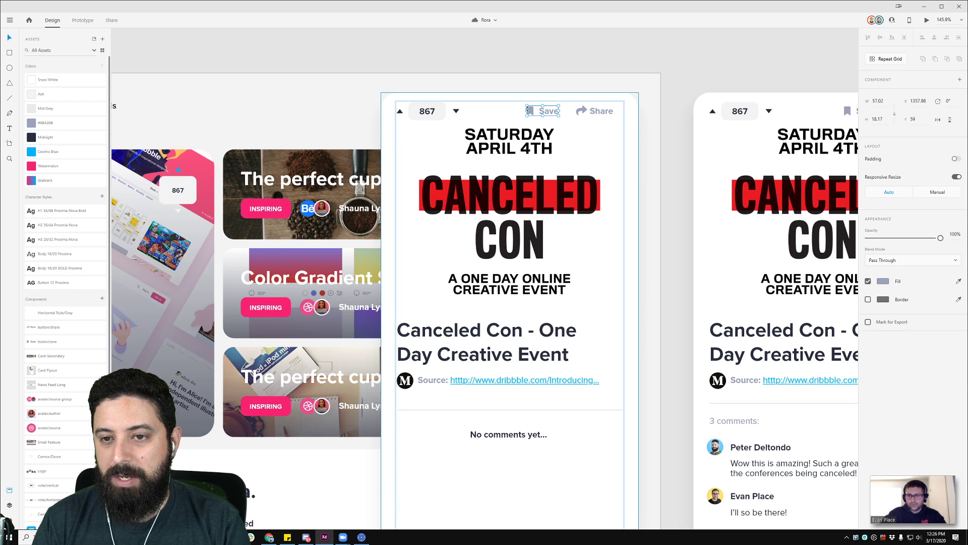
double_click(530, 111)
- Pan over to the style-guide Elements artboard with its Buttons and Save/Share sections
scroll(529, 110, "up", 5)
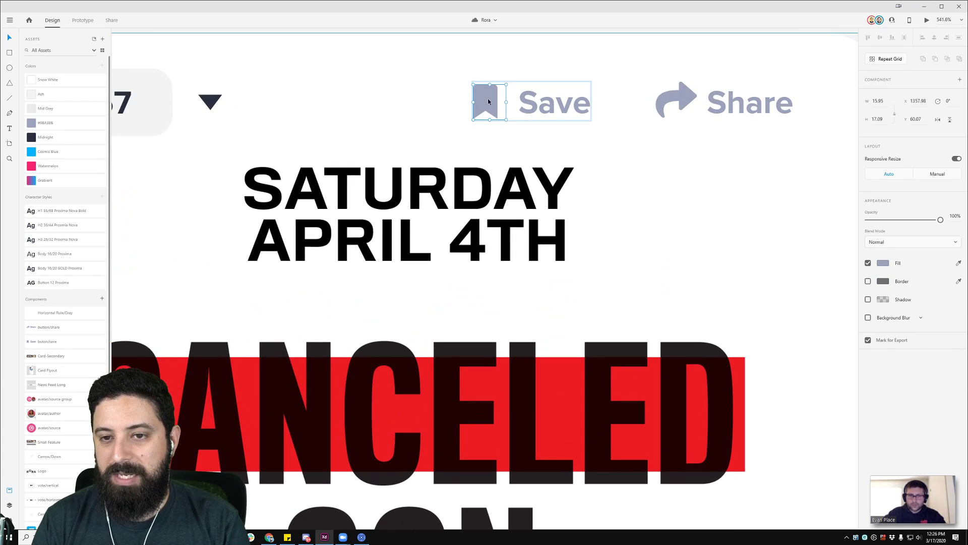
scroll(536, 103, "down", 5)
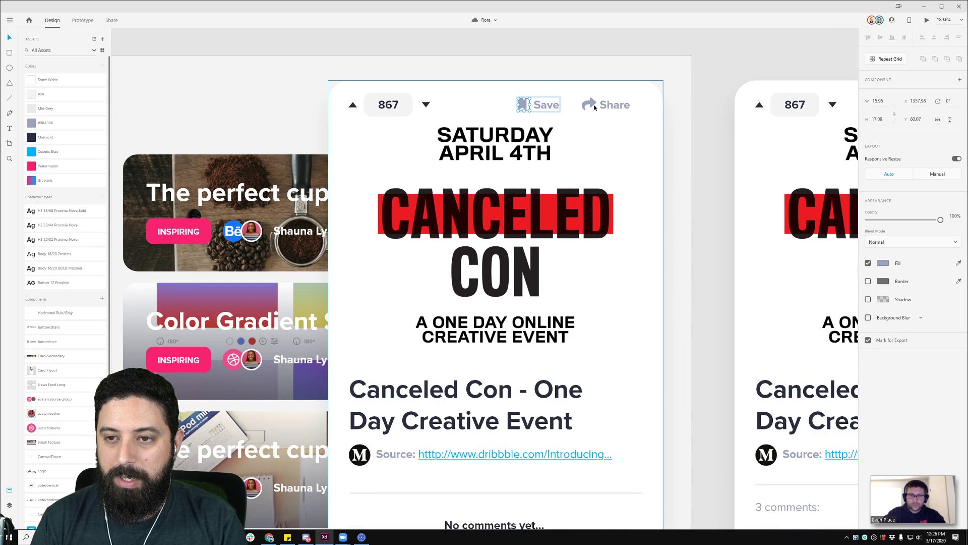
scroll(469, 103, "down", 6)
left_click_drag(332, 80, 640, 81)
scroll(441, 121, "up", 4)
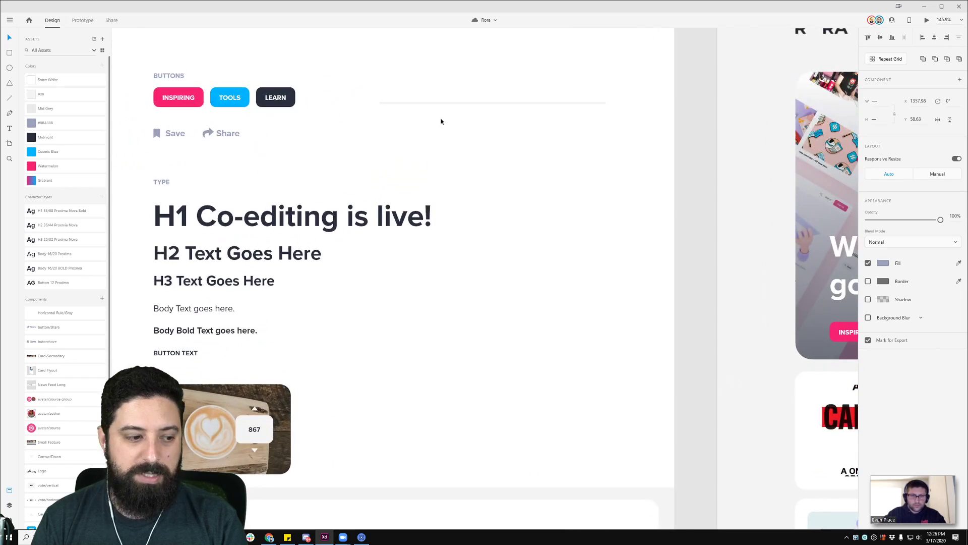
- Paste the bookmark and share icons just below the gray divider, redoing a misplaced first paste
scroll(441, 121, "up", 1)
scroll(445, 195, "up", 3)
scroll(445, 195, "up", 1)
scroll(424, 279, "up", 2)
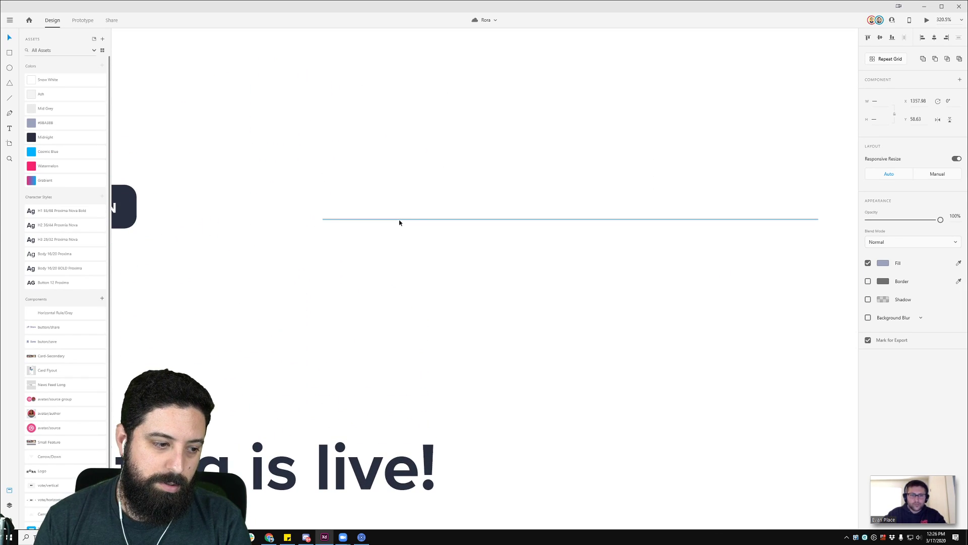
key("ctrl+v")
left_click_drag(547, 281, 491, 101)
key("ctrl+z")
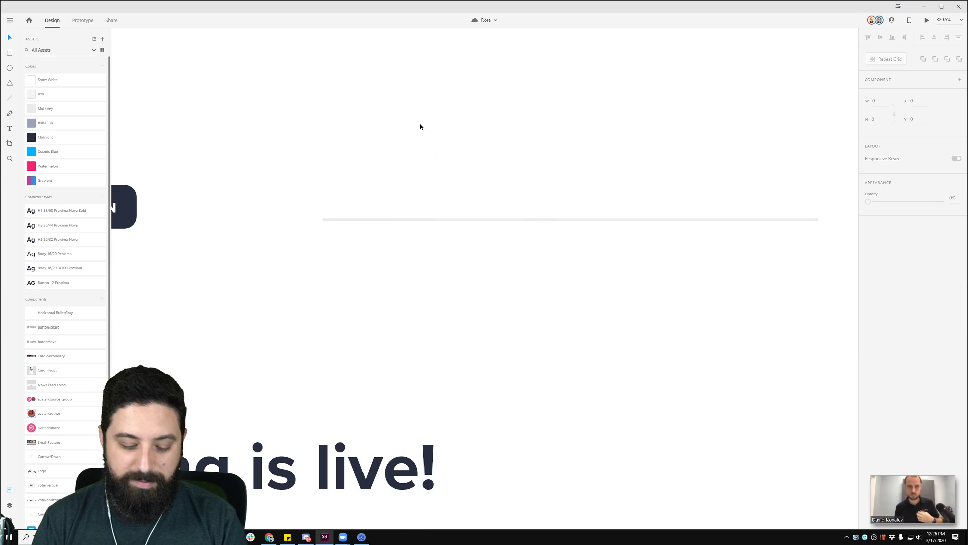
key("ctrl+v")
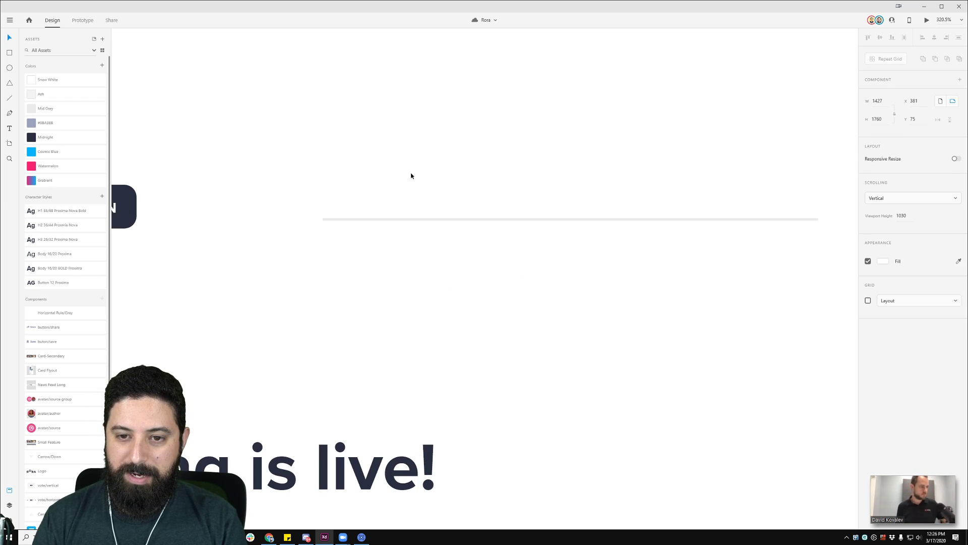
left_click(509, 174)
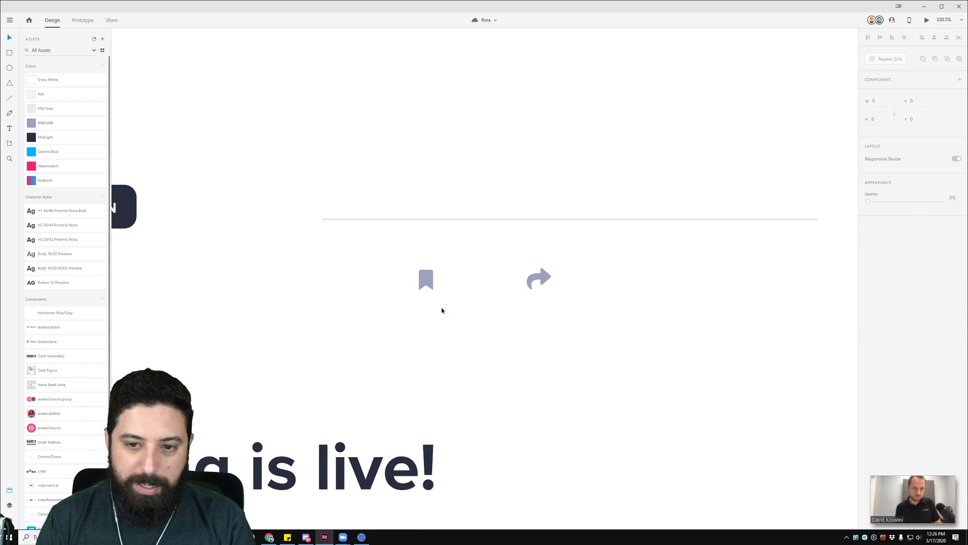
scroll(429, 288, "up", 4)
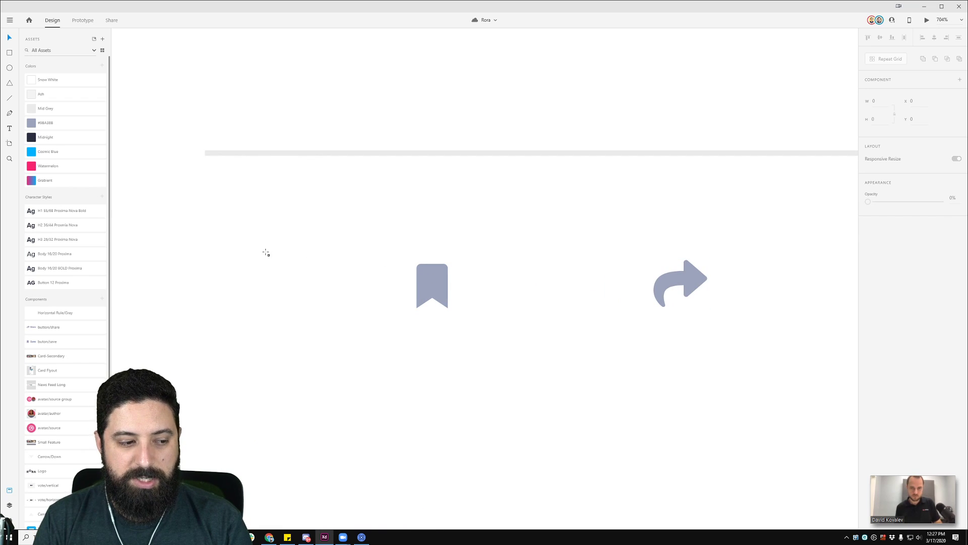
- Draw a borderless red 24×24 square beside the bookmark icon
mouse_move(261, 232)
left_mouse_down()
mouse_move(326, 312)
mouse_move(340, 317)
left_mouse_up()
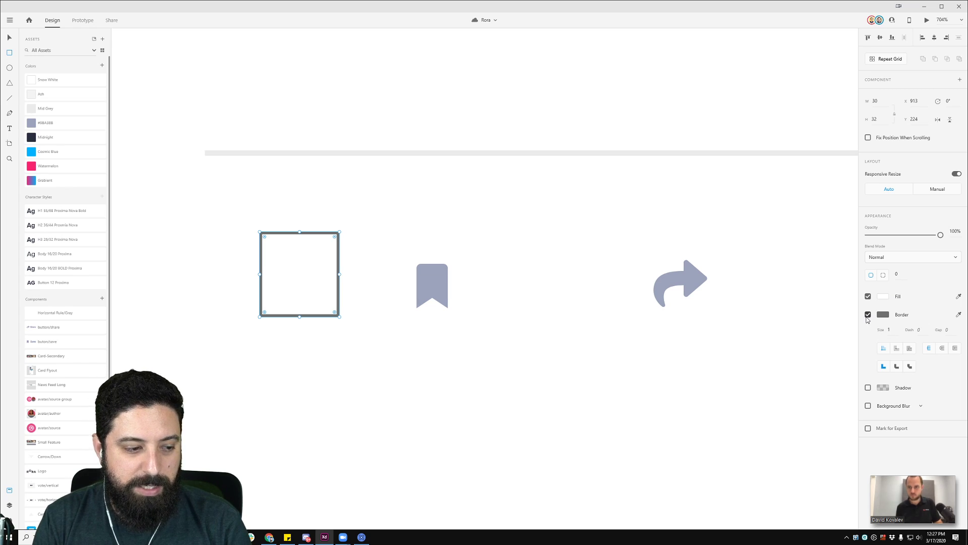
left_click(868, 314)
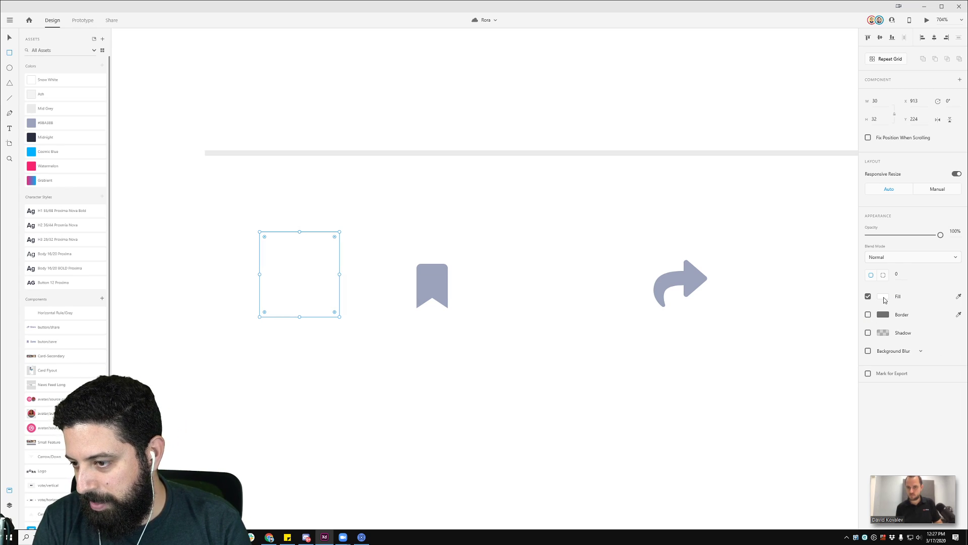
left_click(883, 296)
left_click(835, 256)
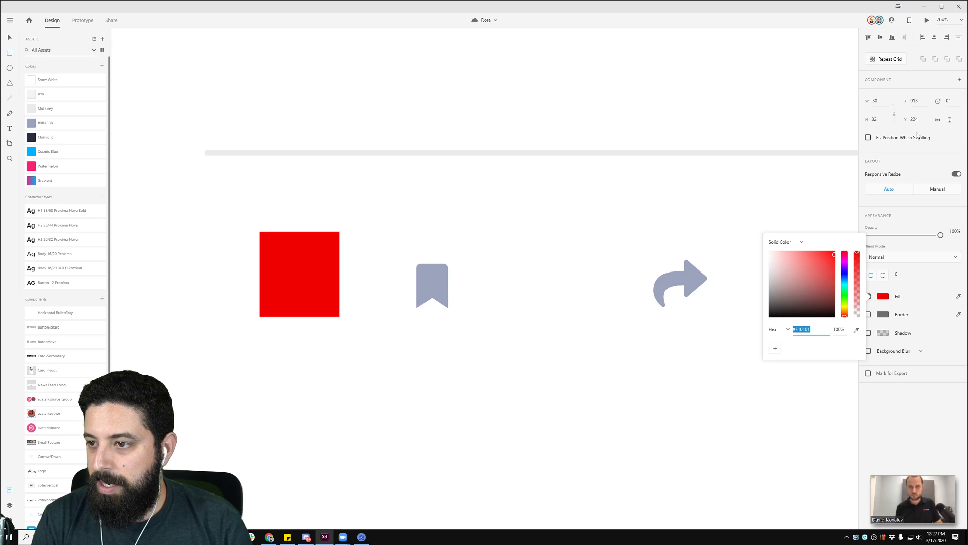
left_click(883, 101)
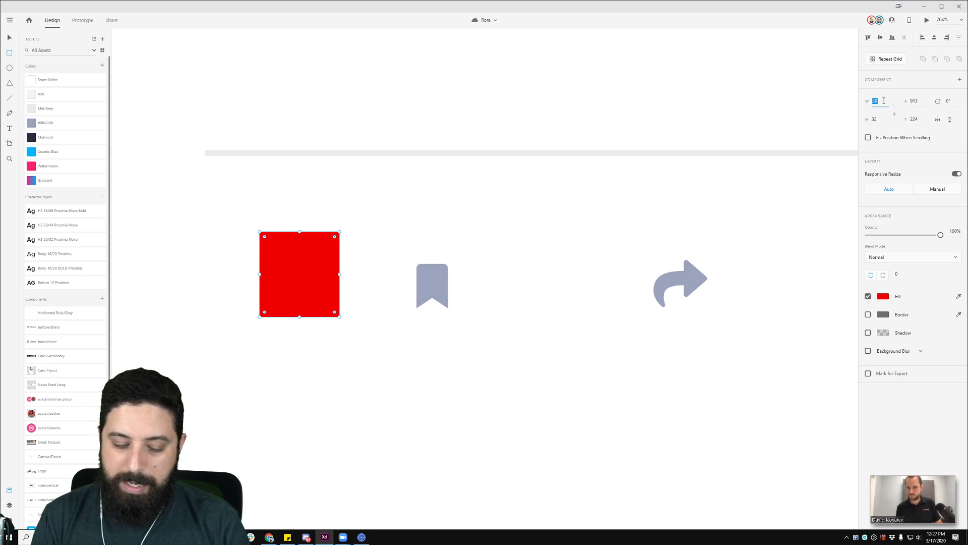
key("Tab")
type("24")
key("Tab")
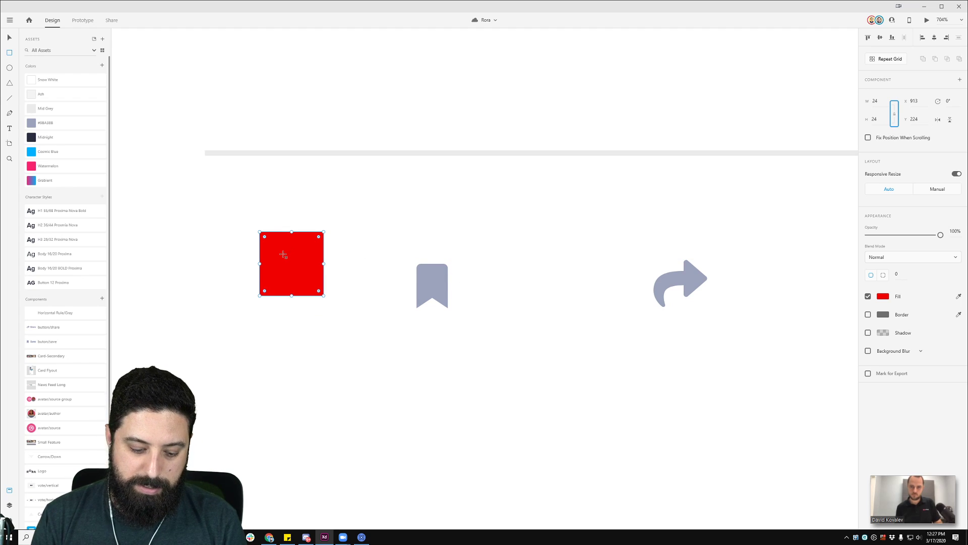
- Duplicate the red square to the right and move the bookmark onto the left square
key("v")
left_click_drag(280, 256, 525, 247)
left_click(443, 287)
double_click(443, 288)
double_click(444, 288)
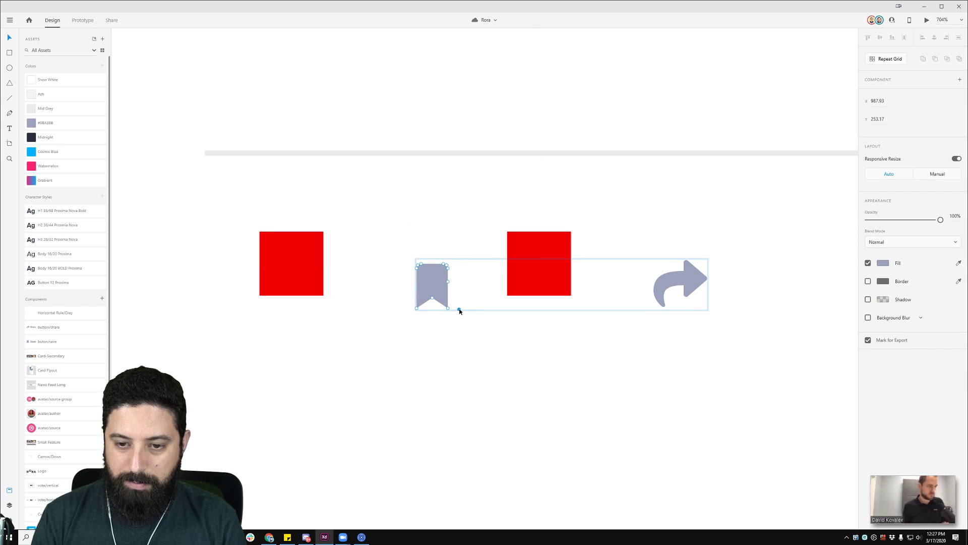
left_click(448, 365)
left_click(444, 283)
double_click(444, 283)
key("Delete")
left_click(296, 246)
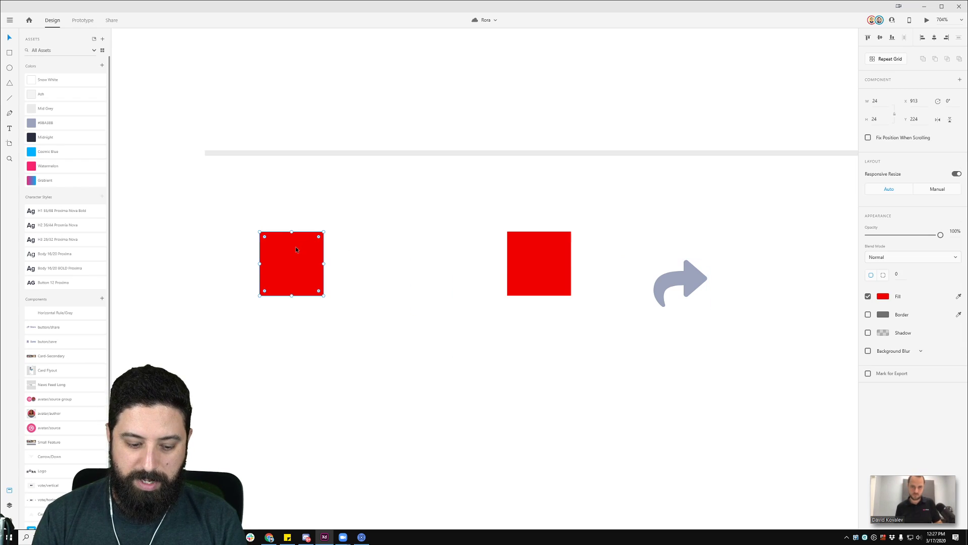
key("ctrl+z")
left_click_drag(440, 286, 297, 267)
- Centre the share arrow in front of the right square and place it beside the bookmark square
left_click(314, 261, "shift")
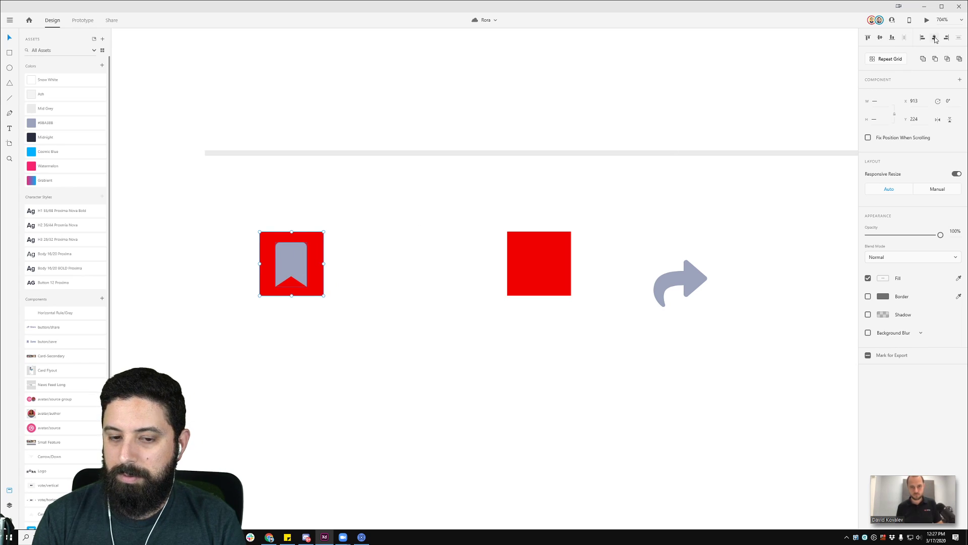
left_click(450, 168)
left_click_drag(697, 276, 546, 267)
left_click(539, 256)
key("ctrl+shift+[")
left_click(561, 290, "shift")
left_click(880, 39)
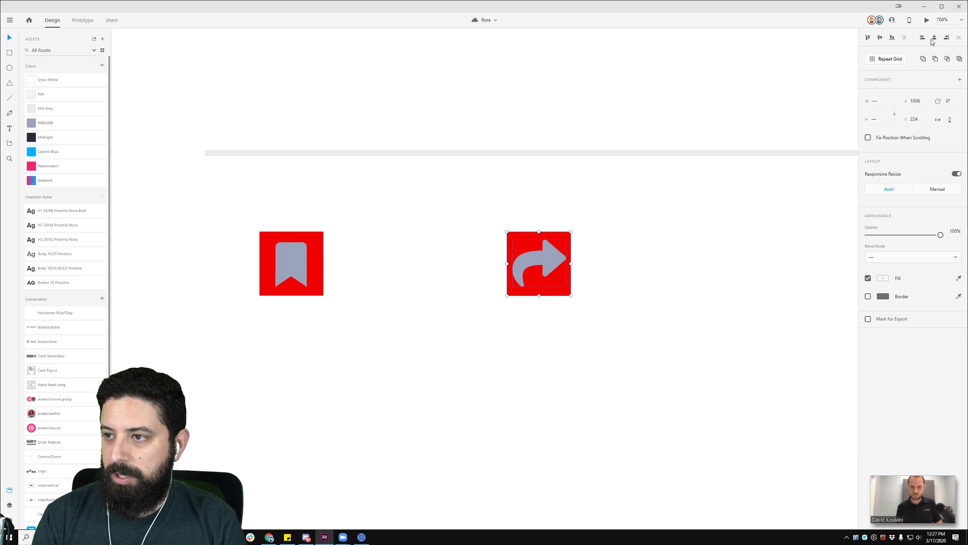
left_click_drag(553, 275, 377, 277)
- Group the bookmark and the share arrow each with its red square
left_click(473, 256)
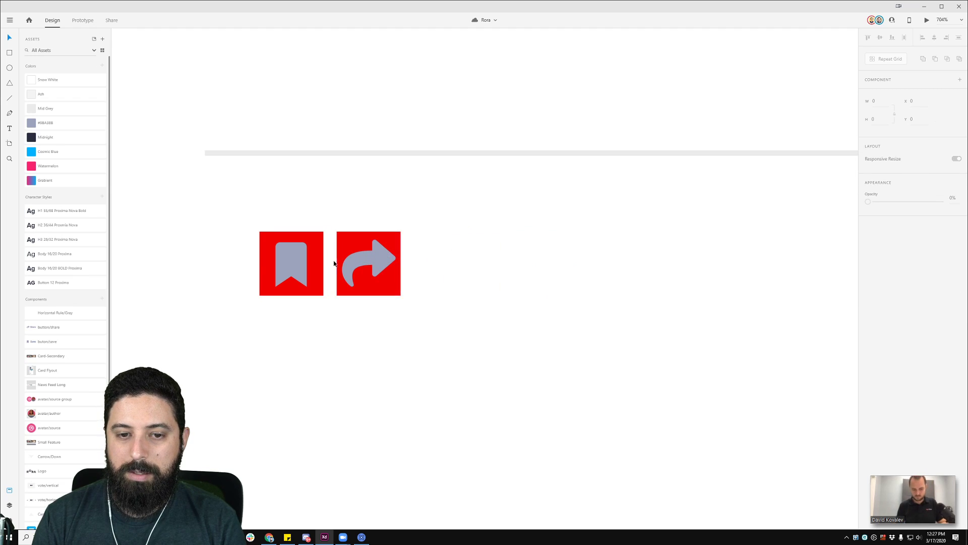
scroll(353, 241, "up", 4)
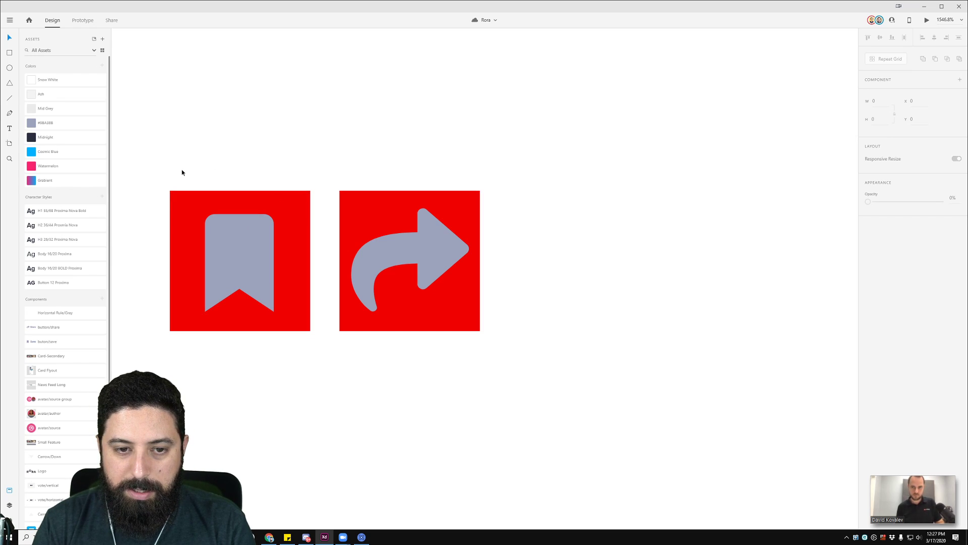
left_click_drag(150, 157, 300, 369)
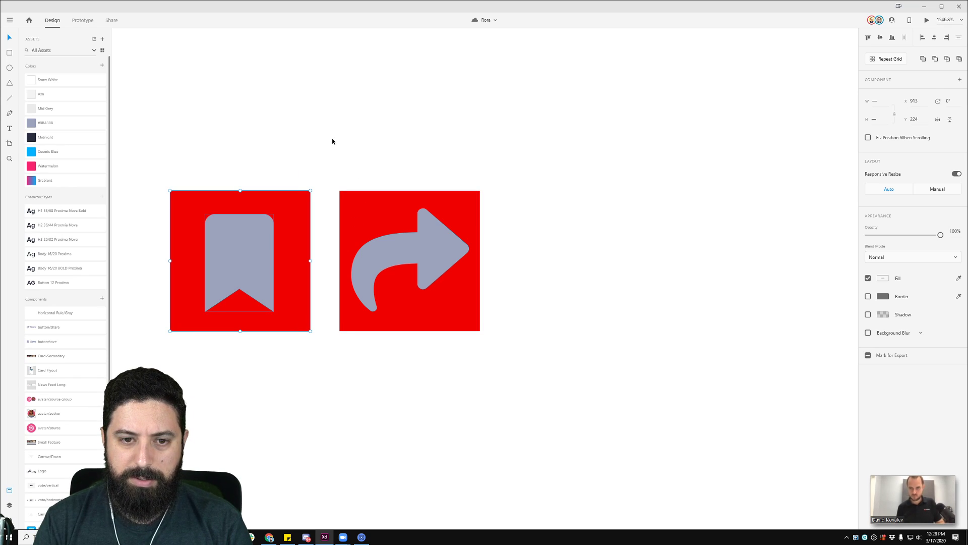
key("ctrl+g")
left_click_drag(348, 156, 514, 395)
key("ctrl+g")
left_click_drag(428, 260, 385, 166)
scroll(386, 166, "down", 5)
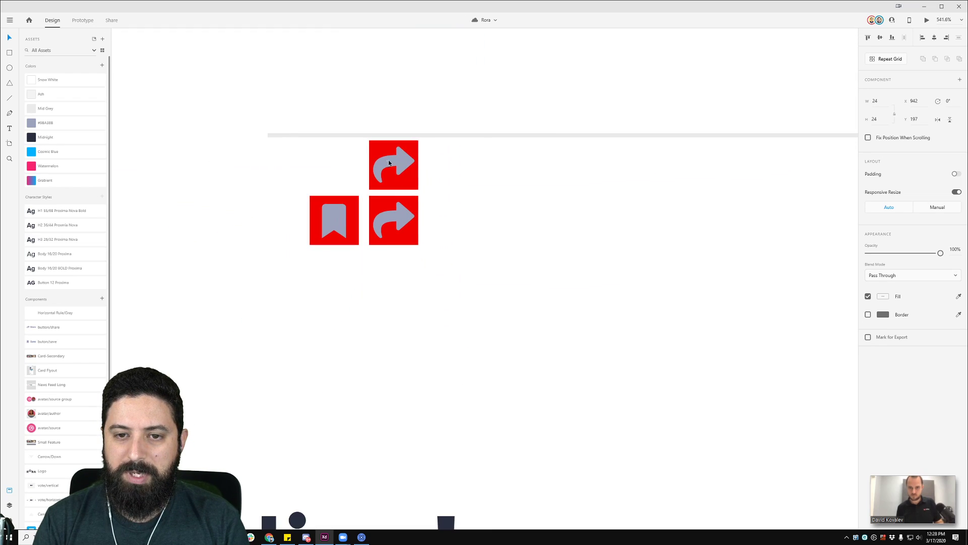
key("ctrl+z")
scroll(378, 186, "up", 1)
key("ctrl+z")
scroll(353, 254, "up", 5)
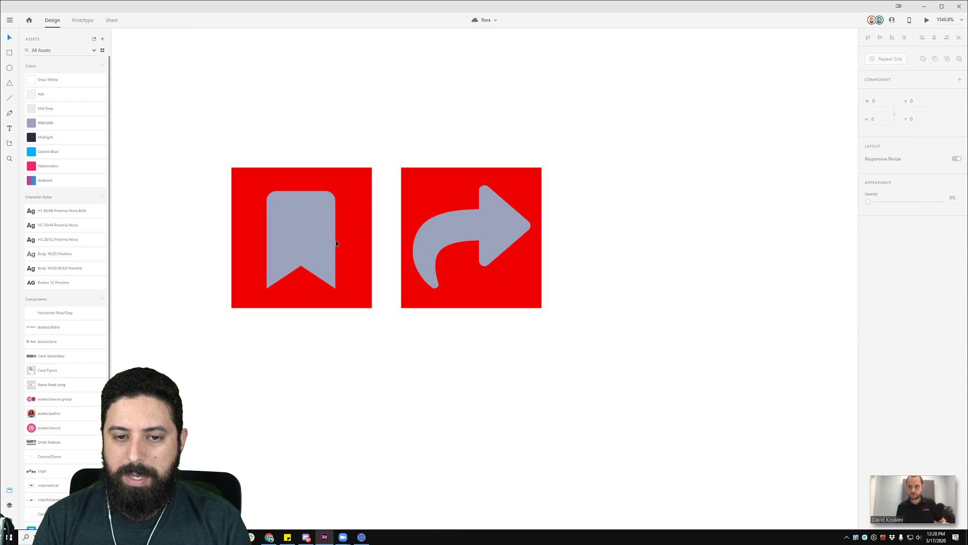
- Turn the bookmark square group into a new component and rename it 'Icon'
left_click(335, 240)
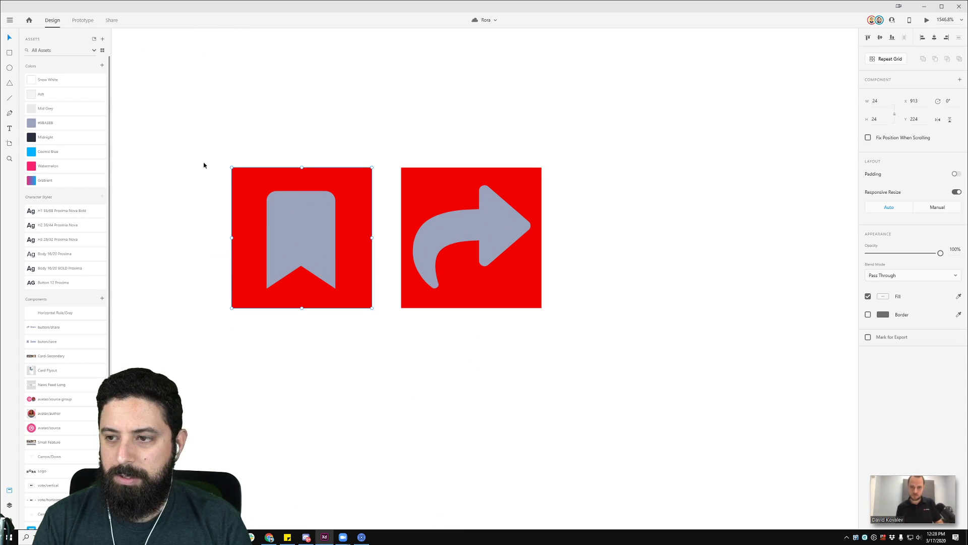
double_click(309, 217)
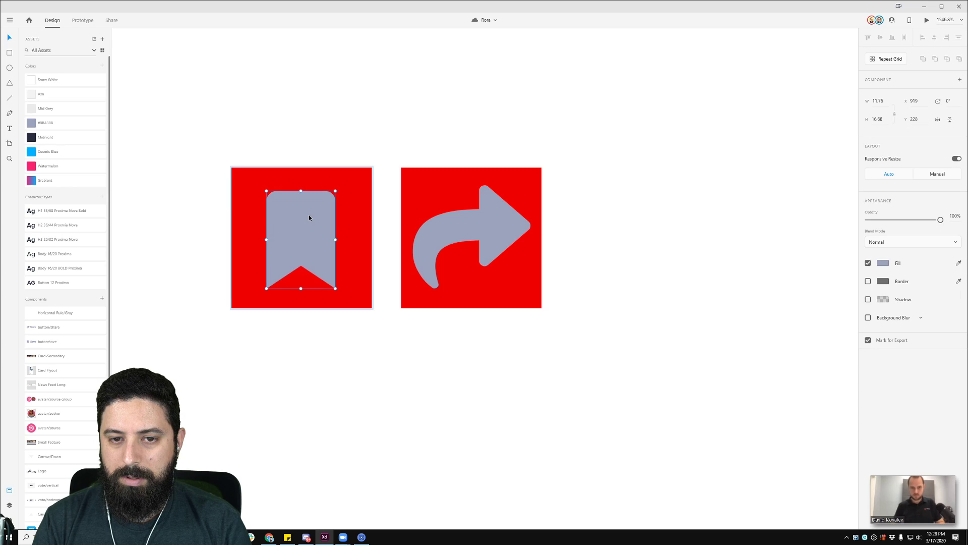
left_click_drag(210, 113, 385, 362)
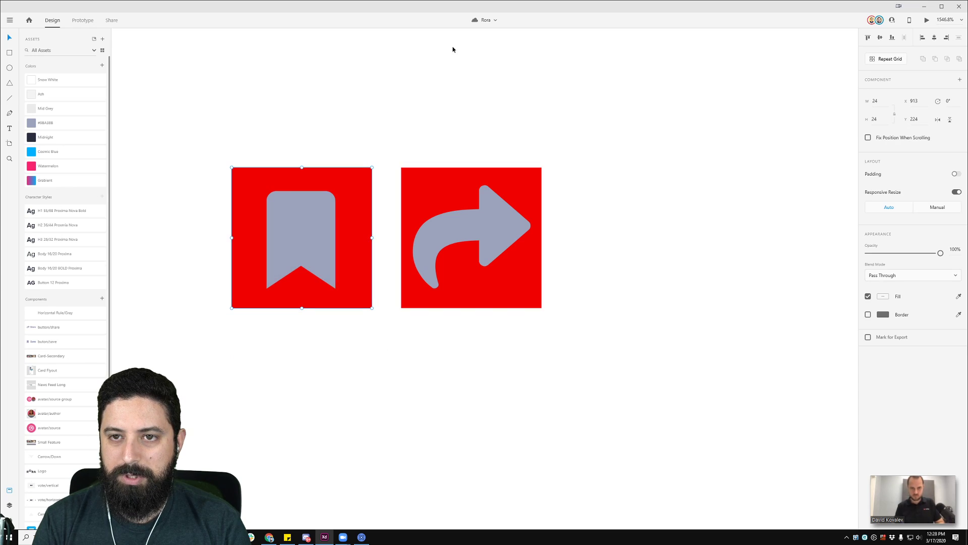
left_click(103, 299)
double_click(50, 314)
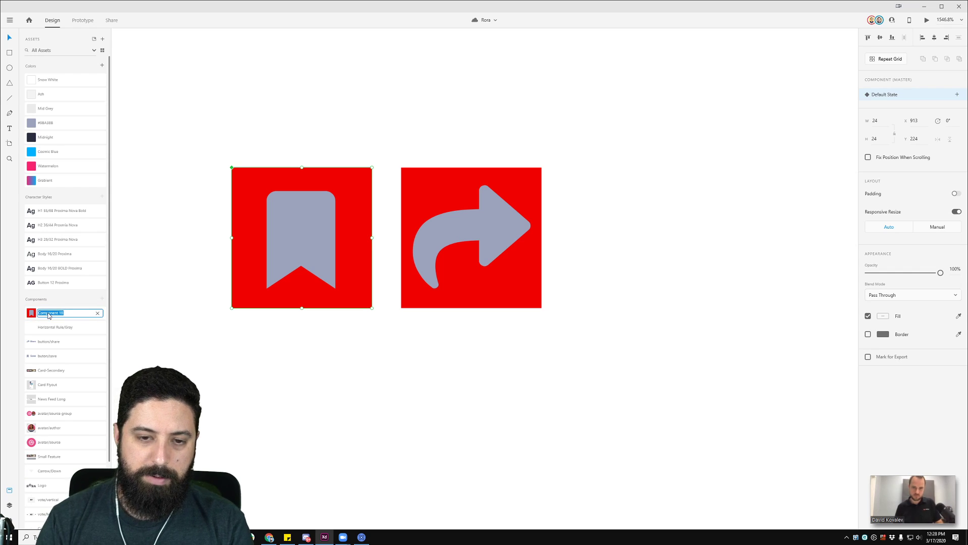
type("Icons/24px/Bookmark/Defau")
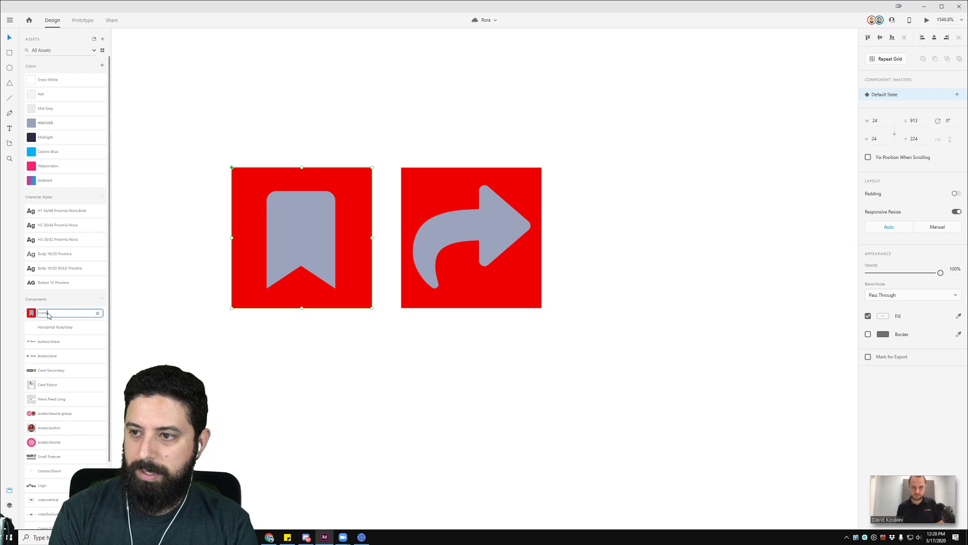
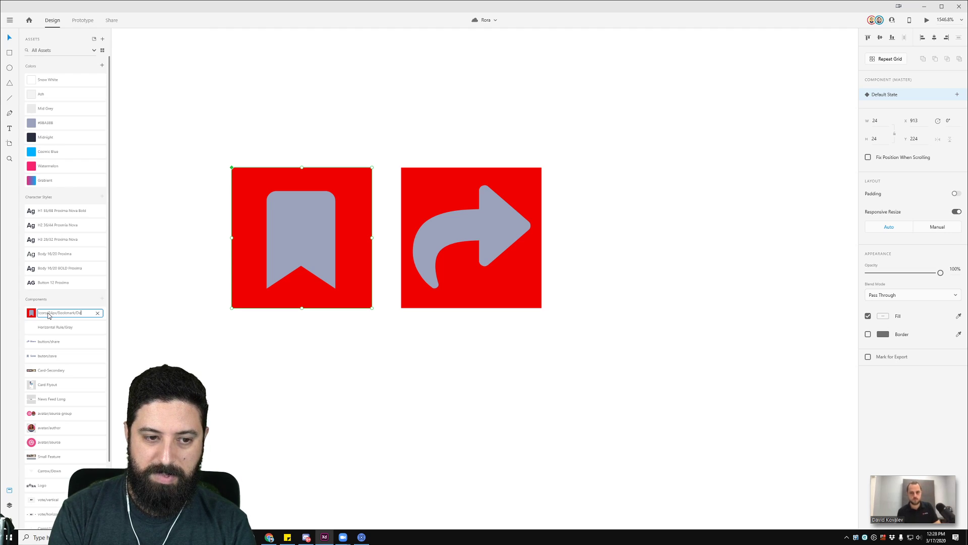
- Rename the bookmark component to Icons/24px/Bookmark and copy that name
type("lt")
key("Return")
double_click(49, 314)
left_click(76, 313)
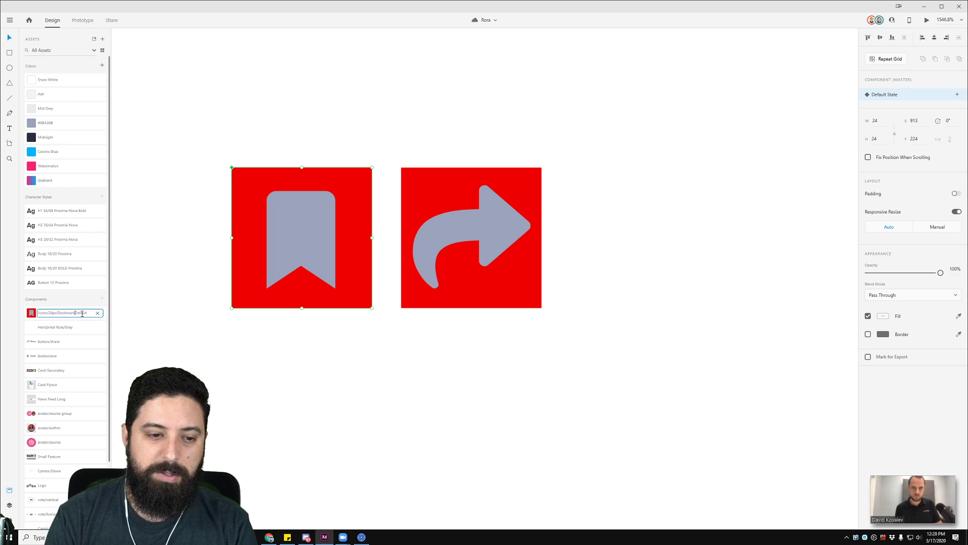
key("Return")
double_click(65, 313)
key("ctrl+c")
- Make the arrow icon a component named Icons/24px/Share
left_click(483, 233)
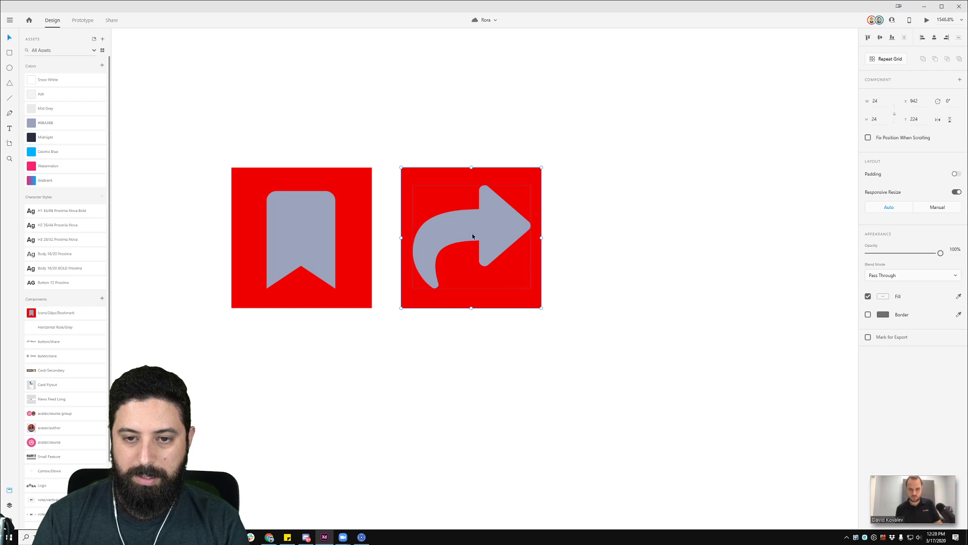
left_click(103, 300)
double_click(54, 314)
key("ctrl+v")
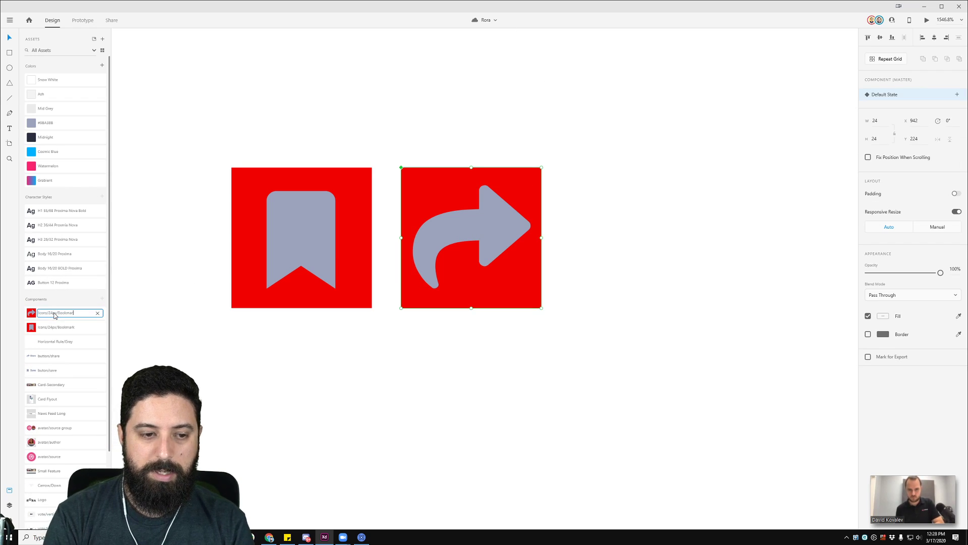
type("Share")
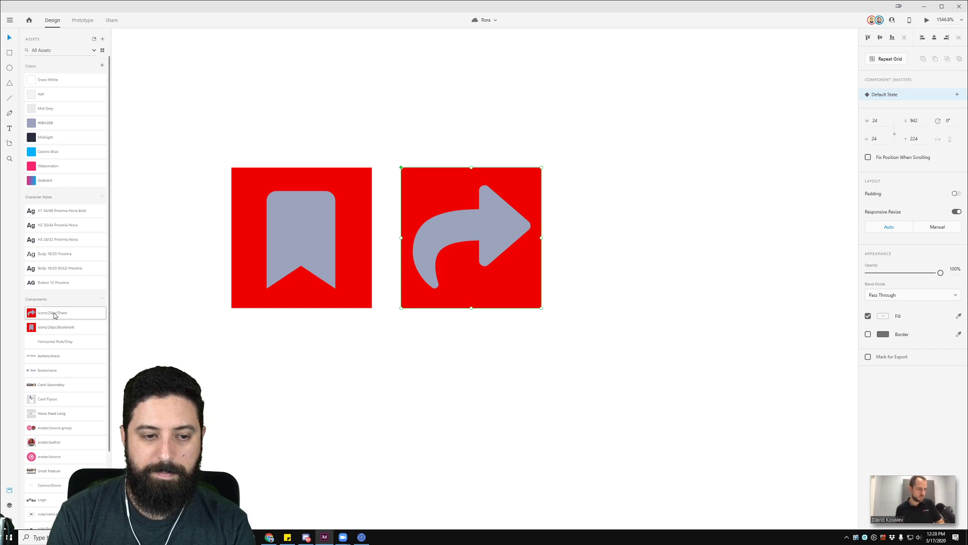
left_click(455, 404)
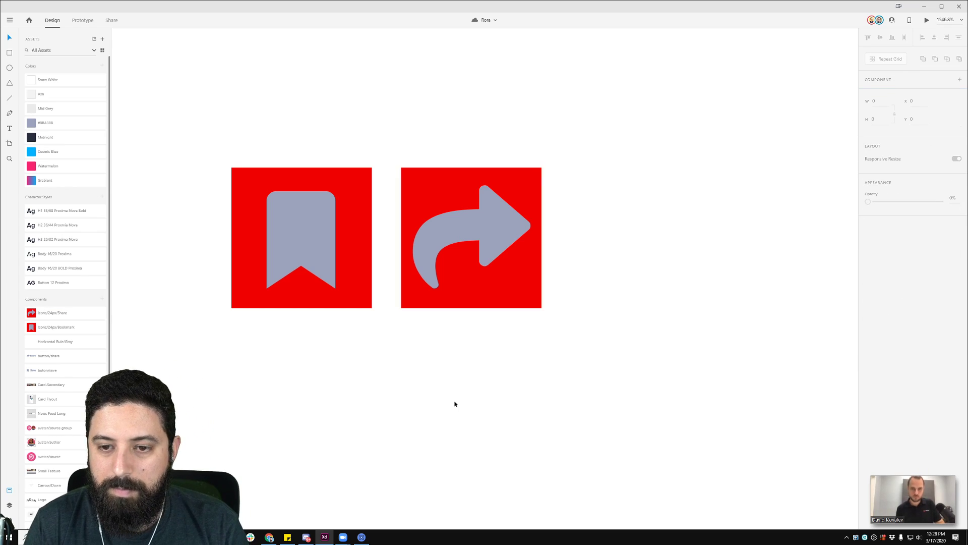
- Remove the red background fill from the arrow and bookmark icon components
left_click(428, 174)
left_click(868, 311)
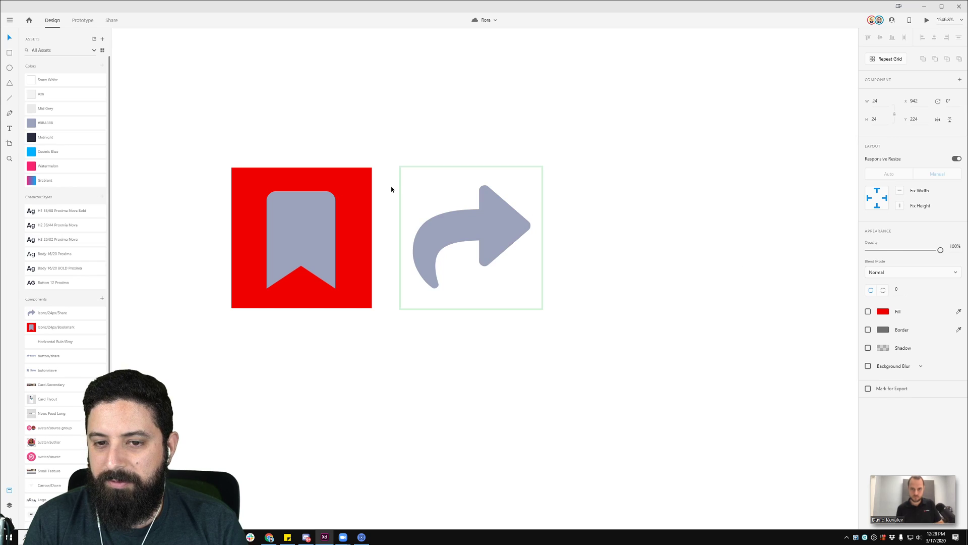
left_click(350, 184)
left_click(868, 312)
left_click(540, 167)
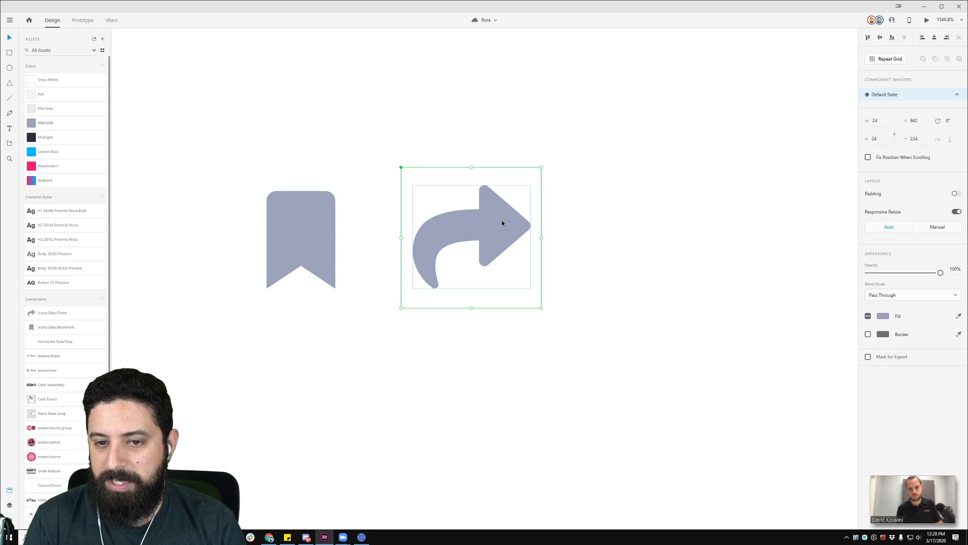
double_click(312, 225)
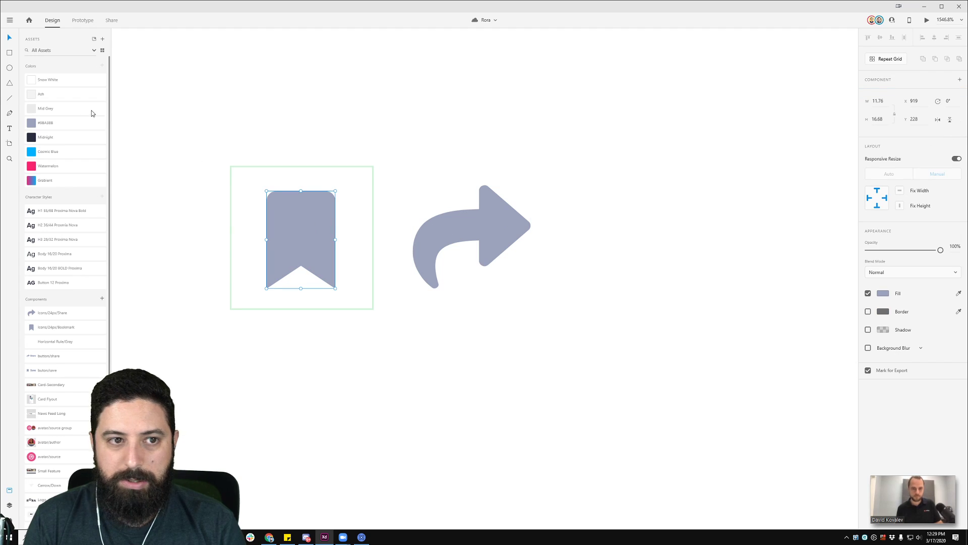
left_click(500, 237)
double_click(500, 238)
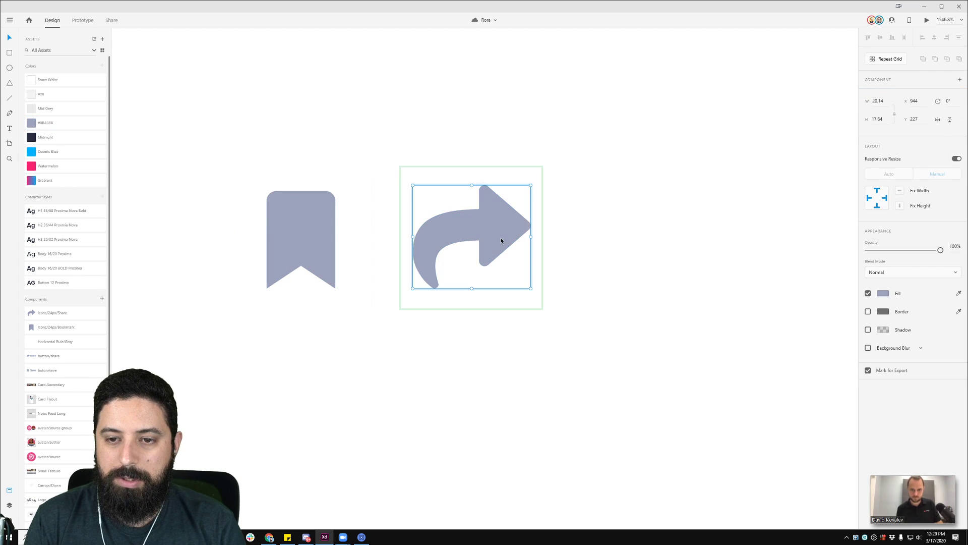
- Rename the grey #9BA3BB colour asset to Whale
left_click(64, 129)
double_click(50, 125)
type("Whale")
key("Return")
left_click(523, 120)
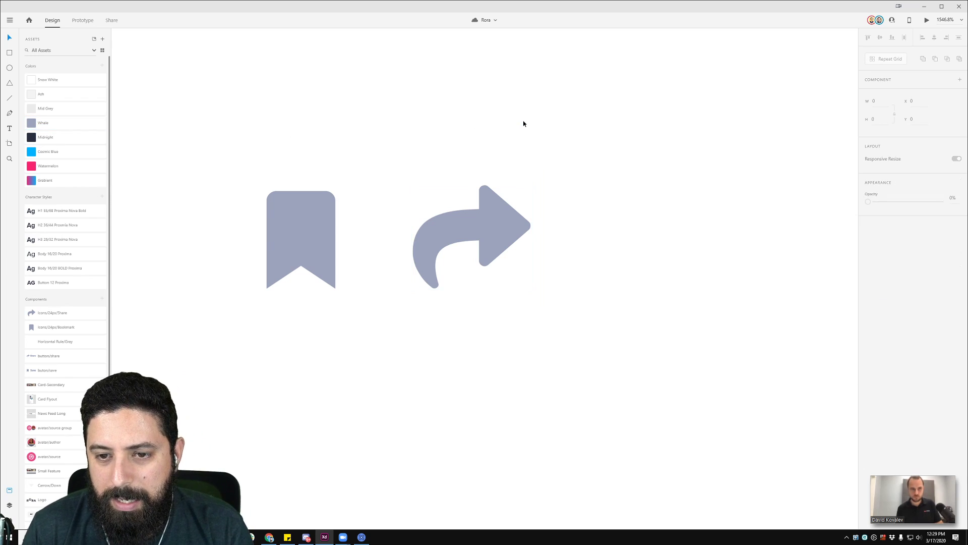
left_click(489, 250)
scroll(489, 250, "down", 3)
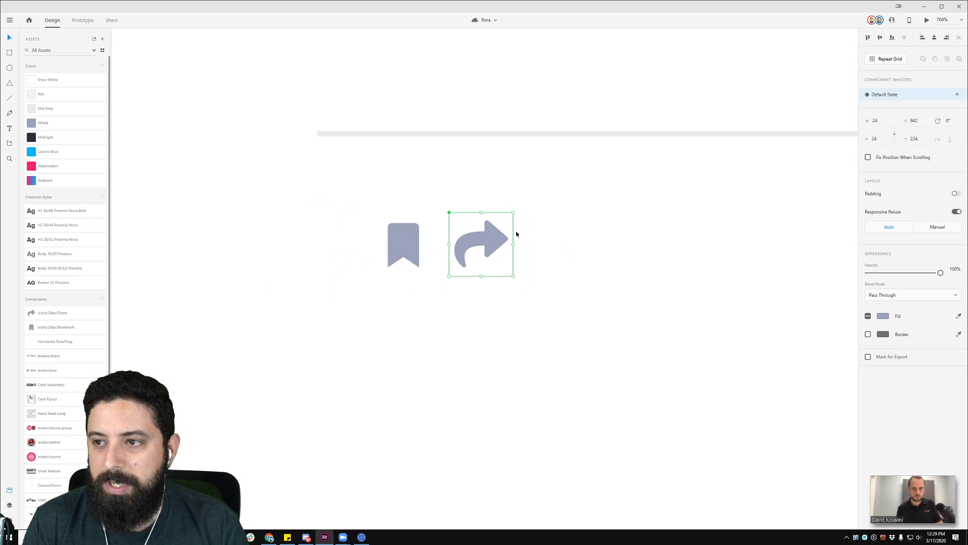
- Add a Hover State to the bookmark component with the bookmark filled Cosmic Blue
left_click(398, 240)
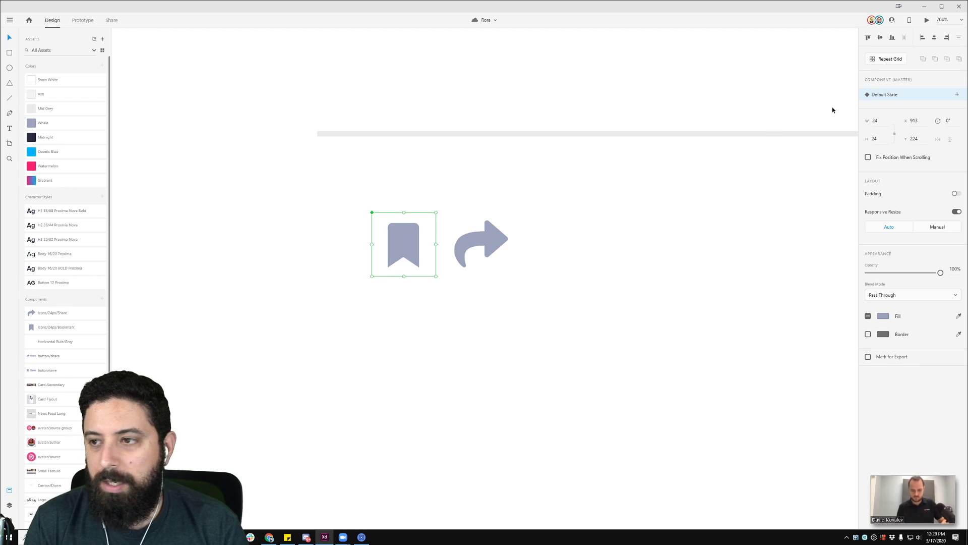
left_click(958, 95)
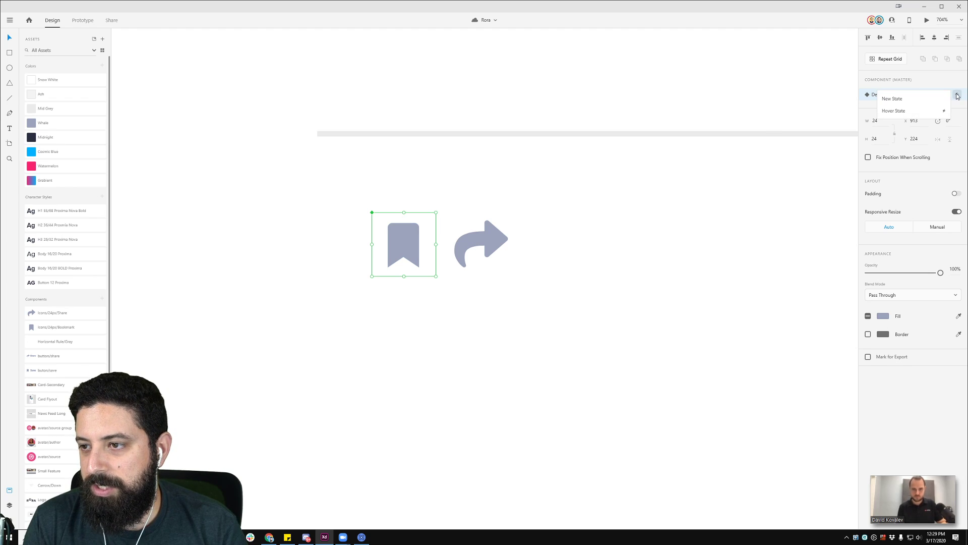
left_click(933, 112)
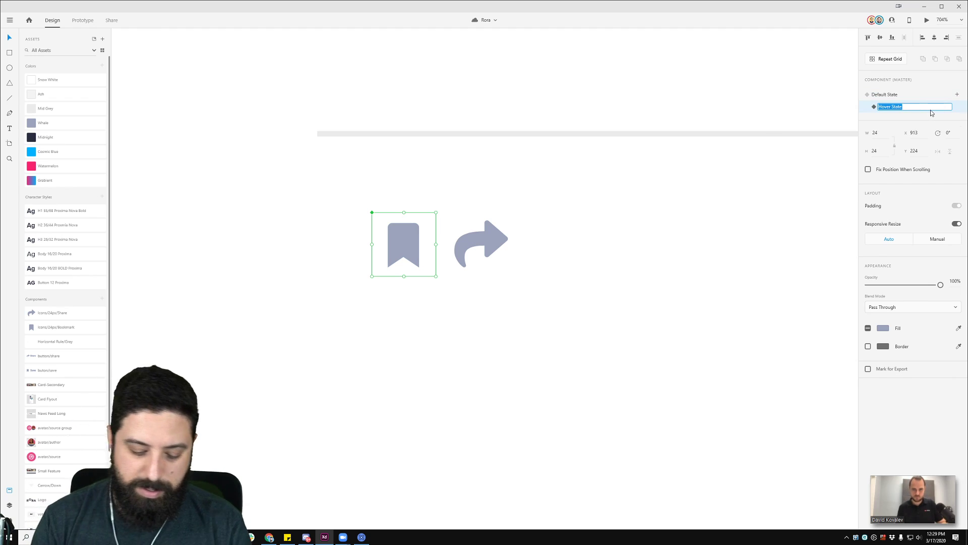
left_click(787, 221)
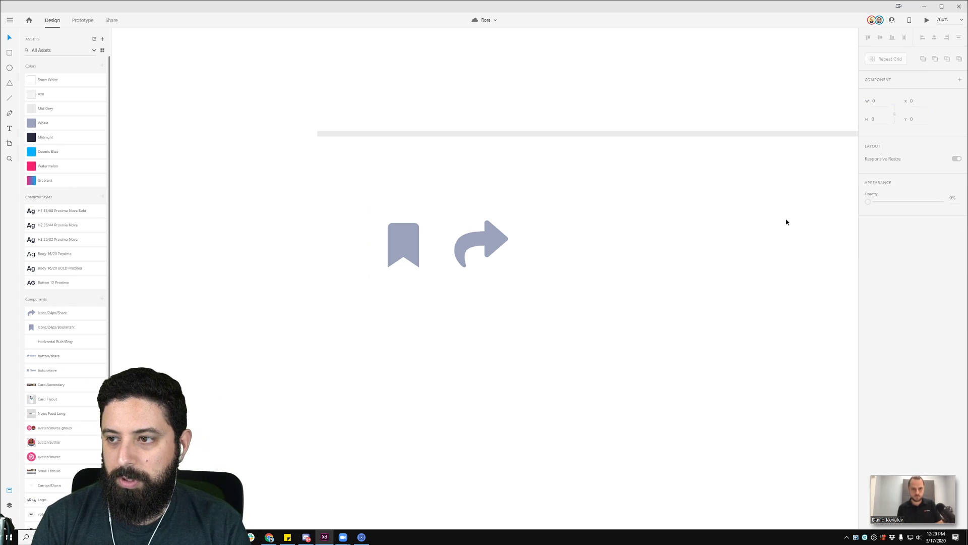
double_click(396, 234)
key("Escape")
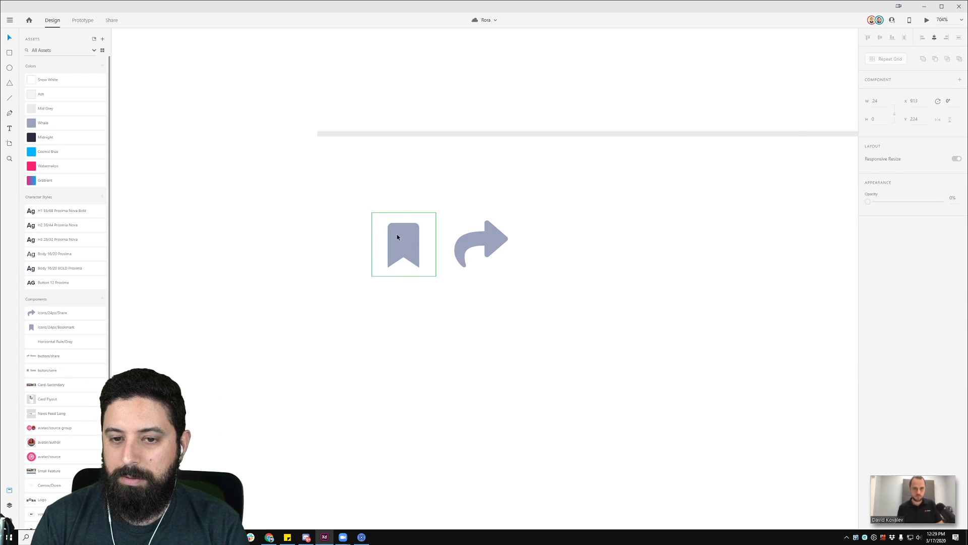
double_click(409, 244)
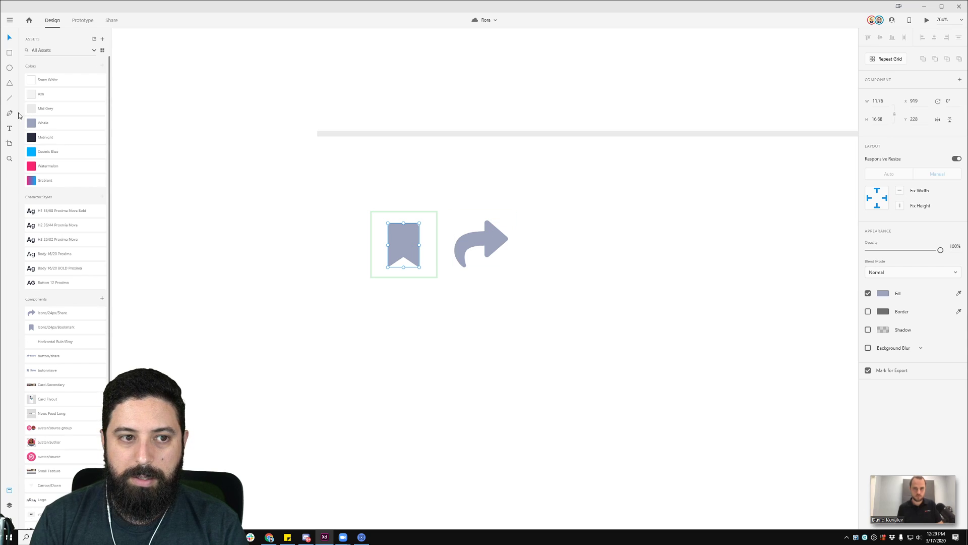
left_click(45, 151)
left_click(336, 188)
- Add a Hover State to the share component with the arrow filled Cosmic Blue
left_click(471, 235)
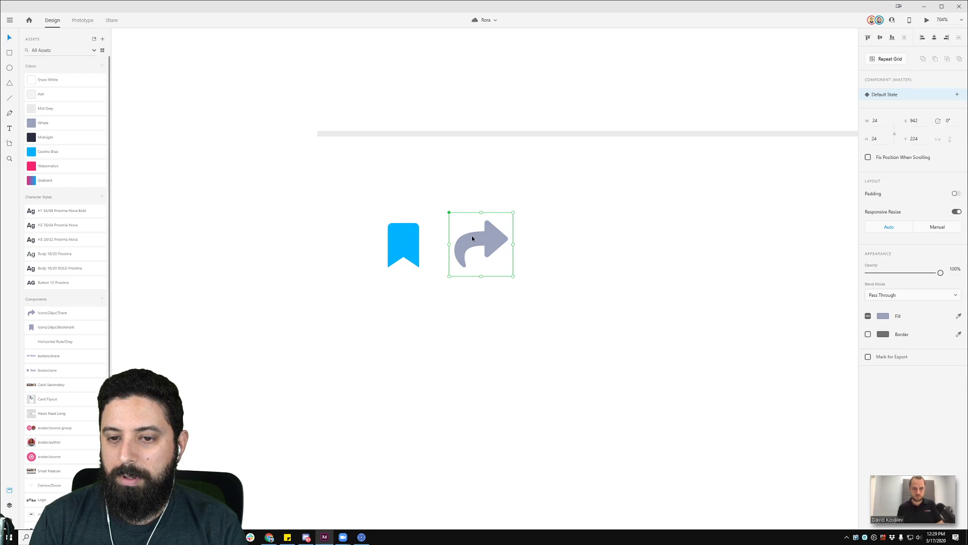
left_click(958, 94)
left_click(918, 111)
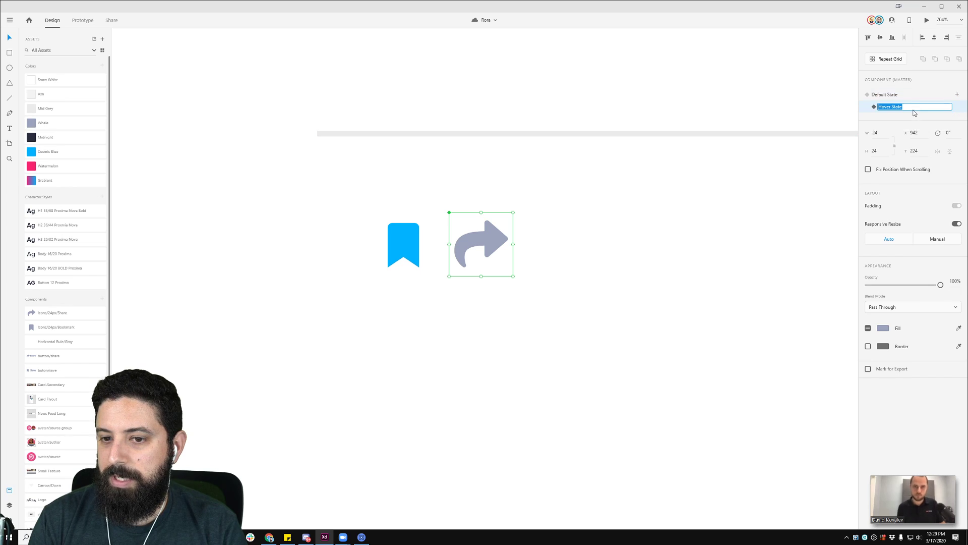
left_click(664, 205)
left_click(499, 242)
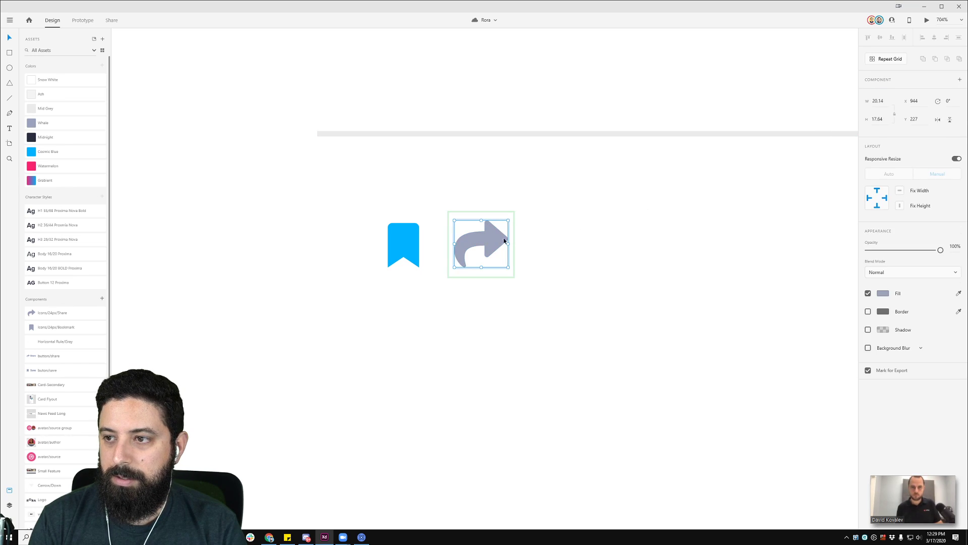
double_click(495, 237)
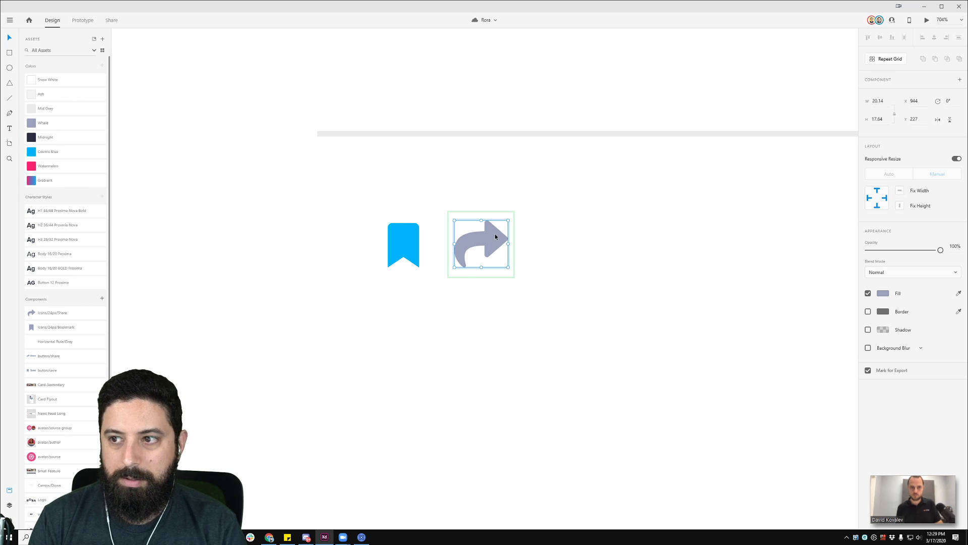
left_click(615, 231)
double_click(501, 231)
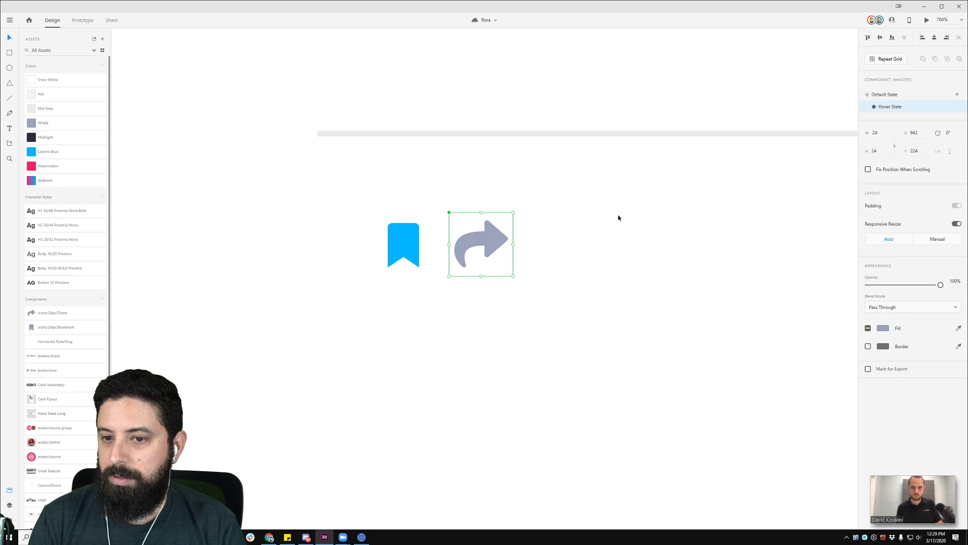
left_click(71, 153)
- Switch both the share and bookmark icons back to their Default State
key("Escape")
left_click(891, 106)
key("Tab")
left_click(884, 95)
- Pan back to the icons and drag the share icon down beneath the bookmark icon
left_click(629, 235)
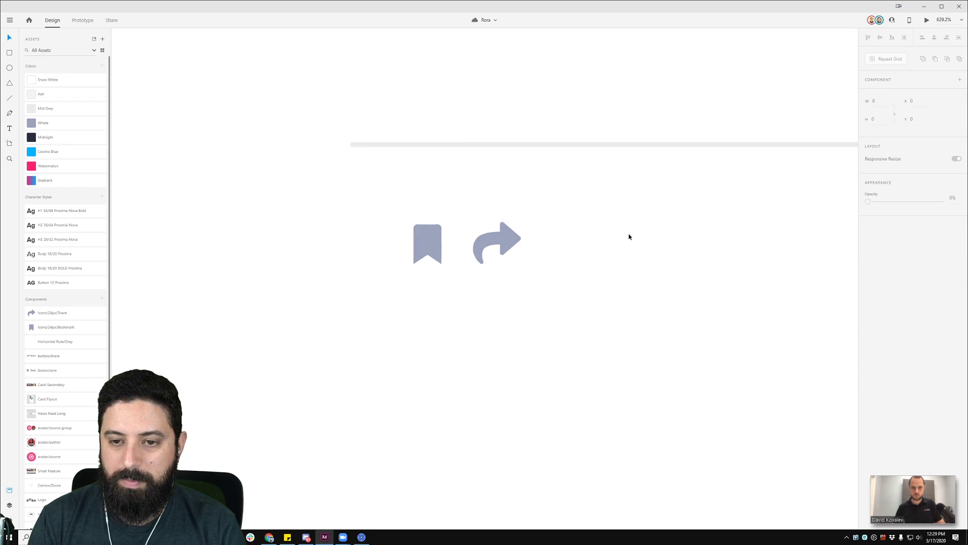
scroll(629, 235, "down", 5)
scroll(717, 179, "right", 10)
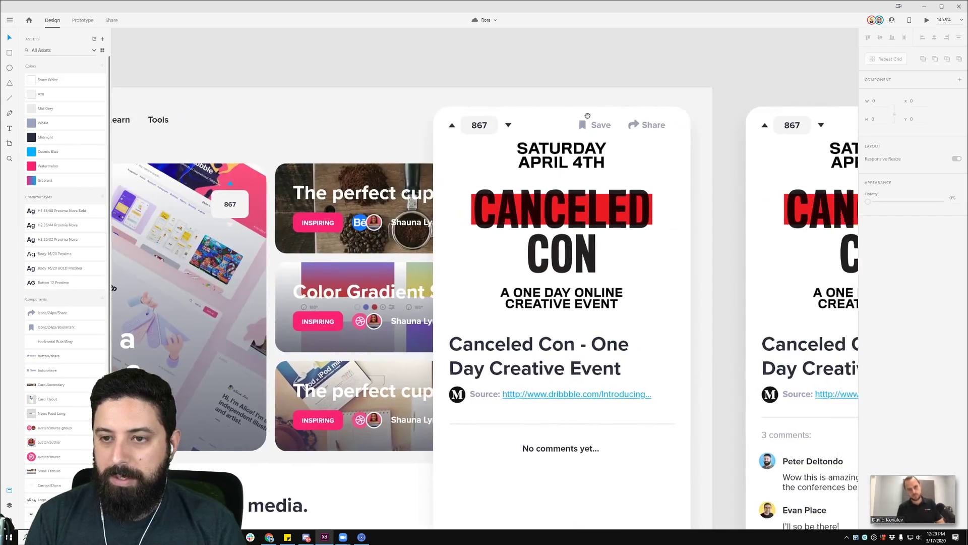
scroll(588, 116, "right", 3)
left_click(411, 120)
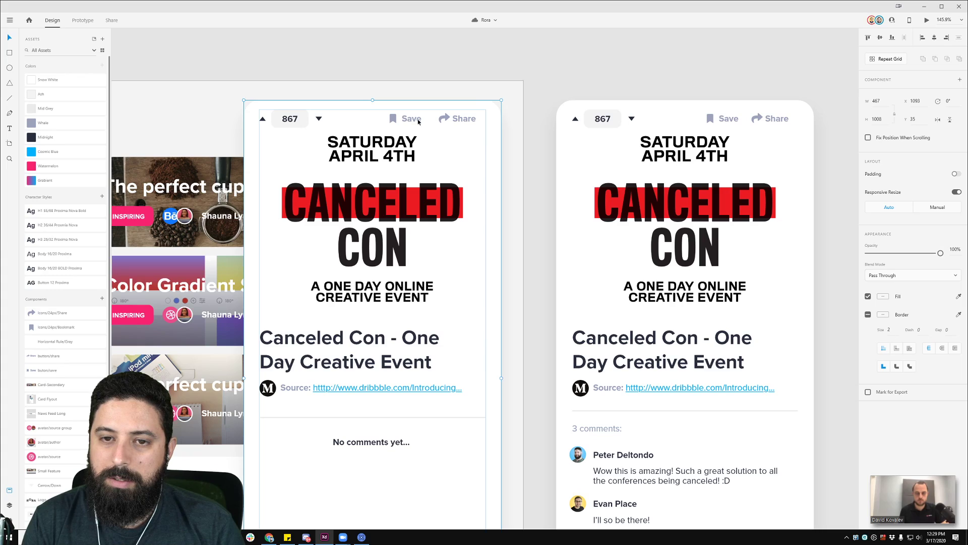
scroll(354, 111, "left", 5)
scroll(353, 111, "up", 5)
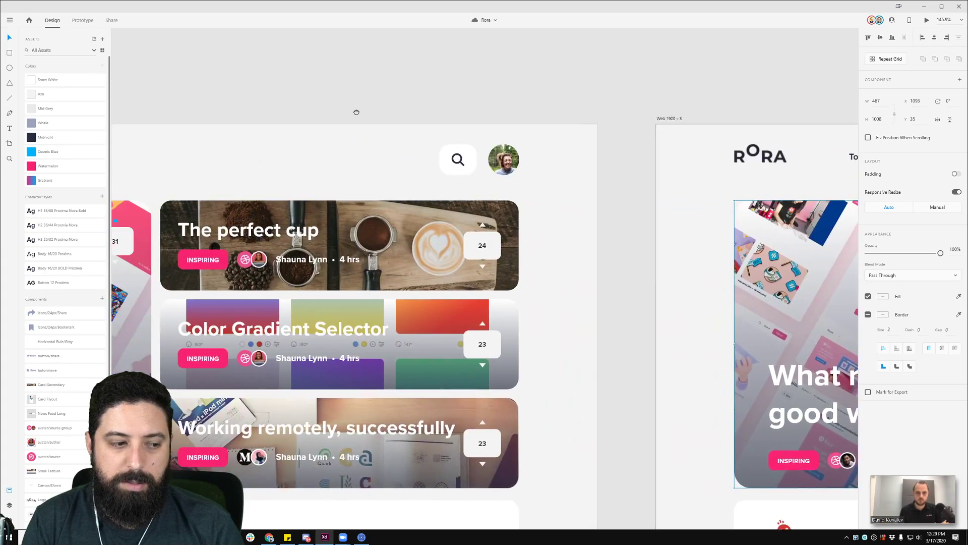
scroll(354, 111, "left", 5)
scroll(573, 96, "right", 10)
scroll(687, 99, "left", 7)
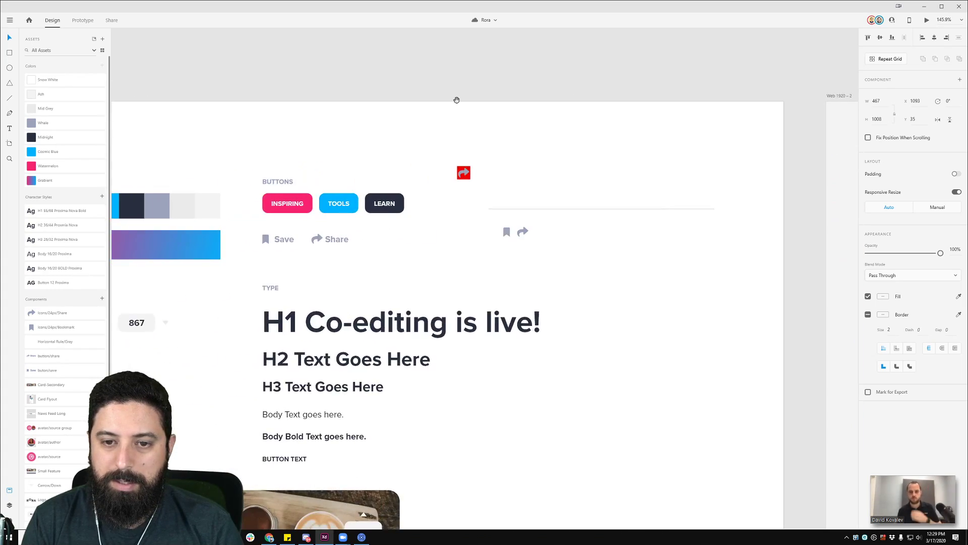
scroll(554, 229, "up", 5)
left_click(465, 241)
left_click_drag(467, 242, 421, 291)
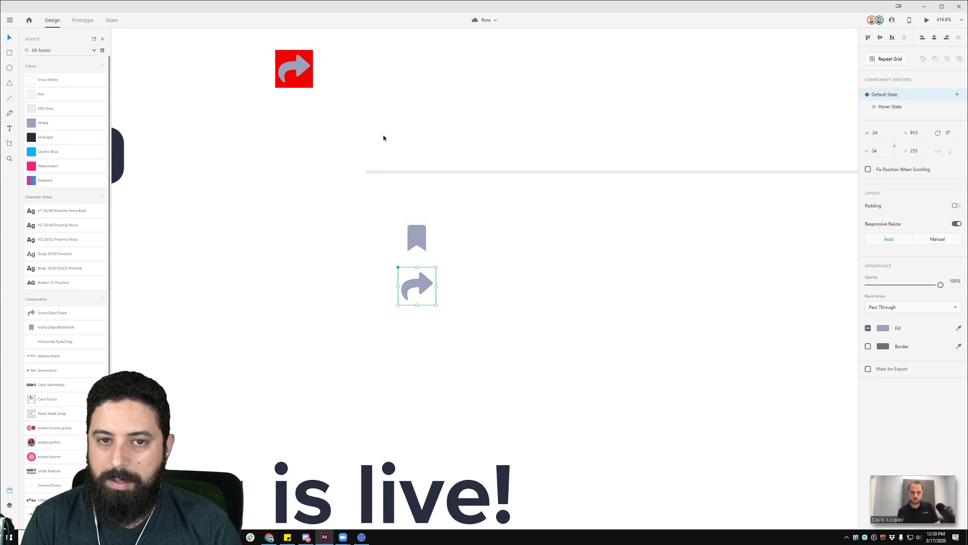
left_click(419, 243)
left_click_drag(420, 237, 543, 116)
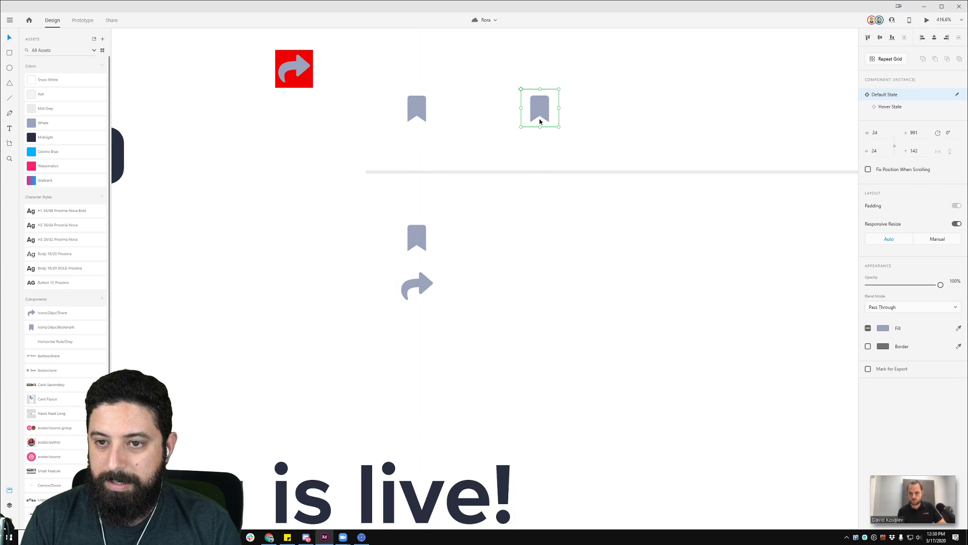
left_click_drag(50, 328, 537, 110)
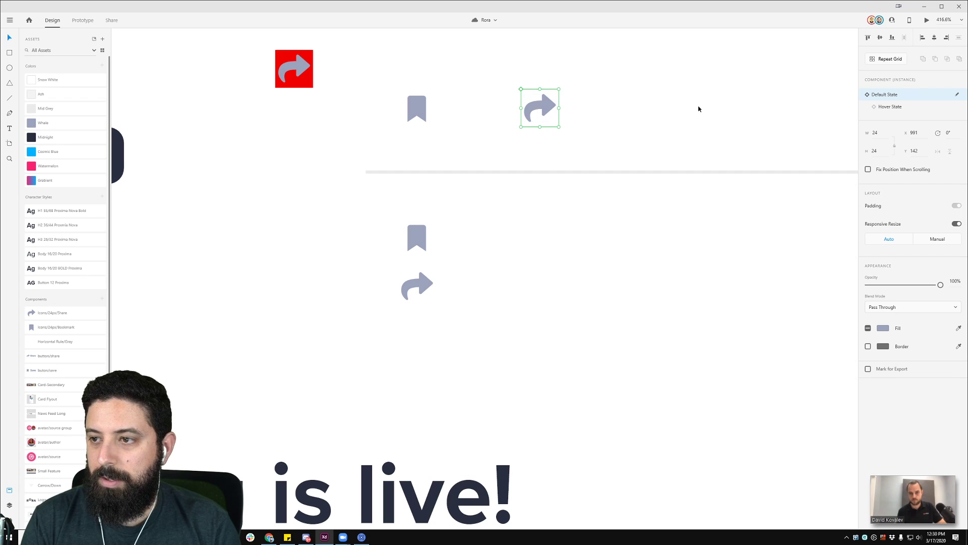
key("ctrl+z")
left_click(613, 109)
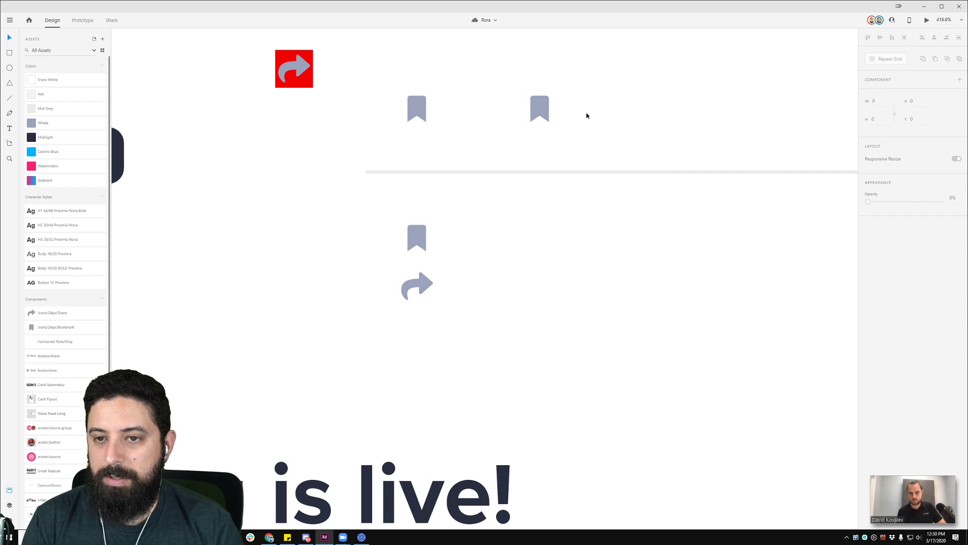
left_click(544, 118)
left_click_drag(618, 122, 415, 185)
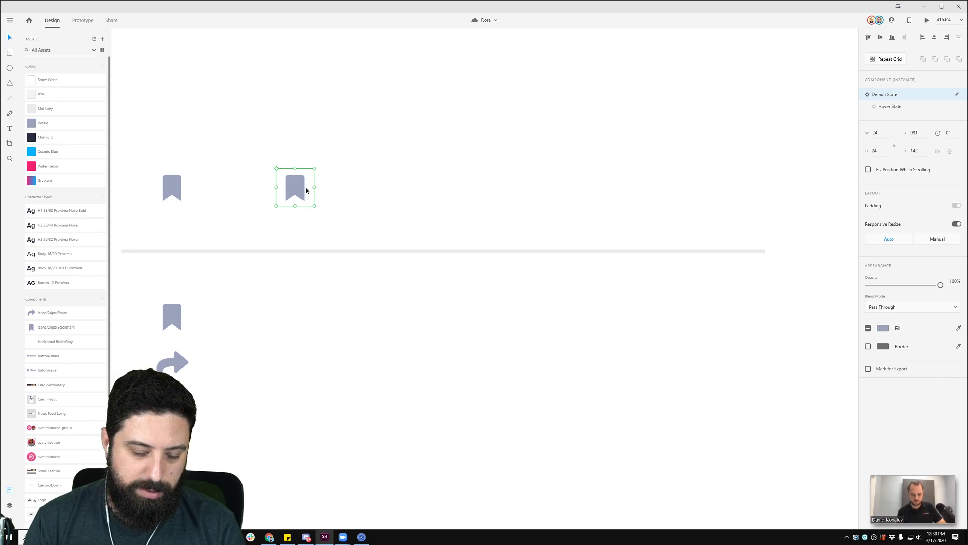
- Add a left-aligned 'Bookmark' text label just right of the bookmark icon
key("t")
left_click(328, 187)
type("asdasd")
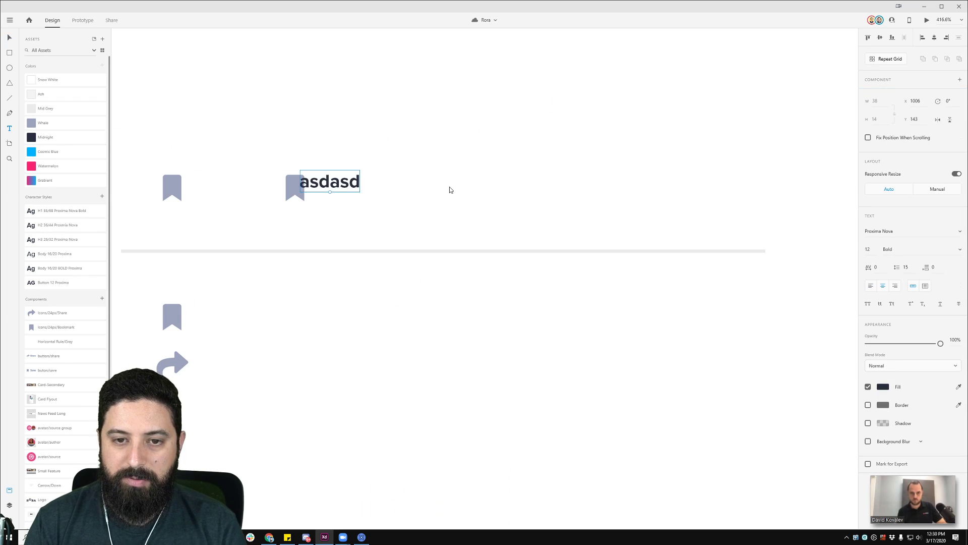
left_click(347, 190)
key("ctrl+a")
key("Escape")
key("ctrl+shift+l")
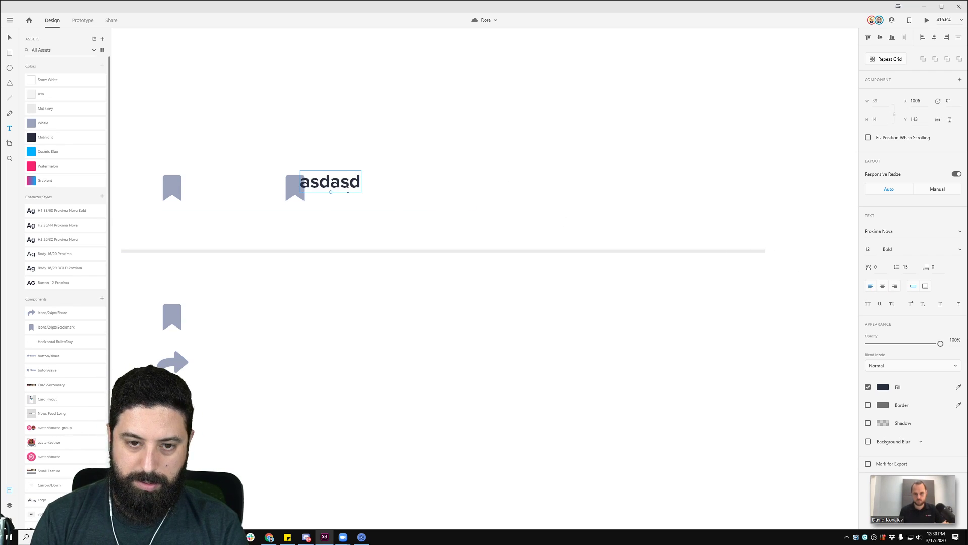
double_click(346, 186)
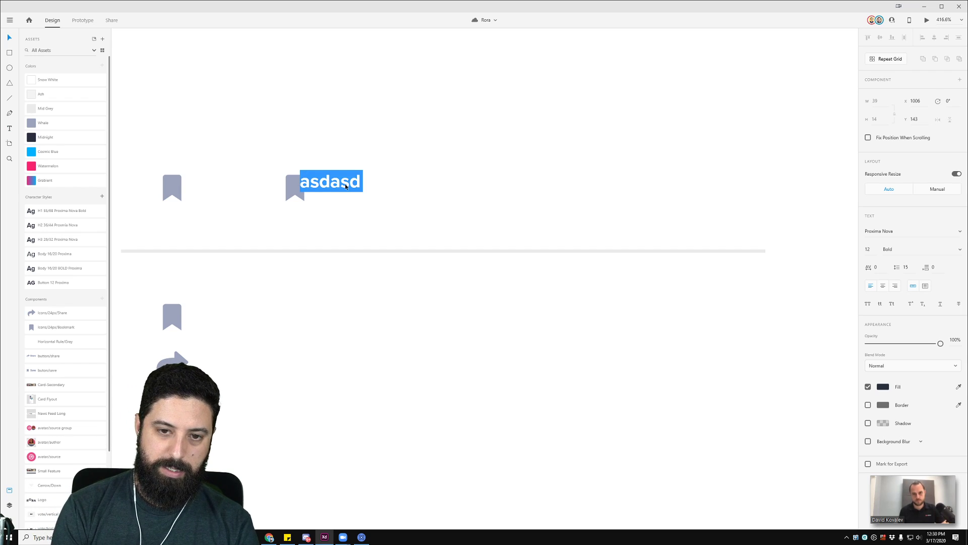
type("Boom")
key("BackSpace")
type("k")
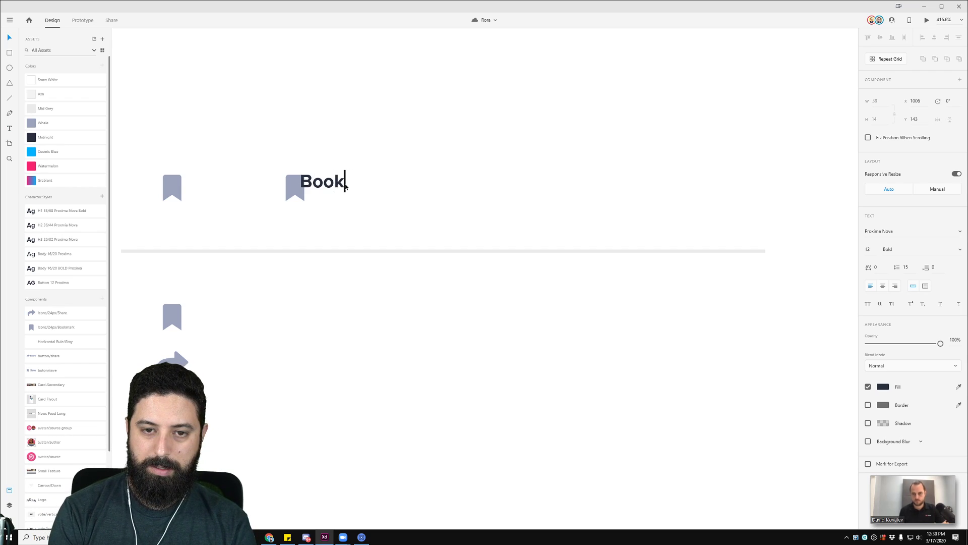
type("mark")
key("Escape")
left_click_drag(364, 194, 380, 196)
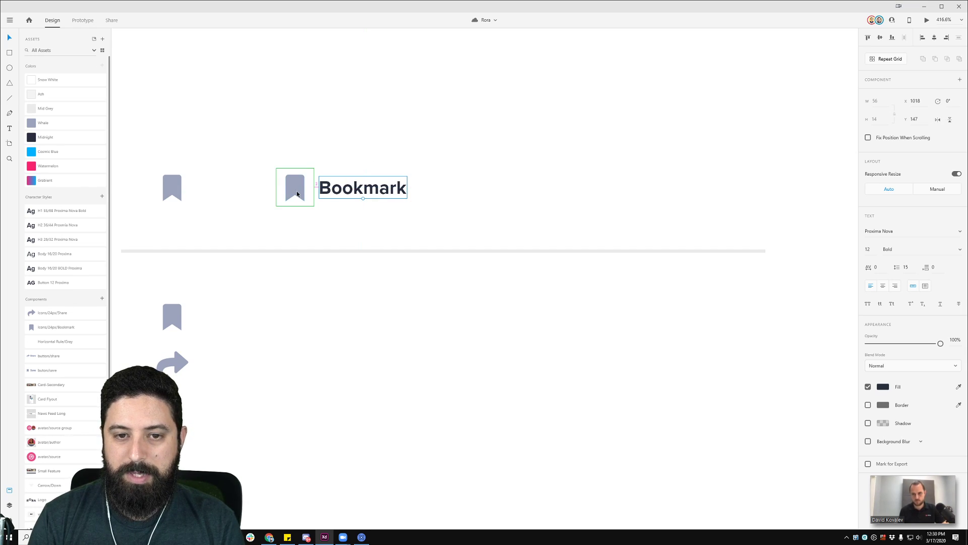
key("Right")
key("Right")
key("Right")
key("Right")
key("Right")
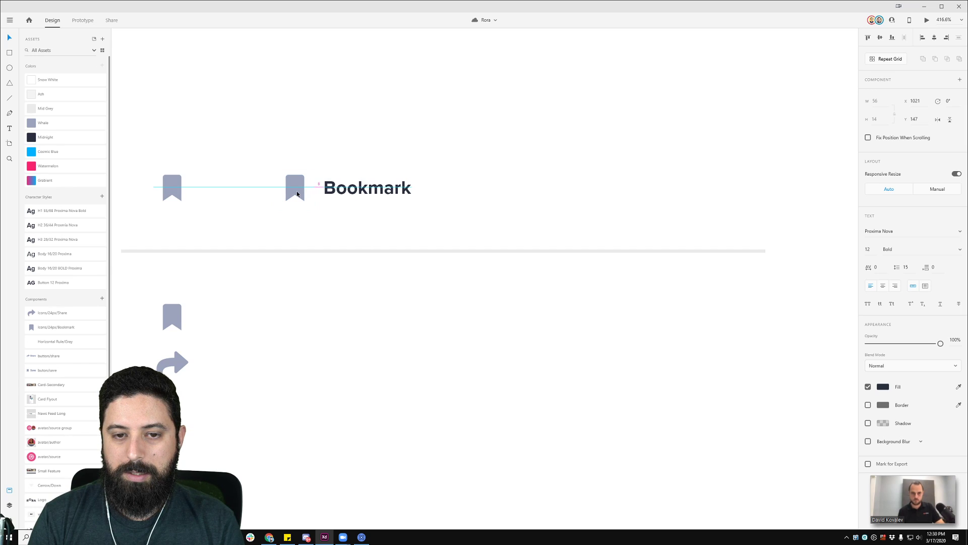
- Style the label with Button 12 Proxima and the Whale colour, then select it with the icon
left_click(297, 194, "shift")
left_click(335, 152)
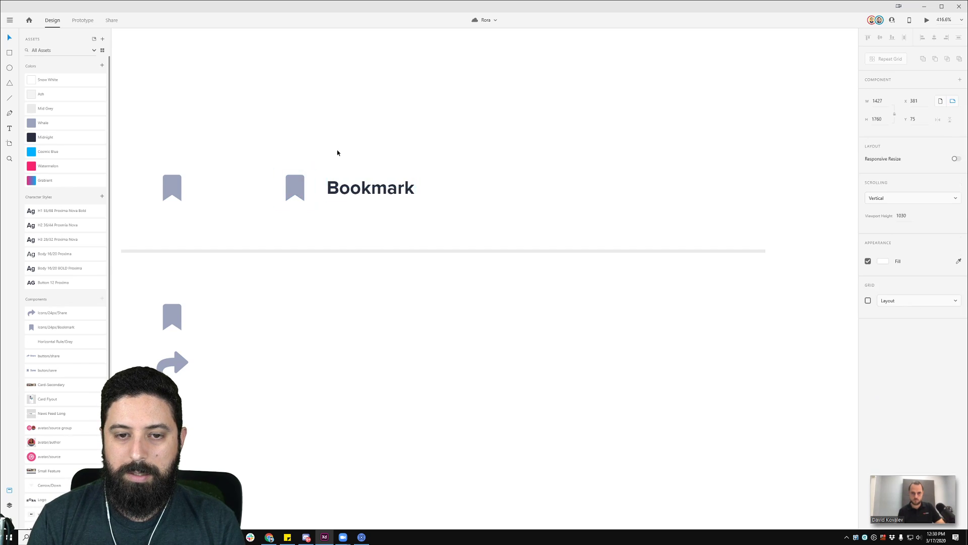
scroll(335, 151, "down", 3)
left_click(354, 169)
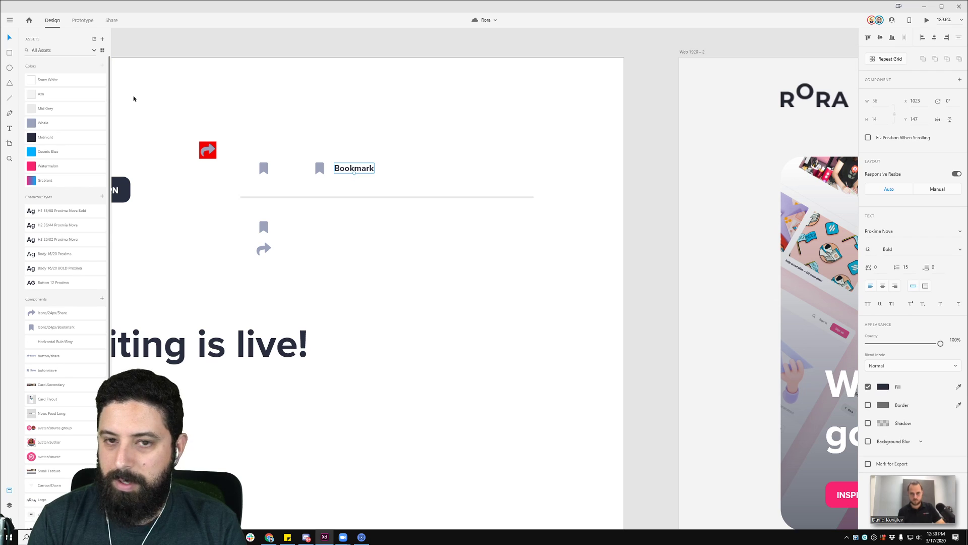
left_click(62, 286)
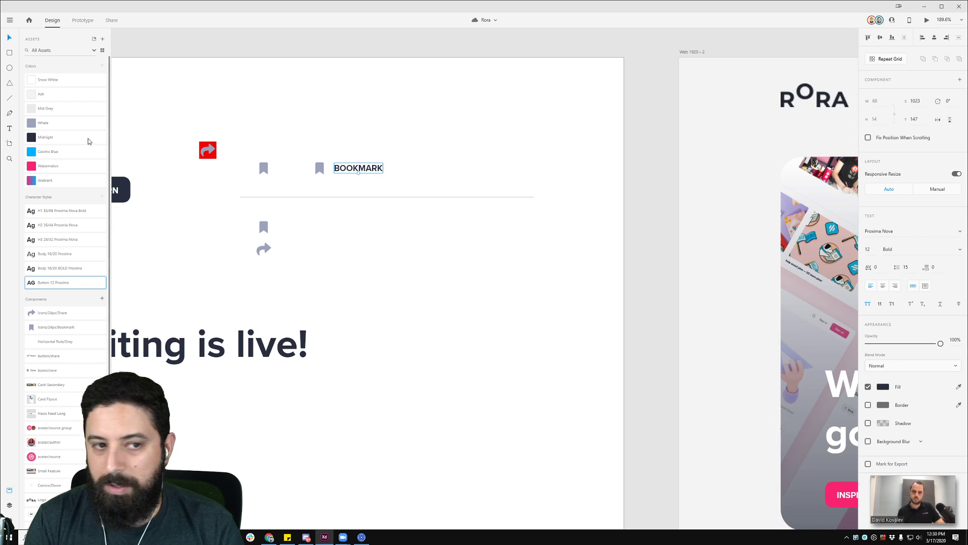
left_click(60, 123)
left_click(447, 116)
left_click_drag(303, 145, 454, 189)
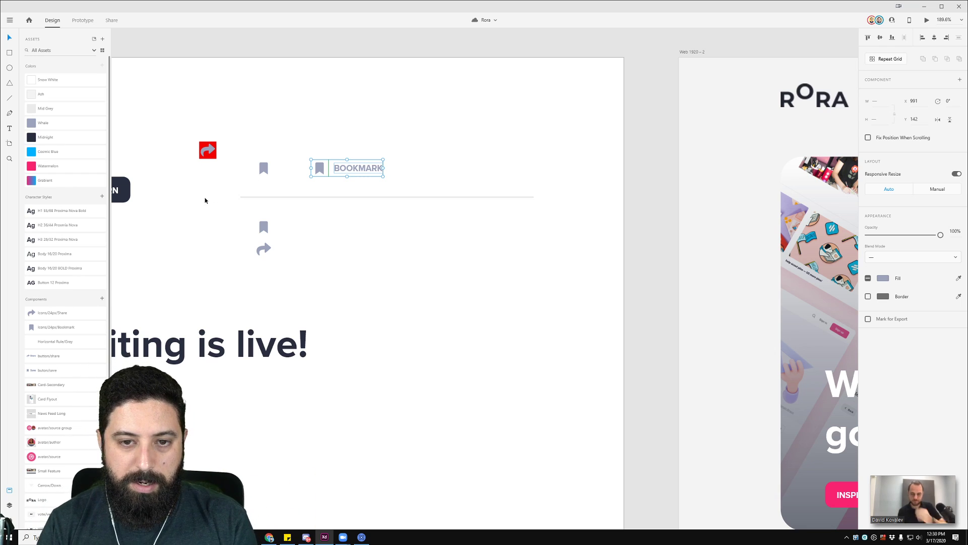
- Make the icon and label a component named 'Icon and Text 24px'
left_click(102, 298)
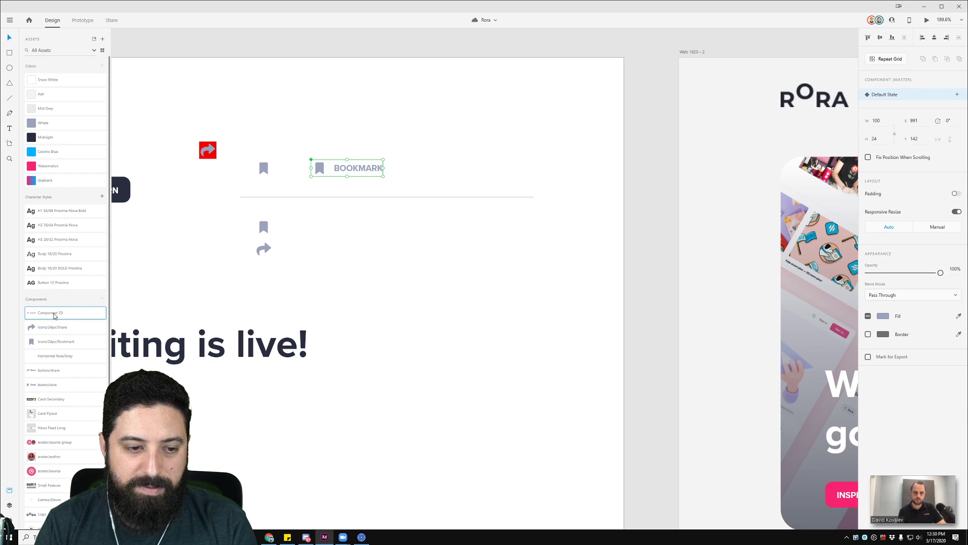
double_click(52, 316)
type("Ico")
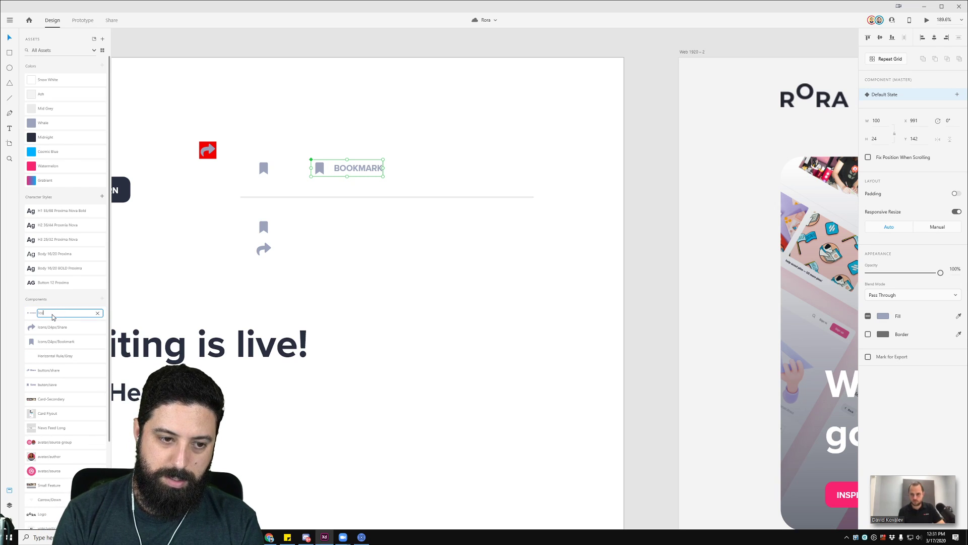
type("n and ")
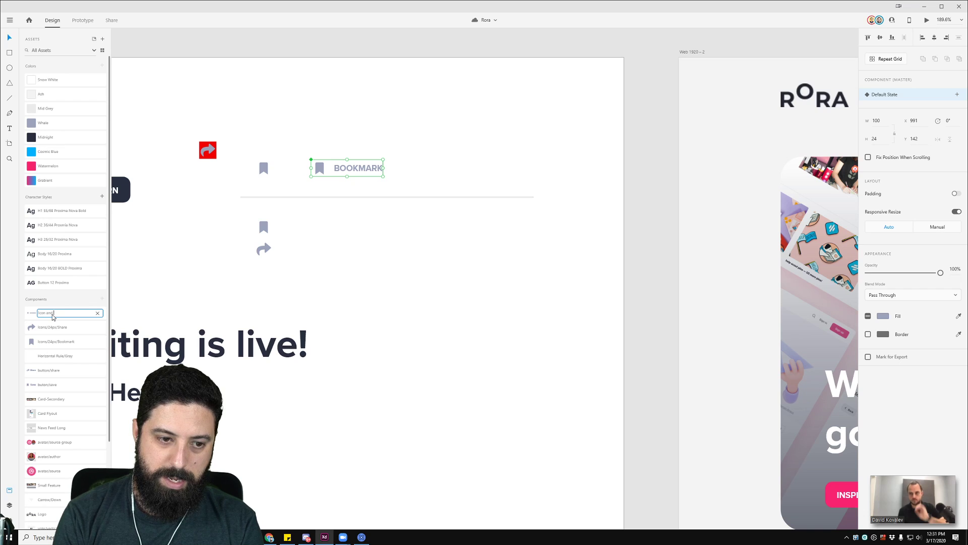
type("Text 24px")
key("Return")
- Delete the event card's Save and Share buttons and place an Icon and Text 24px instance there
left_click(485, 127)
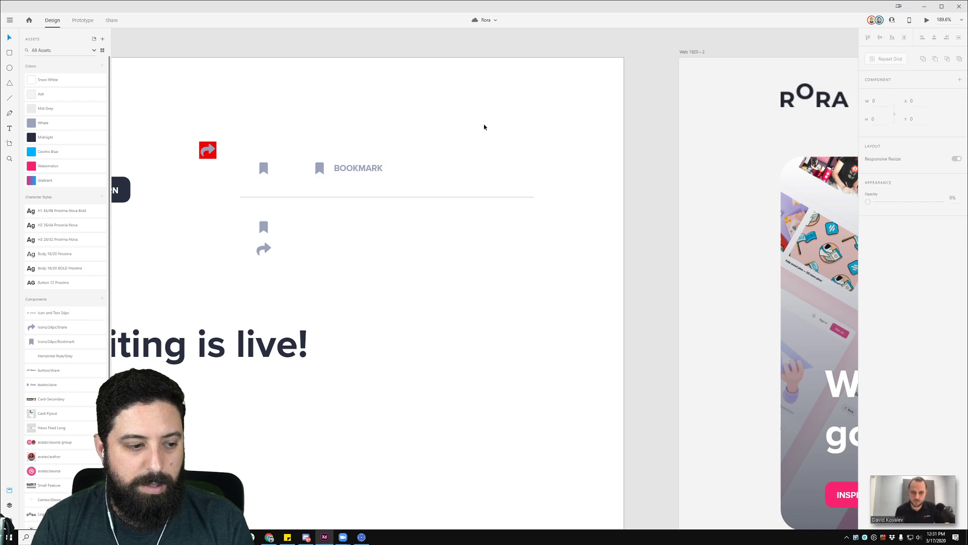
scroll(506, 131, "down", 5)
scroll(492, 74, "right", 10)
key("ctrl+shift+k")
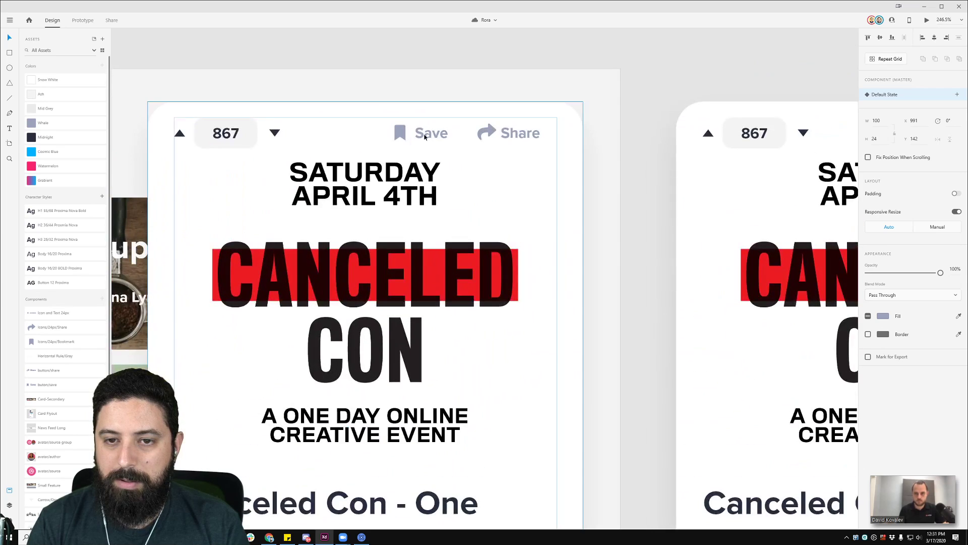
left_click(425, 136)
double_click(425, 136)
left_click(521, 139, "shift")
key("Delete")
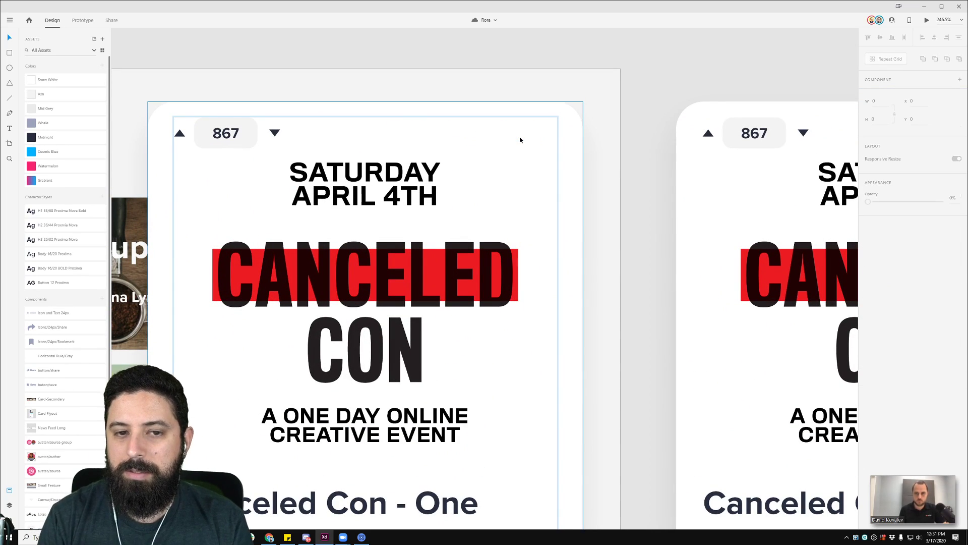
left_click_drag(48, 312, 390, 139)
scroll(418, 159, "down", 5)
scroll(443, 147, "up", 8)
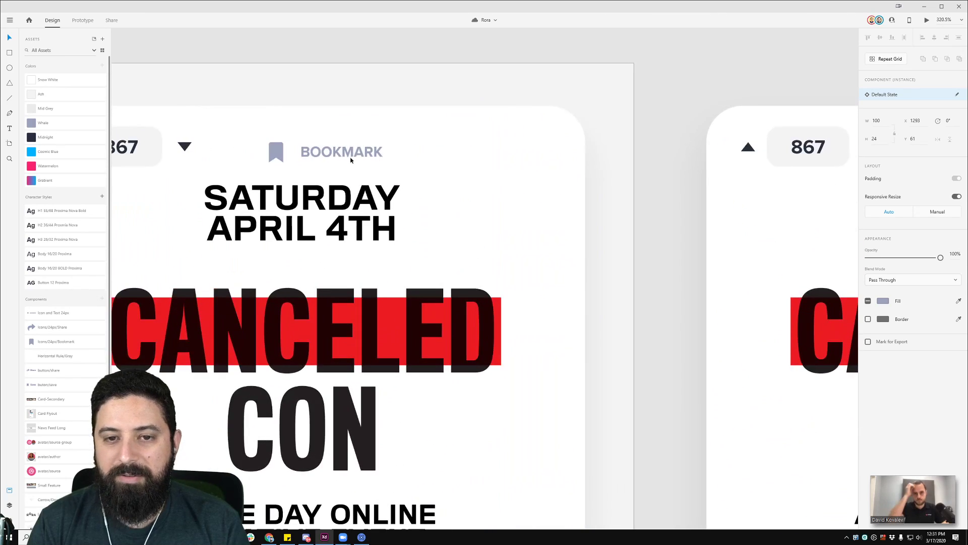
- Change the placed instance's BOOKMARK label to SAVE
double_click(352, 161)
double_click(348, 156)
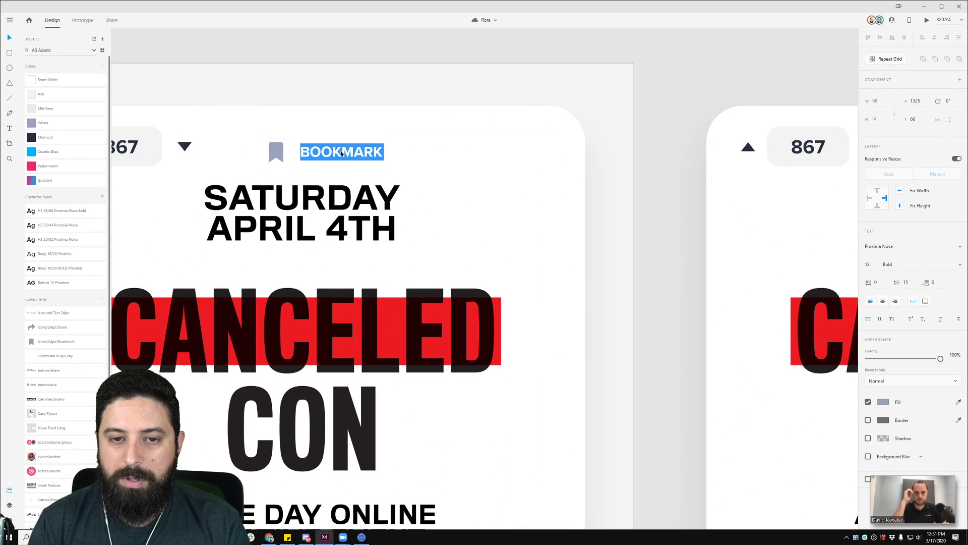
key("BackSpace")
type("SAVE")
key("Escape")
key("Escape")
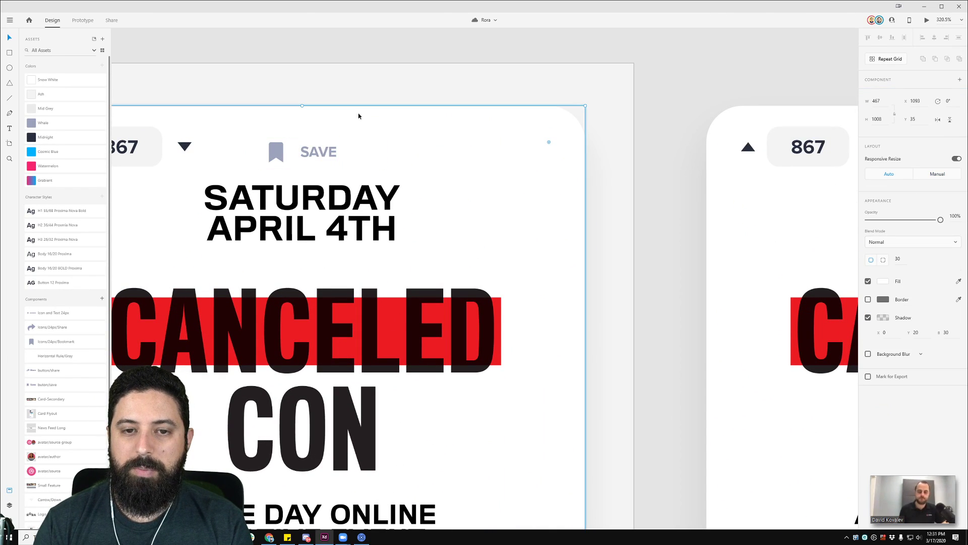
double_click(305, 154)
- Add a second Icon and Text 24px instance beside it labelled SHARE
left_click_drag(61, 314, 457, 154)
double_click(456, 154)
type("SHARE")
key("Escape")
- Move the SAVE and SHARE pair toward the card's right edge and nudge it left into place
left_click(469, 149)
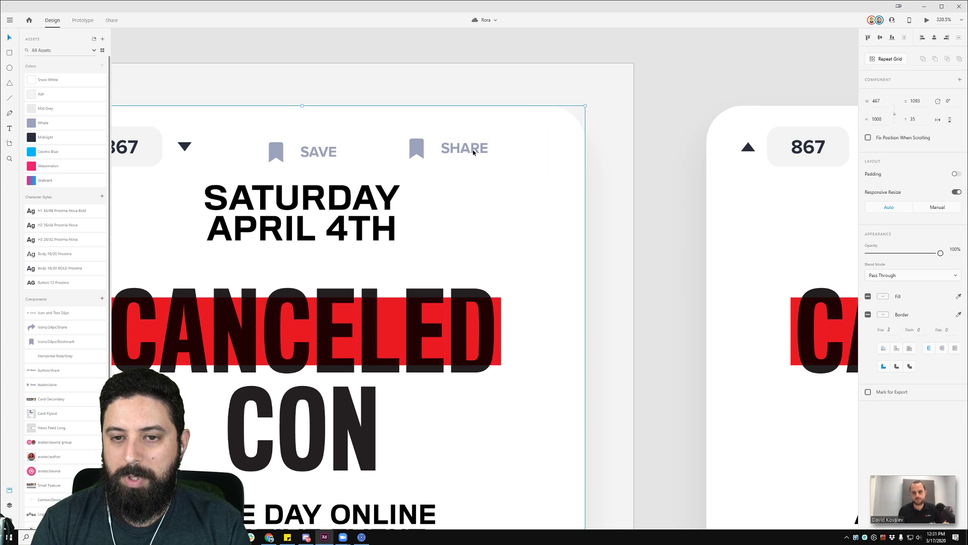
double_click(465, 150)
left_click(302, 151, "shift")
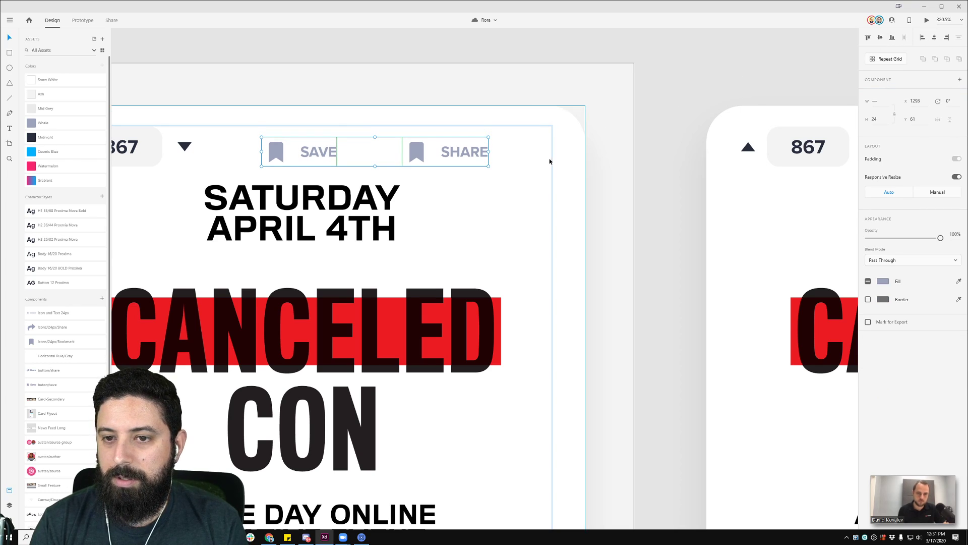
left_click_drag(447, 150, 510, 145)
key("Left")
key("Left")
key("Left")
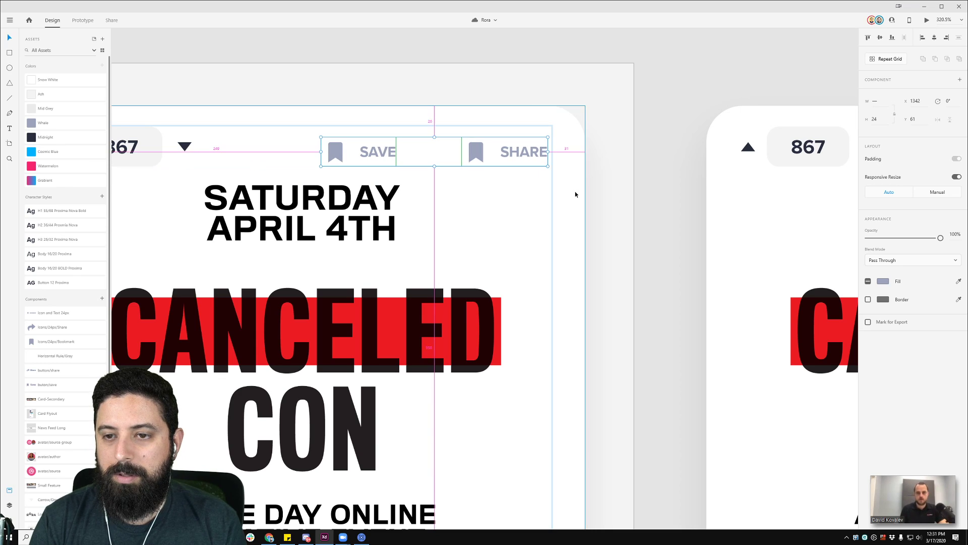
key("Left")
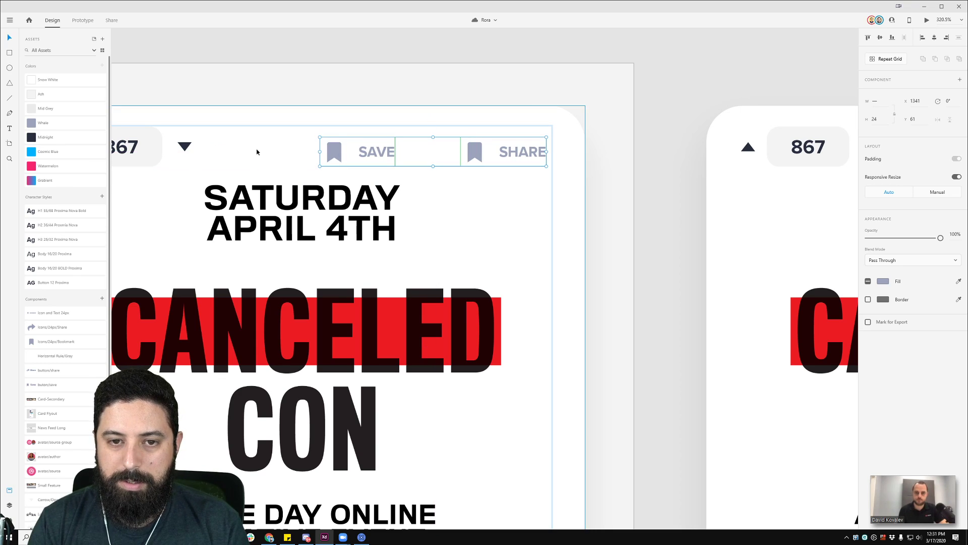
key("Escape")
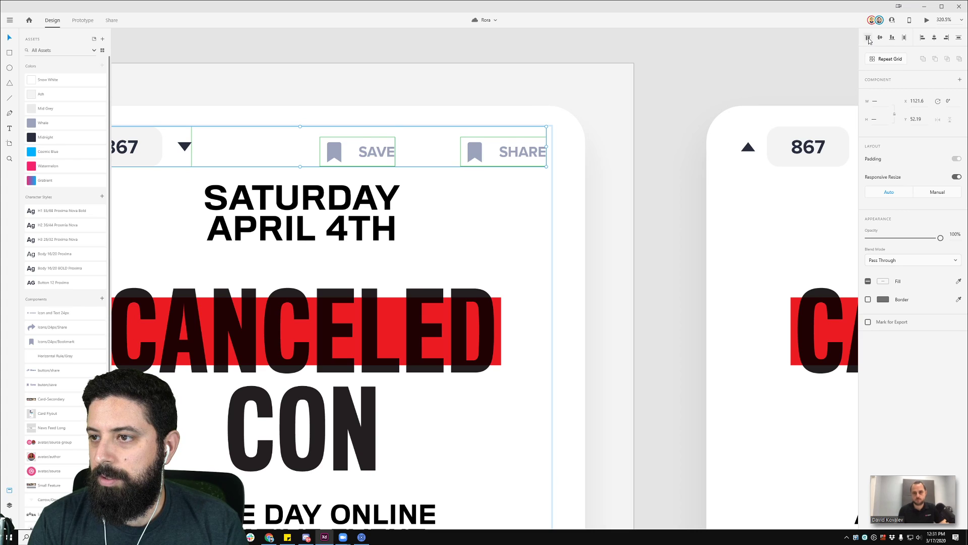
- Align the button row with the 867 counter, try swapping in the share icon, then remove SAVE and SHARE
left_click(868, 38)
left_click(520, 149)
double_click(519, 149)
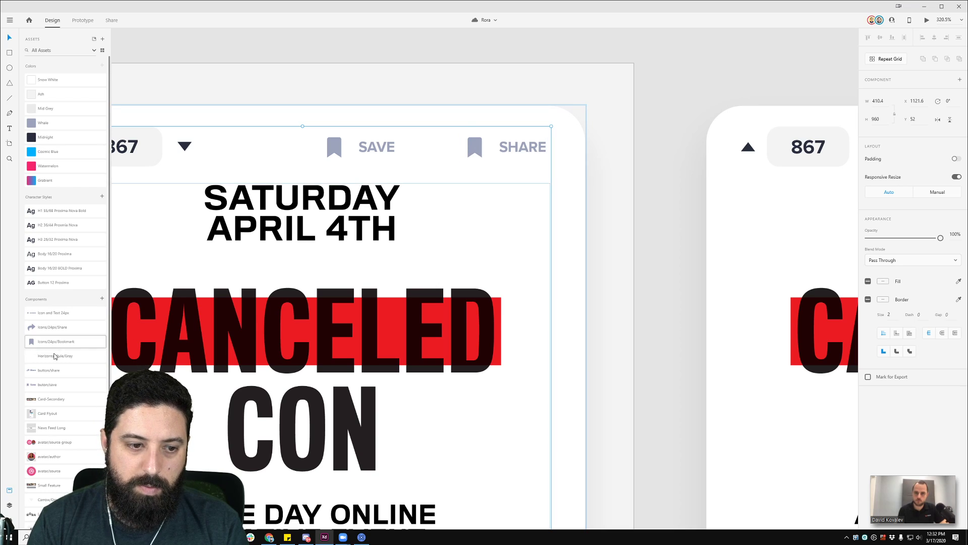
left_click_drag(131, 308, 476, 146)
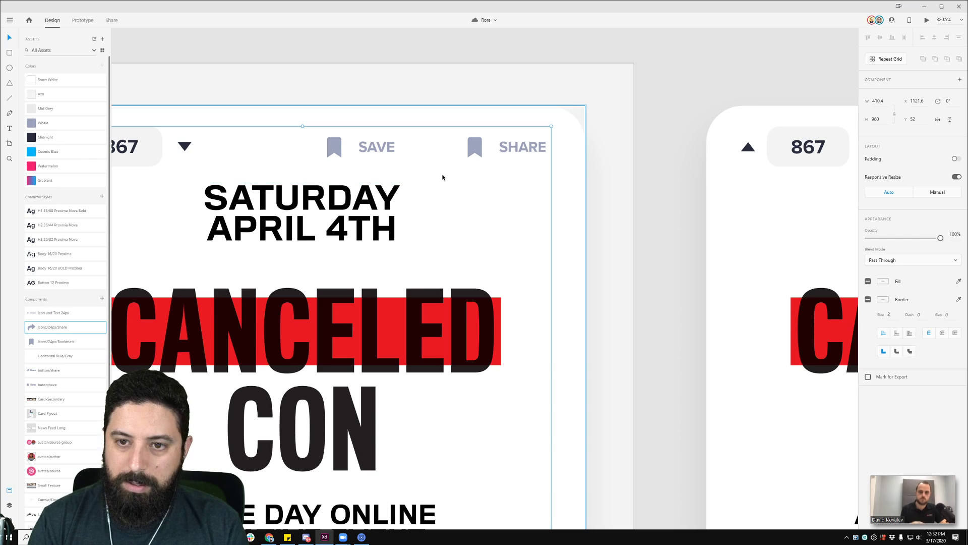
double_click(476, 145)
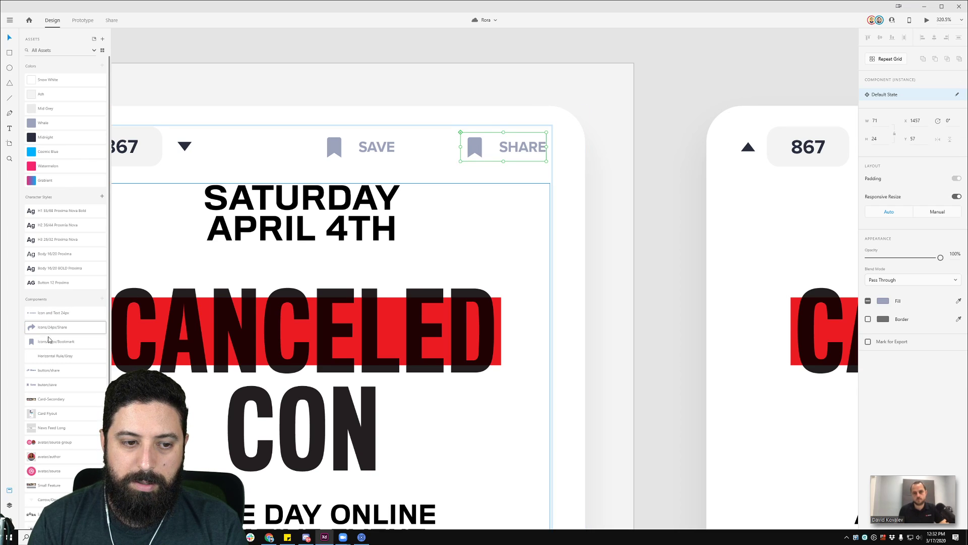
left_click_drag(51, 327, 477, 150)
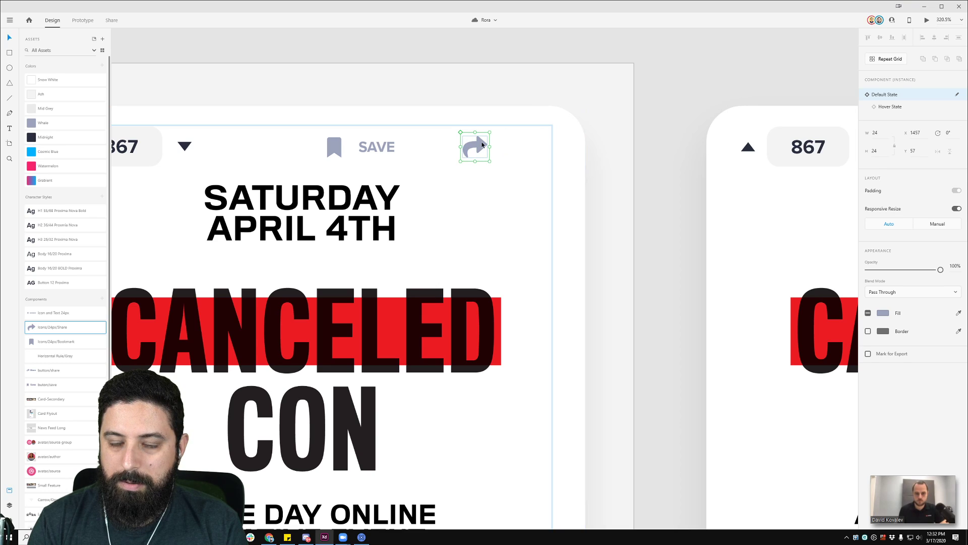
key("ctrl+z")
left_click_drag(49, 332, 477, 151)
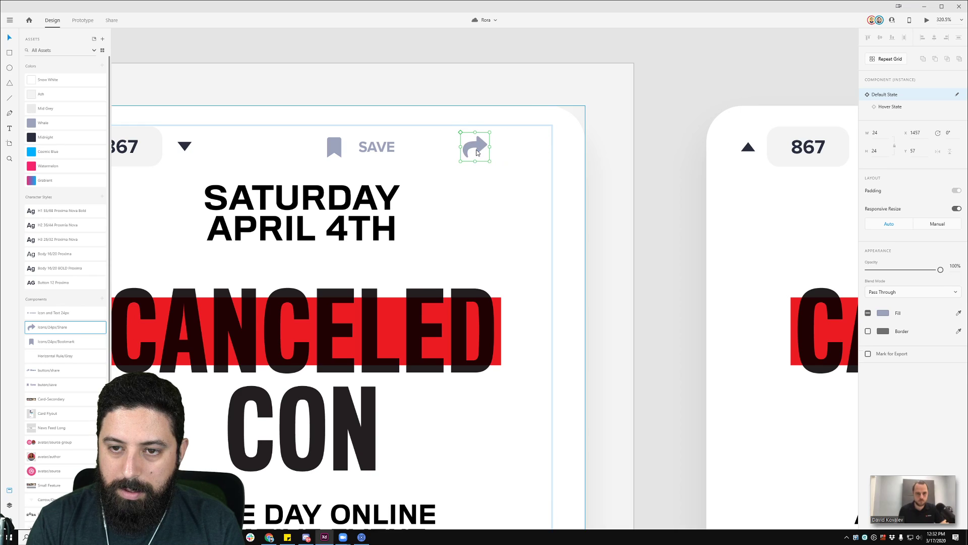
key("ctrl+z")
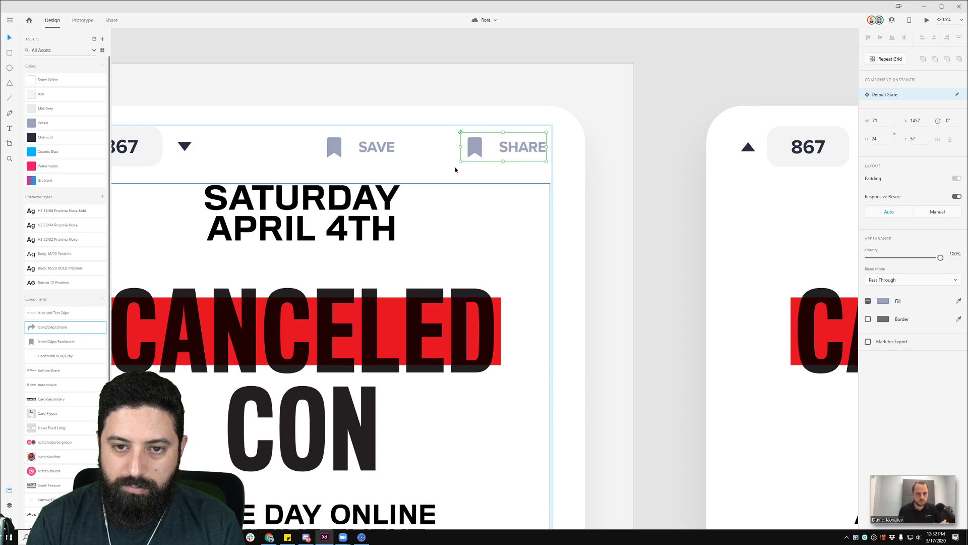
left_click_drag(45, 327, 476, 144)
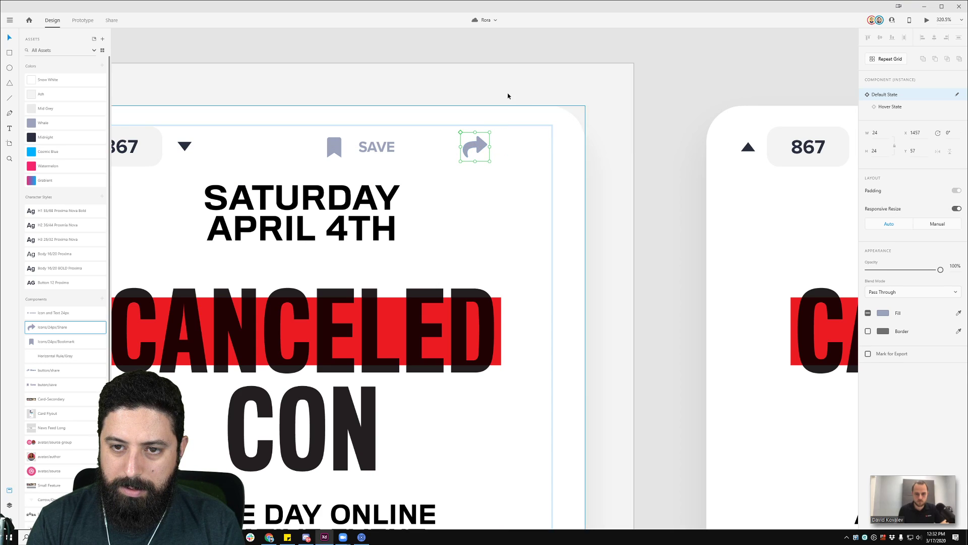
key("ctrl+z")
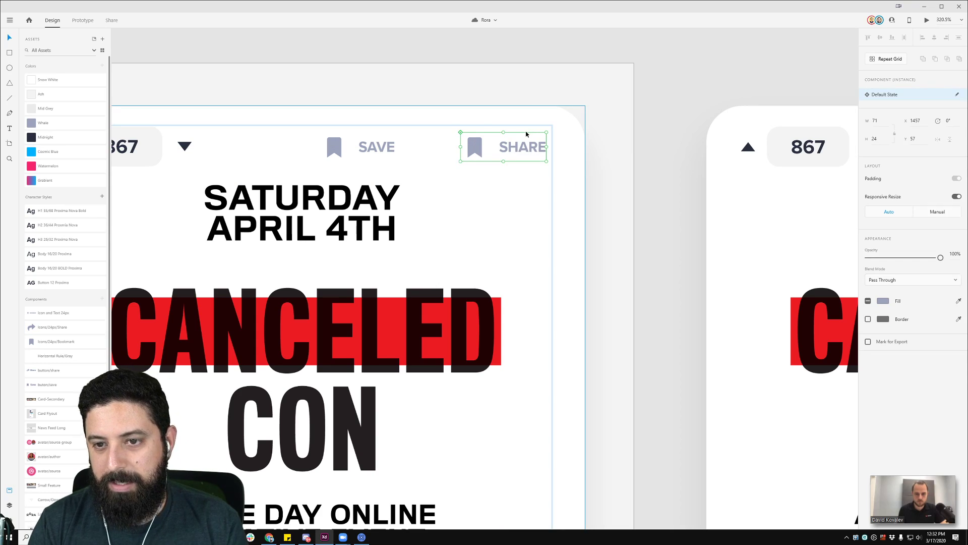
key("ctrl+z")
key("ctrl+z")
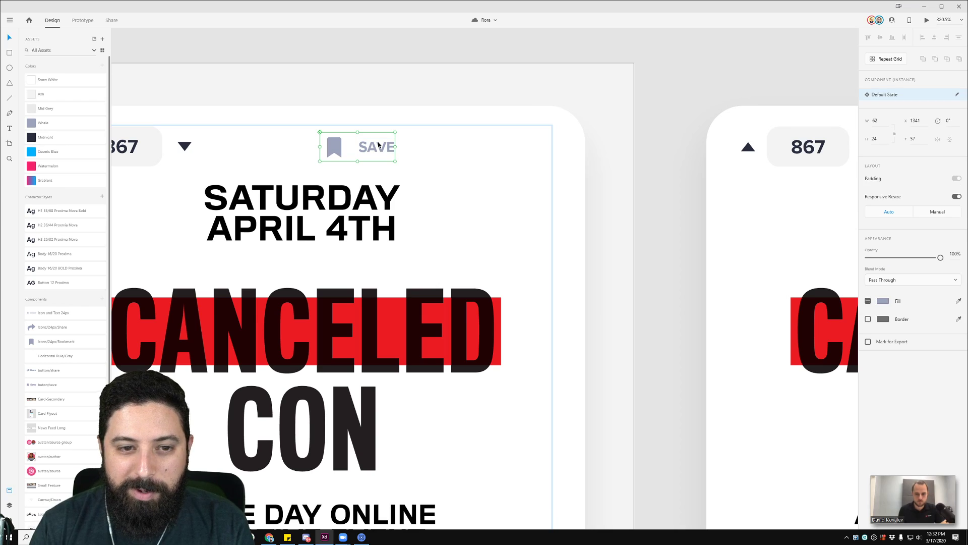
key("ctrl+z")
- Place standalone share and bookmark icon instances side by side in the card header
left_click_drag(42, 331, 353, 147)
left_click_drag(39, 343, 441, 148)
mouse_move(41, 316)
left_mouse_down()
mouse_move(353, 156)
mouse_move(43, 309)
left_mouse_up()
mouse_move(446, 150)
left_mouse_down()
mouse_move(301, 150)
mouse_move(457, 151)
mouse_move(429, 151)
left_mouse_up()
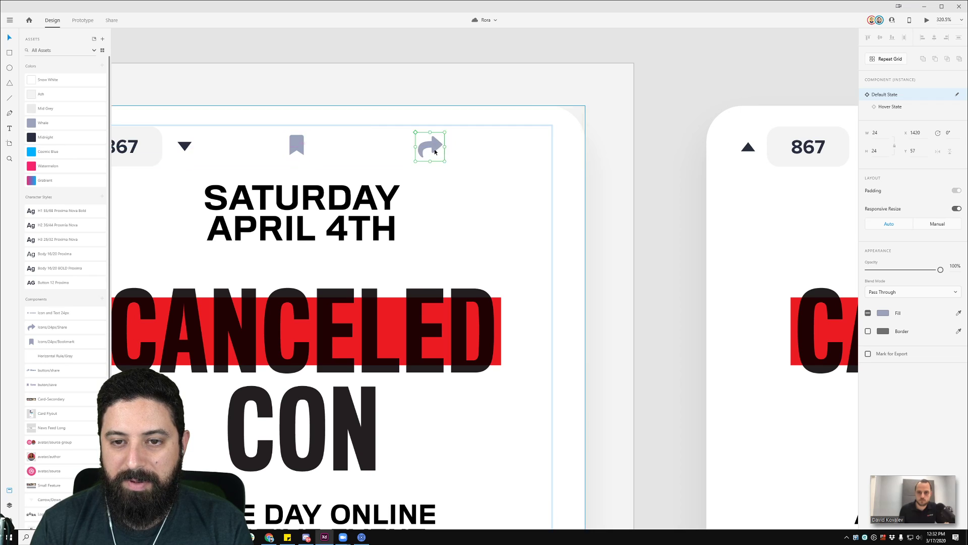
- Add a 'Share' text label beside the share icon in Button 12 Proxima style and Whale colour
key("t")
left_click(462, 146)
type("S")
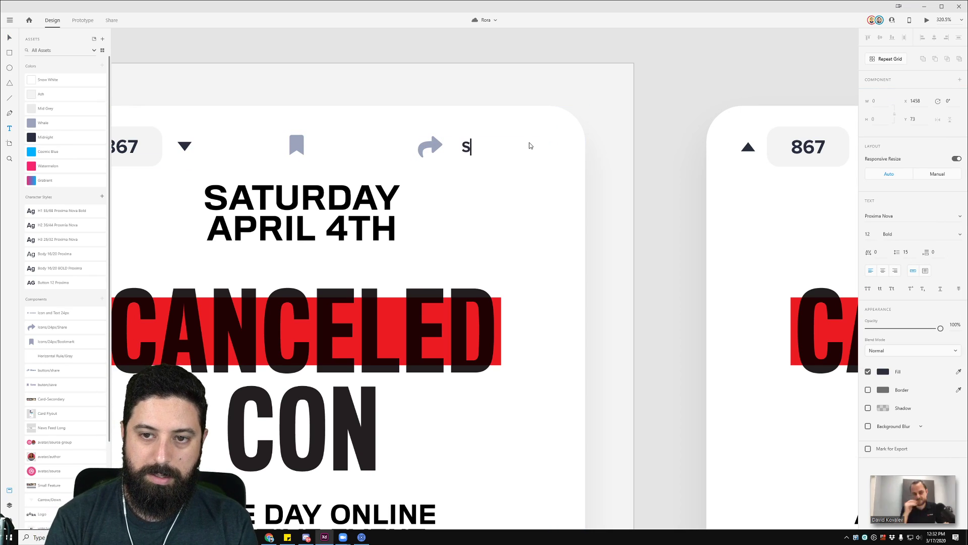
type("hare")
key("Escape")
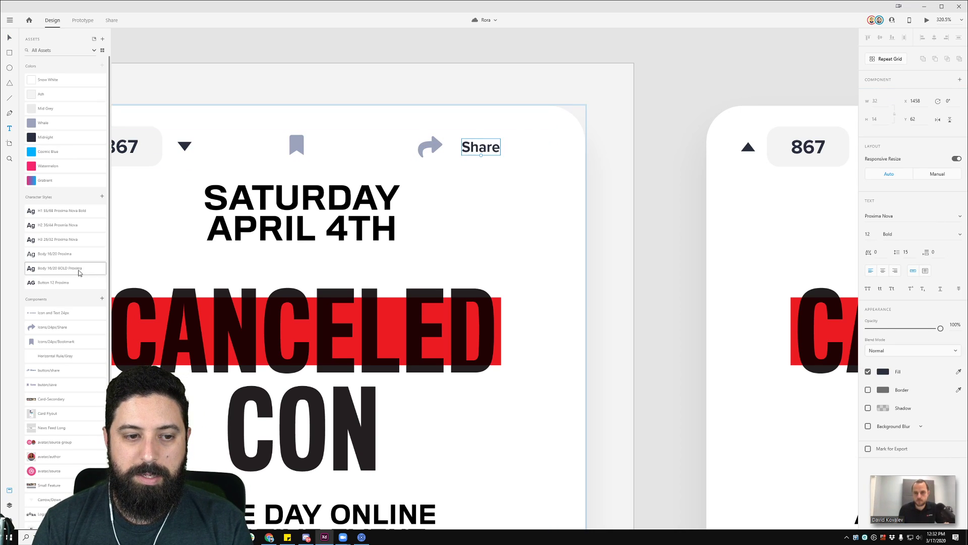
left_click(63, 282)
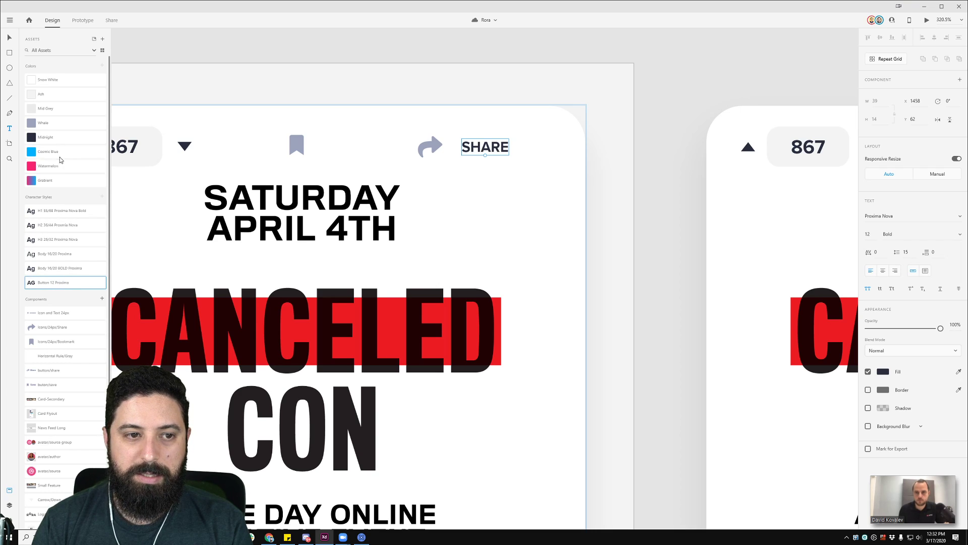
left_click(46, 122)
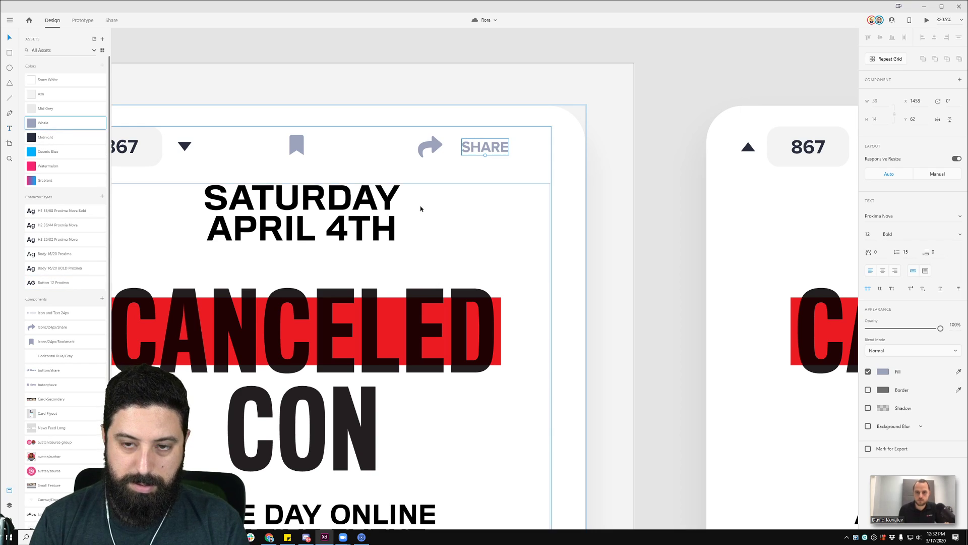
- Line the SHARE label up with the icon and select both icon and label
key("Escape")
left_click_drag(473, 147, 420, 152)
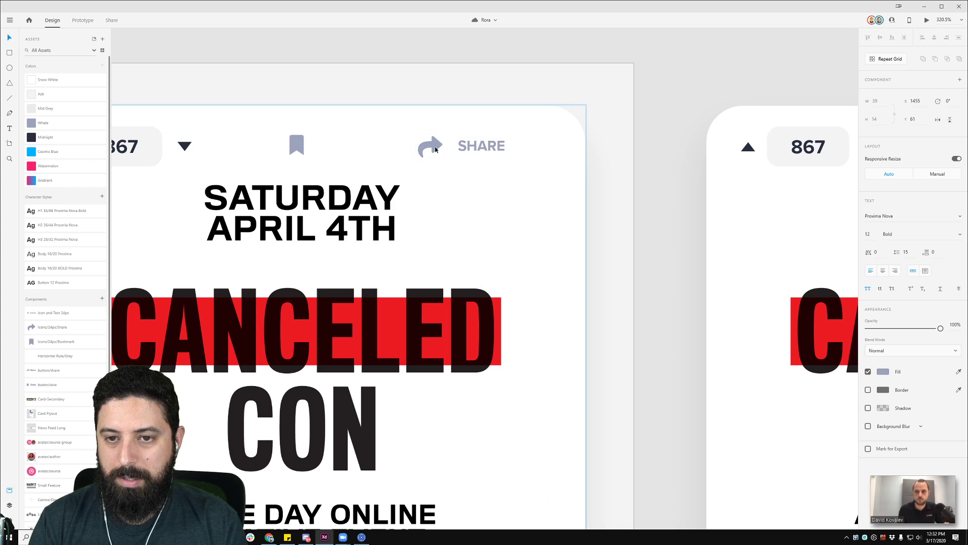
left_click(400, 154)
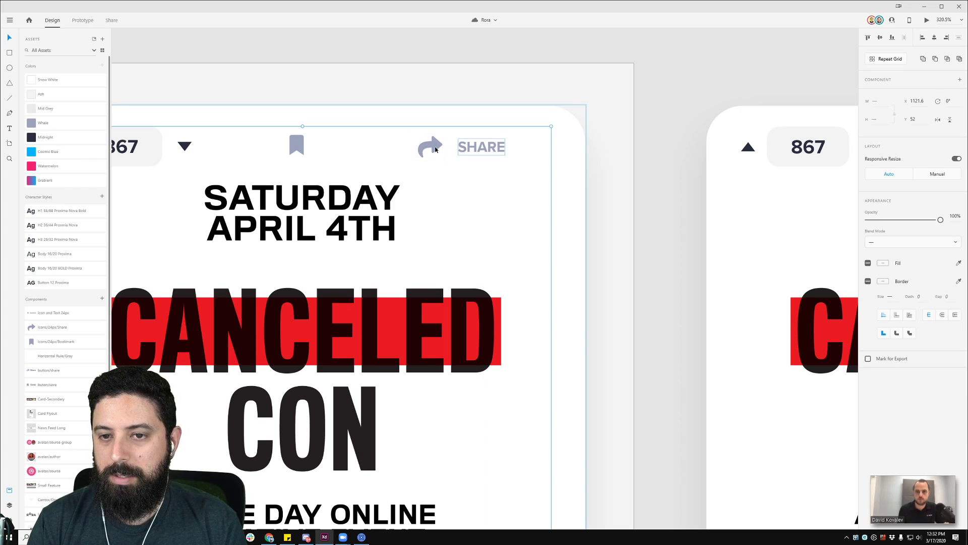
double_click(481, 146)
key("Escape")
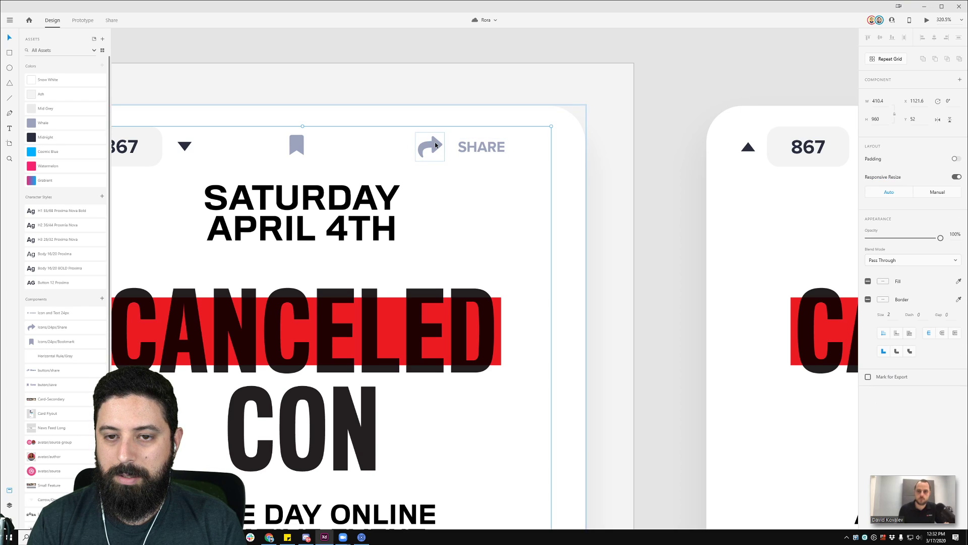
left_click(435, 142, "shift")
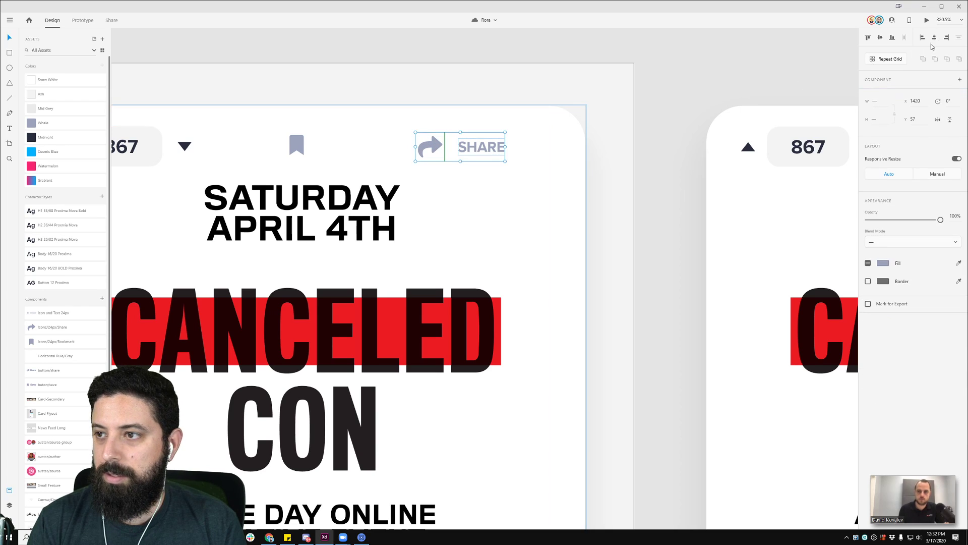
- Group the share icon with its SHARE label and move the group to the header's right edge
key("ctrl+g")
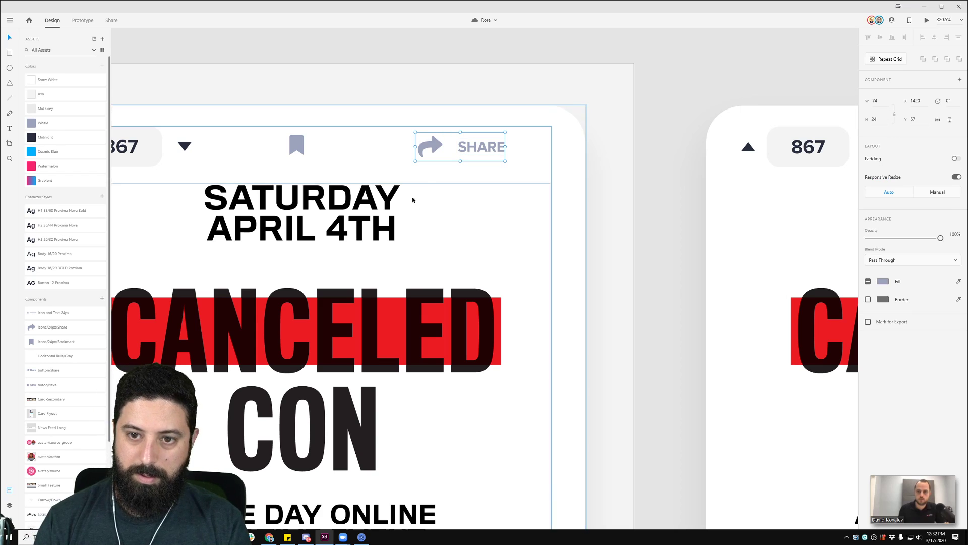
left_click_drag(482, 147, 530, 148)
double_click(522, 147)
left_click(448, 139)
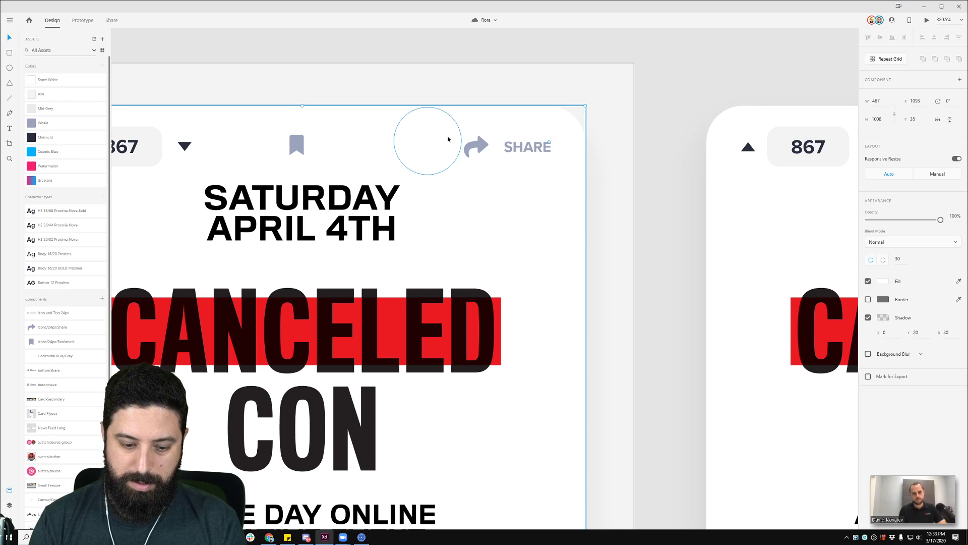
- Copy the SHARE label beside the bookmark icon and change its text to SAVE
left_click_drag(525, 147, 343, 153)
double_click(343, 152)
type("SAVE")
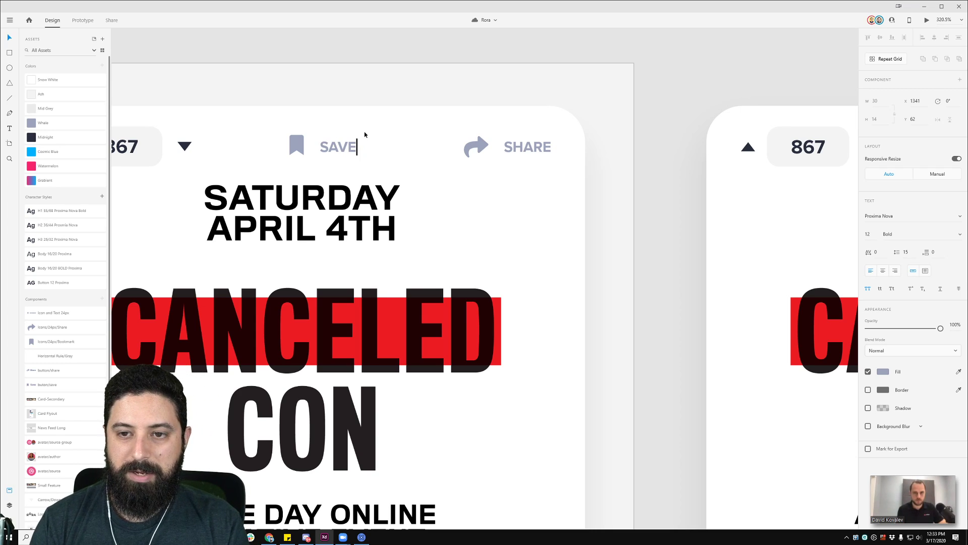
key("Escape")
key("Escape")
double_click(337, 147)
double_click(337, 147)
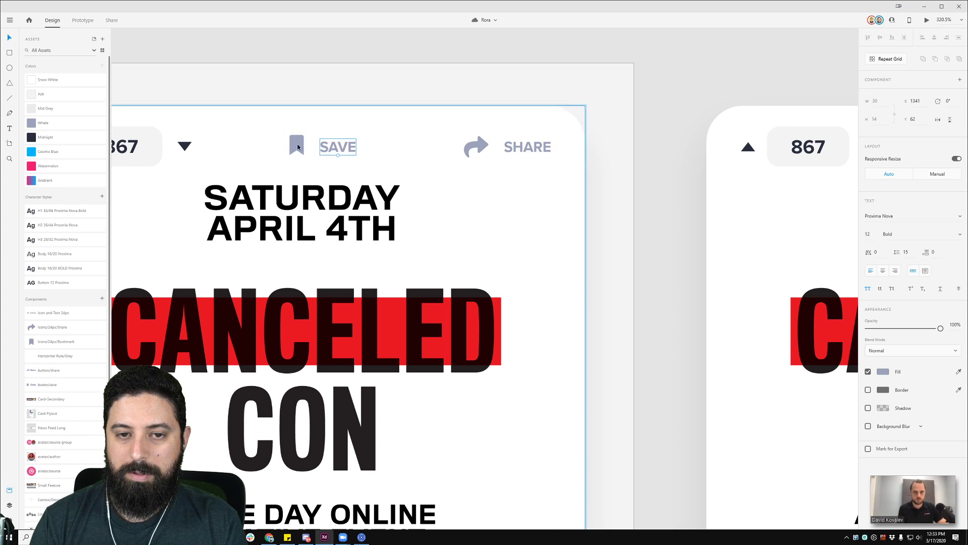
key("Escape")
key("Escape")
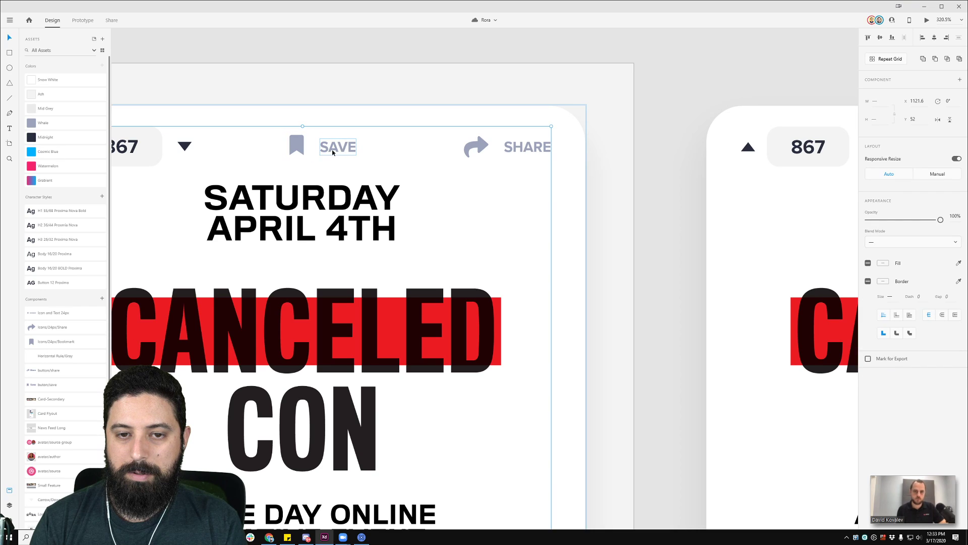
double_click(337, 148)
key("Escape")
key("Escape")
- Try vertically aligning the save, share and vote counter items, then undo it
left_click(295, 147)
left_click(474, 146, "shift")
left_click(173, 146, "shift")
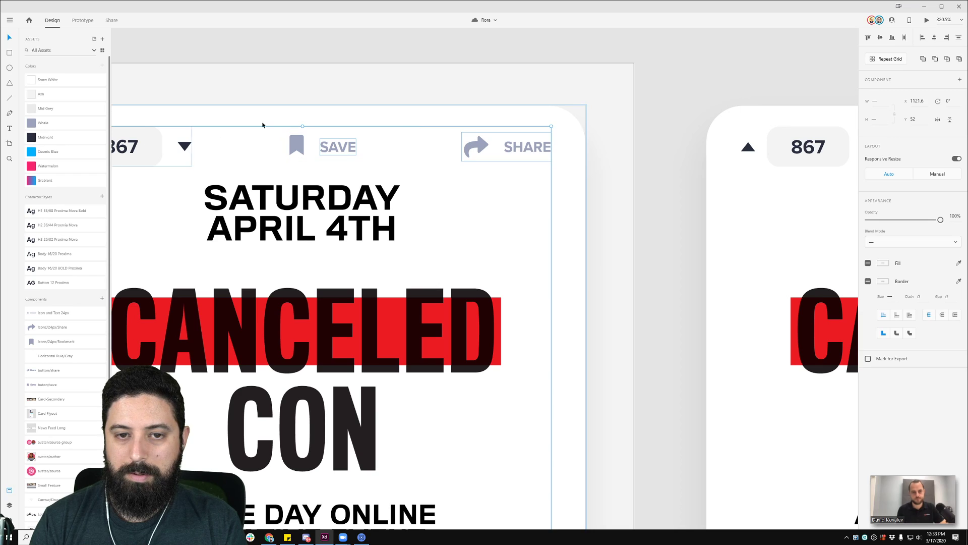
left_click(883, 38)
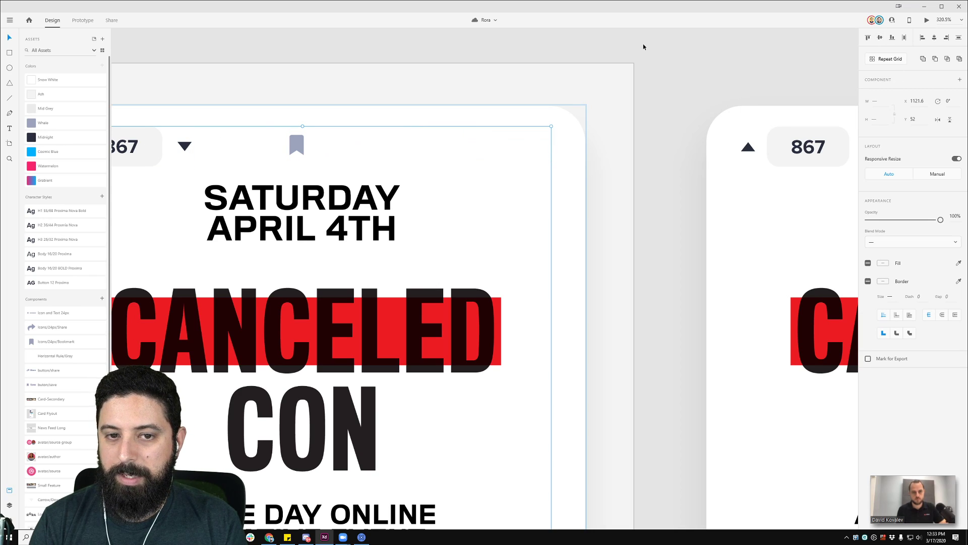
key("ctrl+z")
- Vertically centre the bookmark icon, SAVE label and share group in the card header
left_click(328, 146)
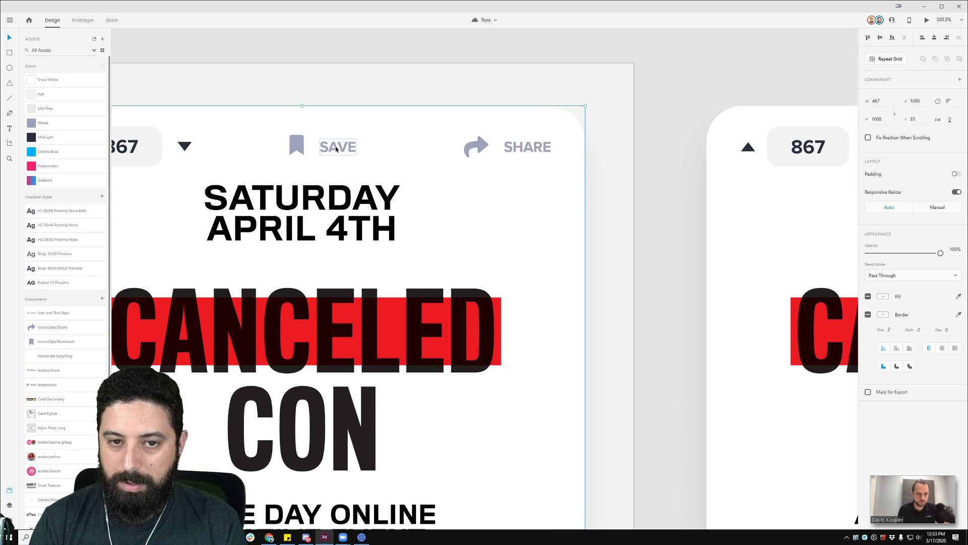
double_click(293, 147)
left_click(294, 147)
left_click(338, 146, "shift")
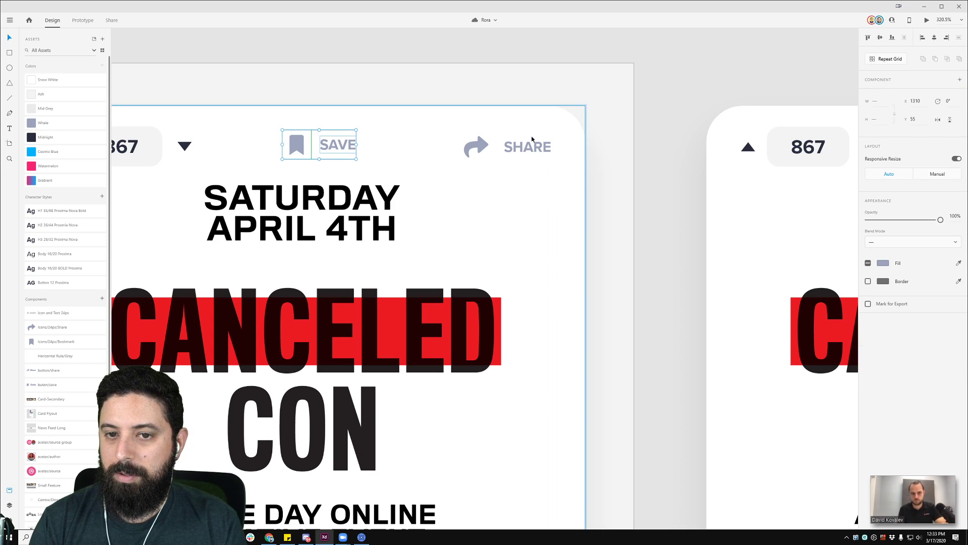
left_click(537, 141, "shift")
left_click(880, 39)
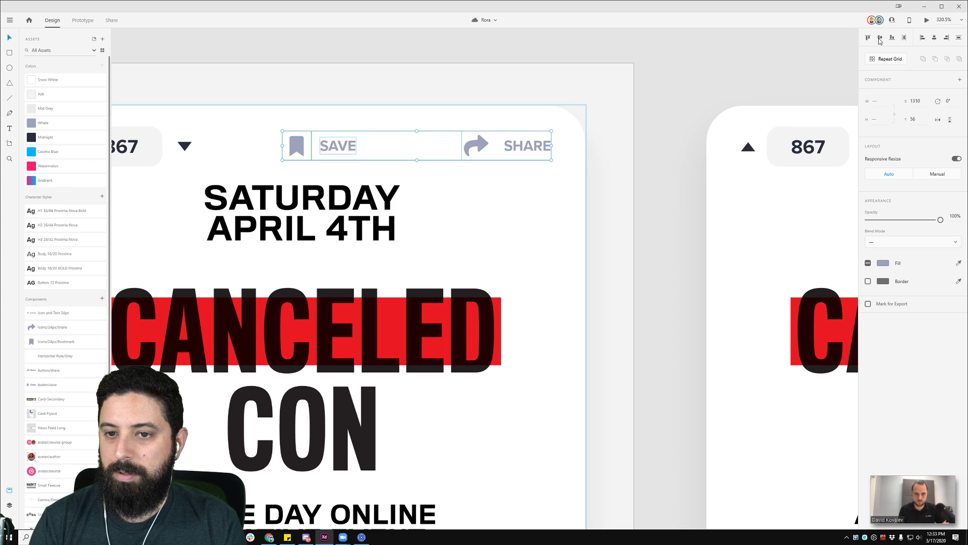
- Drill into the bookmark icon and slide the SAVE button toward SHARE
left_click(333, 120)
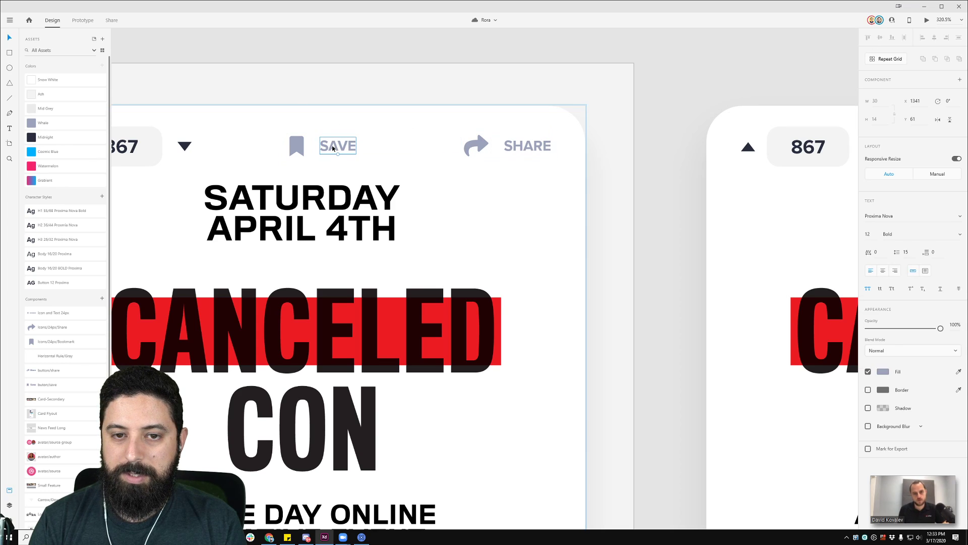
double_click(297, 145)
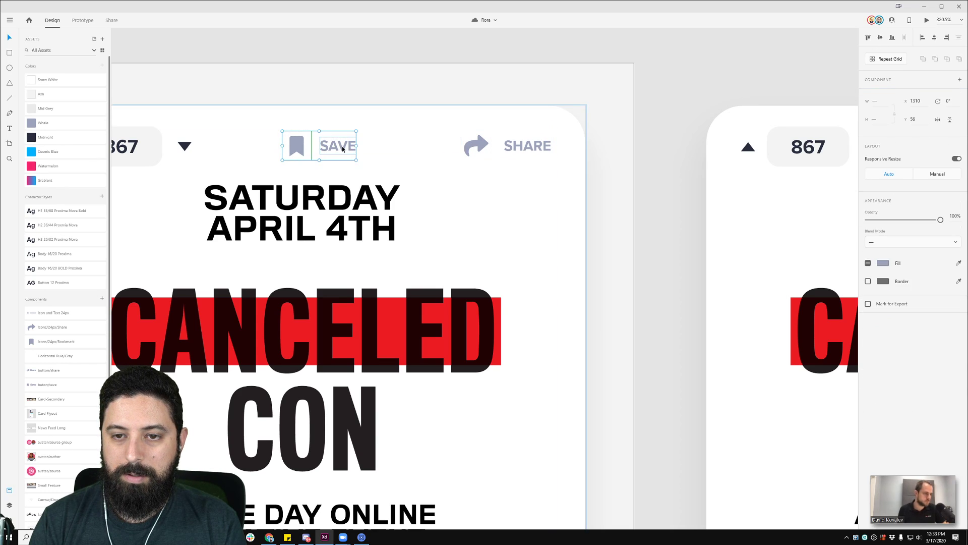
left_click_drag(347, 149, 416, 147)
- Try placing a bookmark component over the SHARE icon, then undo and restore the SAVE text and icon
left_click(525, 86)
scroll(524, 86, "down", 1)
scroll(524, 86, "down", 10)
scroll(492, 98, "up", 15)
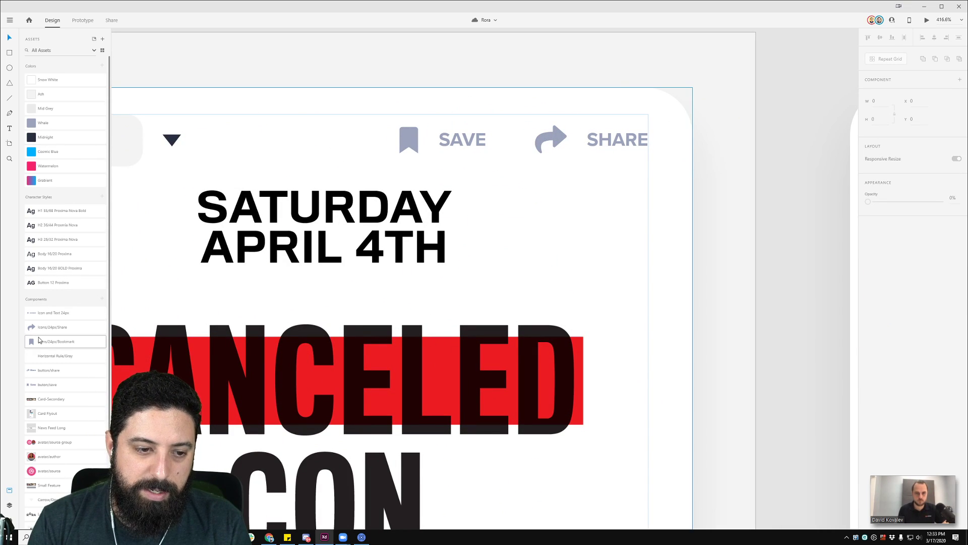
left_click_drag(77, 336, 552, 131)
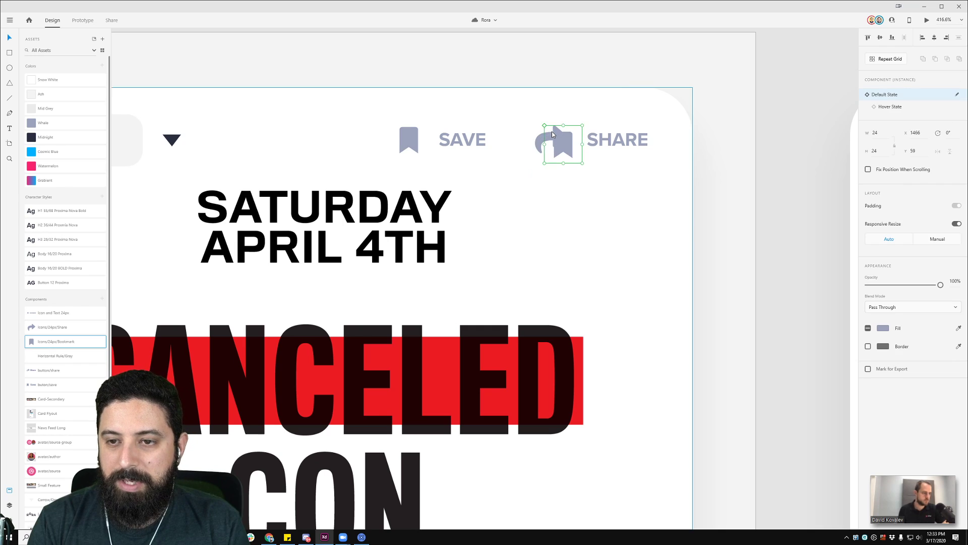
left_click(550, 143)
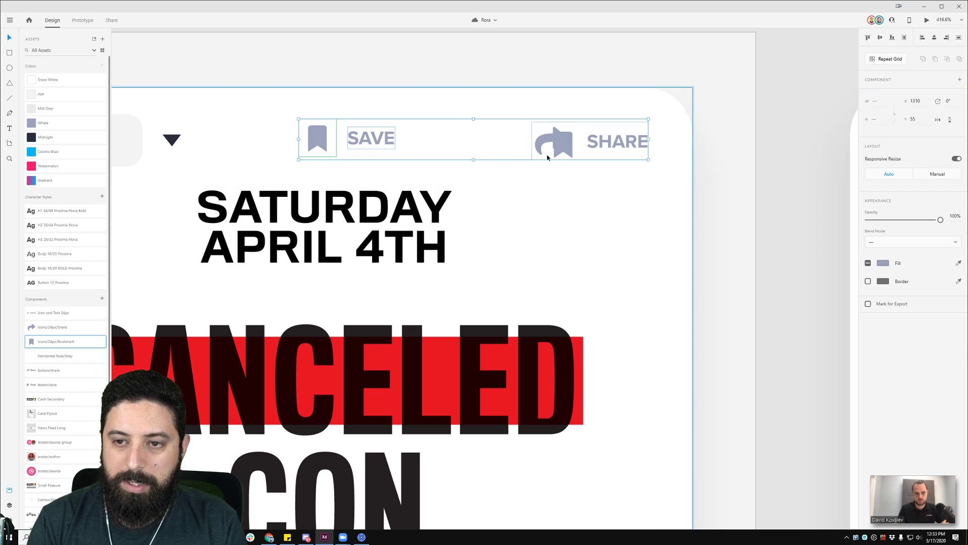
key("ctrl+z")
key("ctrl+z")
key("ctrl+z")
key("ctrl+z")
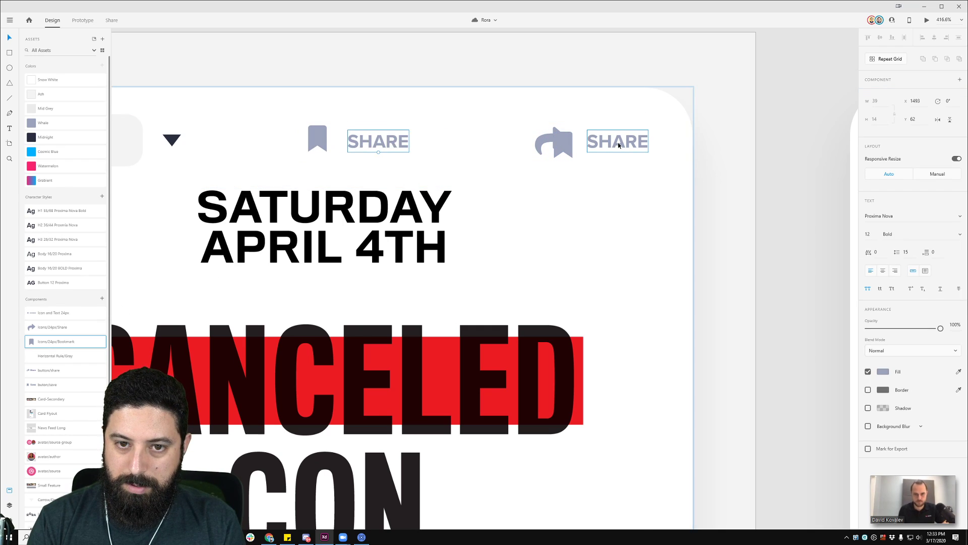
left_click(10, 21)
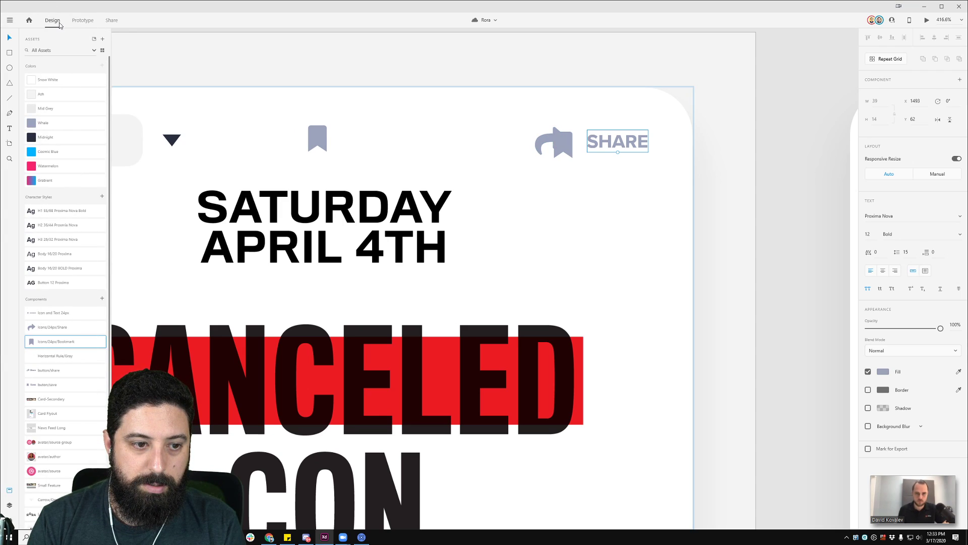
key("ctrl+shift+z")
key("ctrl+shift+z")
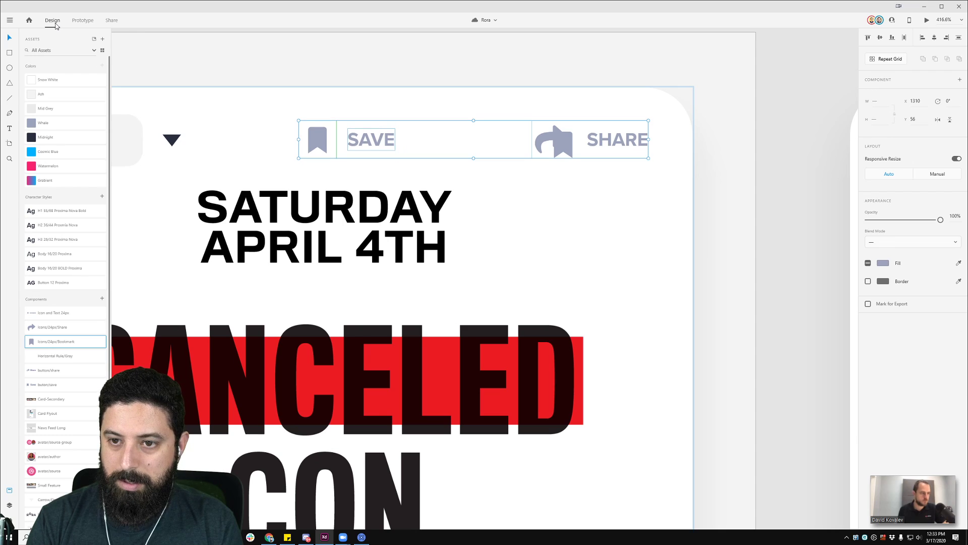
- Try again to swap the SHARE arrow for a bookmark, reverting each change
left_click(590, 137)
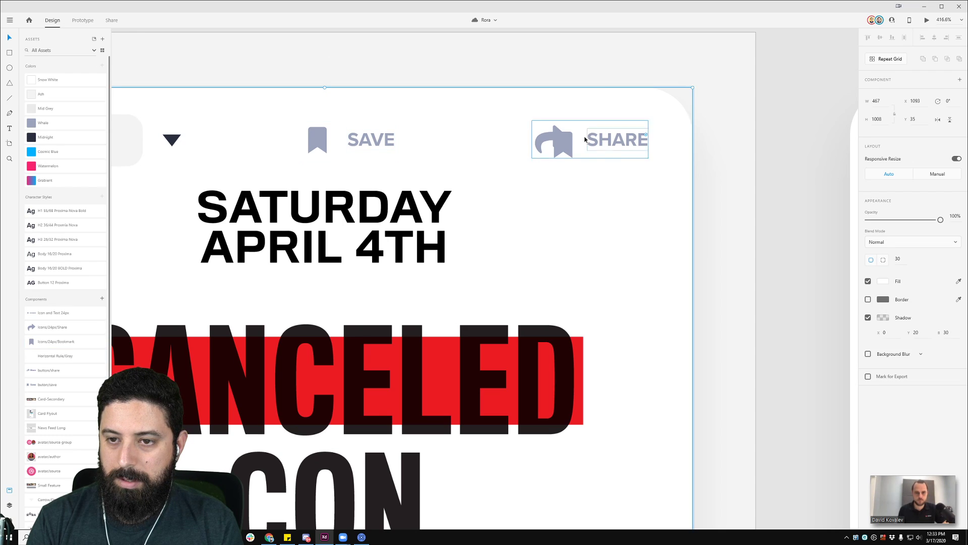
left_click_drag(565, 148, 565, 147)
key("Delete")
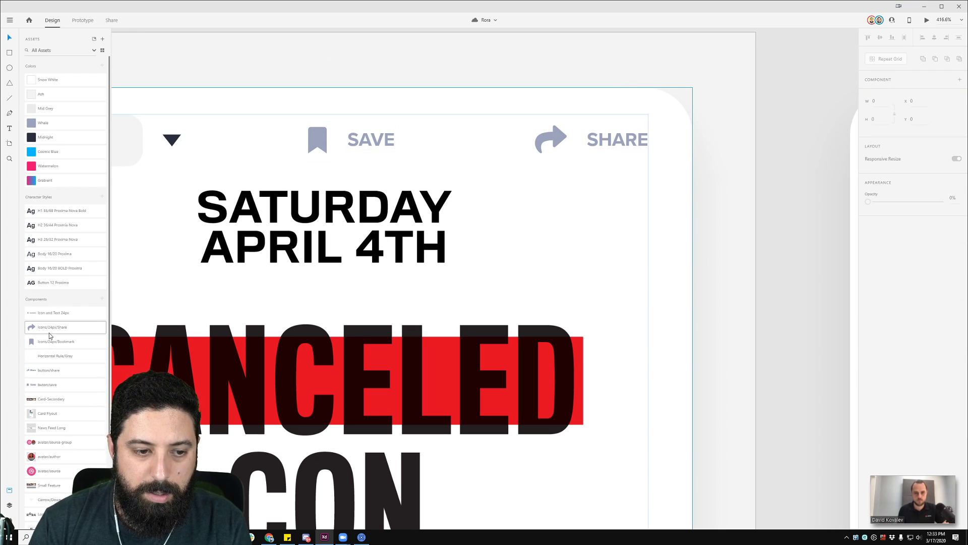
left_click_drag(44, 343, 556, 139)
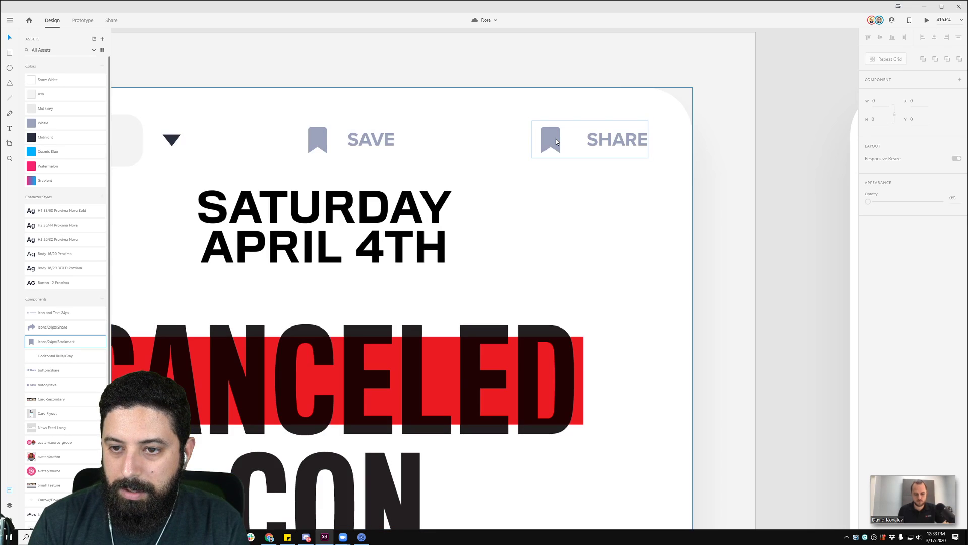
key("ctrl+z")
- Move the bookmark icon and SAVE label together right beside the SHARE button
left_click(358, 141)
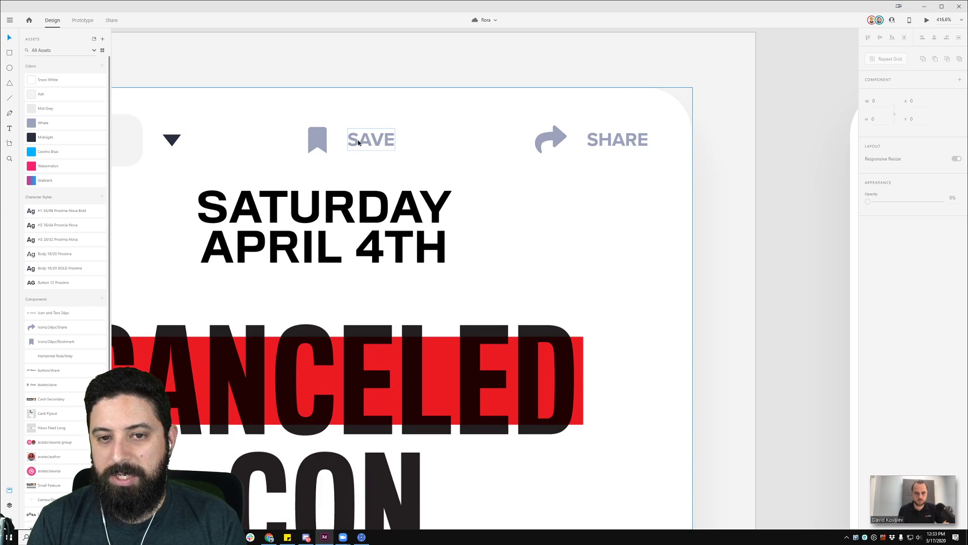
left_click(316, 138)
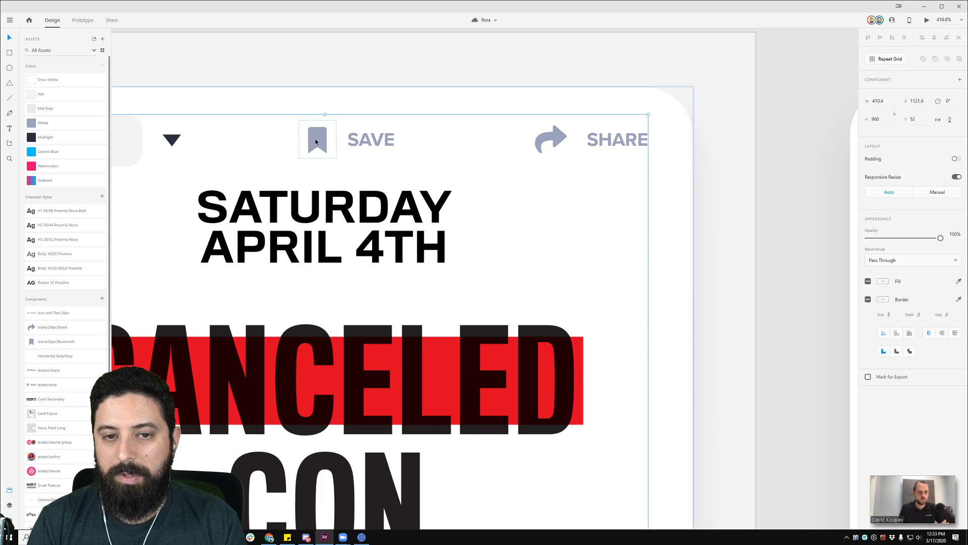
double_click(361, 143)
double_click(361, 143)
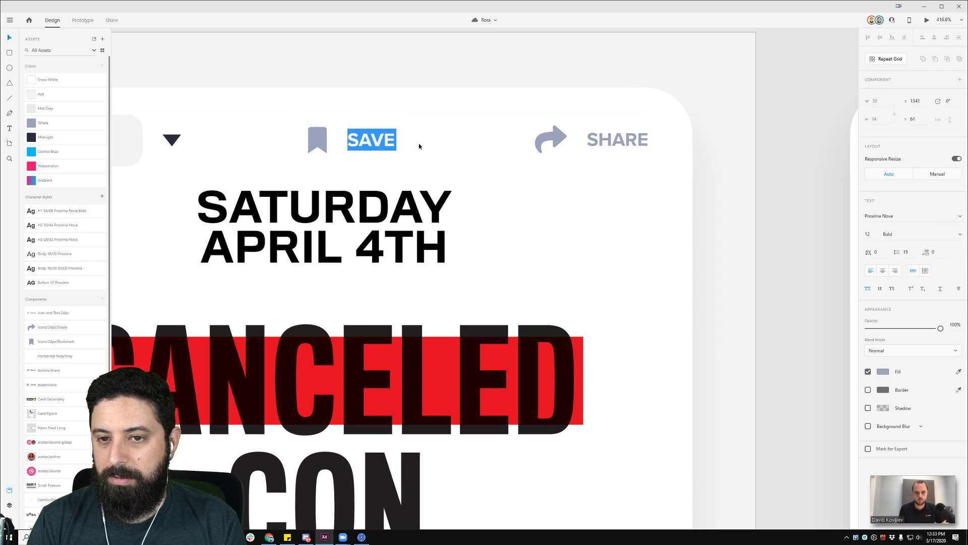
key("Escape")
left_click(317, 138)
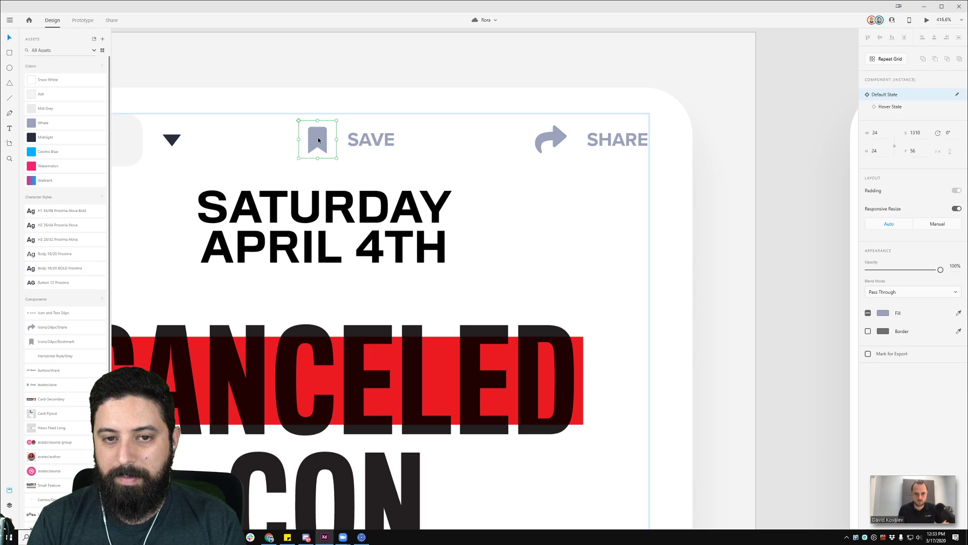
left_click(369, 140, "shift")
left_click_drag(345, 143, 439, 143)
left_click(476, 74)
- Zoom out and deselect to view the full Rora web artboards with both post cards
scroll(476, 73, "down", 10)
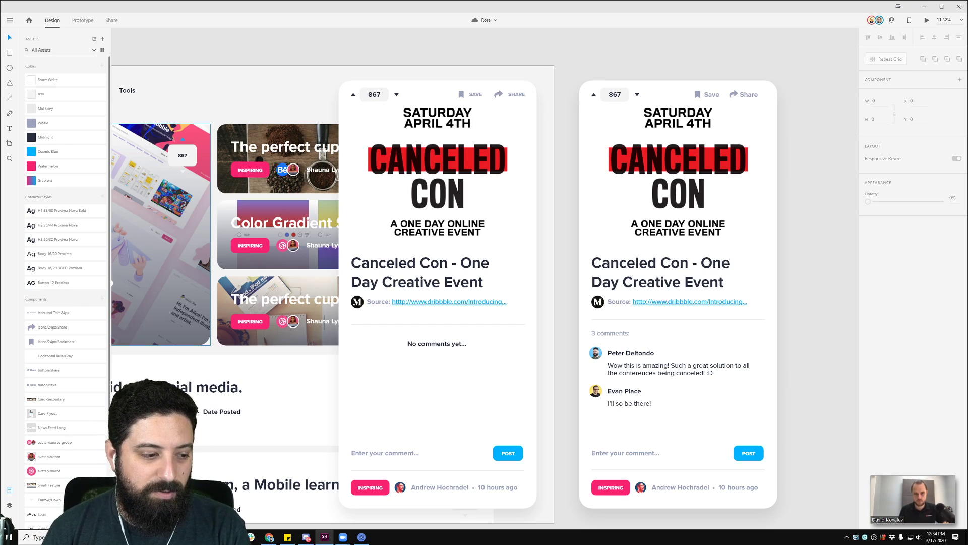
left_click(679, 76)
scroll(679, 80, "down", 5, "ctrl")
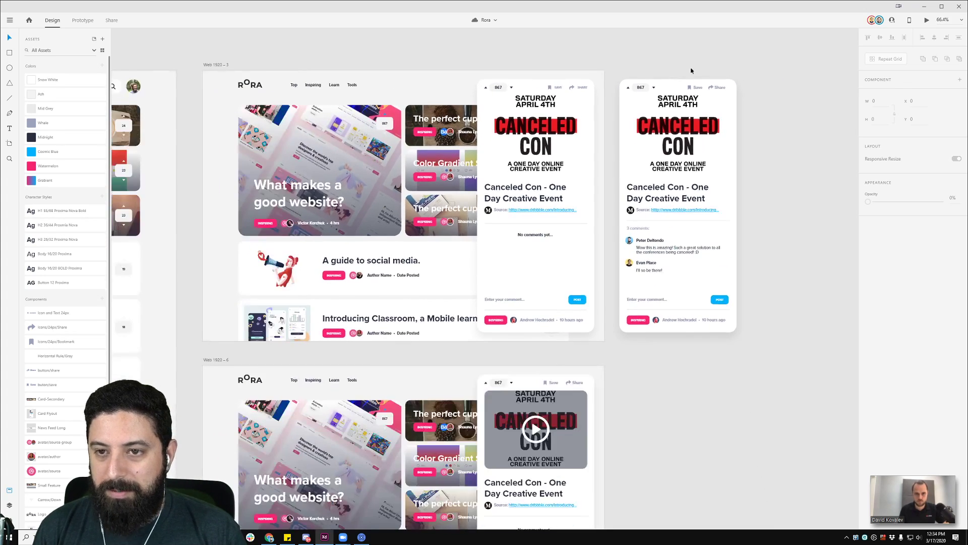
scroll(671, 59, "right", 5)
- Pan to the Dashboard artboard's Your Activity area, then switch to the Zoom meeting window
left_click_drag(550, 60, 447, 66)
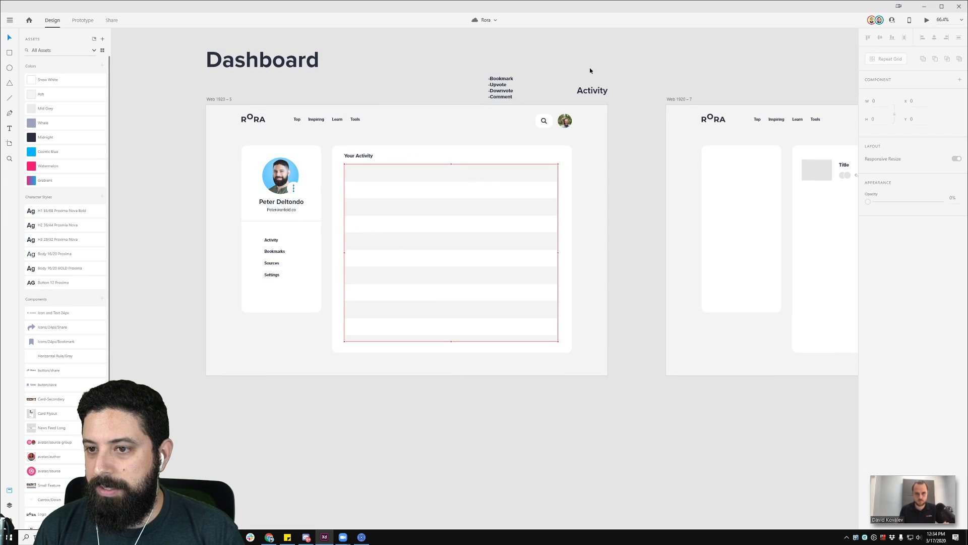
scroll(404, 178, "up", 5)
left_click_drag(286, 60, 326, 49)
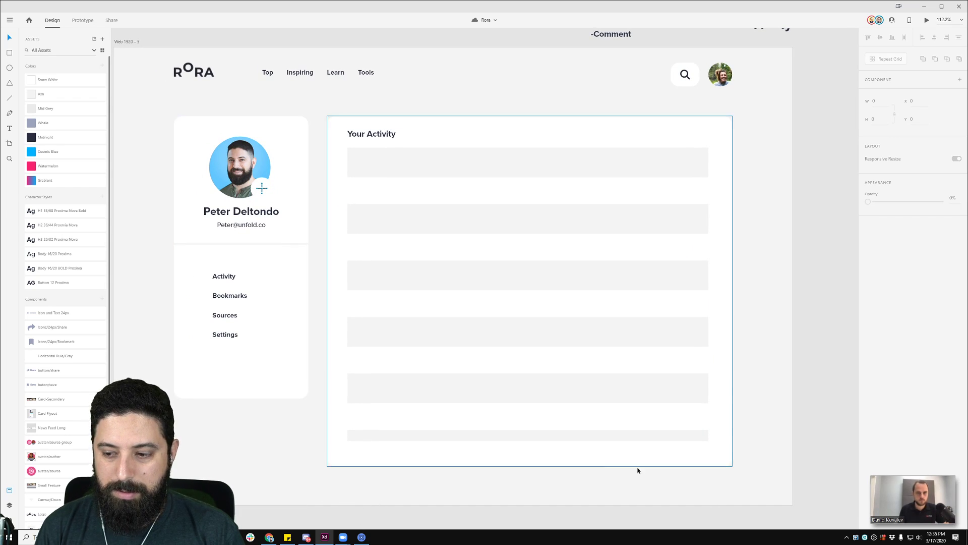
left_click(946, 515)
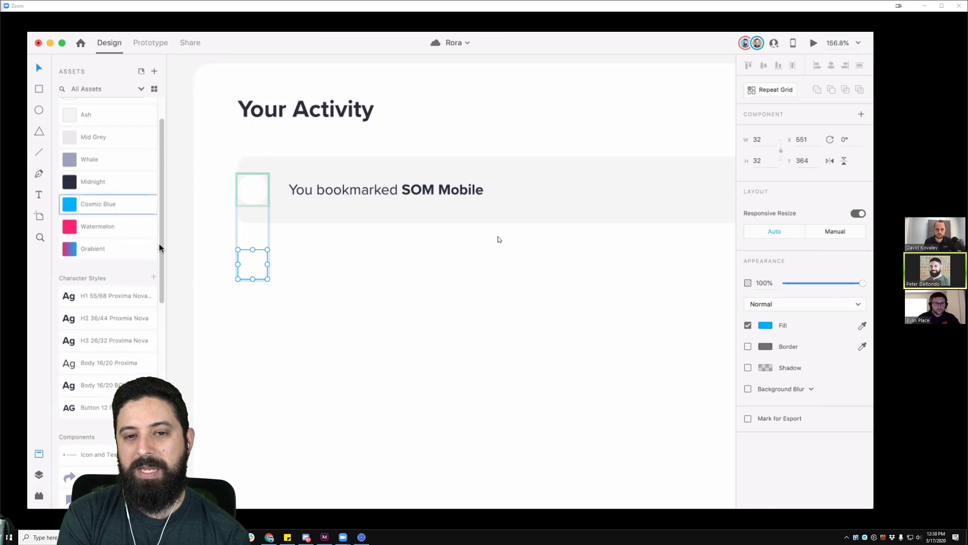
- Click inside the shared Adobe XD screen in the Zoom meeting window
left_click(298, 261)
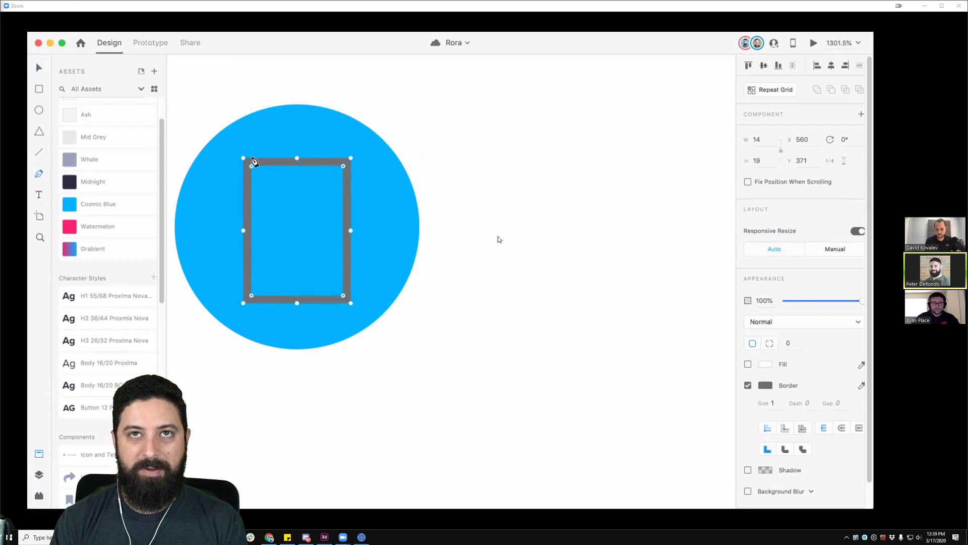
- Return to the local XD file, fit all artboards, and zoom in on the Rora home article cards
left_click(324, 537)
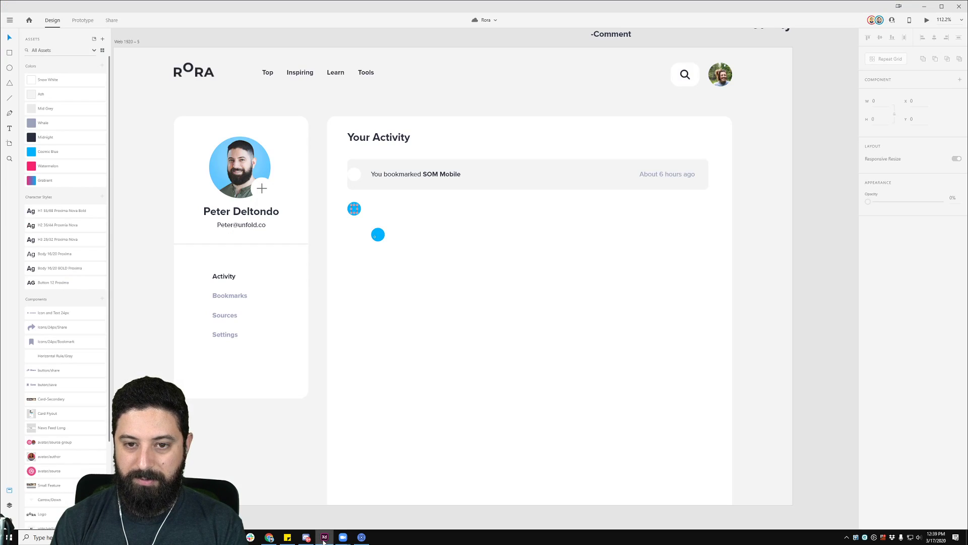
left_click(447, 303)
key("ctrl+0")
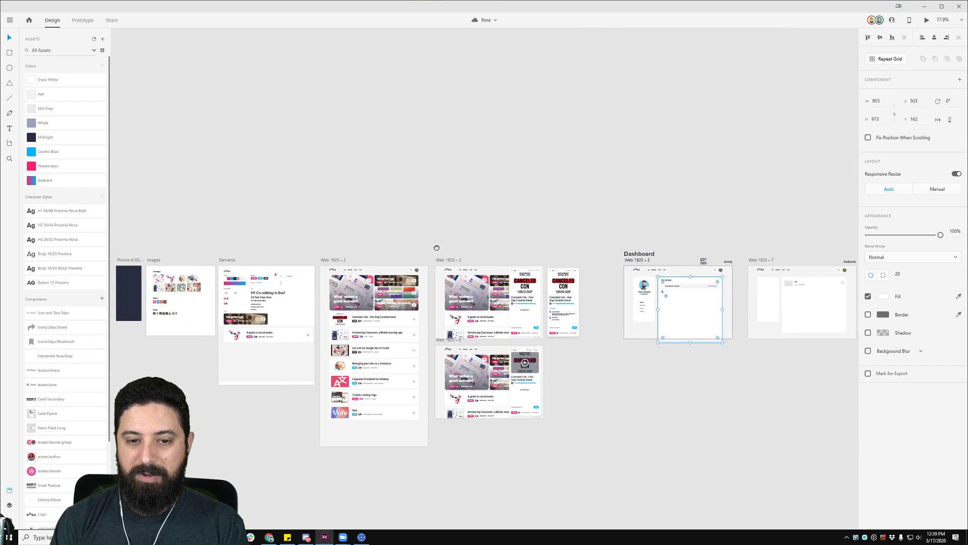
scroll(374, 307, "up", 5)
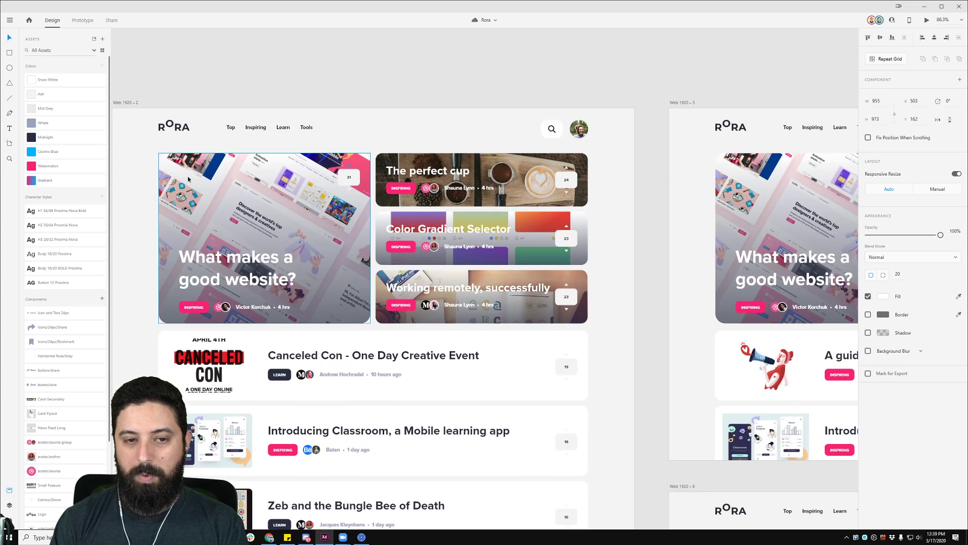
scroll(186, 203, "up", 1)
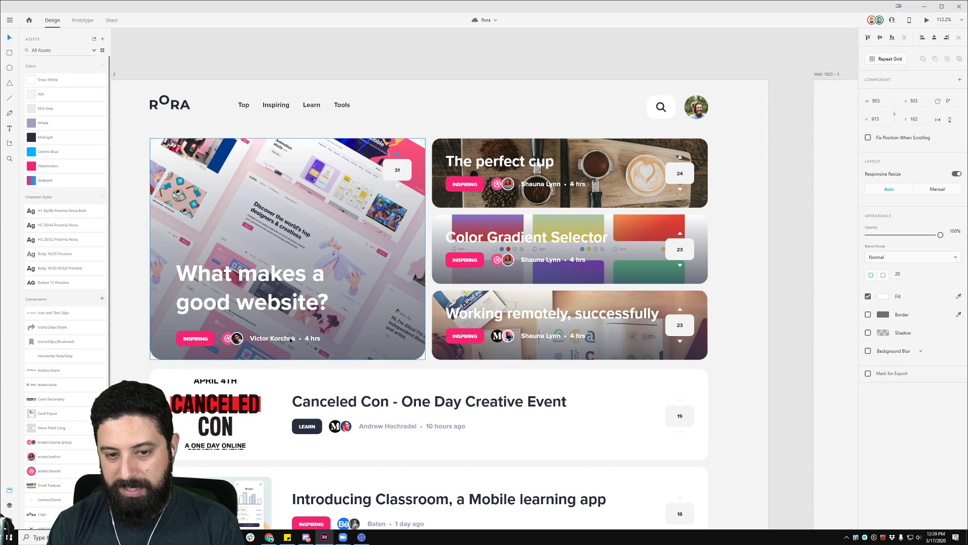
left_click(262, 163)
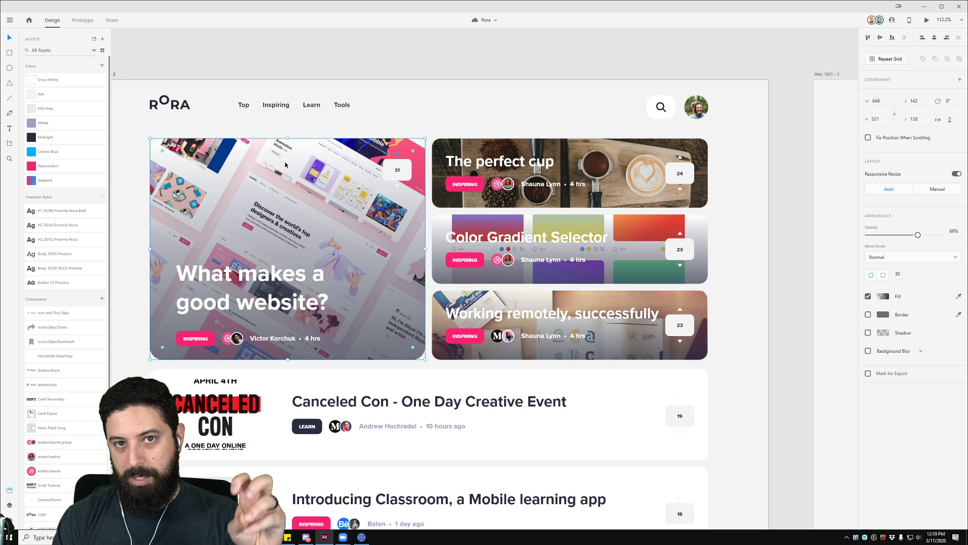
left_click(633, 162)
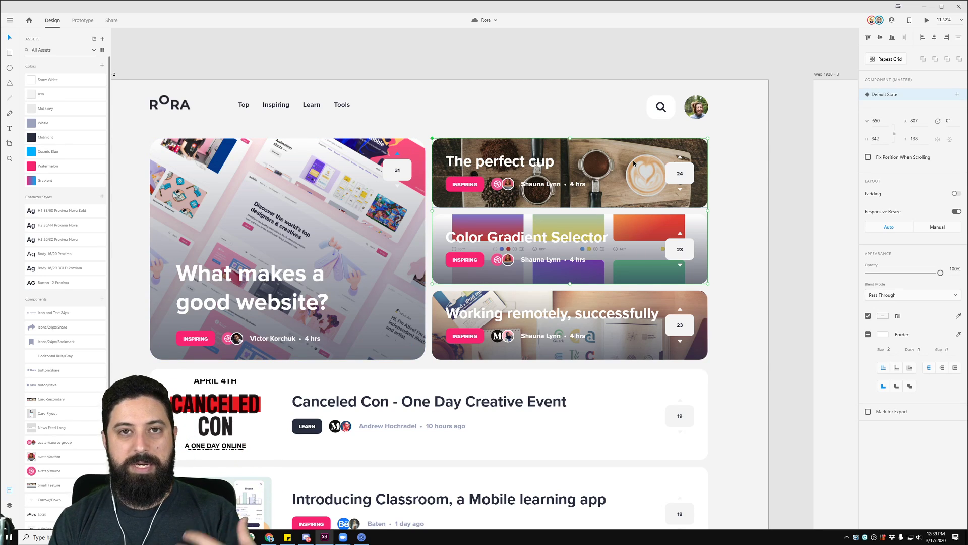
scroll(633, 159, "down", 3)
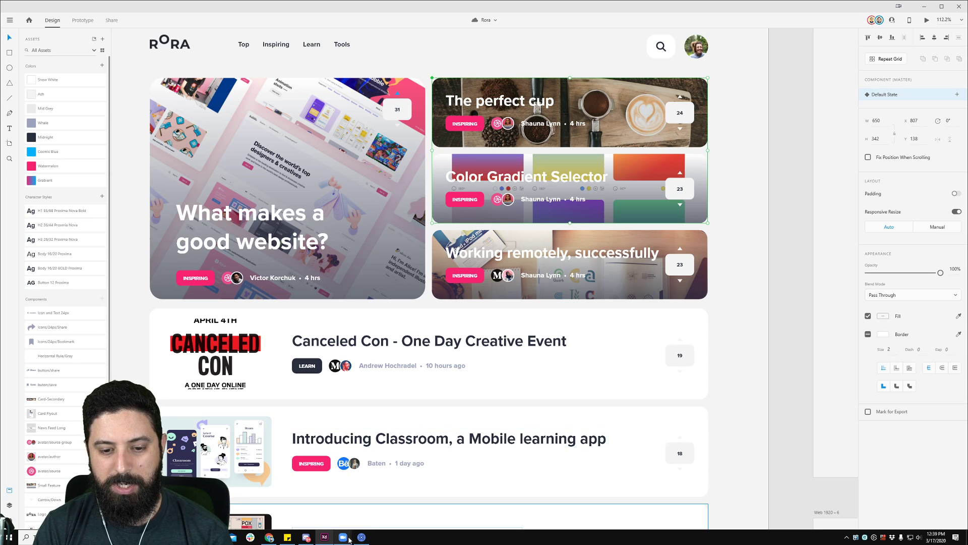
- Bring the Zoom meeting window back to the front from its taskbar preview
mouse_move(343, 537)
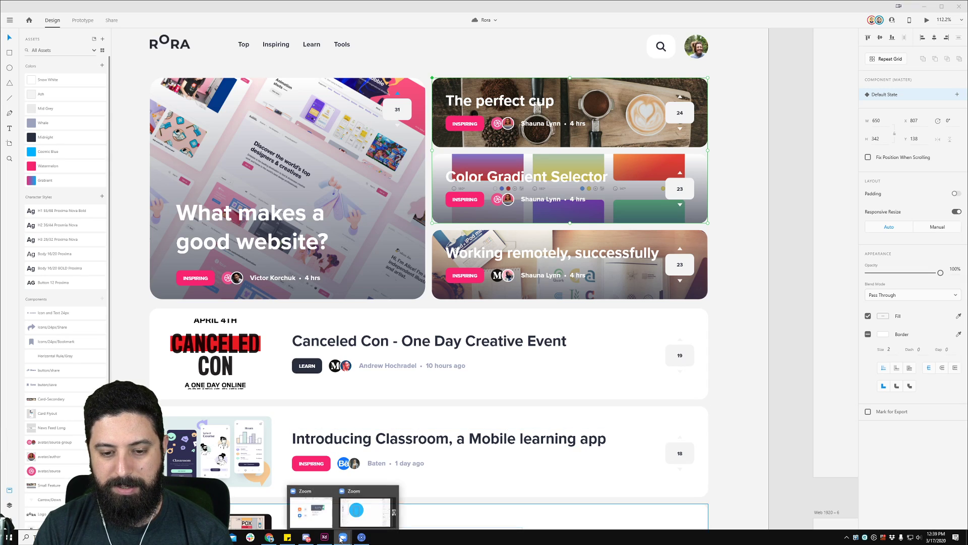
left_click(356, 511)
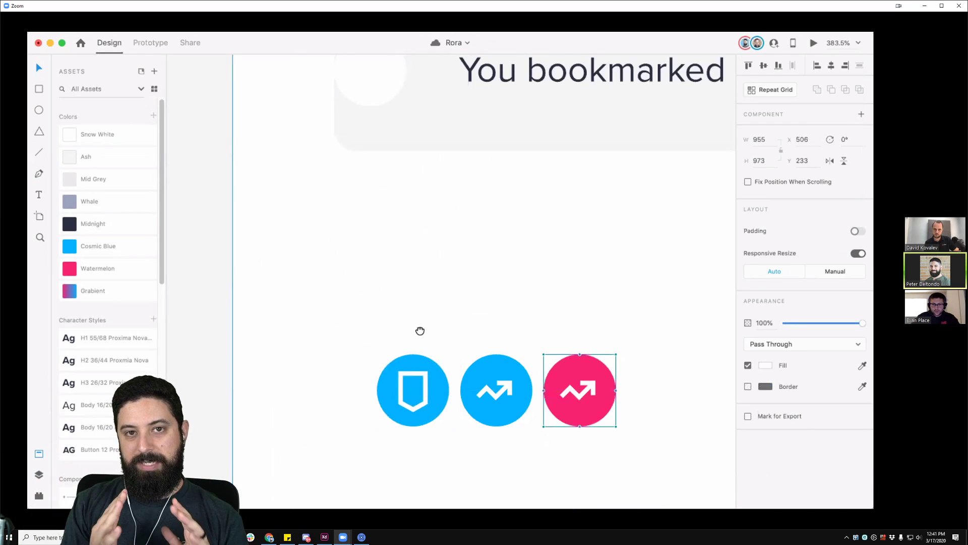
- Duplicate the shield icon as a fourth circle beside the pink one and delete the copied shield shape
scroll(413, 332, "down", 8)
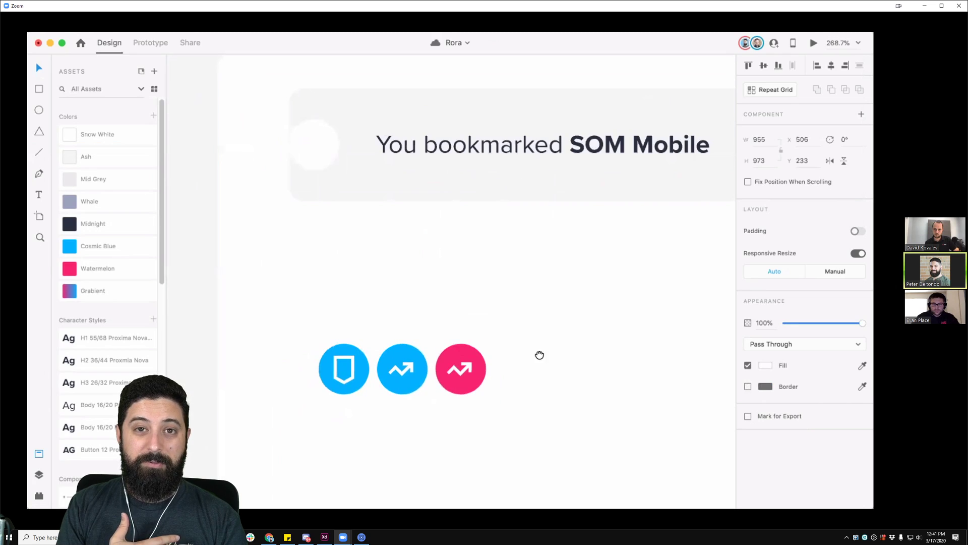
scroll(516, 259, "up", 3)
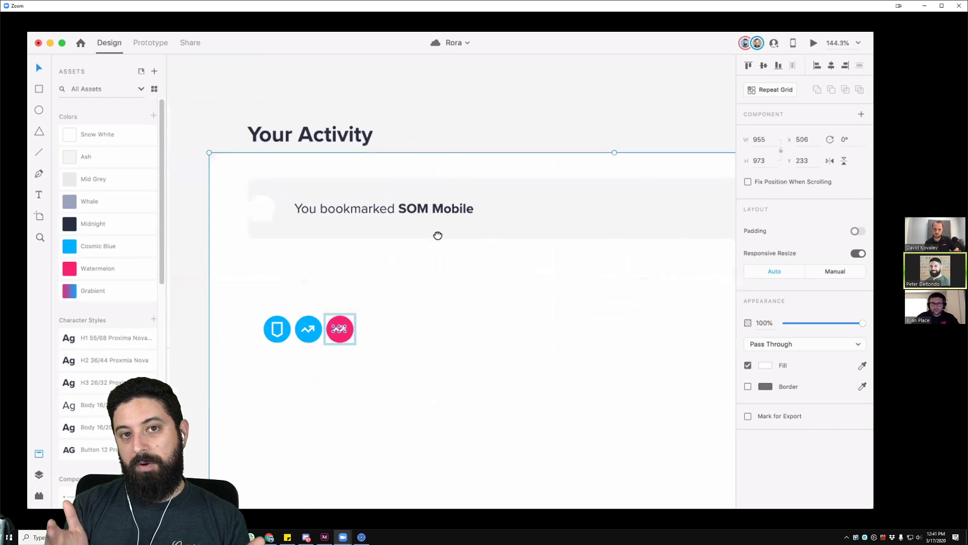
scroll(275, 337, "up", 5)
scroll(275, 337, "up", 3)
left_click_drag(275, 337, 565, 315)
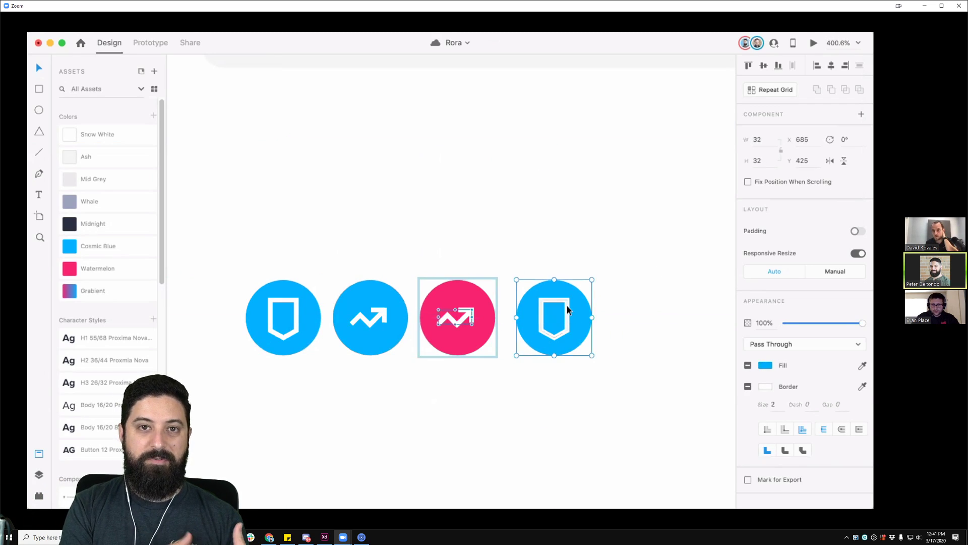
double_click(568, 311)
key("Delete")
left_click(575, 337)
scroll(565, 335, "up", 4)
left_click_drag(535, 347, 515, 350)
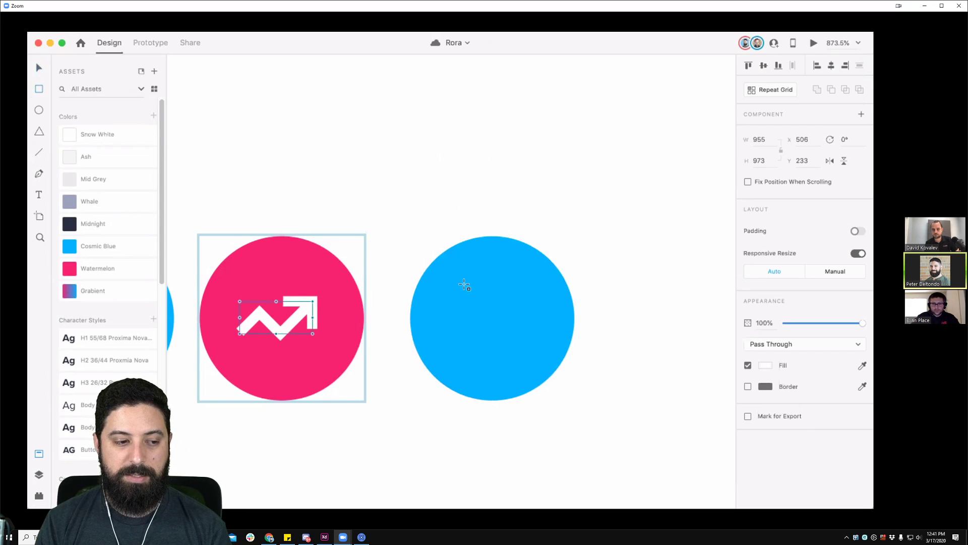
- Draw a rectangle inside the fourth blue circle and select it
left_click_drag(452, 284, 538, 349)
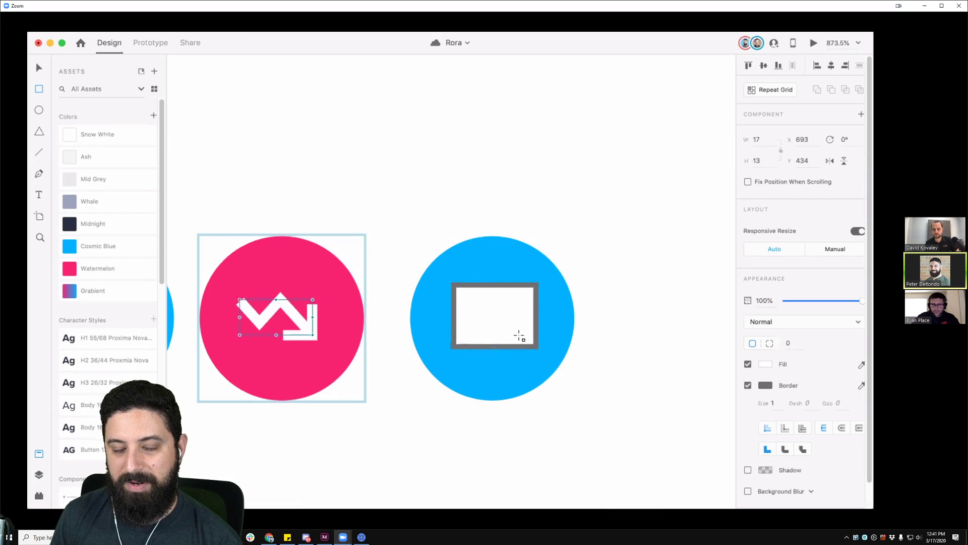
key("Escape")
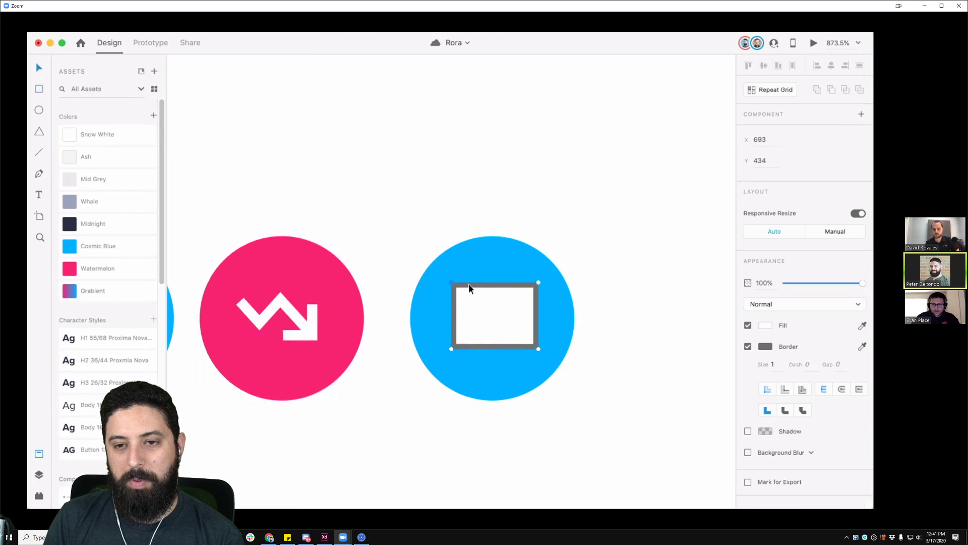
left_click_drag(561, 273, 528, 374)
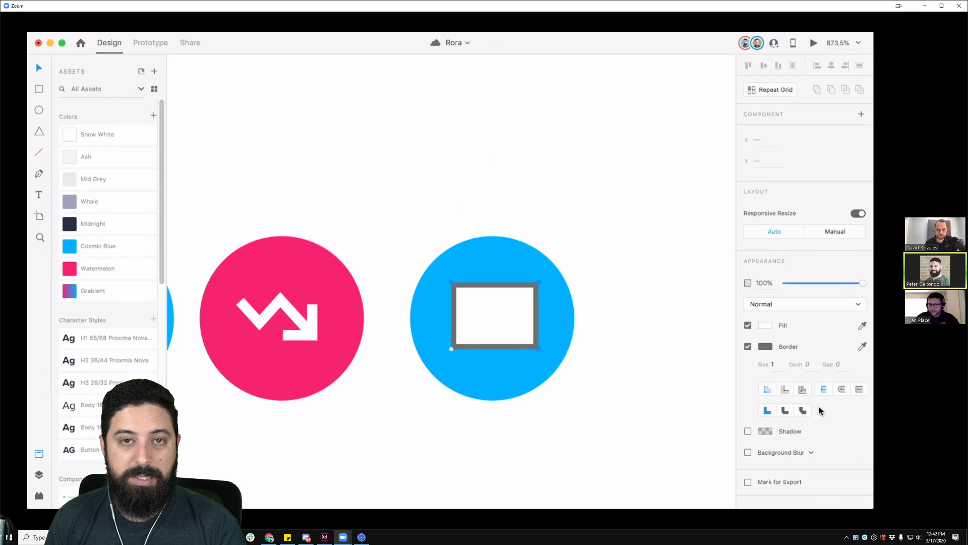
left_click(502, 302)
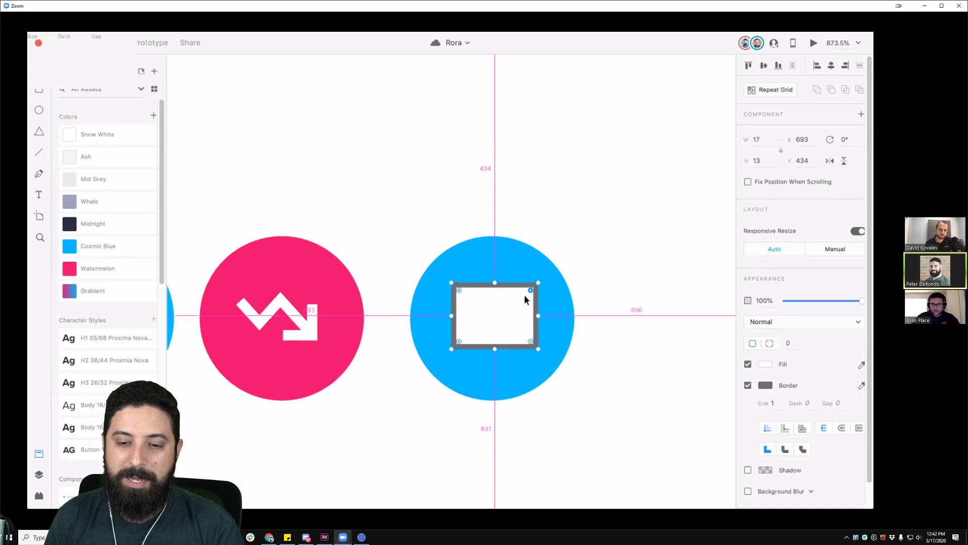
- Round the rectangle's top corners evenly and its bottom-right corner into a speech-bubble shape
left_click_drag(525, 295, 520, 298)
left_click_drag(458, 289, 466, 298)
left_click_drag(527, 343, 518, 330)
left_click(522, 301)
left_click(522, 302)
left_click_drag(522, 302, 502, 316)
left_click(503, 305)
left_click(502, 305)
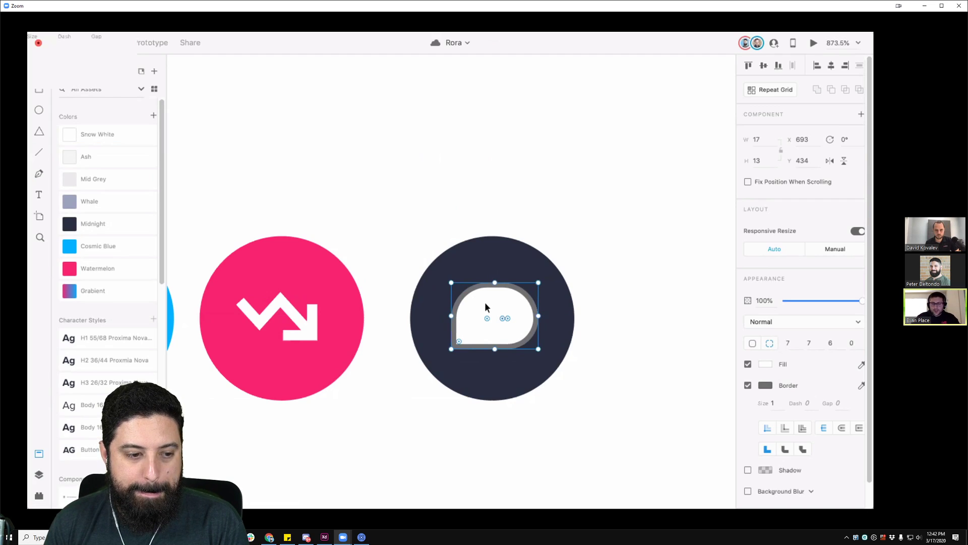
- Remove the speech bubble's fill so only its border outline remains
double_click(522, 313)
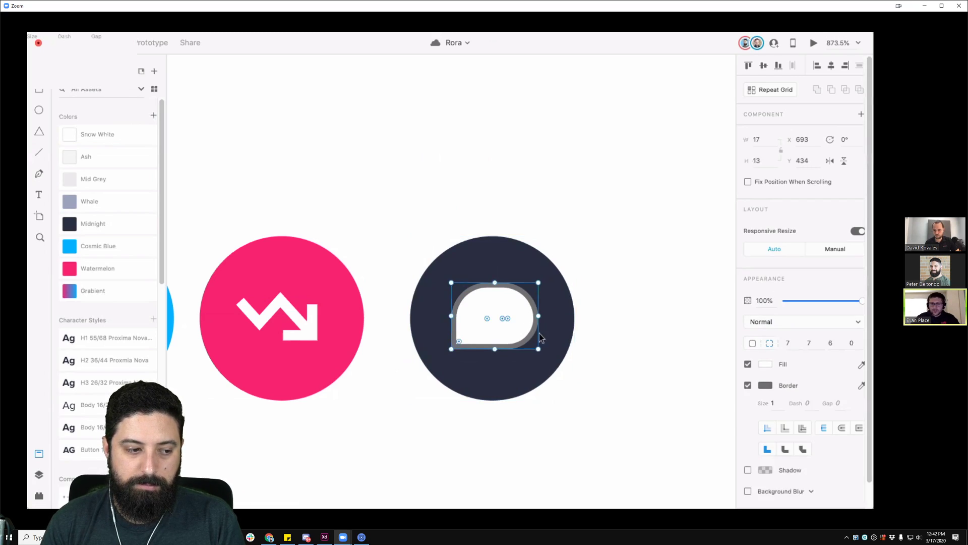
left_click(748, 386)
left_click(748, 385)
left_click(748, 364)
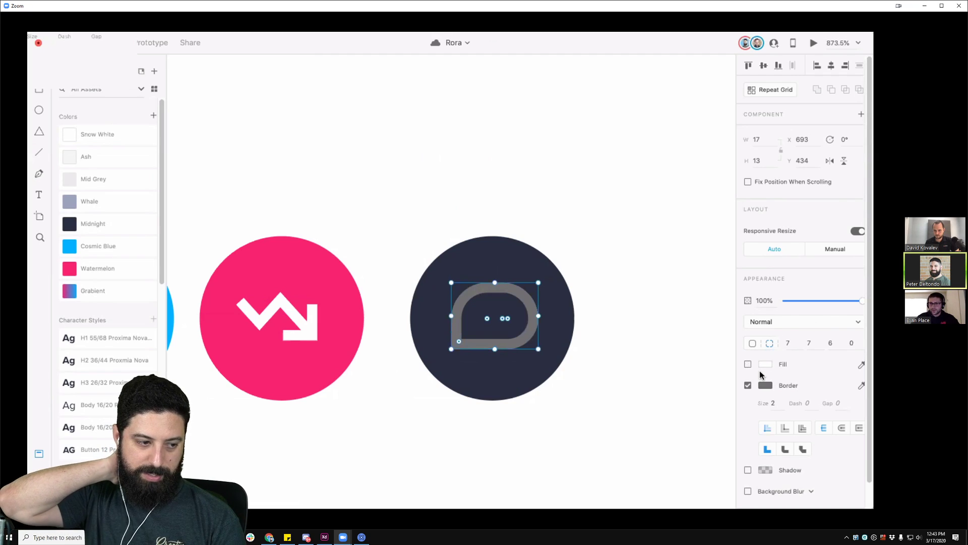
- Make the bubble outline white #FFFFFF, narrow it to width 15, and switch to Discord
left_click(765, 385)
left_click_drag(637, 331, 626, 321)
left_click_drag(539, 315, 526, 315)
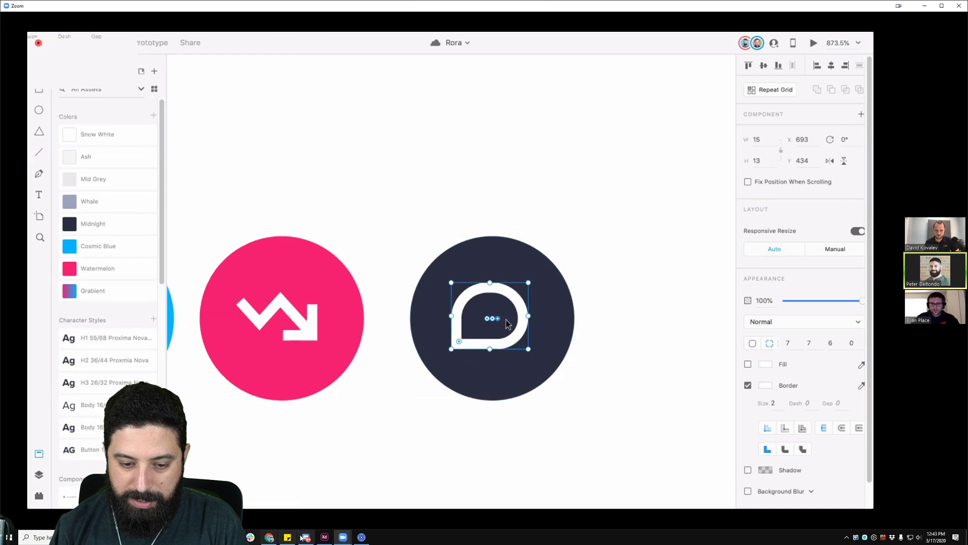
left_click(303, 537)
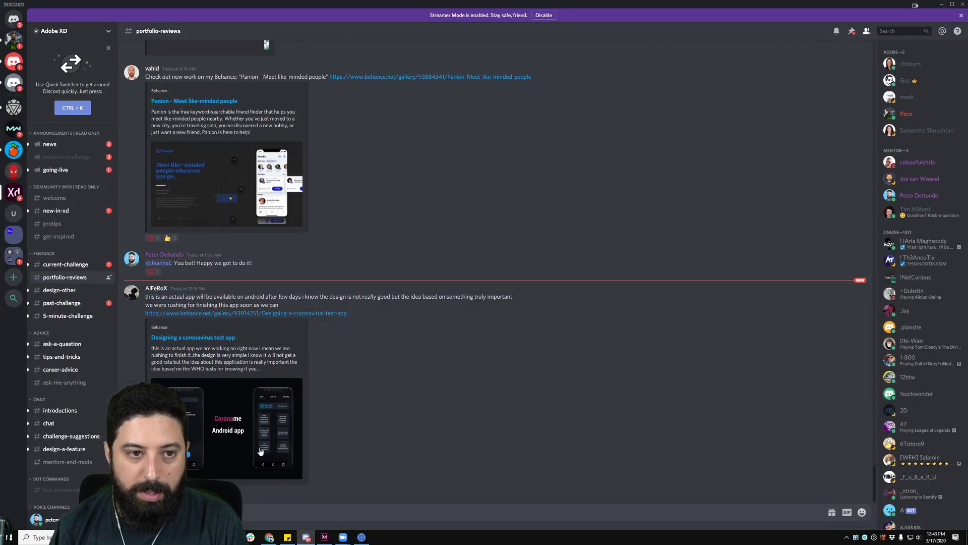
- Browse older tips in Discord's #protips channel, then minimize Discord
left_click(65, 225)
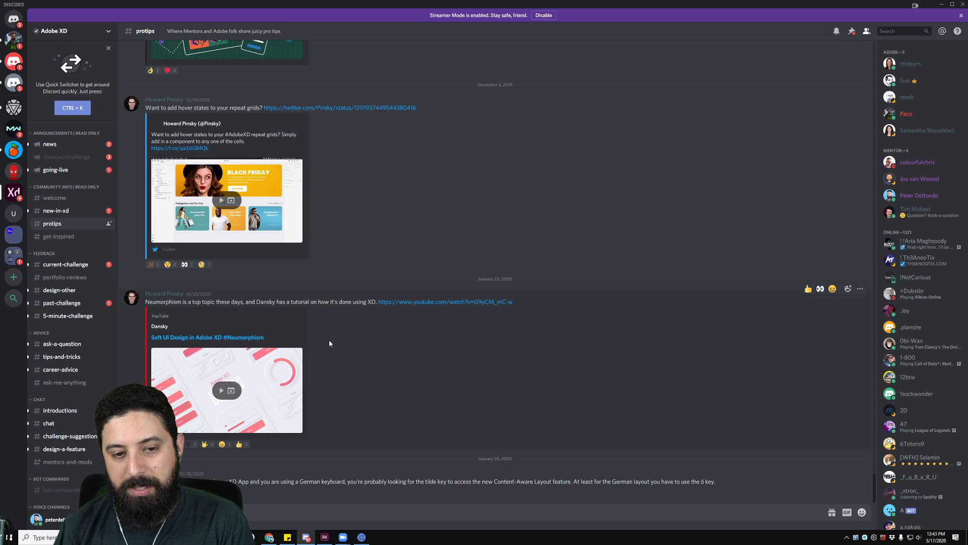
scroll(329, 344, "up", 15)
scroll(341, 345, "up", 10)
scroll(335, 345, "up", 10)
scroll(333, 343, "up", 8)
scroll(269, 272, "up", 10)
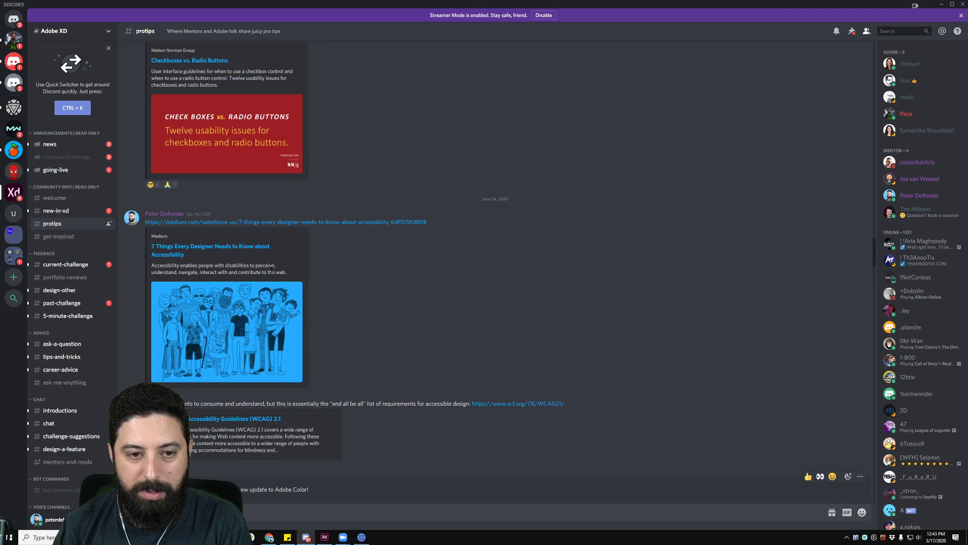
scroll(238, 259, "up", 10)
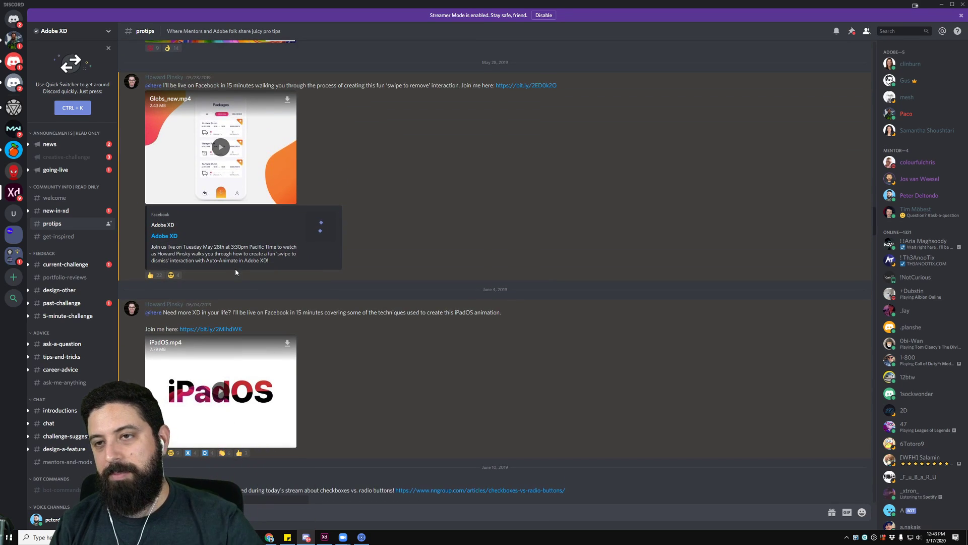
left_click_drag(878, 217, 884, 526)
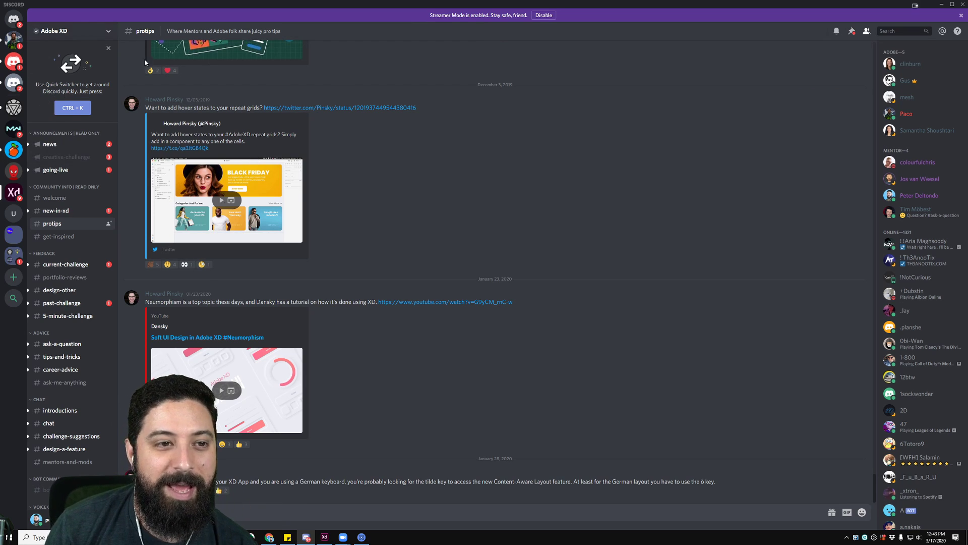
left_click(942, 7)
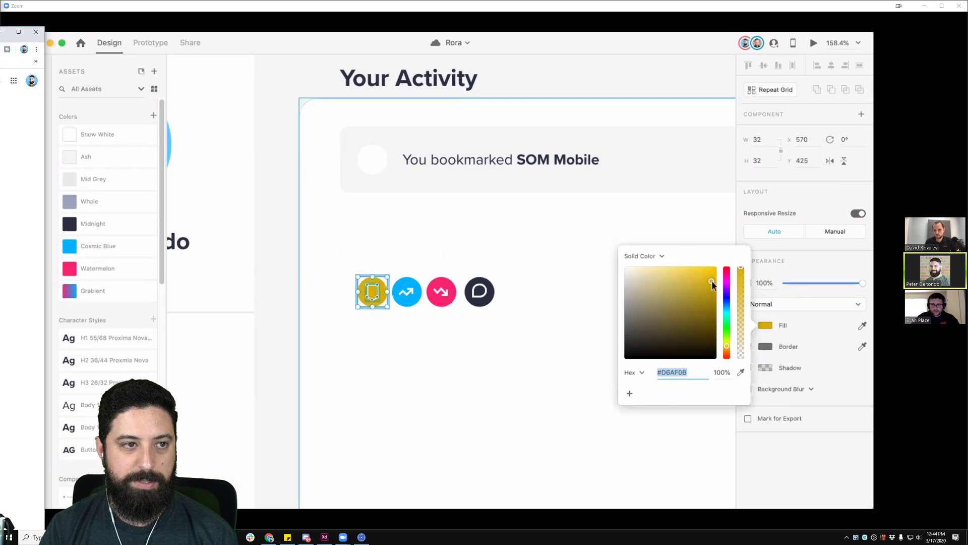
- Open Behance Live from the shortcut tile in a new Chrome window
key("alt+Tab")
left_click(357, 211)
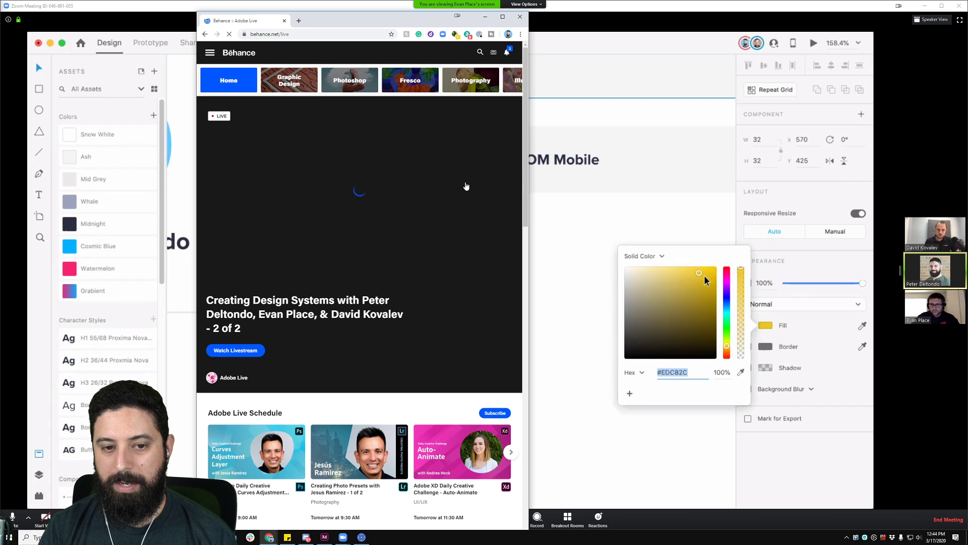
- Open your own Behance profile page in a maximized browser window
left_click(228, 57)
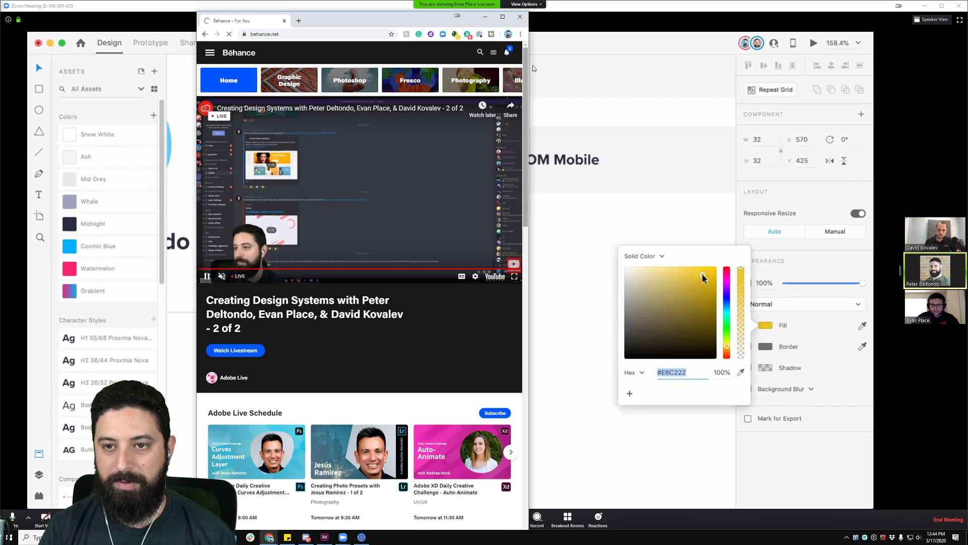
left_click_drag(528, 51, 871, 51)
mouse_move(796, 53)
left_click(740, 76)
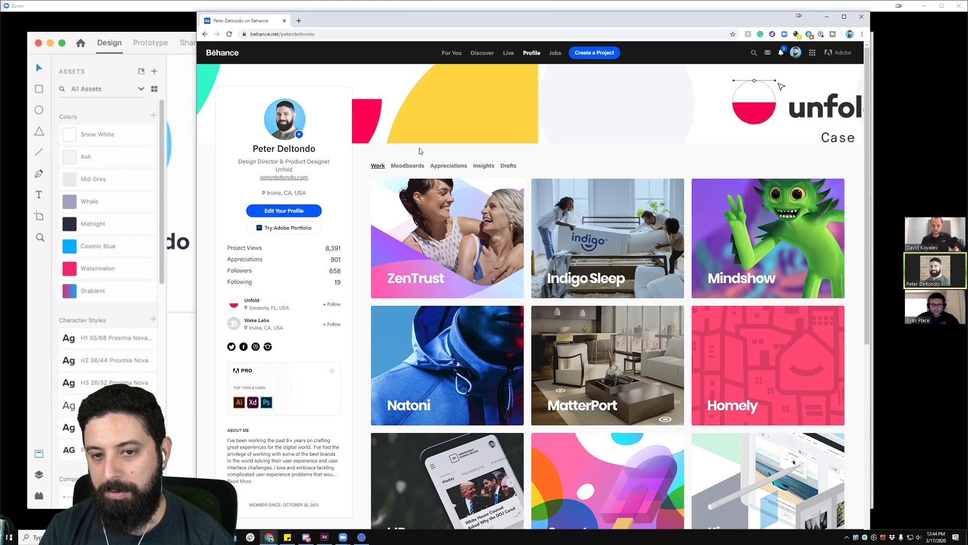
left_click_drag(194, 10, 10, 1)
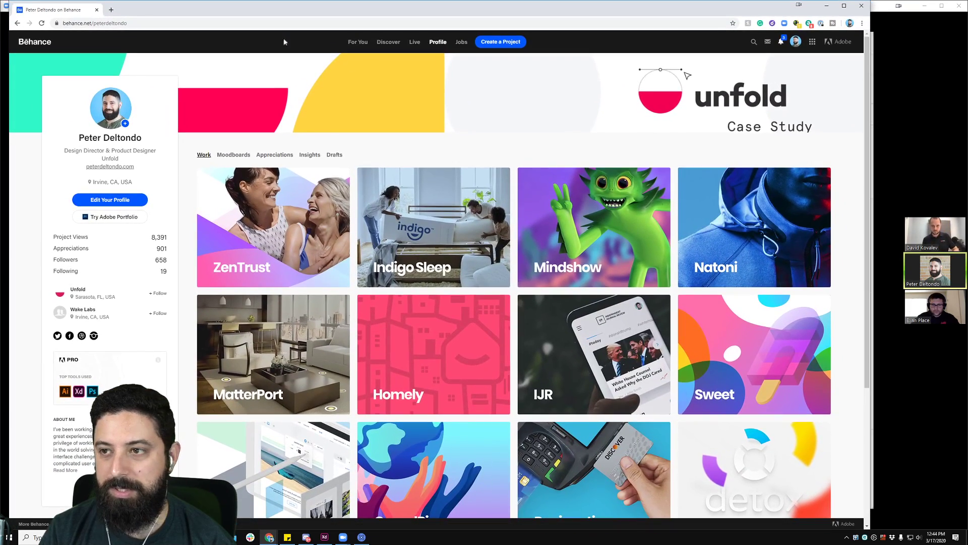
left_click(844, 6)
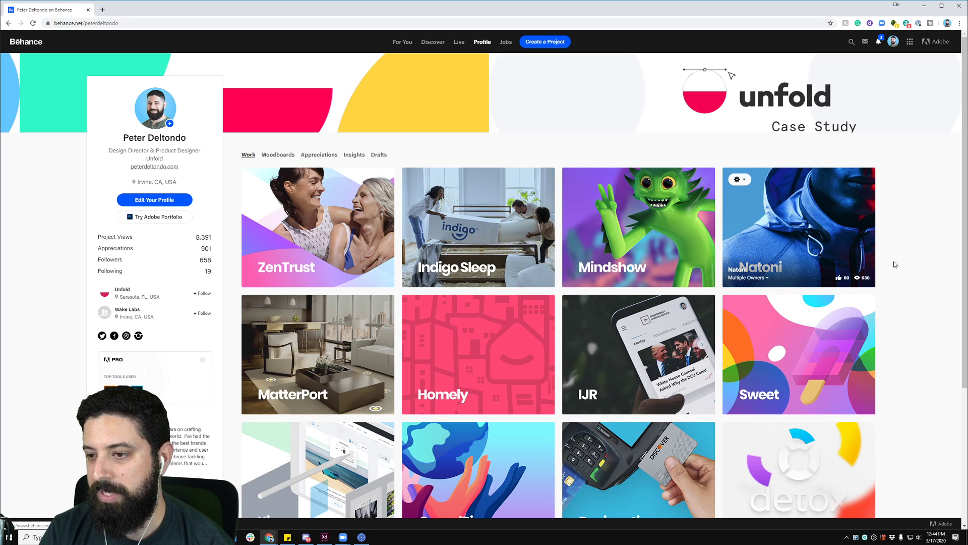
scroll(888, 262, "down", 4)
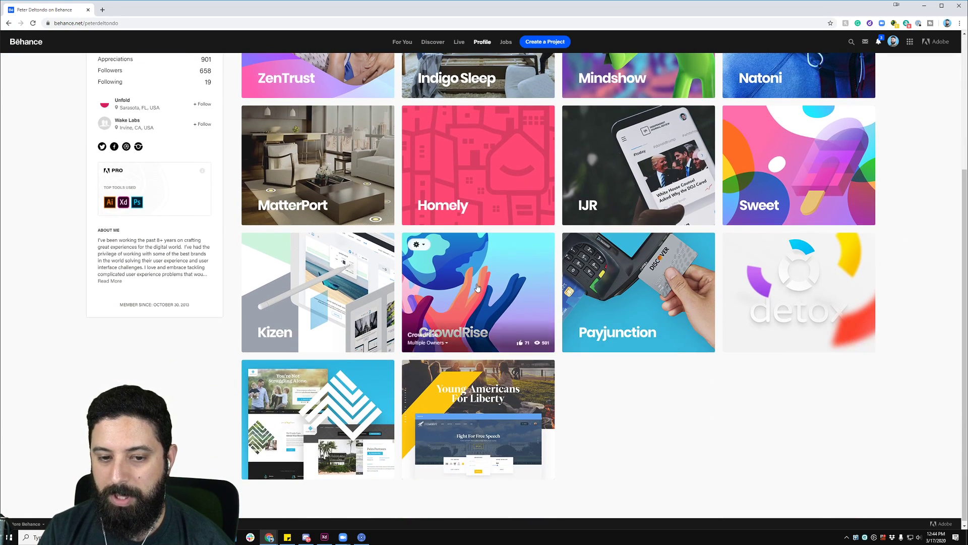
- Open the CrowdRise and Kizen projects from the profile grid in new tabs
right_click(473, 278)
left_click(484, 281)
right_click(316, 274)
left_click(324, 281)
right_click(406, 365)
left_click(695, 378)
scroll(686, 376, "up", 3)
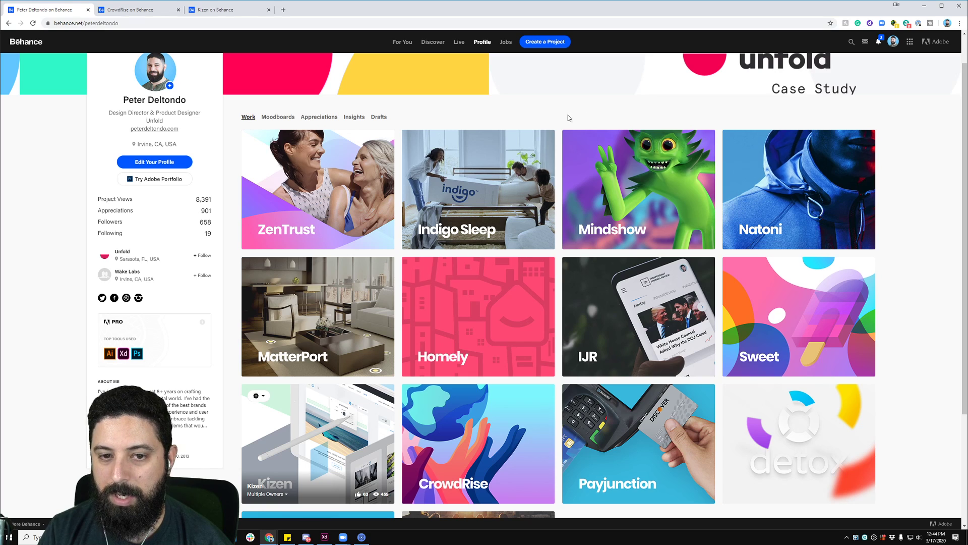
- Scroll the CrowdRise project past its colour swatches to the Packages and Features icon grid
left_click(141, 15)
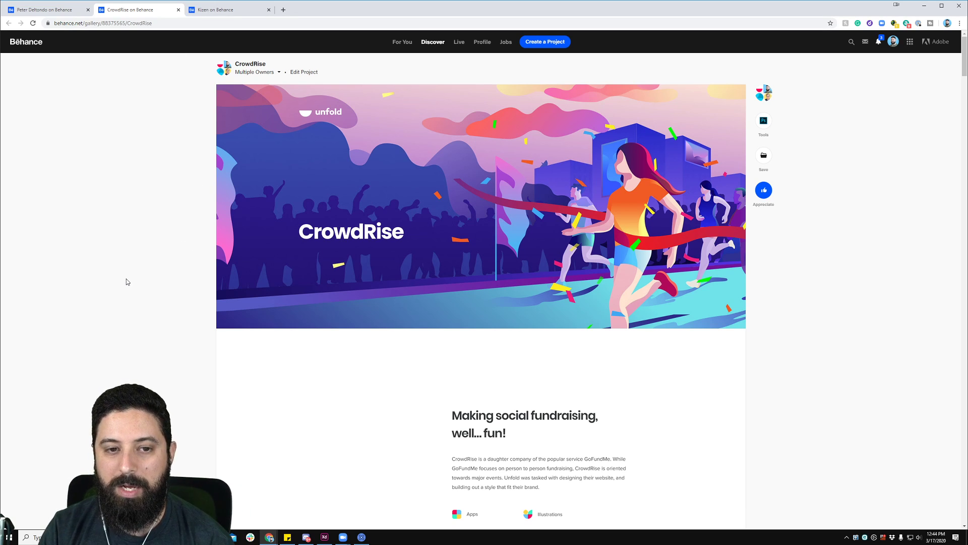
scroll(275, 295, "down", 1)
scroll(272, 291, "down", 5)
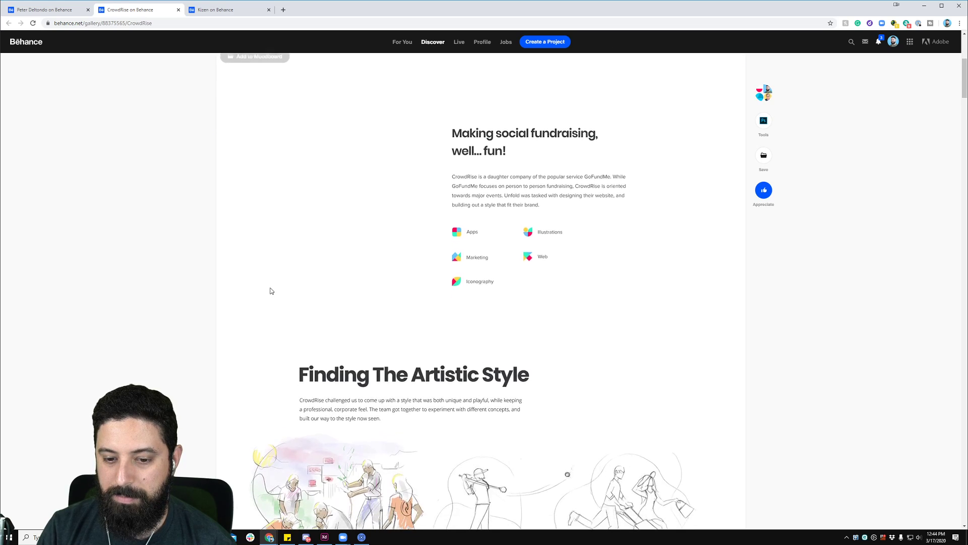
mouse_move(268, 291)
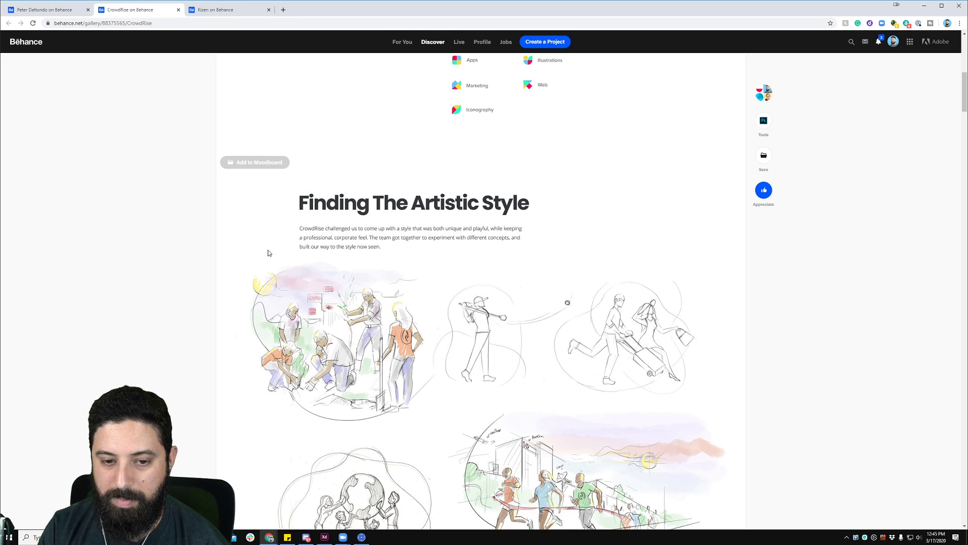
scroll(268, 305, "down", 2)
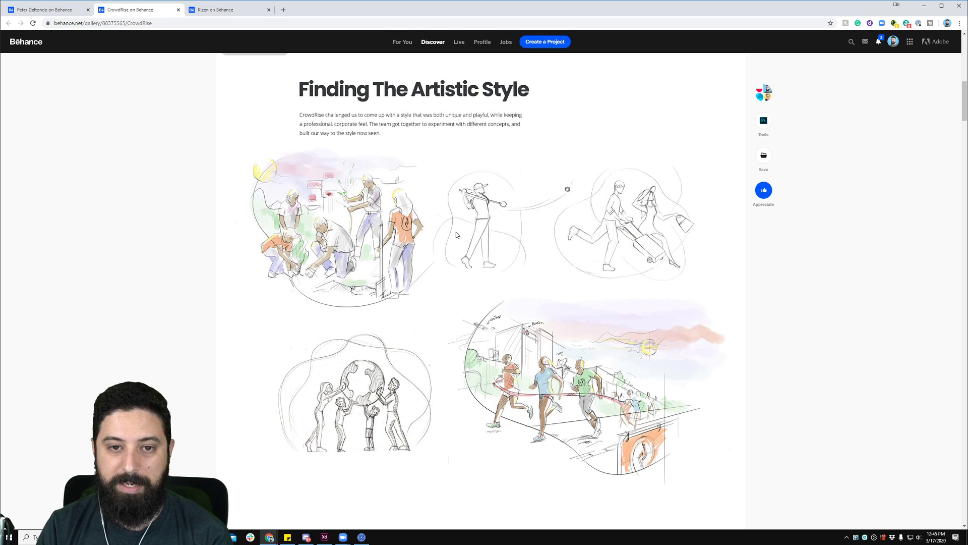
scroll(456, 235, "down", 3)
scroll(454, 234, "down", 4)
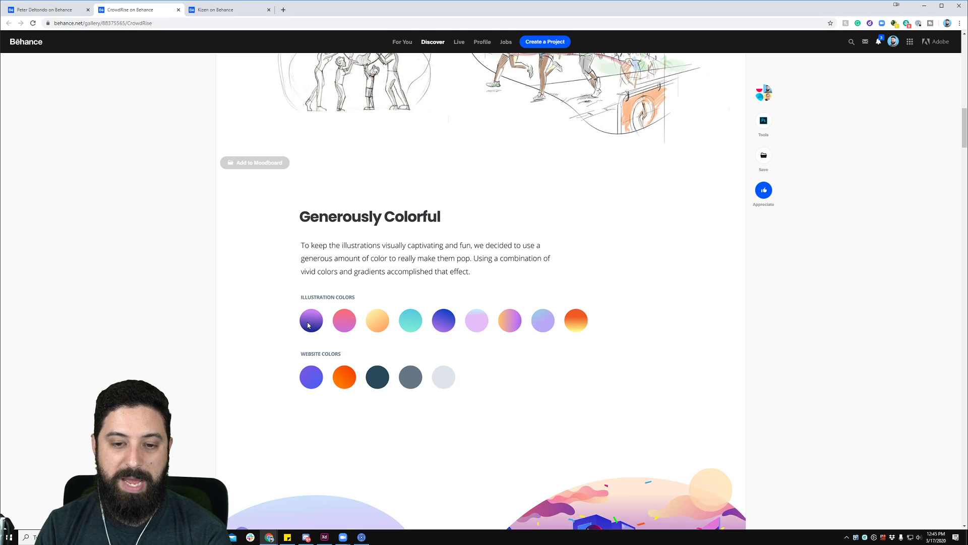
scroll(303, 326, "down", 3)
scroll(307, 324, "down", 2)
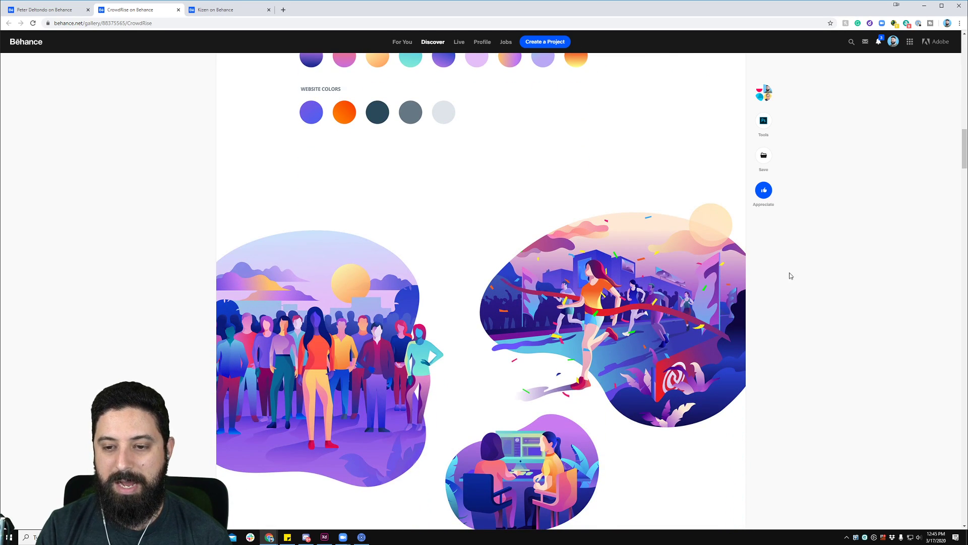
scroll(468, 326, "down", 2)
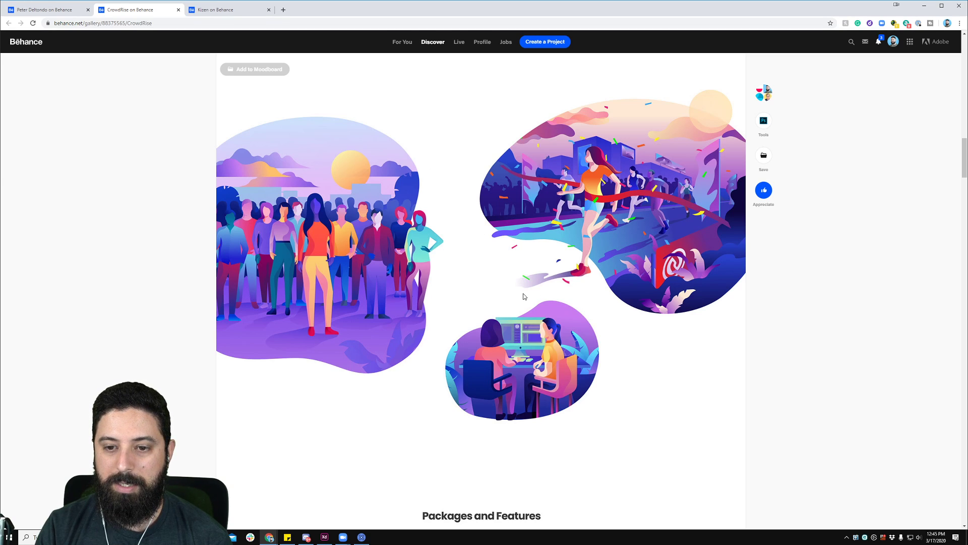
scroll(417, 348, "down", 5)
scroll(417, 346, "down", 3)
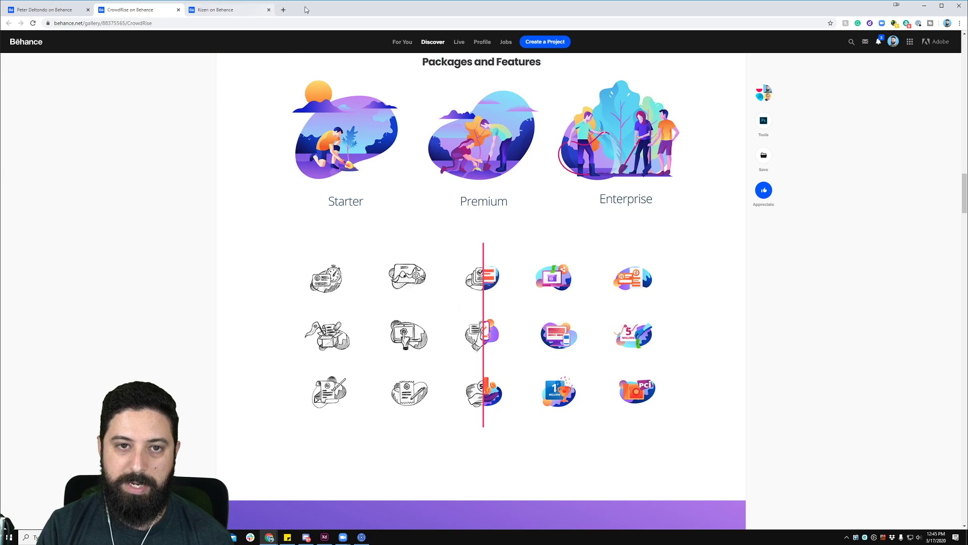
- Load unfold.co/crowdrise in a new Chrome tab
left_click(283, 9)
type("unfold.")
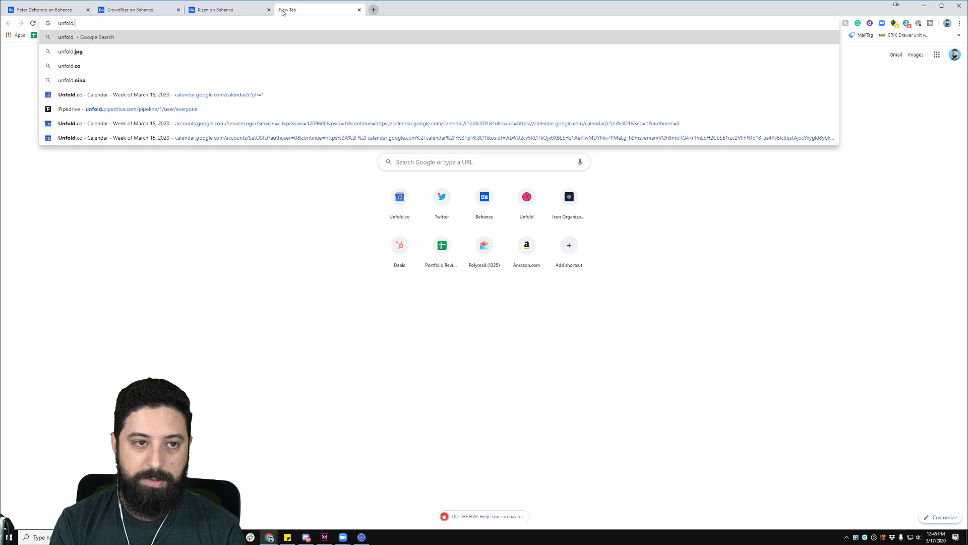
type("co/crowdrise")
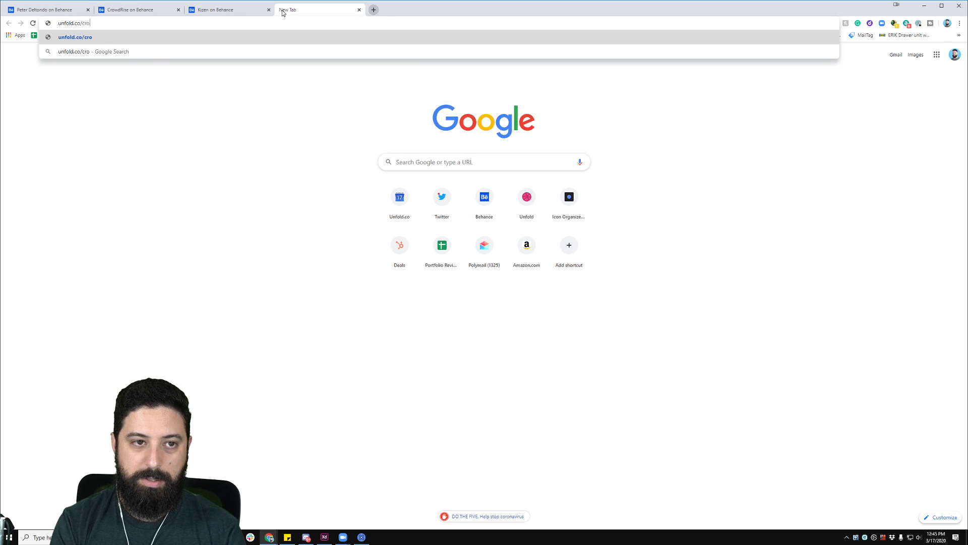
key("Return")
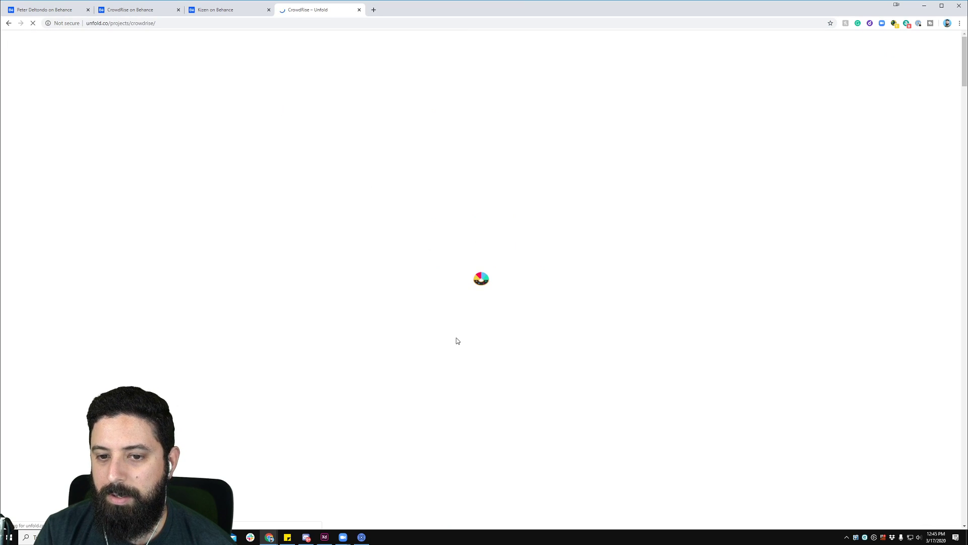
- Scroll to the CrowdRise icon grid and slide the before/after handle left
scroll(456, 341, "down", 12)
scroll(456, 341, "down", 20)
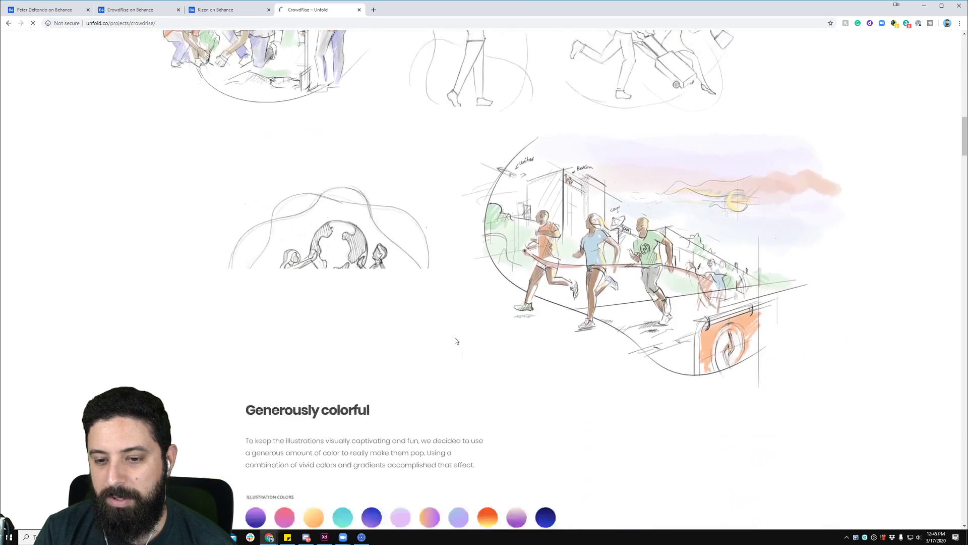
scroll(450, 341, "down", 5)
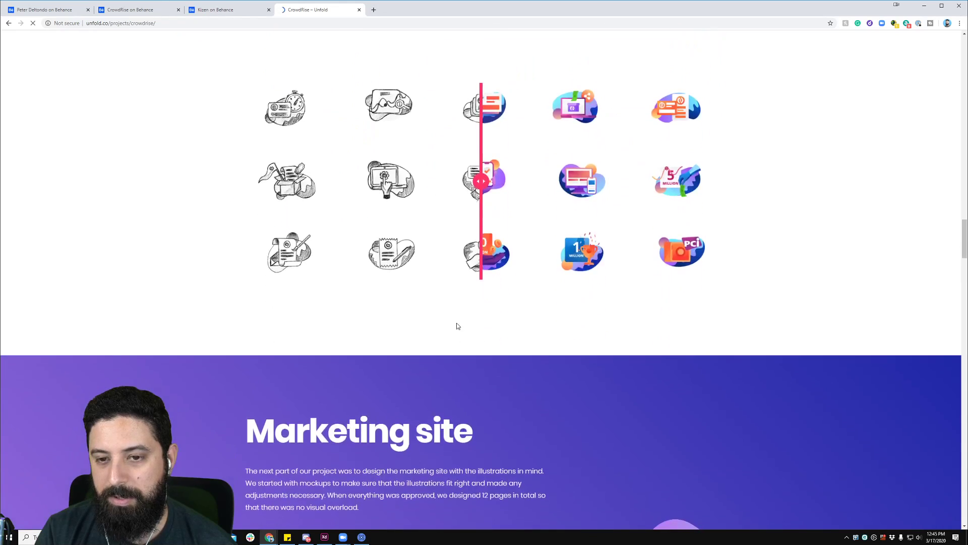
mouse_move(480, 180)
left_mouse_down()
mouse_move(264, 180)
mouse_move(707, 180)
mouse_move(275, 180)
mouse_move(417, 179)
mouse_move(354, 180)
mouse_move(370, 171)
mouse_move(521, 180)
mouse_move(479, 156)
mouse_move(450, 157)
left_mouse_up()
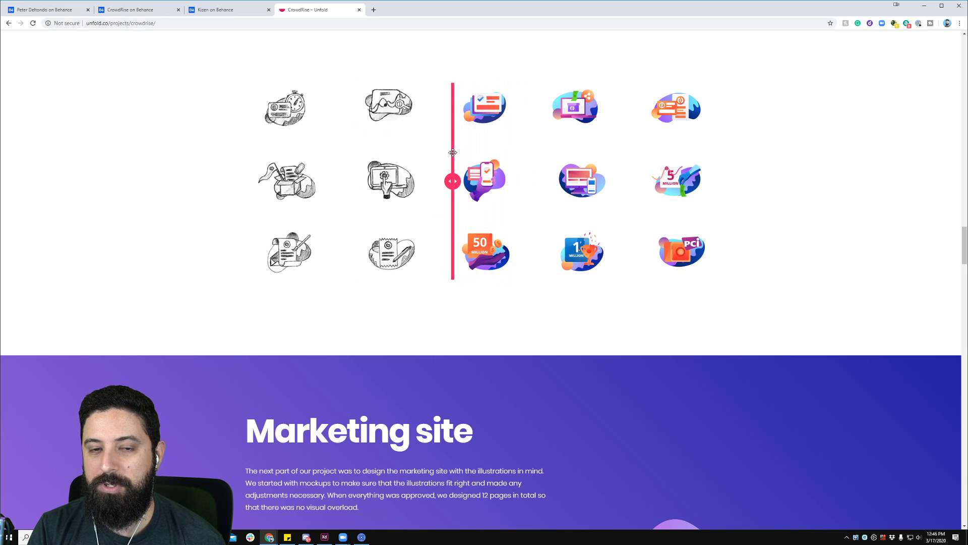
- Return to the CrowdRise Behance tab and scroll down through the project
left_click(130, 10)
scroll(226, 299, "down", 6)
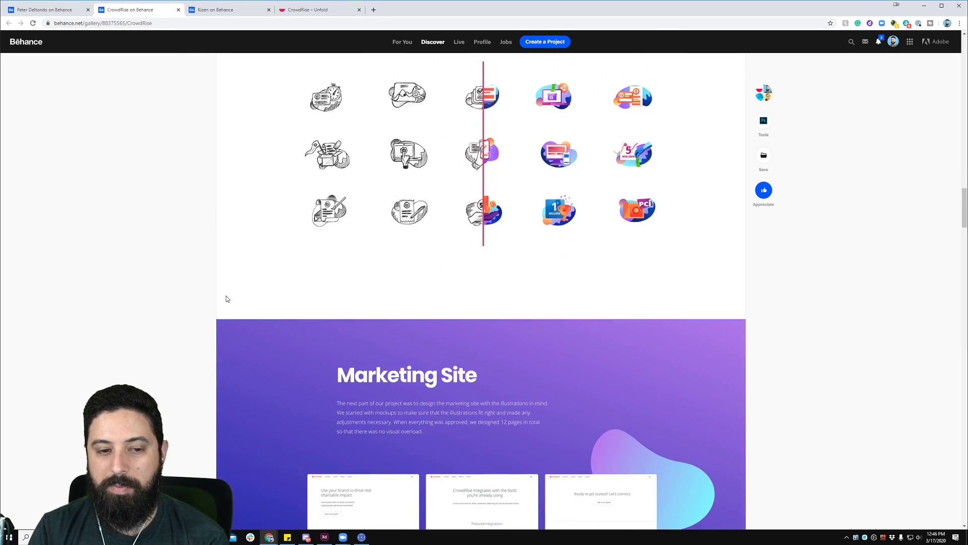
scroll(227, 299, "down", 2)
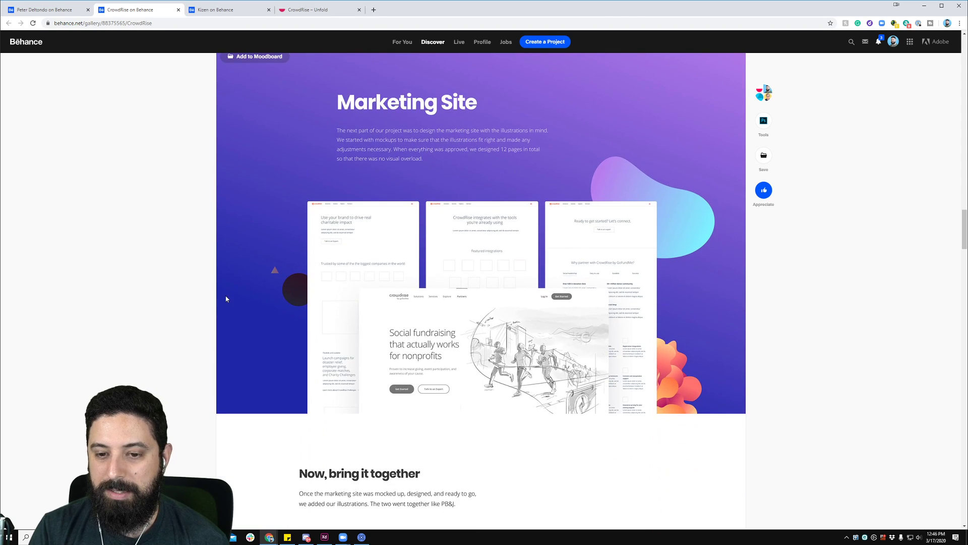
scroll(280, 296, "down", 5)
scroll(279, 300, "down", 10)
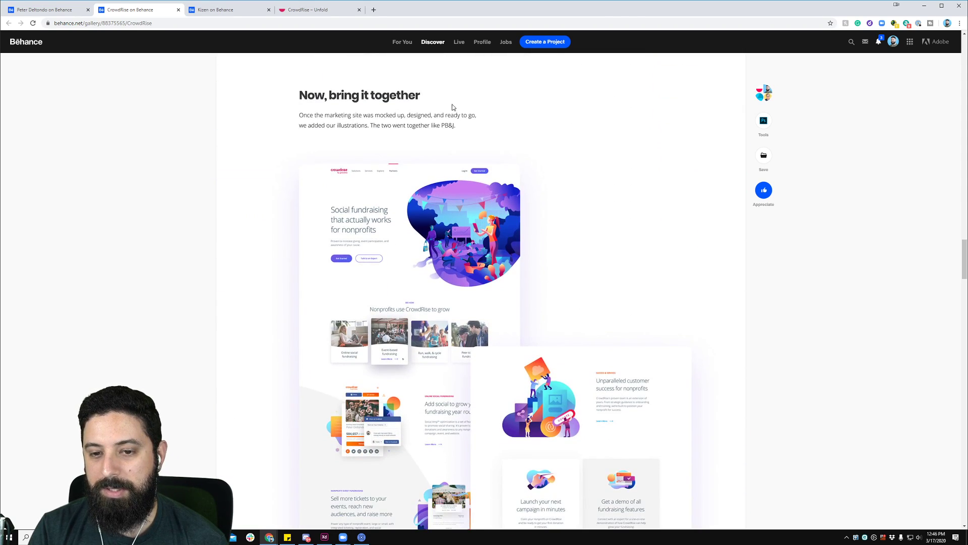
scroll(337, 315, "down", 6)
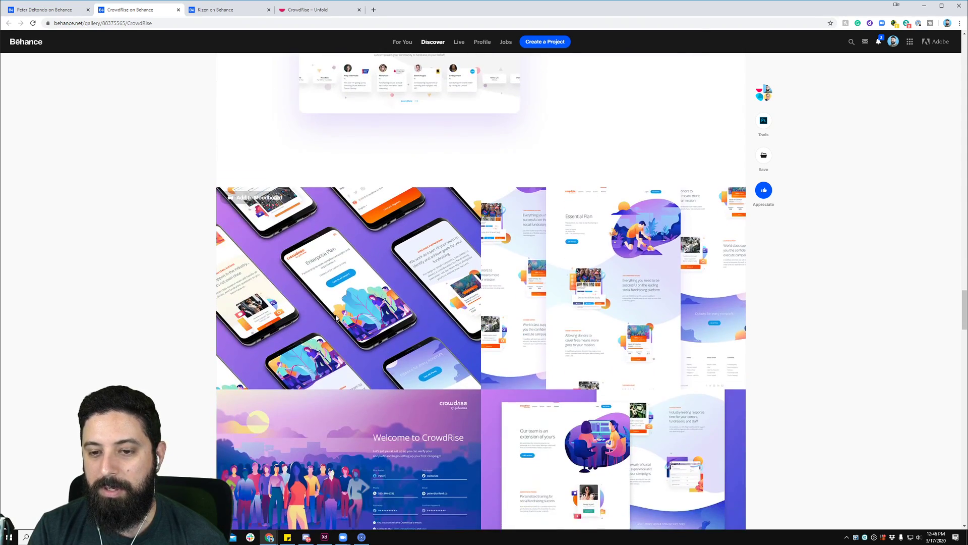
scroll(453, 321, "down", 2)
- Scroll to the CrowdRise project's closing section, then switch to the Kizen tab
scroll(454, 321, "down", 10)
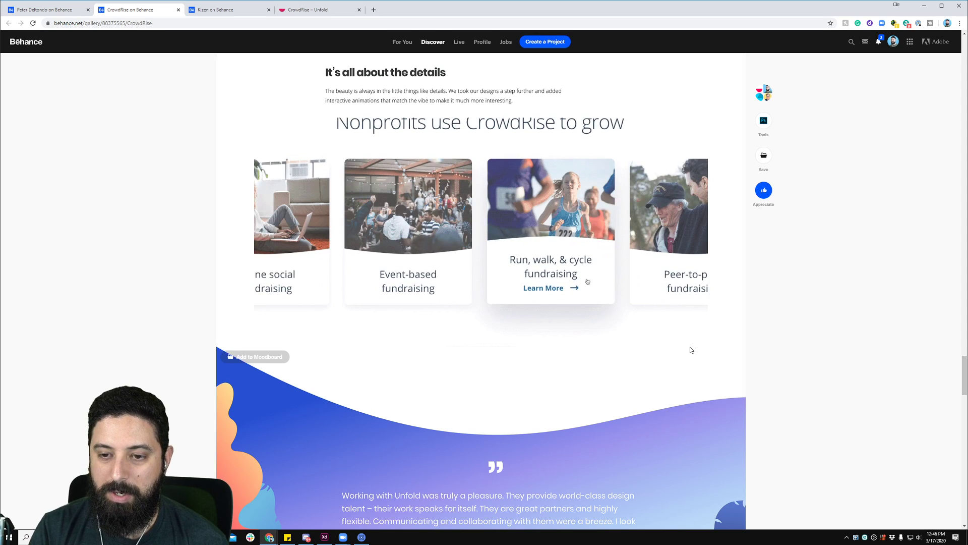
scroll(690, 347, "down", 4)
scroll(690, 349, "down", 2)
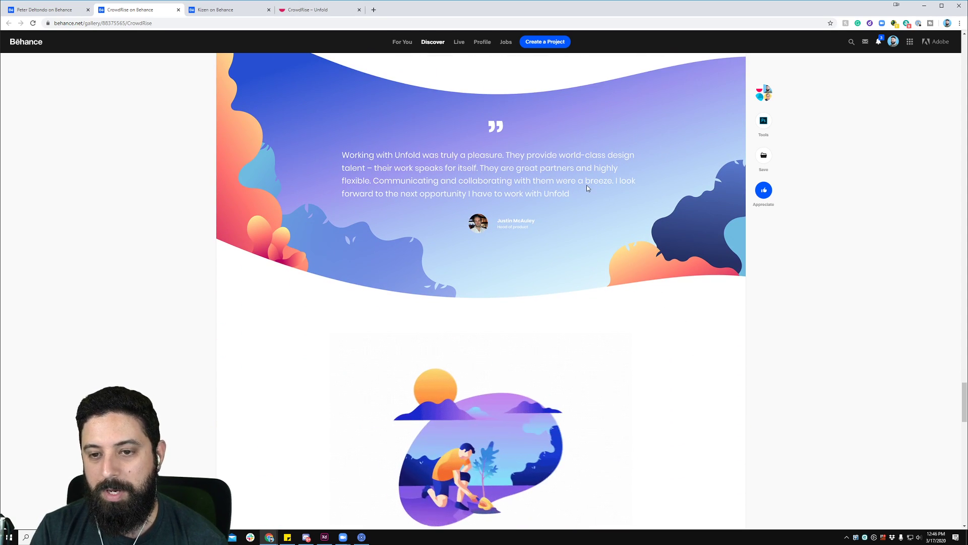
scroll(476, 295, "down", 3)
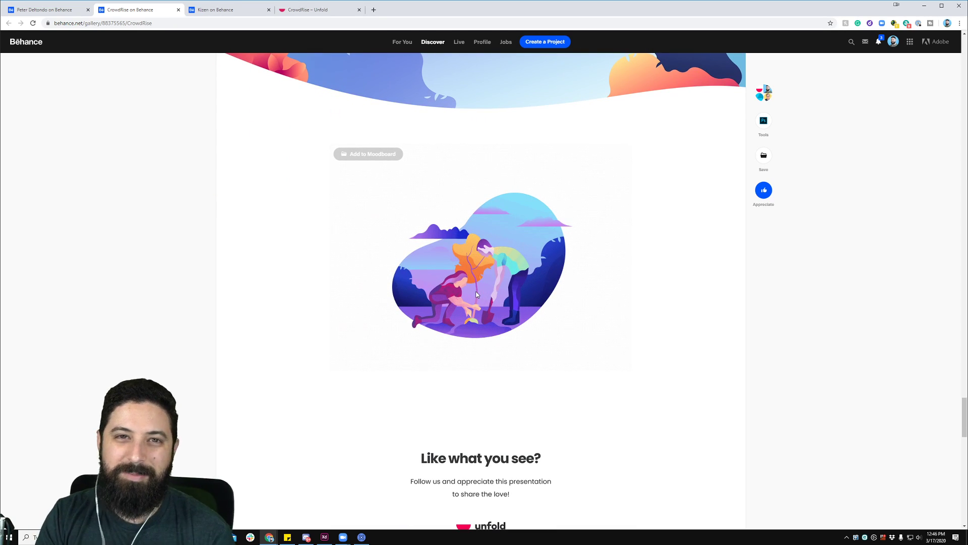
scroll(459, 333, "down", 1)
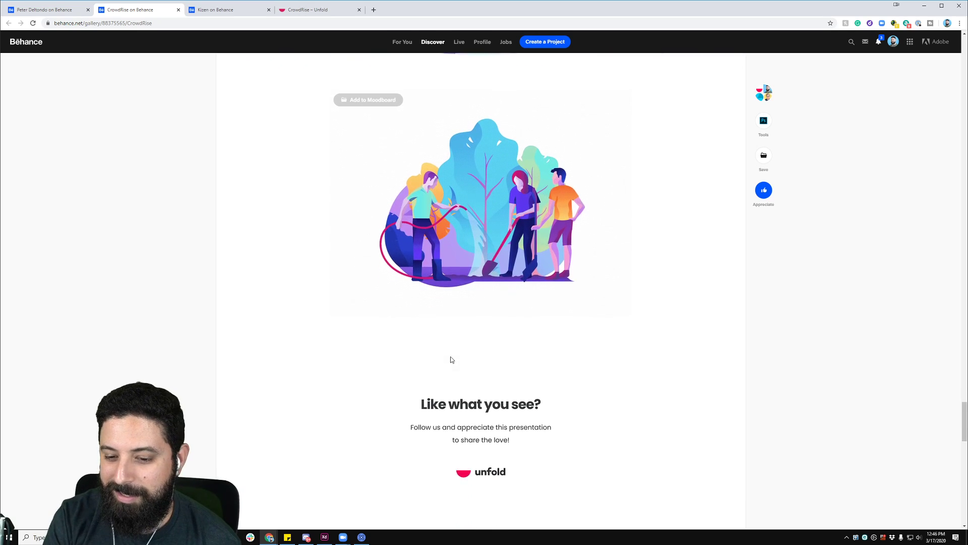
left_click(225, 14)
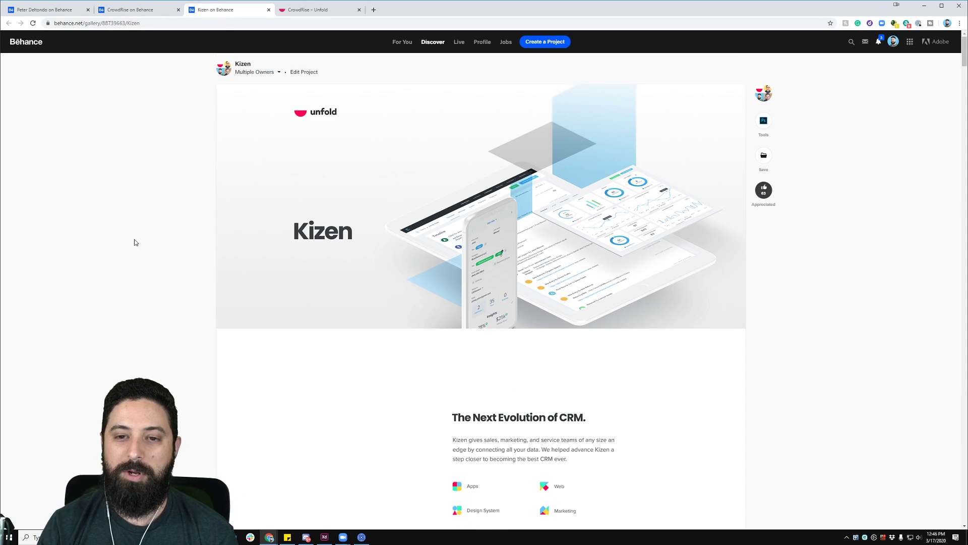
- Scroll the Kizen project down to its Design System icons and colour palette
scroll(136, 245, "down", 1)
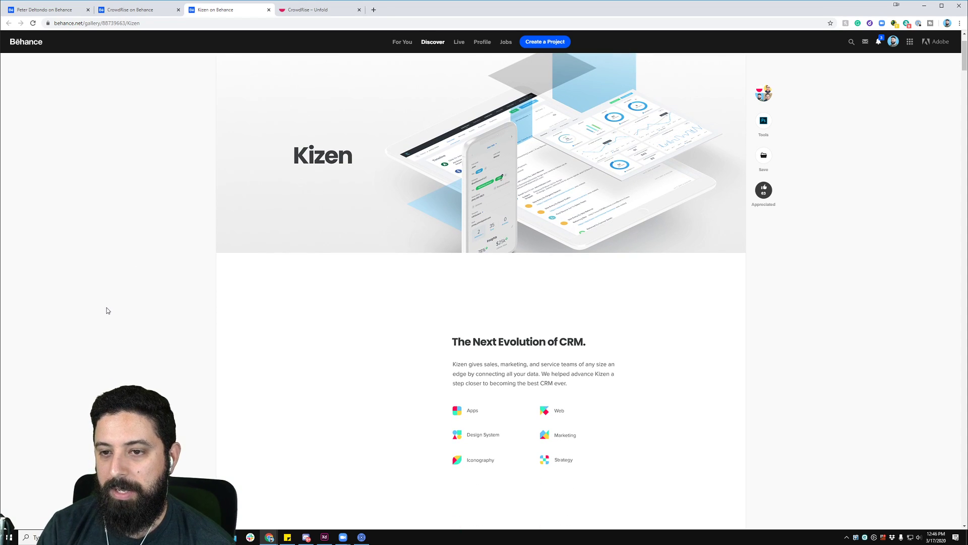
scroll(109, 302, "down", 5)
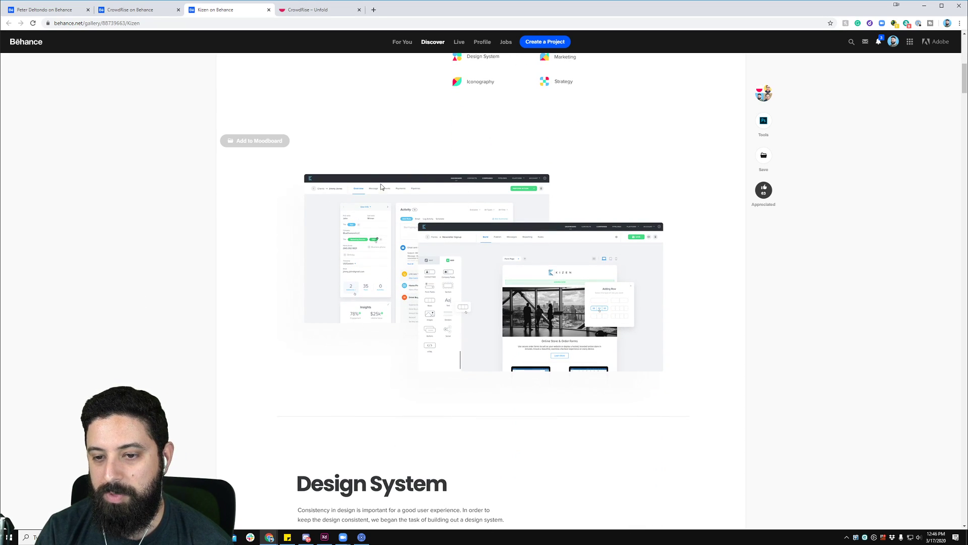
scroll(340, 196, "down", 5)
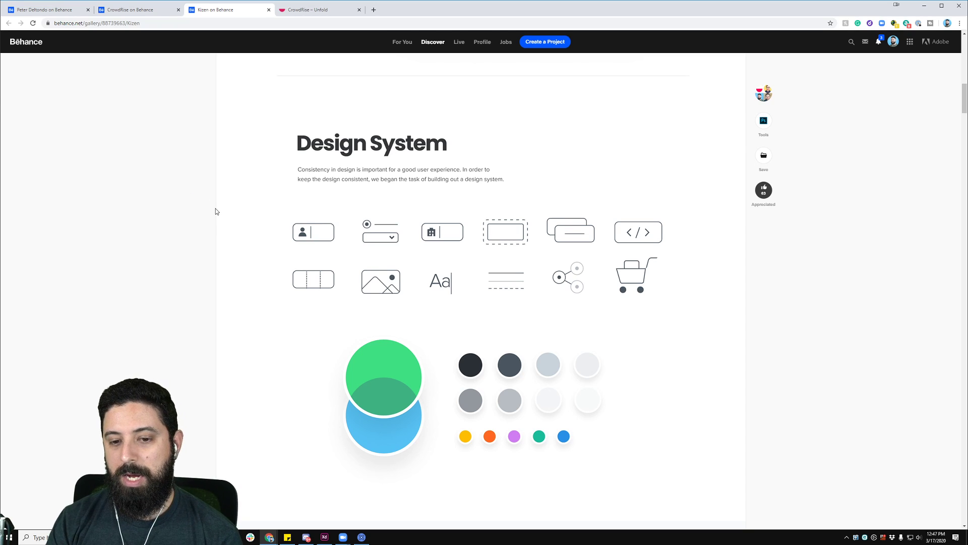
- Scroll Kizen past the UI Elements dashboard stats to the email timeline and Bold Marketing heading
scroll(216, 211, "down", 1)
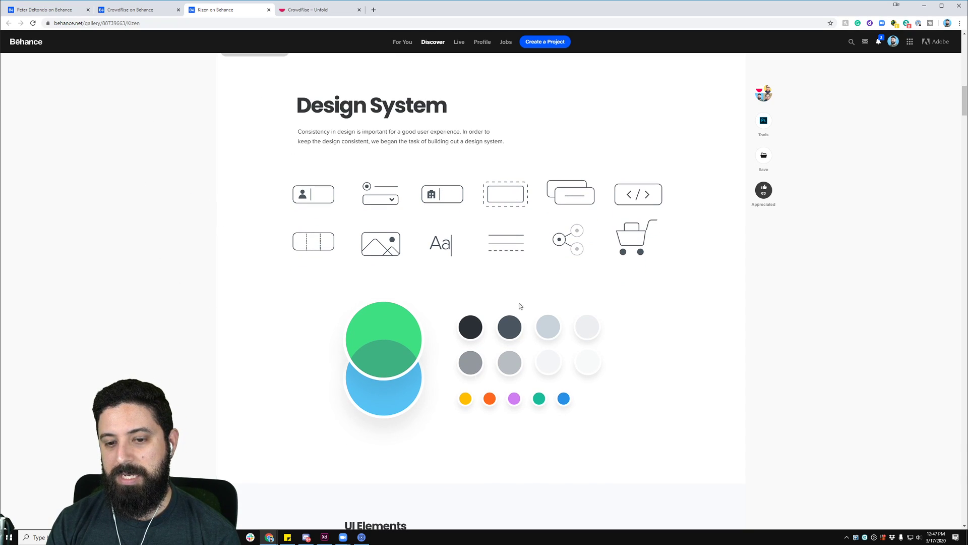
scroll(494, 284, "down", 8)
right_click(242, 325)
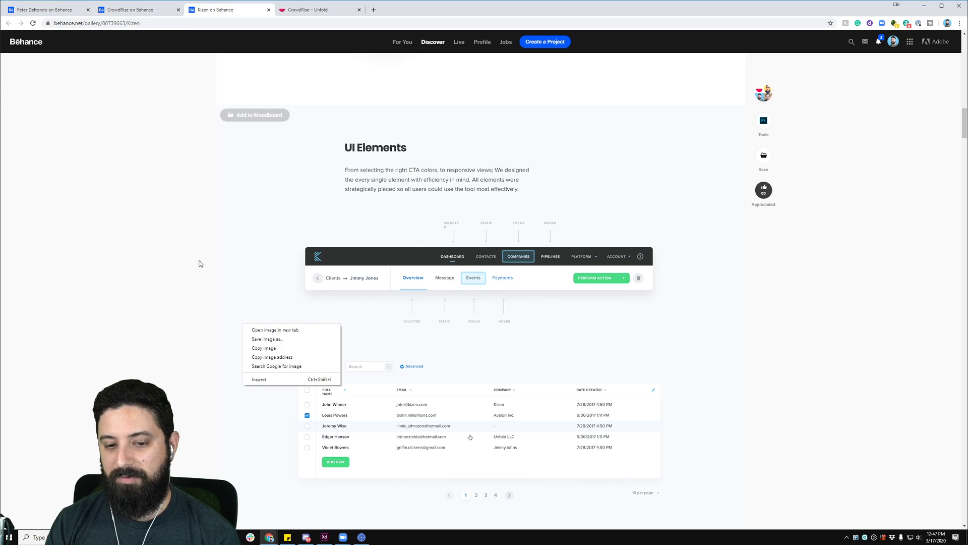
left_click(220, 284)
scroll(201, 277, "down", 2)
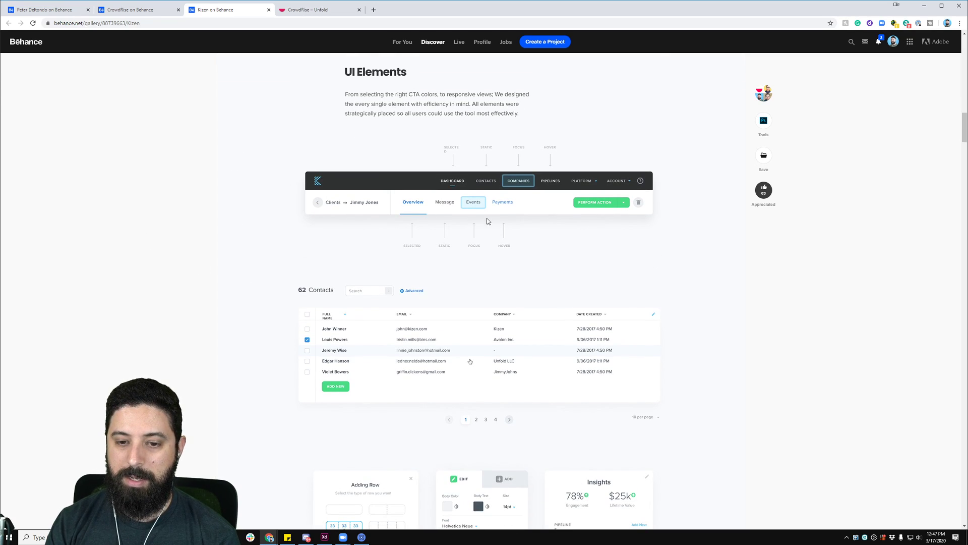
scroll(402, 194, "down", 7)
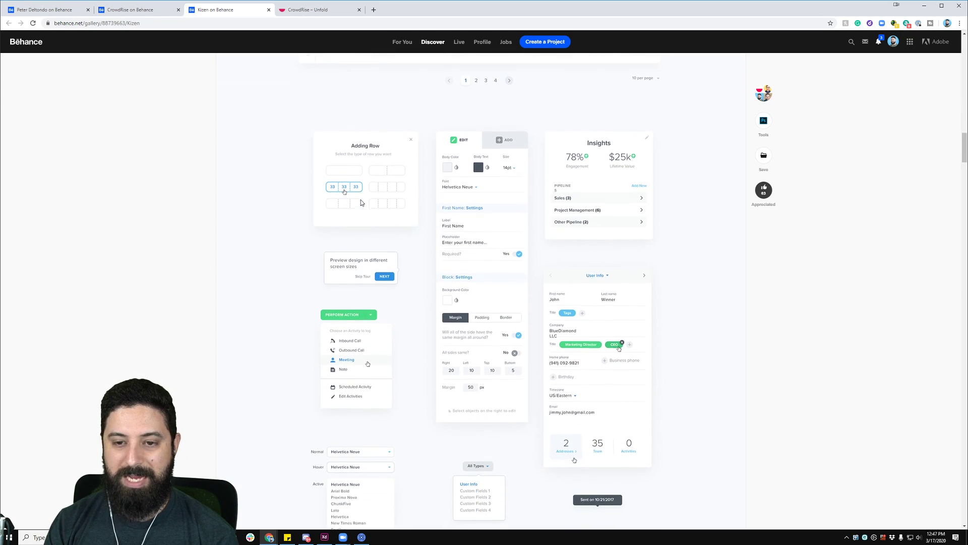
scroll(251, 232, "down", 3)
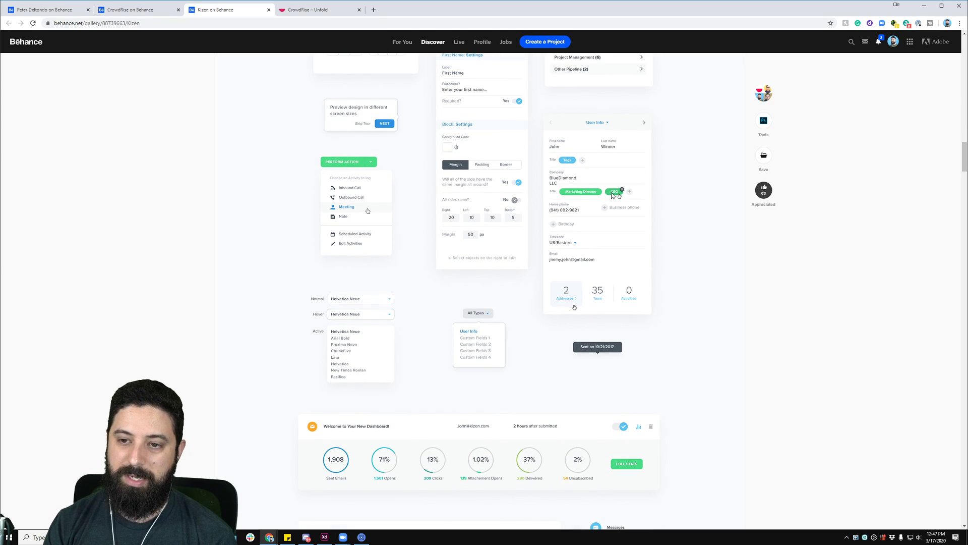
scroll(333, 273, "down", 6)
scroll(332, 273, "down", 1)
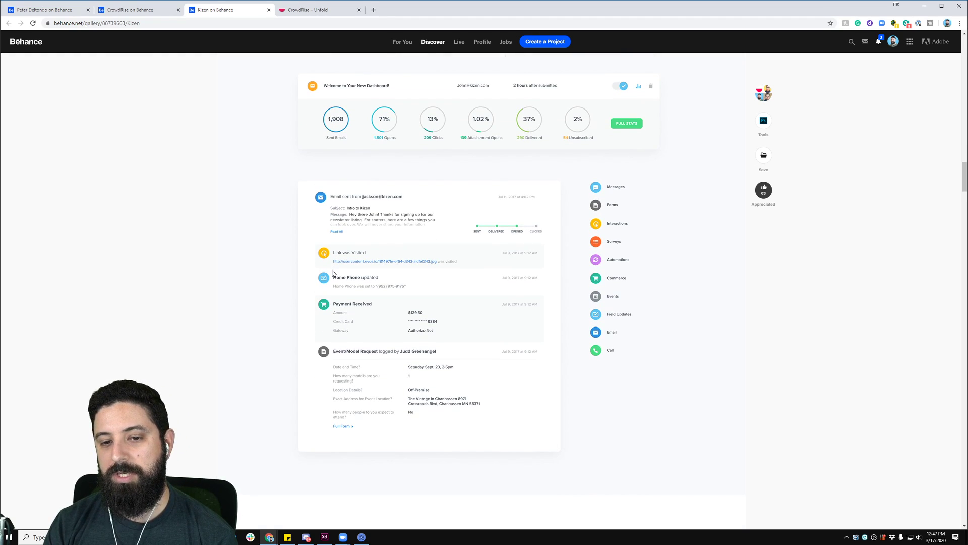
scroll(333, 273, "down", 2)
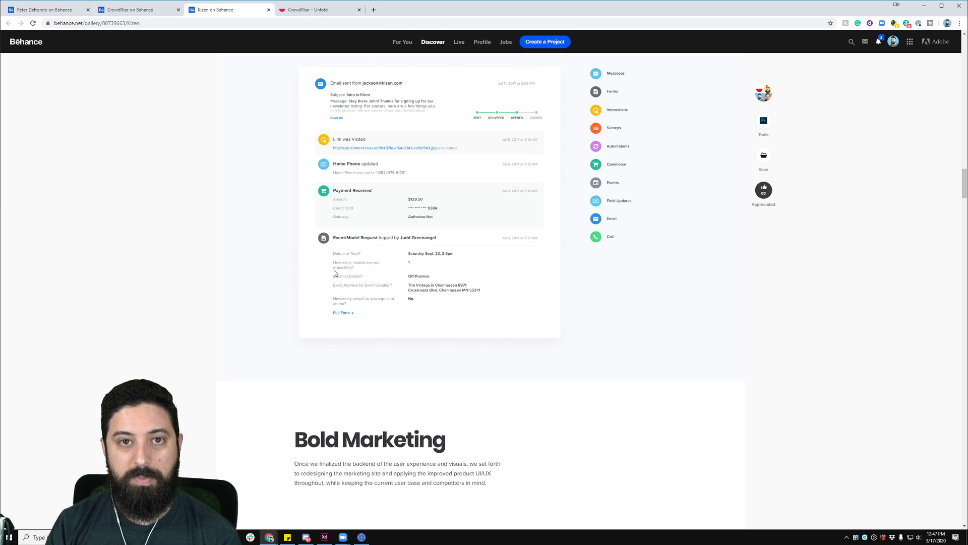
- Scroll the Kizen page past the landing mockups to its COLORS, FONTS and ELEMENTS board
scroll(312, 237, "down", 4)
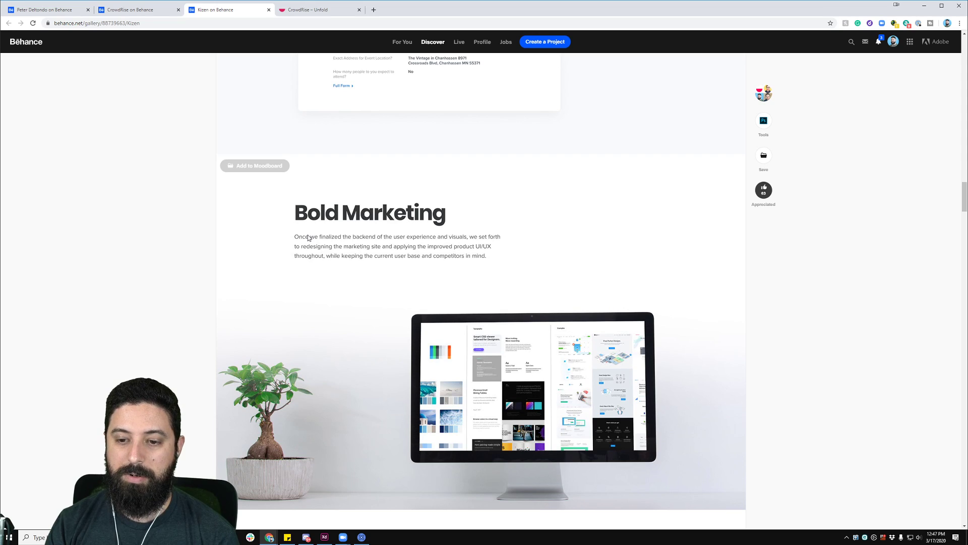
scroll(268, 264, "down", 3)
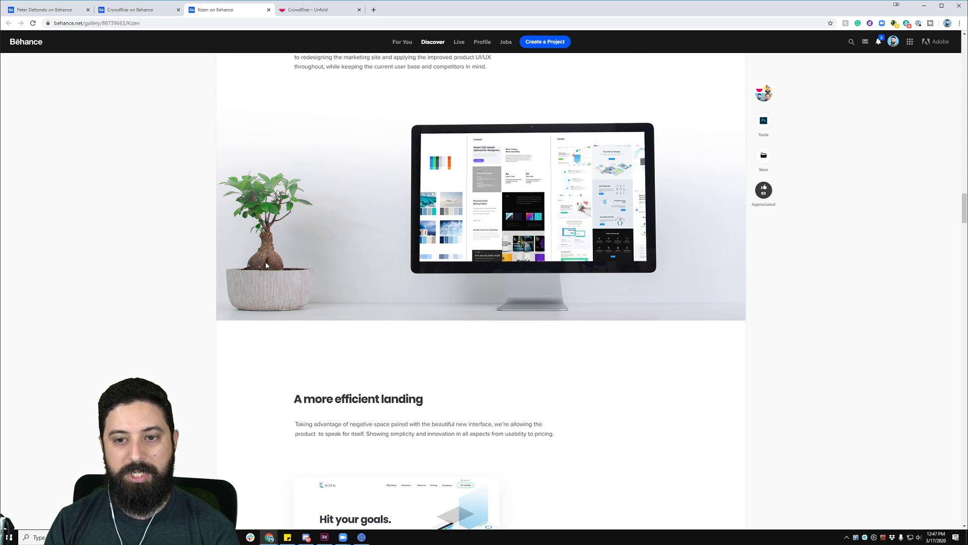
scroll(264, 267, "down", 6)
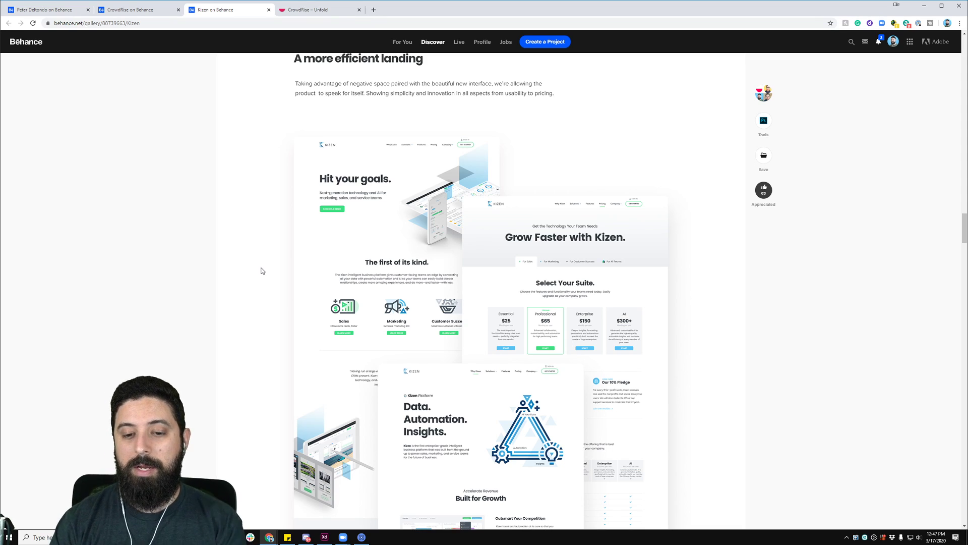
scroll(196, 257, "down", 2)
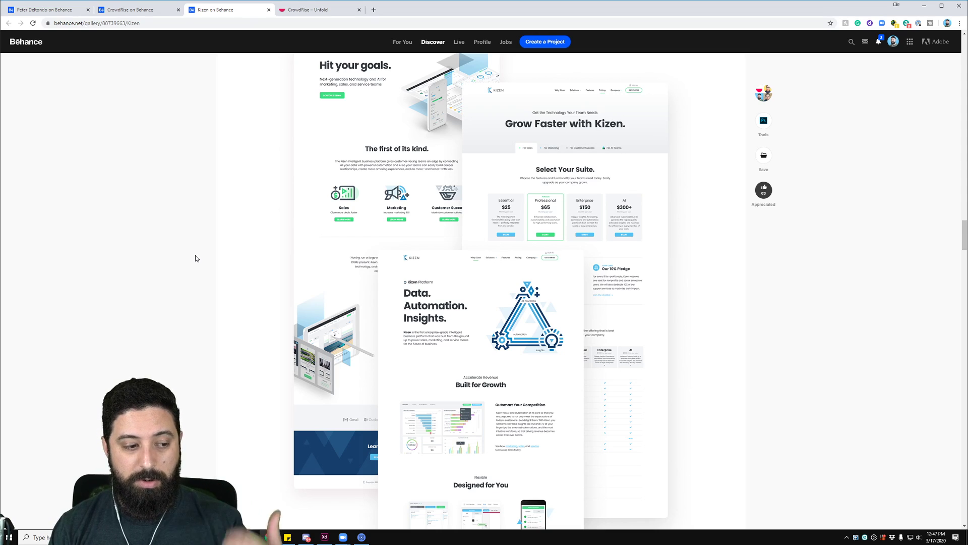
scroll(195, 258, "down", 5)
scroll(195, 262, "down", 4)
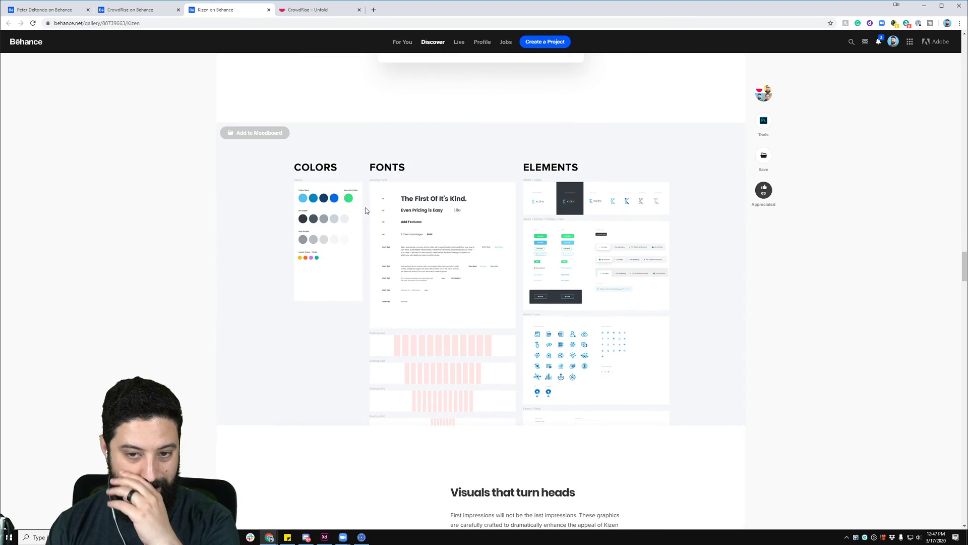
- Scroll past Visuals that turn heads and the All Your Data banner to Structuring the components
scroll(366, 217, "down", 1)
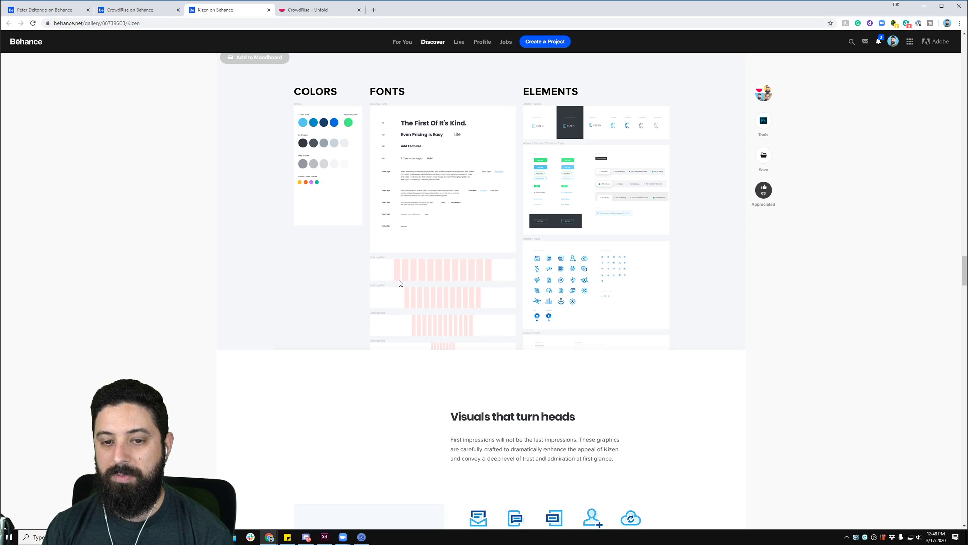
scroll(431, 268, "down", 2)
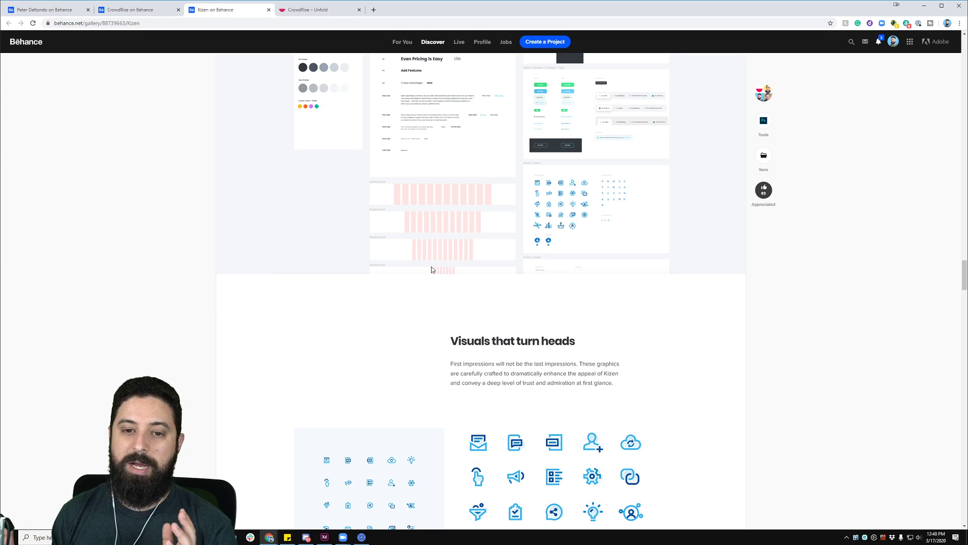
scroll(438, 321, "down", 5)
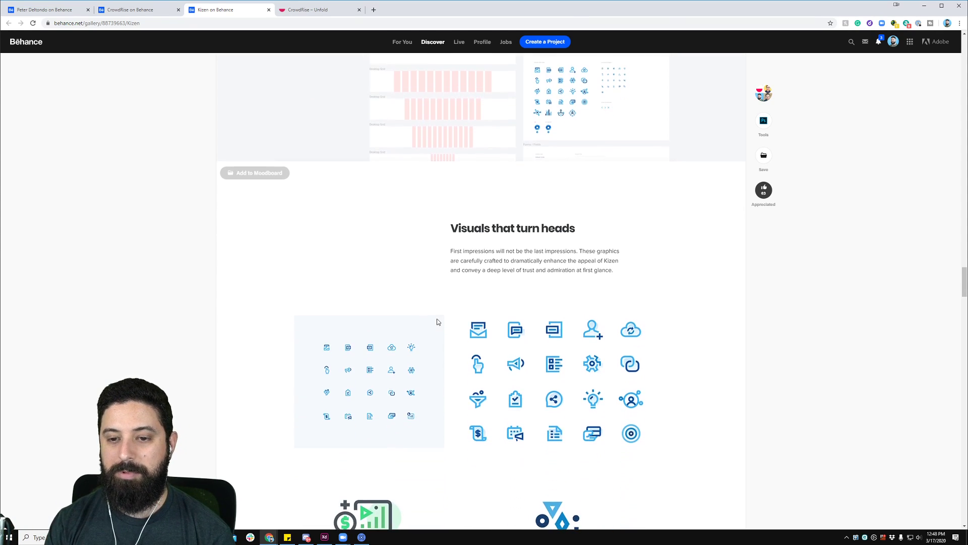
scroll(437, 322, "down", 10)
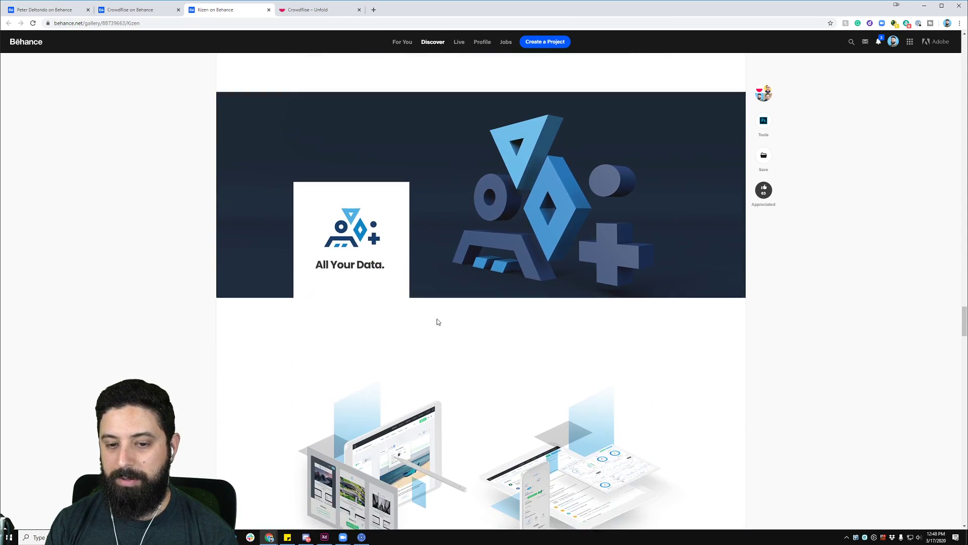
scroll(438, 322, "down", 6)
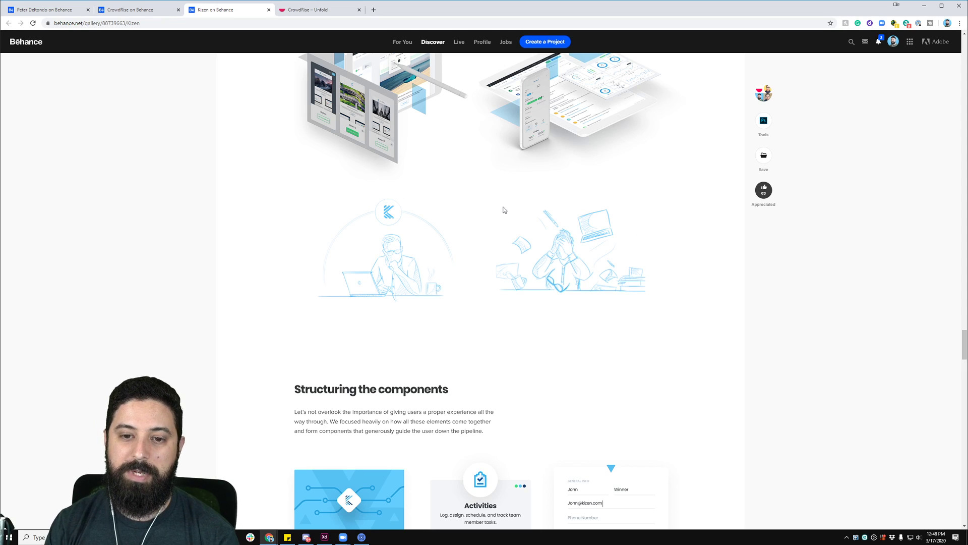
- Scroll through the rest of the Kizen project to its end
scroll(504, 210, "down", 10)
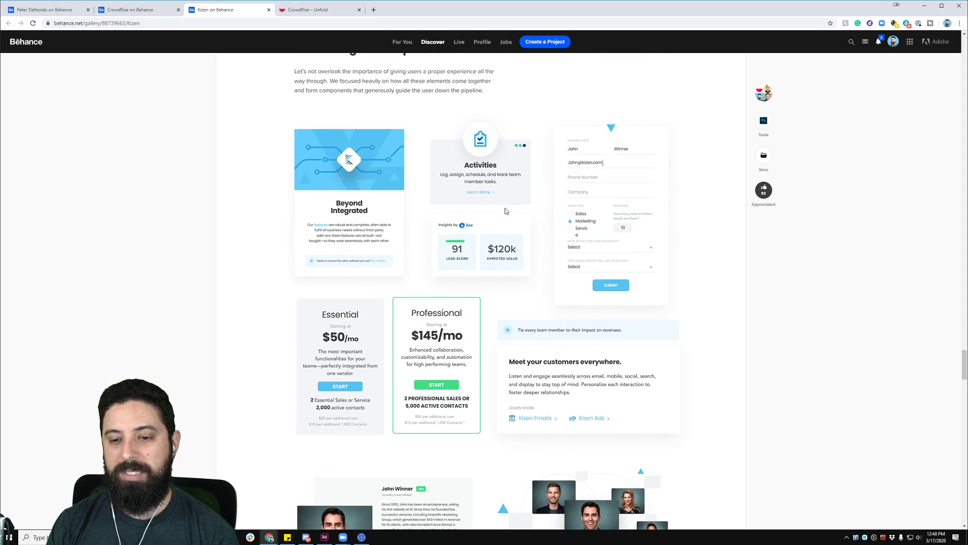
scroll(506, 211, "down", 3)
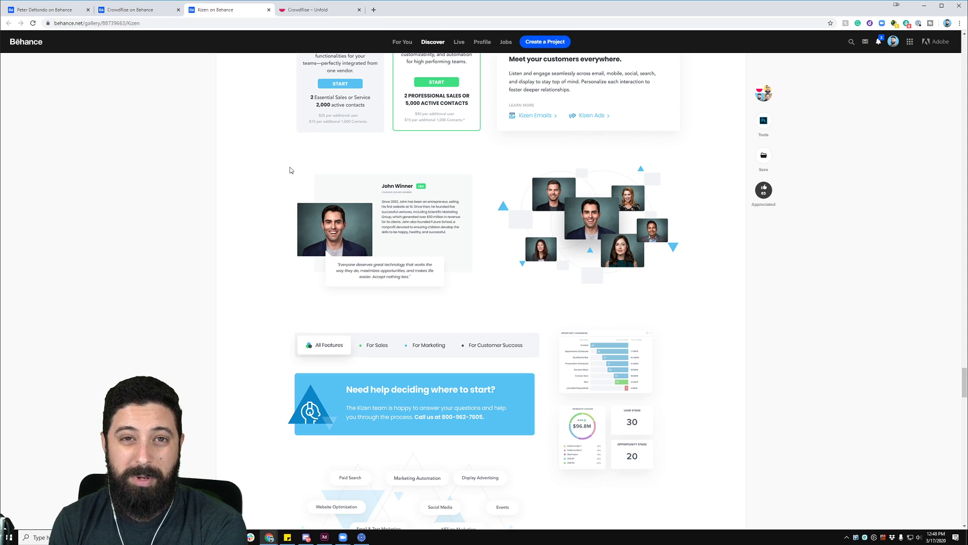
scroll(300, 177, "down", 13)
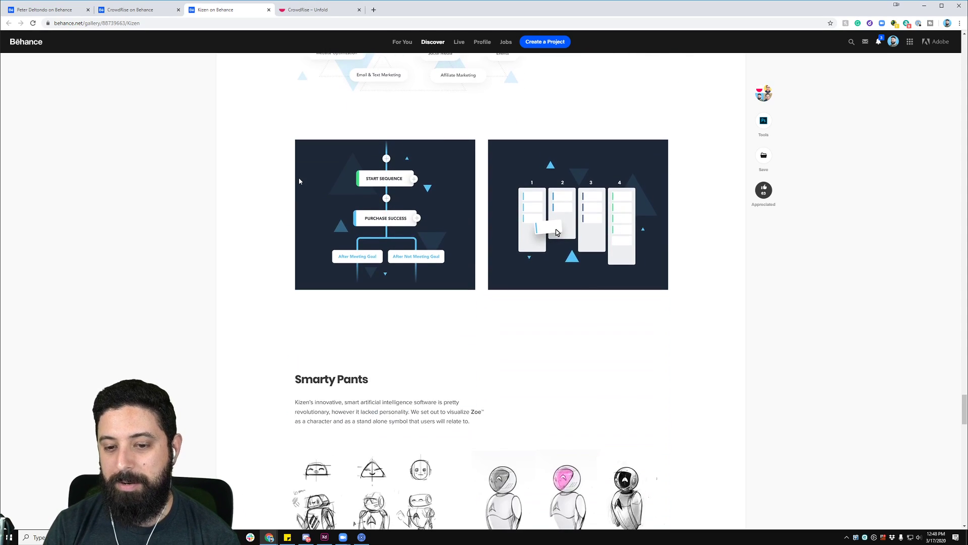
scroll(298, 182, "down", 4)
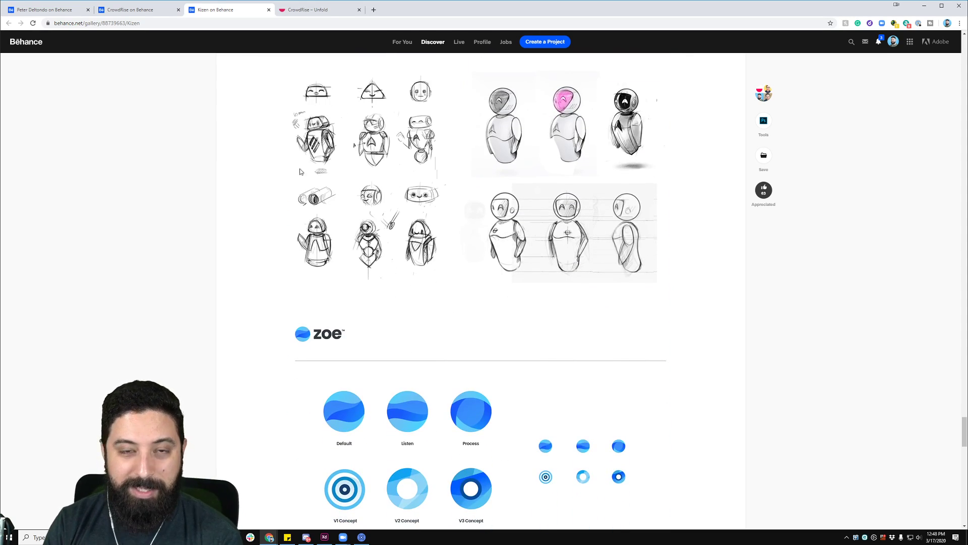
scroll(298, 217, "down", 3)
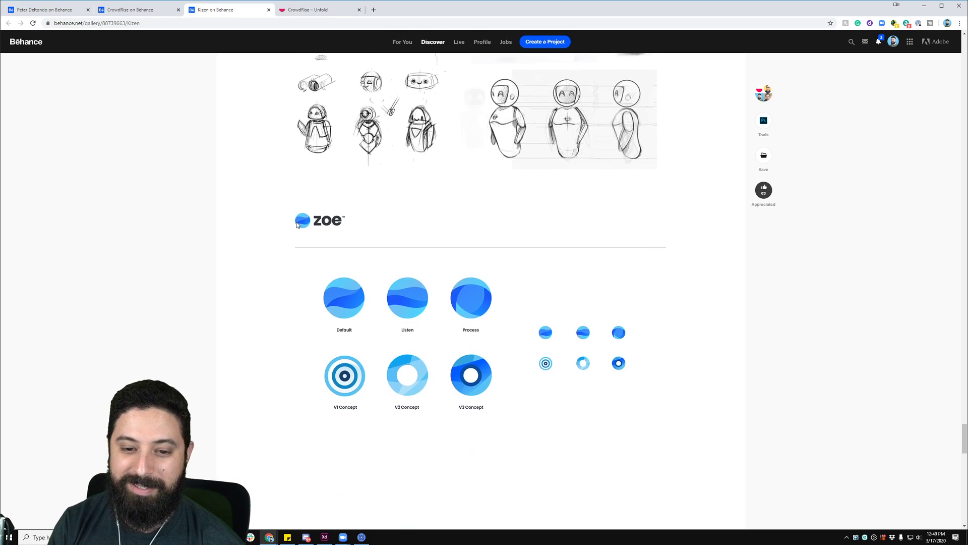
scroll(297, 225, "down", 5)
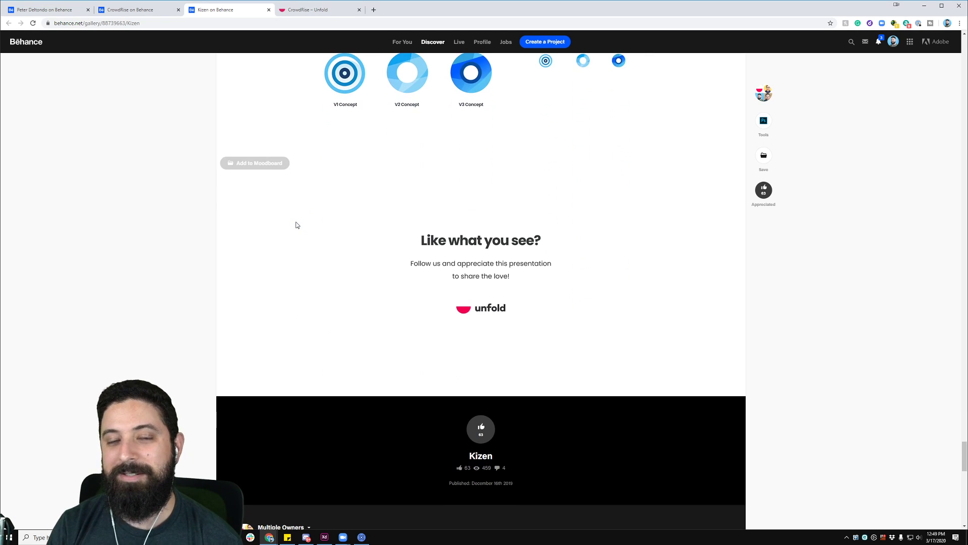
- Close the Kizen, CrowdRise – Unfold and CrowdRise browser tabs
left_click(269, 10)
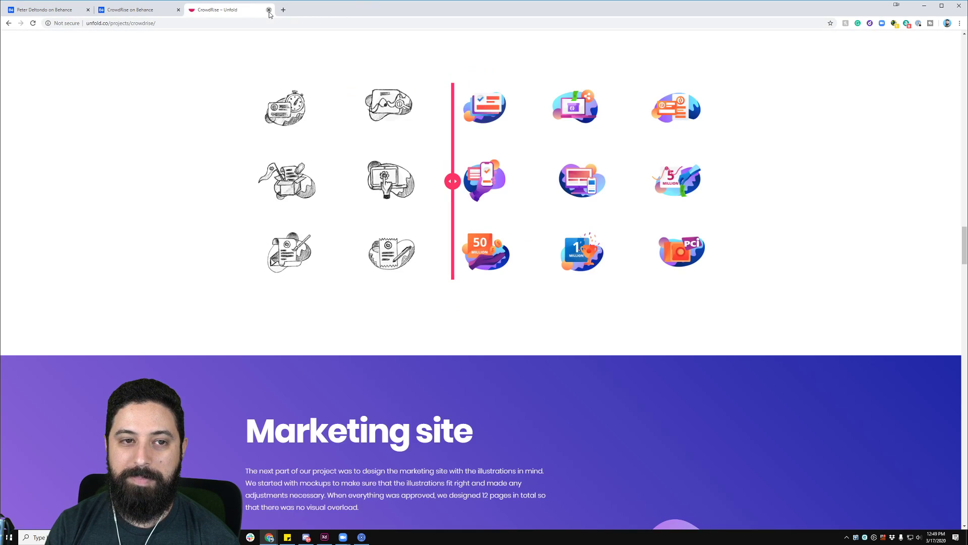
left_click(269, 10)
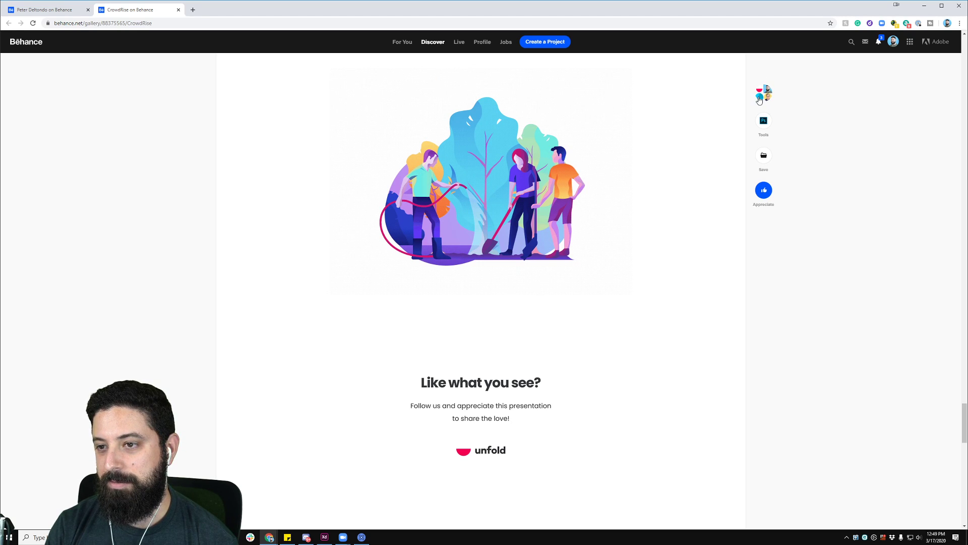
scroll(768, 273, "up", 10)
scroll(765, 292, "up", 20)
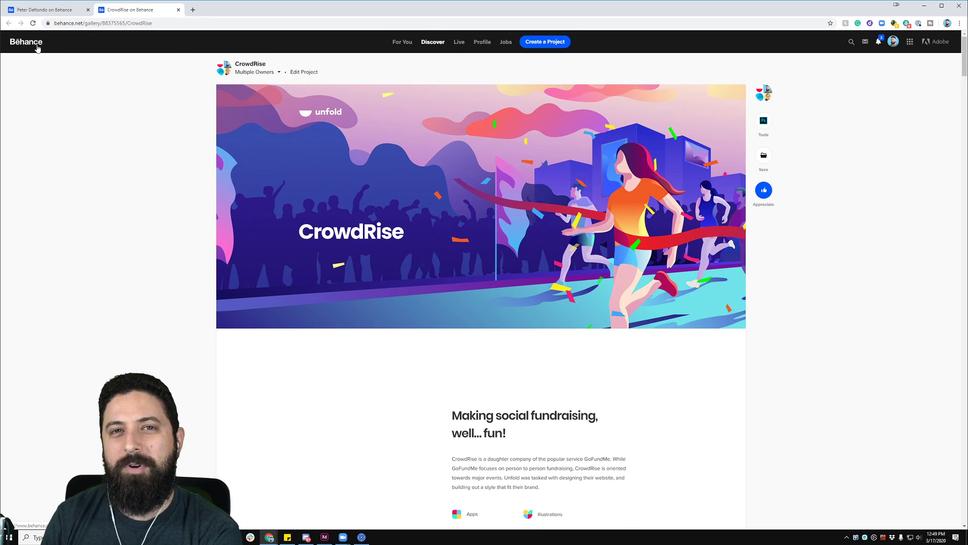
left_click(178, 11)
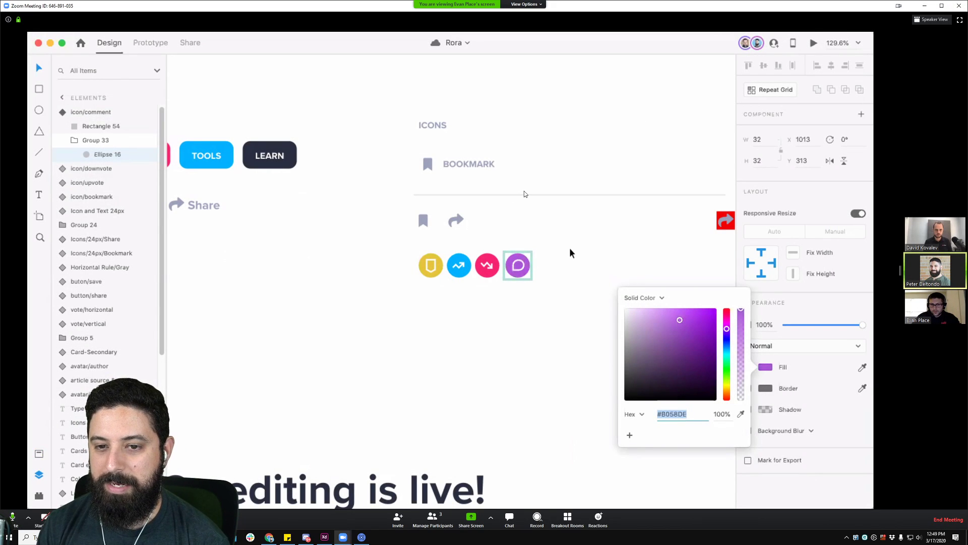
- Dismiss the color picker and deselect the purple speech-bubble icon
left_click(571, 253)
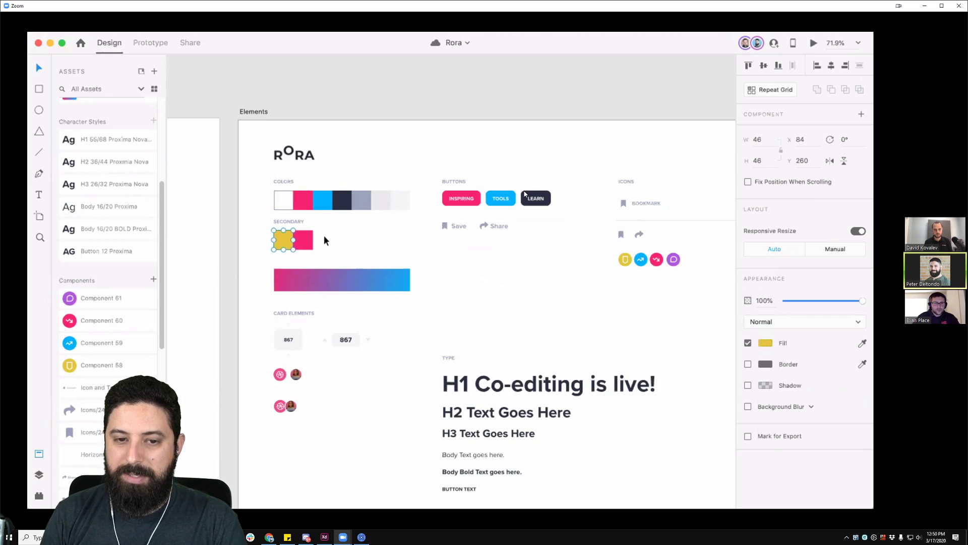
- Save the yellow swatch colour as a colour asset named Yellow
scroll(119, 324, "up", 3)
scroll(119, 323, "up", 2)
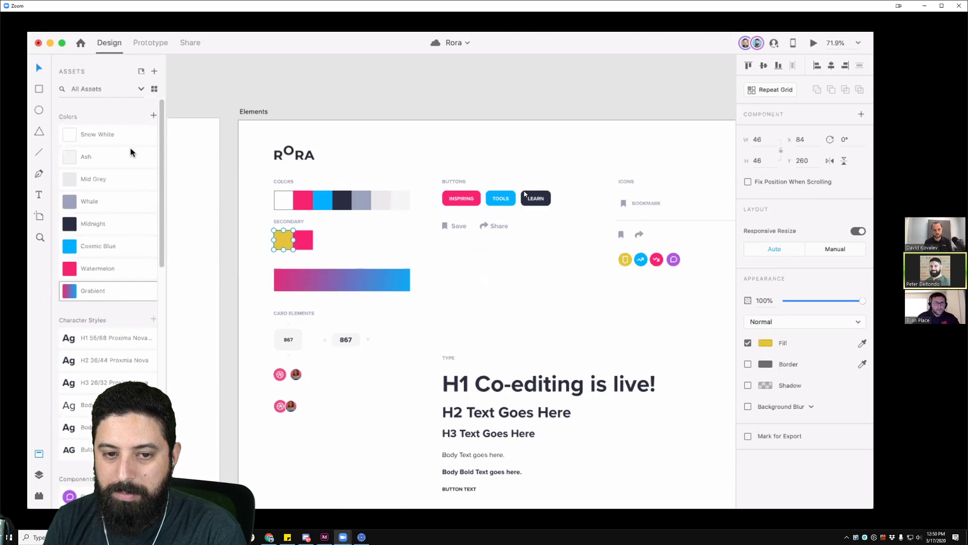
left_click(153, 116)
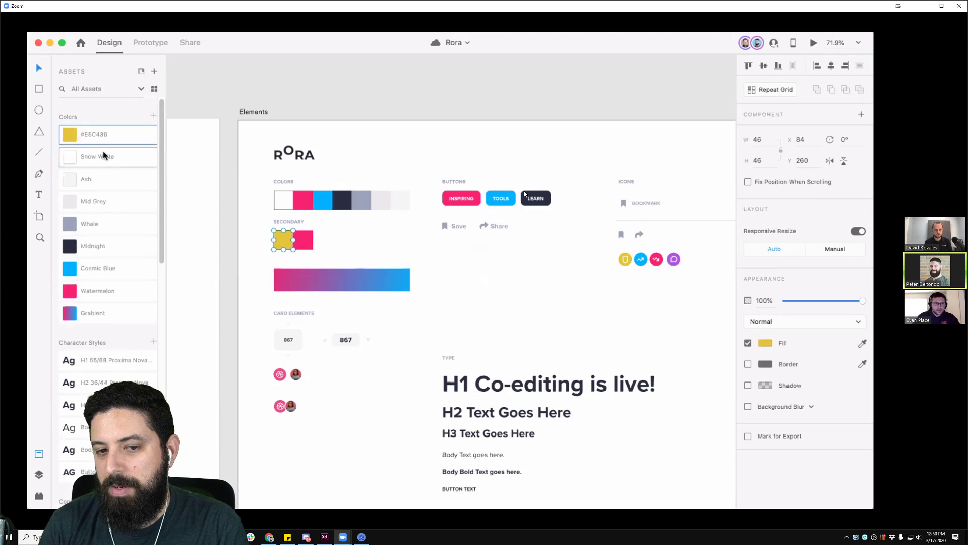
right_click(92, 133)
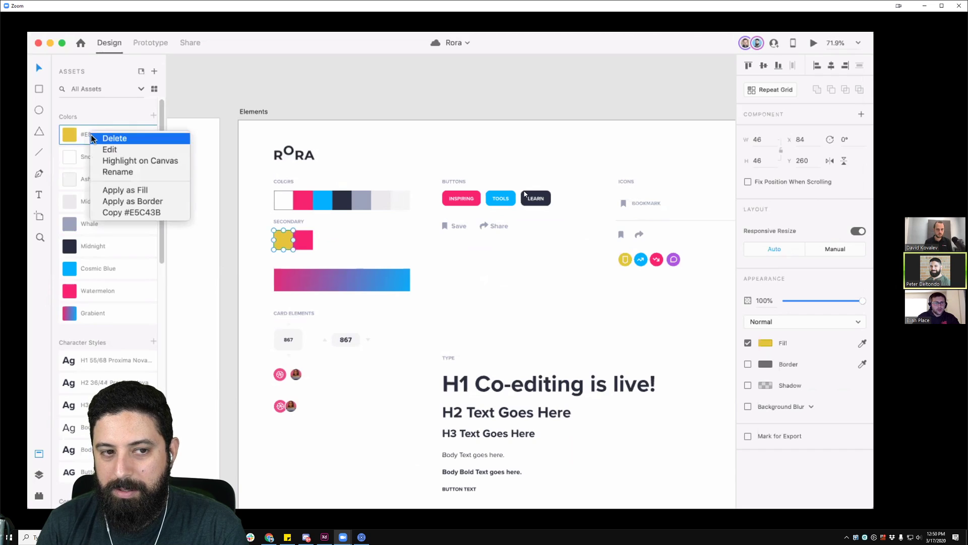
left_click(127, 172)
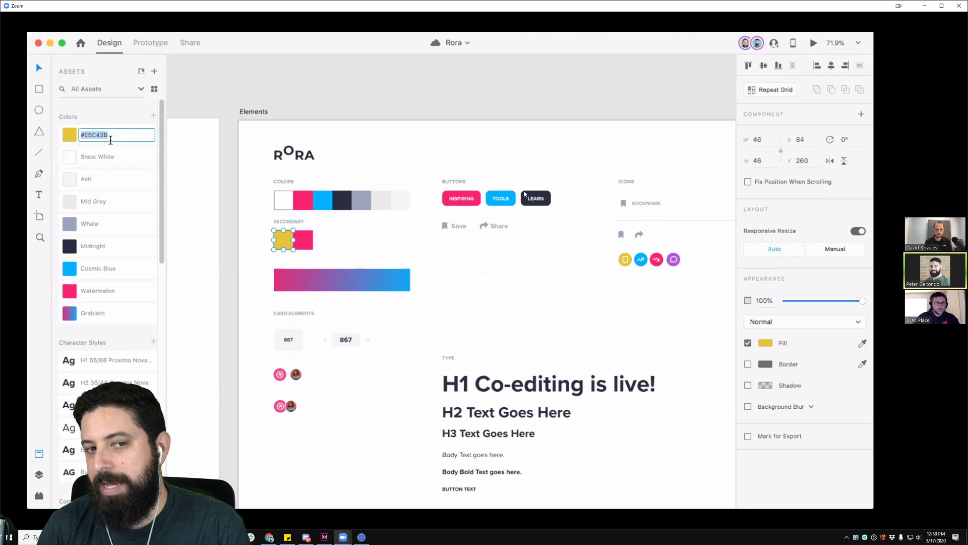
type("Yellow")
key("Return")
left_click(347, 225)
- Save the purple secondary swatch's colour as a colour asset named Purple
left_click(303, 240)
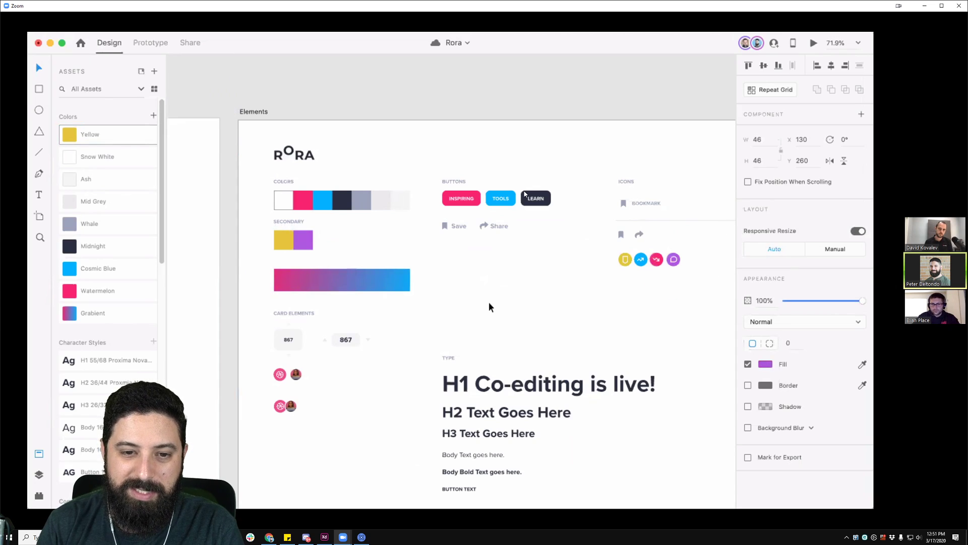
left_click(353, 247)
left_click(308, 245)
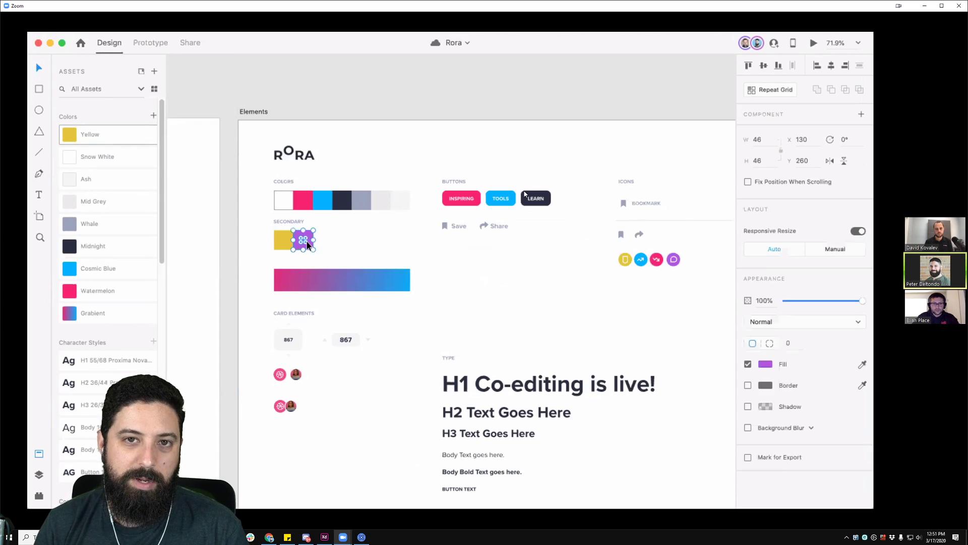
left_click(154, 116)
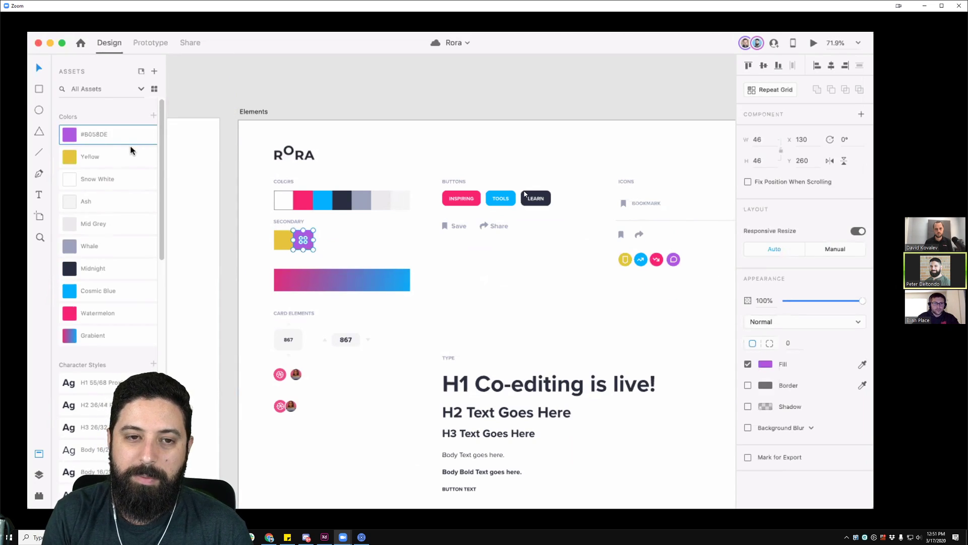
double_click(99, 135)
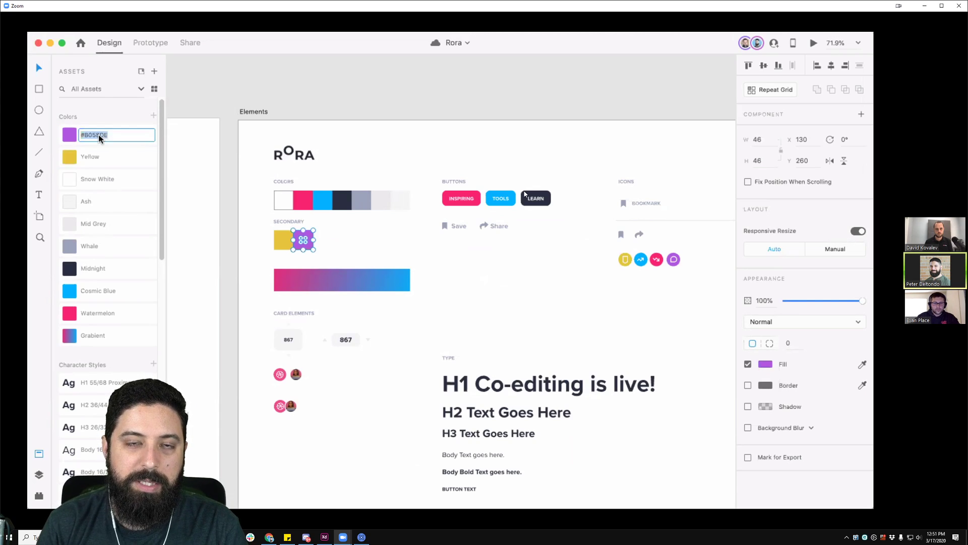
type("Purple")
key("Return")
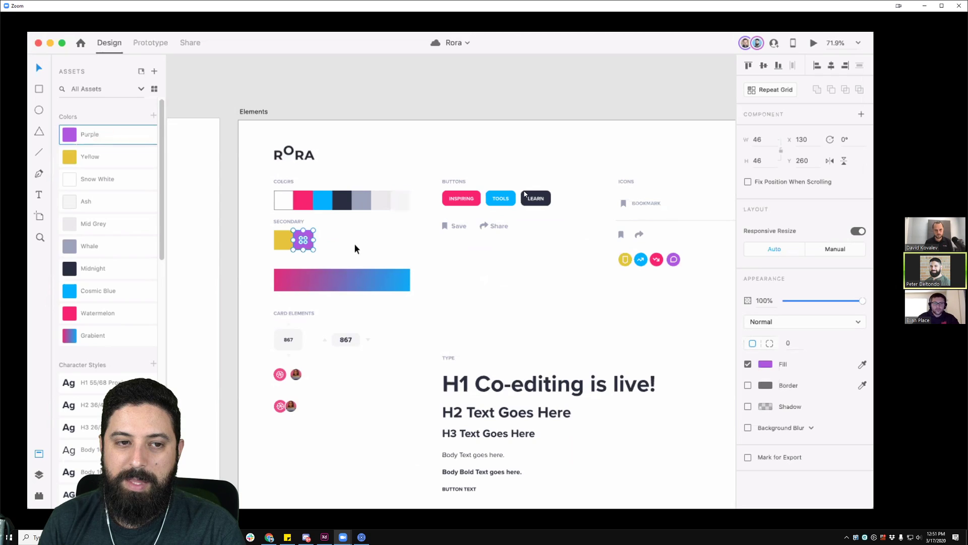
- Inspect the yellow icon, then start renaming the Purple asset to 'mattree'
left_click(633, 263)
double_click(630, 261)
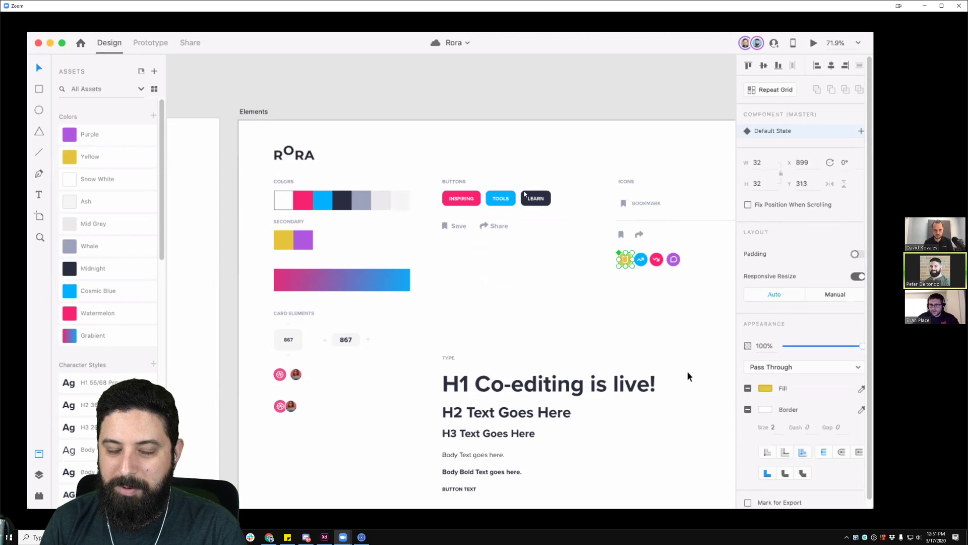
left_click(642, 303)
right_click(93, 134)
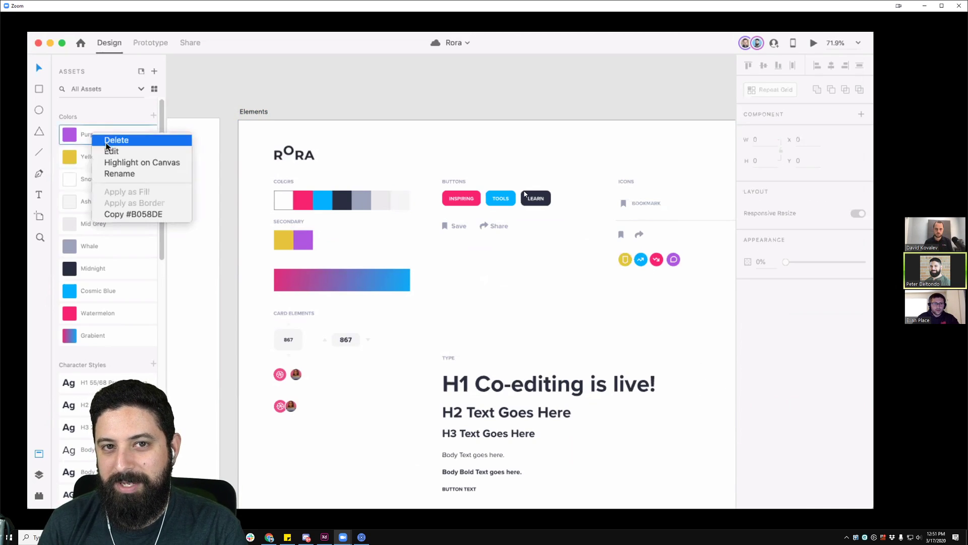
left_click(121, 174)
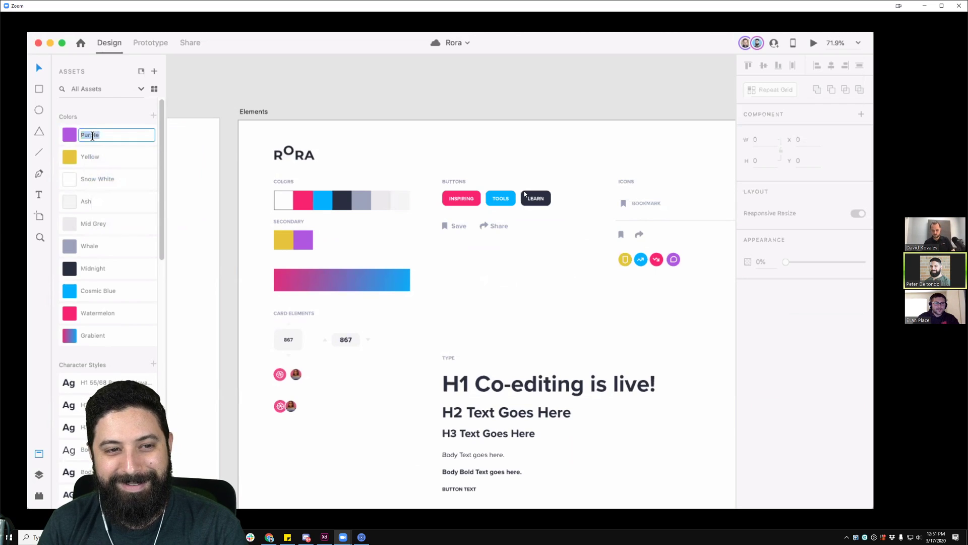
type("mattree")
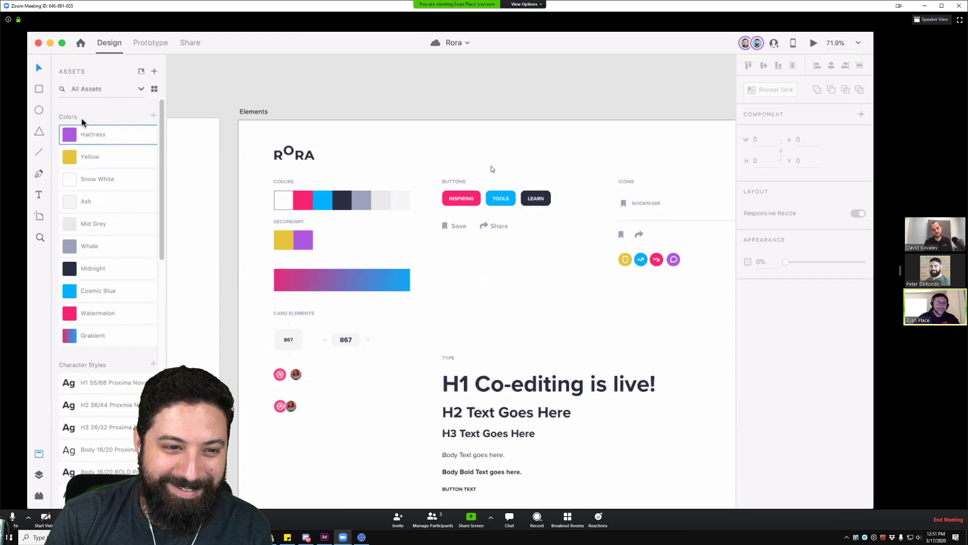
- Correct the purple colour asset's name to Mattress and commit it
double_click(87, 135)
left_click(87, 136)
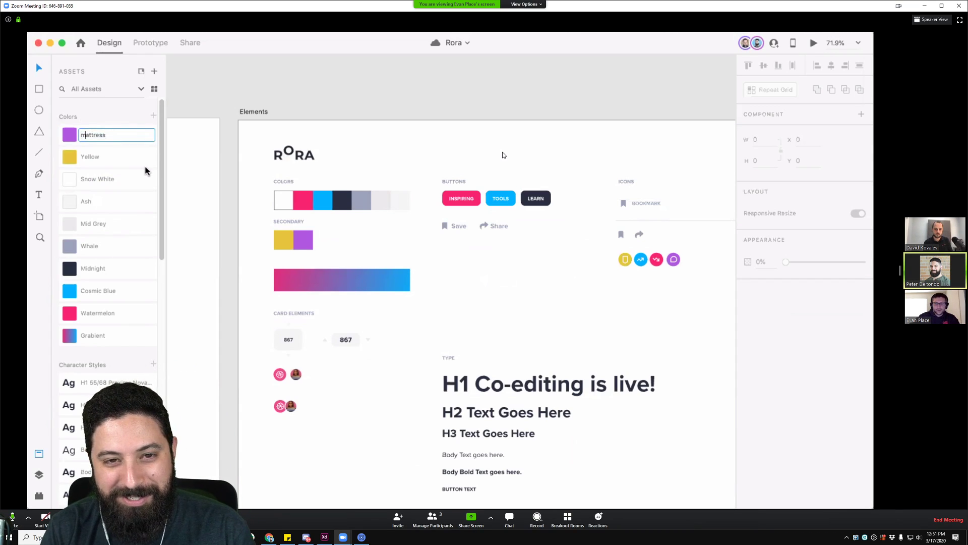
left_click(431, 246)
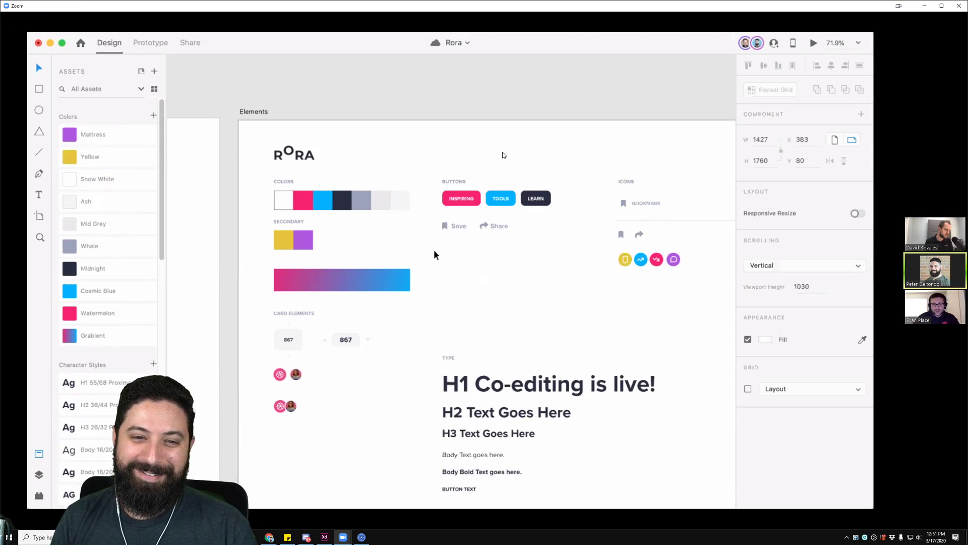
left_click(320, 241)
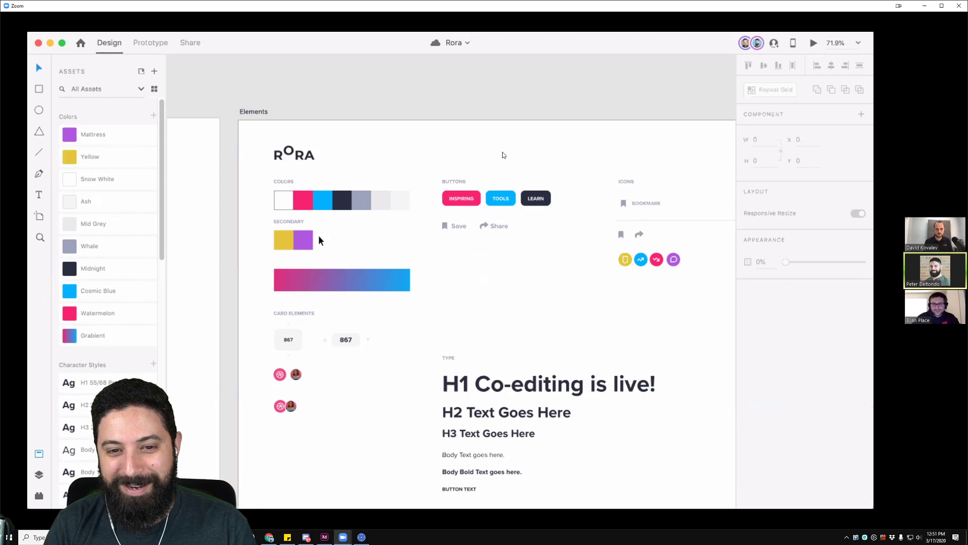
- Inspect the fills of the yellow and blue activity icons
left_click(623, 259)
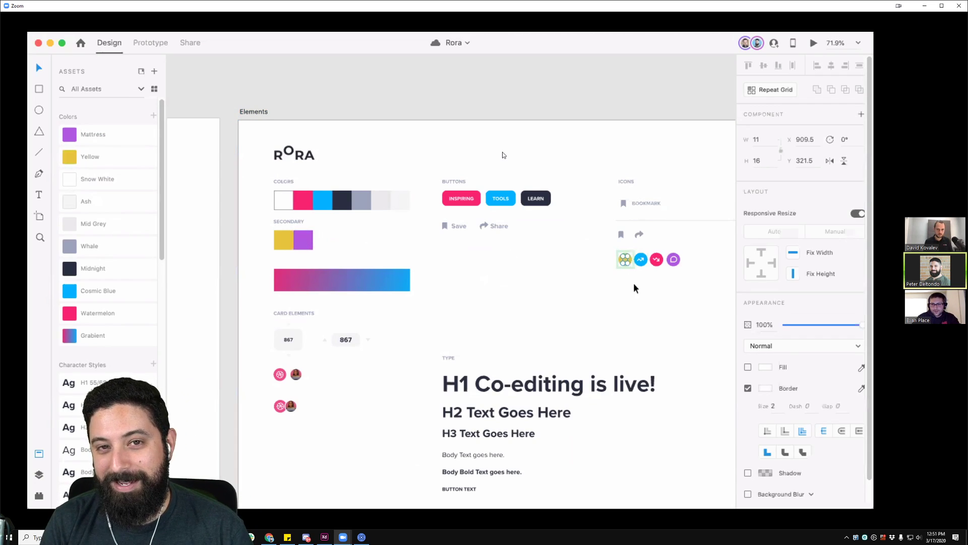
key("Escape")
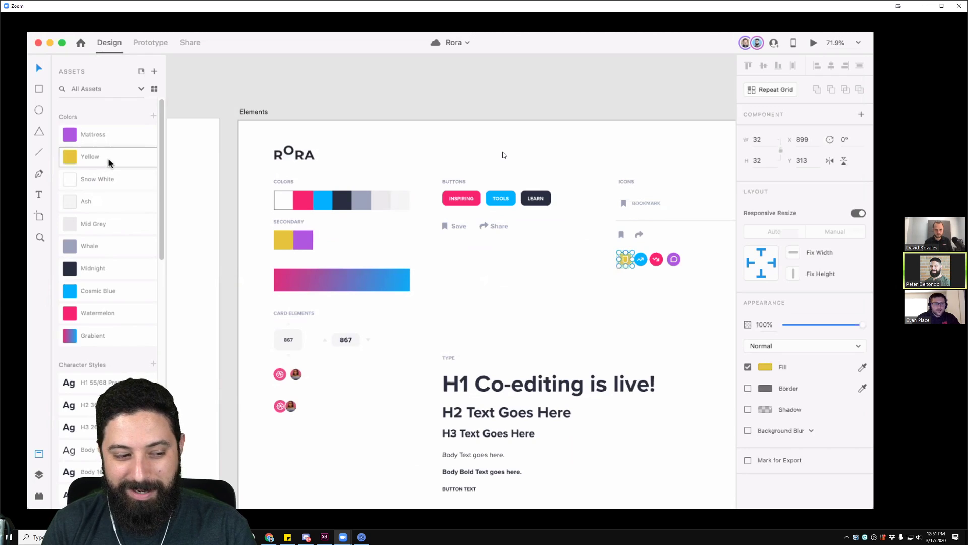
left_click(639, 320)
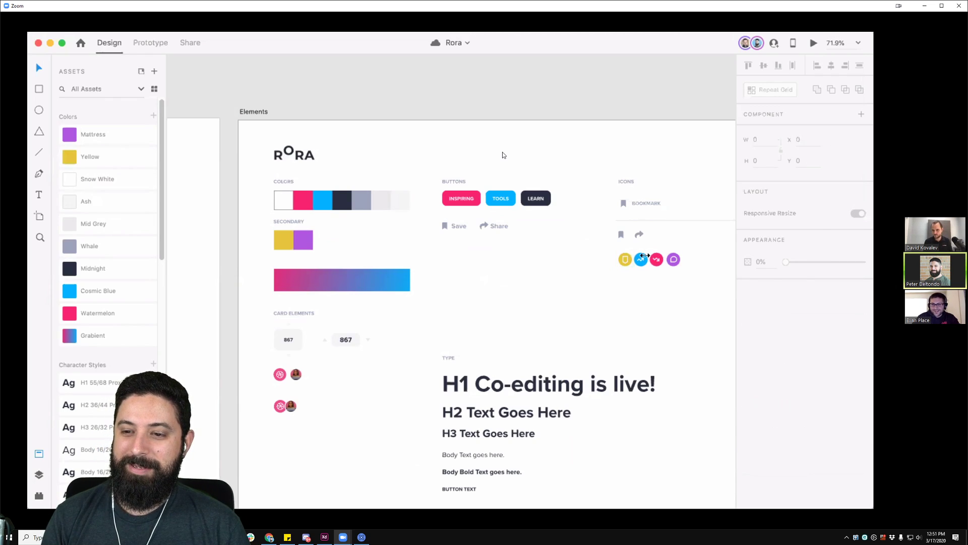
left_click(641, 258)
left_click(605, 296)
scroll(605, 282, "right", 3)
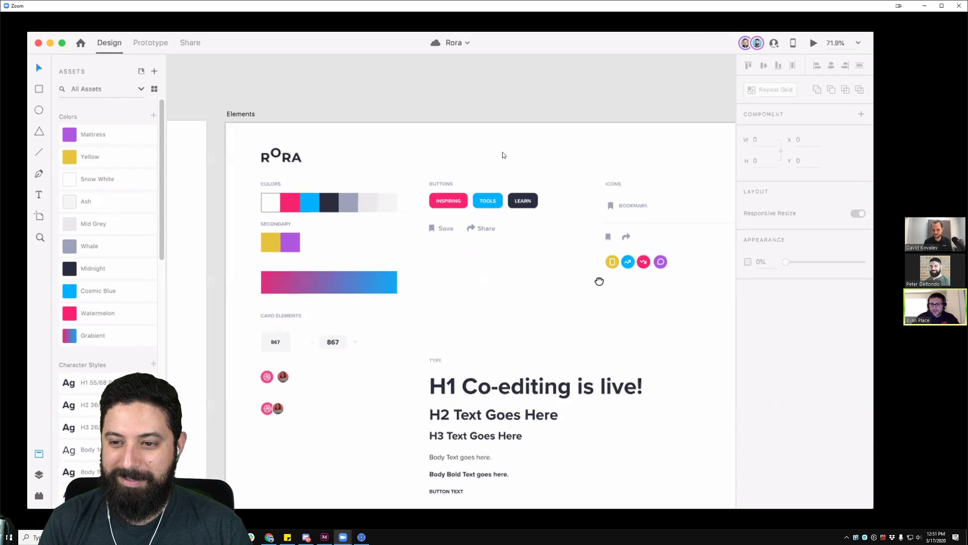
scroll(630, 276, "up", 4)
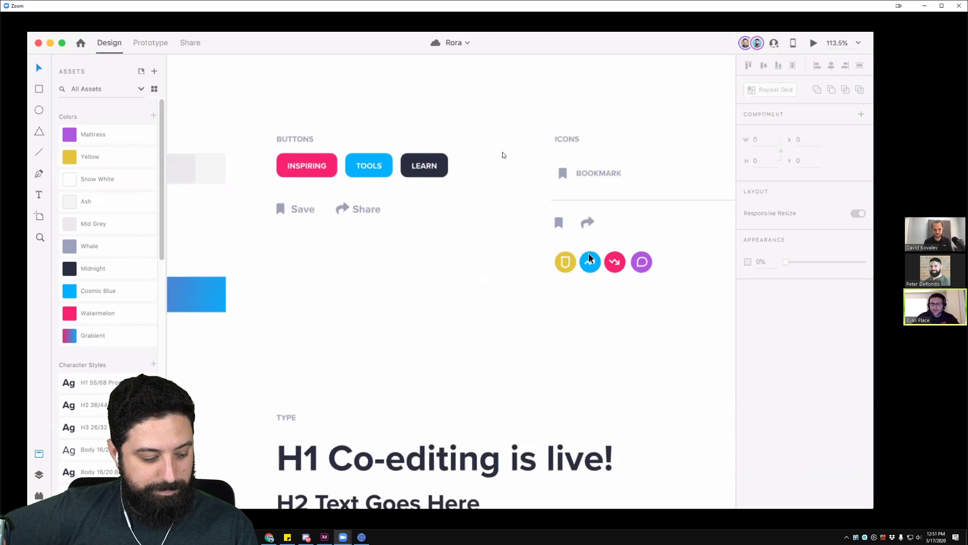
- Check the blue, pink and purple icon colours, then select the whole Elements board
left_click(590, 259)
left_click(372, 281)
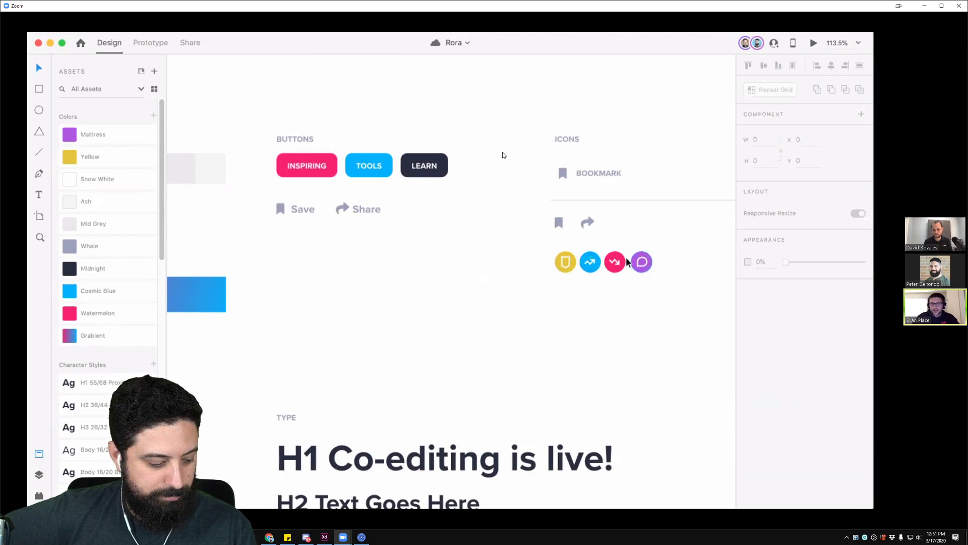
left_click(620, 259)
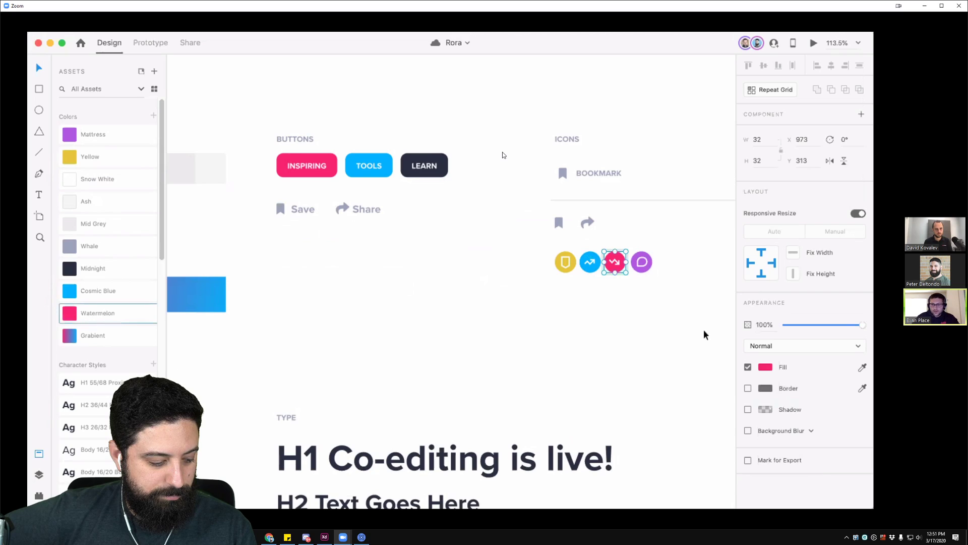
left_click(656, 263)
left_click(649, 262)
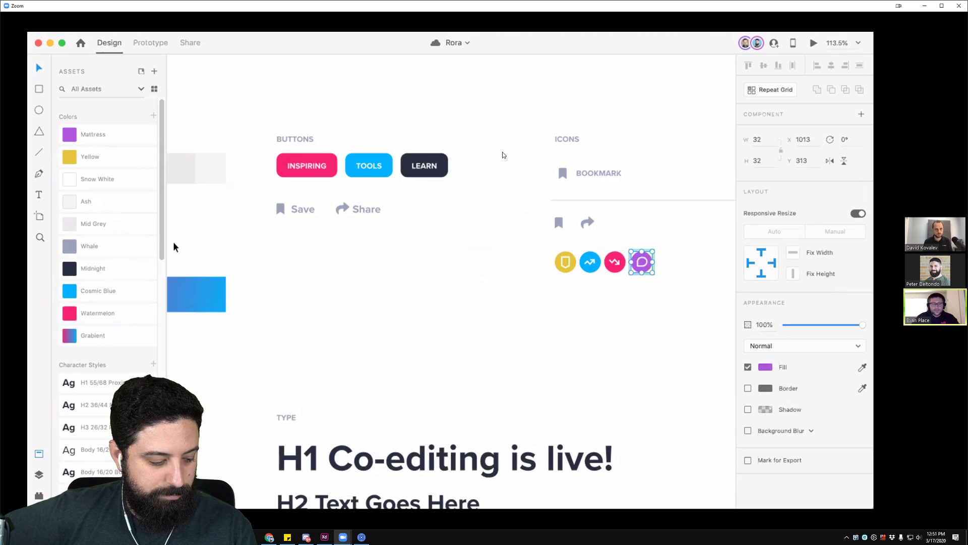
left_click(545, 296)
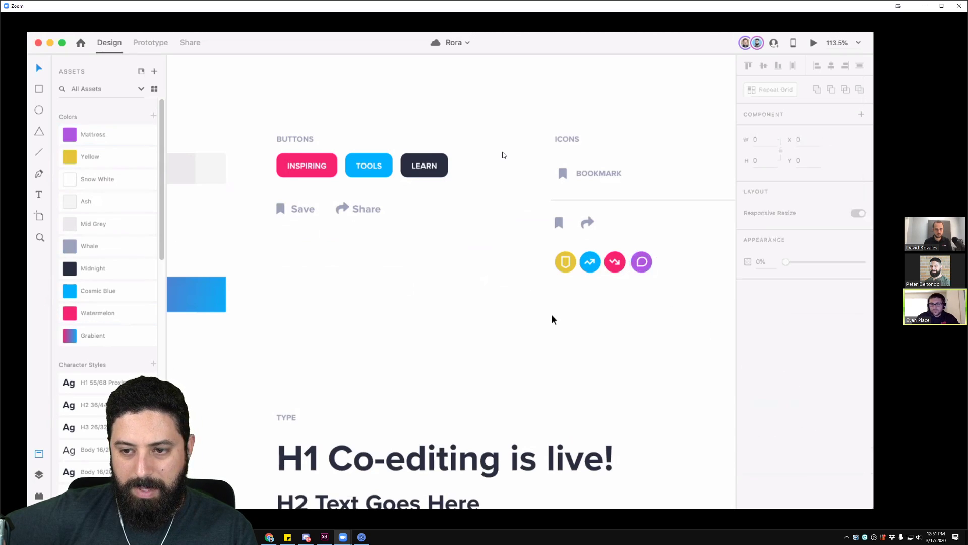
scroll(556, 331, "down", 8)
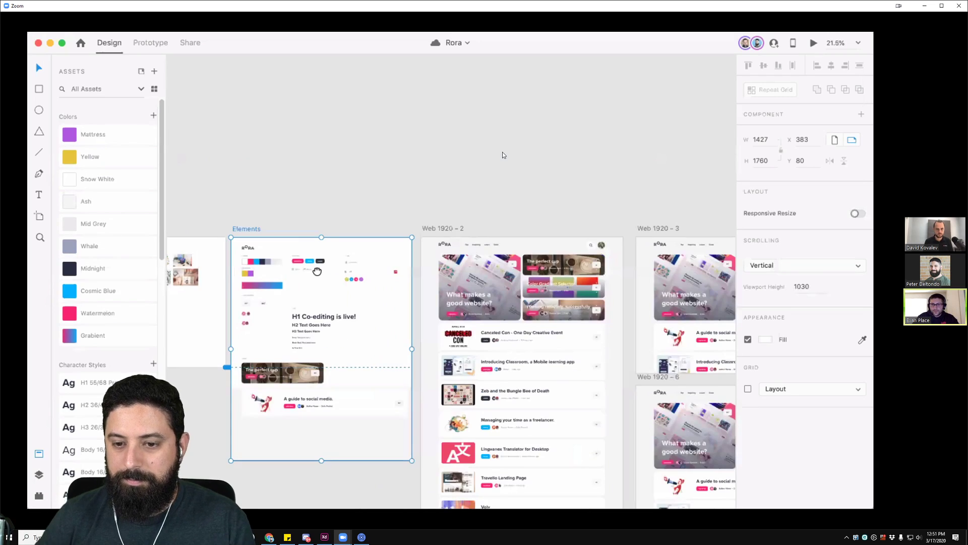
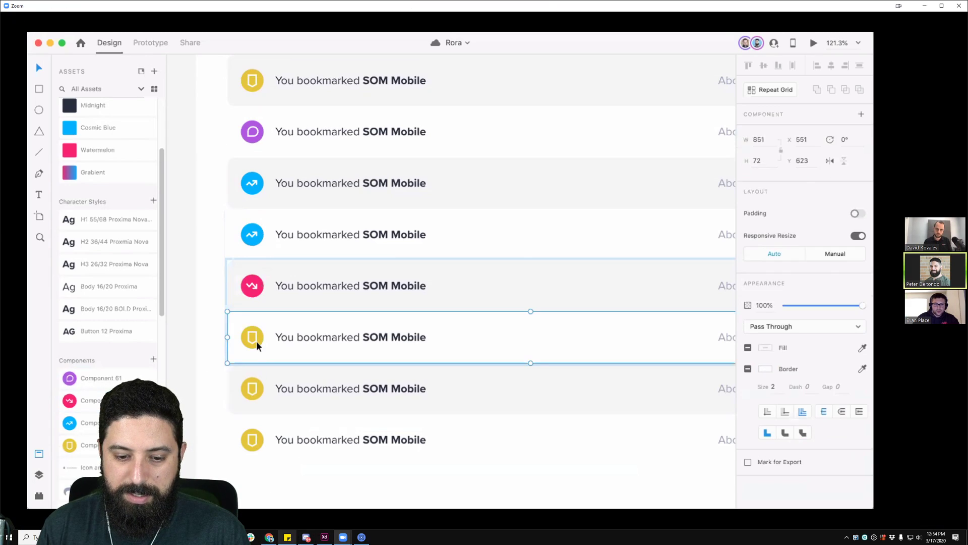
- Switch between the Rora homepage design and the meeting, ending back on the activity list
key("alt+Tab")
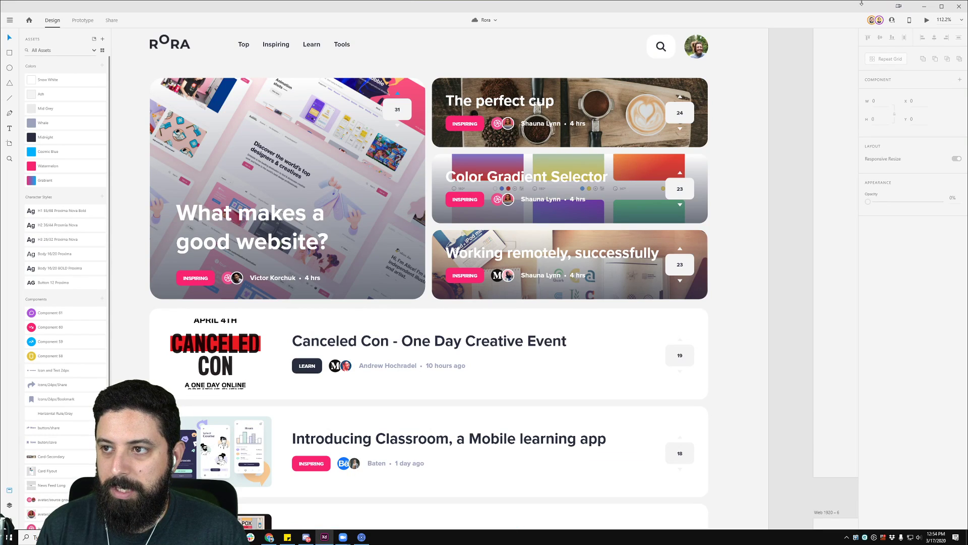
left_click(924, 6)
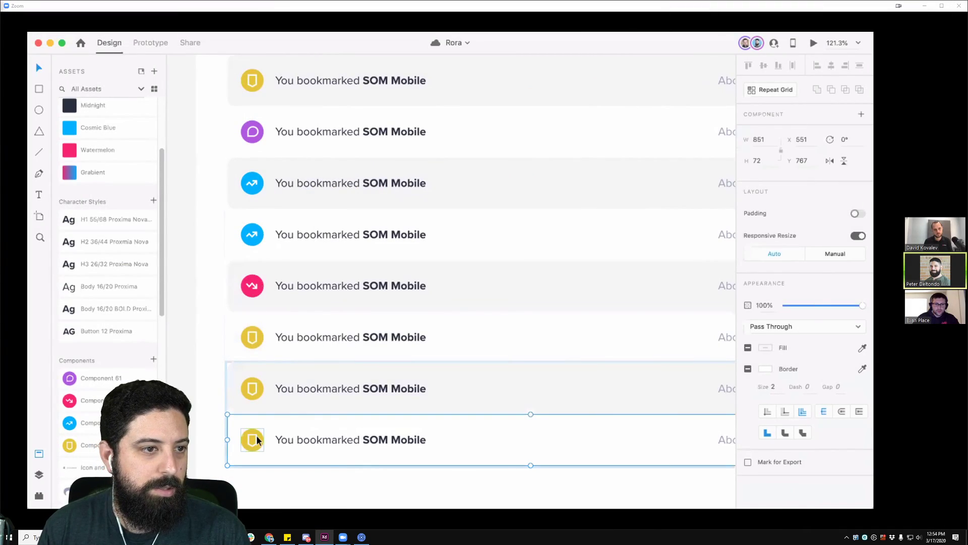
key("alt+Tab")
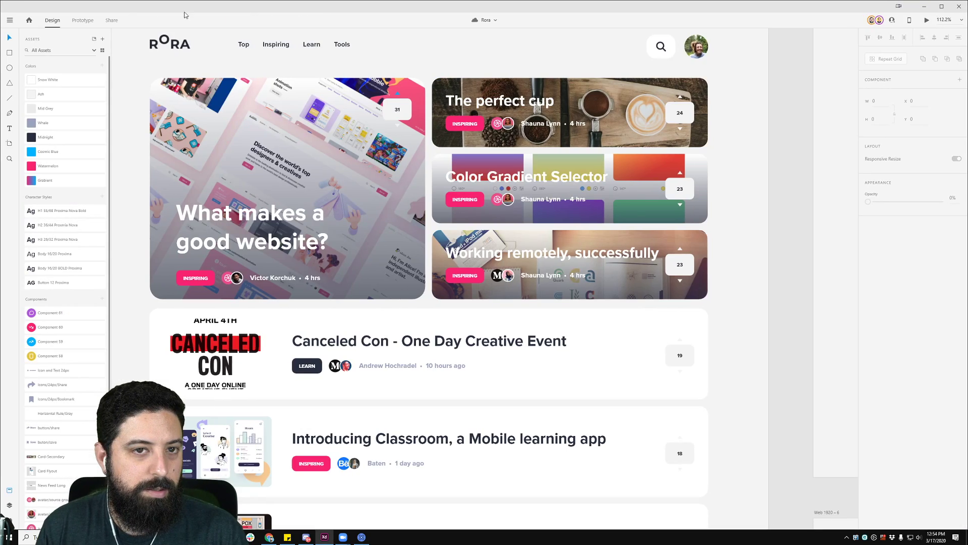
key("alt+Tab")
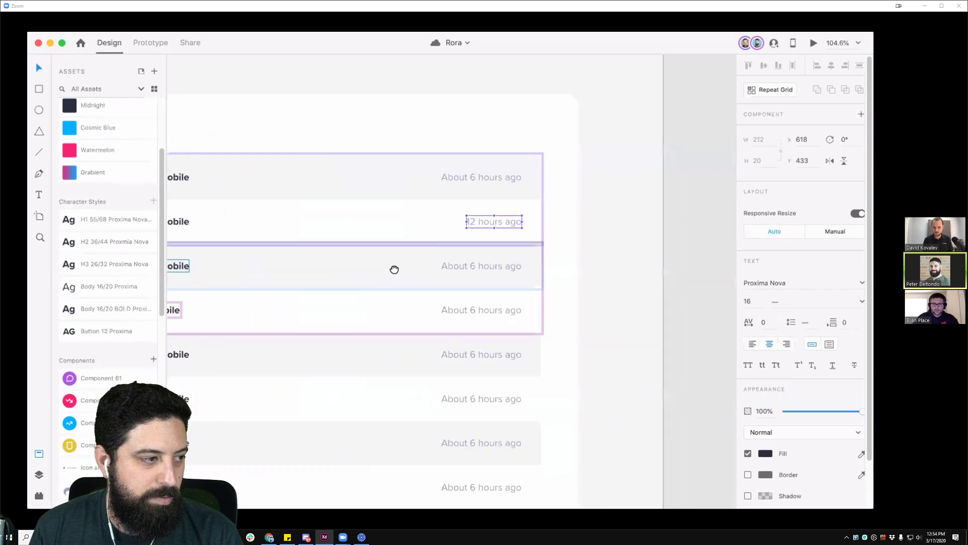
- Select the time labels of the first few activity rows
left_click(638, 164)
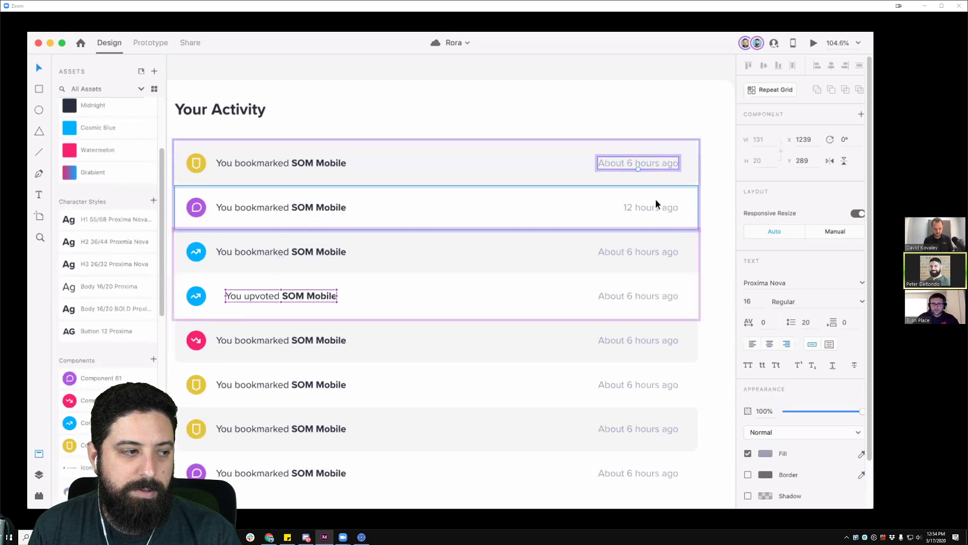
left_click(656, 199, "shift")
left_click(641, 247, "shift")
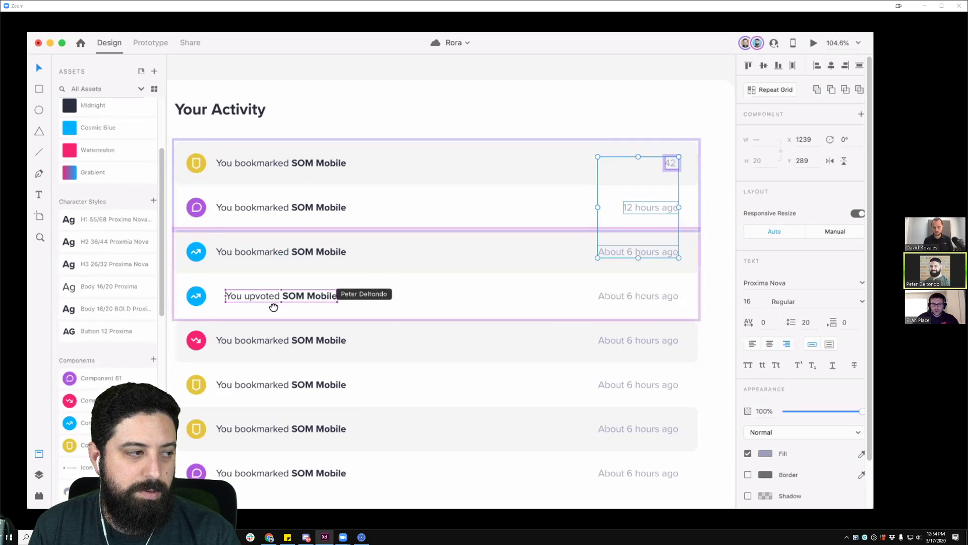
scroll(272, 304, "left", 5)
- Select the text layers of all eight activity rows, then narrow to the first two
left_click(386, 125)
double_click(373, 143)
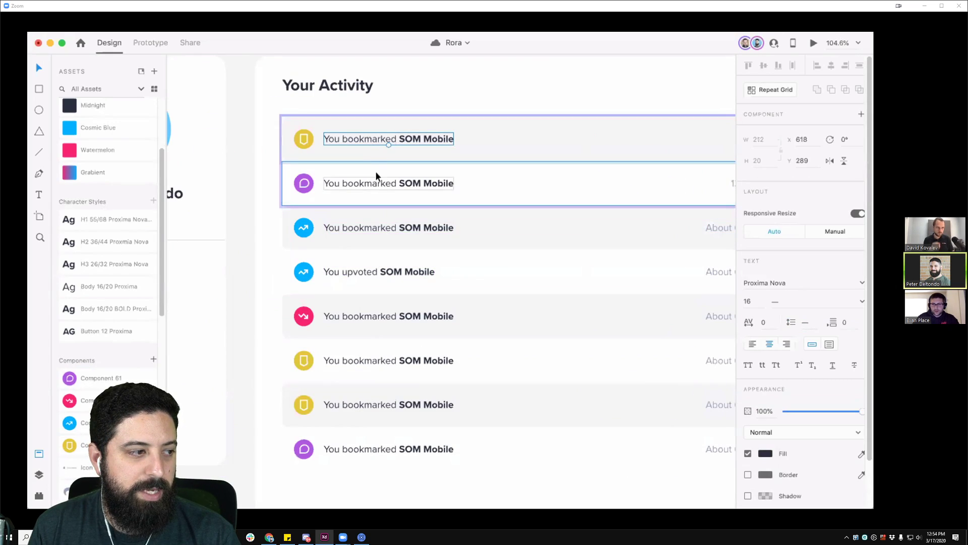
left_click(411, 185, "shift")
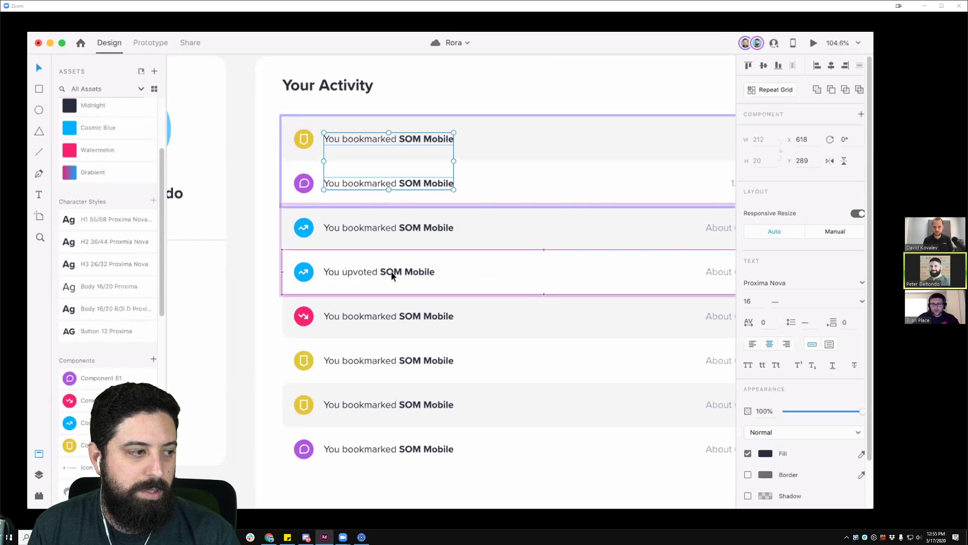
left_click(383, 227, "shift")
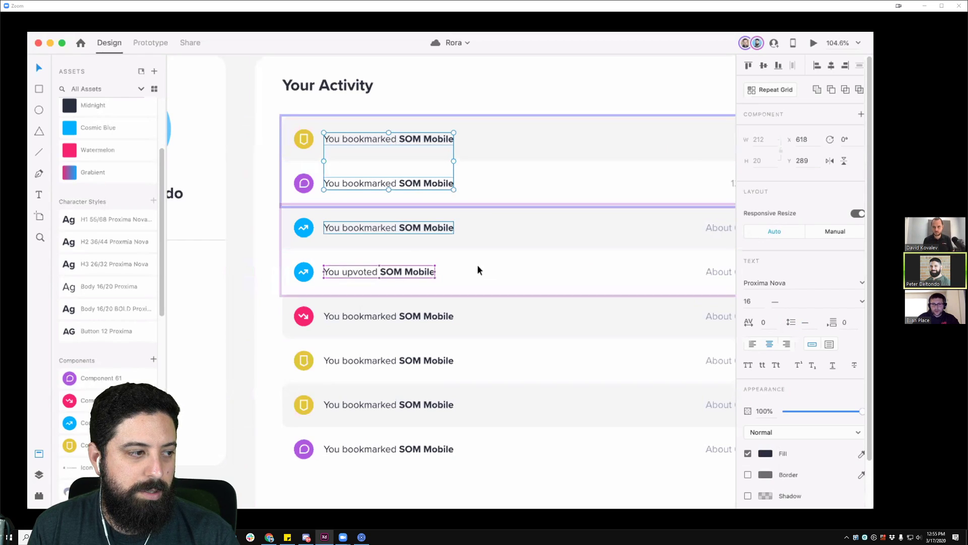
left_click(353, 271, "shift")
left_click(371, 316, "shift")
left_click(371, 359, "shift")
left_click(366, 404, "shift")
left_click(372, 446, "shift")
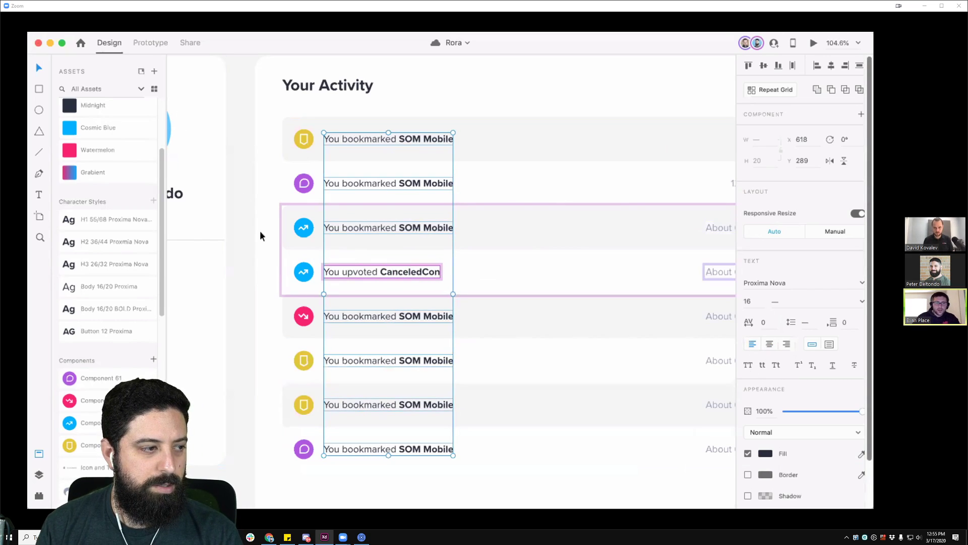
left_click(336, 137)
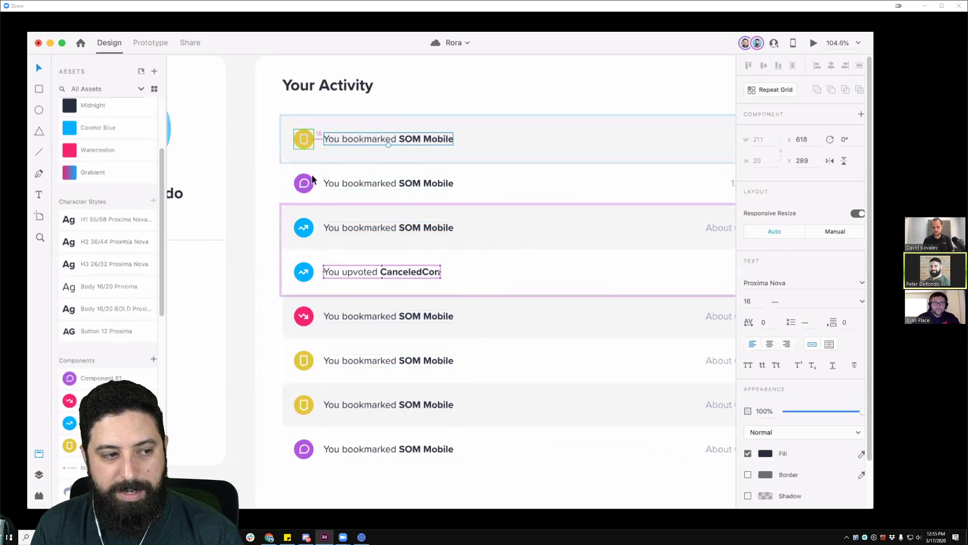
left_click(331, 183)
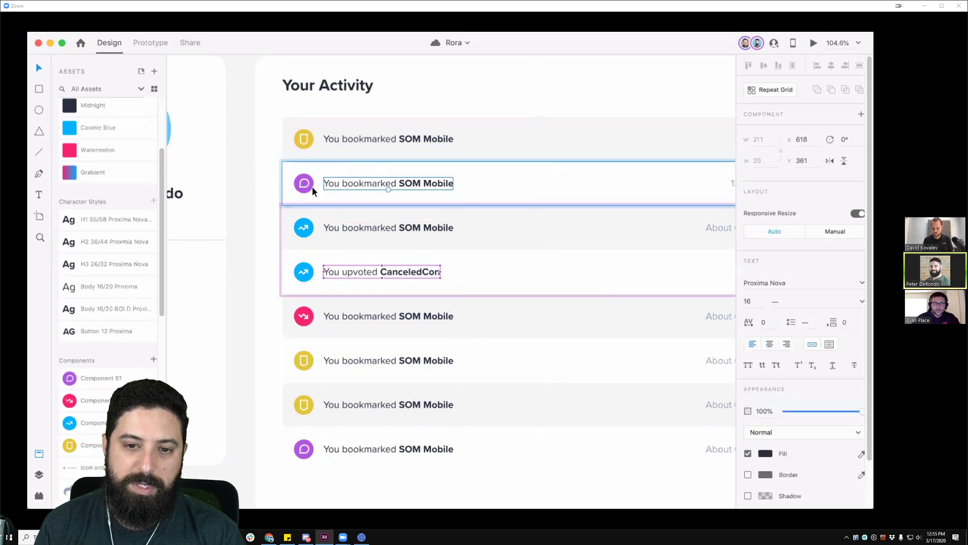
- Change 'bookmarked' to 'upvoted' in the third row and 'downvoted' in the fifth
left_click(367, 223)
double_click(364, 225)
double_click(354, 229)
double_click(355, 230)
key("BackSpace")
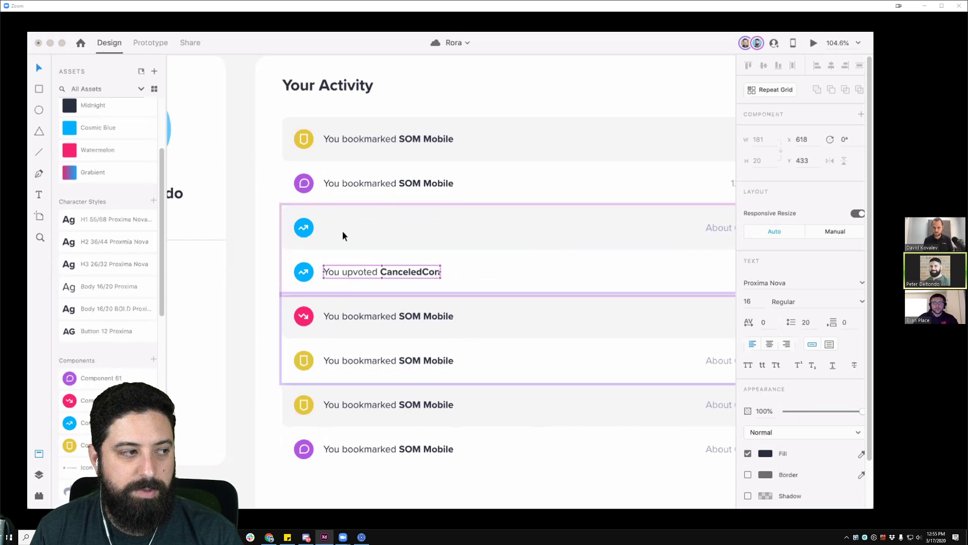
left_click(365, 316)
double_click(365, 316)
double_click(356, 316)
double_click(356, 315)
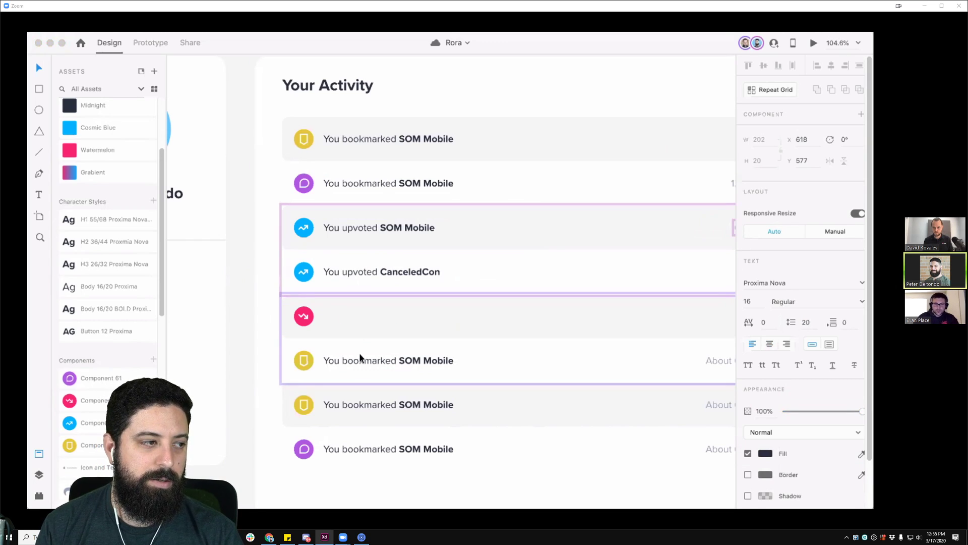
- Change the last row to read 'You commented on SOM Mobile'
left_click(368, 448)
double_click(363, 448)
double_click(356, 449)
key("BackSpace")
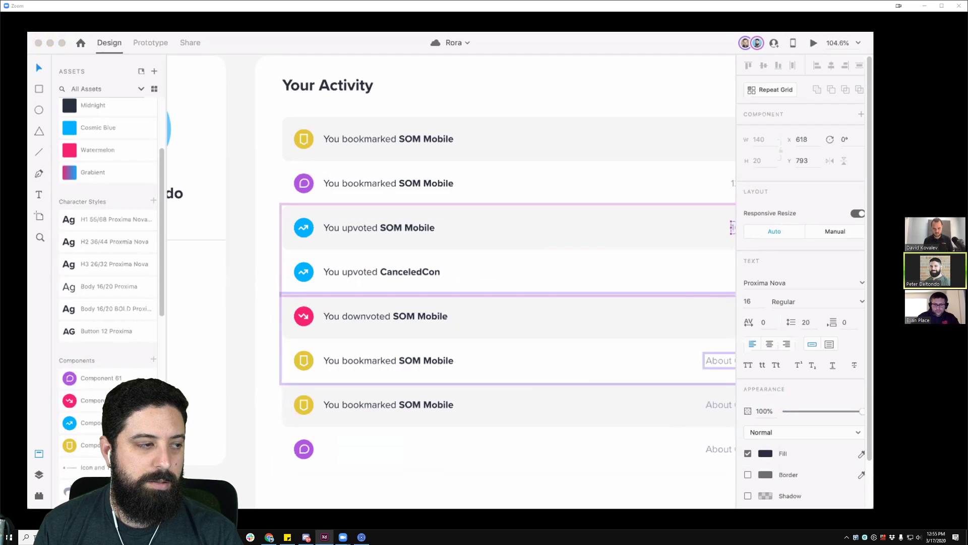
key("Escape")
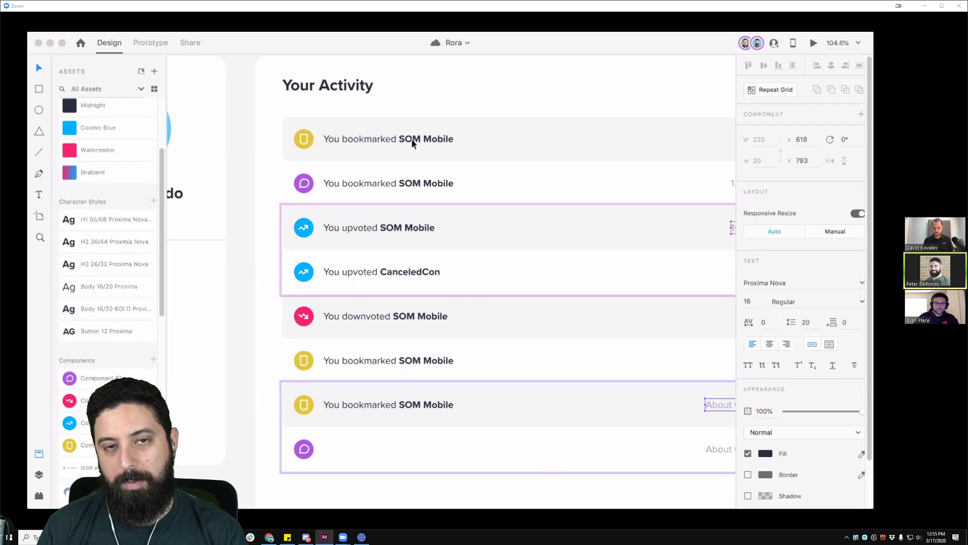
- Clear the second row's text, undo it, and leave text editing
left_click(396, 183)
double_click(396, 183)
key("BackSpace")
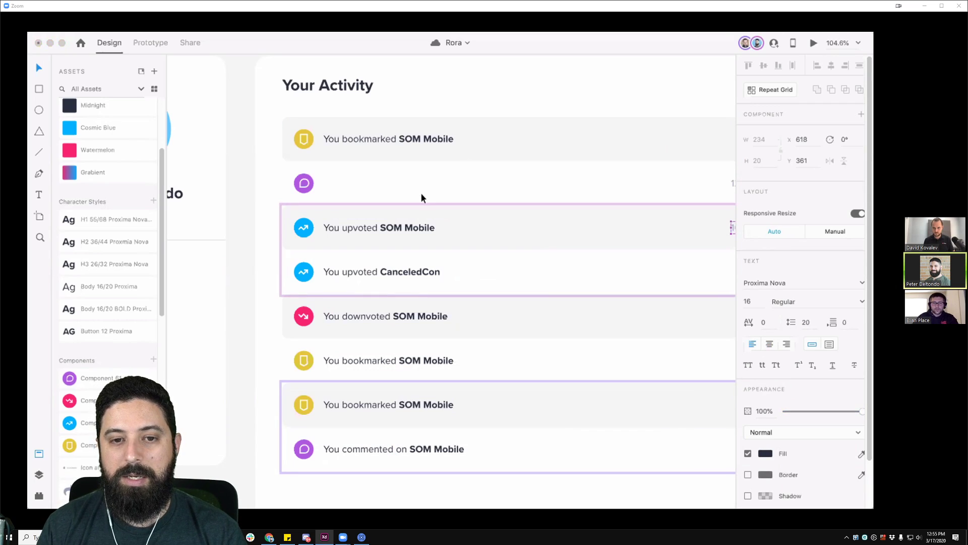
key("ctrl+z")
key("Escape")
- Scroll around the activity list to review its rows
scroll(389, 228, "down", 3)
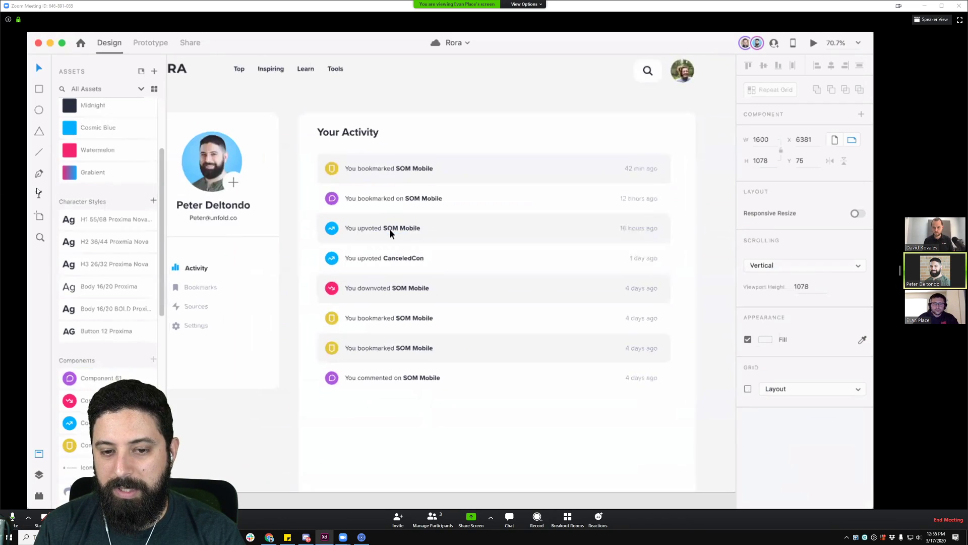
left_click(577, 326)
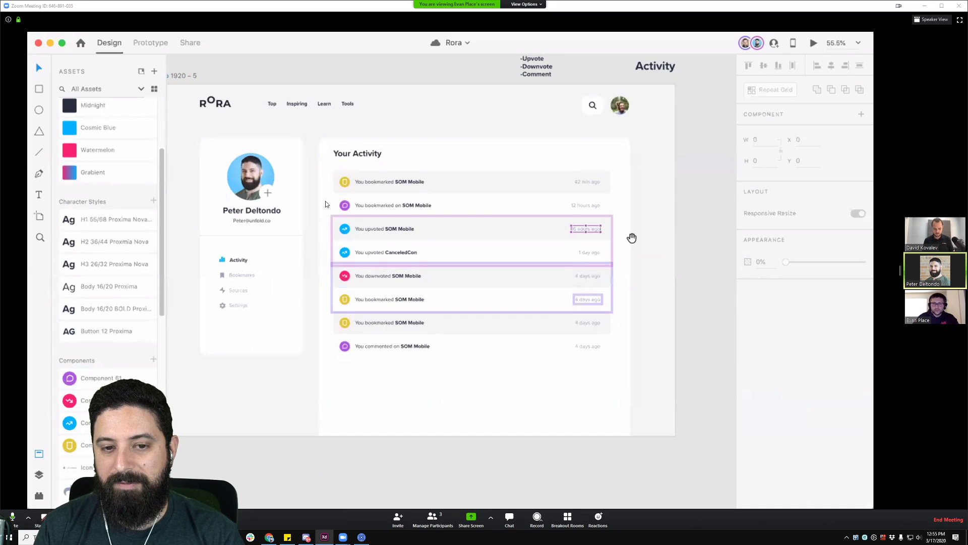
scroll(426, 265, "up", 2)
scroll(425, 262, "down", 6)
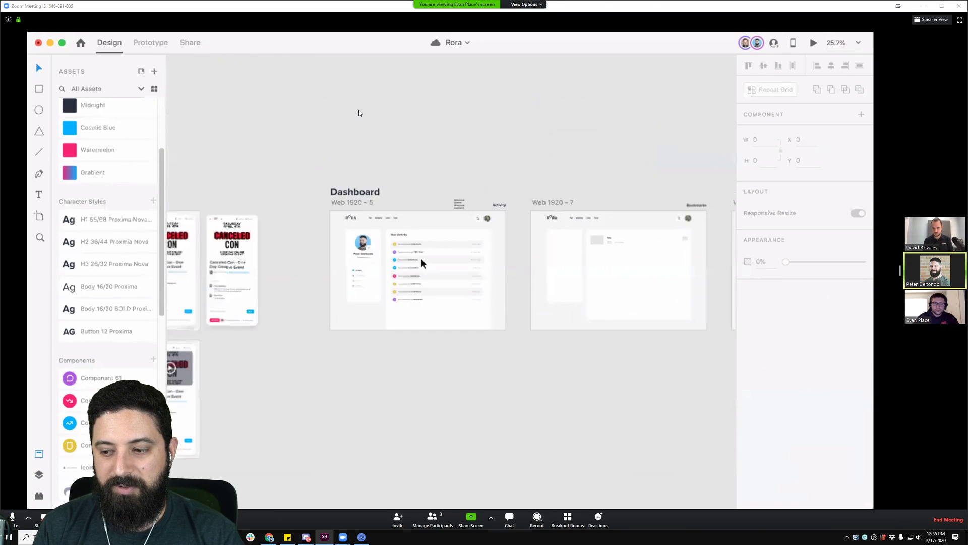
scroll(473, 262, "left", 5)
scroll(474, 262, "down", 3)
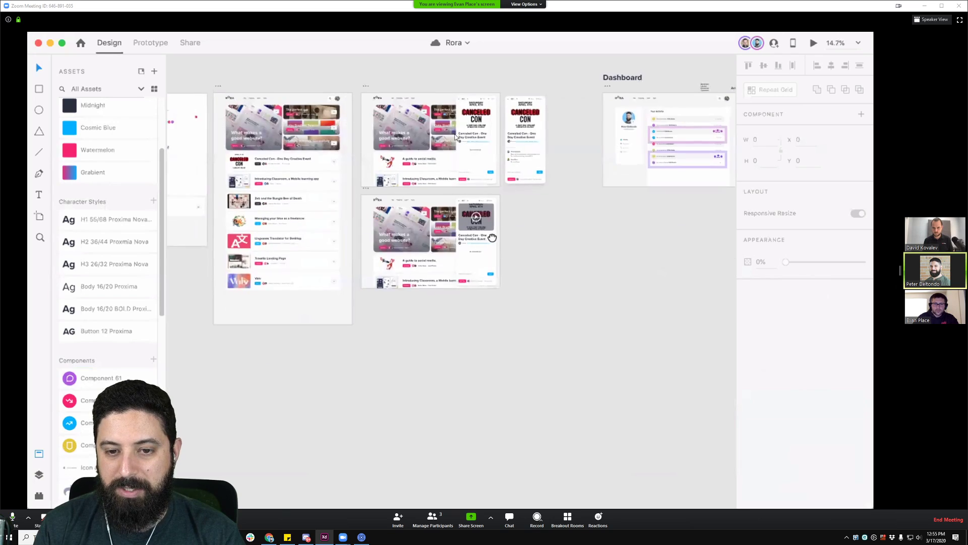
scroll(469, 244, "up", 1)
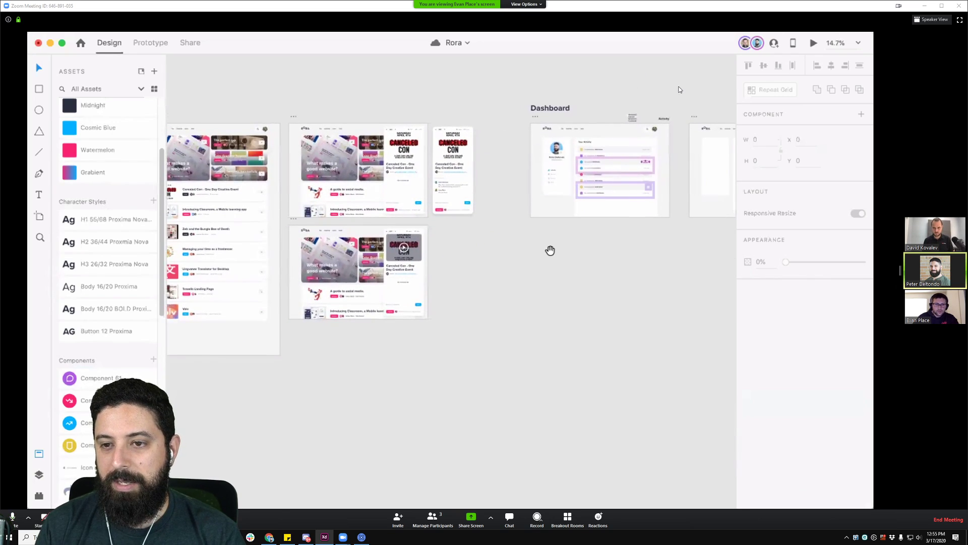
scroll(603, 248, "right", 3)
scroll(604, 248, "up", 1)
scroll(609, 264, "left", 4)
scroll(610, 264, "down", 1)
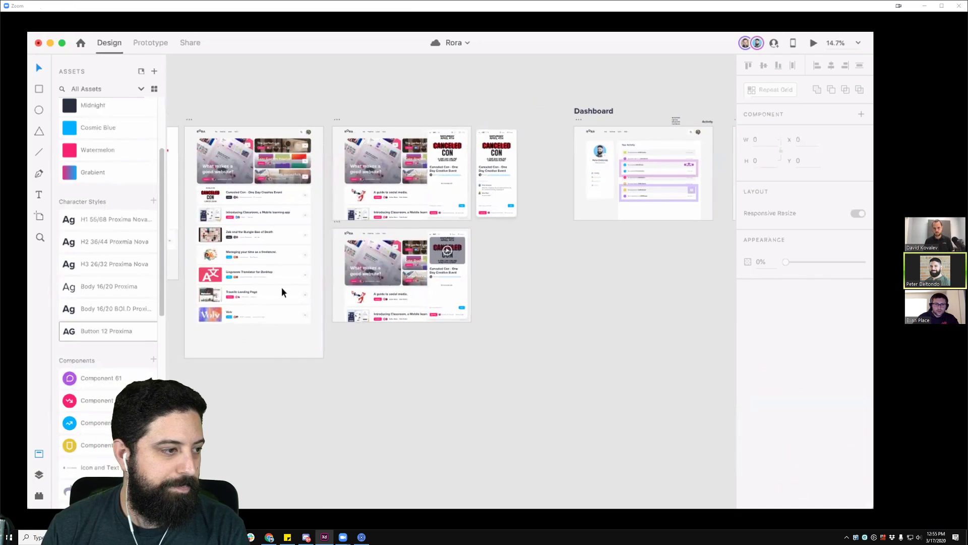
scroll(611, 214, "up", 10)
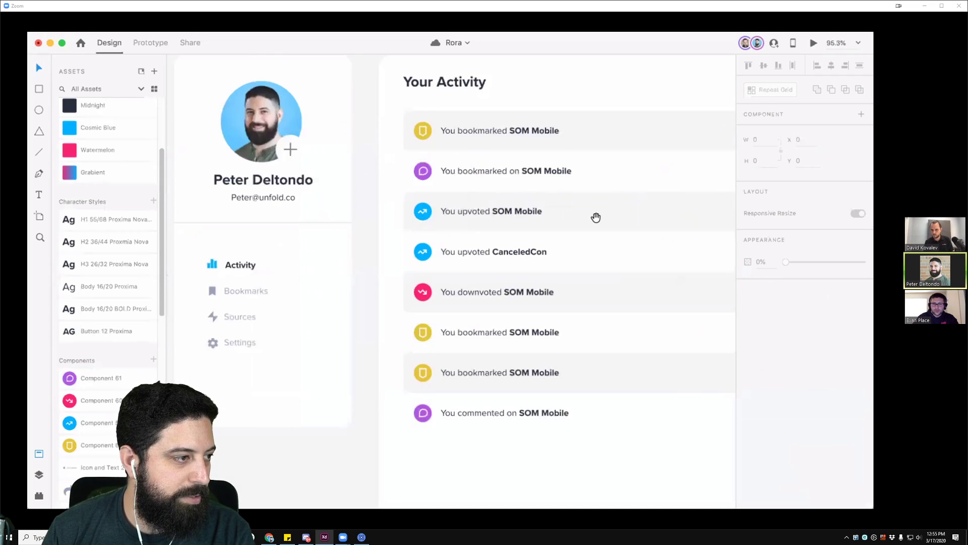
scroll(596, 217, "up", 3)
- Rewrite the upvoted row's text to name Travello Landing Page
left_click(401, 224)
double_click(401, 223)
double_click(401, 224)
key("BackSpace")
type("Travel")
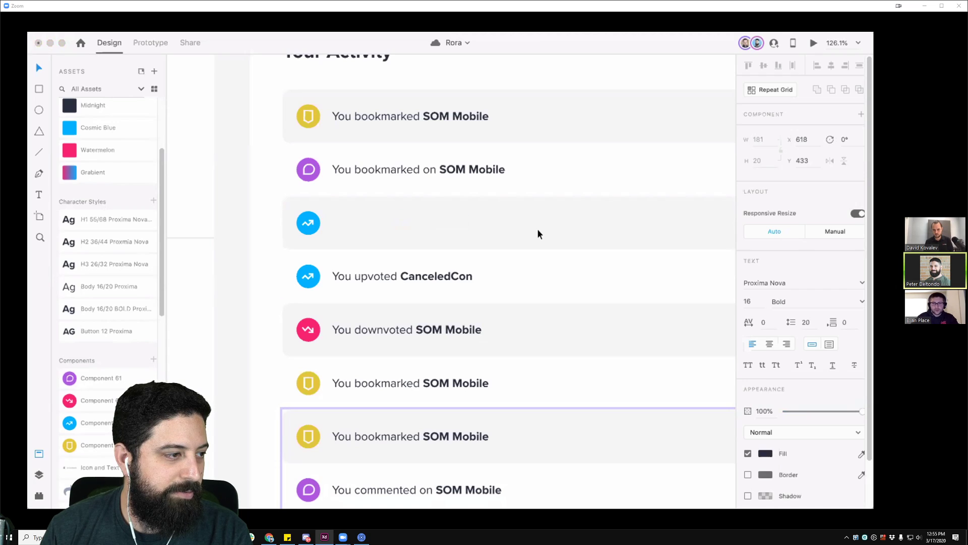
key("Escape")
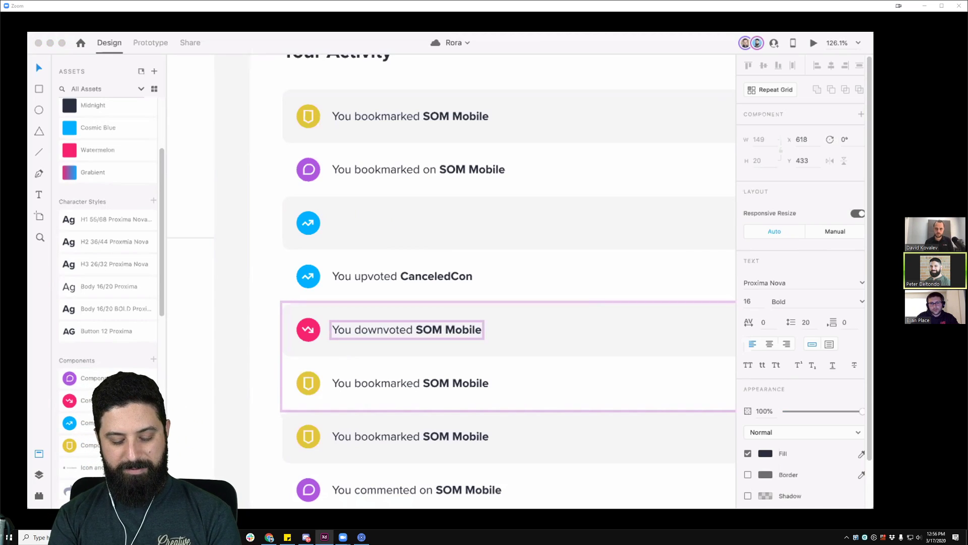
left_click(246, 222)
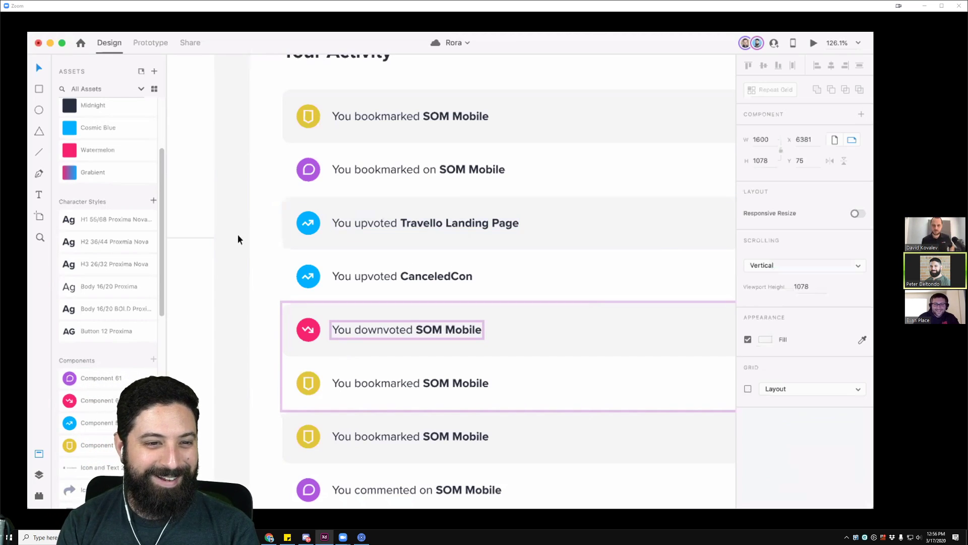
- Select the SOM Mobile bookmark row below Toilet Paper Hoarders
scroll(446, 262, "down", 3)
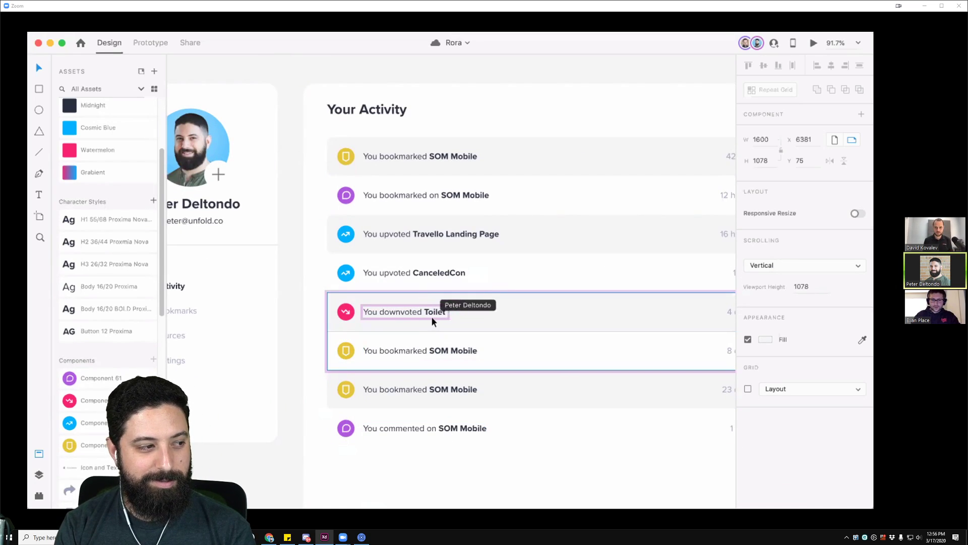
scroll(459, 347, "up", 3)
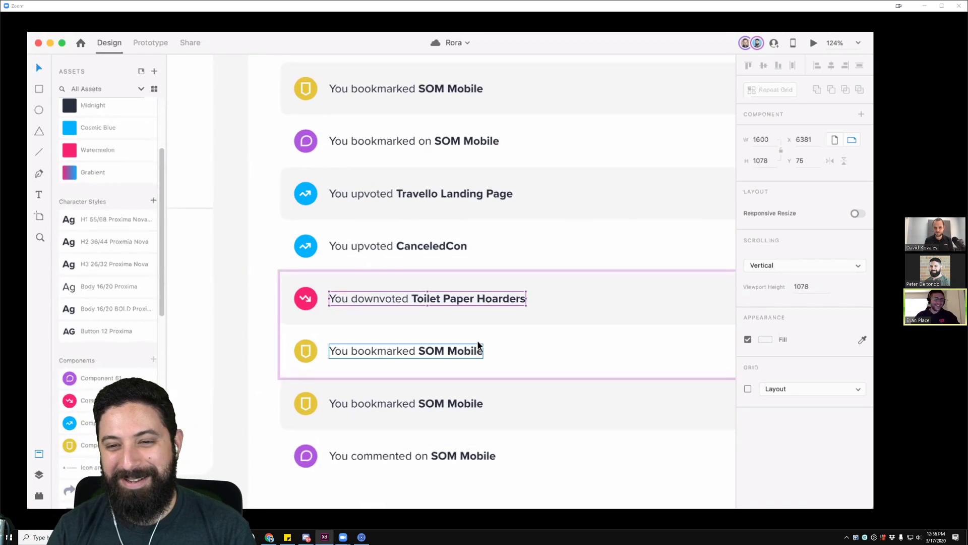
scroll(477, 340, "down", 1)
scroll(477, 340, "down", 2)
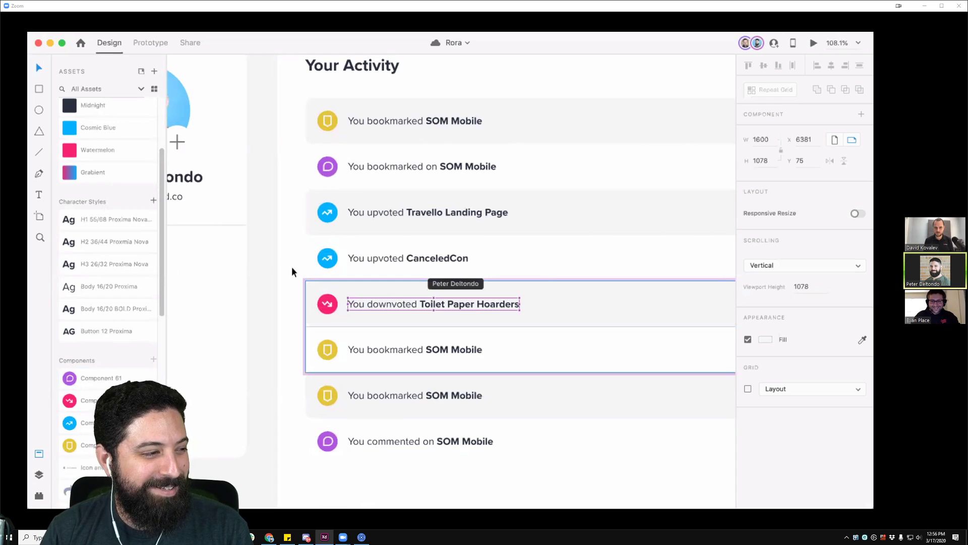
scroll(493, 302, "right", 2)
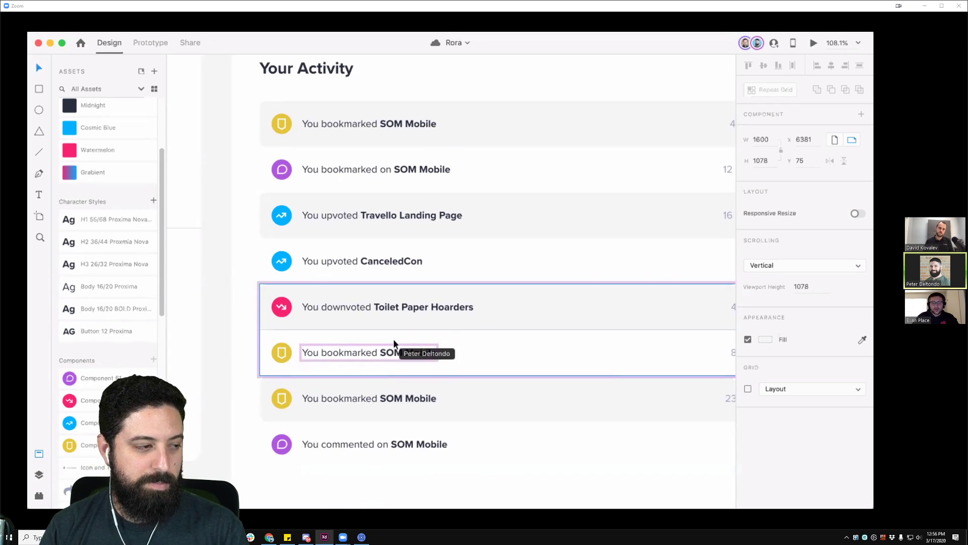
left_click(390, 352)
double_click(390, 353)
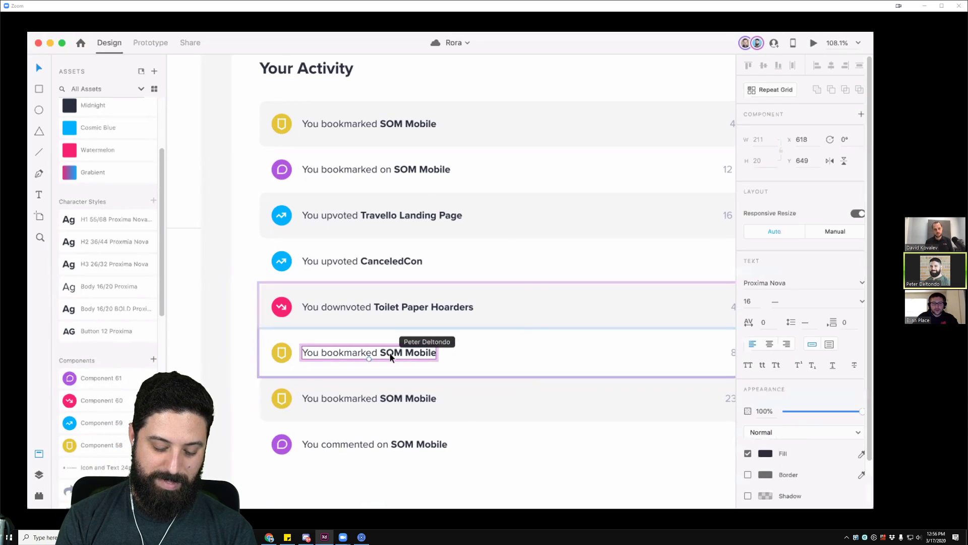
left_click(394, 398)
key("Escape")
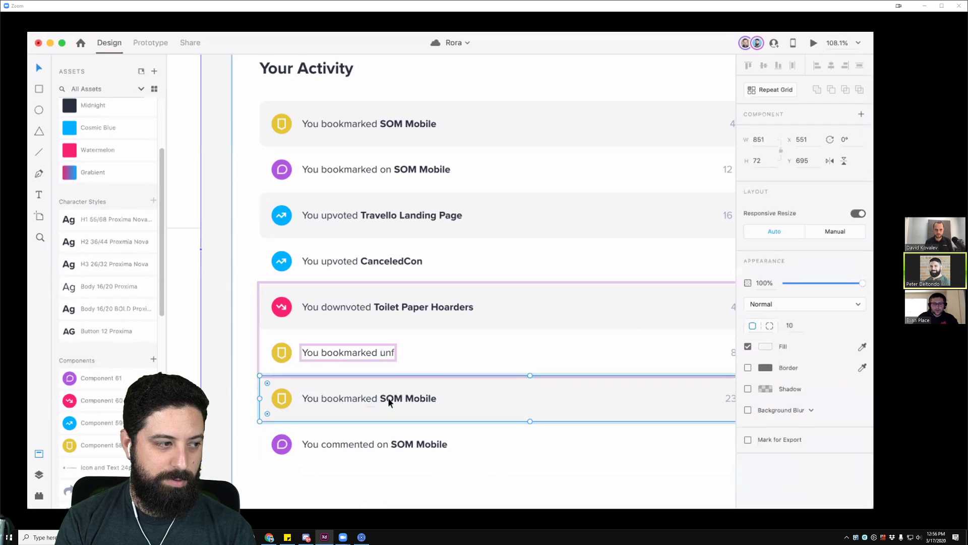
- Delete the 'You bookmarked SOM Mobile' wording from that row
double_click(391, 398)
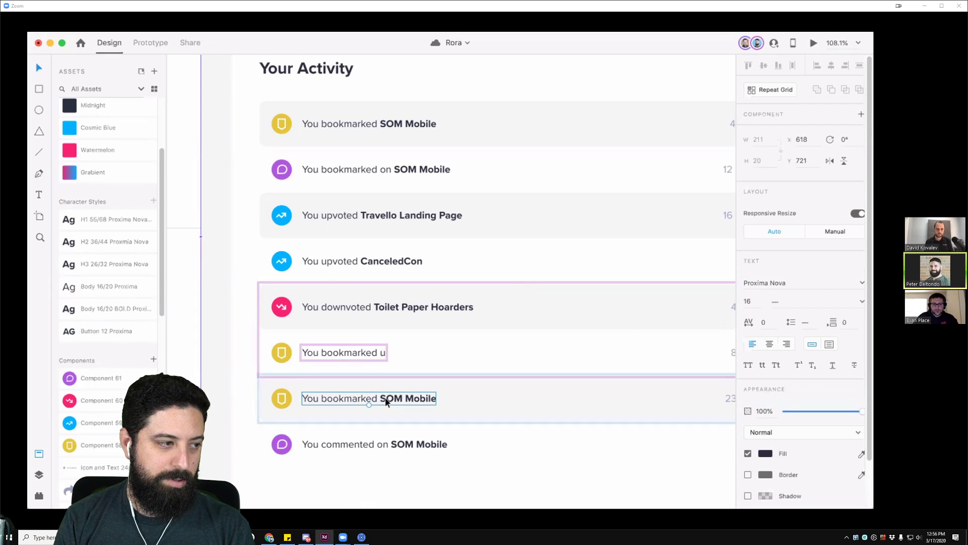
left_click(38, 474)
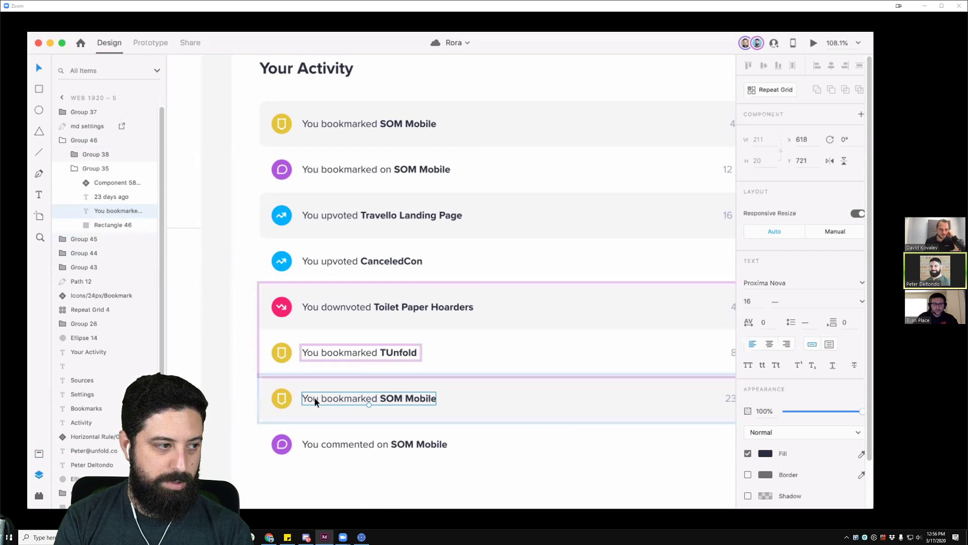
key("Return")
key("BackSpace")
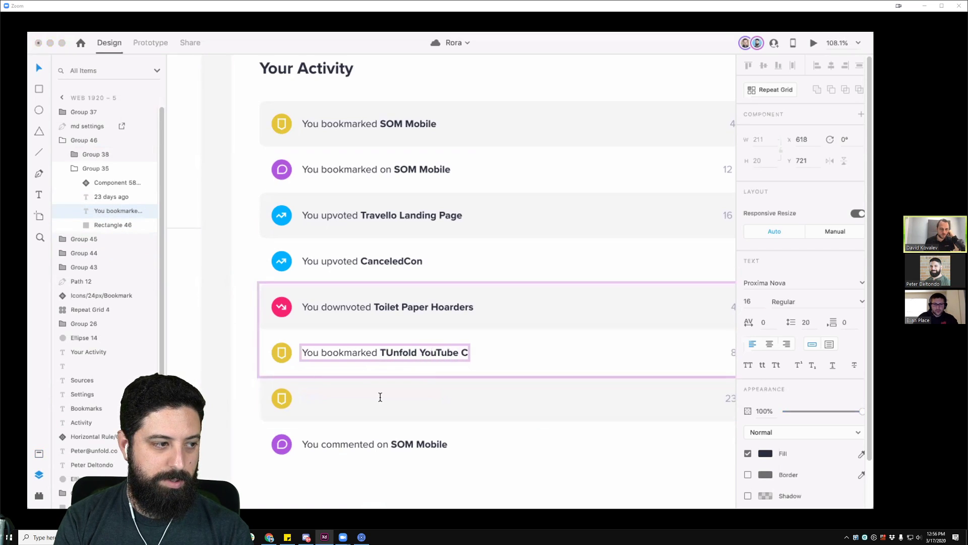
left_click_drag(380, 397, 460, 408)
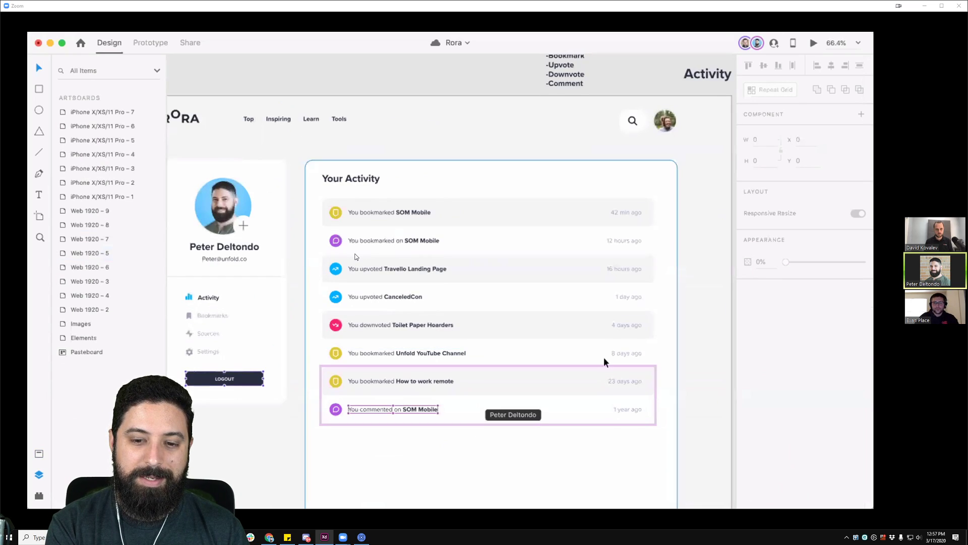
- Replace the row's '23 days ago' timestamp with '1 day ago'
double_click(628, 382)
double_click(619, 381)
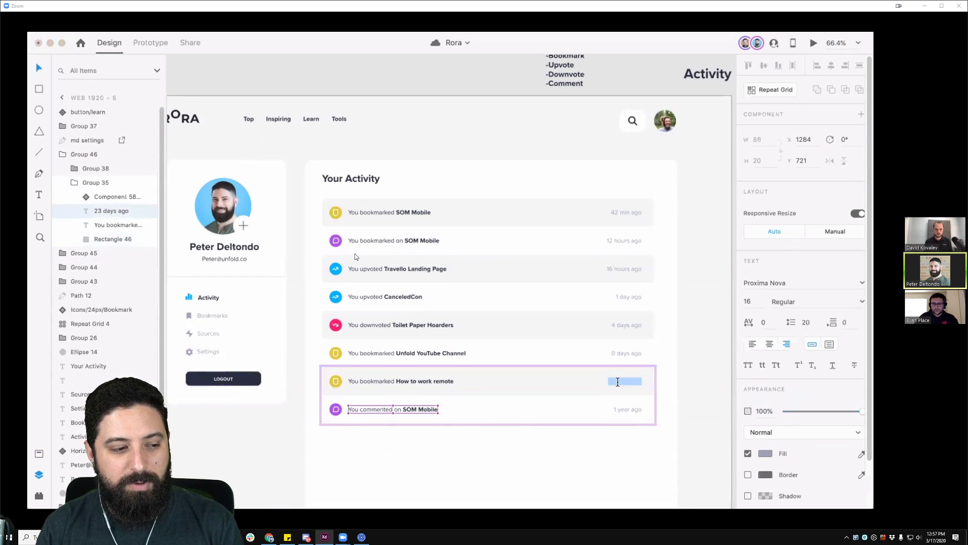
key("BackSpace")
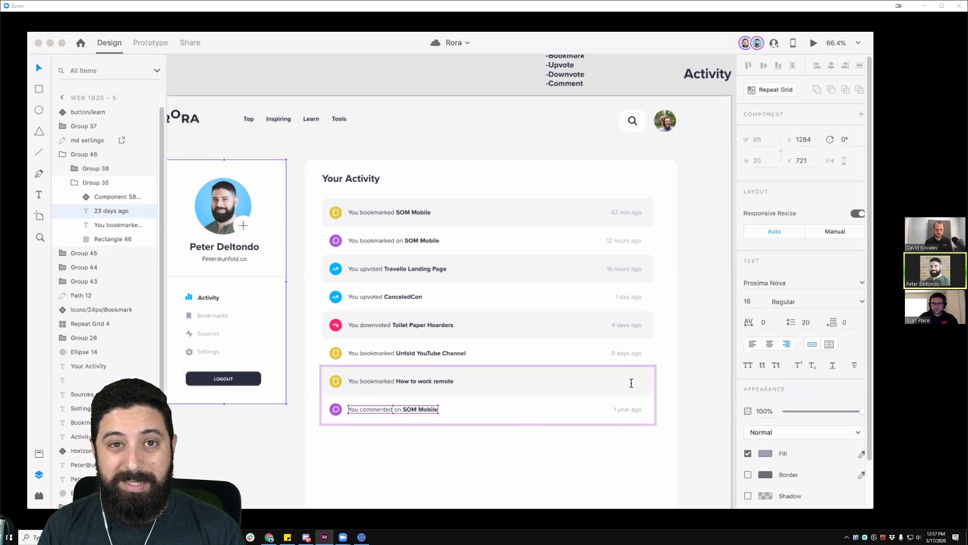
left_click(684, 389)
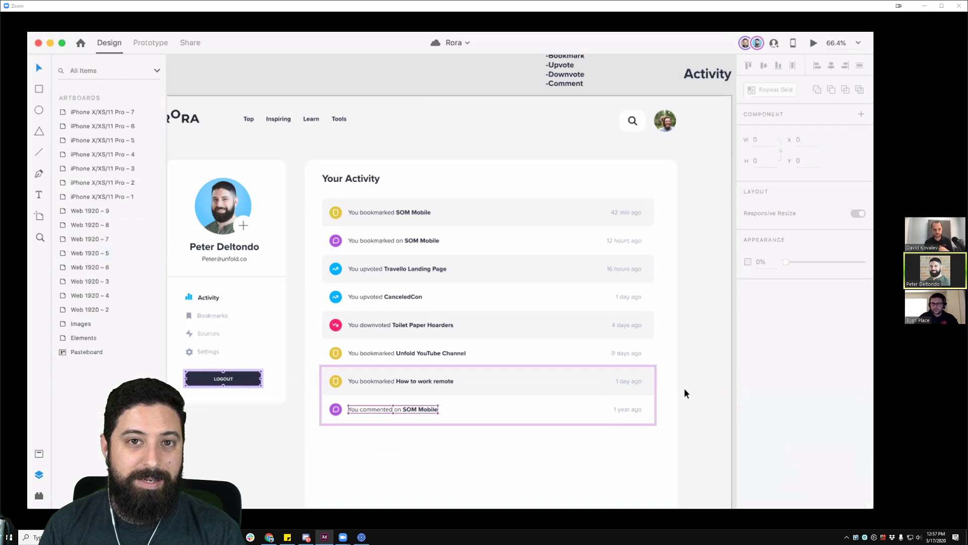
left_click(623, 408)
left_click(722, 315)
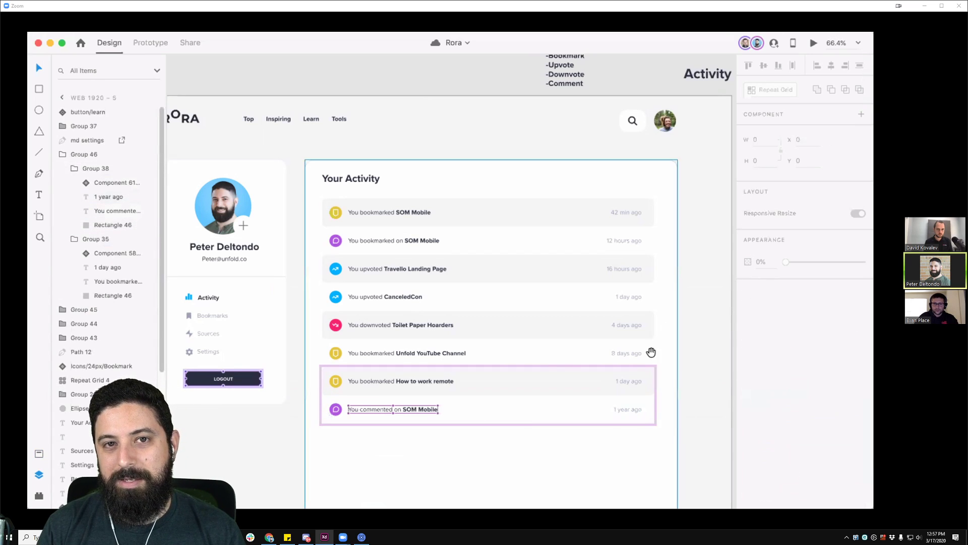
scroll(666, 333, "down", 3)
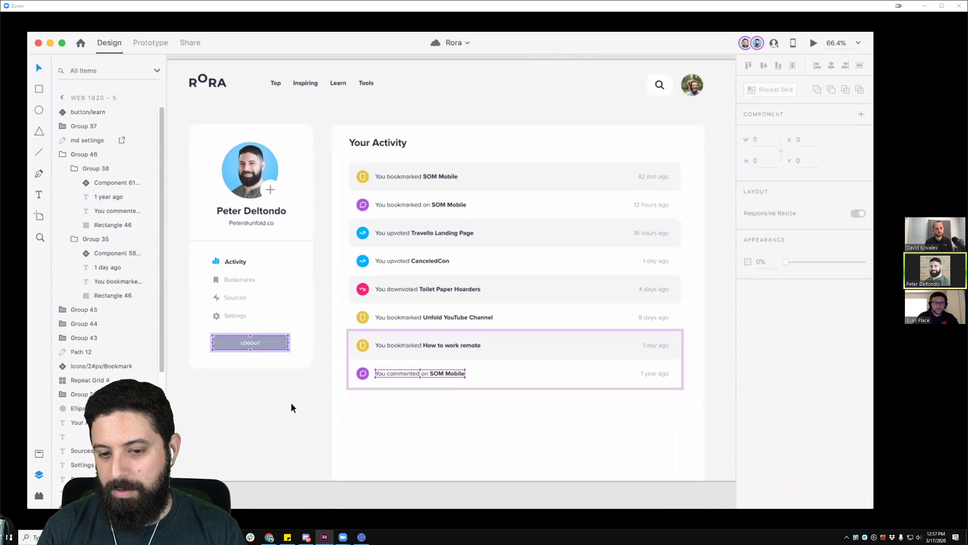
scroll(559, 318, "down", 2)
- Drag the Your Activity card's bottom edge up, then recentre on the dashboard
left_click(486, 490)
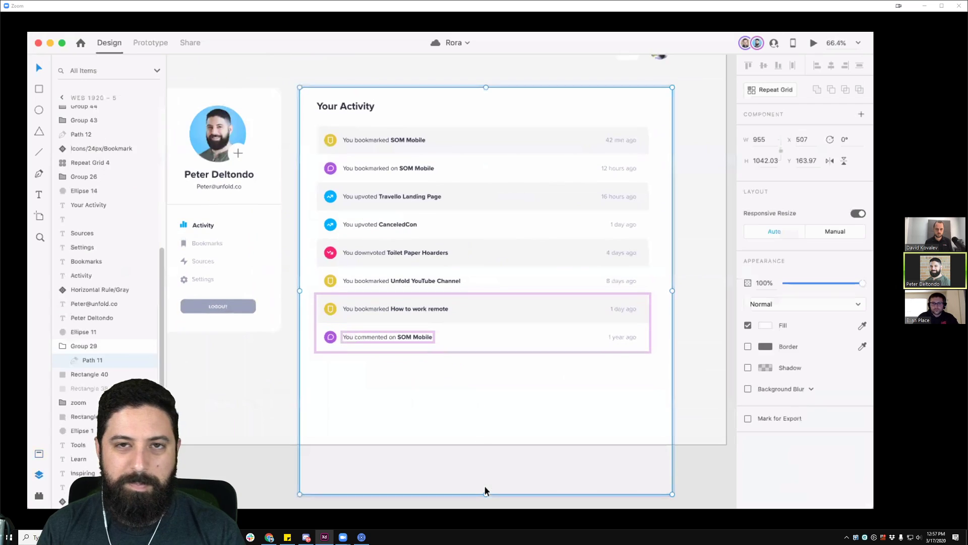
left_click_drag(486, 494, 469, 353)
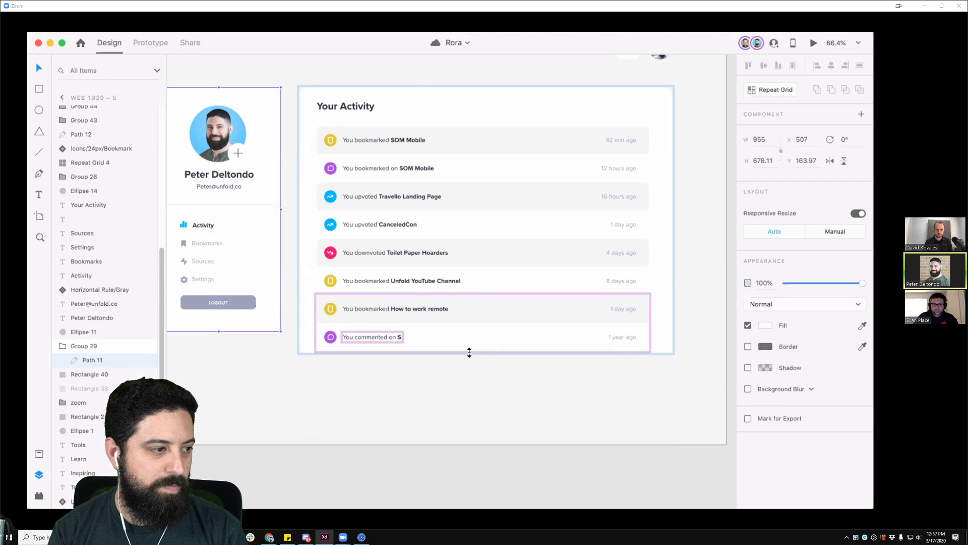
left_click(473, 396)
left_click_drag(353, 389, 384, 427)
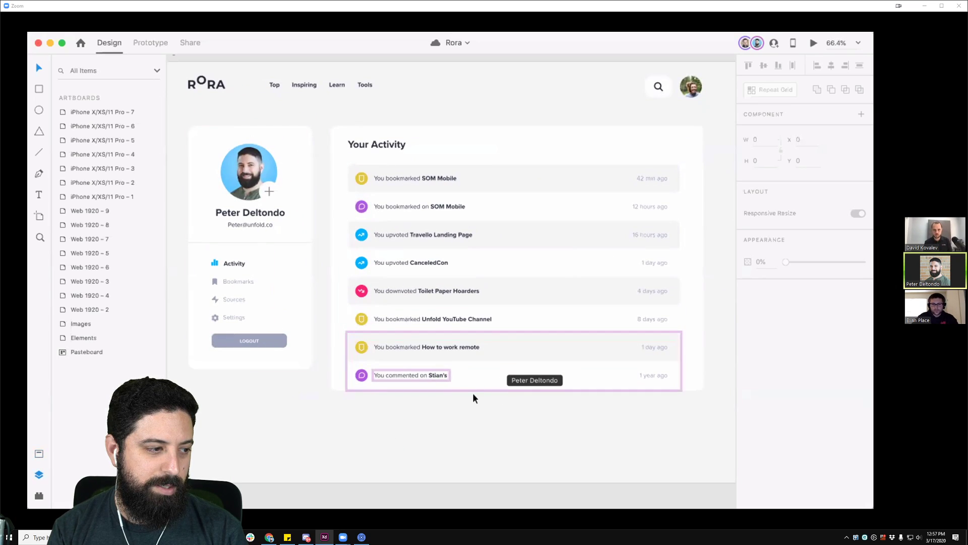
scroll(464, 395, "up", 5)
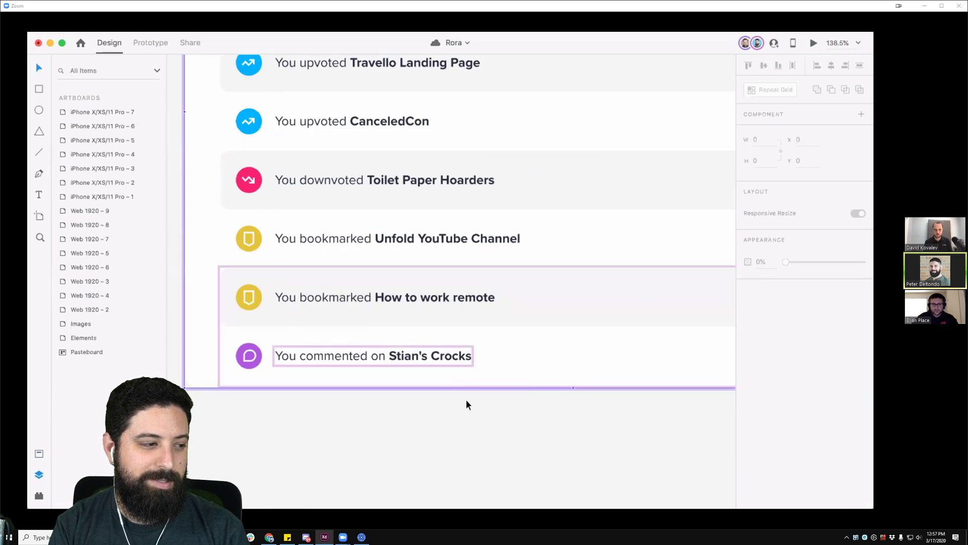
scroll(457, 426, "down", 5)
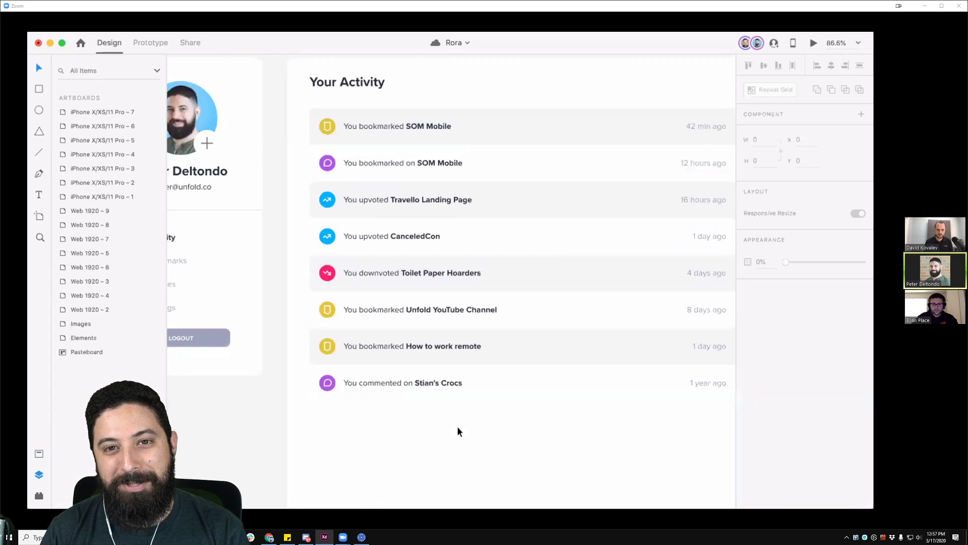
scroll(535, 425, "up", 2)
left_click_drag(566, 438, 535, 382)
scroll(463, 399, "up", 2)
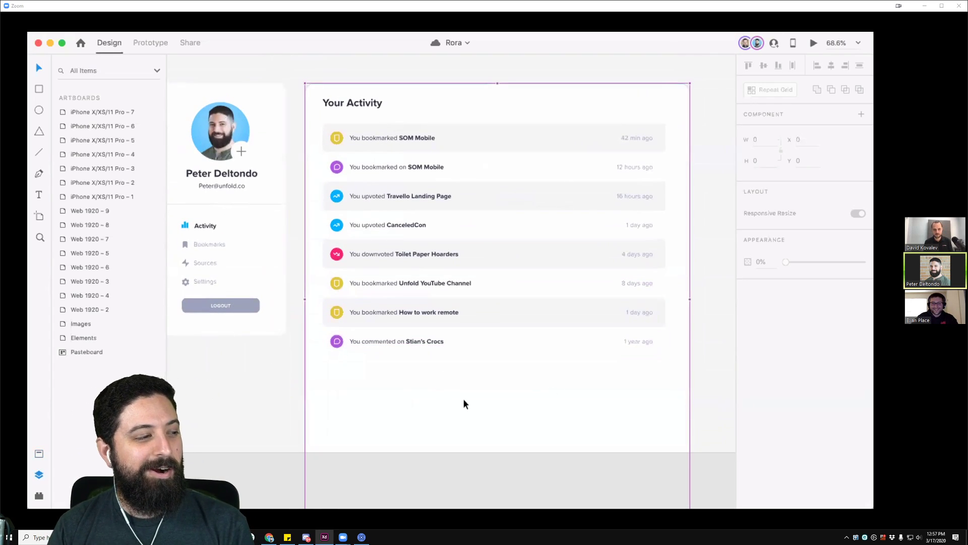
- Shorten the Your Activity card again so it ends right under the last row
left_click(495, 473)
scroll(494, 460, "down", 3)
scroll(506, 441, "down", 2)
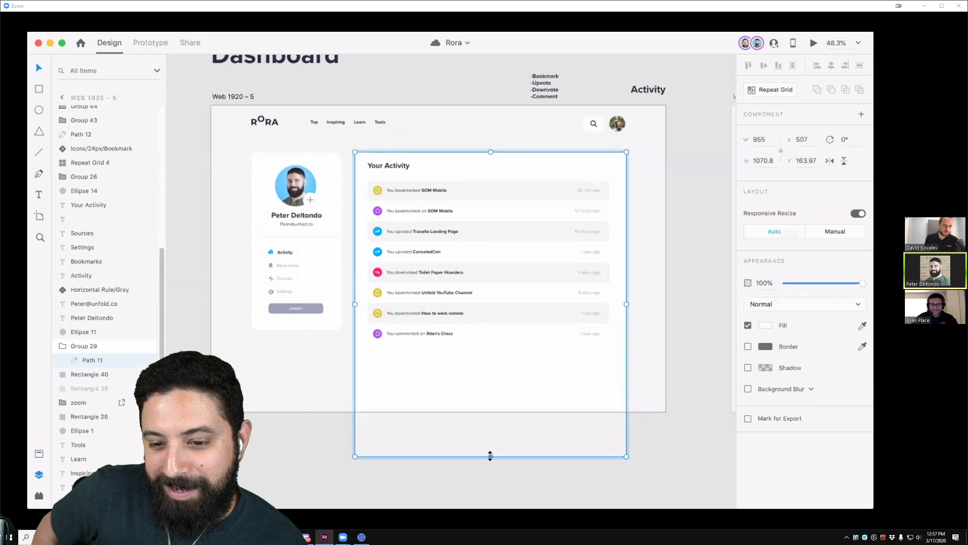
left_click_drag(490, 456, 491, 355)
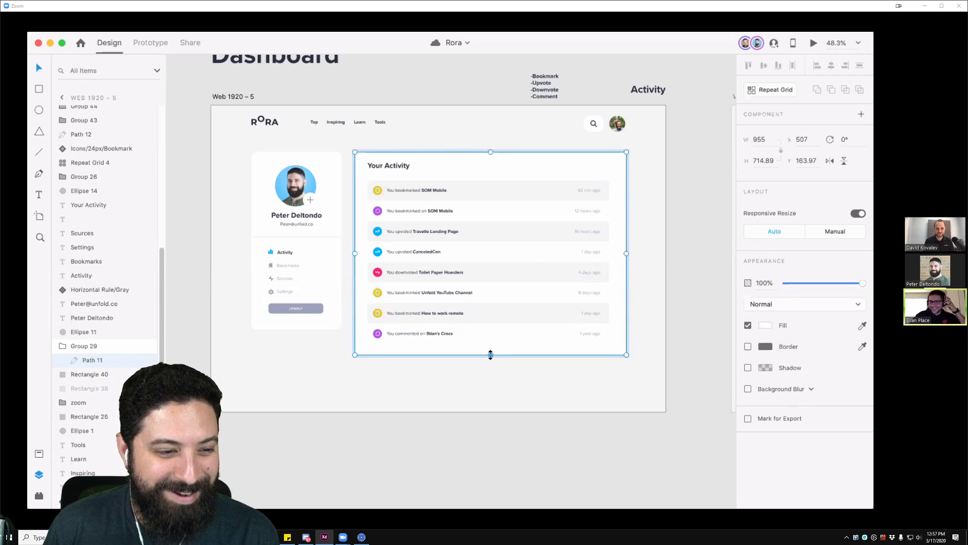
left_click(472, 435)
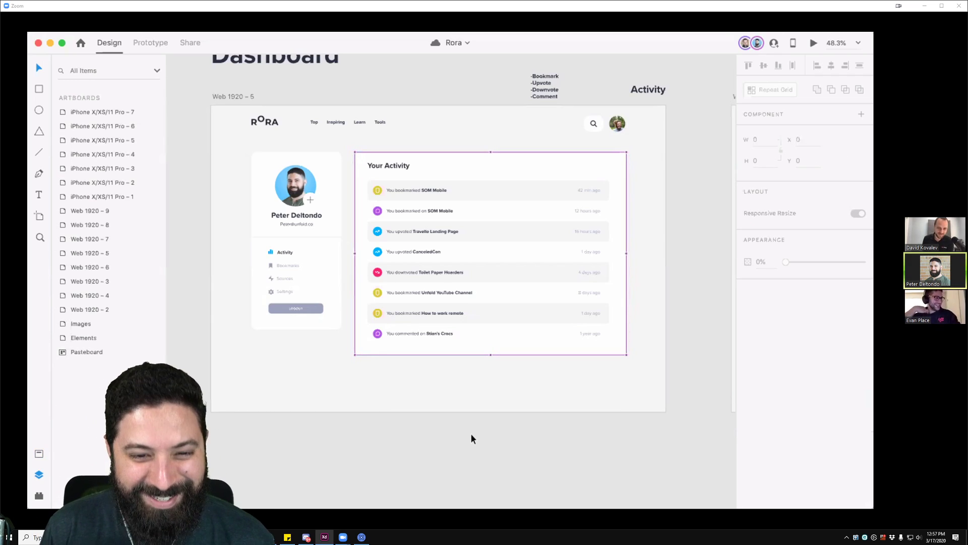
mouse_move(196, 209)
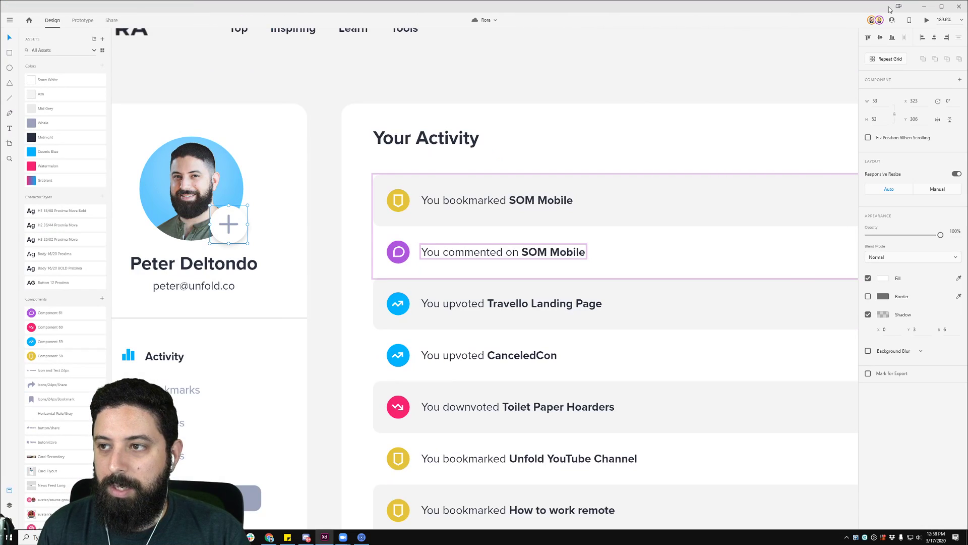
- Give the avatar's plus badge a Cosmic Blue shadow at 8% opacity
left_click(226, 75)
scroll(207, 83, "down", 5)
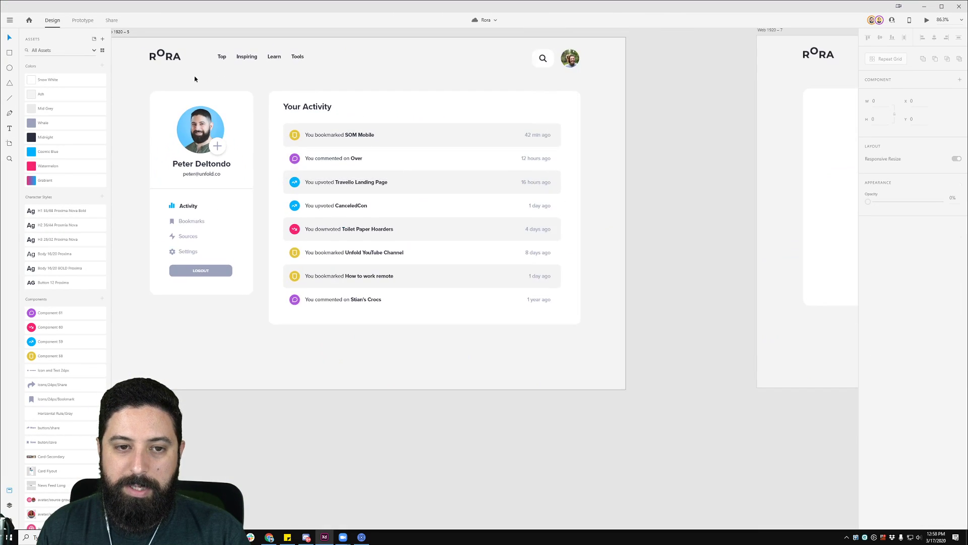
scroll(311, 170, "up", 5)
left_click(328, 250)
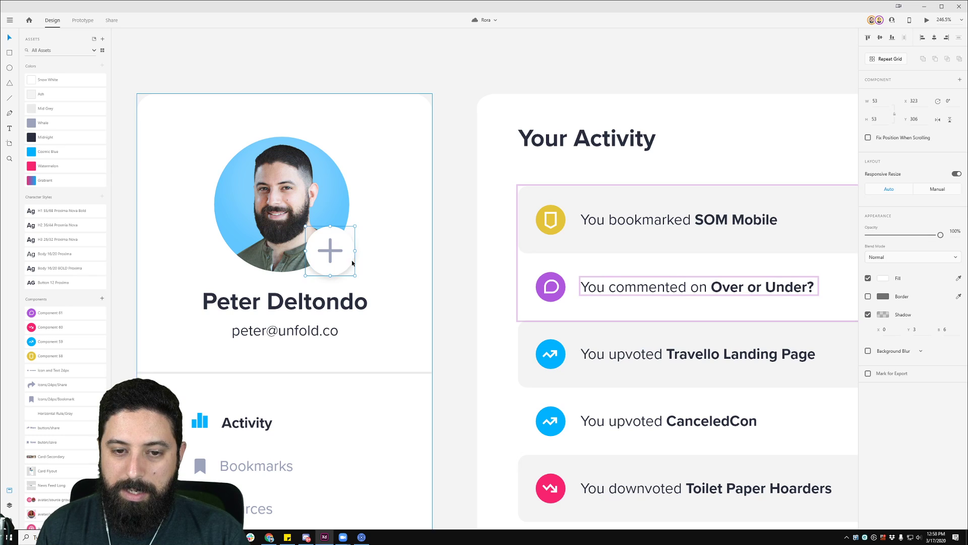
scroll(358, 272, "up", 2)
scroll(357, 272, "up", 1)
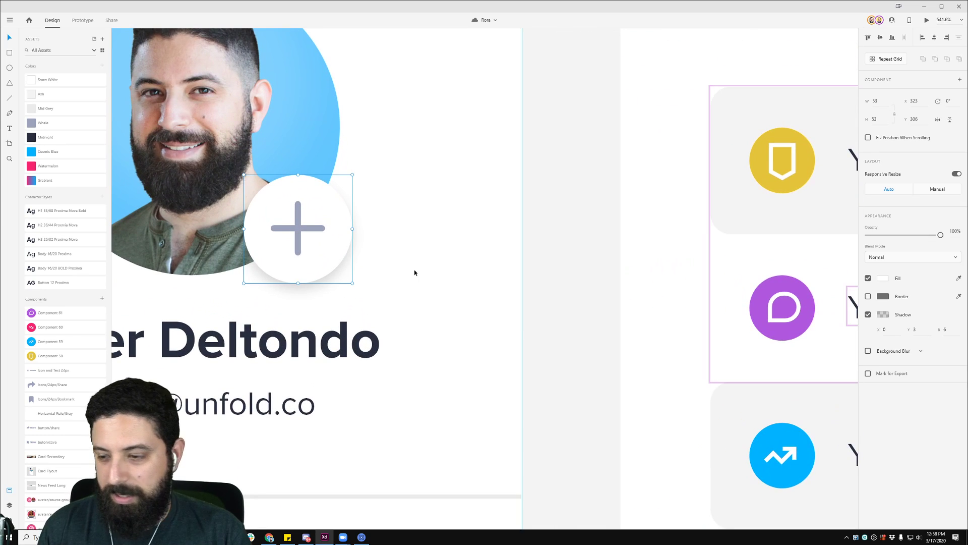
left_click(884, 315)
left_click(856, 342)
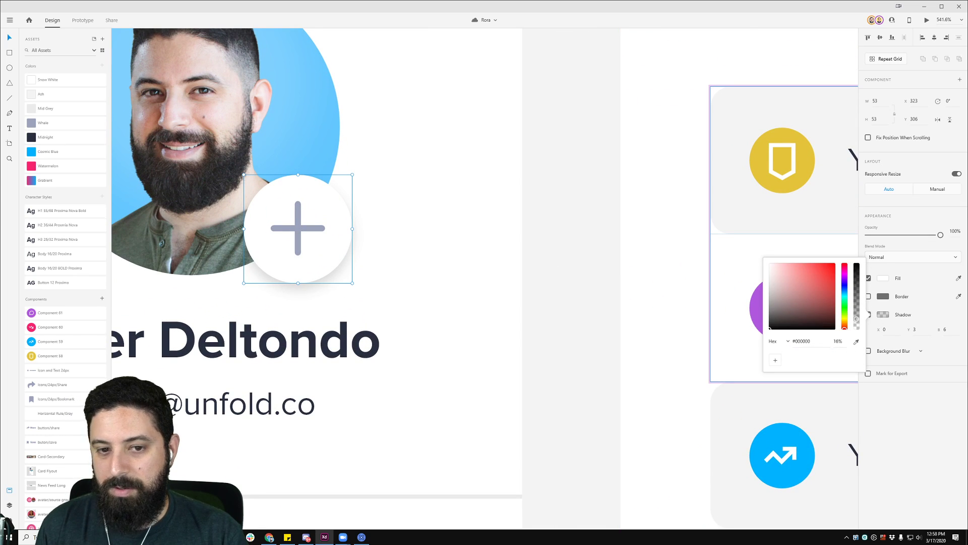
left_click(29, 151)
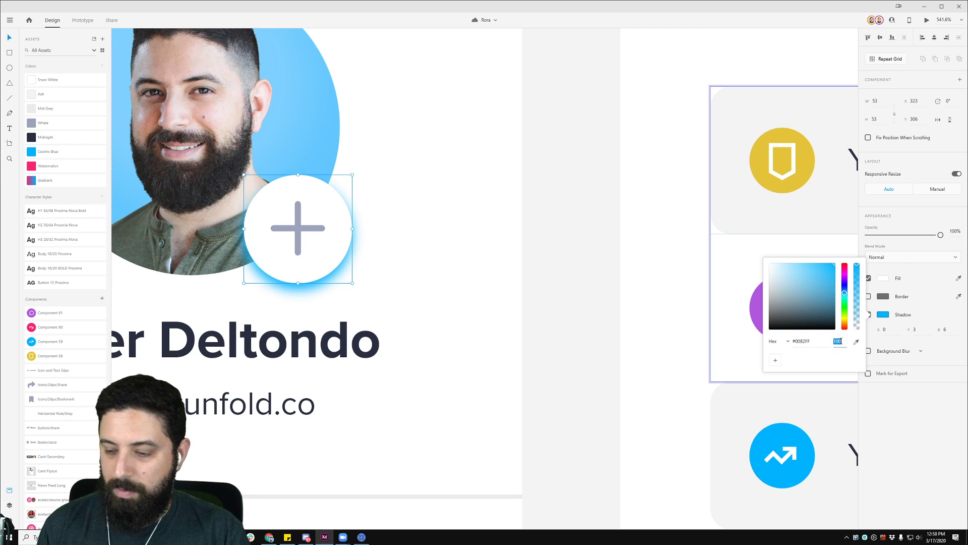
double_click(839, 341)
type("8")
key("Return")
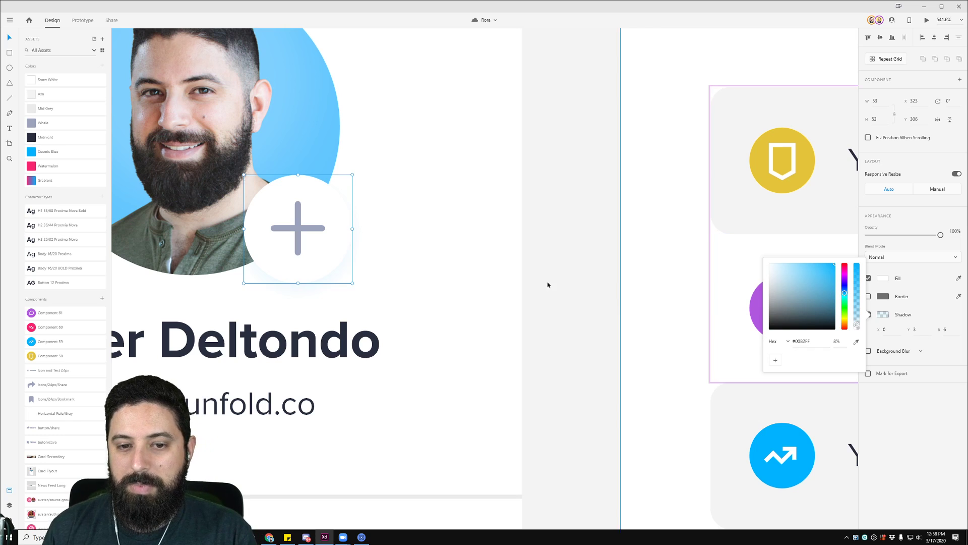
left_click(461, 157)
- Change the plus button's shadow to Midnight at 10% opacity with blur 40
scroll(463, 154, "down", 5)
left_click(385, 187)
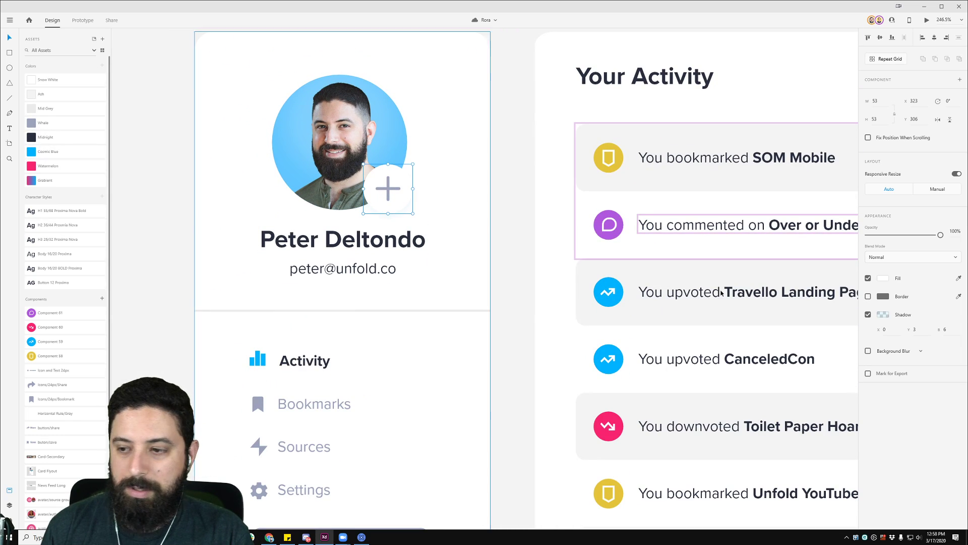
left_click(883, 314)
left_click(857, 342)
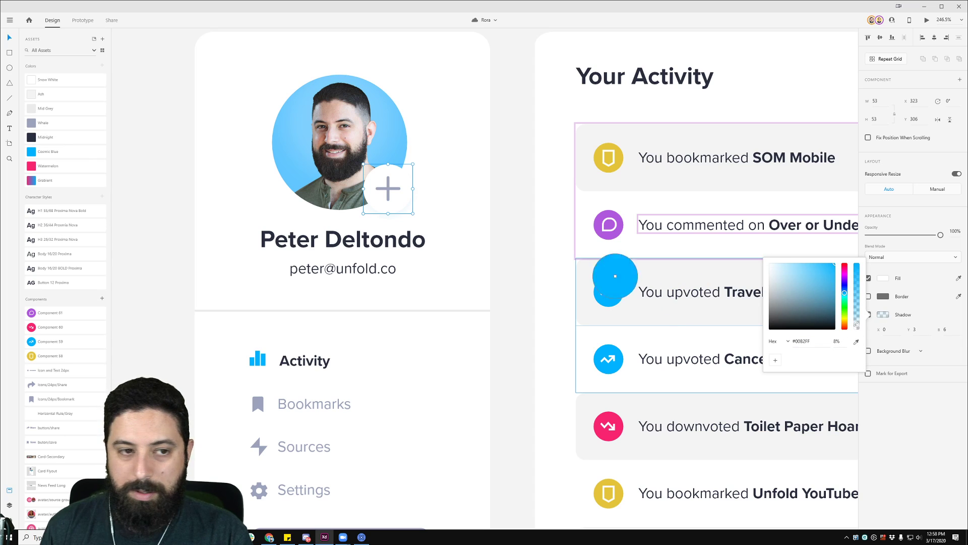
left_click(32, 136)
left_click(837, 341)
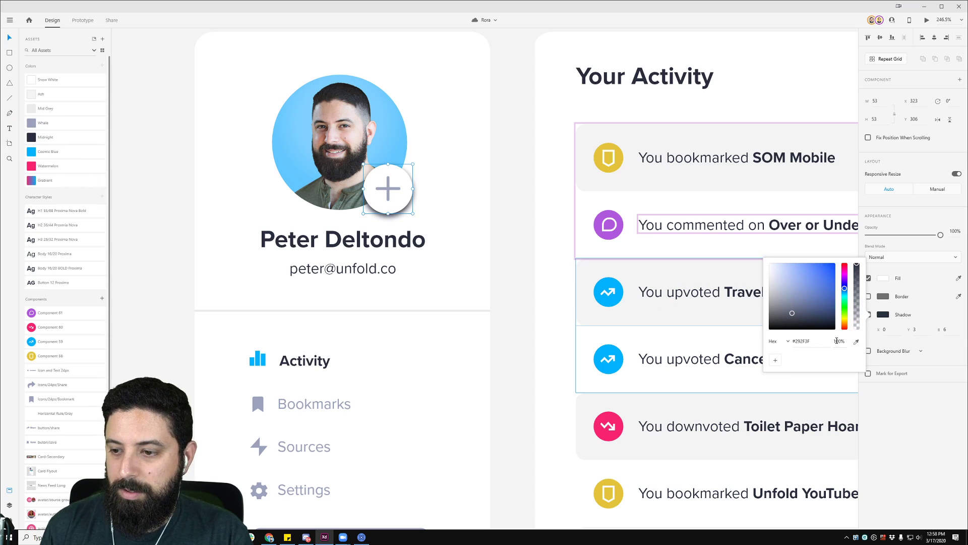
type("10")
key("Return")
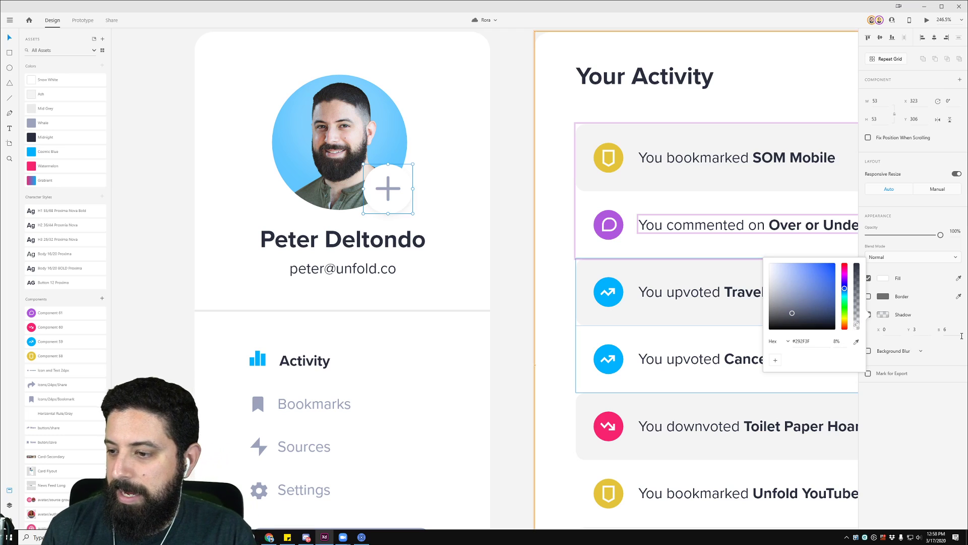
left_click(953, 329)
type("36")
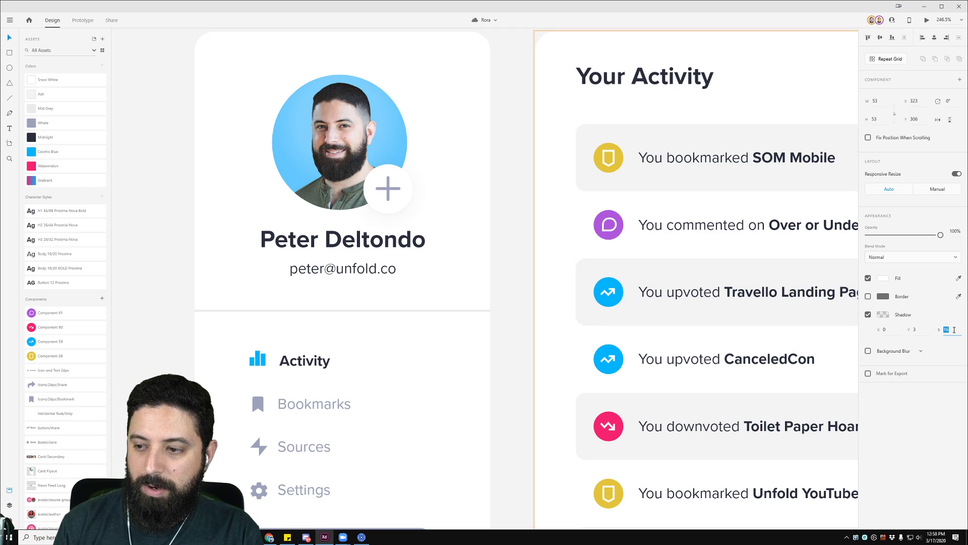
key("Return")
type("40")
key("Return")
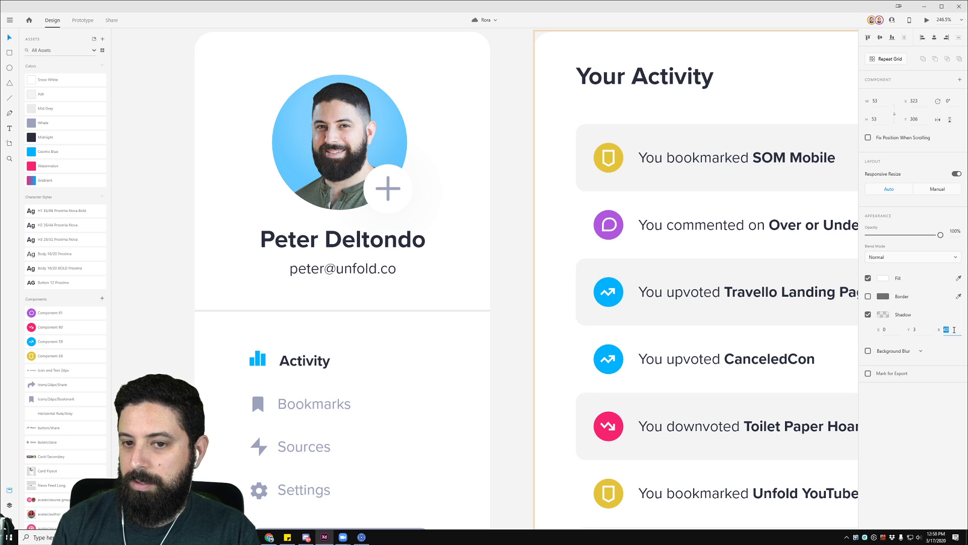
left_click(465, 247)
scroll(484, 252, "down", 10)
scroll(394, 122, "up", 5)
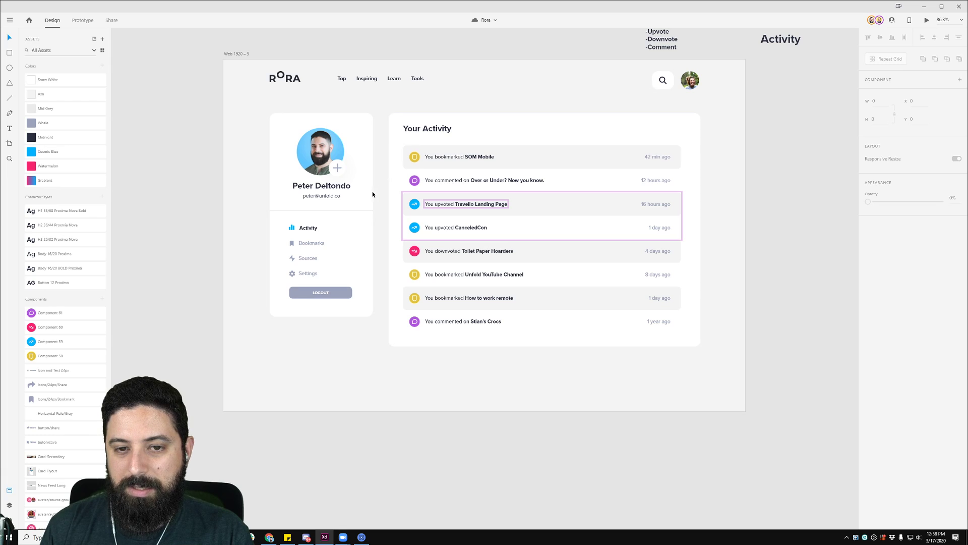
scroll(371, 192, "up", 3)
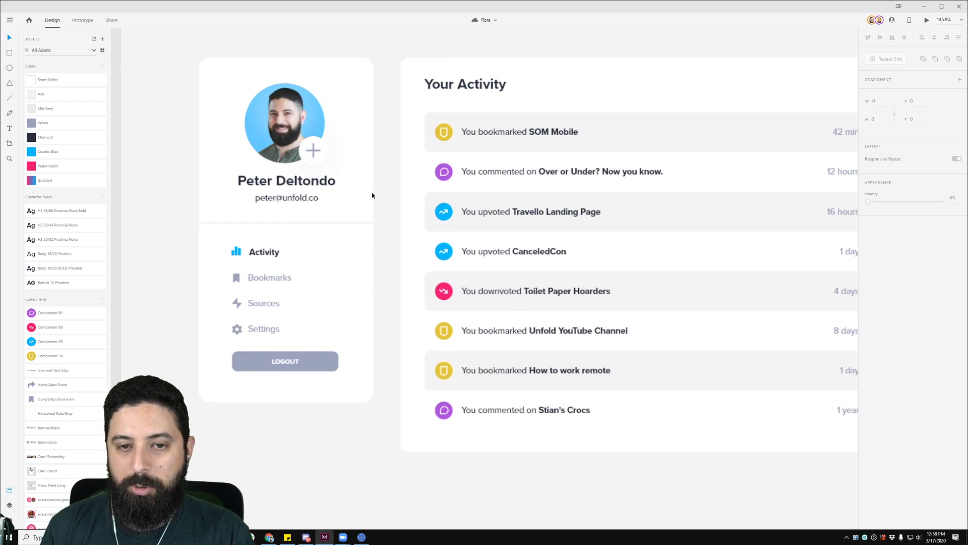
left_click(311, 147)
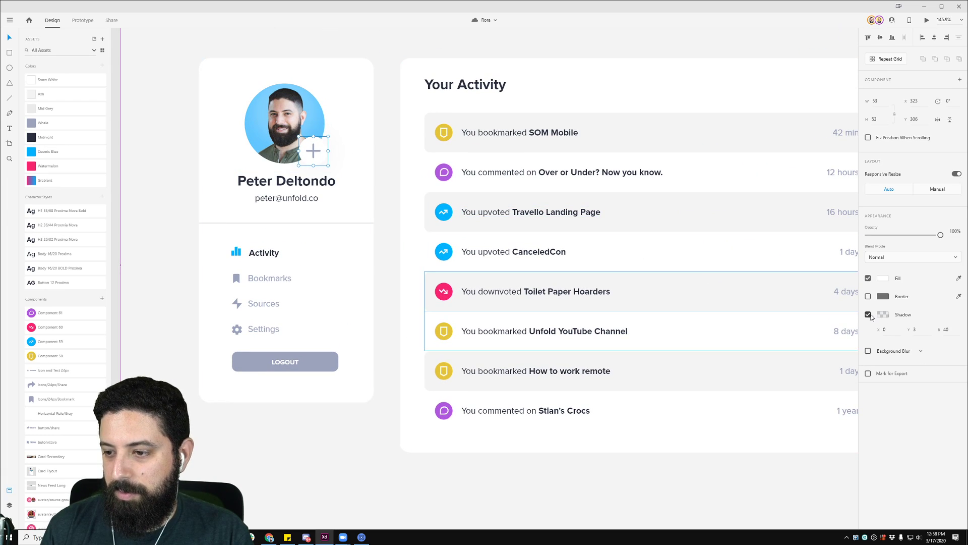
left_click(869, 315)
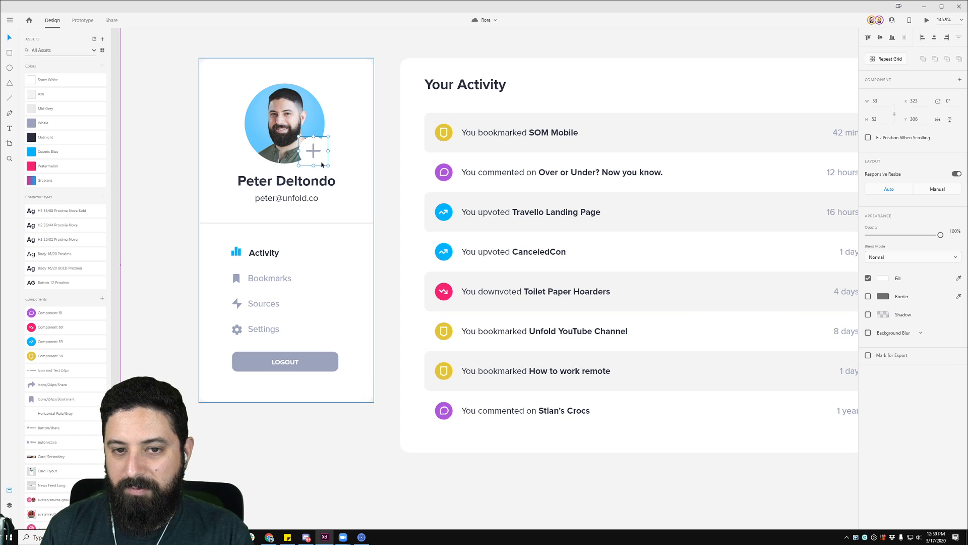
scroll(318, 160, "up", 4)
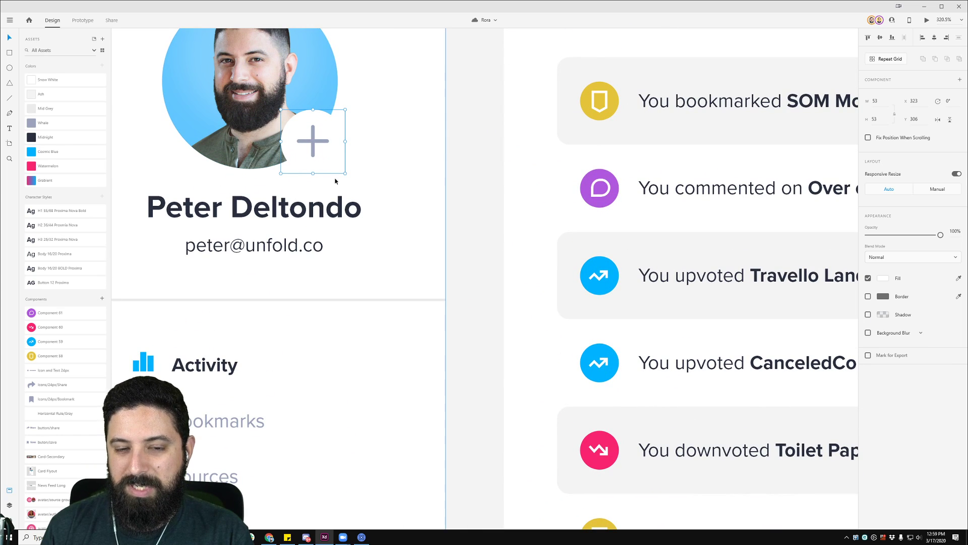
key("Escape")
key("Escape")
scroll(464, 212, "down", 2)
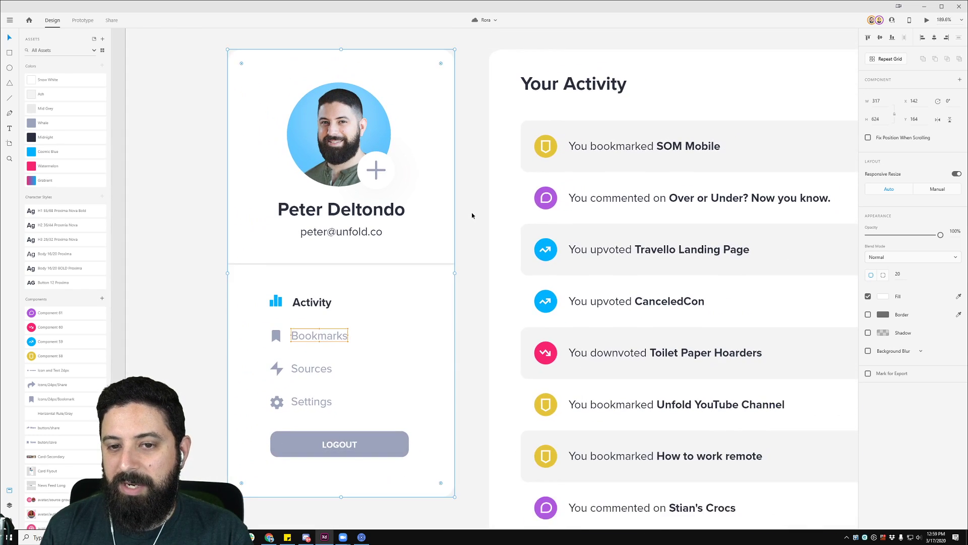
scroll(471, 213, "down", 2)
left_click_drag(619, 85, 551, 70)
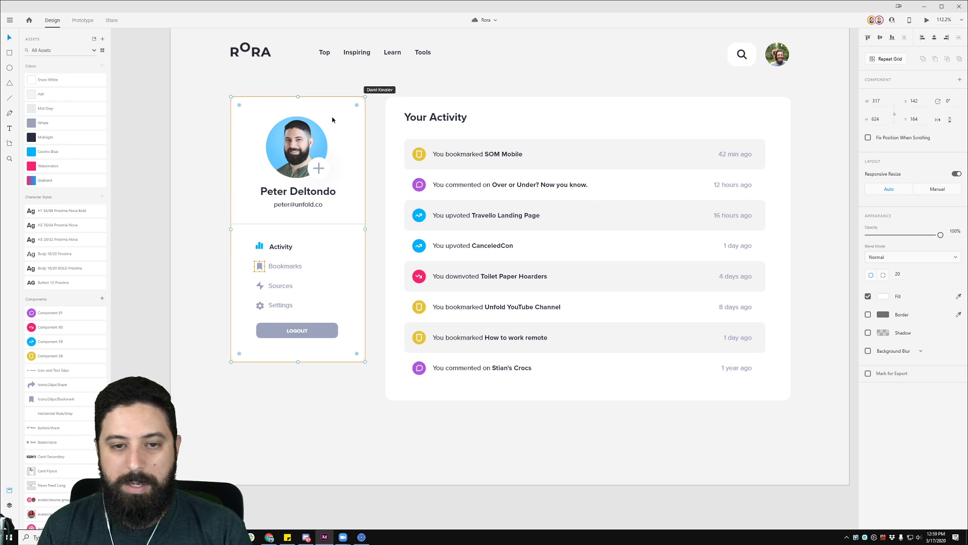
double_click(329, 174)
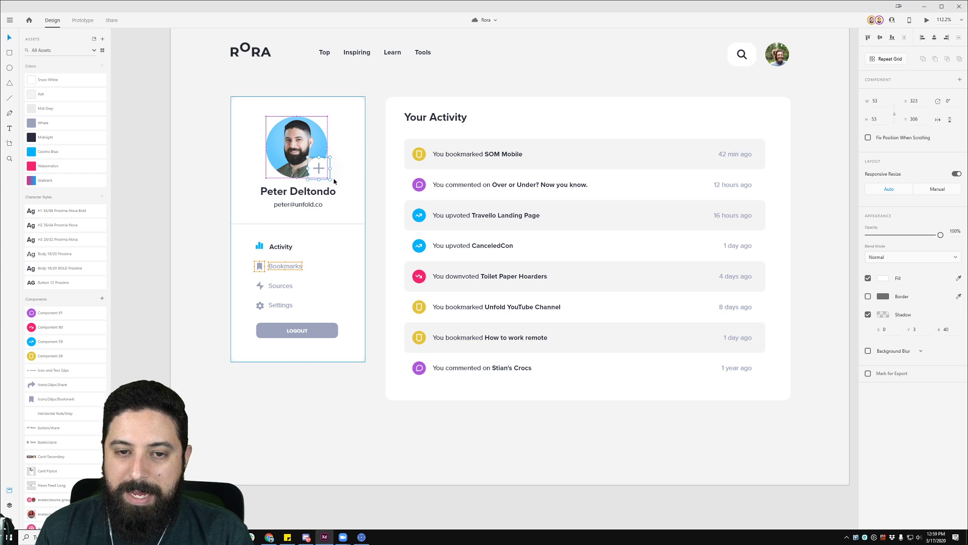
scroll(329, 174, "up", 5)
left_click(883, 298)
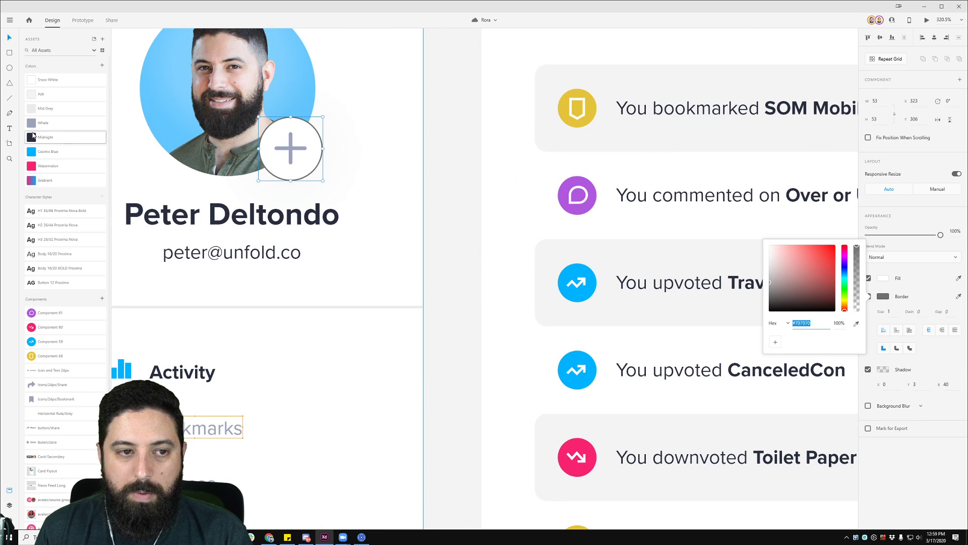
left_click(856, 324)
left_click(32, 96)
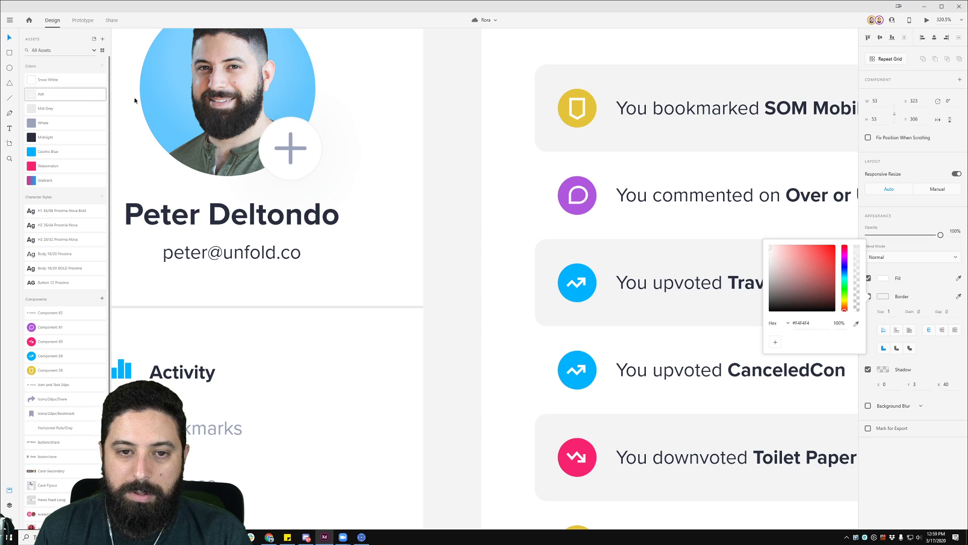
key("Escape")
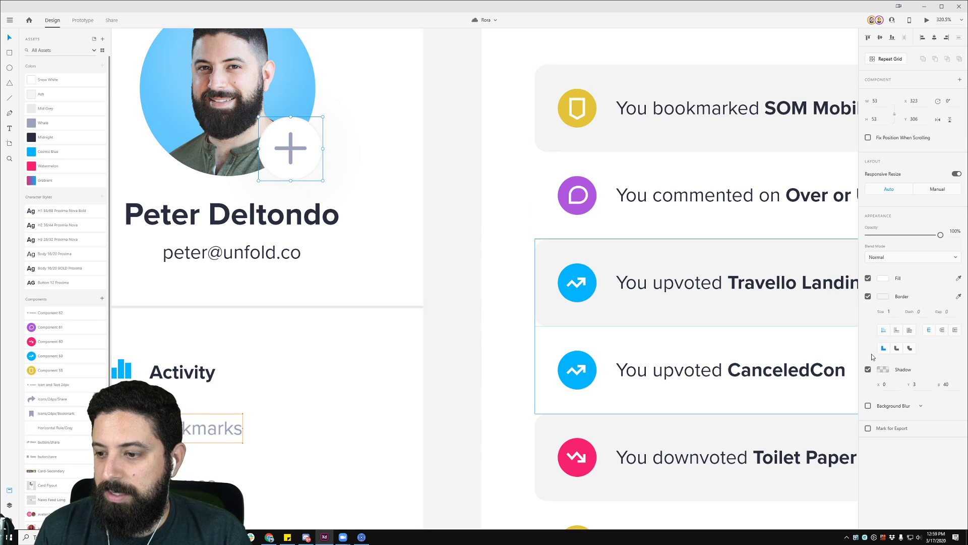
left_click(868, 370)
left_click(461, 173)
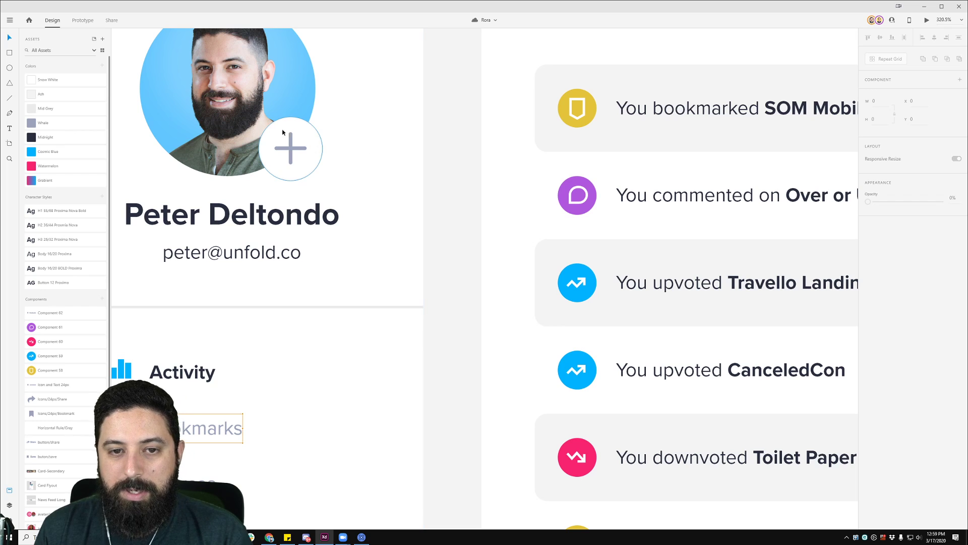
left_click(381, 101)
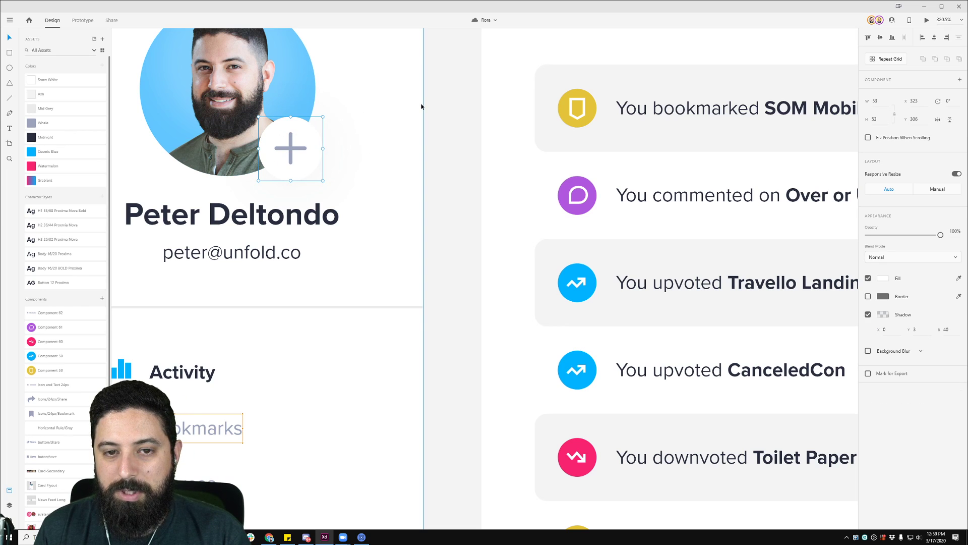
scroll(422, 106, "down", 6)
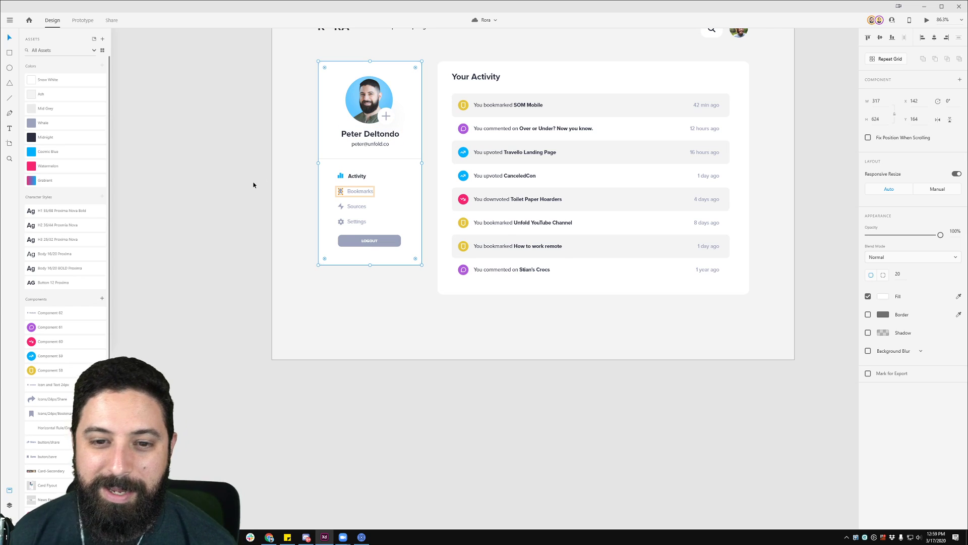
left_click(283, 192)
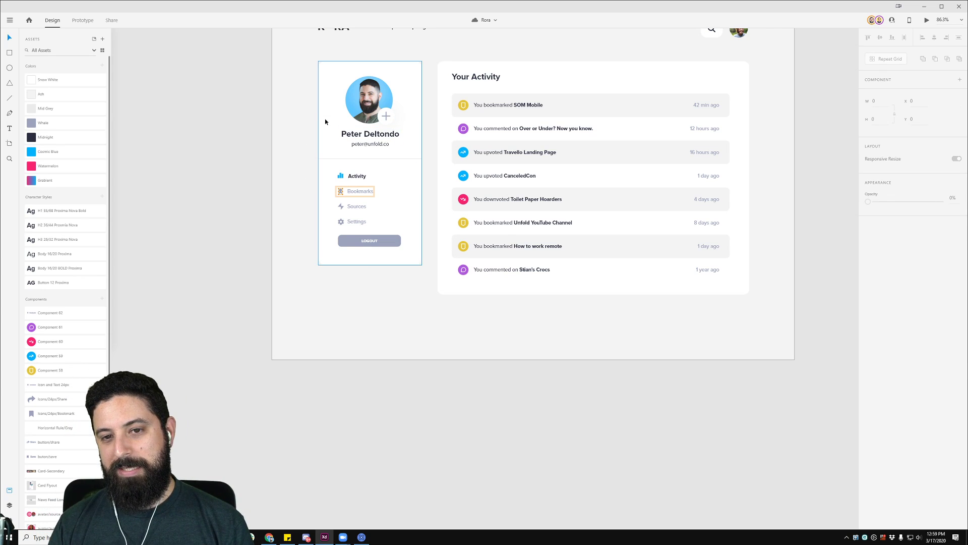
scroll(334, 124, "up", 1)
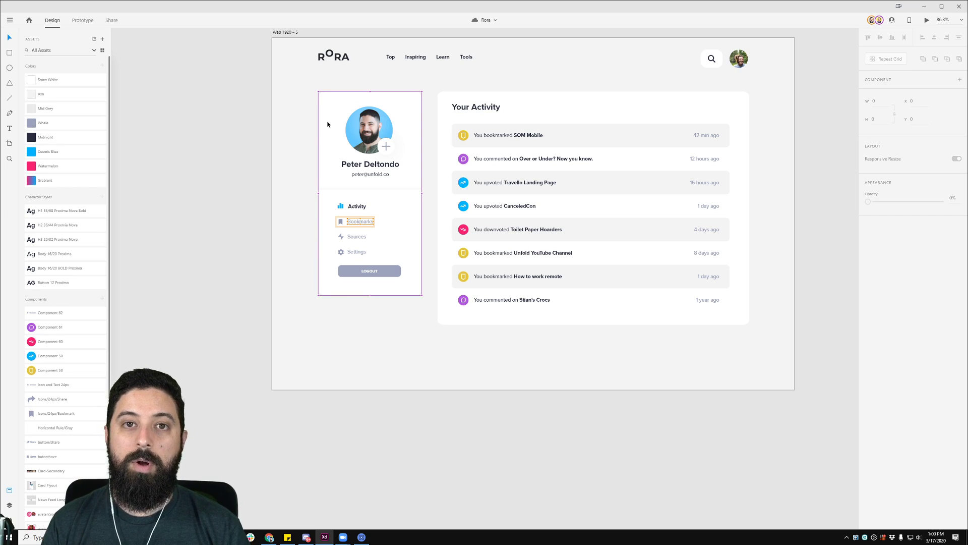
- Paste a copy into the profile card group and clear the selection
left_click(327, 124)
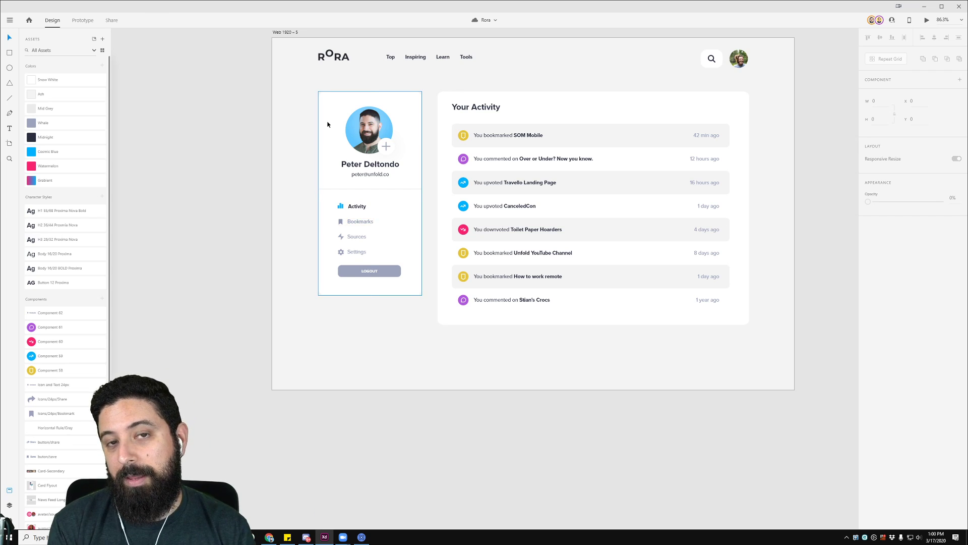
double_click(327, 124)
key("ctrl+v")
key("Escape")
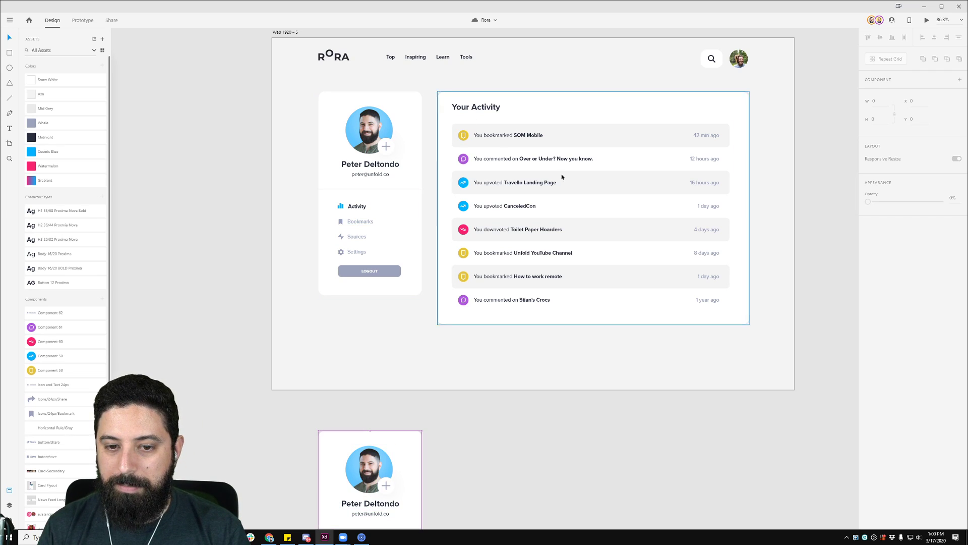
- Set the LOGOUT text's character spacing to 4, then nudge it wider
scroll(372, 297, "up", 5)
scroll(372, 286, "up", 1)
double_click(398, 224)
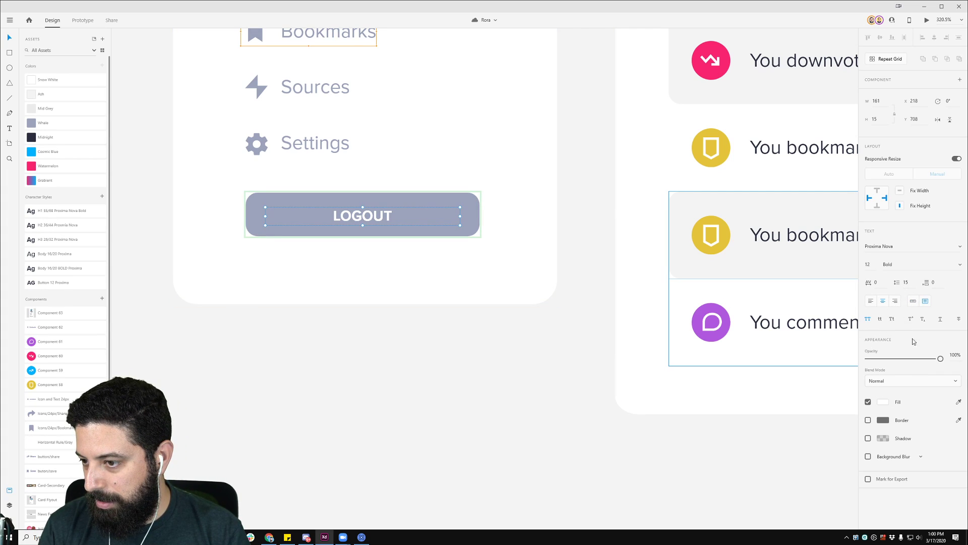
key("BackSpace")
type("4")
key("Return")
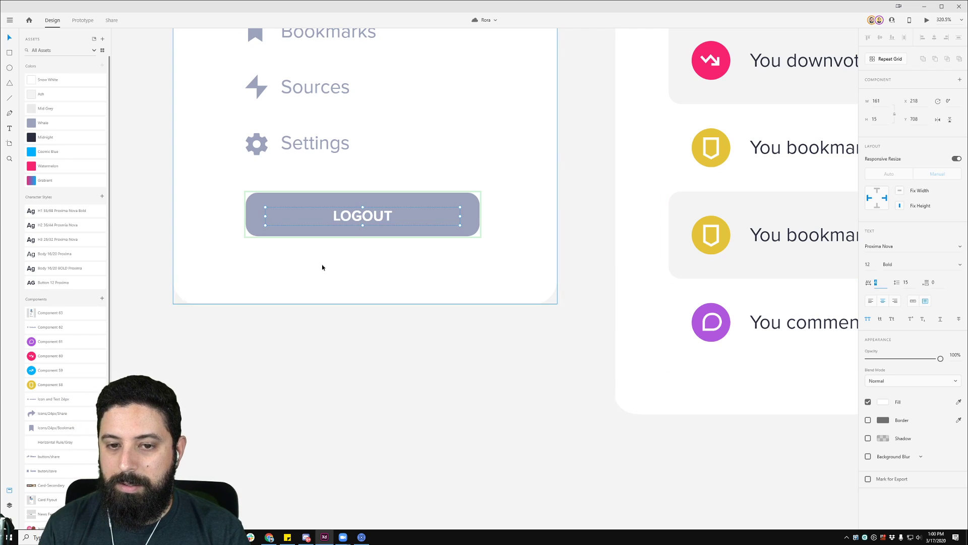
left_click(880, 283)
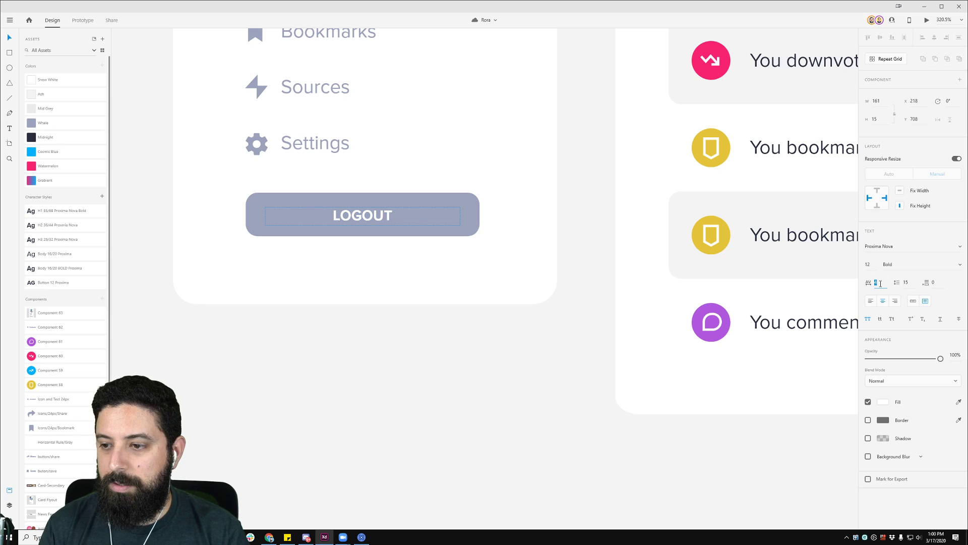
key("shift+Up")
key("shift+Up")
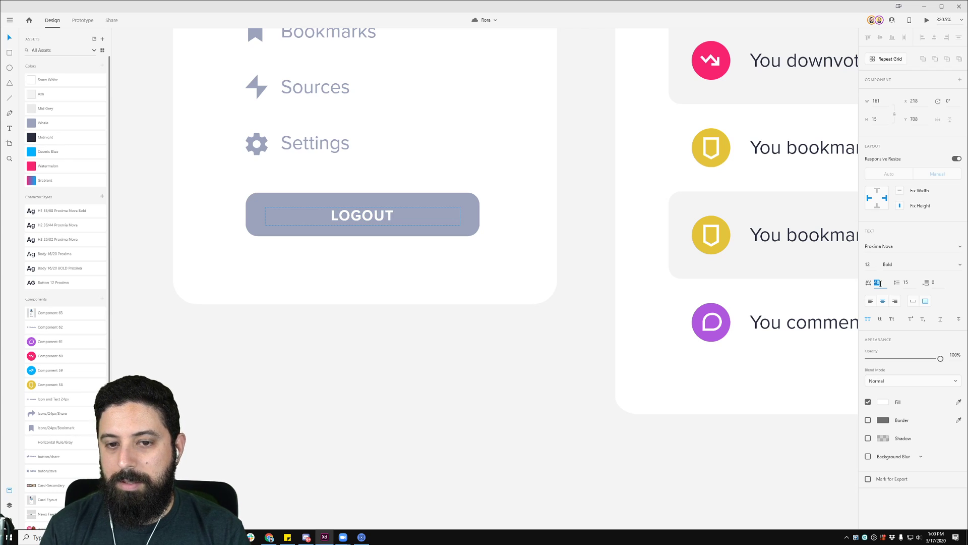
- Pan to the activity list and timestamps, then select and deselect the Your Activity card
scroll(479, 396, "down", 5)
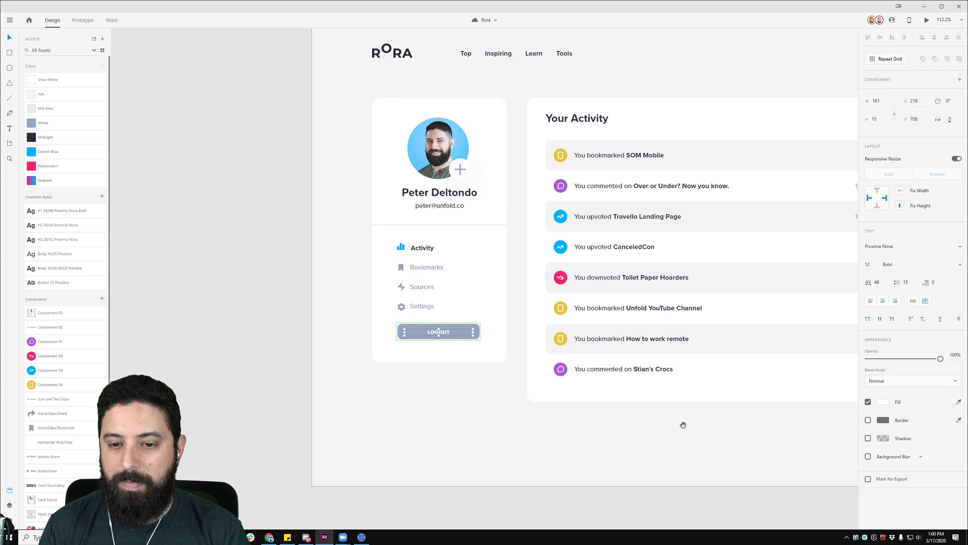
left_click_drag(683, 423, 371, 400)
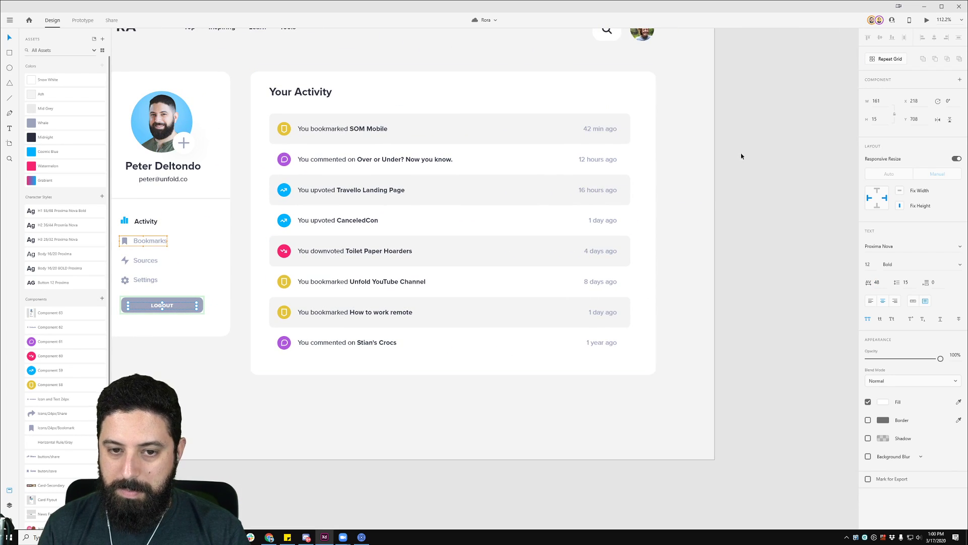
left_click_drag(731, 170, 715, 214)
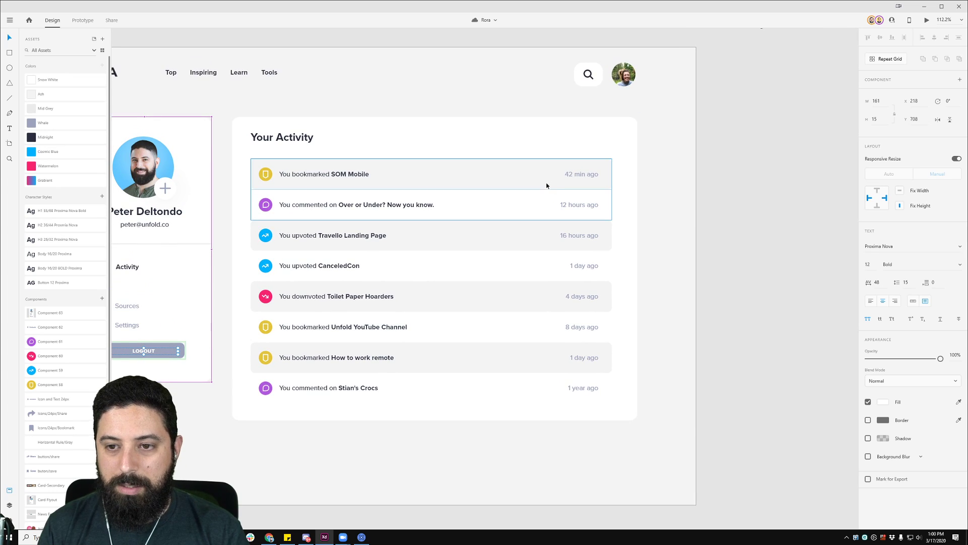
left_click(434, 415)
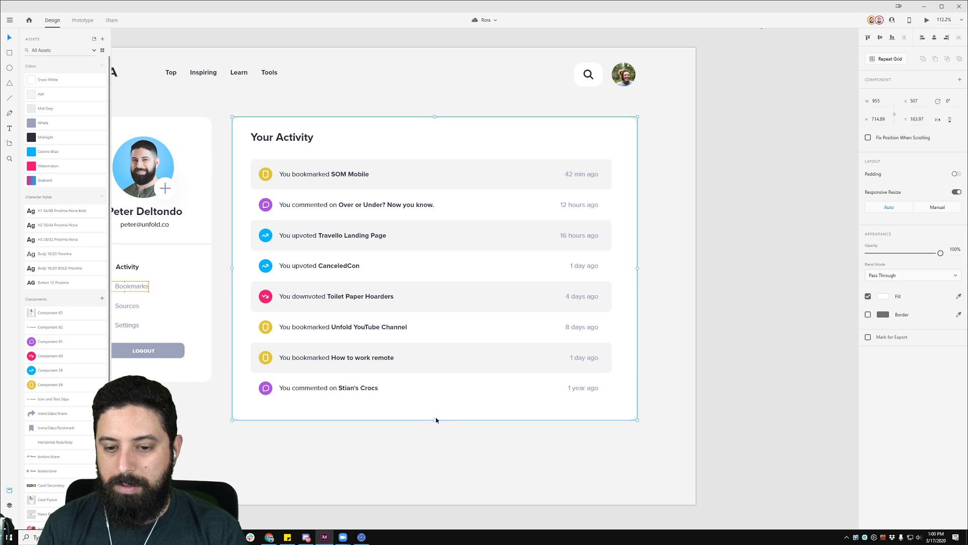
left_click(709, 336)
- Zoom in on the Activity artboard's profile card to inspect its Bookmarks link, then zoom back out to about 112%
scroll(708, 335, "down", 5, "ctrl")
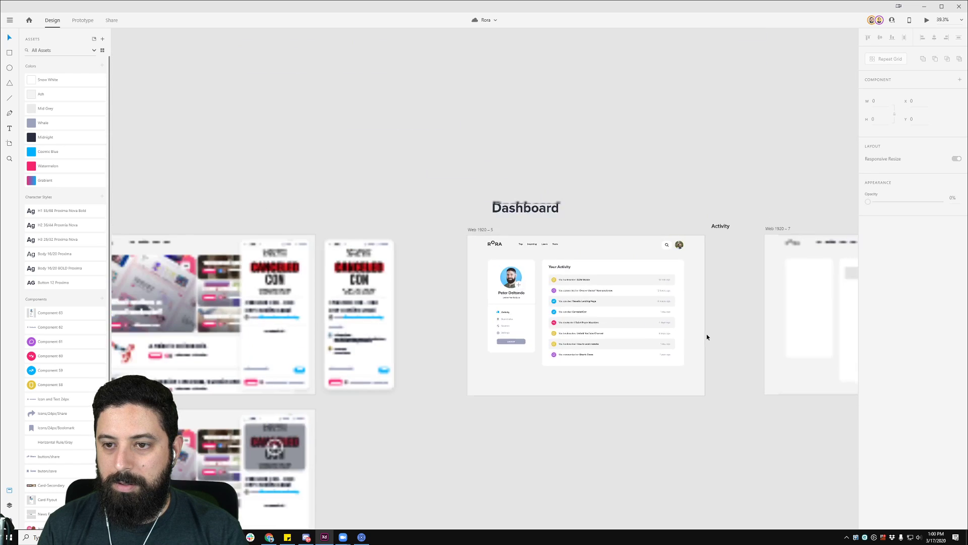
left_click_drag(765, 197, 538, 145)
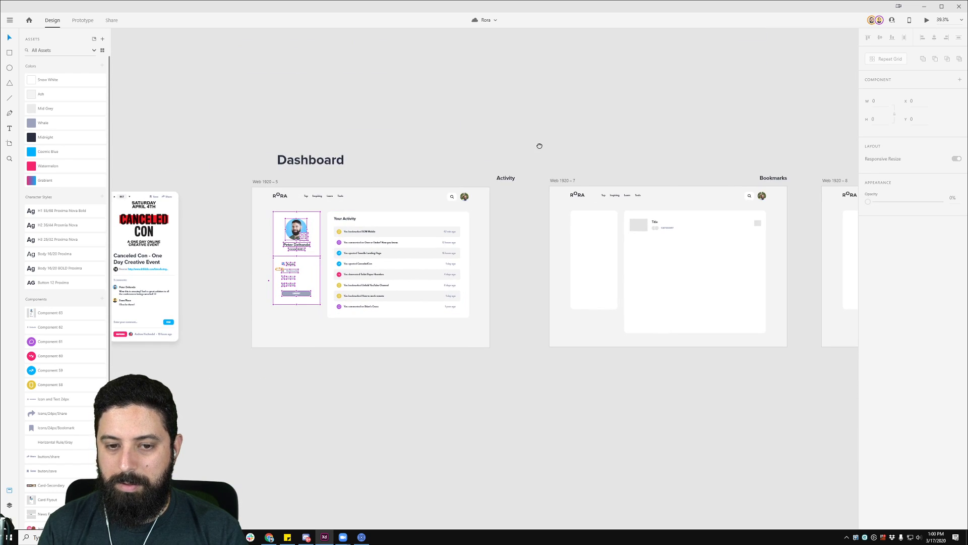
scroll(296, 279, "up", 4, "ctrl")
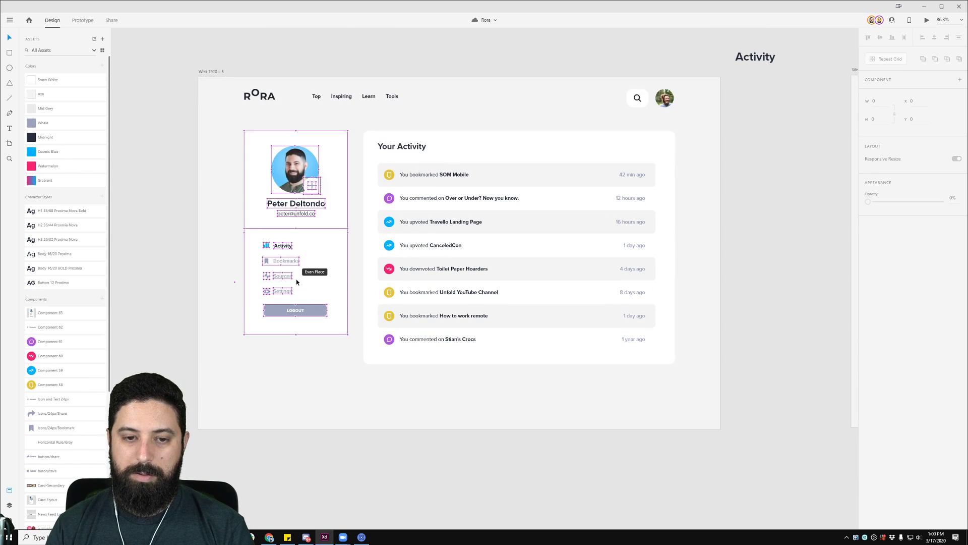
scroll(220, 265, "up", 7, "ctrl")
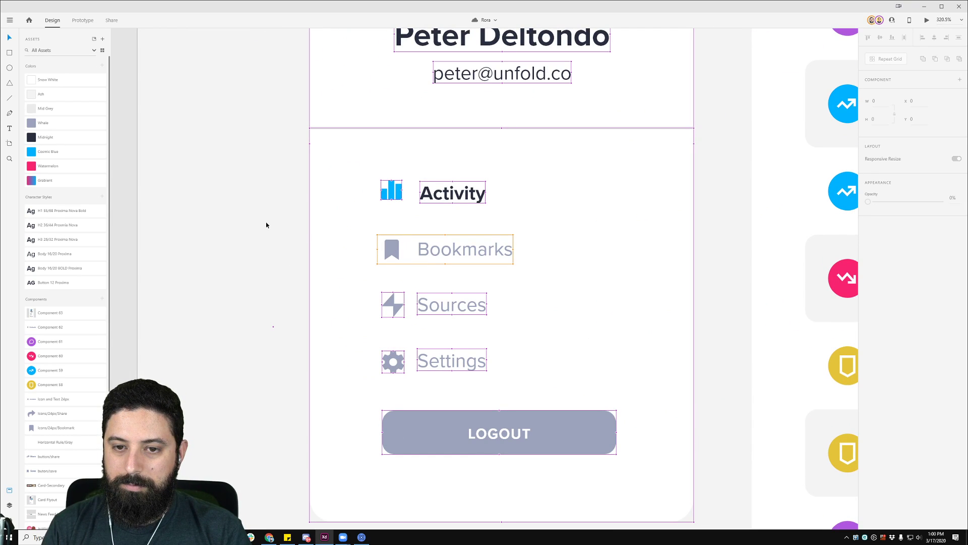
scroll(266, 225, "down", 5, "ctrl")
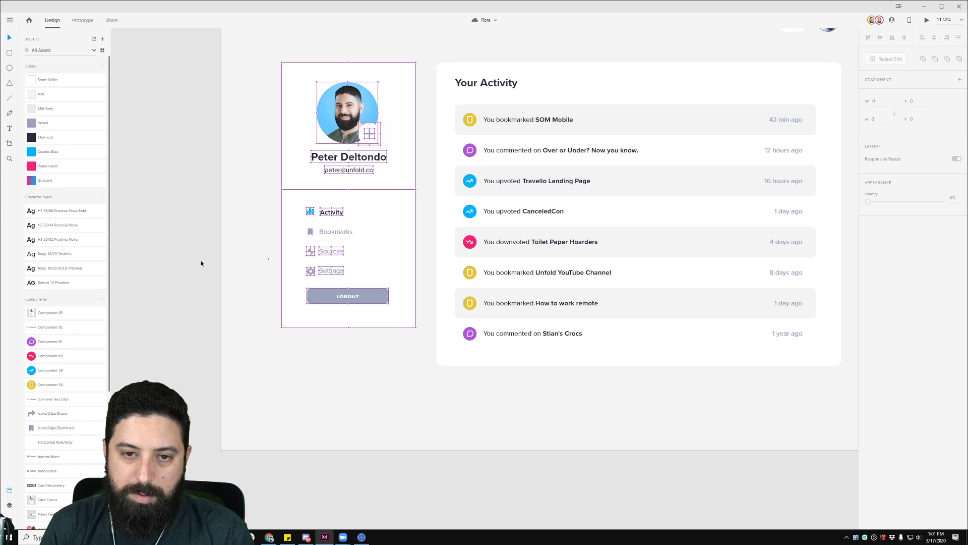
- Switch to the Zoom meeting window showing the shared Adobe XD design
left_click(343, 536)
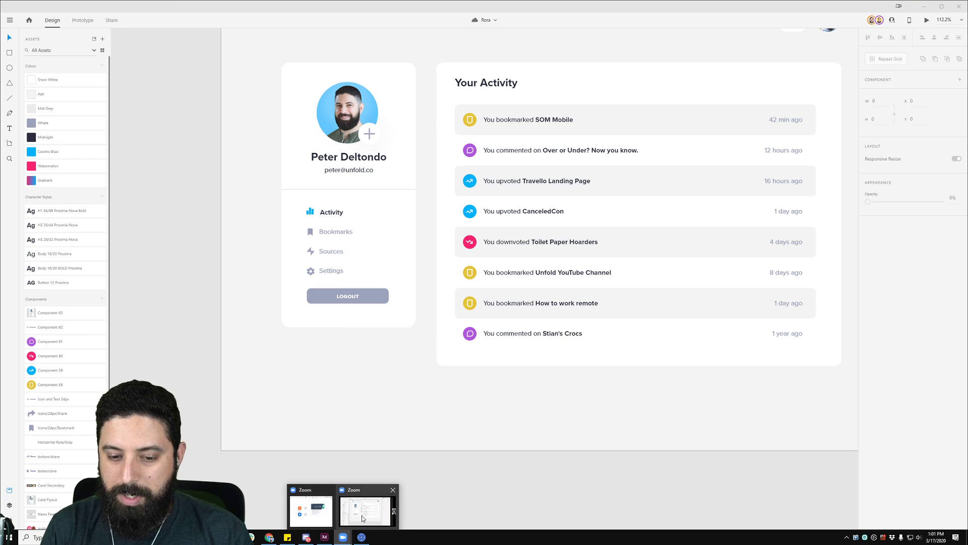
left_click(362, 516)
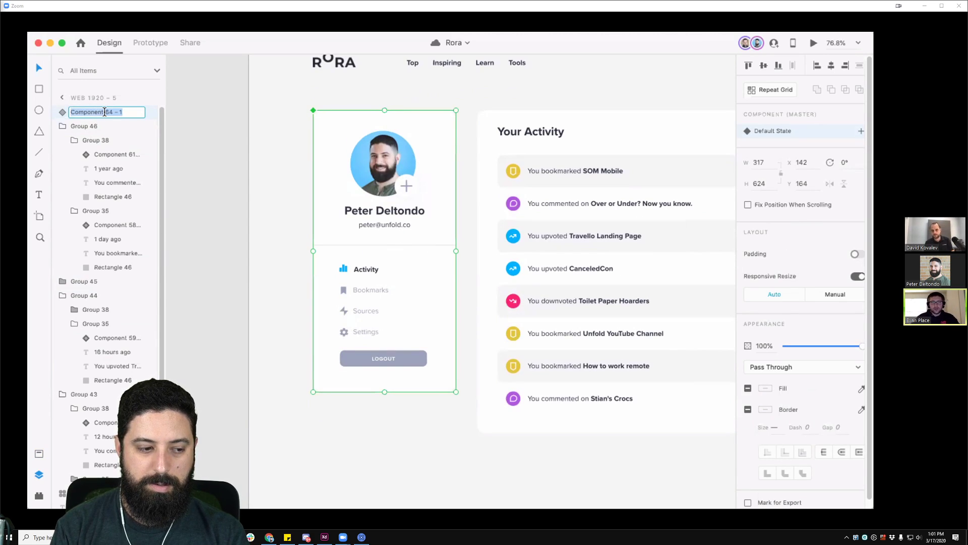
scroll(295, 133, "down", 1)
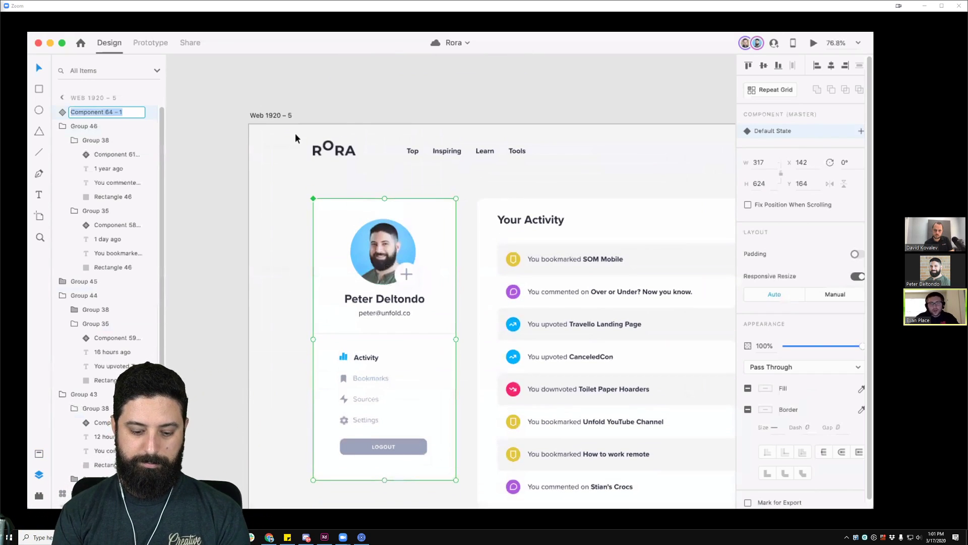
- Rename the profile card component layer to 'card/dashboard nav'
type("Da")
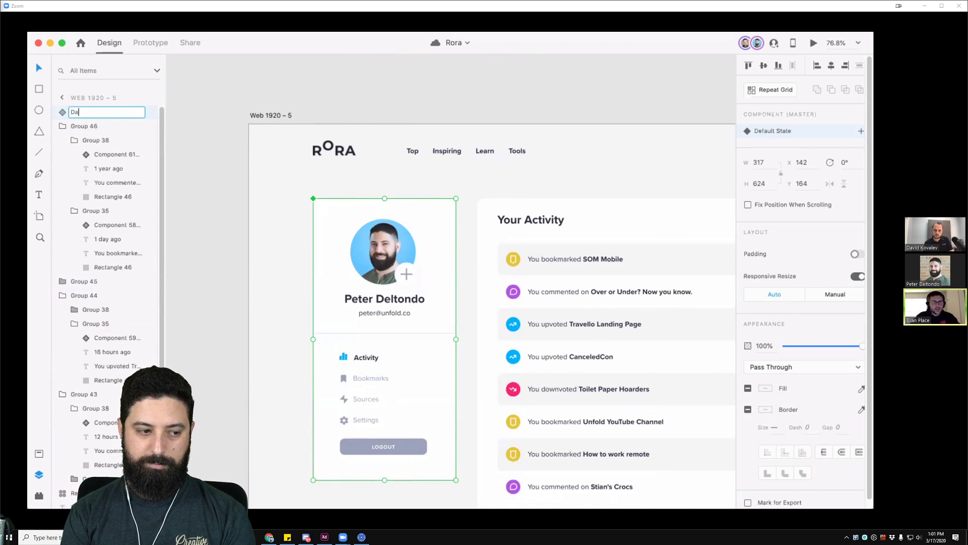
type("shboard")
key("ctrl+a")
type("Ca")
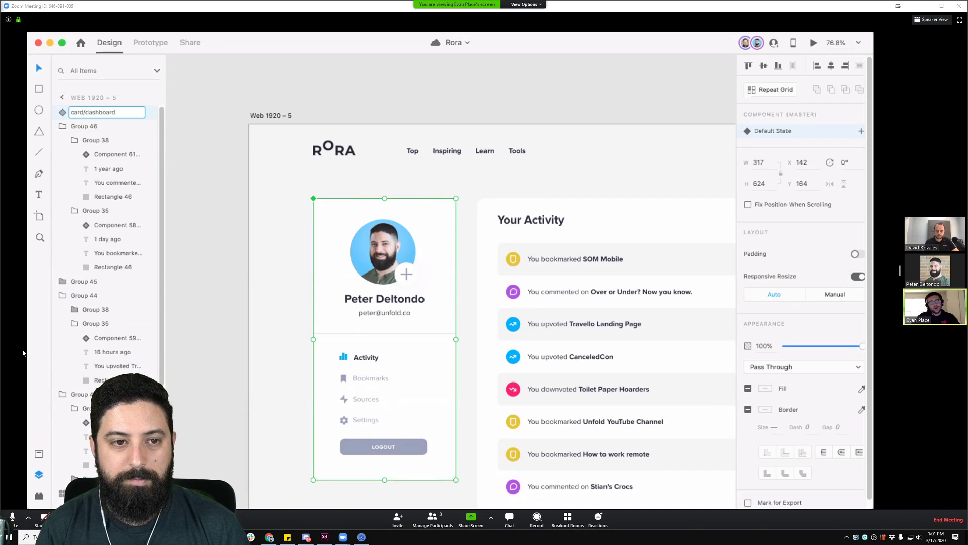
type("av")
key("Return")
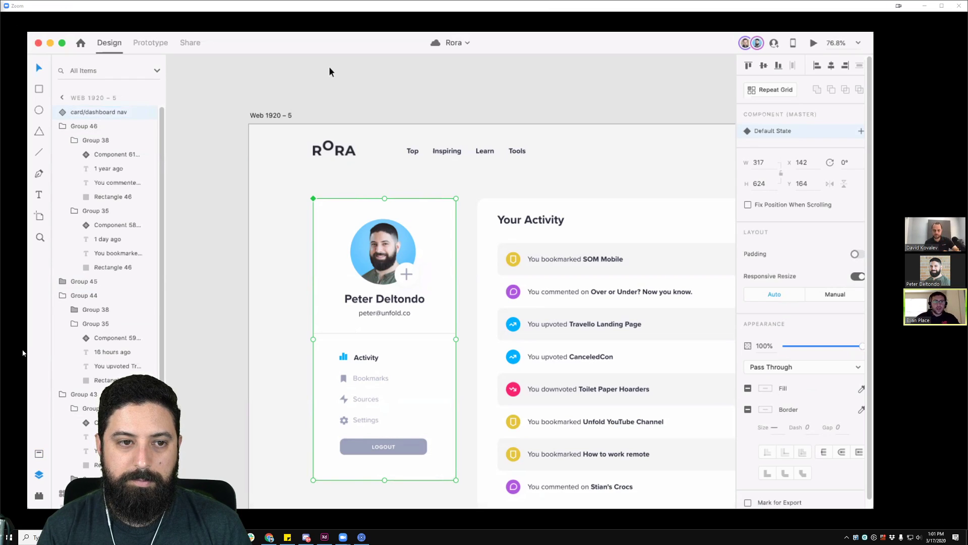
- Add a new state named 'Bookmarks' to the profile card component
left_click(239, 193)
left_click(396, 300)
left_click_drag(396, 300, 428, 240)
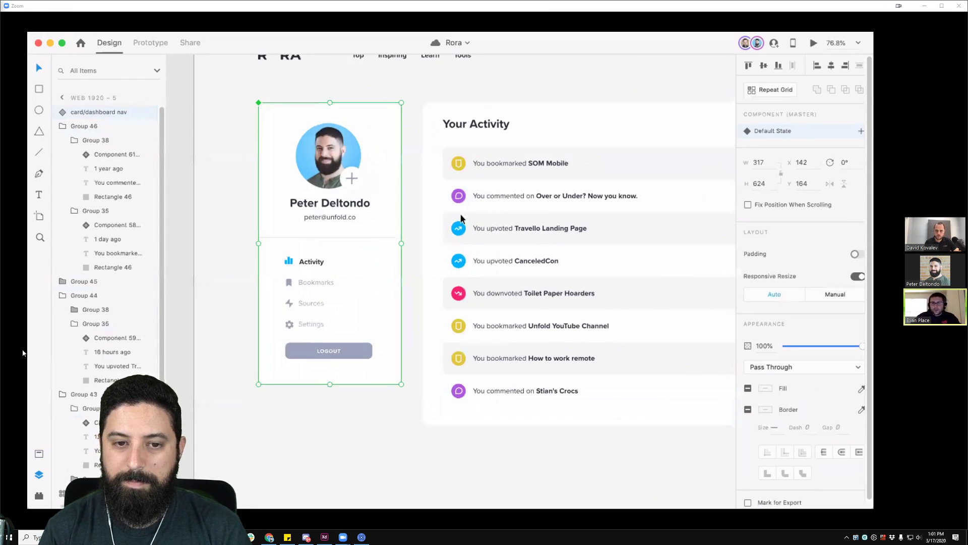
left_click(860, 131)
left_click(826, 142)
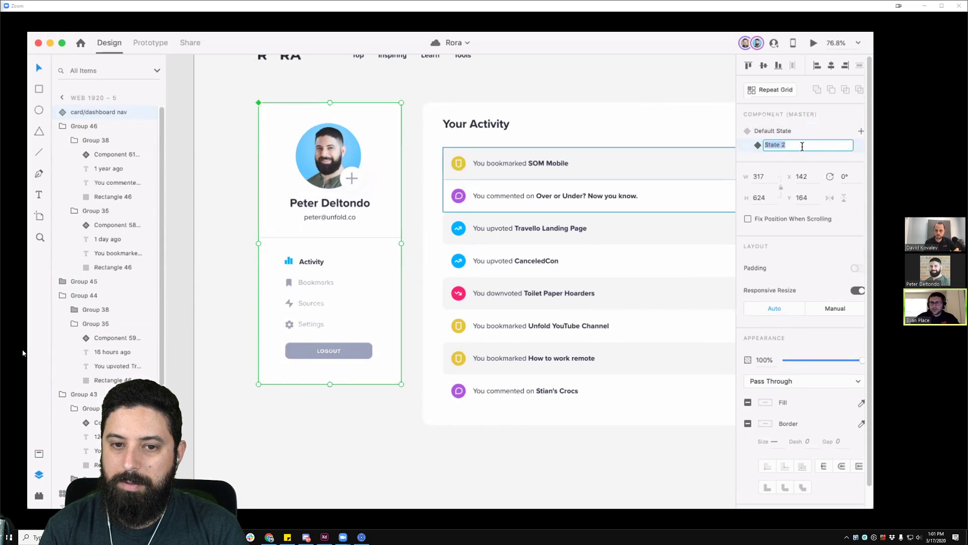
type("Bookmarks")
key("Return")
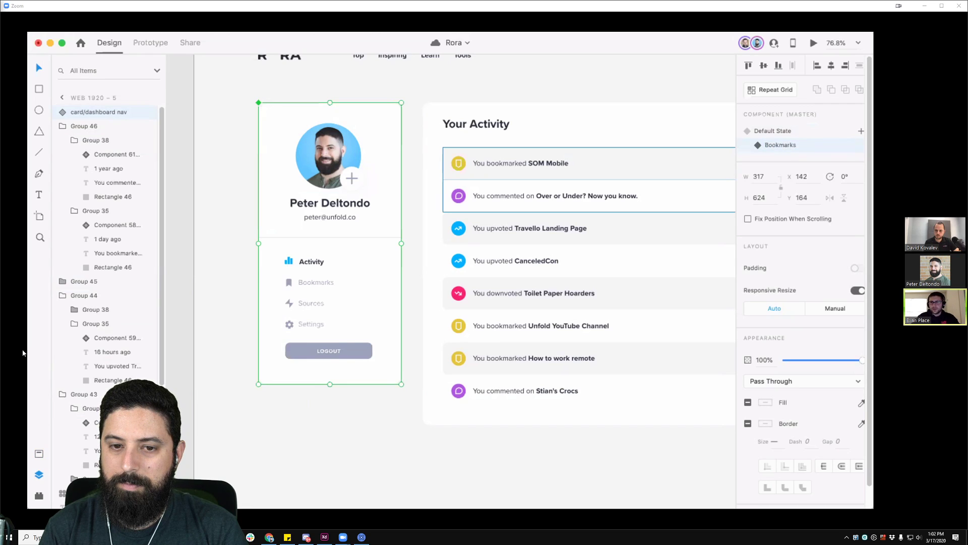
- Make the Bookmarks label bold with Activity's style and dim Activity with Sources' light style
double_click(319, 282)
left_click(292, 129)
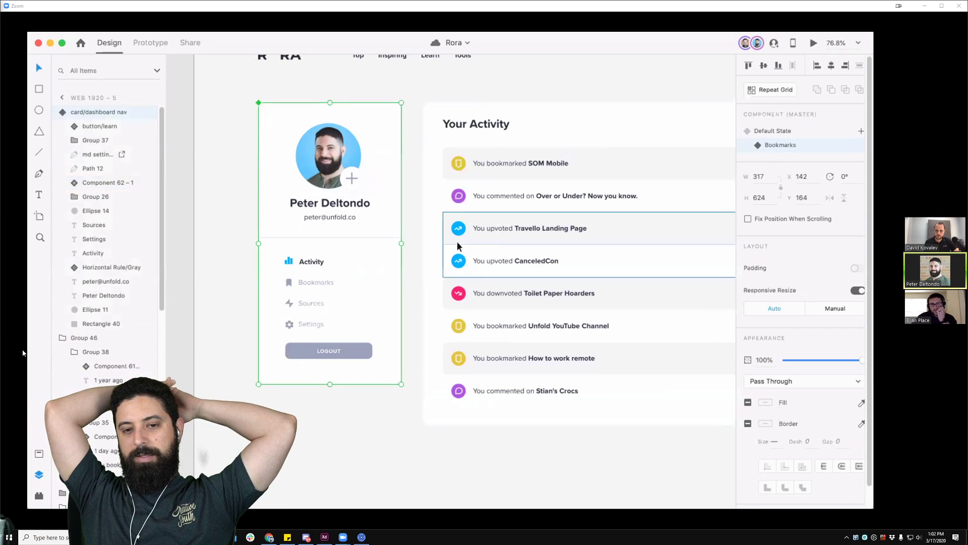
double_click(318, 283)
double_click(316, 282)
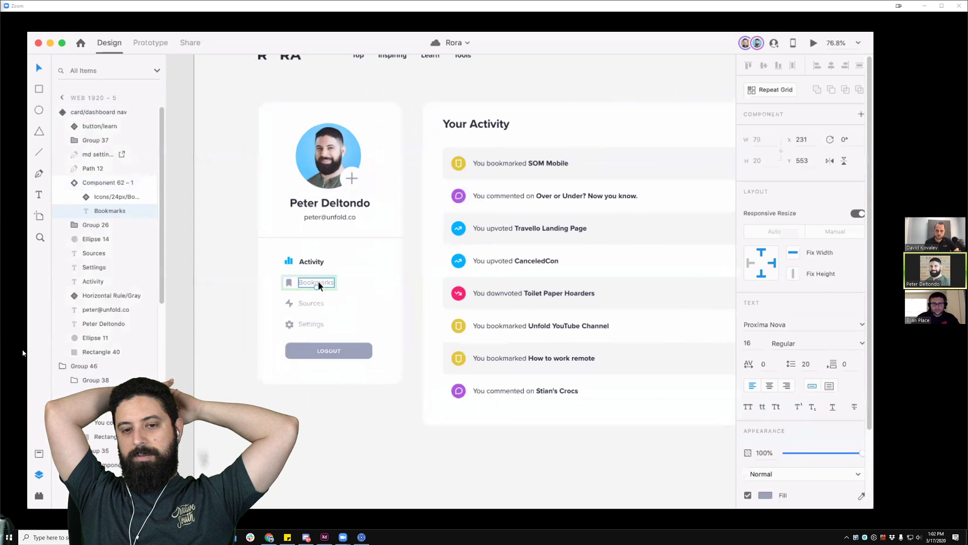
left_click(321, 263)
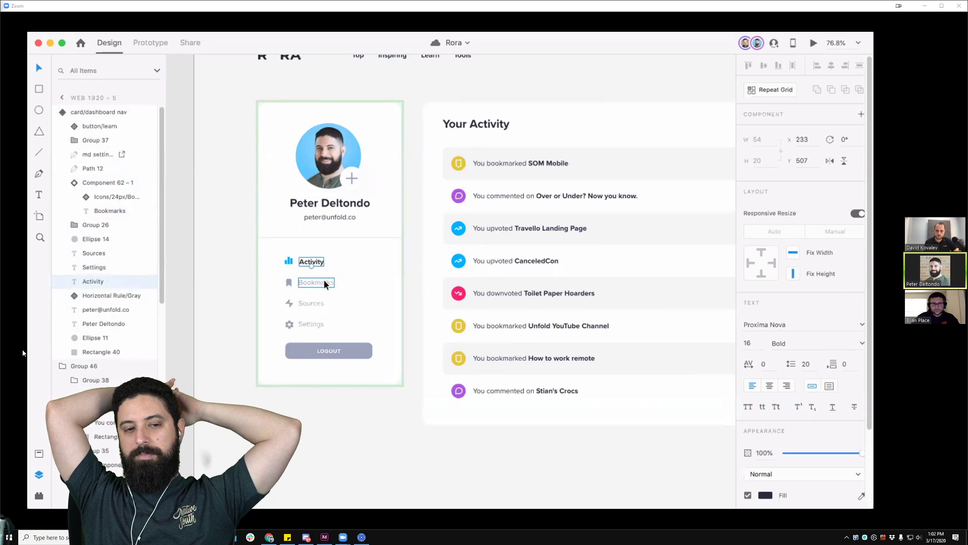
left_click(323, 280)
key("ctrl+alt+v")
left_click(307, 305)
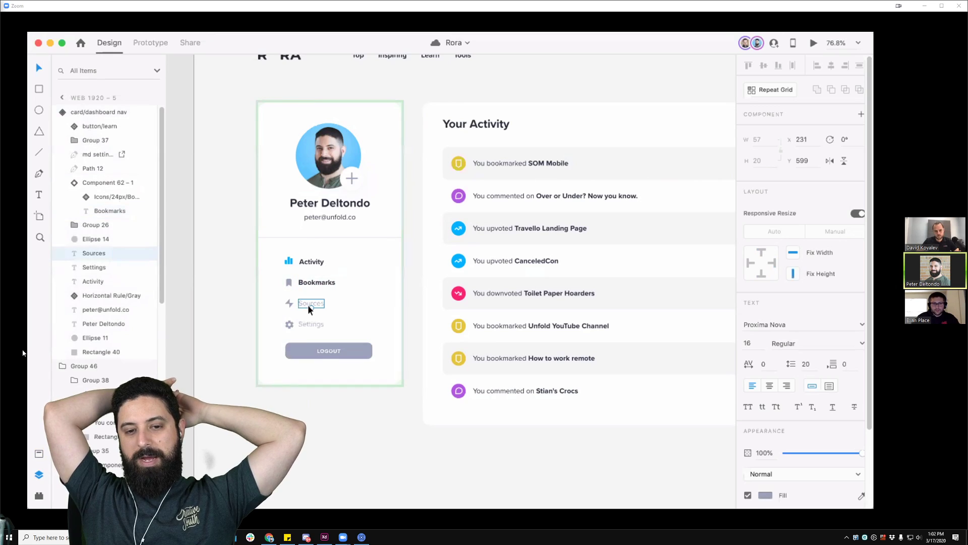
key("ctrl+c")
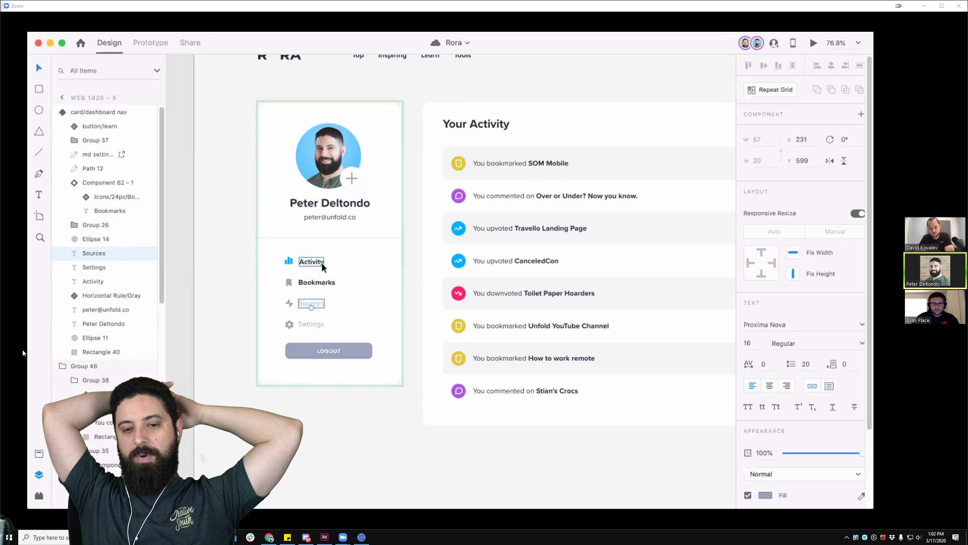
left_click(322, 262)
key("ctrl+alt+v")
- Recolour the Bookmarks and Activity icons using the document's colour swatches
left_click(287, 281)
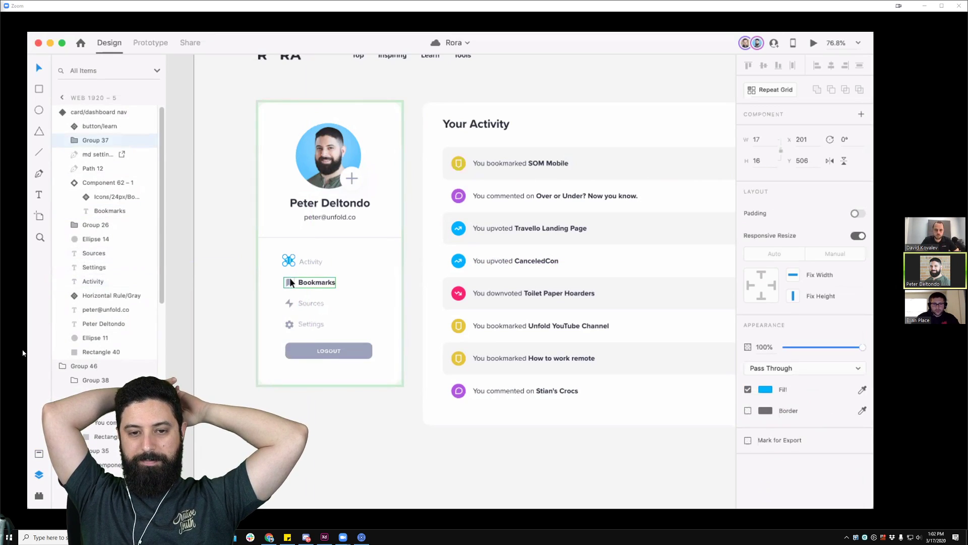
double_click(286, 279)
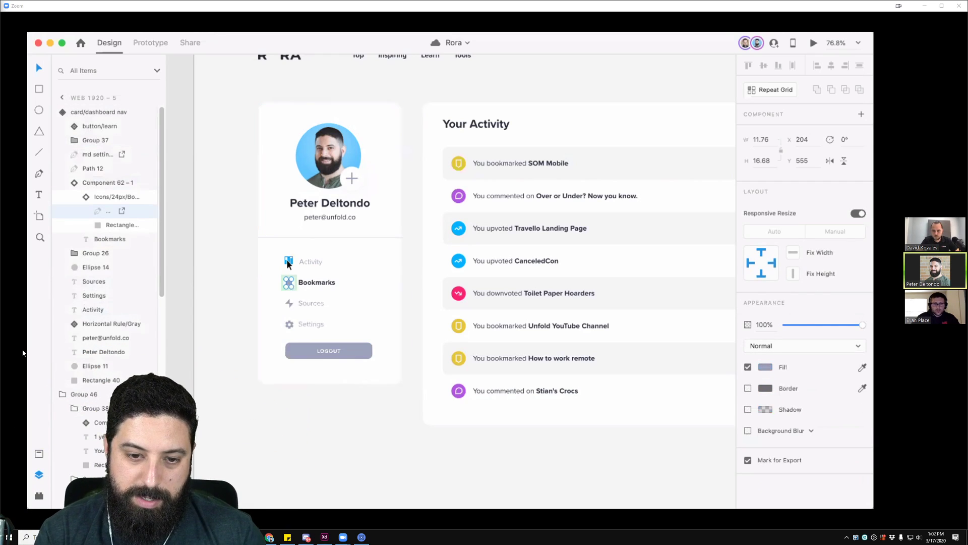
left_click(288, 262)
left_click(313, 346)
double_click(290, 263)
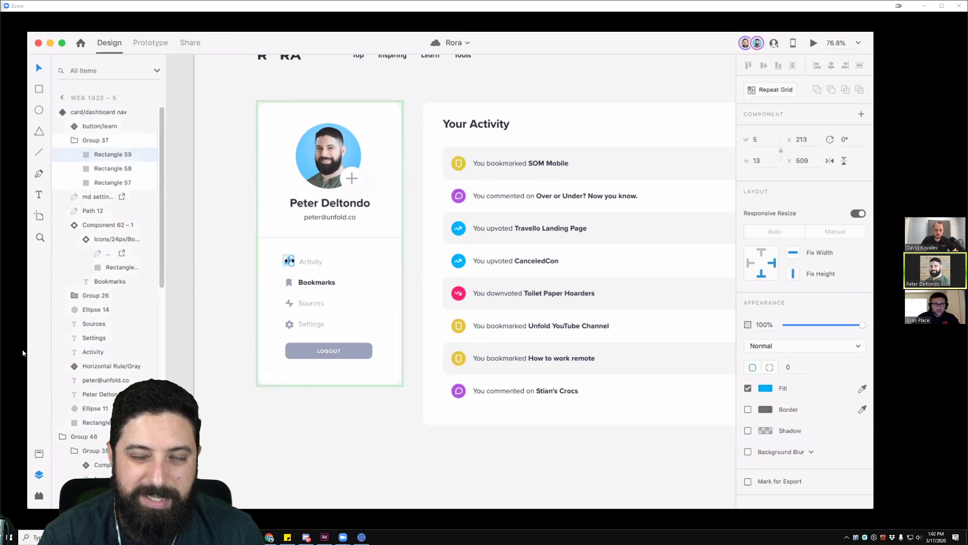
key("Escape")
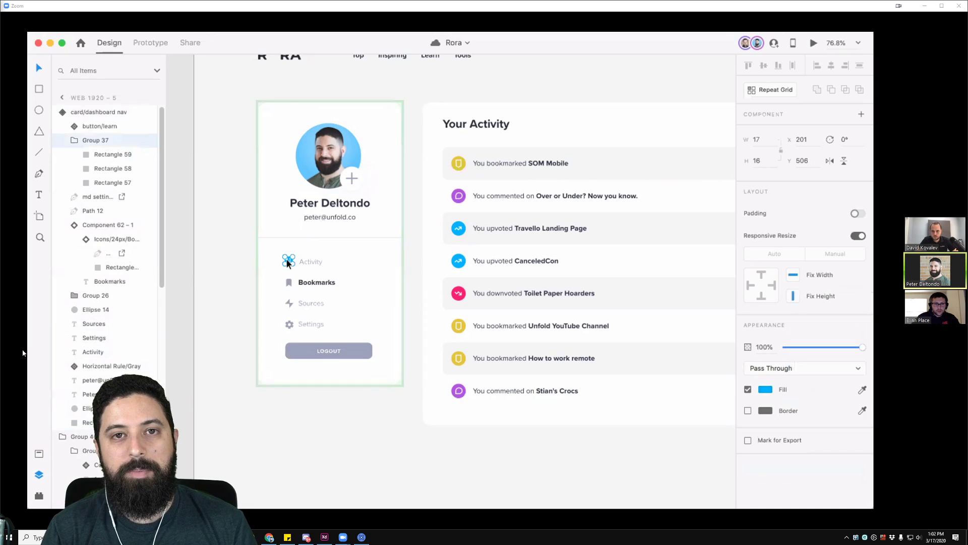
left_click(38, 453)
scroll(104, 283, "up", 4)
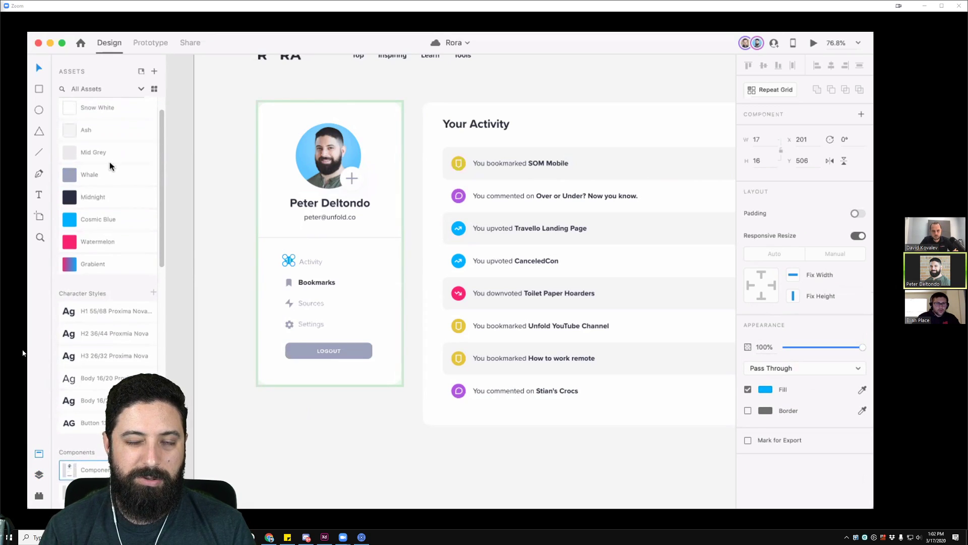
left_click(291, 285)
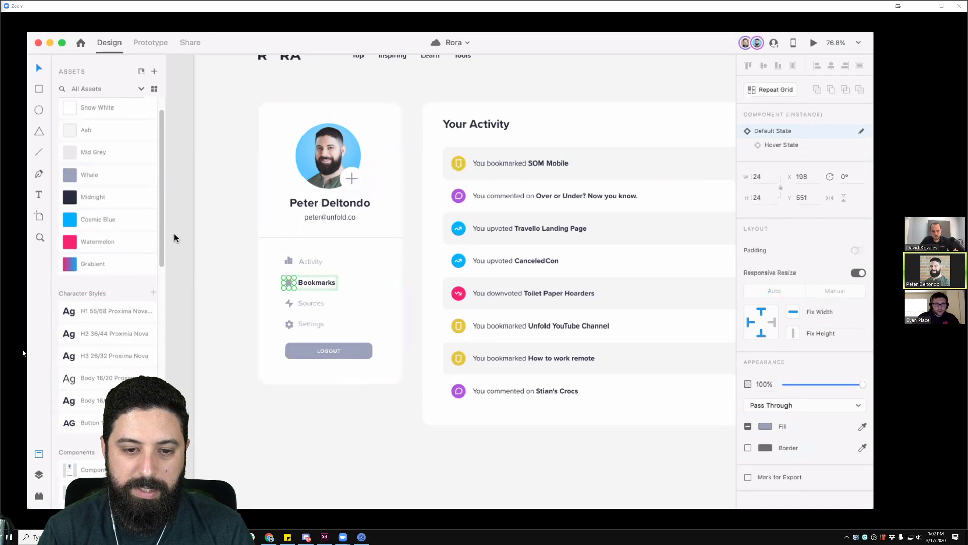
left_click(298, 298)
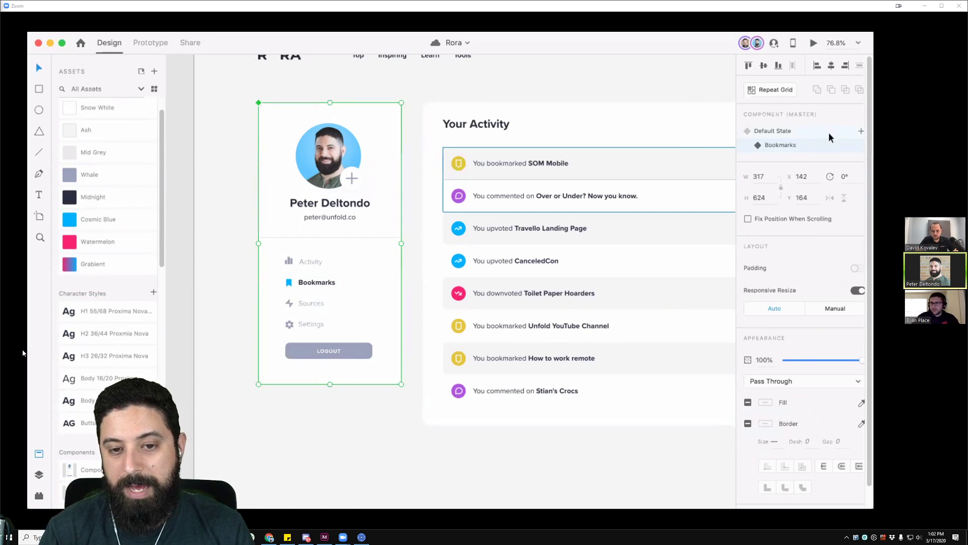
- Add a 'Sources' state to the card, checking the Default and Bookmarks states
left_click(861, 131)
left_click(787, 137)
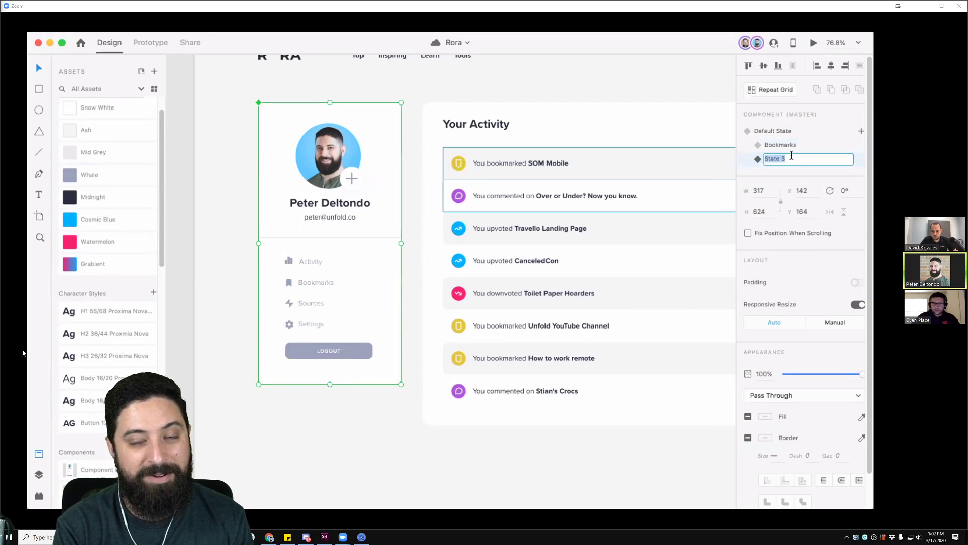
type("Sources")
key("Return")
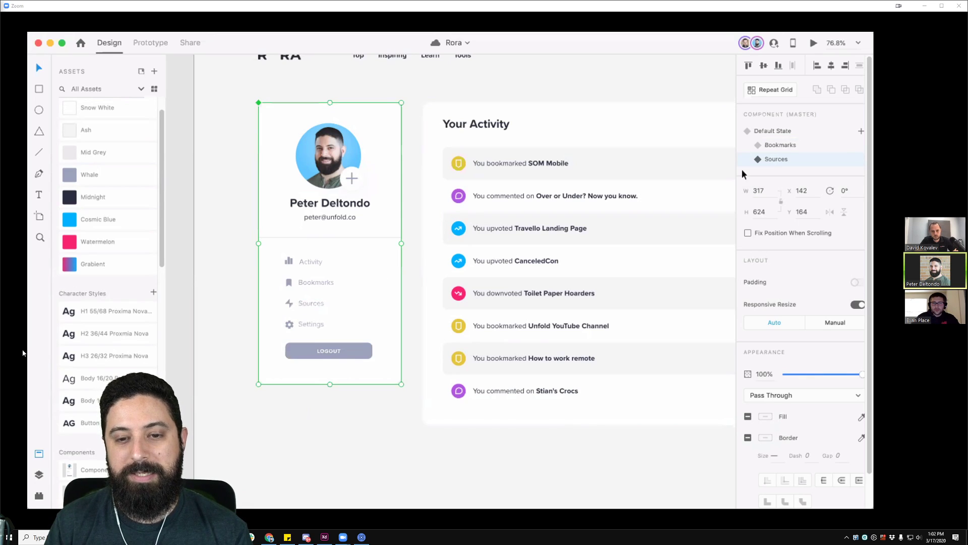
left_click(800, 144)
left_click(792, 130)
left_click(790, 143)
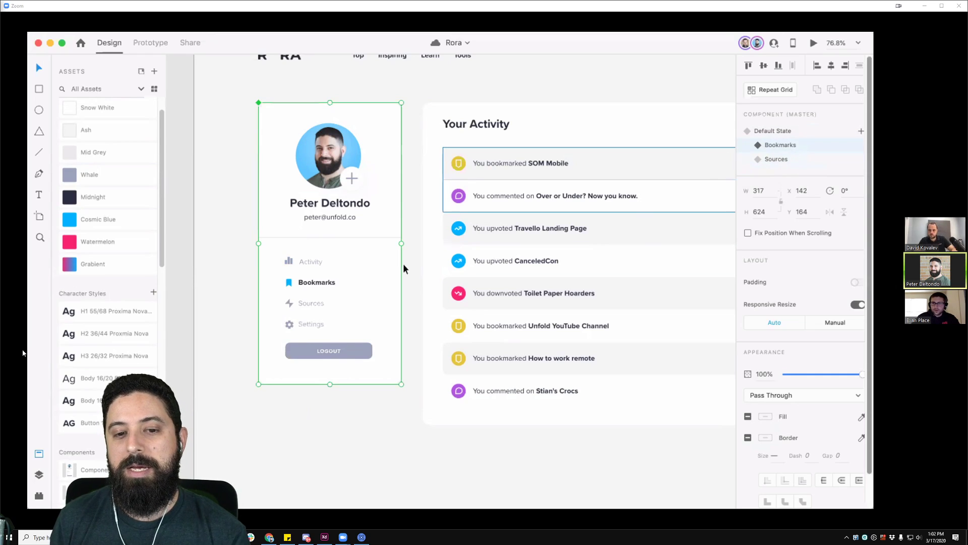
double_click(317, 281)
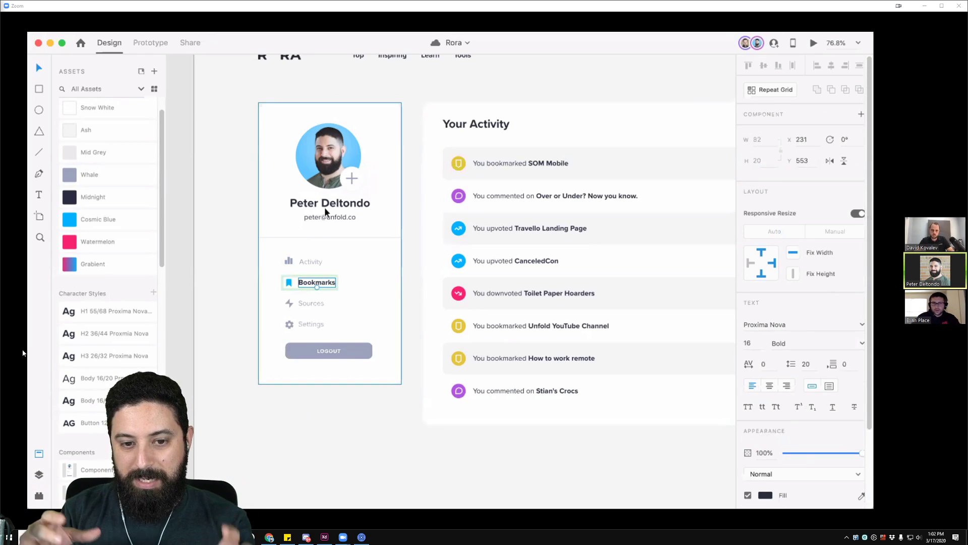
key("Escape")
- In the Sources state, highlight the Sources label and recolour its lightning icon
left_click(776, 159)
double_click(315, 304)
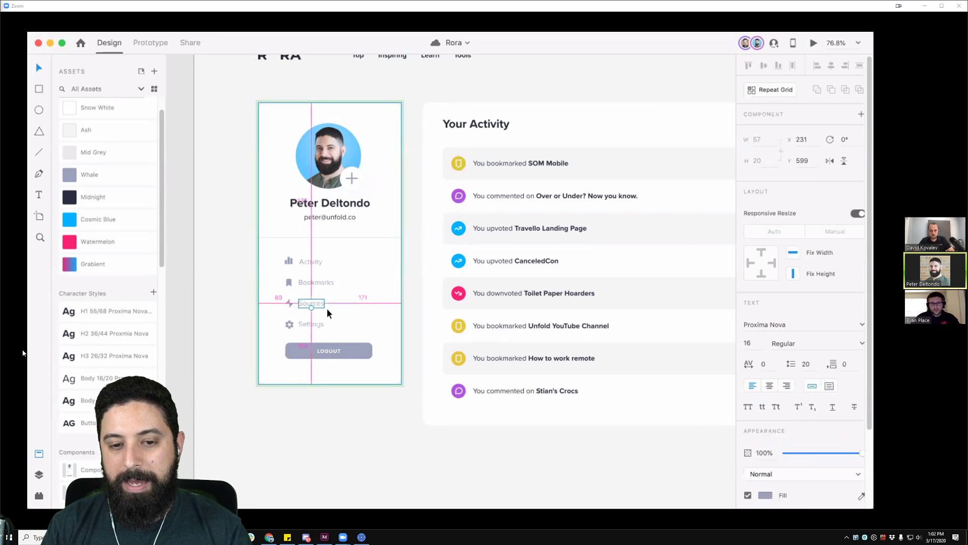
key("Escape")
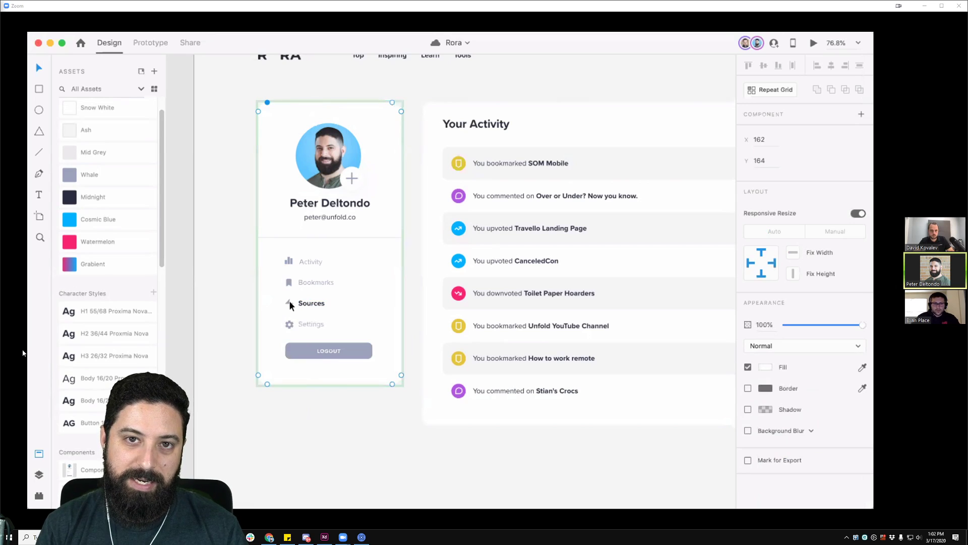
double_click(299, 303)
left_click(289, 304)
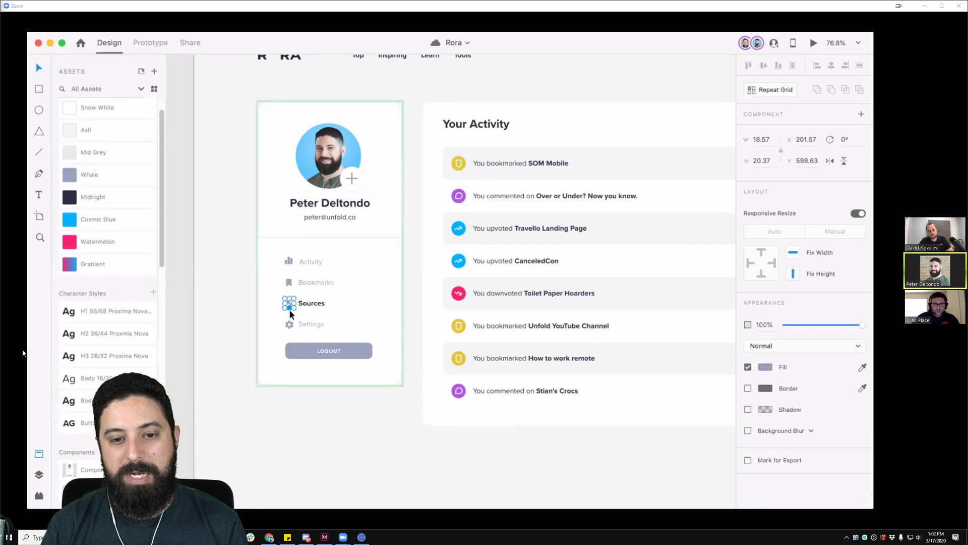
left_click(222, 320)
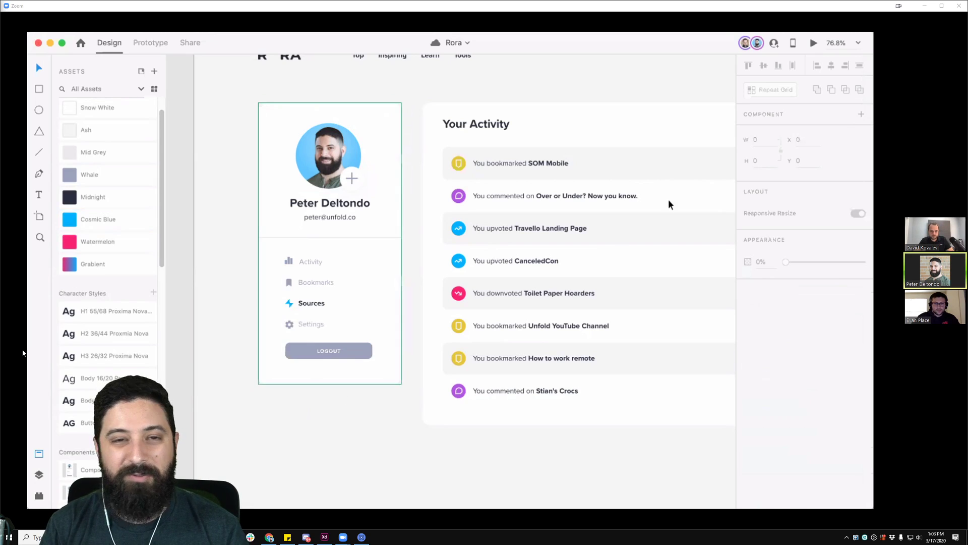
left_click(359, 195)
- Add a 'Settings' state and give its Sources icon the Whale grey colour
left_click(861, 132)
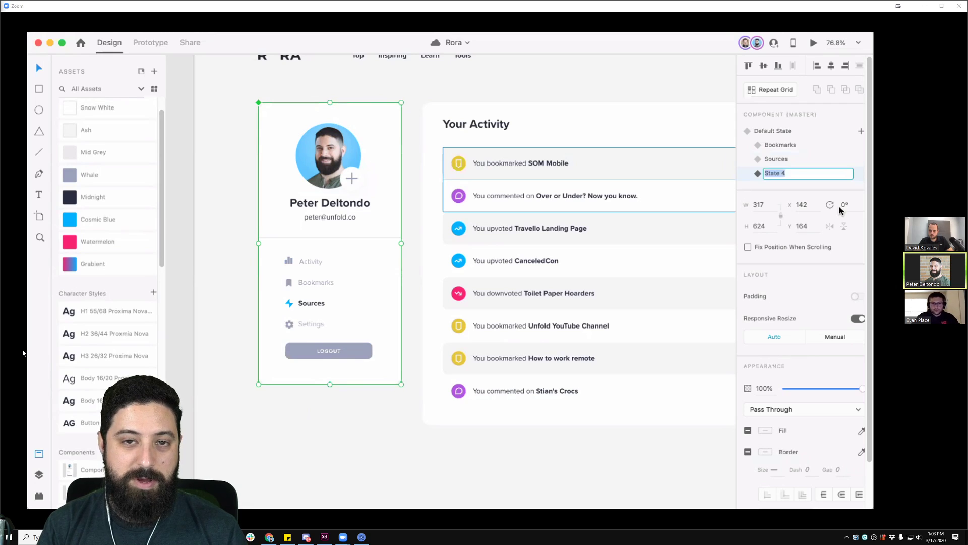
key("Return")
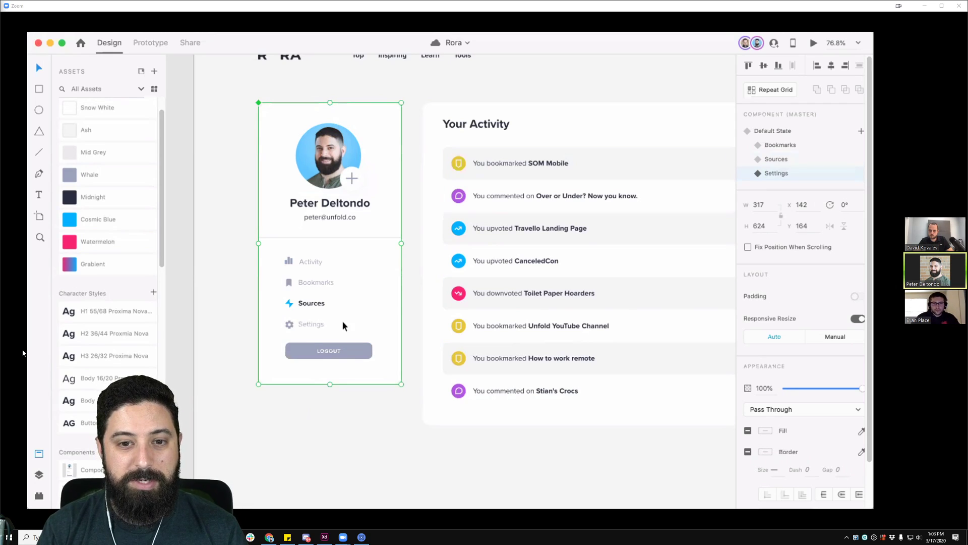
double_click(312, 305)
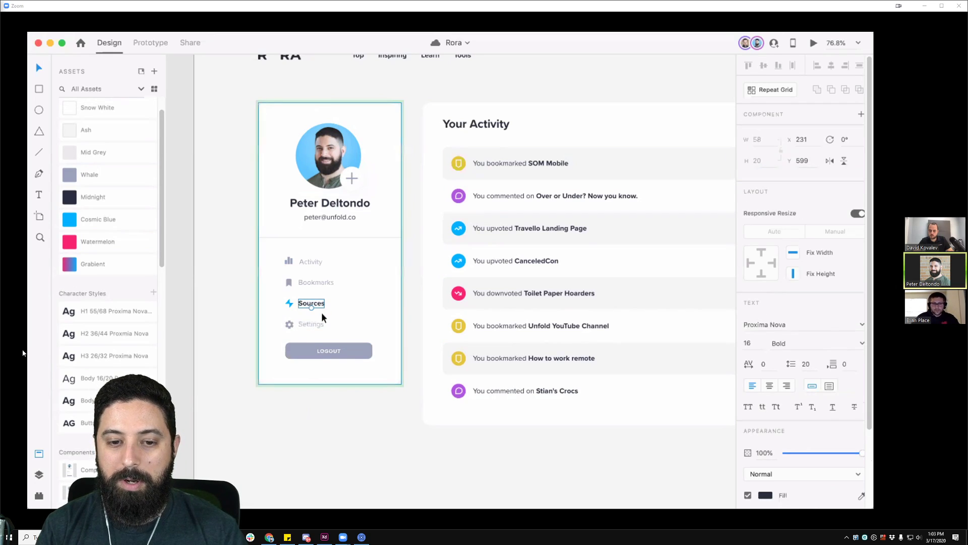
key("Escape")
left_click(275, 132)
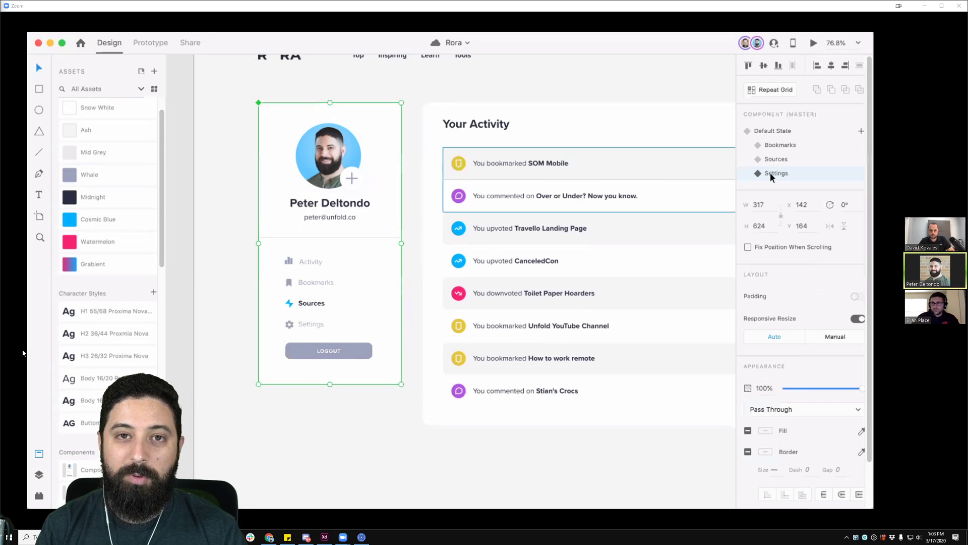
double_click(307, 323)
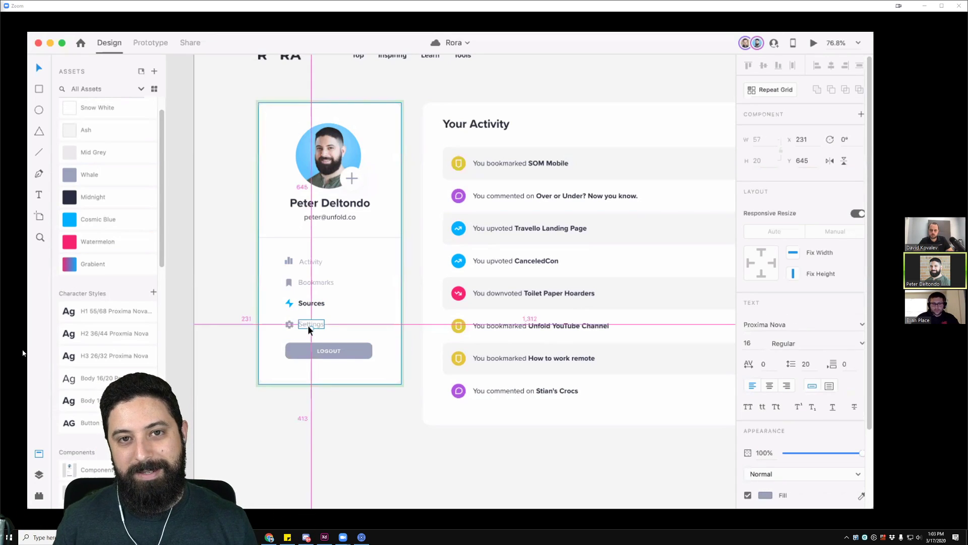
left_click(289, 303)
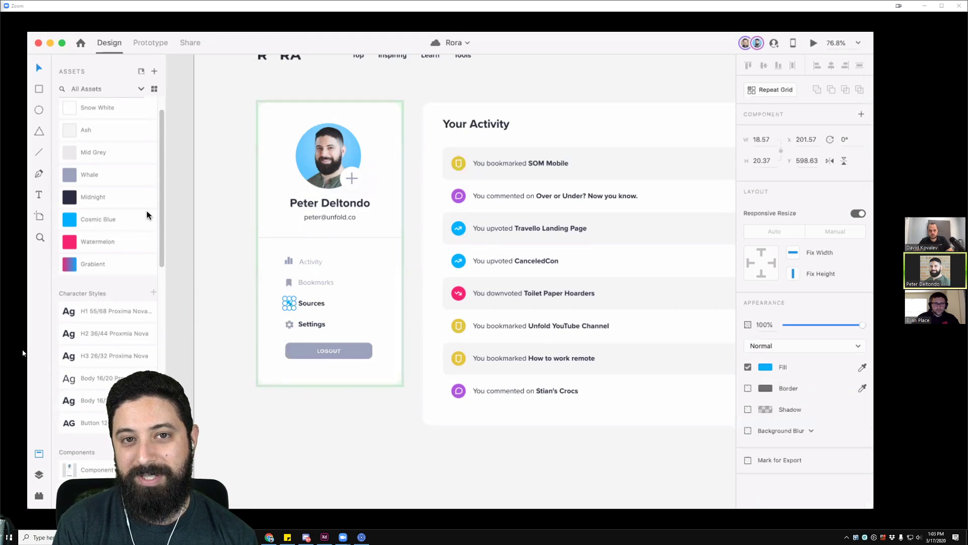
left_click(101, 175)
key("Tab")
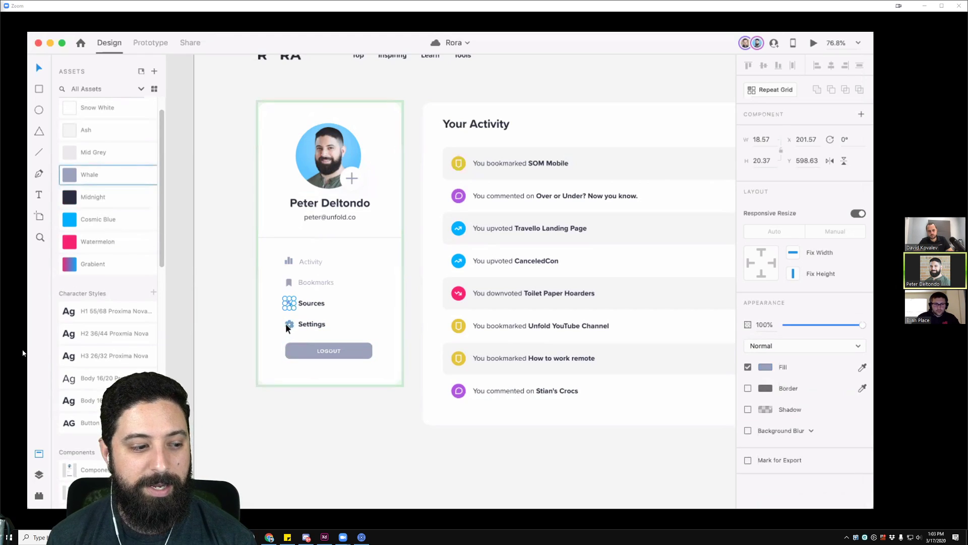
- Preview the Sources and Bookmarks states, then return the card to Default State
left_click(315, 283)
left_click(319, 305)
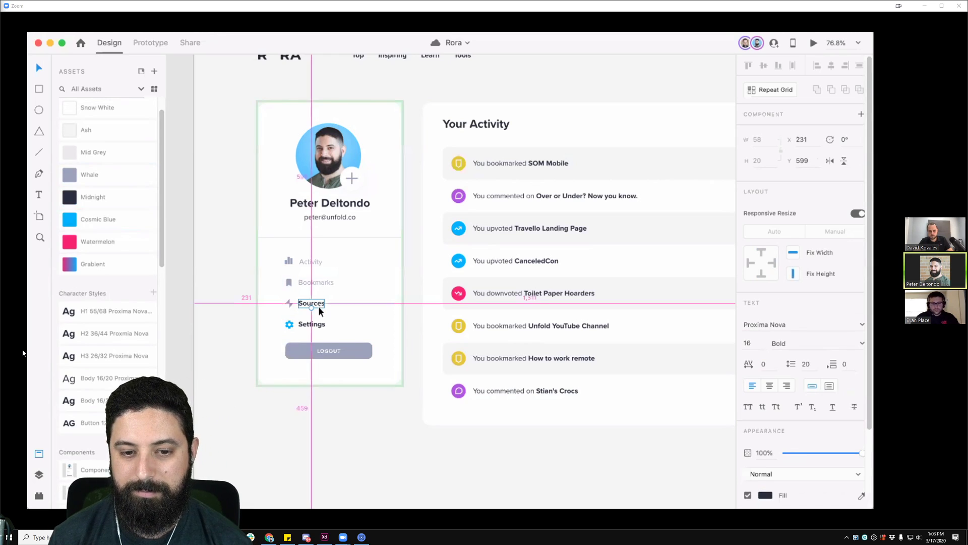
left_click(224, 294)
left_click(312, 284)
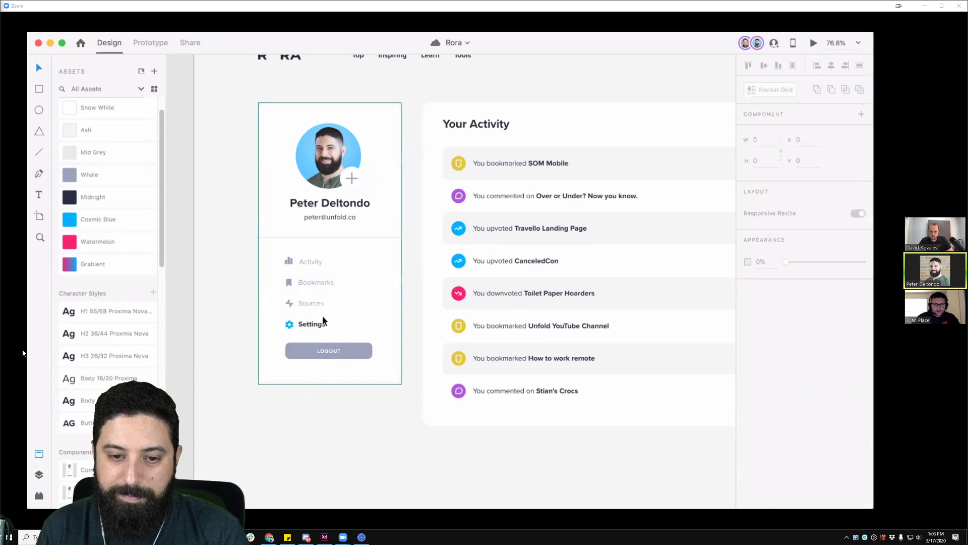
left_click(777, 159)
left_click(783, 146)
left_click(784, 132)
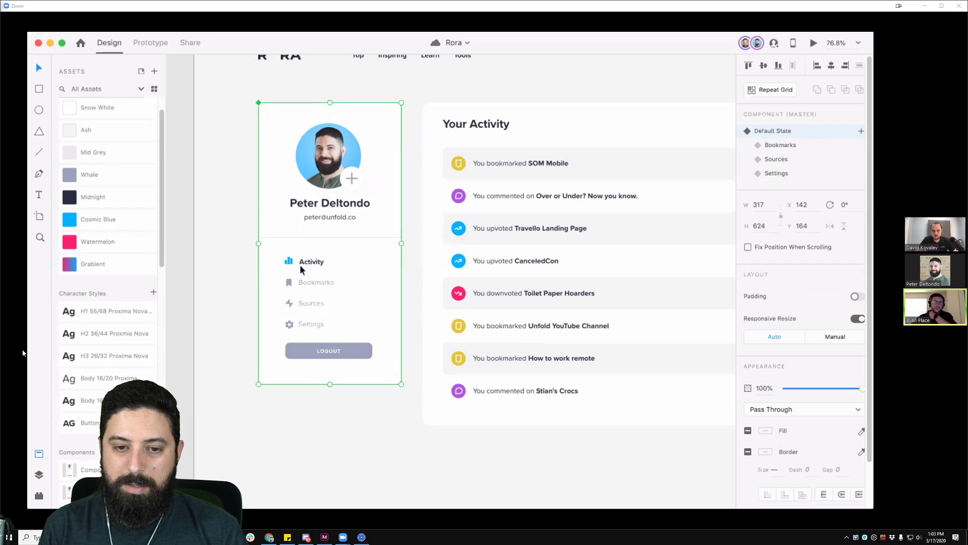
- Drag the master profile card off the Dashboard artboard
left_click(198, 231)
scroll(230, 262, "down", 5)
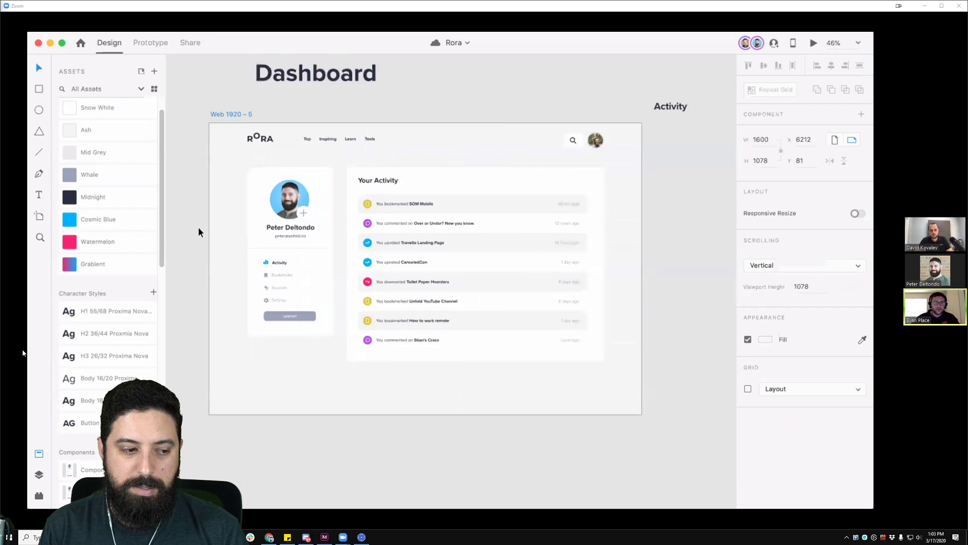
left_click_drag(307, 223, 530, 252)
left_click(528, 313)
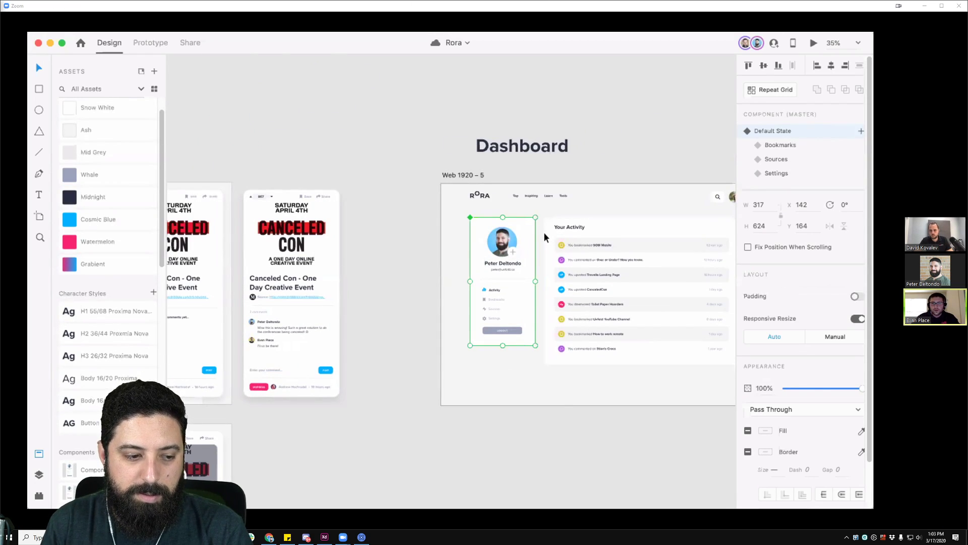
scroll(543, 232, "up", 3)
left_click(513, 243)
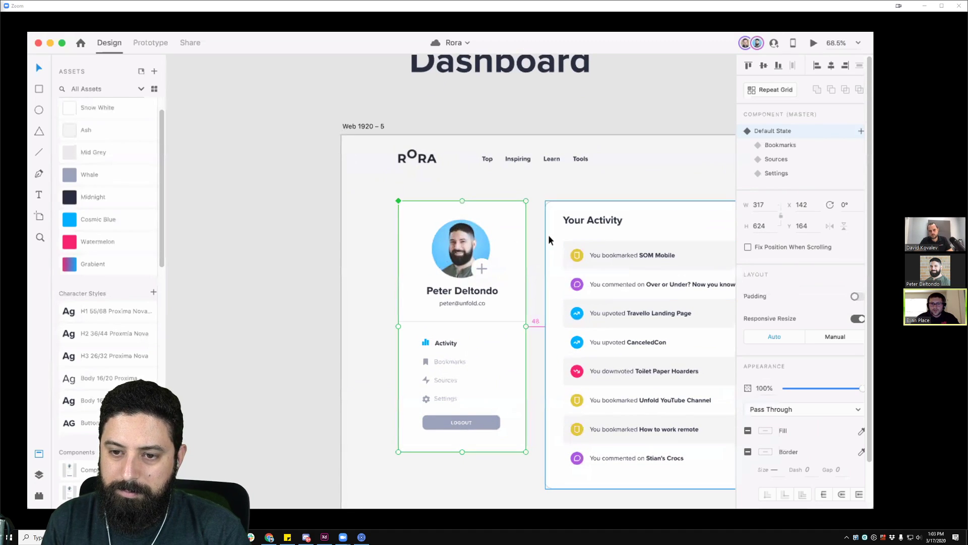
scroll(516, 238, "down", 5)
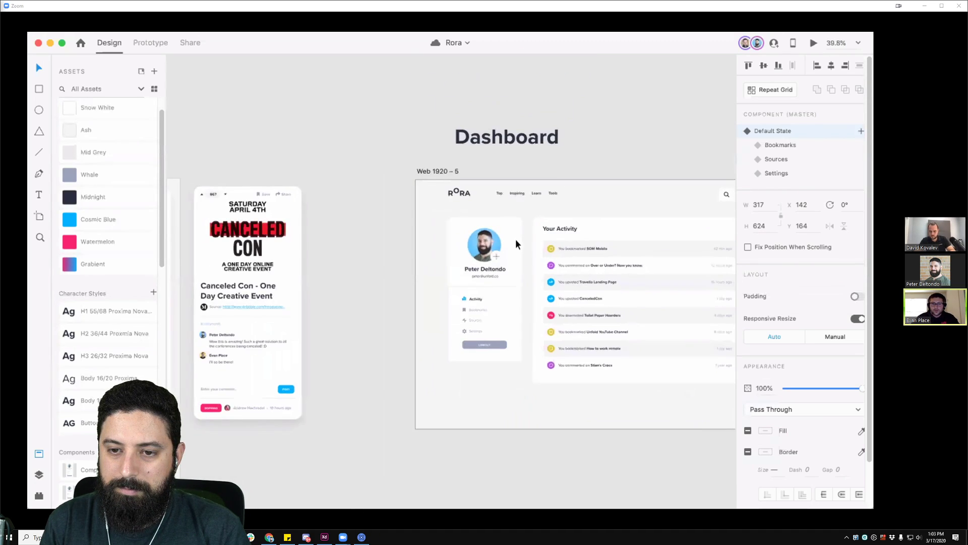
mouse_move(510, 273)
left_mouse_down()
mouse_move(387, 151)
mouse_move(397, 145)
mouse_move(510, 268)
mouse_move(492, 258)
mouse_move(490, 268)
mouse_move(498, 265)
left_mouse_up()
- Nudge the Dashboard's nav card instance to X 142, Y 164 beside Your Activity
scroll(535, 247, "up", 5)
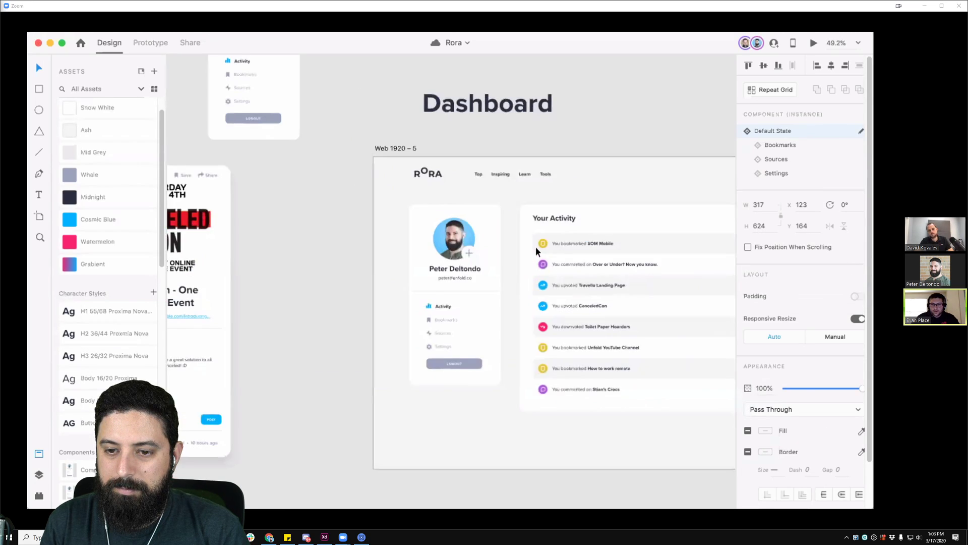
key("shift+Right")
key("shift+Right")
key("Right")
key("Right")
key("Right")
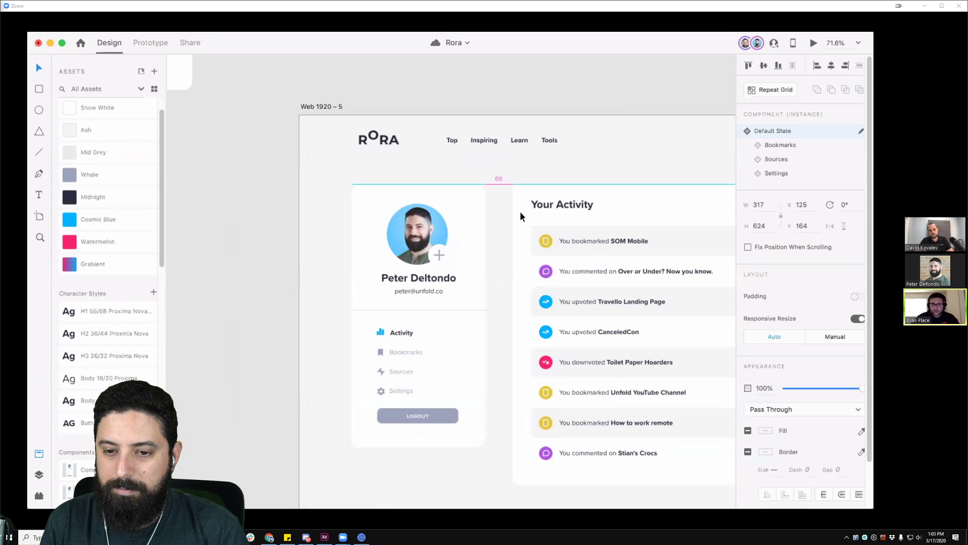
key("Left")
key("Left")
key("Left")
key("Left")
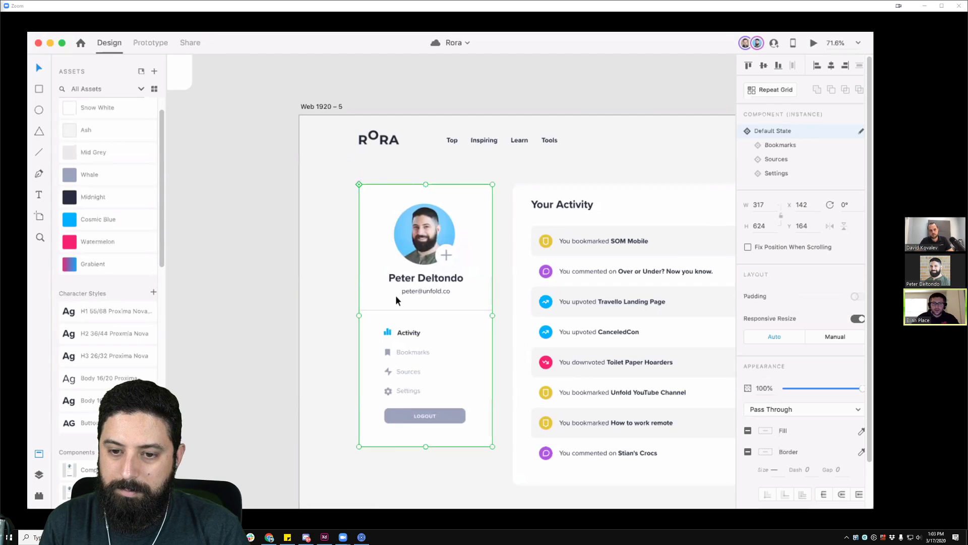
scroll(298, 188, "down", 5)
left_click_drag(274, 189, 612, 215)
scroll(612, 214, "right", 5)
left_click_drag(656, 121, 282, 126)
scroll(595, 219, "left", 5)
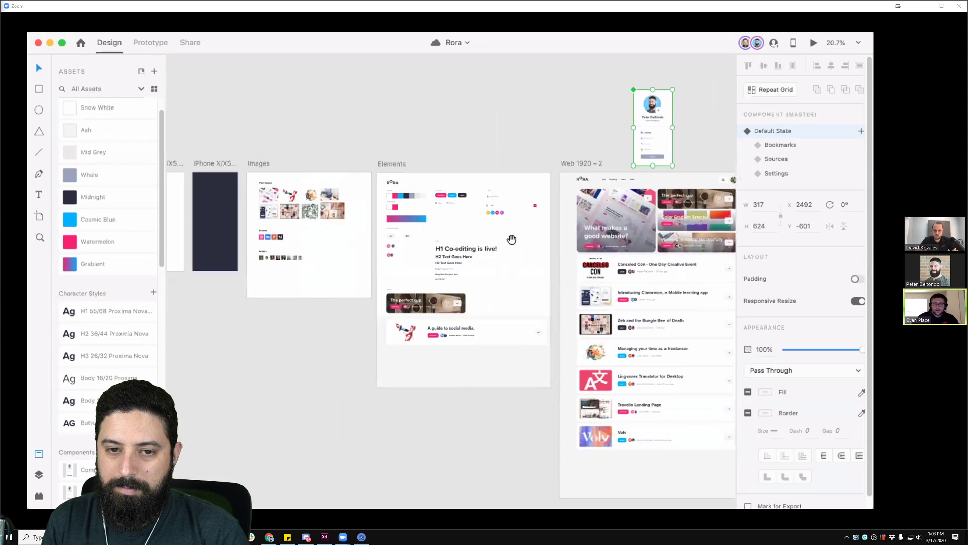
- Extend the Elements artboard downward, resize its cards, and move the profile card onto it
left_click(387, 161)
left_click_drag(462, 388, 463, 496)
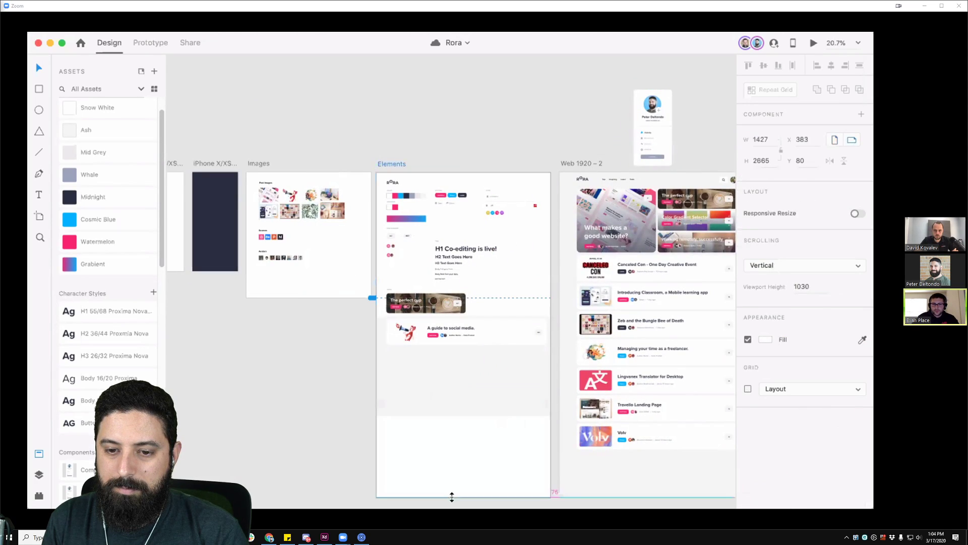
left_click(470, 410)
left_click_drag(463, 416, 463, 351)
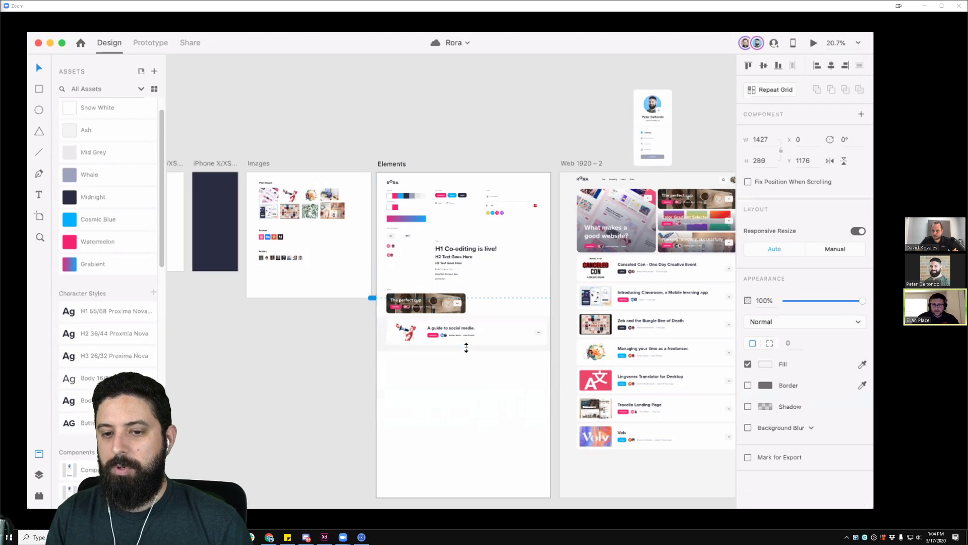
left_click_drag(651, 121, 400, 376)
left_click(457, 348)
left_click_drag(457, 348, 456, 440)
- Position the master profile card at X 79, Y 1463 under the social-media card
scroll(388, 246, "down", 3)
left_click(386, 244)
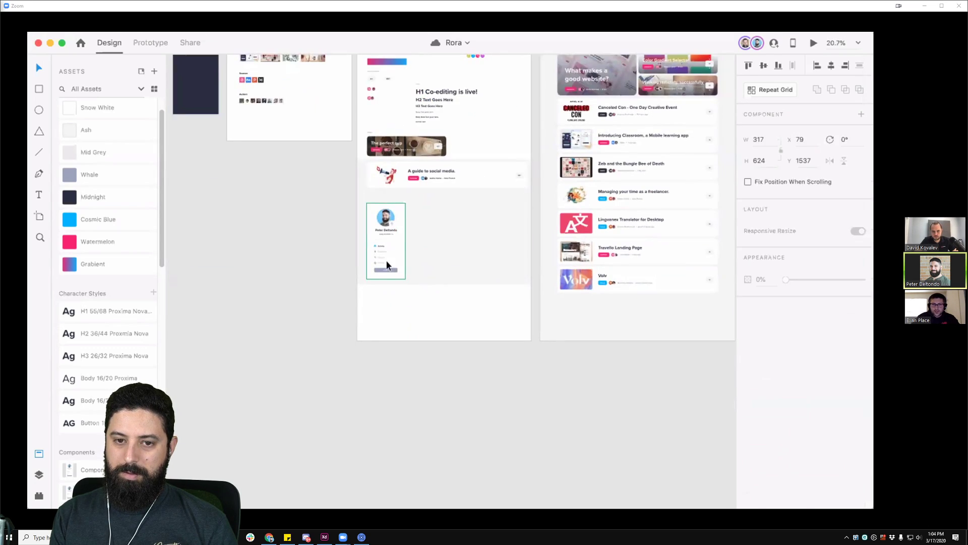
left_click_drag(389, 250, 387, 246)
scroll(389, 247, "up", 3)
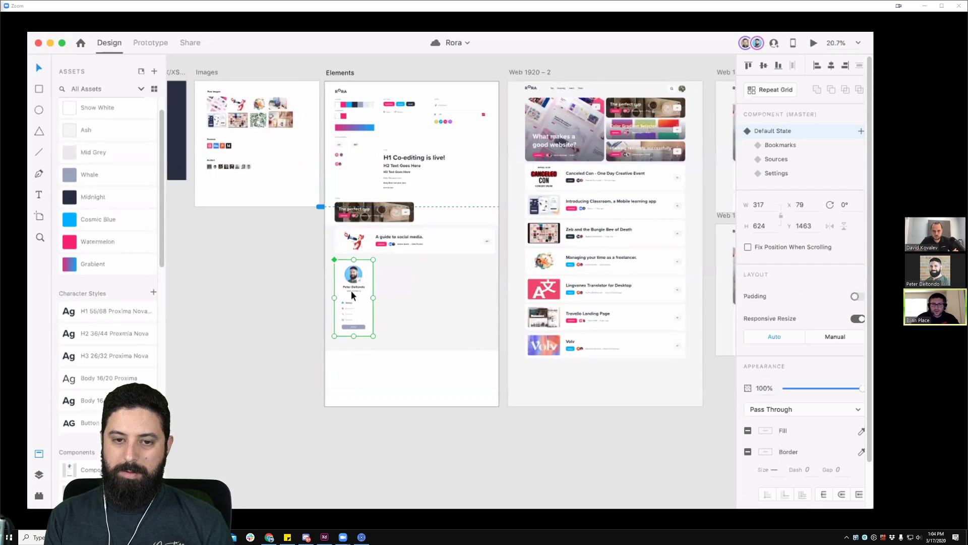
scroll(404, 242, "right", 15)
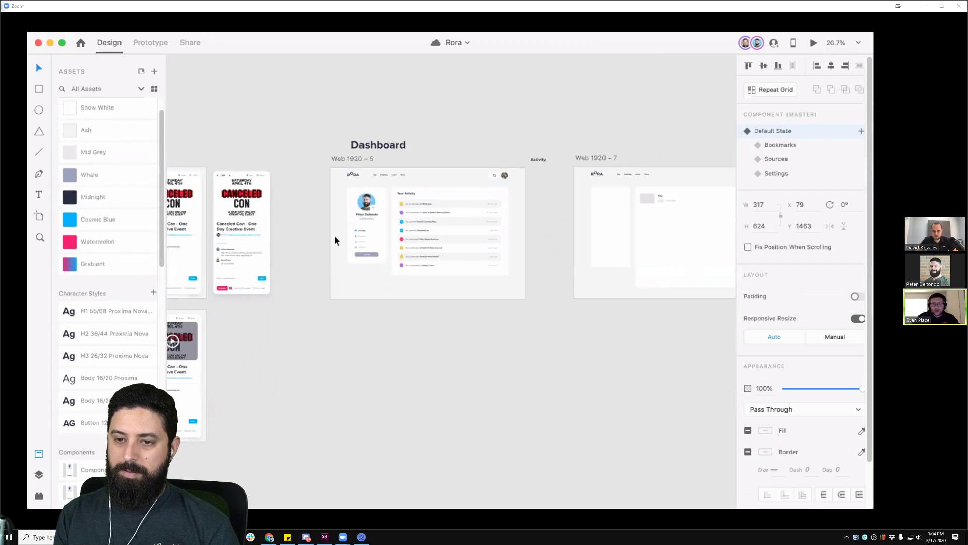
- Replace the Bookmarks page's left placeholder with the copied profile card on Web 1920 - 7
scroll(392, 228, "up", 3)
scroll(392, 230, "up", 4)
left_click(232, 220)
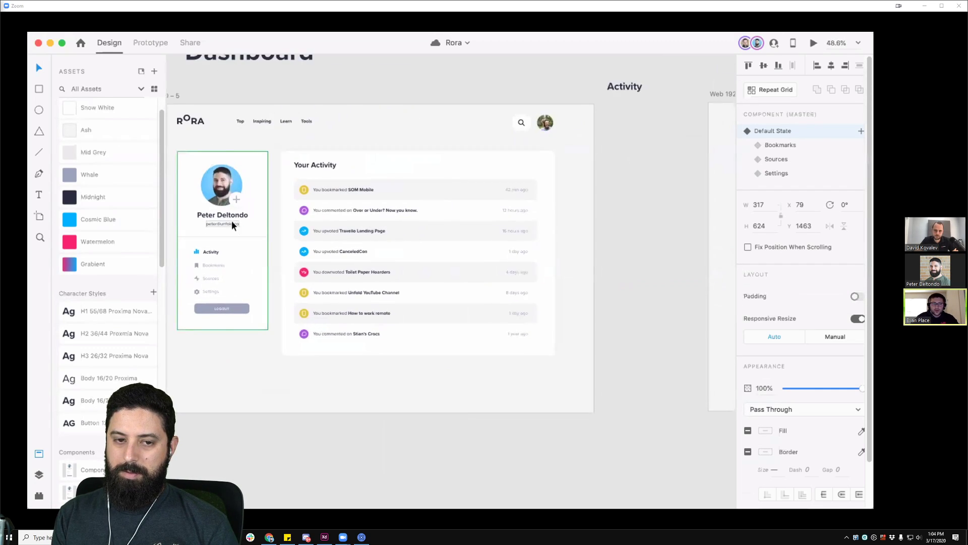
scroll(314, 277, "down", 3)
scroll(417, 268, "right", 6)
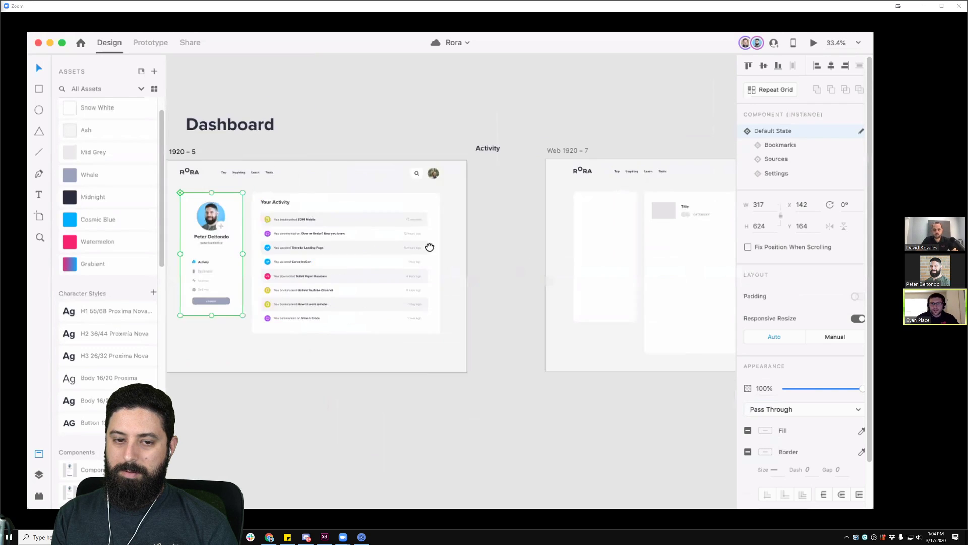
left_click(437, 231)
double_click(459, 190)
key("Delete")
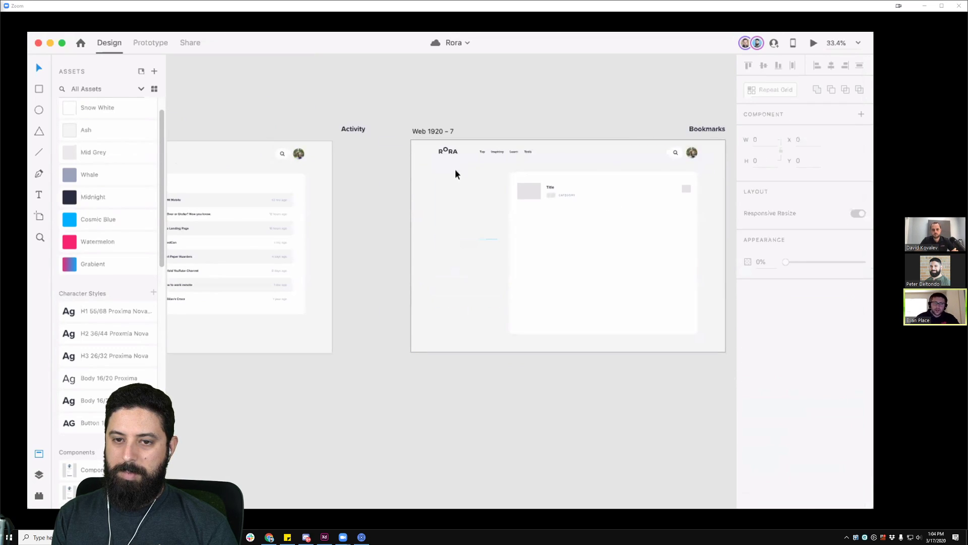
left_click(426, 130)
key("ctrl+v")
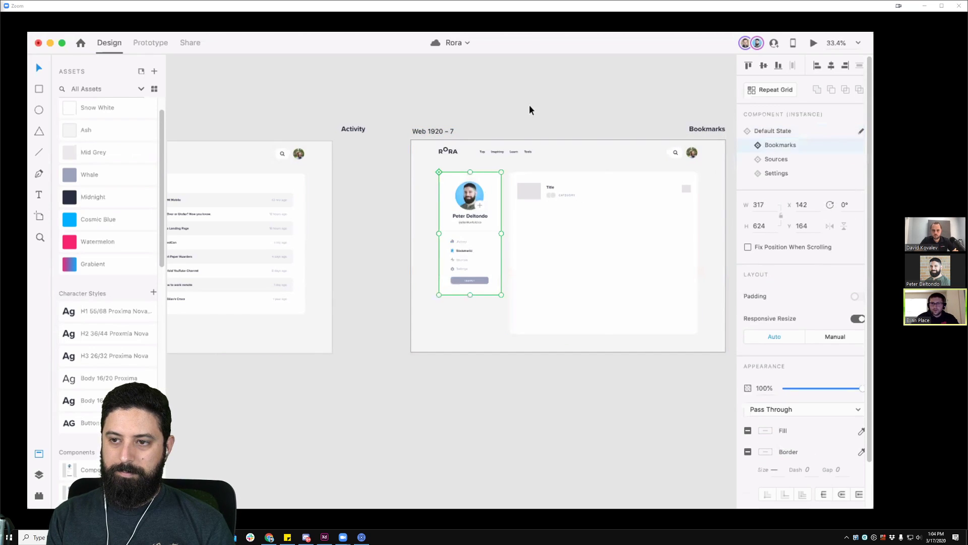
- Replace the Sources page's left placeholder with the profile card on Web 1920 - 8
left_click(530, 109)
scroll(439, 179, "right", 6)
double_click(432, 167)
key("Delete")
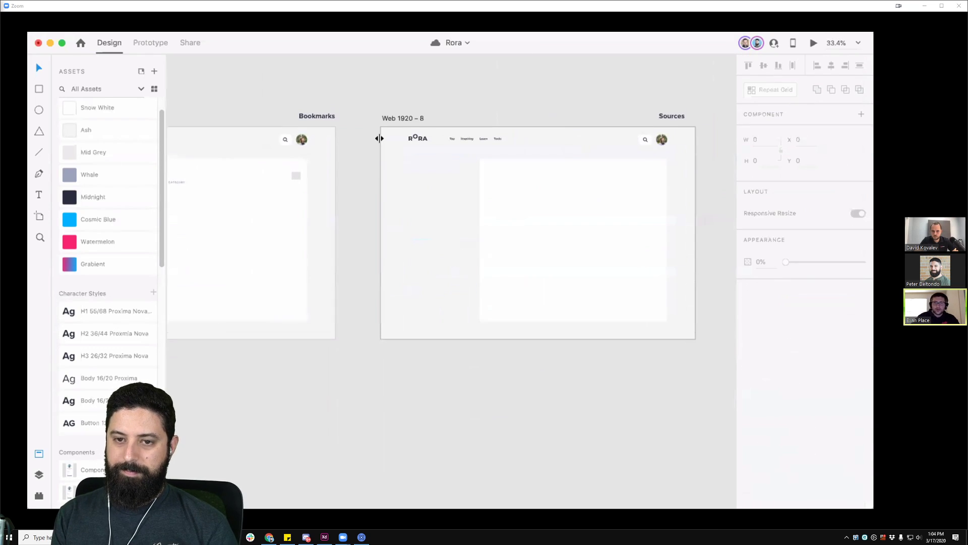
left_click(588, 135)
key("ctrl+v")
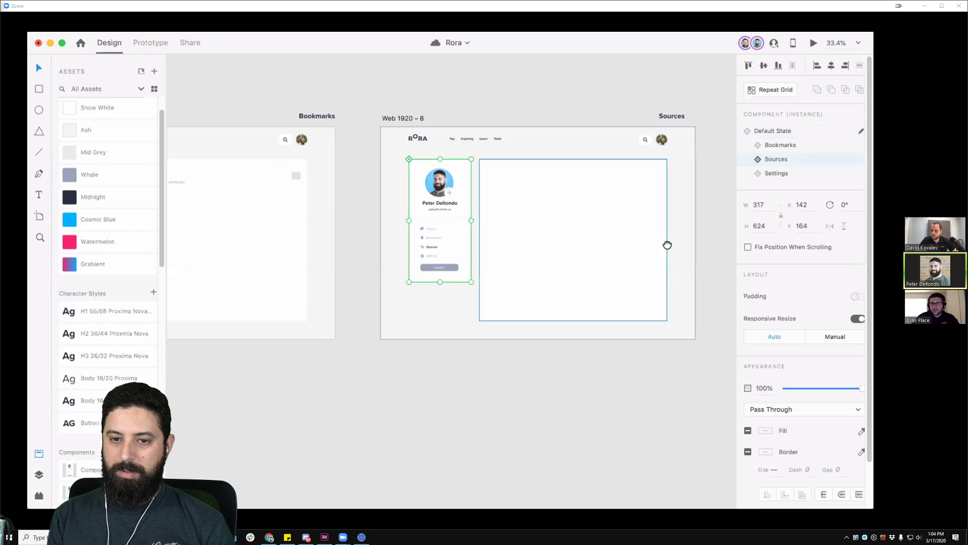
- Paste the profile card onto Web 1920 - 9 and set it to the Settings state
scroll(666, 244, "right", 6)
left_click(429, 174)
key("ctrl+v")
left_click(775, 173)
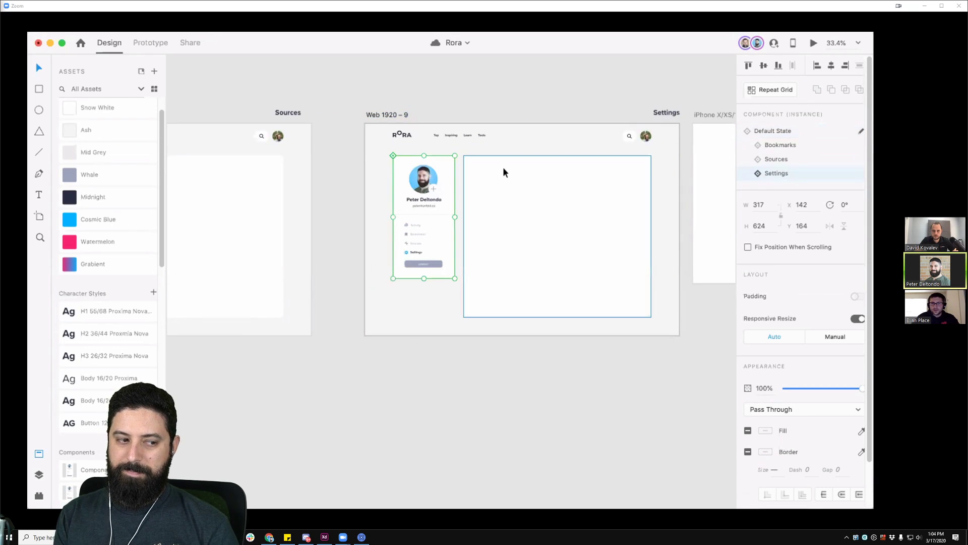
key("Escape")
- Pan back to view the whole profile card beside Your Activity
scroll(637, 111, "right", 4)
scroll(493, 145, "left", 10)
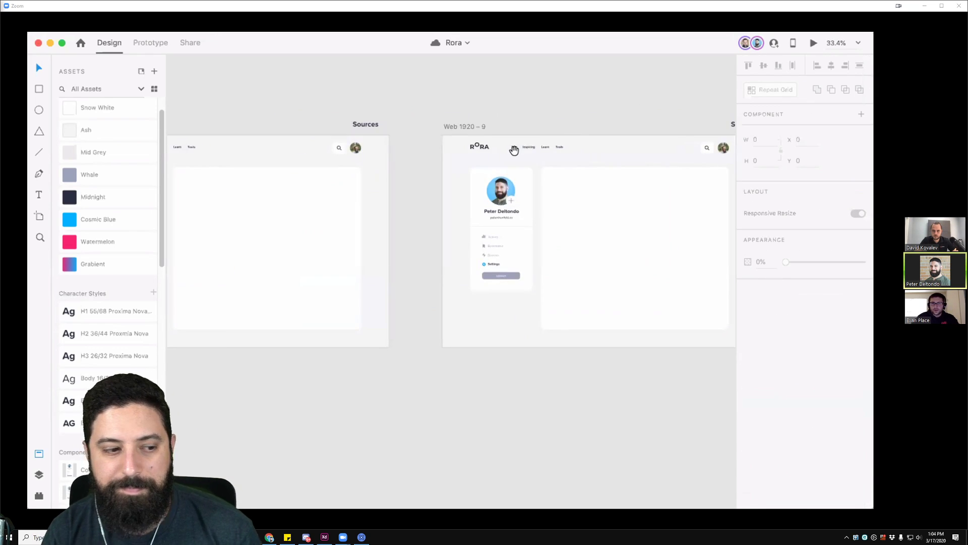
scroll(285, 218, "left", 3)
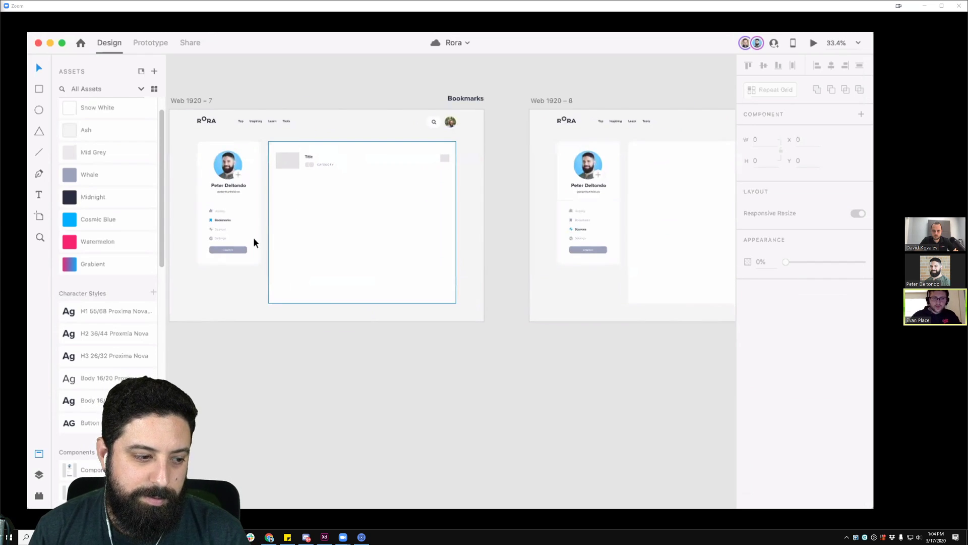
scroll(262, 251, "left", 8)
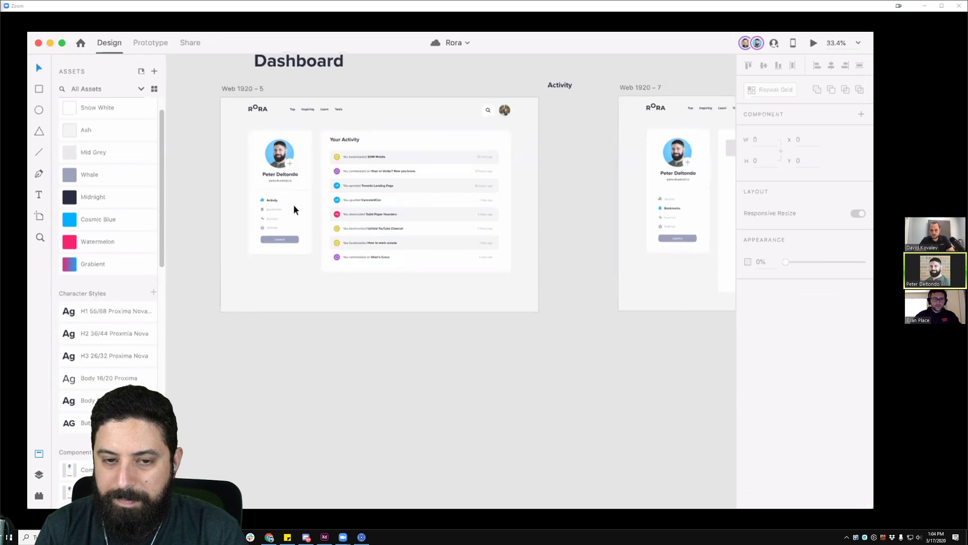
scroll(294, 205, "up", 5)
left_click_drag(300, 283, 441, 253)
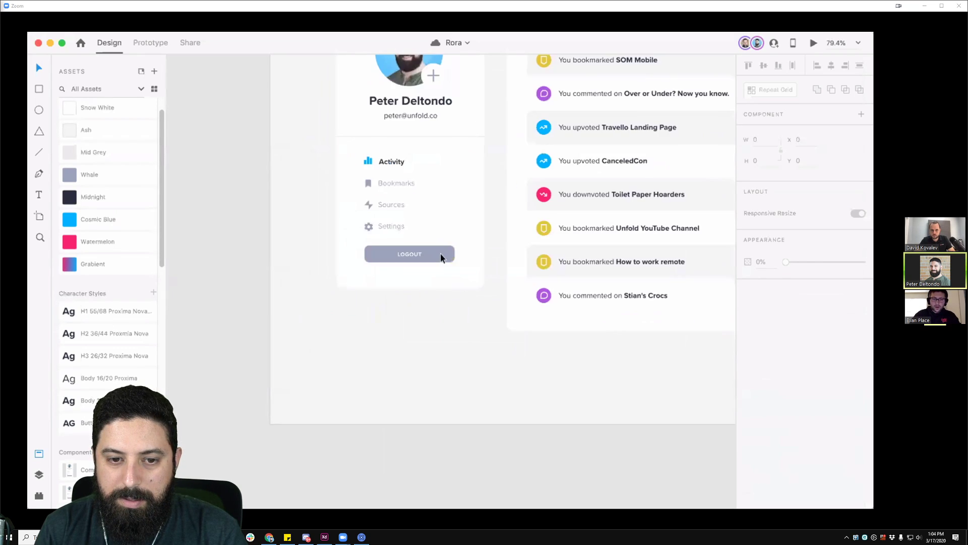
scroll(440, 258, "down", 3)
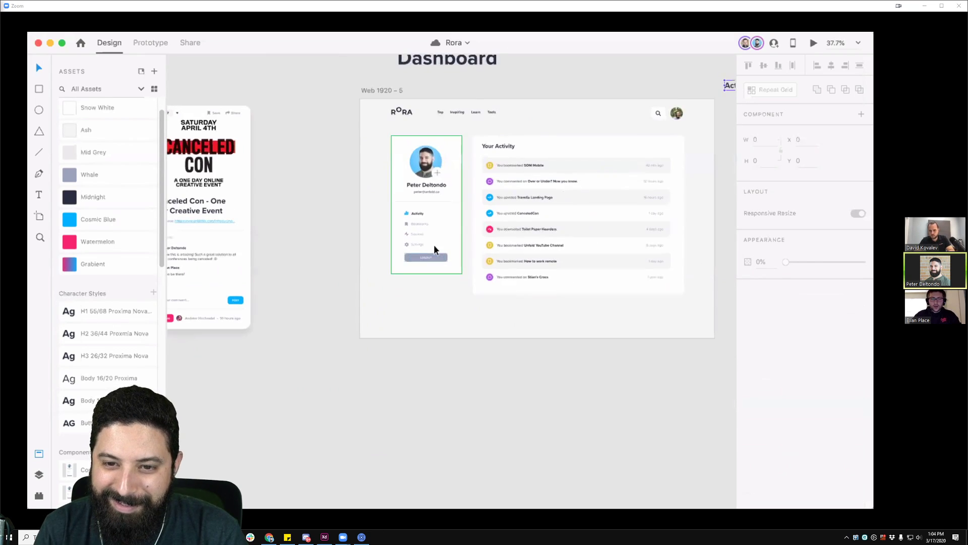
scroll(433, 247, "up", 4)
left_click_drag(475, 188, 487, 267)
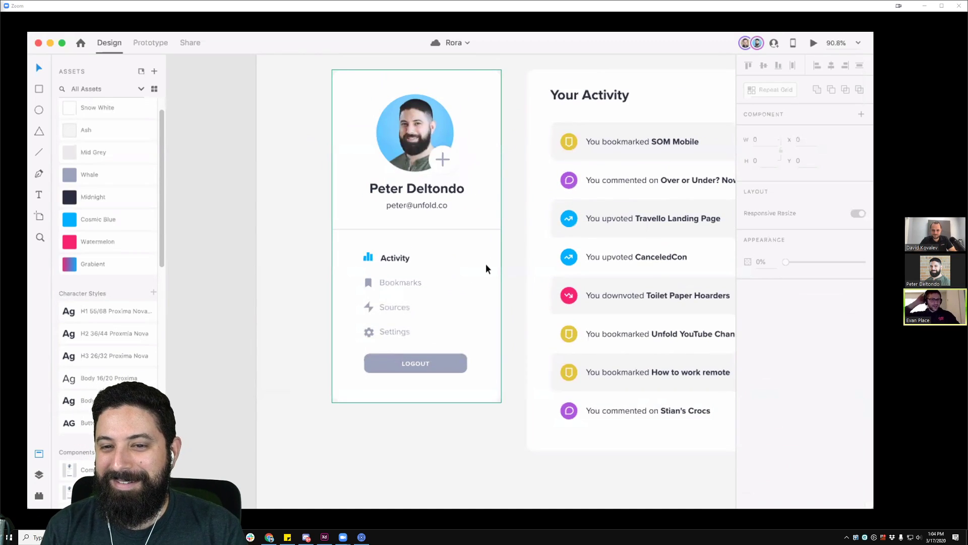
- Scroll down toward the Bookmarks page's right content panel
scroll(485, 262, "down", 2)
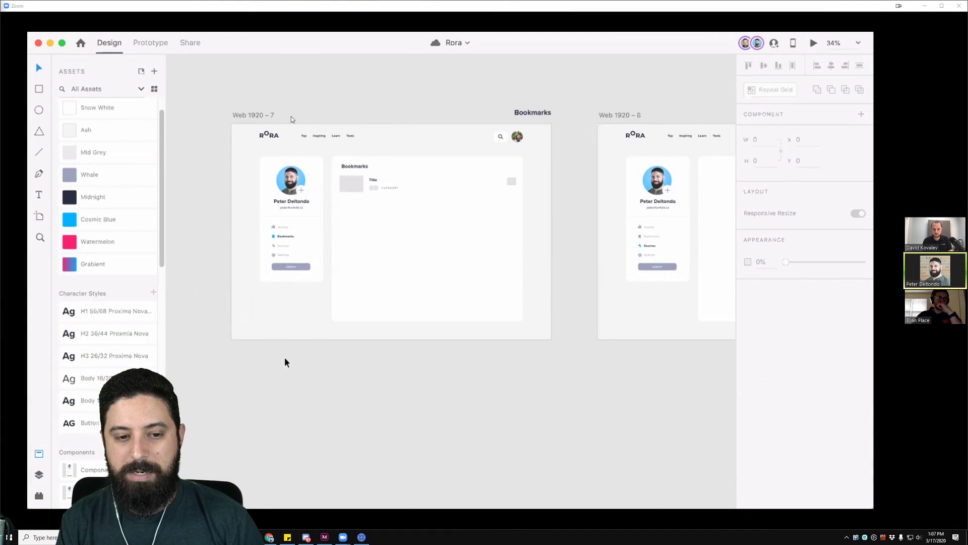
mouse_move(281, 357)
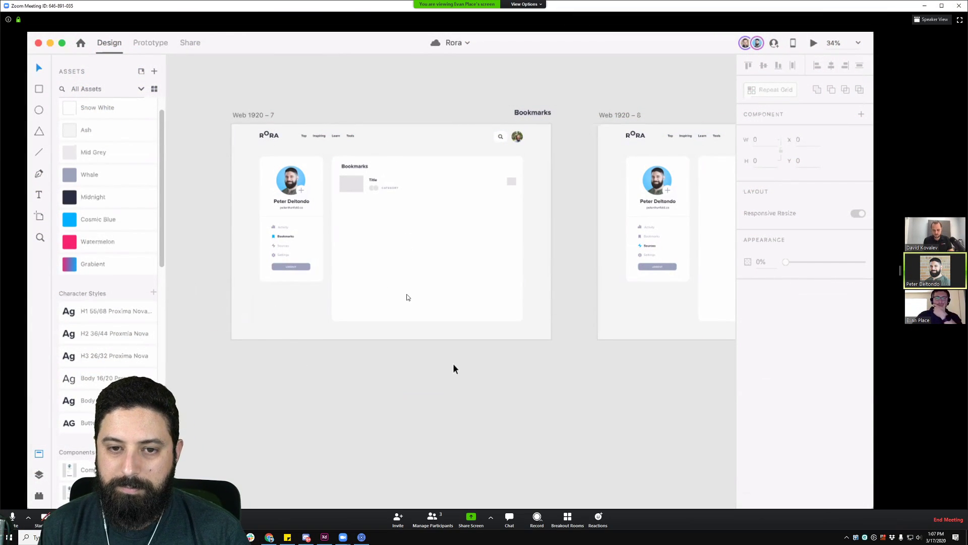
left_click_drag(346, 290, 557, 277)
scroll(557, 278, "left", 5)
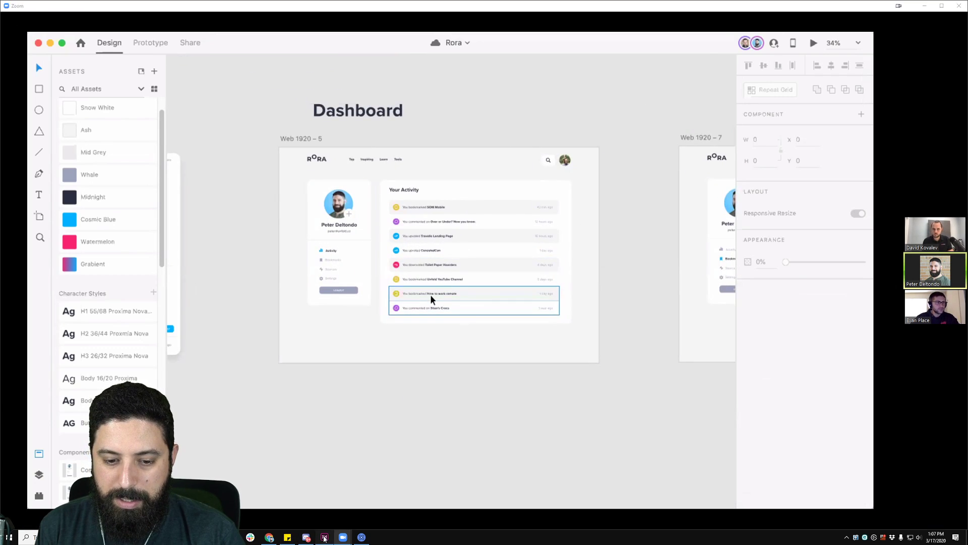
left_click(324, 537)
scroll(525, 388, "down", 5)
left_click_drag(668, 263, 233, 189)
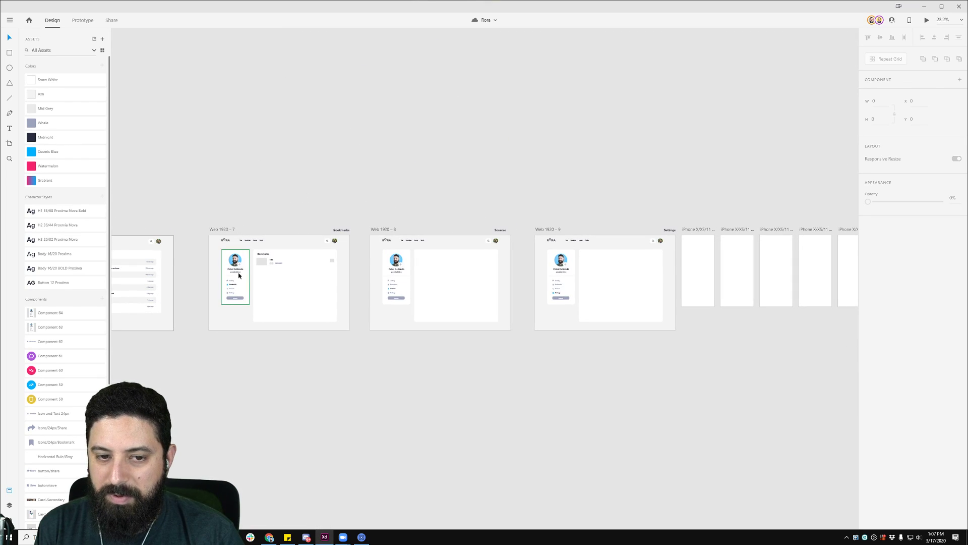
scroll(412, 256, "down", 2)
scroll(411, 256, "down", 2)
left_click_drag(215, 227, 620, 185)
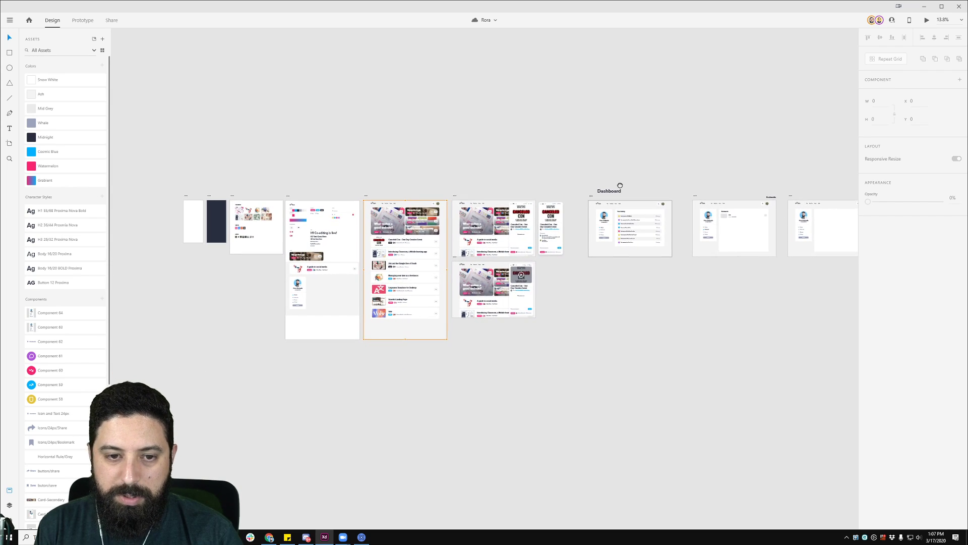
left_click_drag(705, 176, 667, 176)
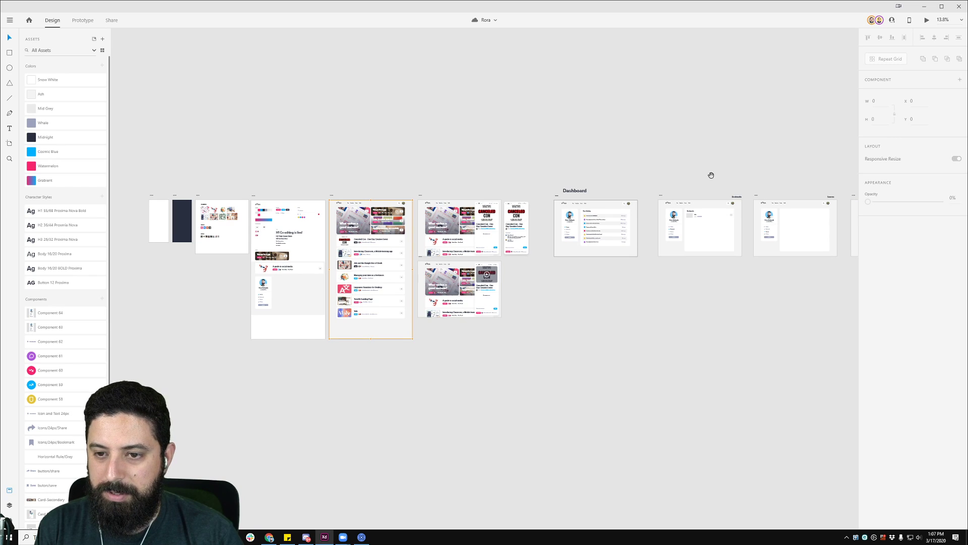
left_click_drag(669, 174, 504, 192)
scroll(523, 225, "up", 3)
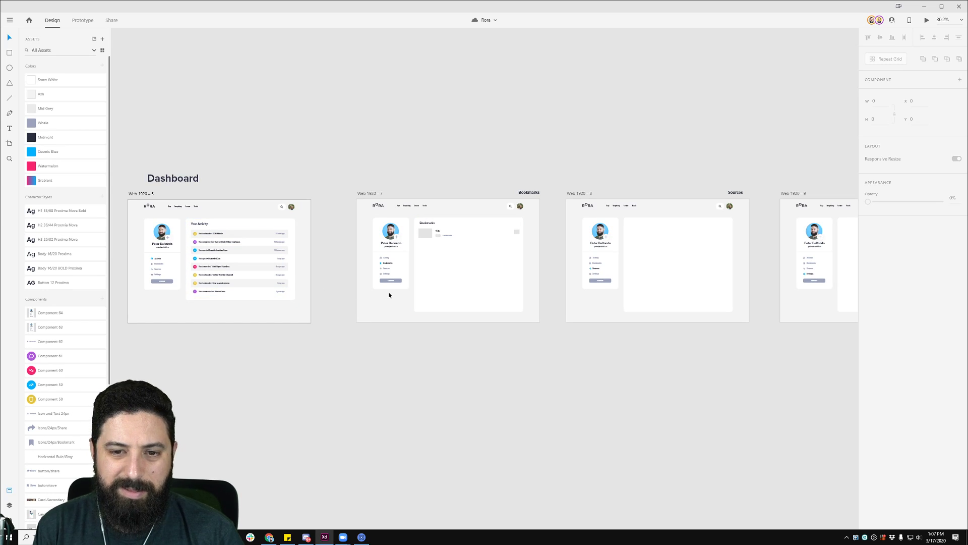
mouse_move(343, 538)
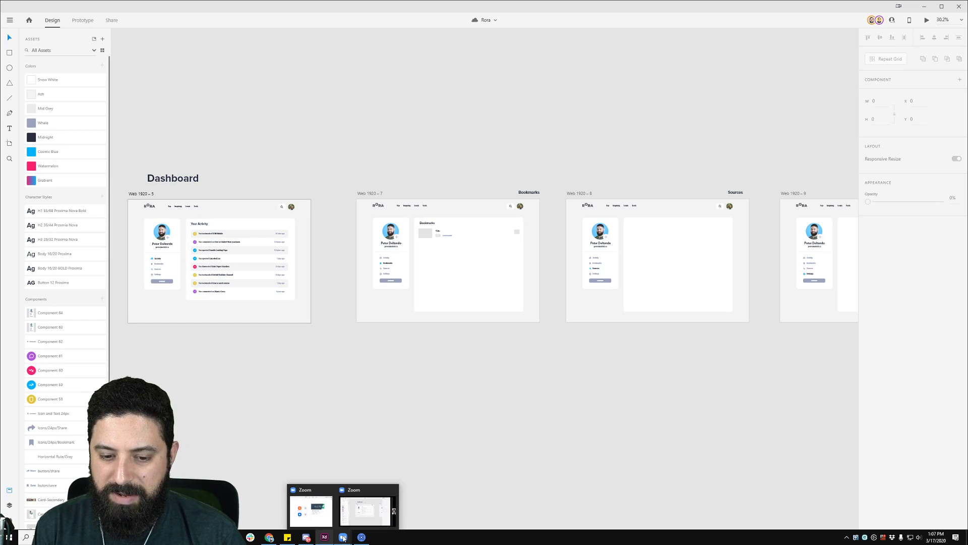
mouse_move(353, 517)
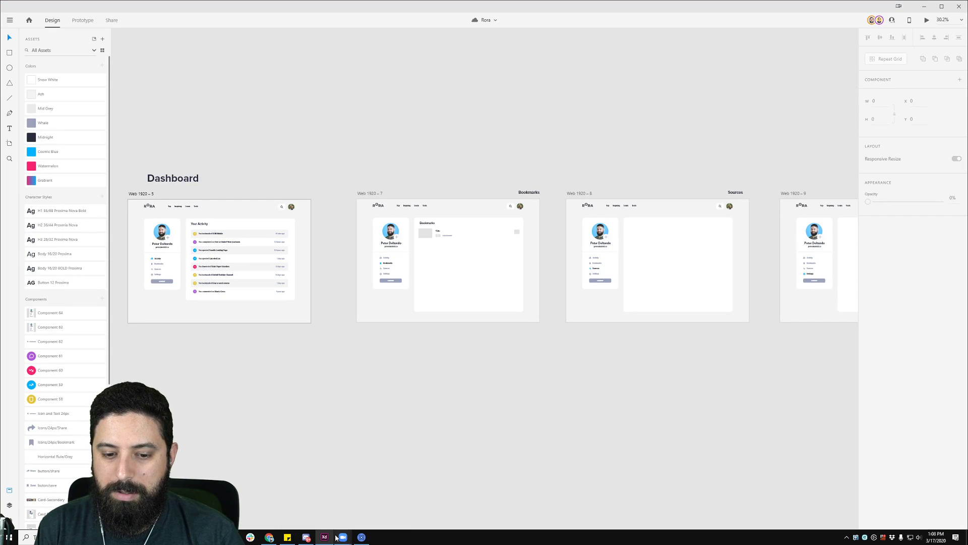
left_click(365, 512)
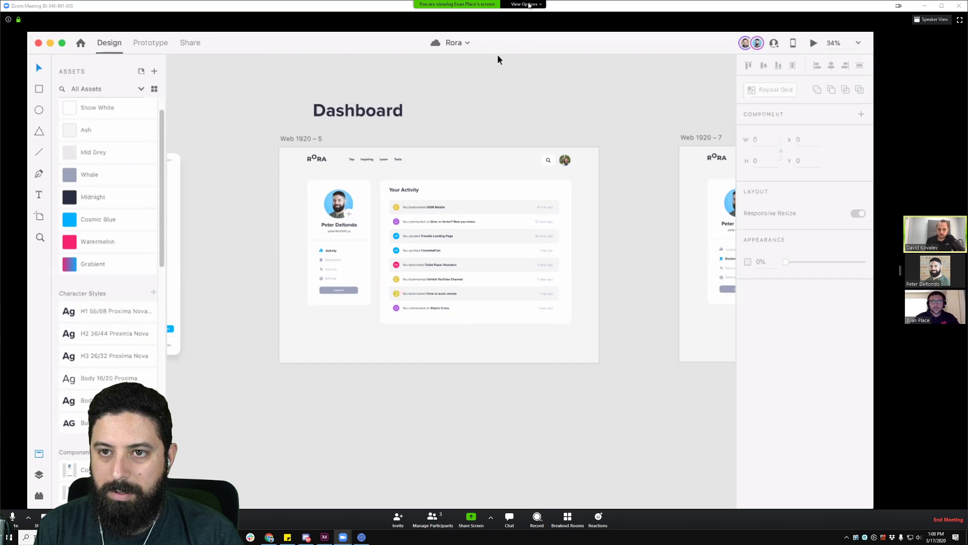
- In Zoom, switch from the shared screen to the participant video view
left_click(525, 4)
left_click(534, 60)
mouse_move(470, 274)
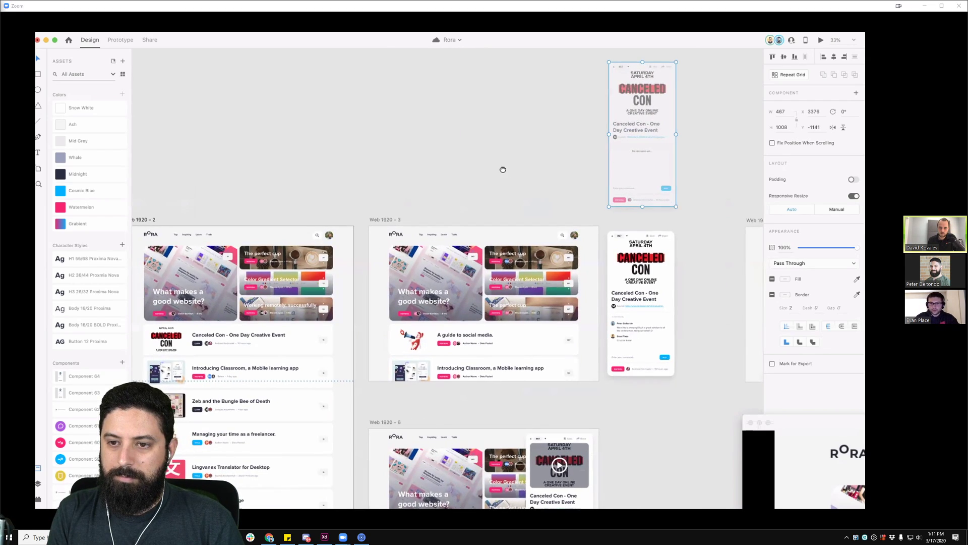
- Clear the canvas selection and undo the last two changes
key("Escape")
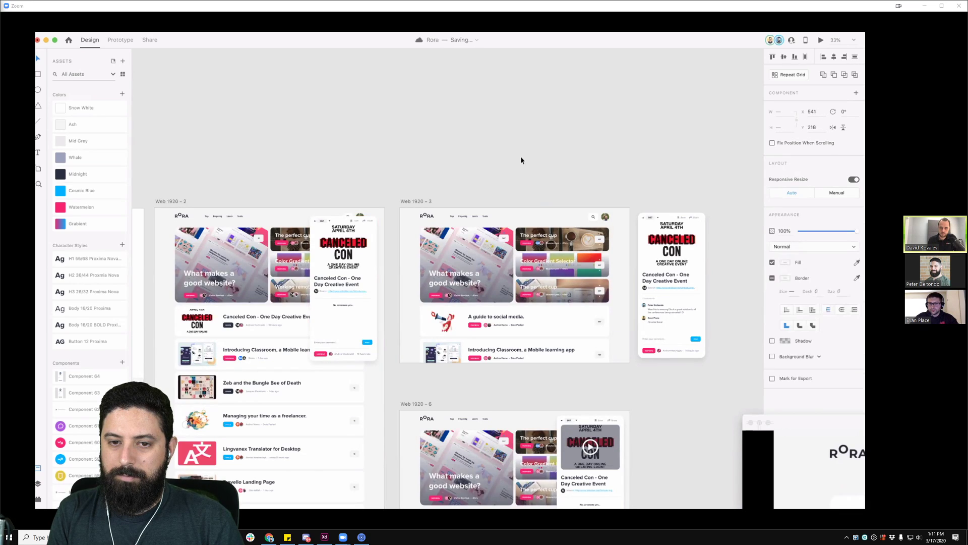
key("Escape")
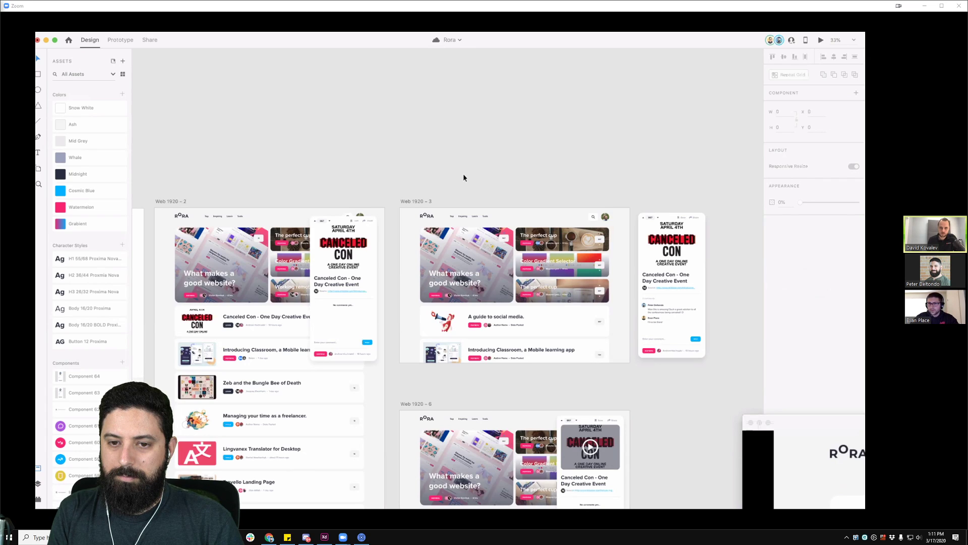
key("ctrl+z")
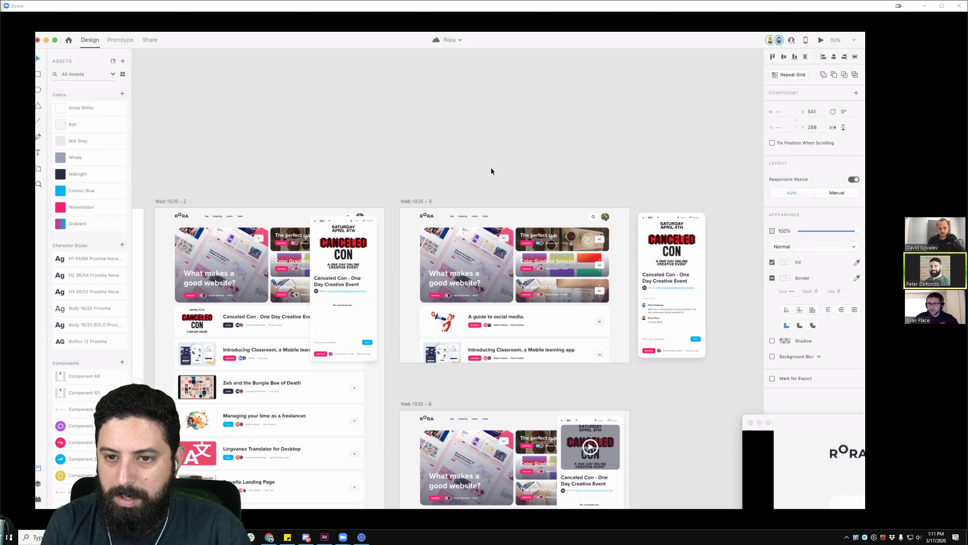
key("Escape")
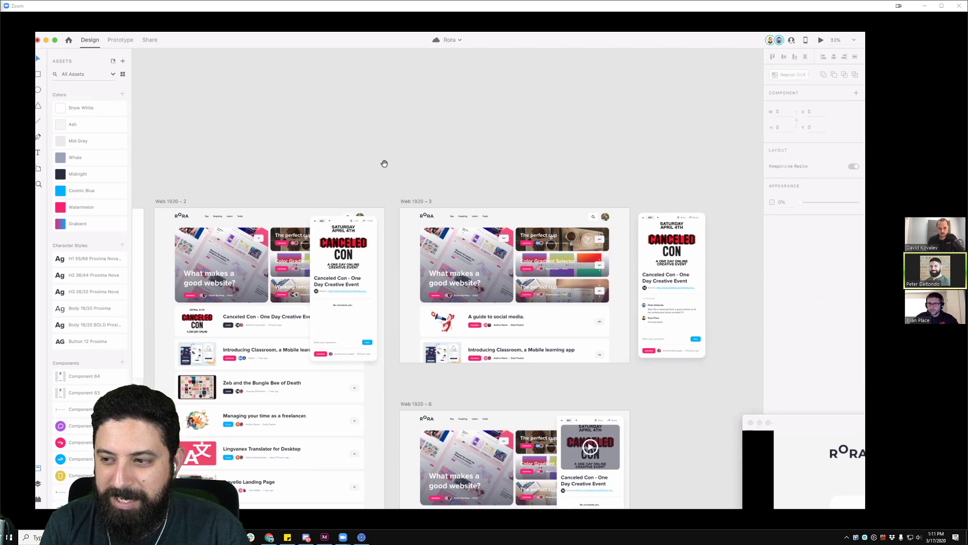
scroll(553, 119, "down", 2)
key("ctrl+z")
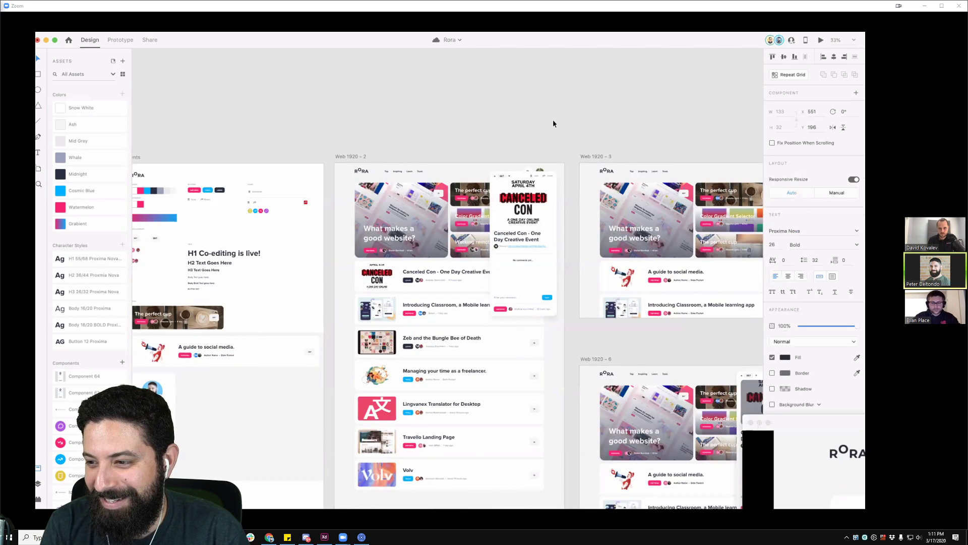
key("Escape")
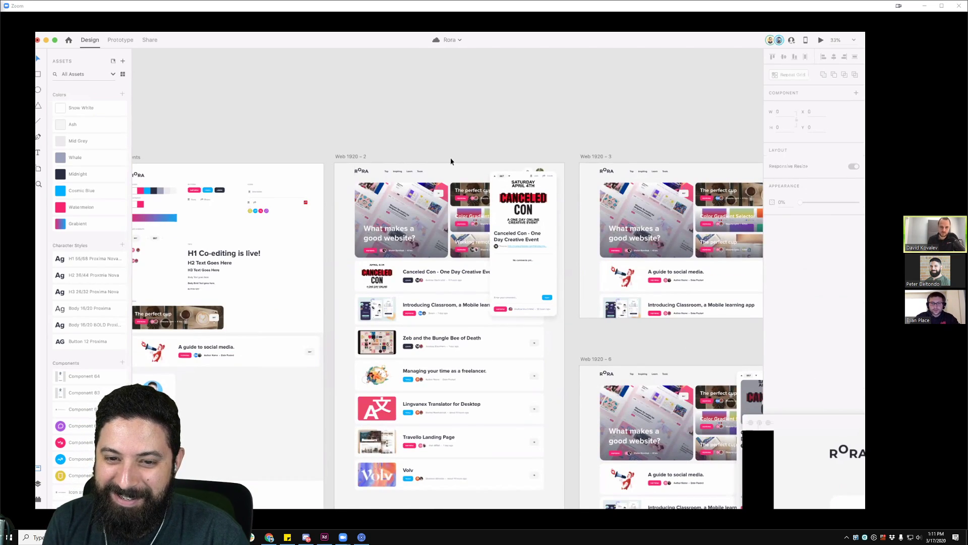
scroll(453, 146, "down", 1)
scroll(480, 116, "down", 1)
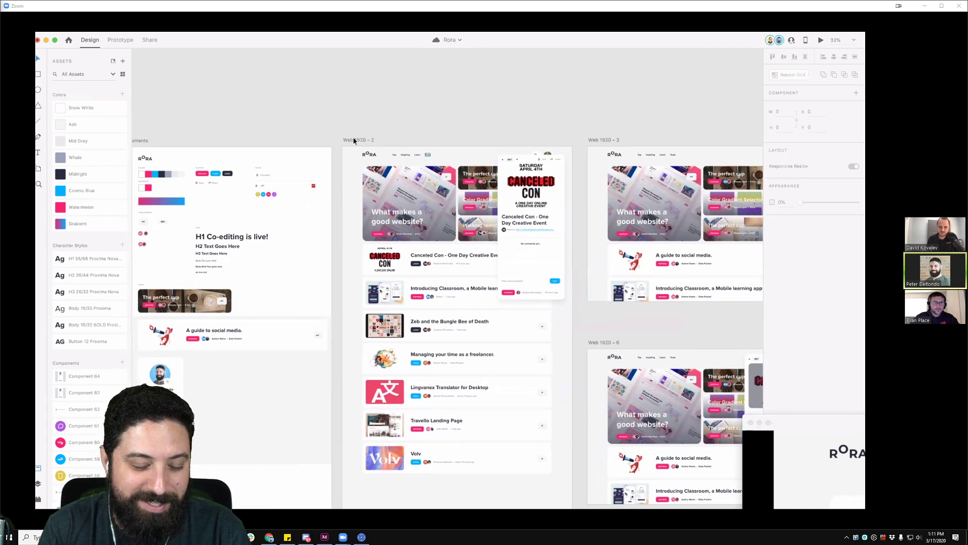
- Take the comment panel out of Web 1920 – 2 and paste it above the artboards
left_click(354, 140)
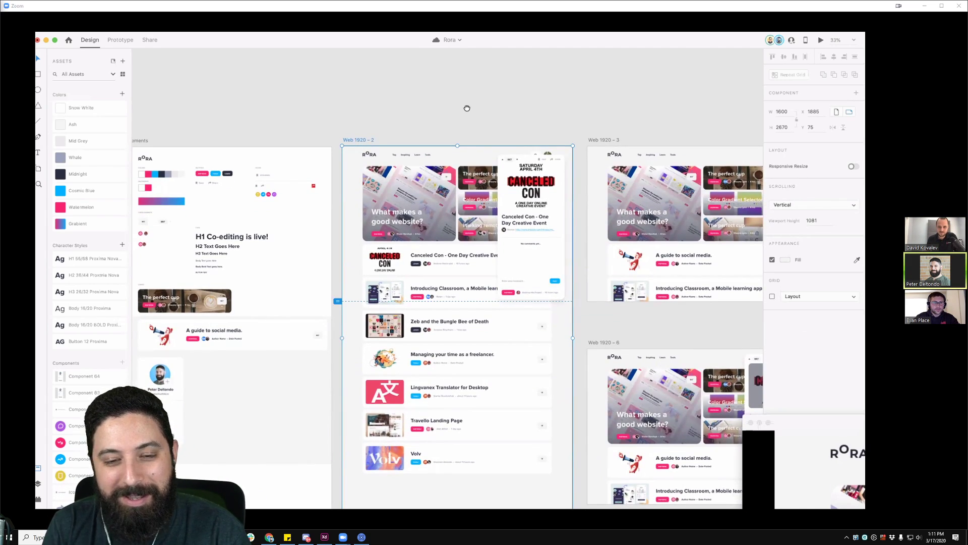
scroll(305, 126, "right", 5)
left_click(364, 230)
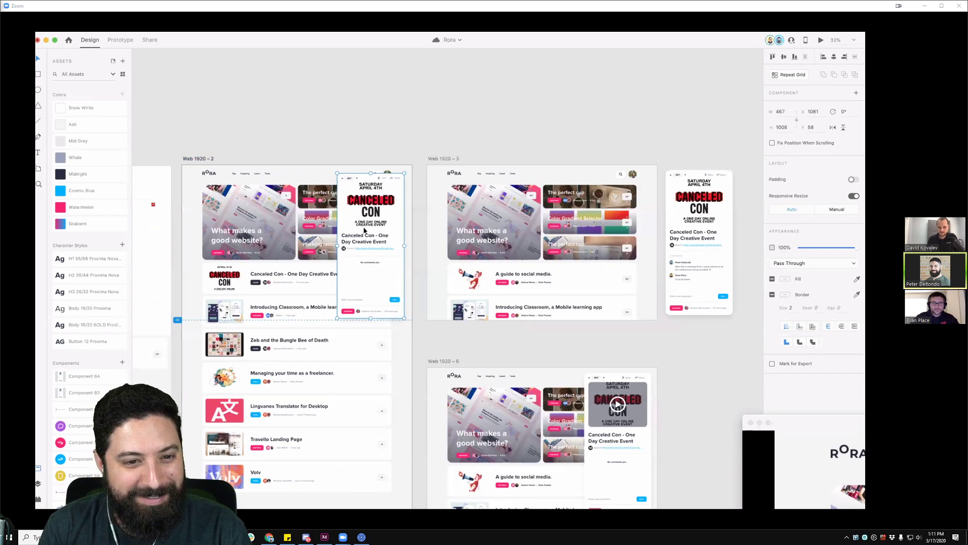
key("Delete")
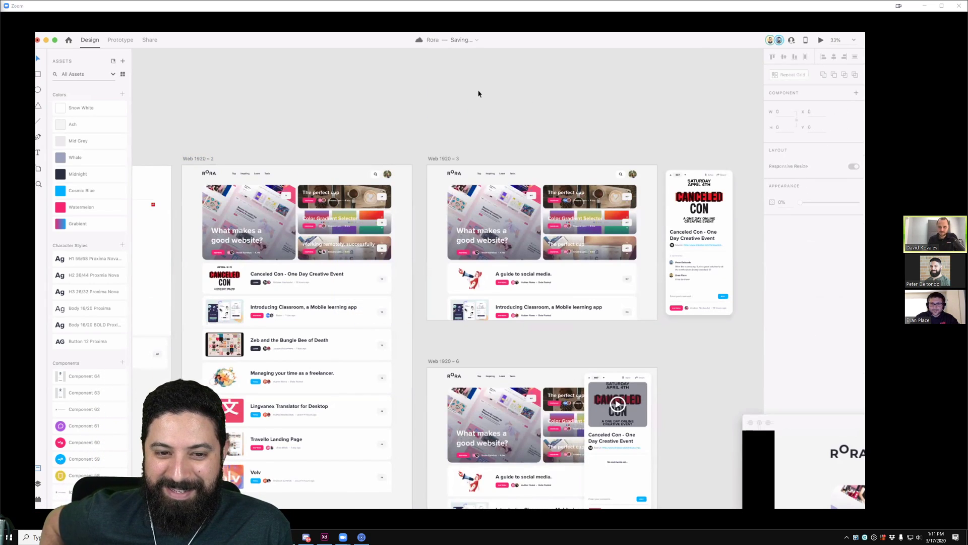
key("ctrl+v")
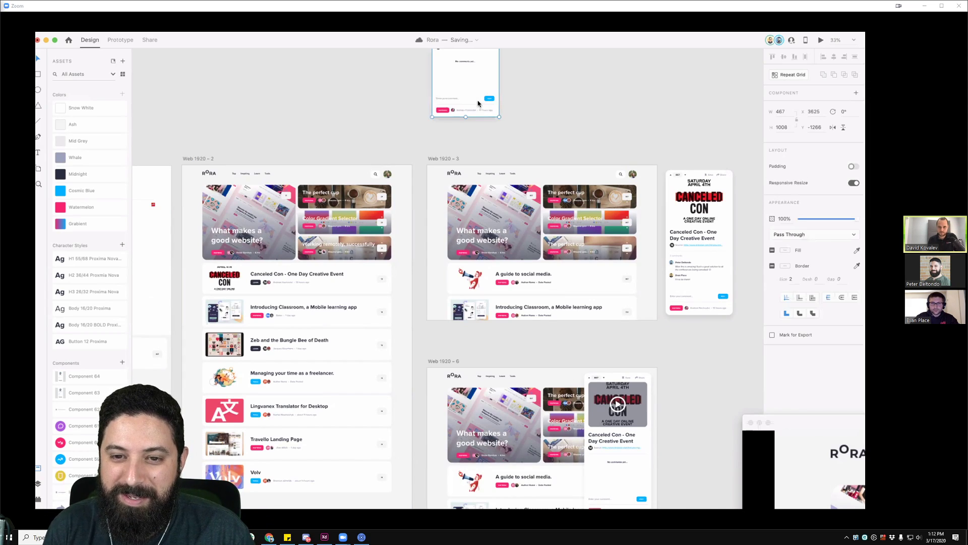
left_click(415, 129)
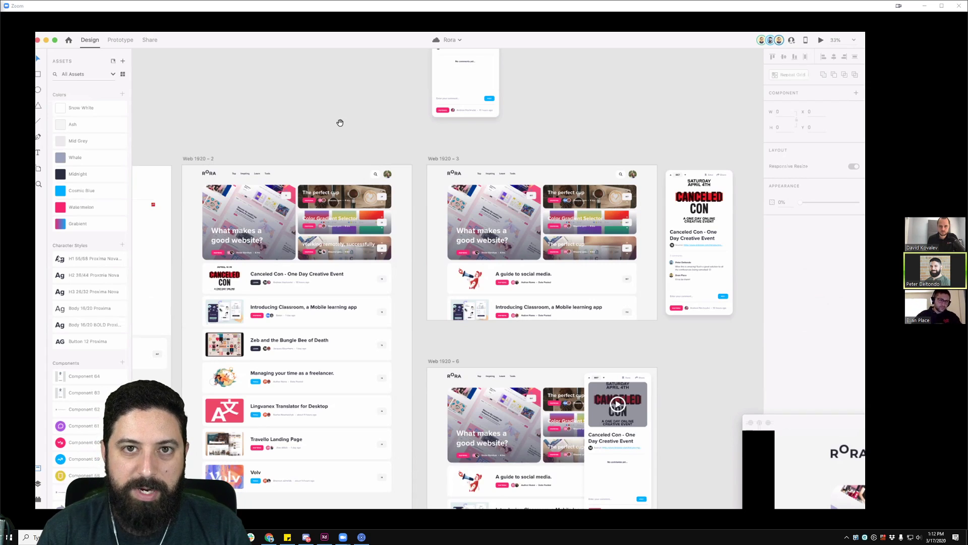
scroll(411, 125, "left", 4)
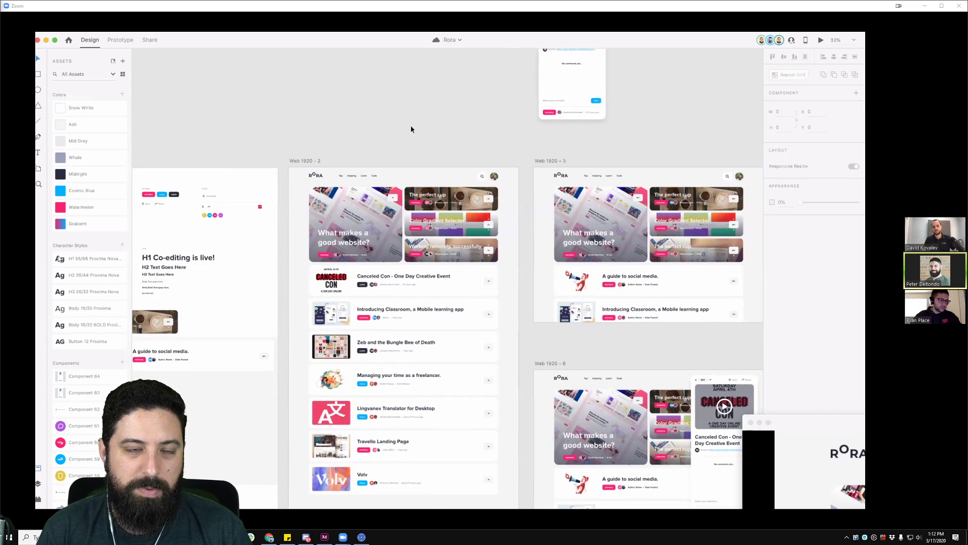
left_click_drag(400, 138, 320, 178)
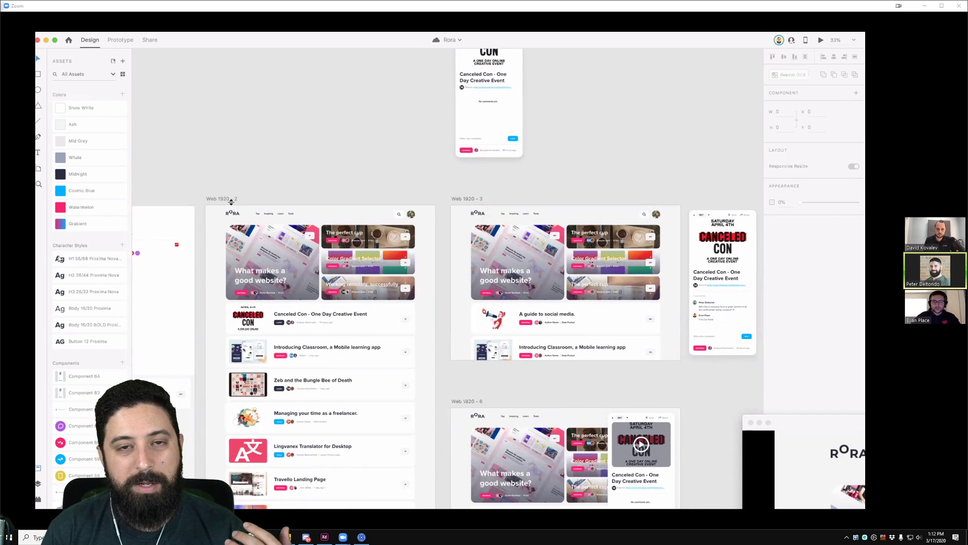
left_click(282, 323)
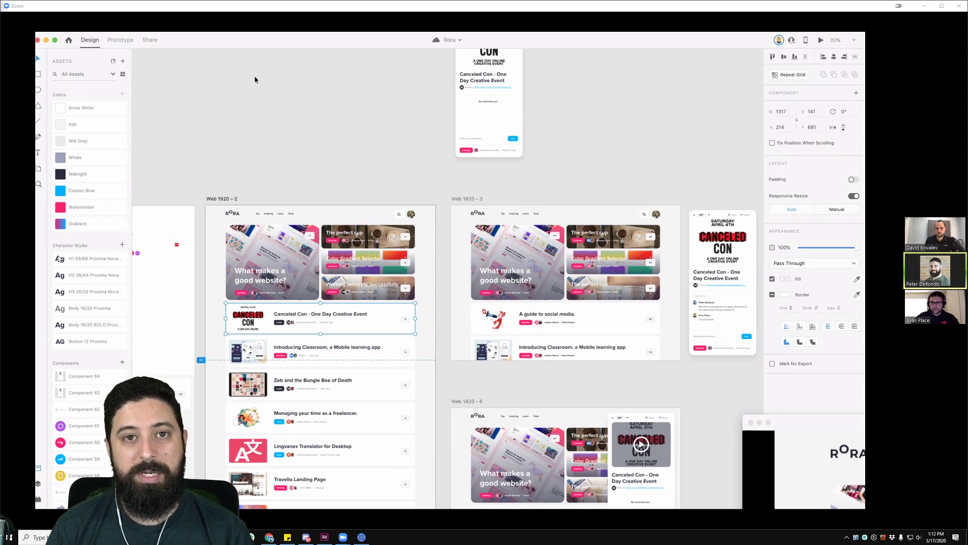
- In Prototype mode, try a wire from the Canceled Con card, then show the Layers artboard list
left_click(119, 49)
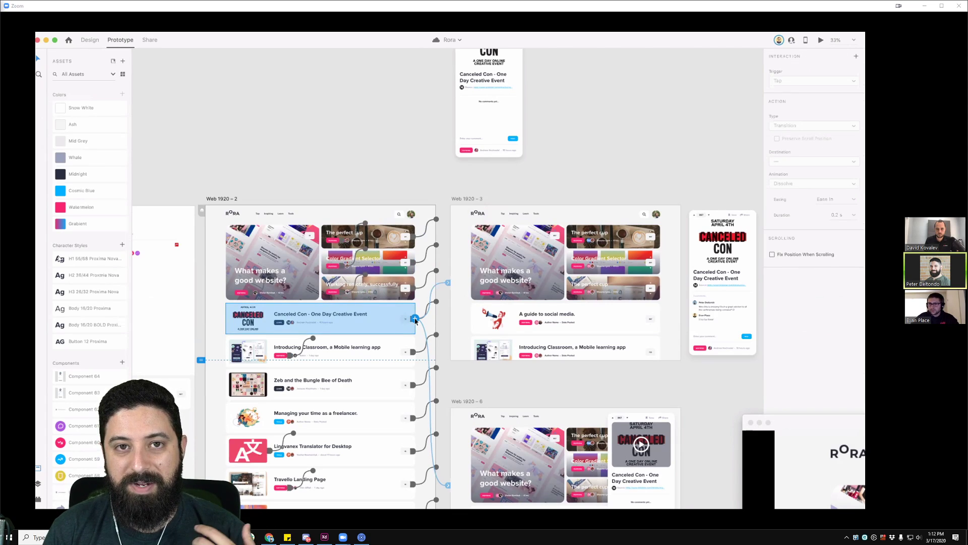
mouse_move(432, 310)
left_mouse_down()
mouse_move(489, 182)
mouse_move(461, 146)
mouse_move(436, 275)
mouse_move(417, 319)
left_mouse_up()
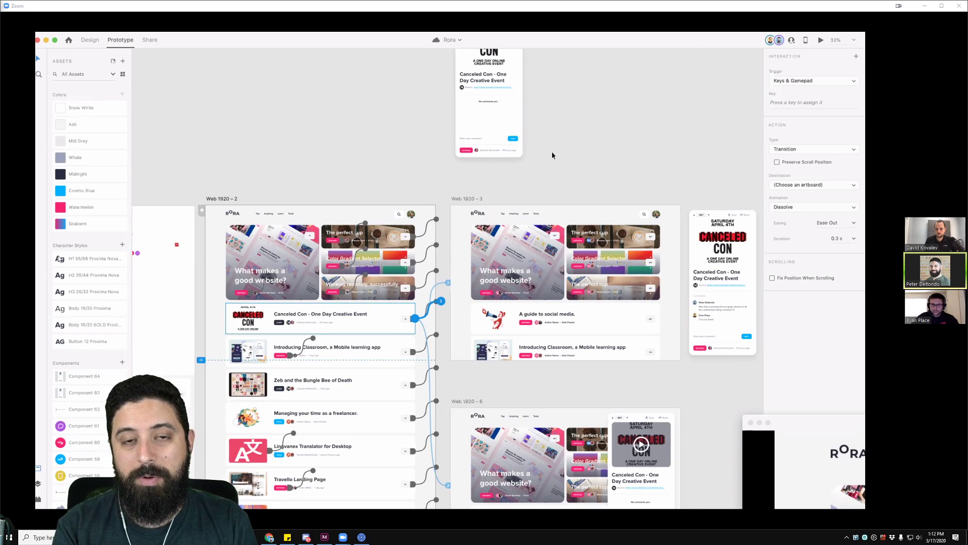
left_click(567, 144)
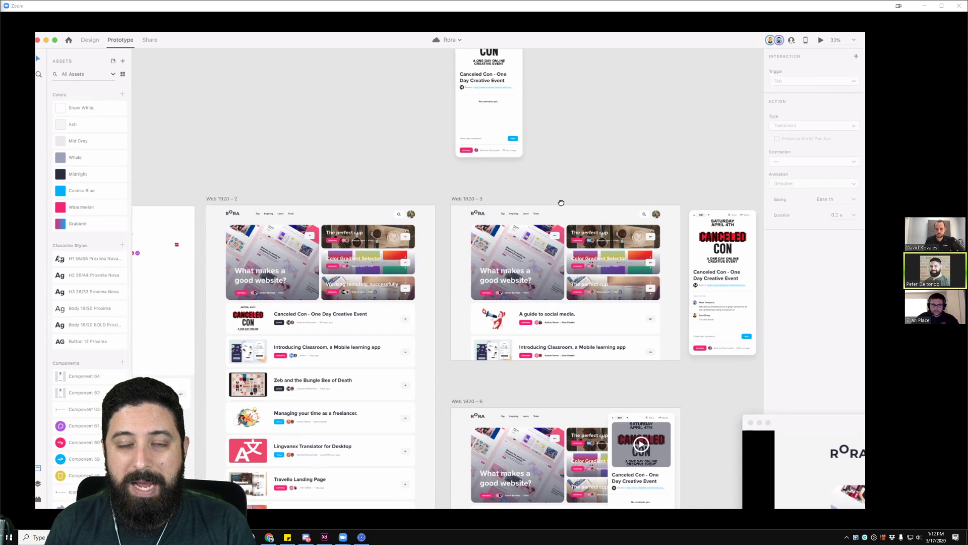
scroll(561, 202, "up", 2)
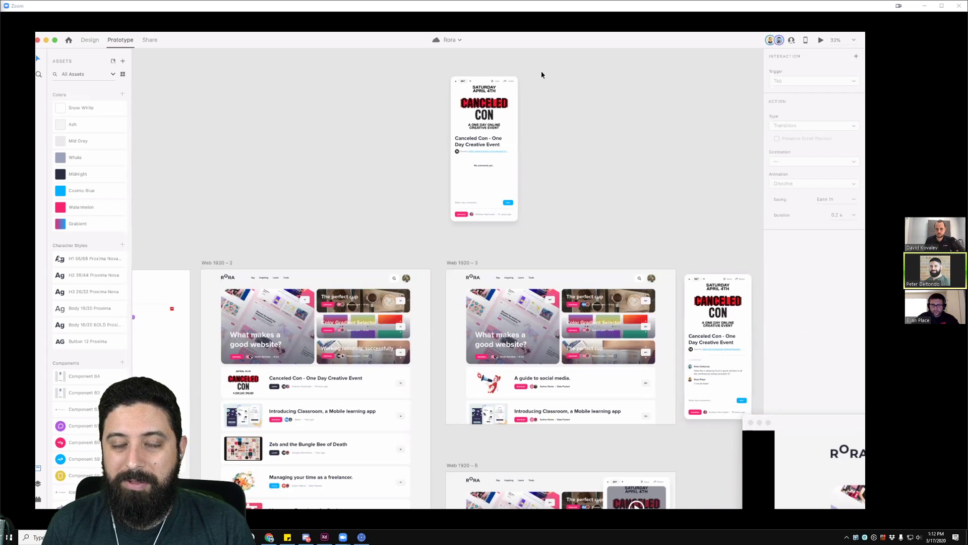
left_click(38, 484)
- Draw a 548-wide Artboard – 2 and move the Canceled Con phone mock into it
left_click(90, 40)
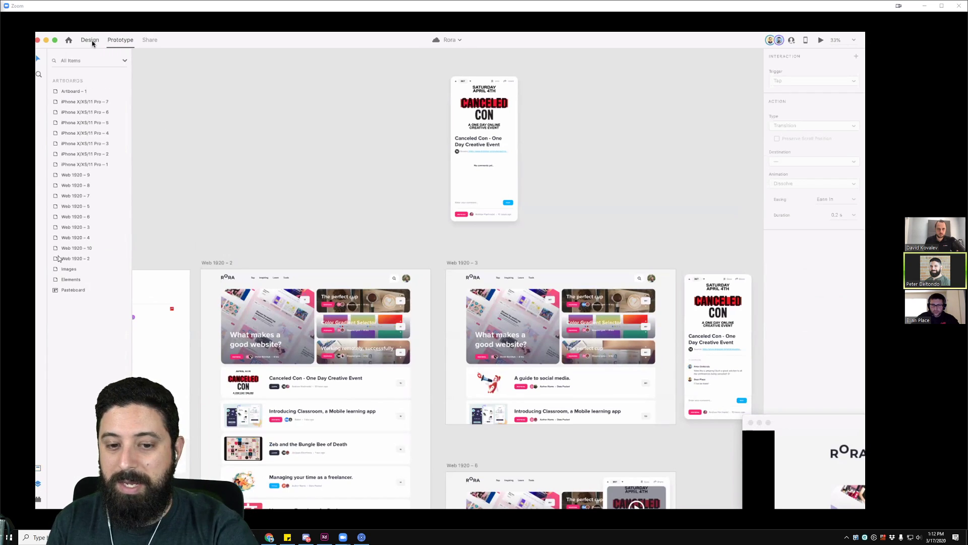
key("a")
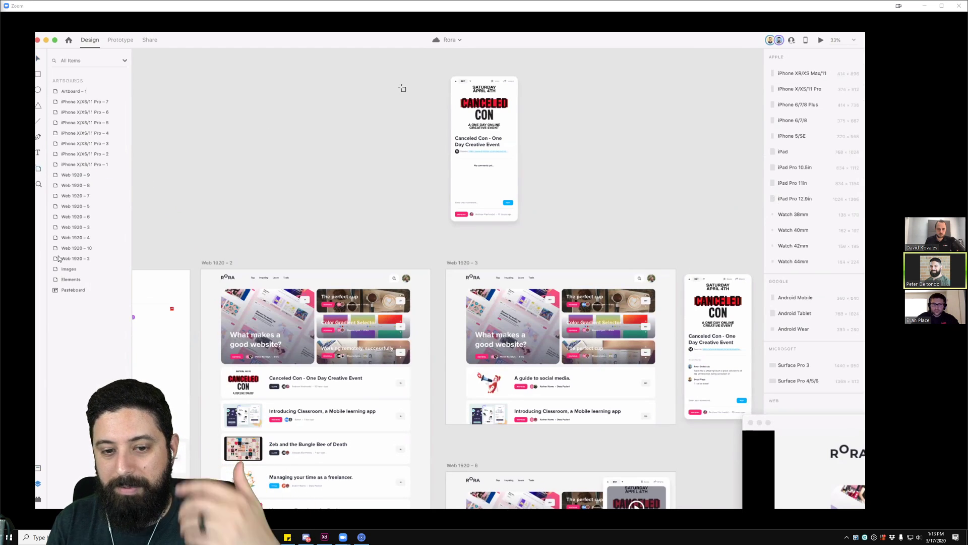
left_click_drag(374, 70, 419, 216)
left_click_drag(462, 258, 440, 230)
left_click_drag(374, 153, 360, 151)
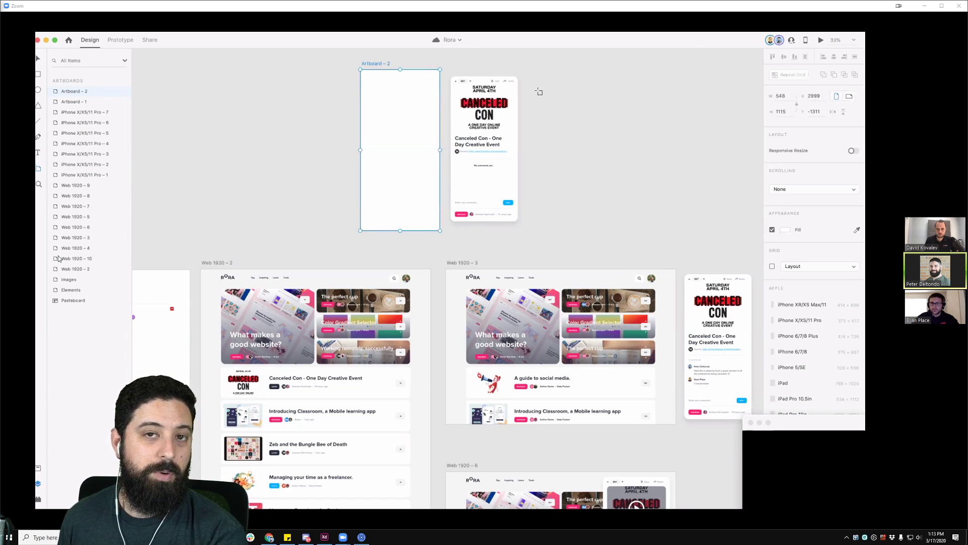
key("v")
left_click(497, 112)
left_click_drag(497, 112, 413, 125)
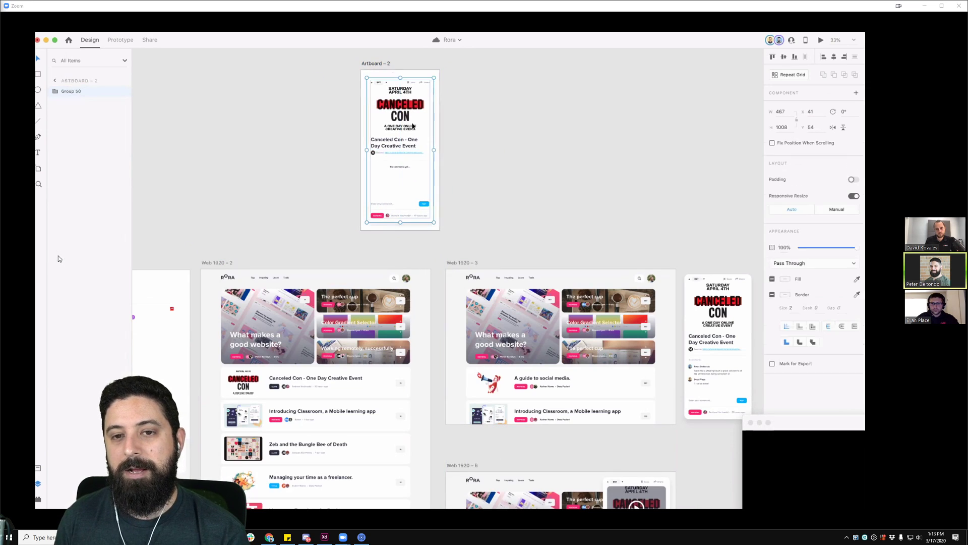
- Remove Artboard – 2's white fill and select the Canceled Con card on Web 1920 – 2
left_click(512, 138)
left_click(380, 63)
left_click(773, 245)
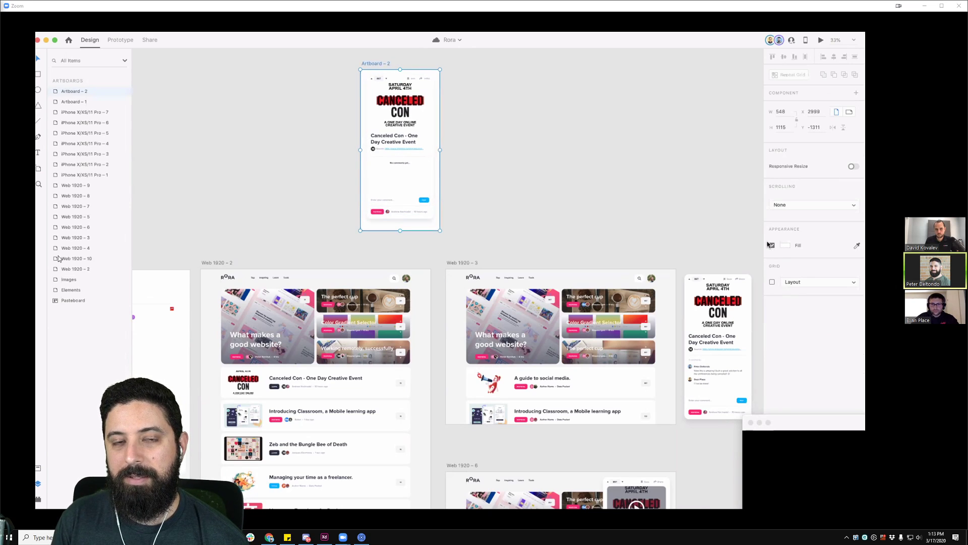
left_click(592, 182)
left_click(380, 64)
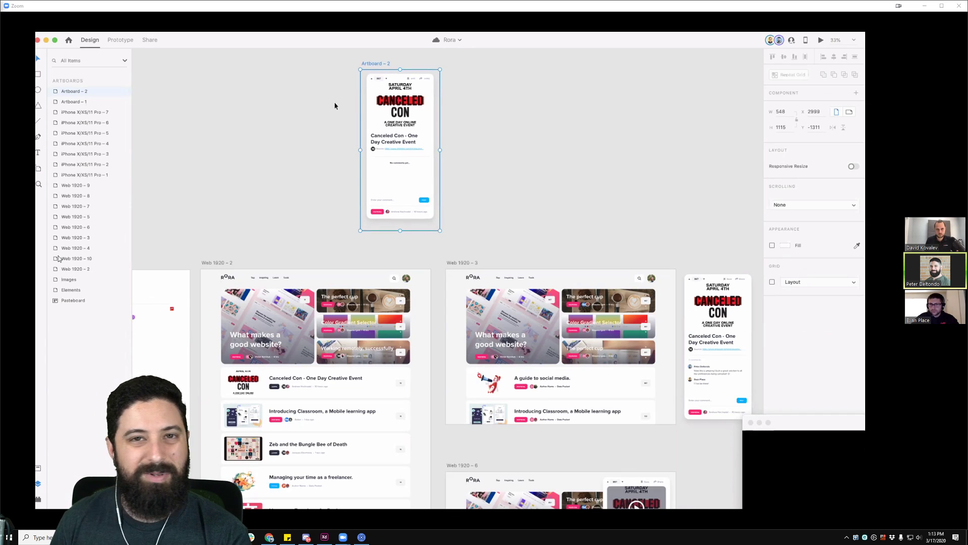
left_click(318, 140)
left_click_drag(318, 141, 403, 129)
left_click(389, 376)
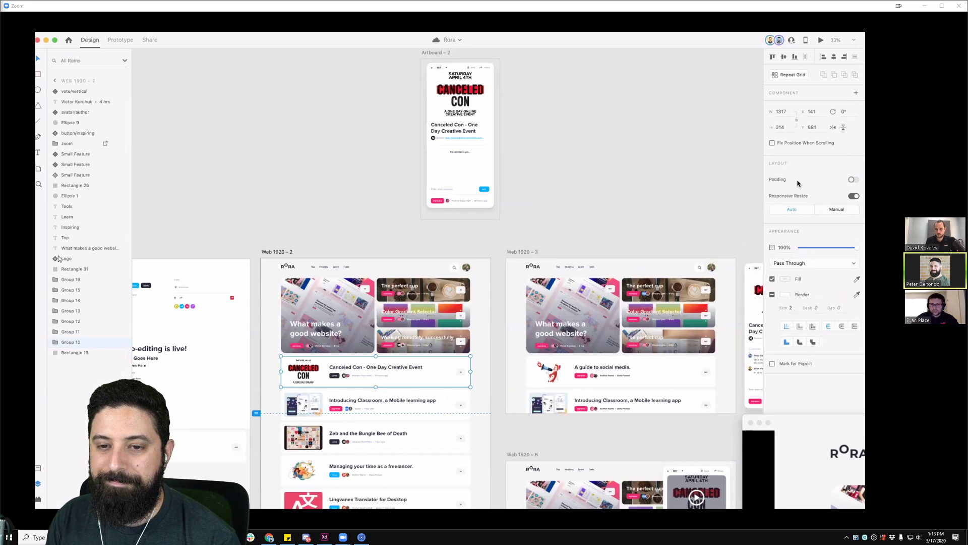
- Link the Canceled Con card to Artboard – 2 with an Overlay action type
left_click(117, 42)
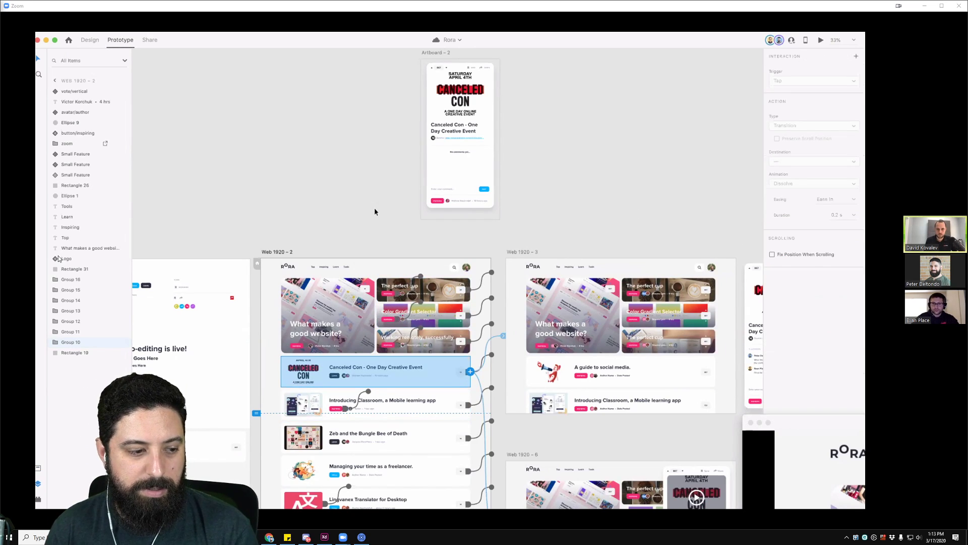
left_click(376, 164)
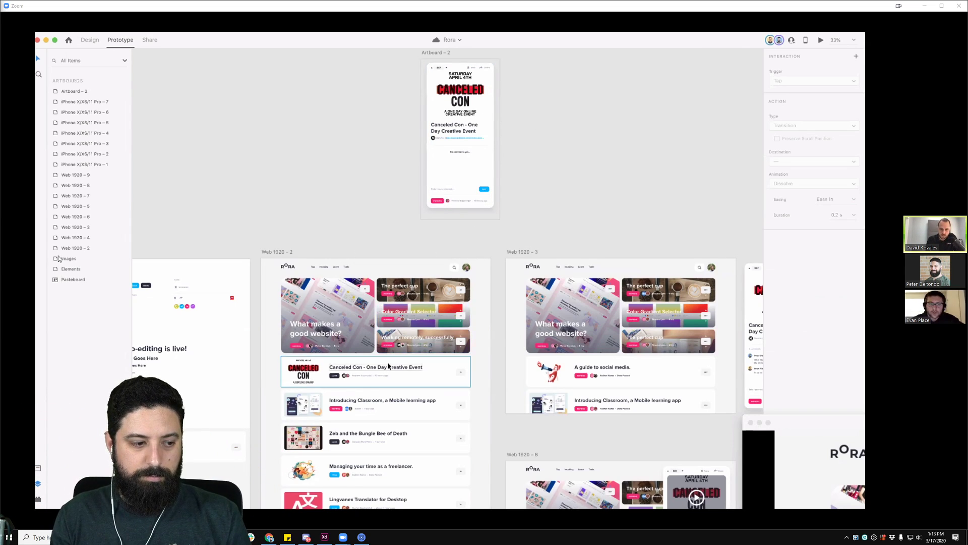
left_click(455, 377)
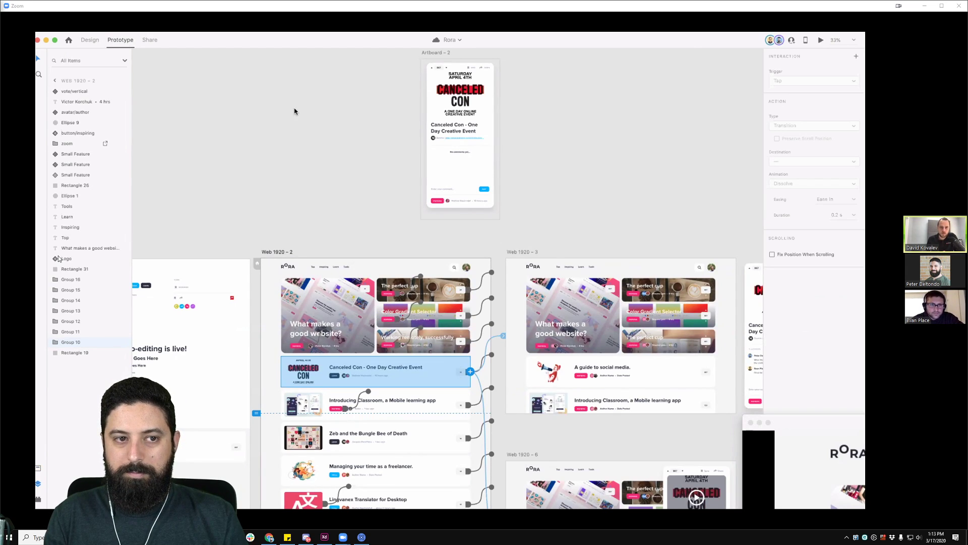
left_click_drag(474, 361, 461, 169)
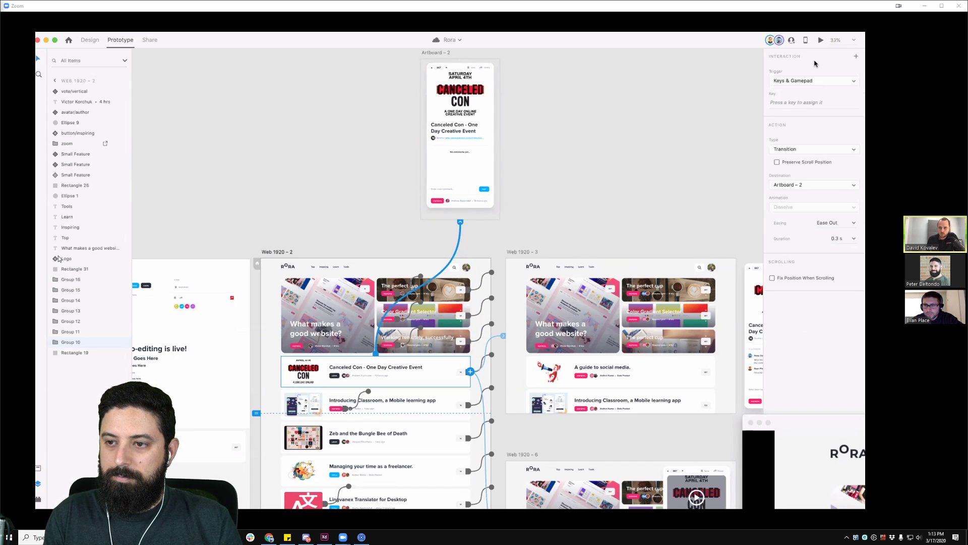
left_click(808, 84)
left_click(806, 150)
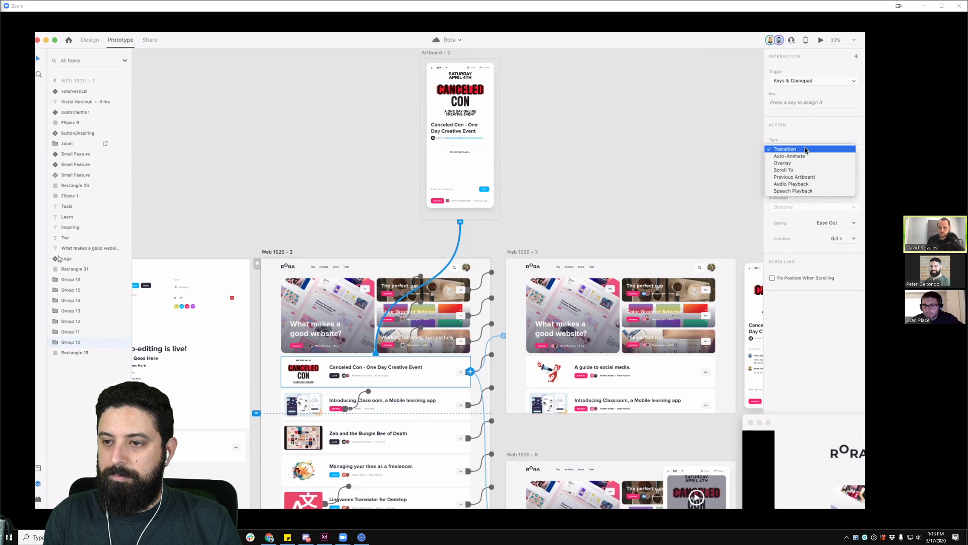
left_click(794, 164)
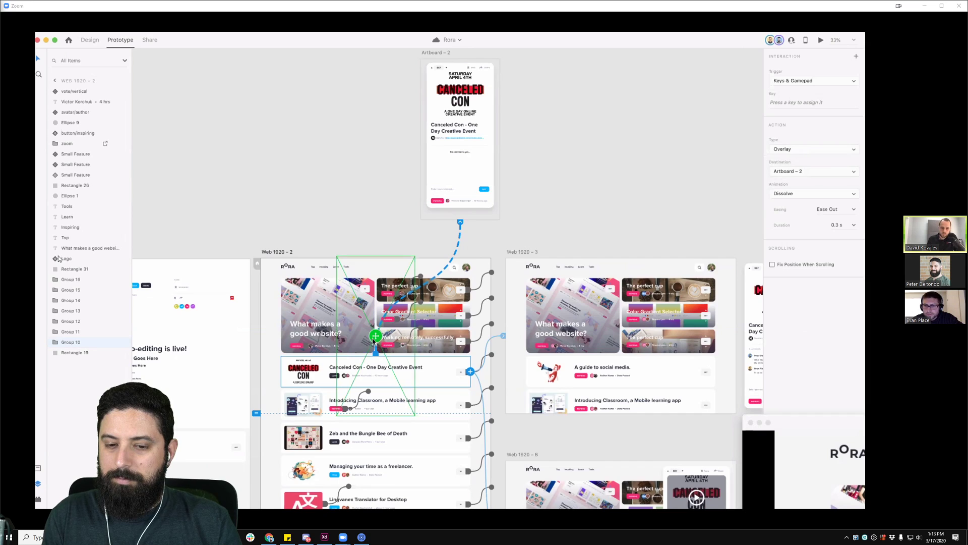
mouse_move(382, 342)
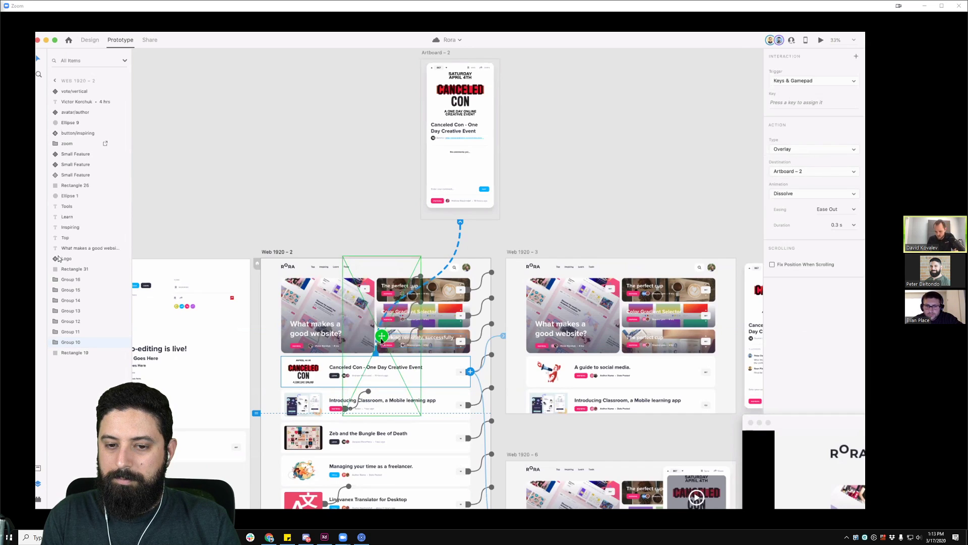
key("super+equal")
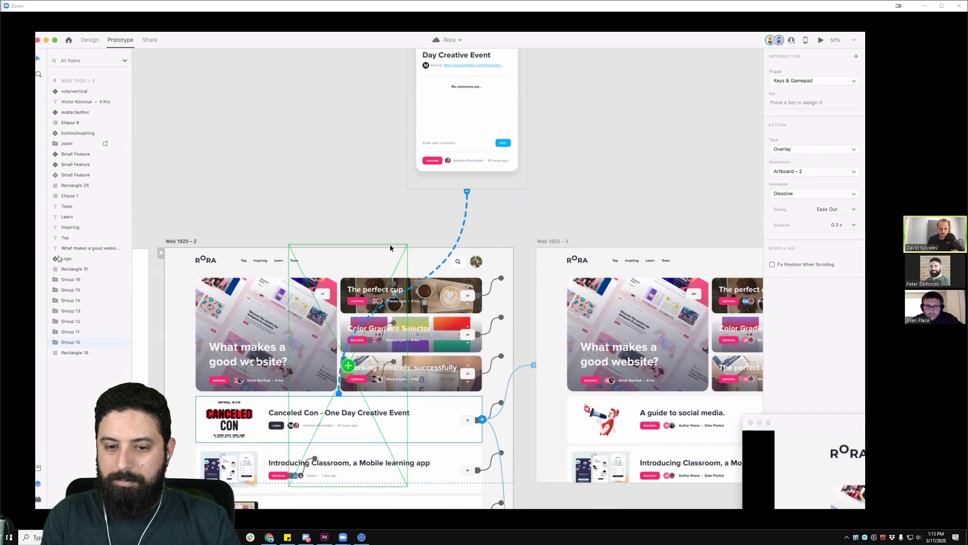
- Drag the Artboard – 2 overlay to the right side of the Web 1920 – 2 page
key("super+equal")
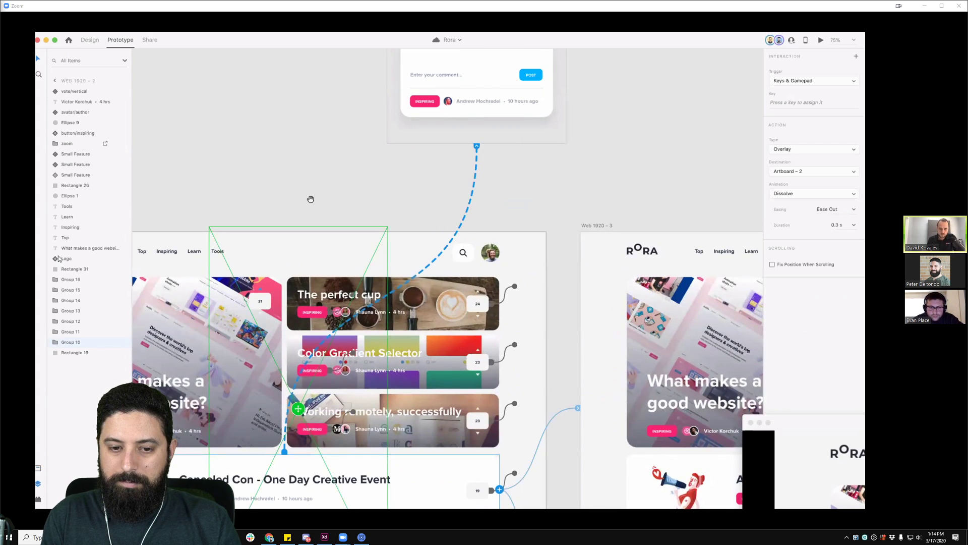
scroll(419, 108, "down", 5)
scroll(419, 108, "left", 5)
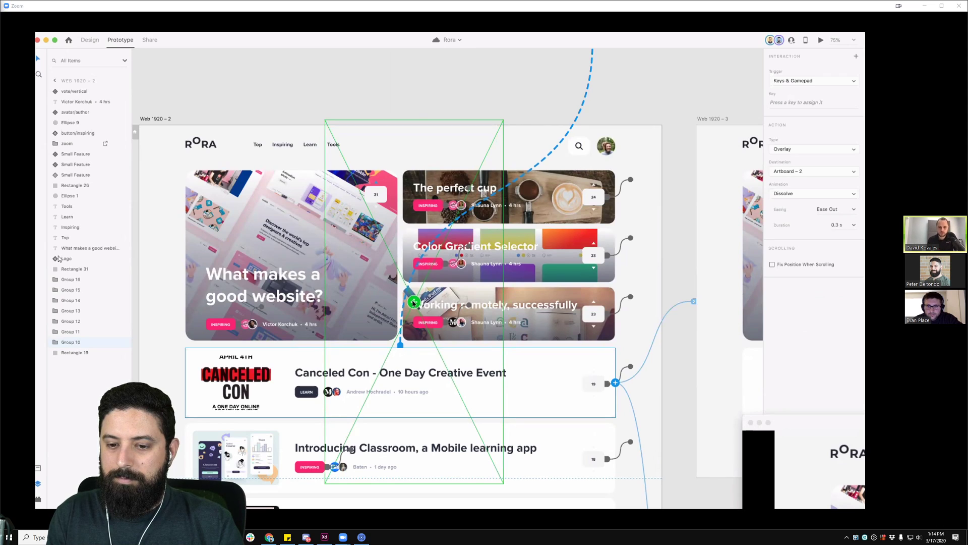
mouse_move(420, 304)
left_mouse_down()
mouse_move(462, 313)
mouse_move(353, 315)
mouse_move(589, 327)
left_mouse_up()
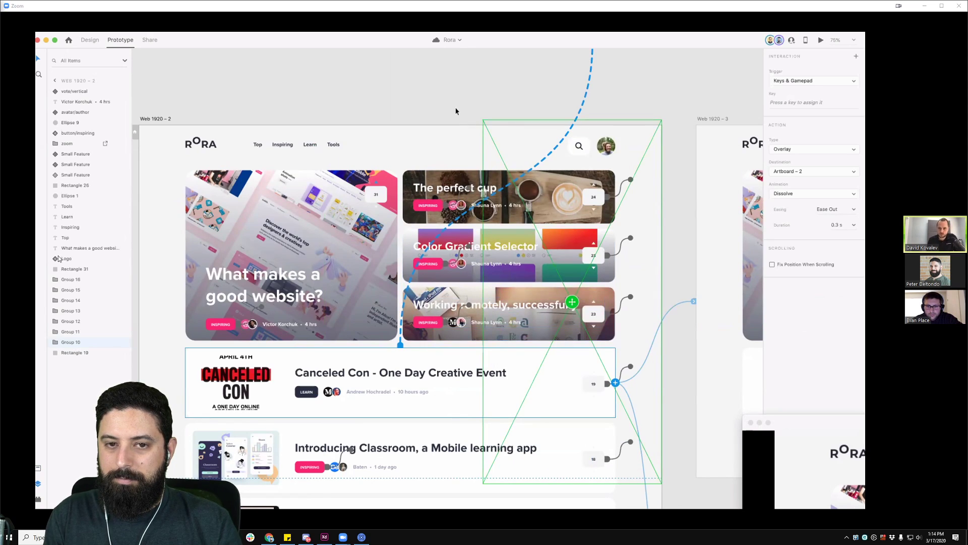
- Set the card's overlay animation to Slide Right and edit its duration
left_click(481, 104)
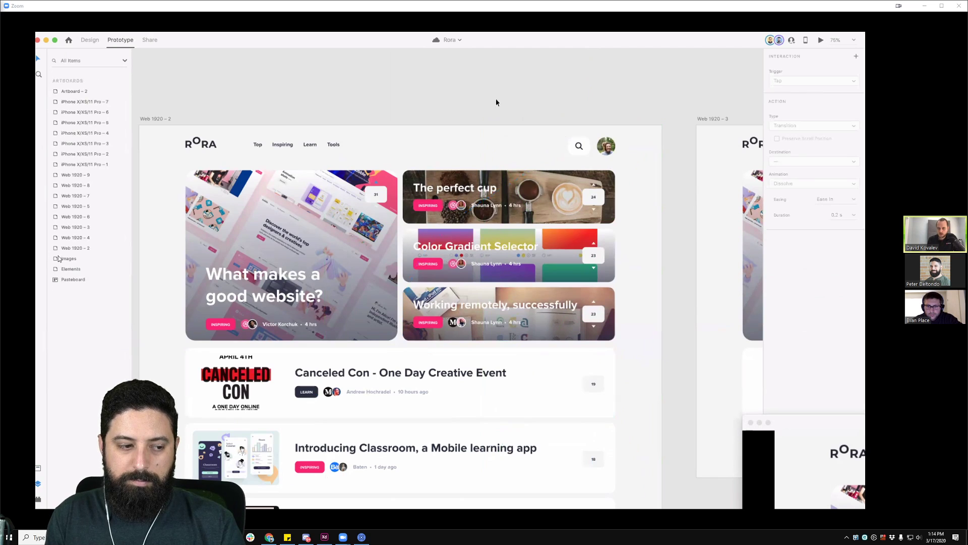
left_click(498, 383)
left_click(614, 384)
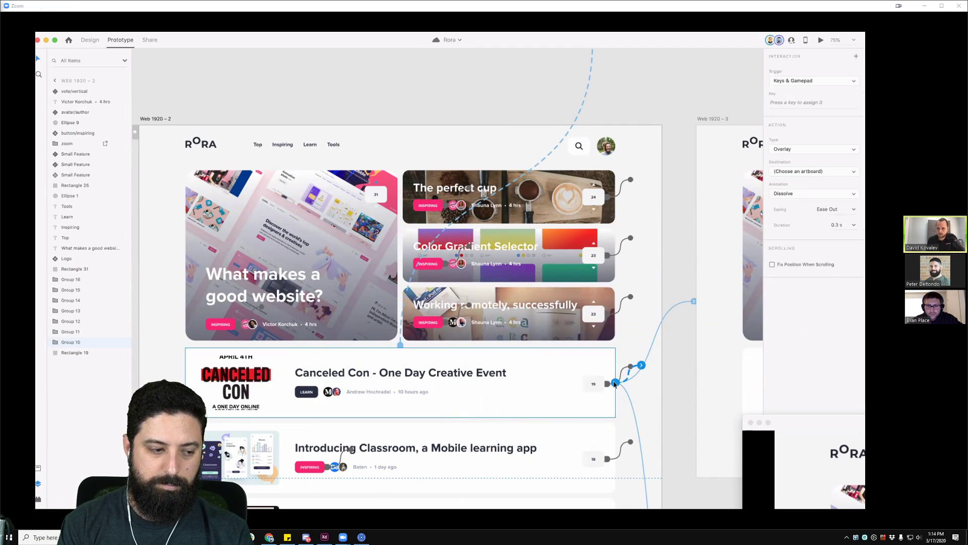
left_click(401, 347)
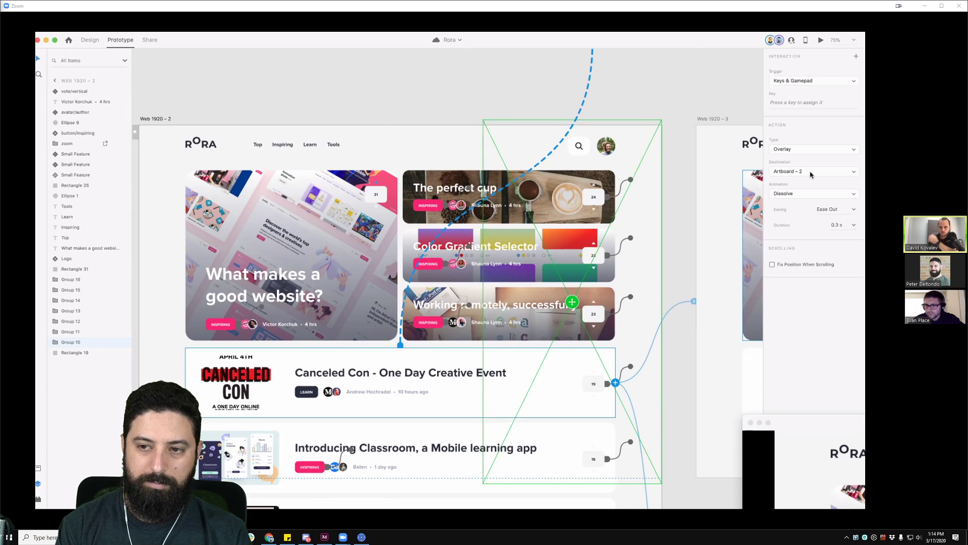
left_click(804, 194)
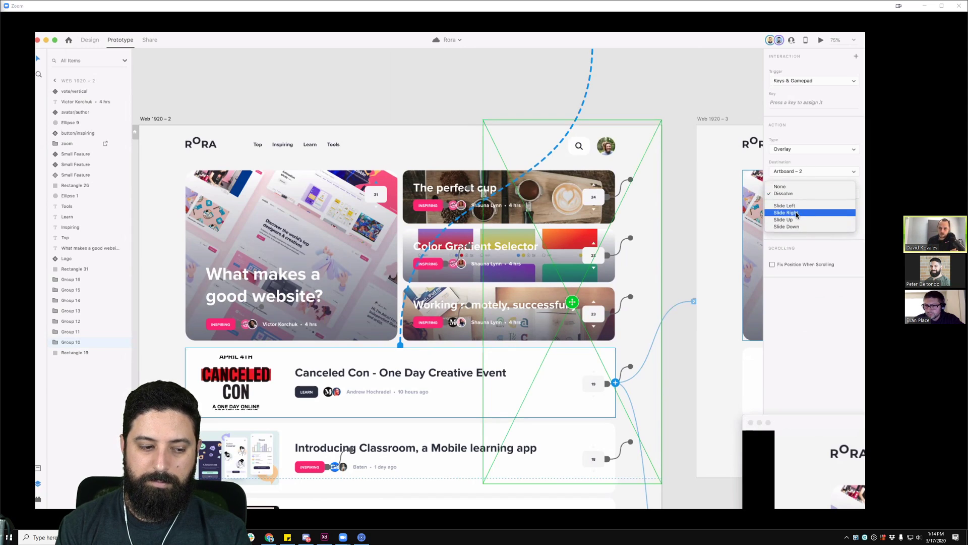
left_click(797, 213)
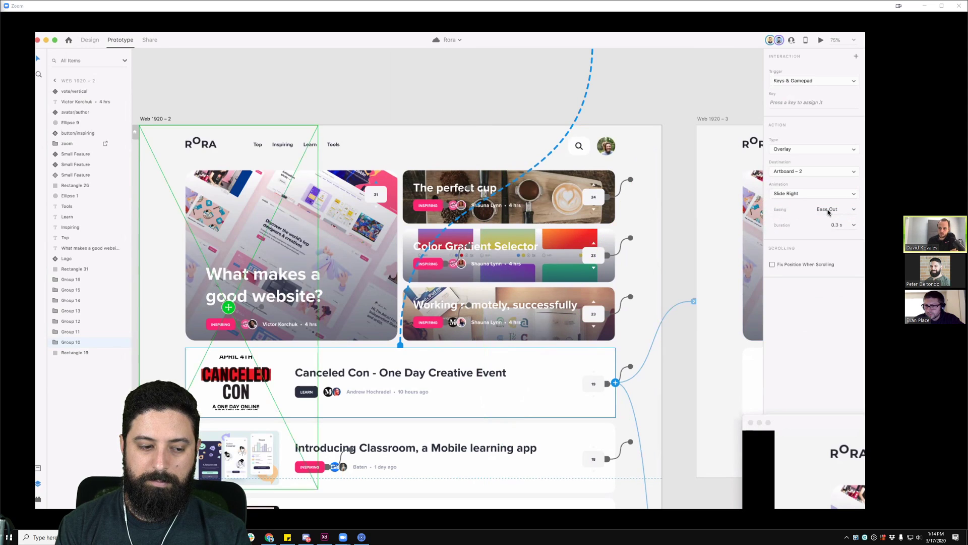
left_click(838, 225)
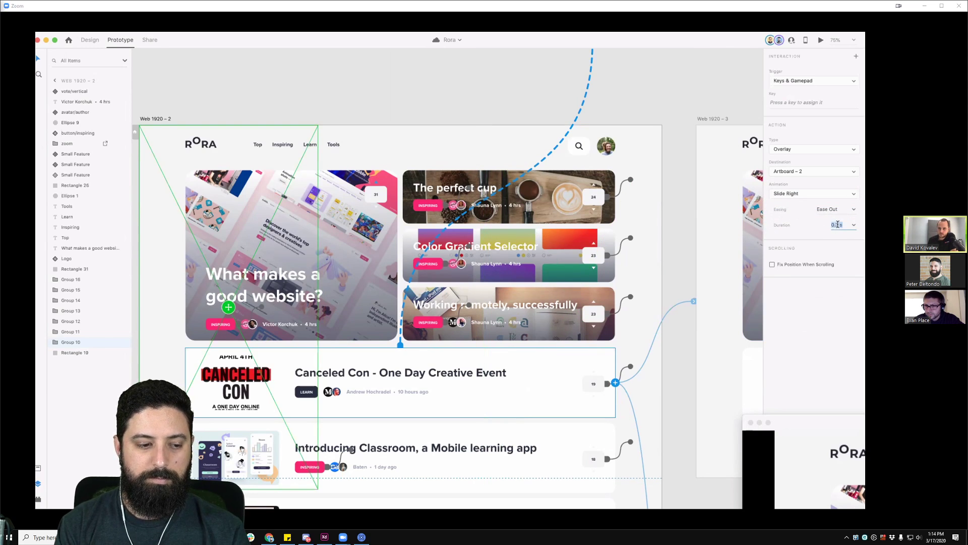
type("0.5")
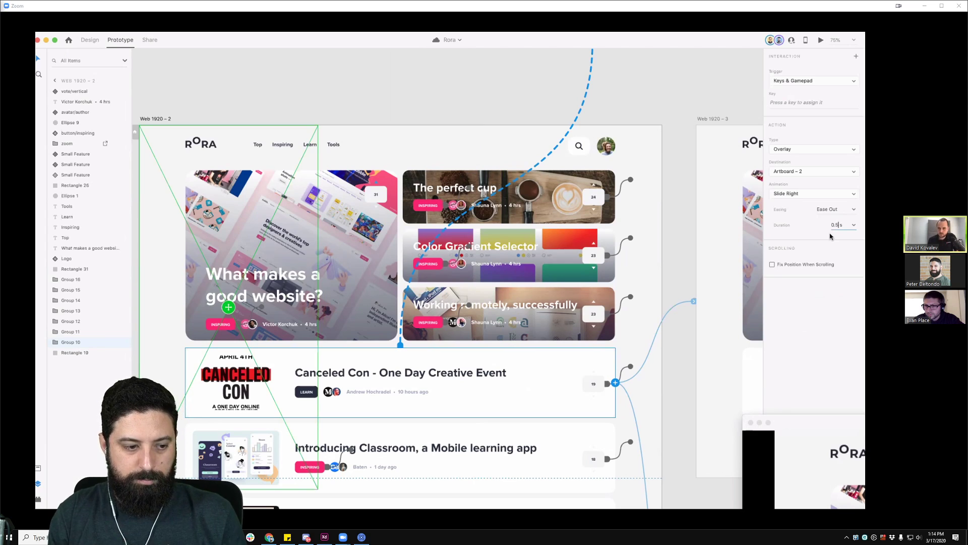
left_click(453, 70)
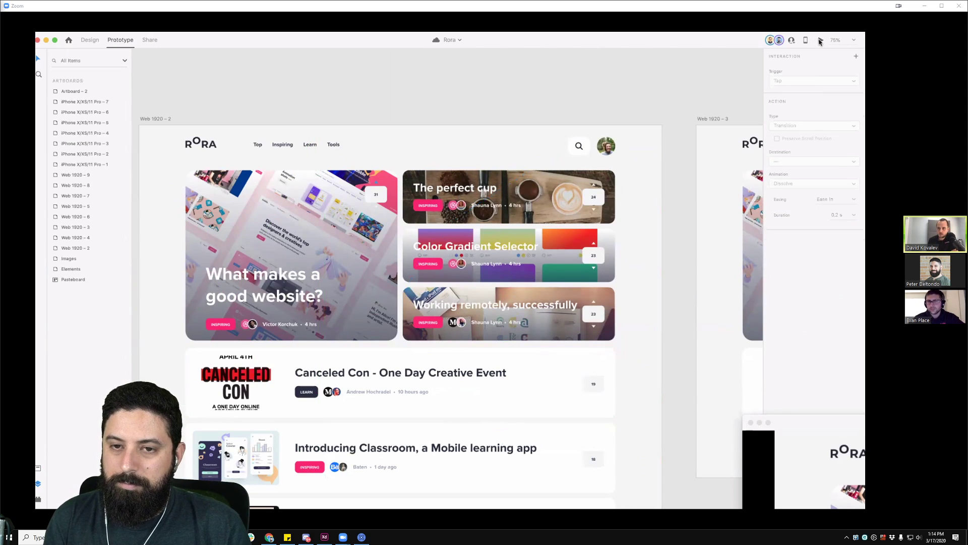
left_click(162, 119)
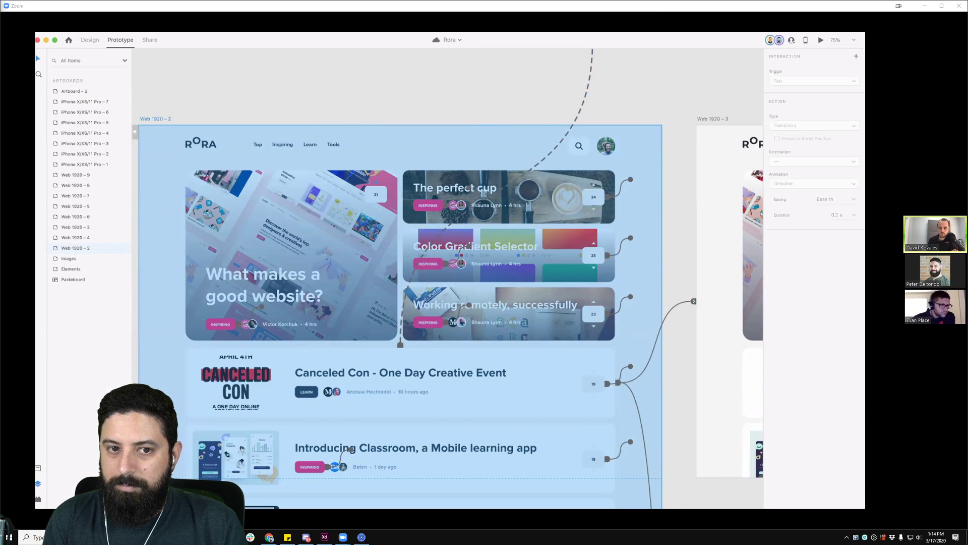
left_click(821, 40)
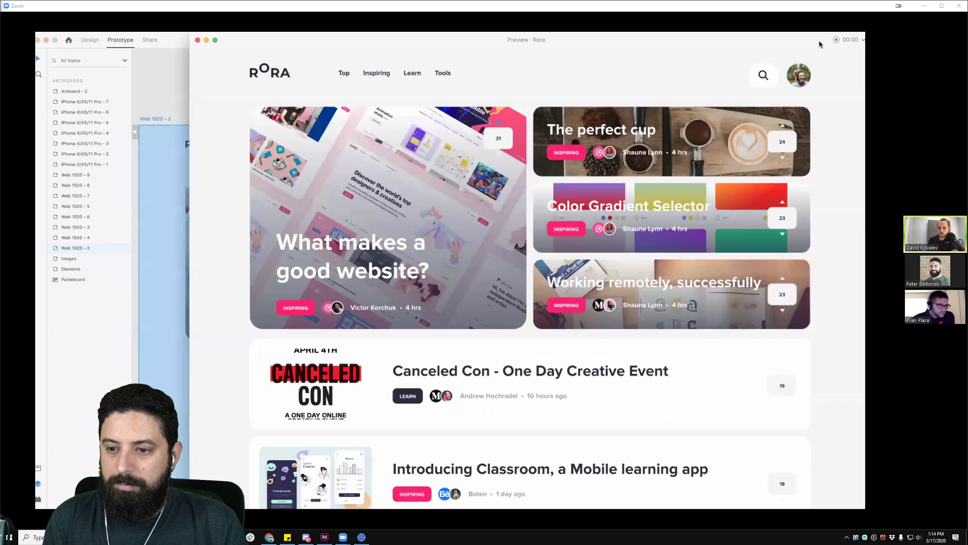
left_click(498, 397)
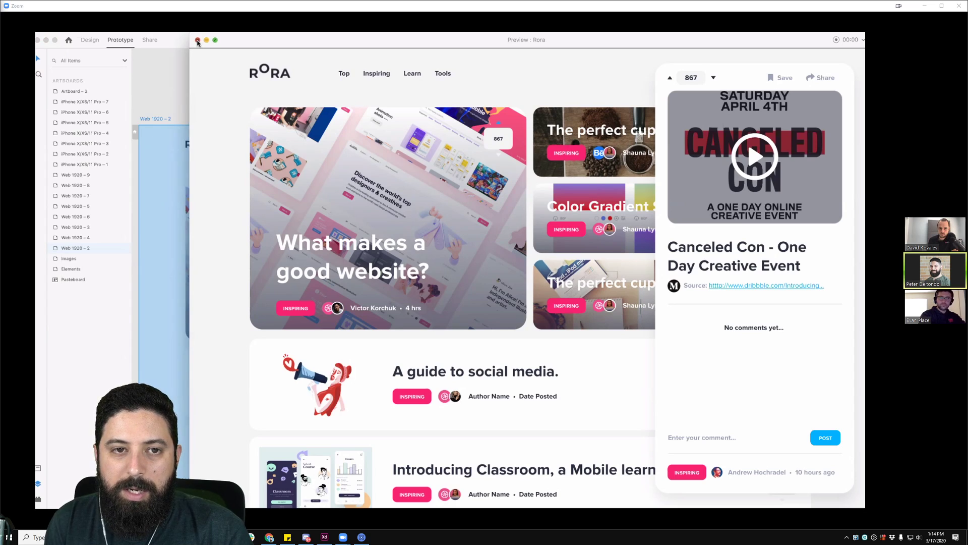
left_click(197, 40)
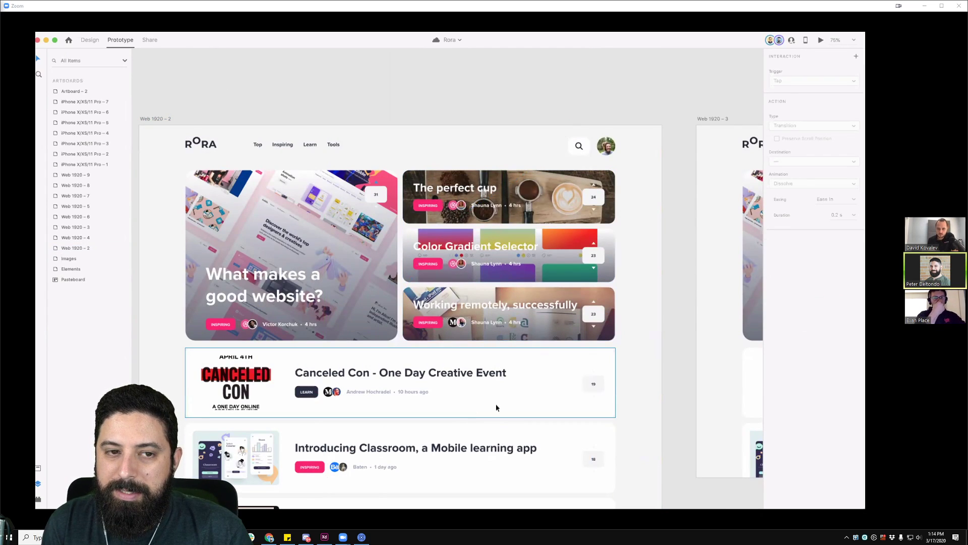
left_click(495, 407)
left_click_drag(694, 302, 670, 313)
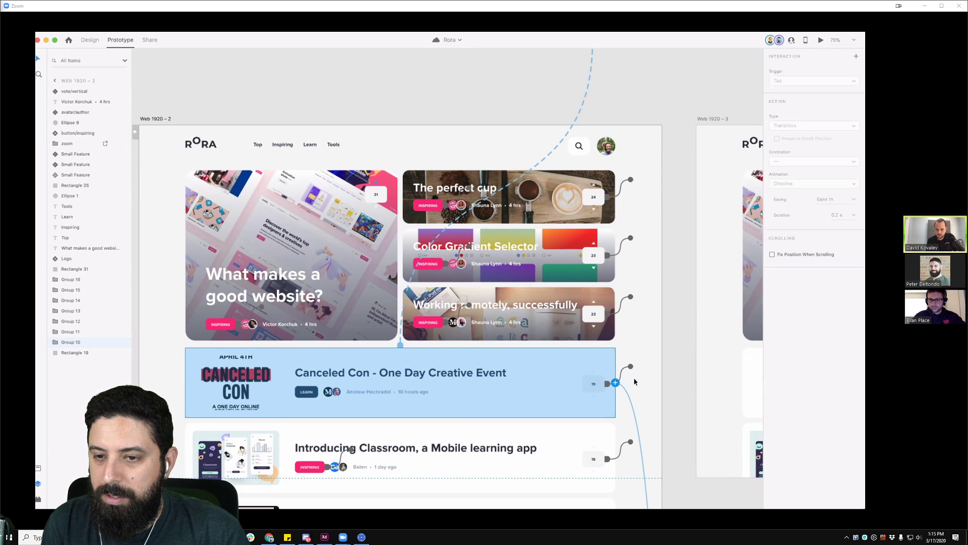
left_click(819, 39)
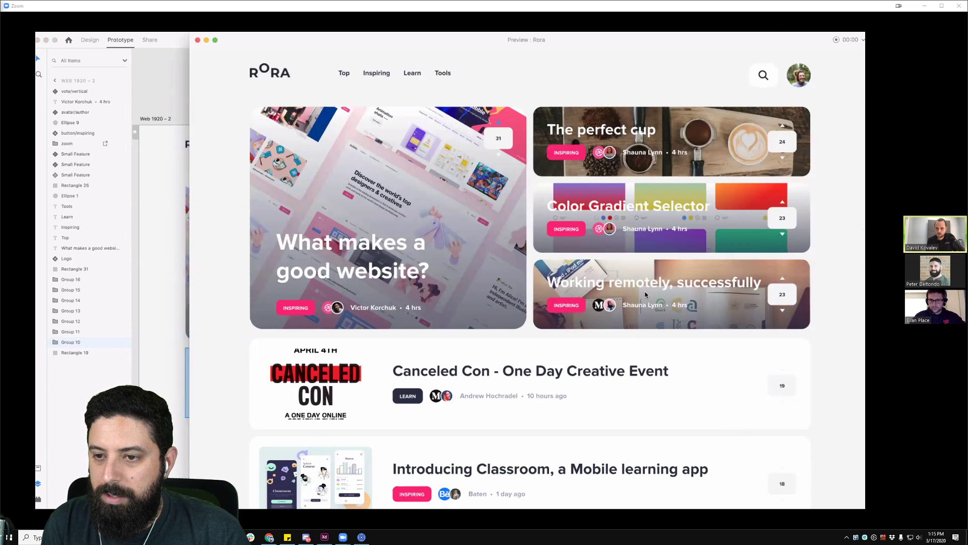
left_click(615, 402)
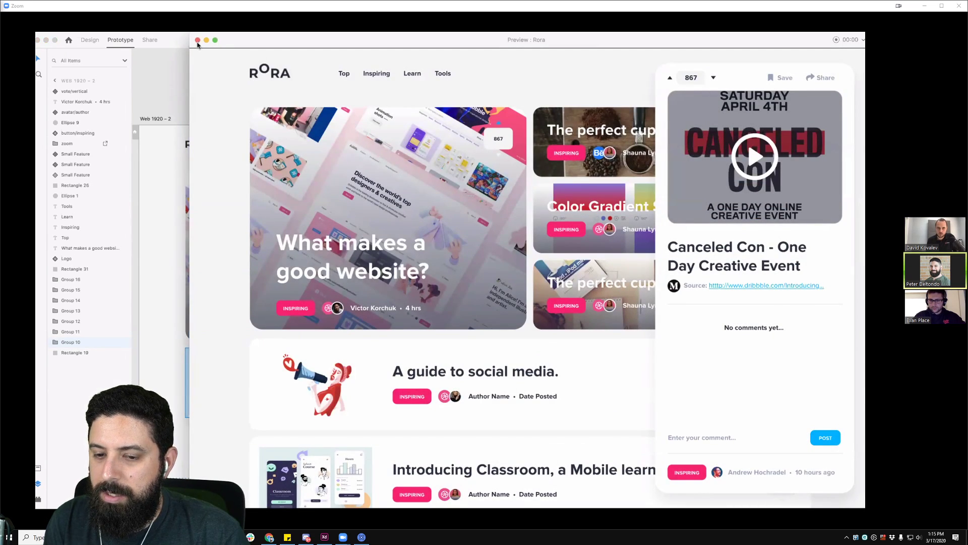
left_click(198, 40)
left_click(379, 76)
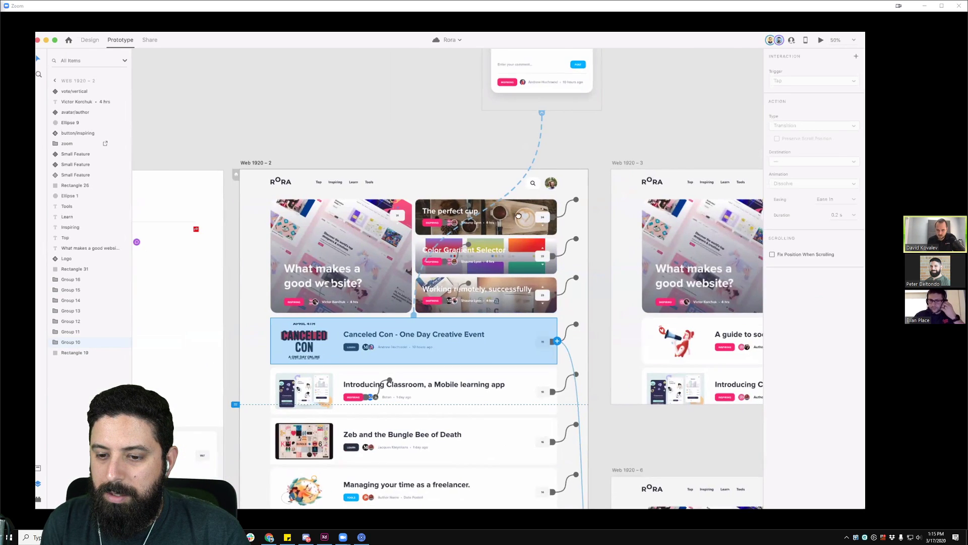
scroll(530, 231, "down", 5)
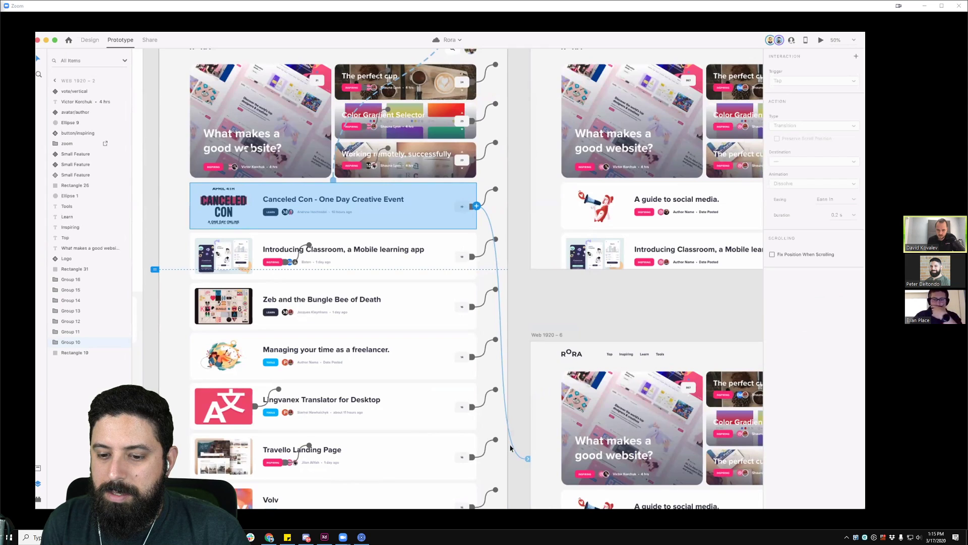
scroll(338, 247, "up", 1)
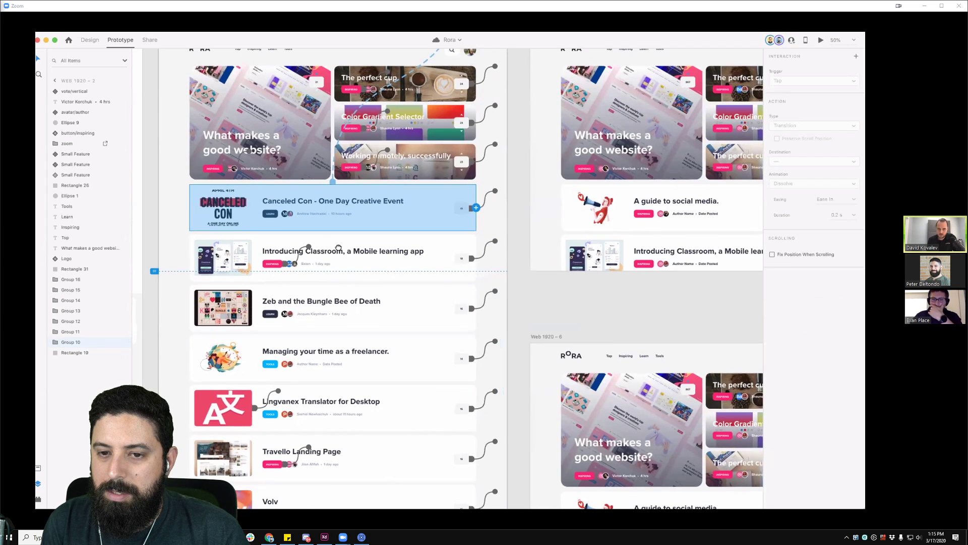
scroll(339, 248, "up", 2)
left_click(821, 40)
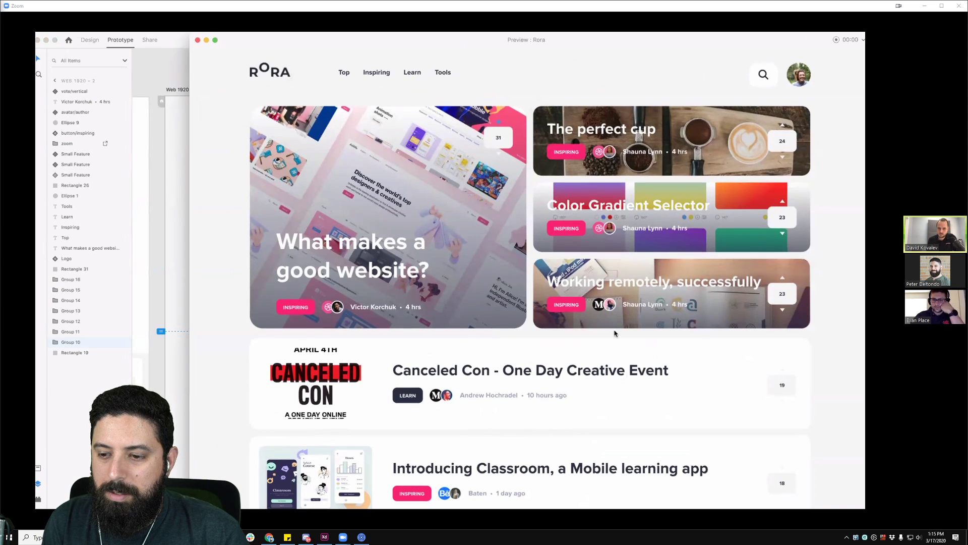
left_click(161, 63)
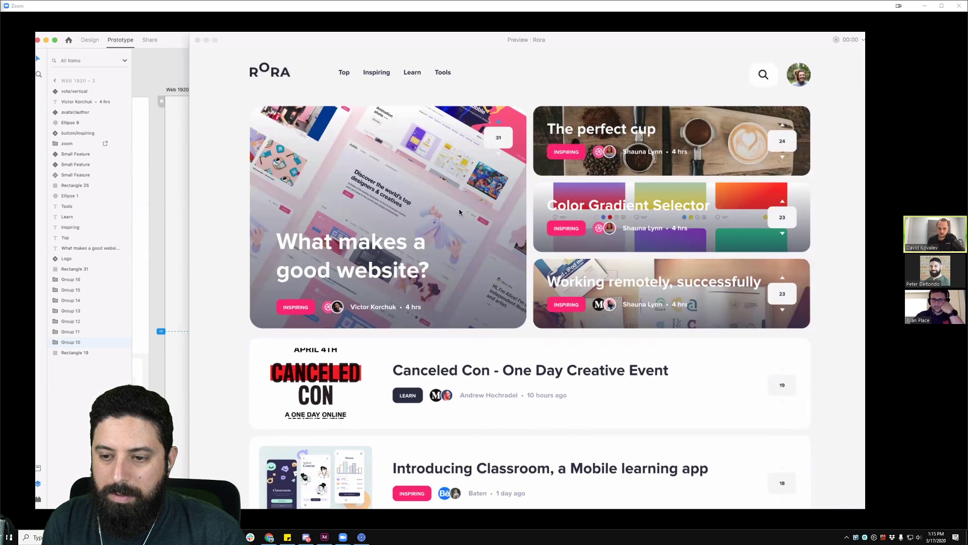
left_click(197, 41)
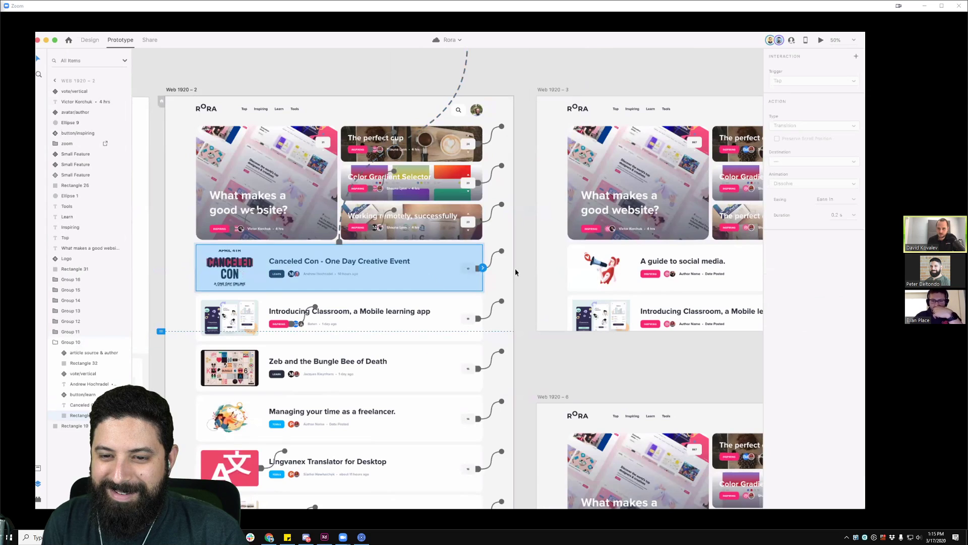
left_click(338, 244)
left_click_drag(244, 218, 480, 218)
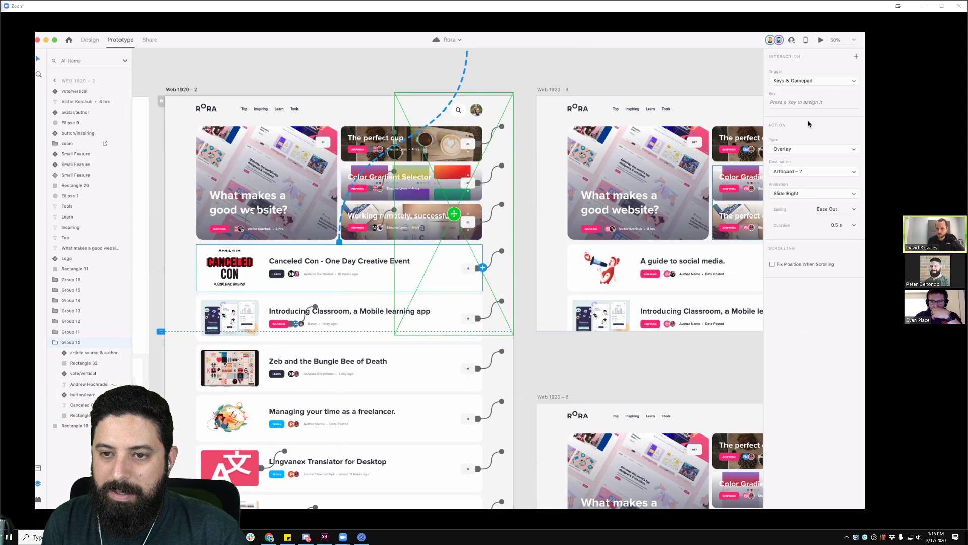
left_click(800, 82)
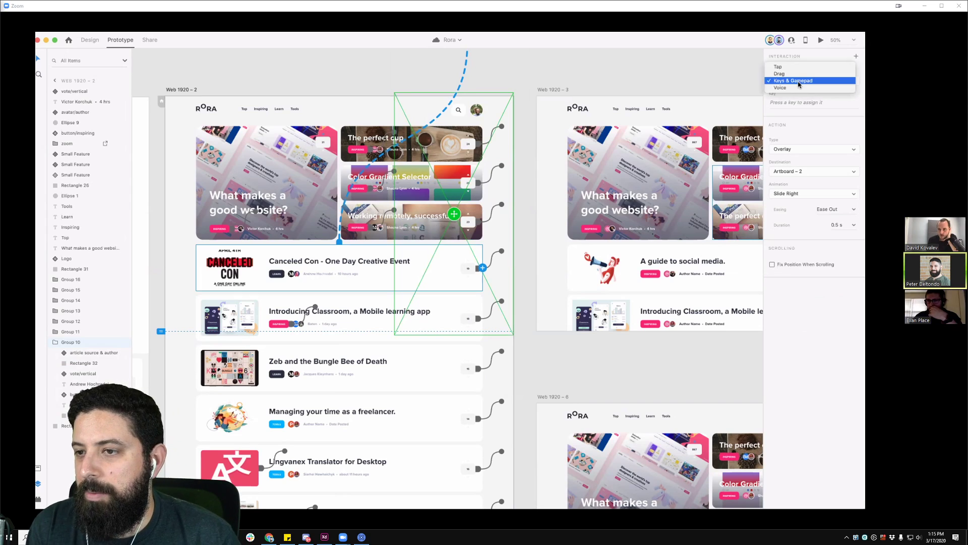
left_click(779, 67)
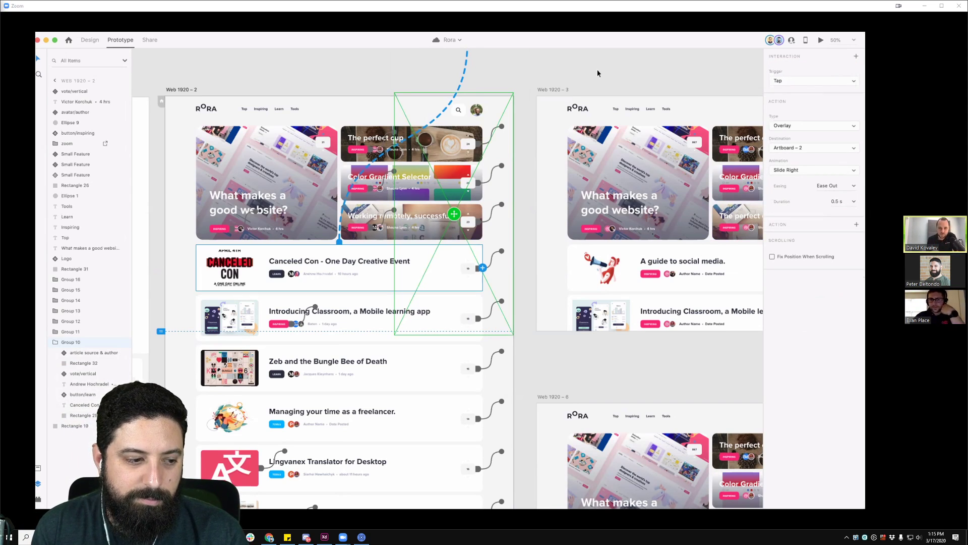
left_click(200, 87)
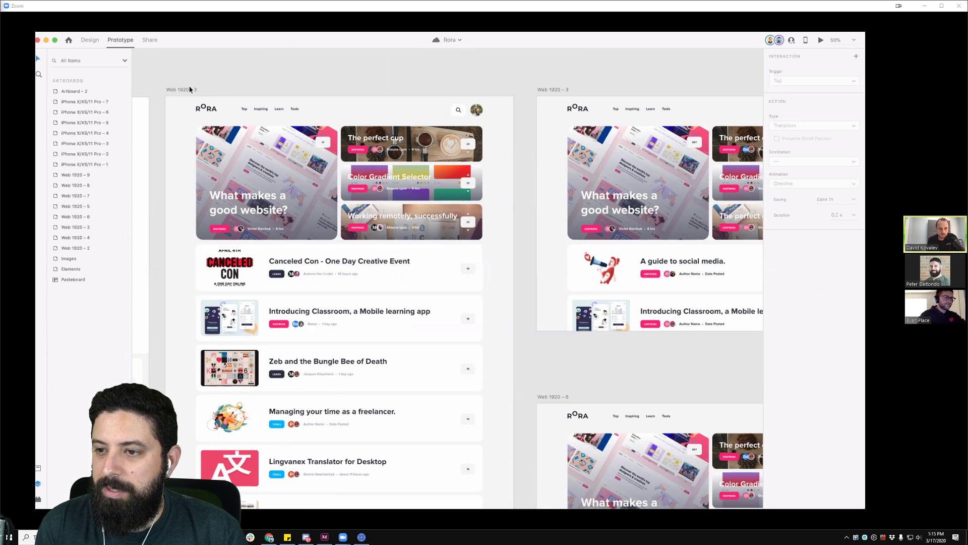
left_click(189, 87)
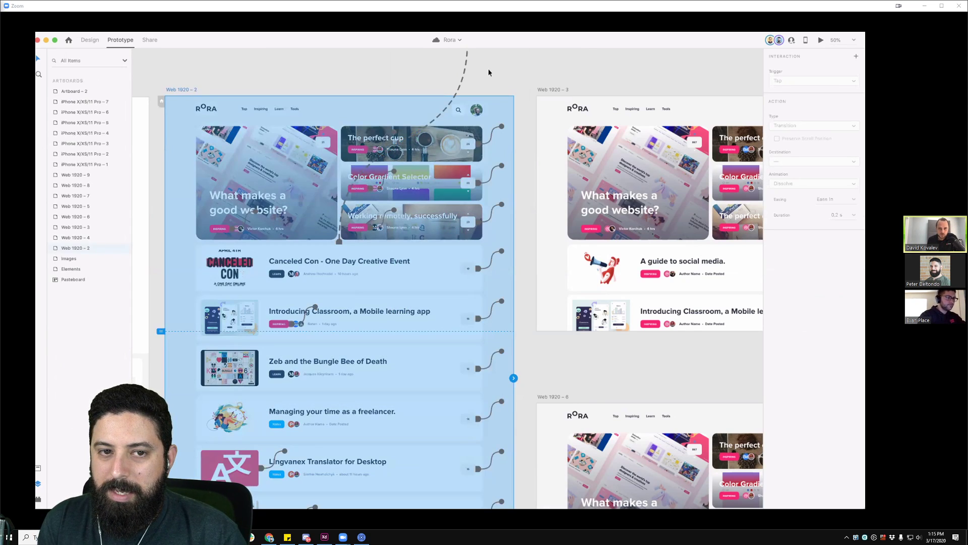
left_click(819, 41)
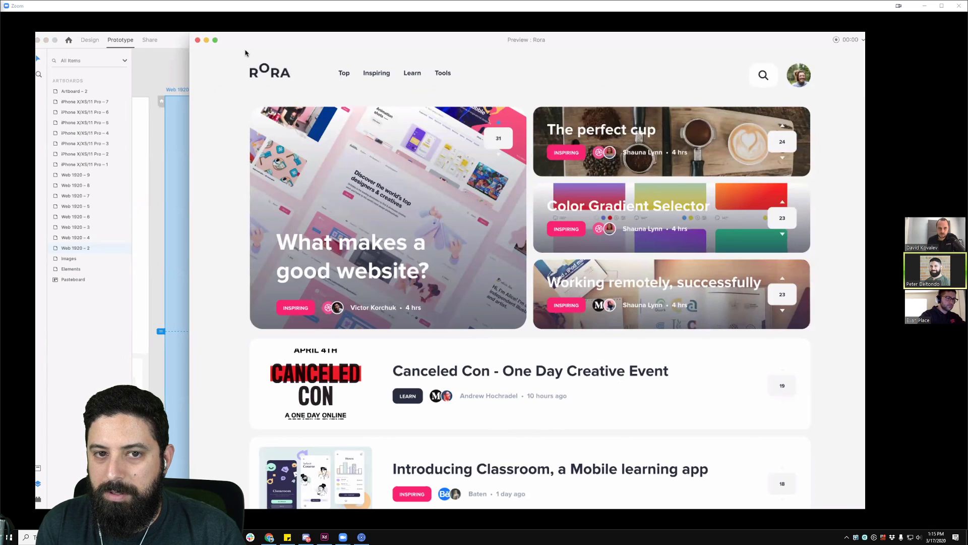
left_click(198, 40)
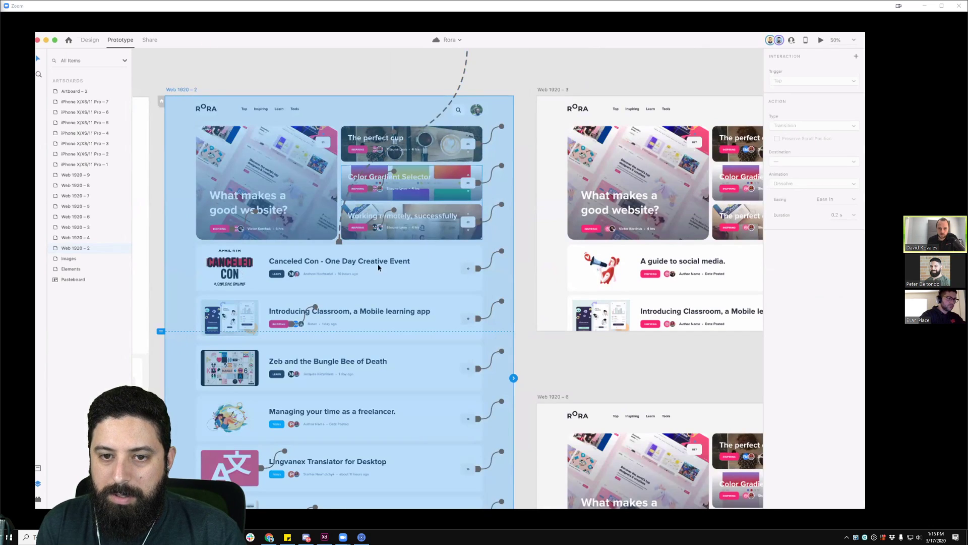
left_click(345, 251)
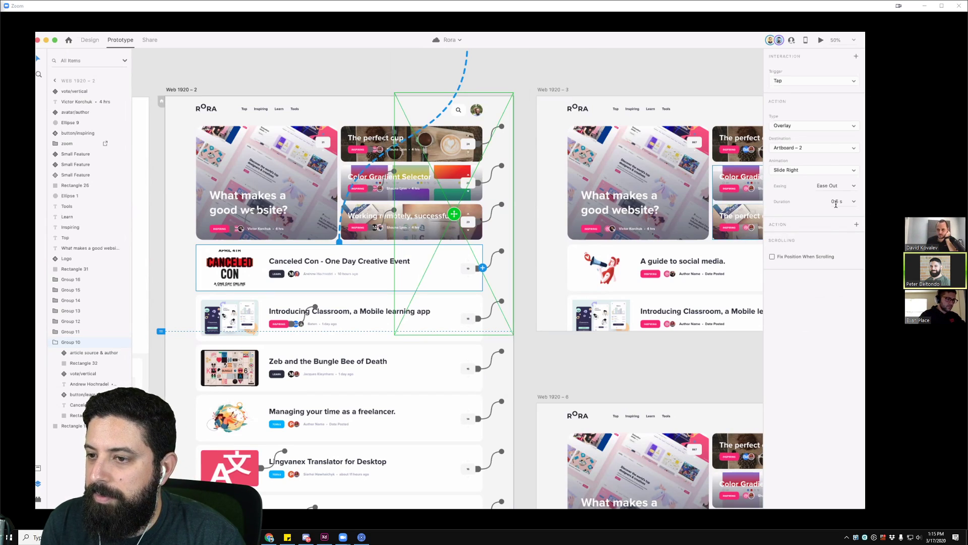
- Add a second Audio Playback action to the card's tap, keeping Slide Right
left_click(856, 225)
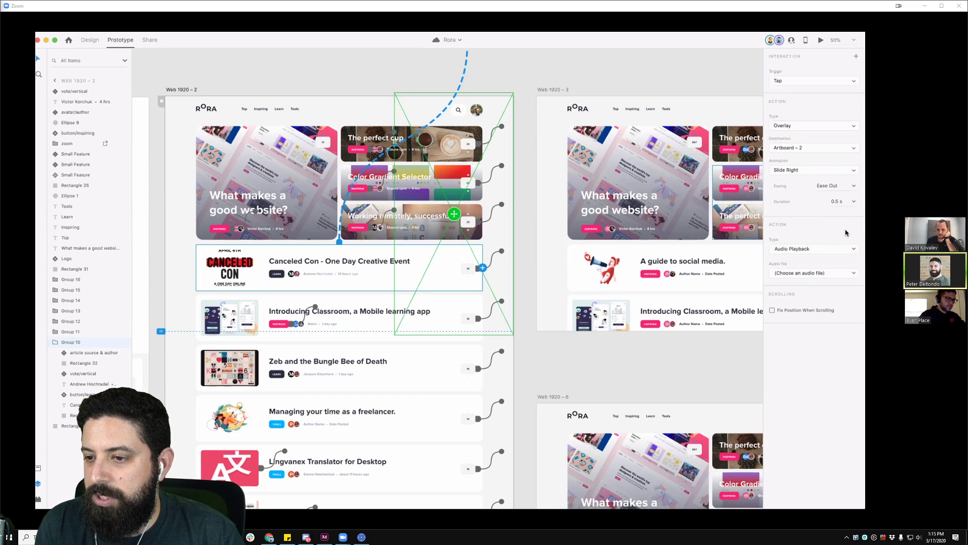
left_click(803, 249)
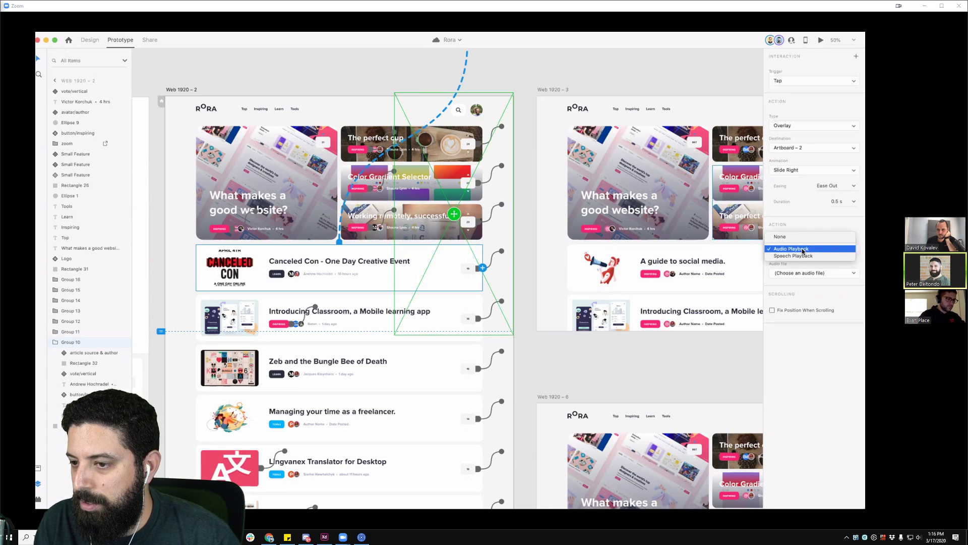
left_click(804, 249)
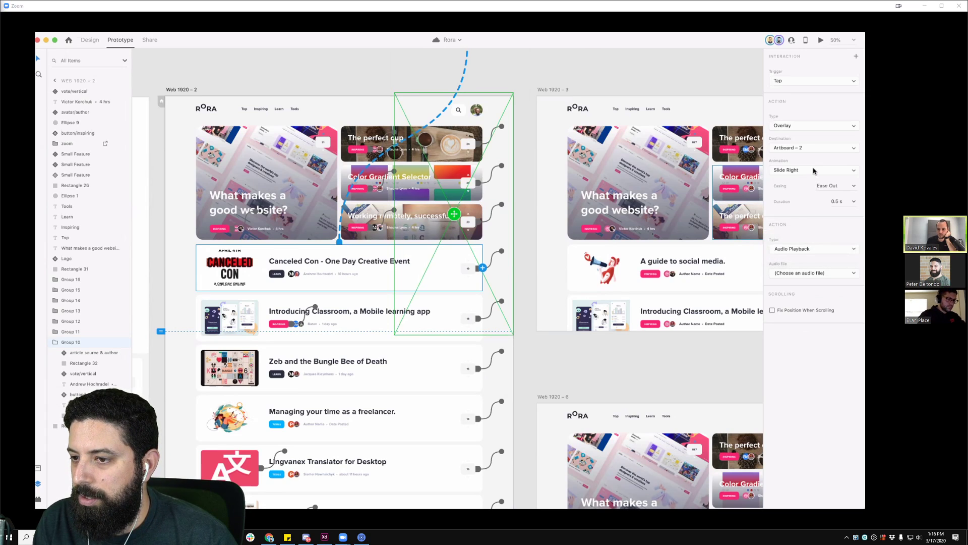
left_click(815, 171)
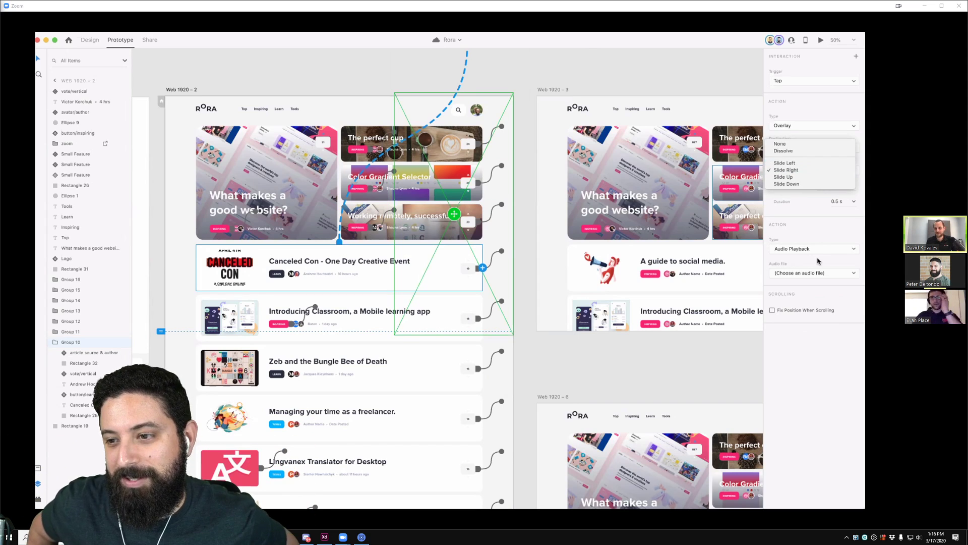
left_click(588, 69)
left_click(588, 75)
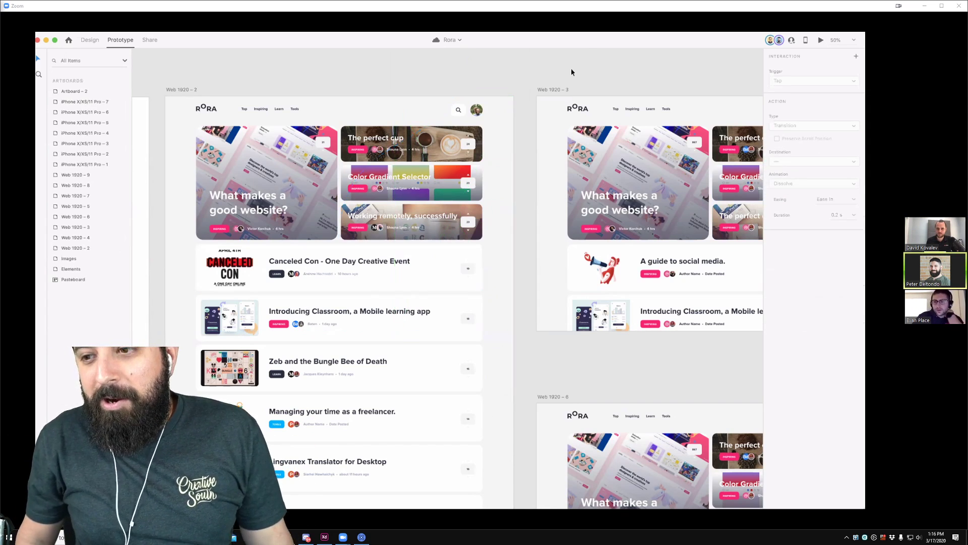
- Preview Web 1920 – 2 on desktop, close it, and reselect the Canceled Con card
left_click(198, 89)
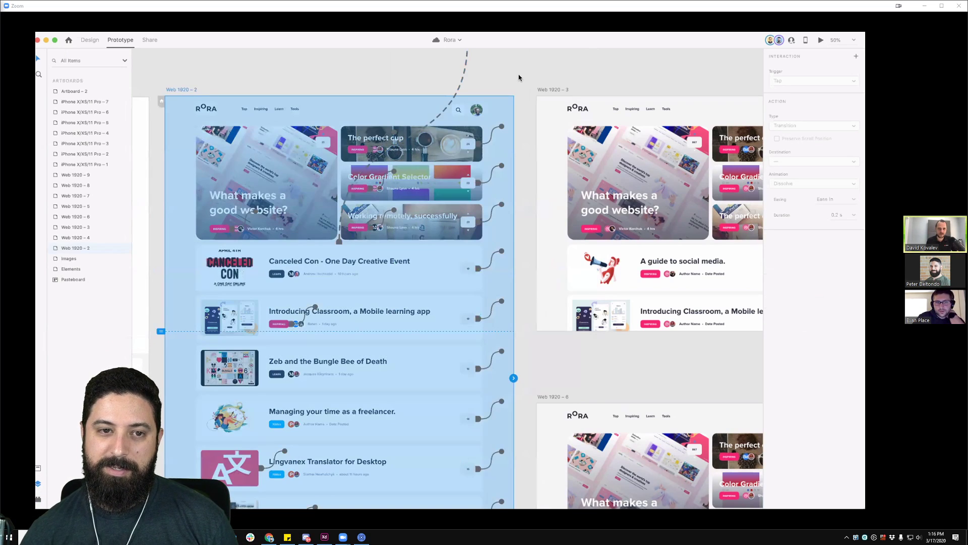
left_click(820, 40)
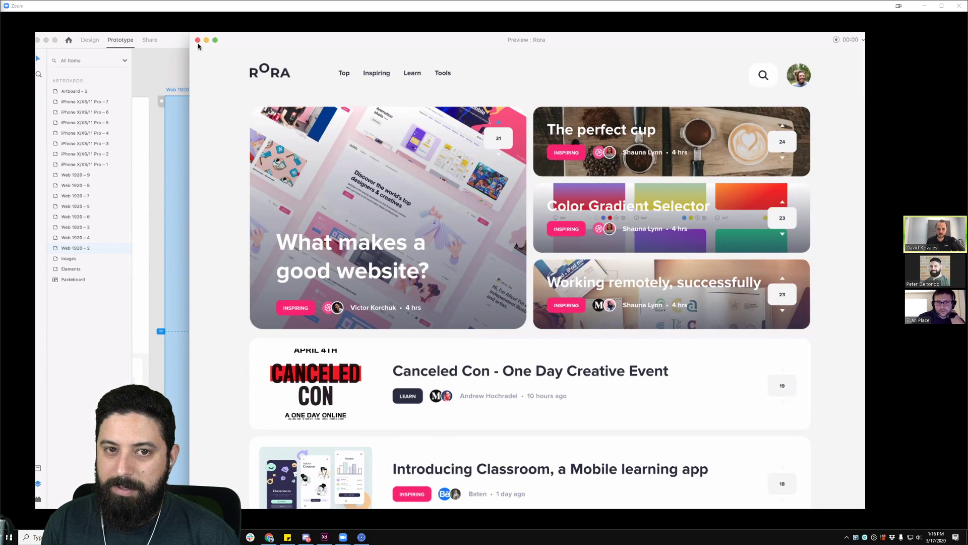
left_click(198, 39)
left_click(189, 90)
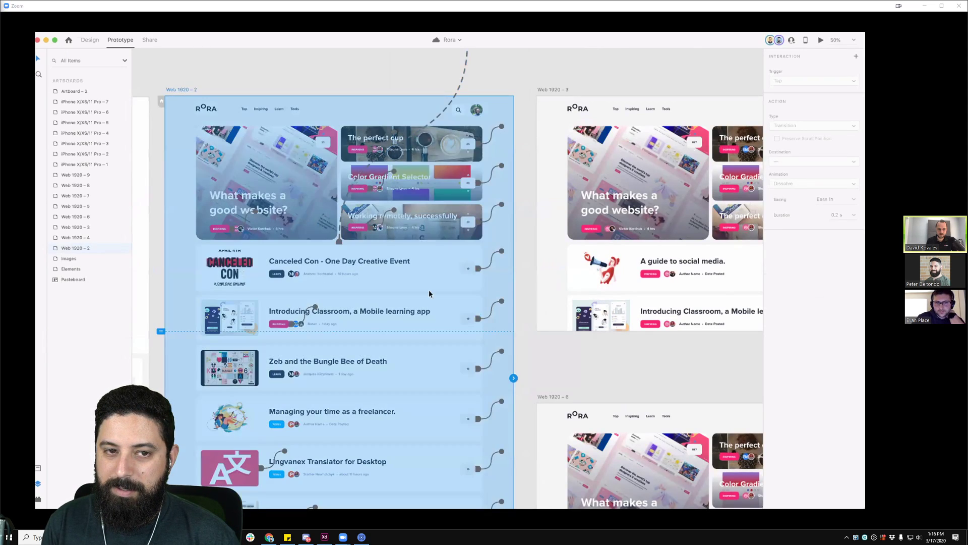
left_click(451, 283)
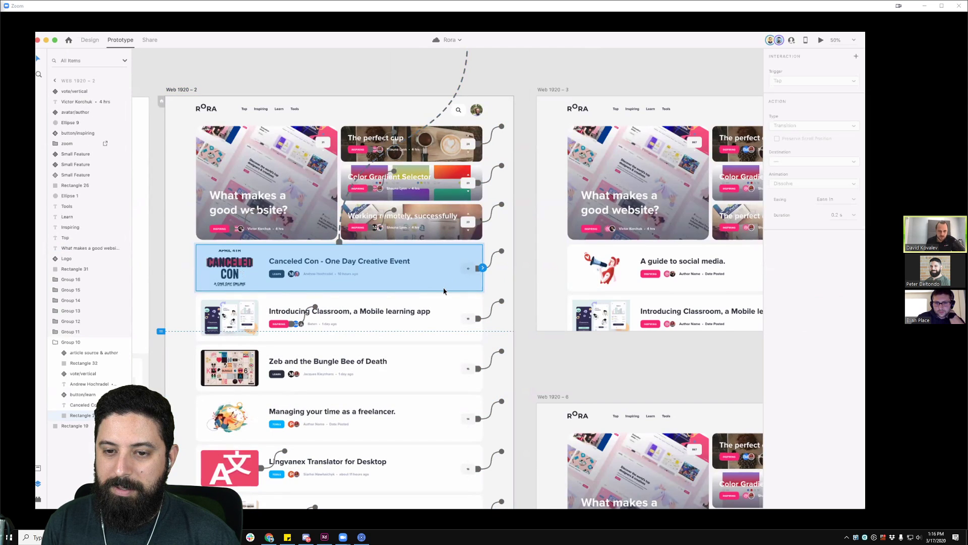
- Re-drag the Canceled Con card's wire to reset it to one Overlay action, then open Destination
left_click(478, 268)
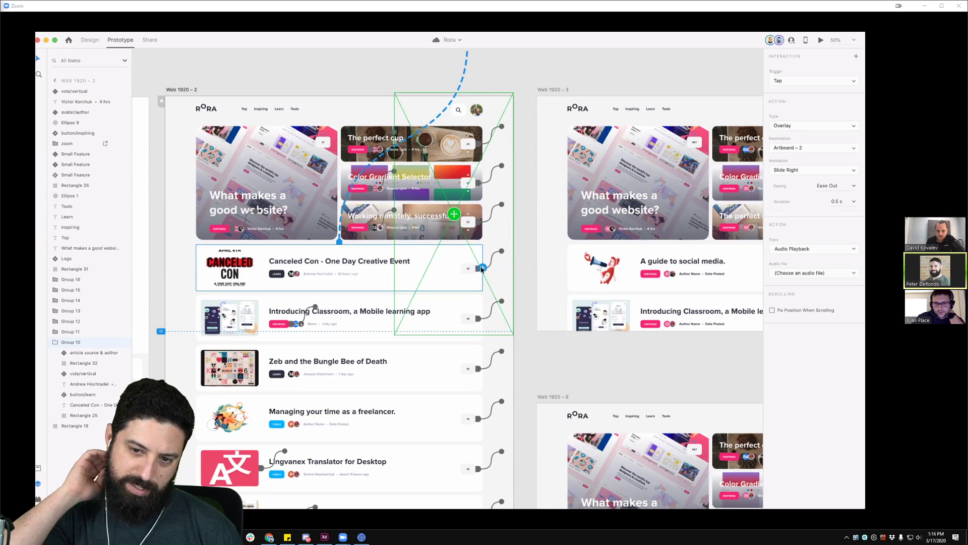
left_click_drag(481, 269, 479, 67)
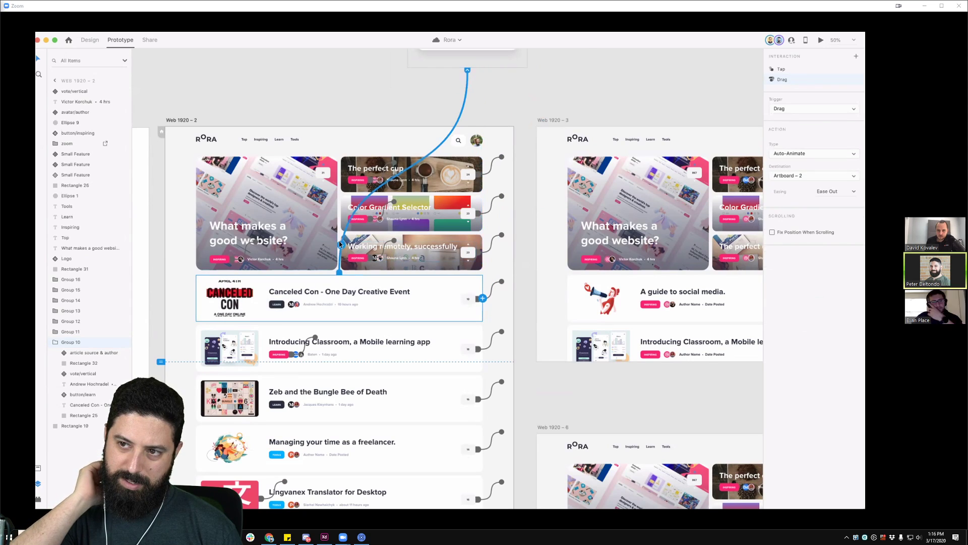
left_click_drag(340, 272, 410, 307)
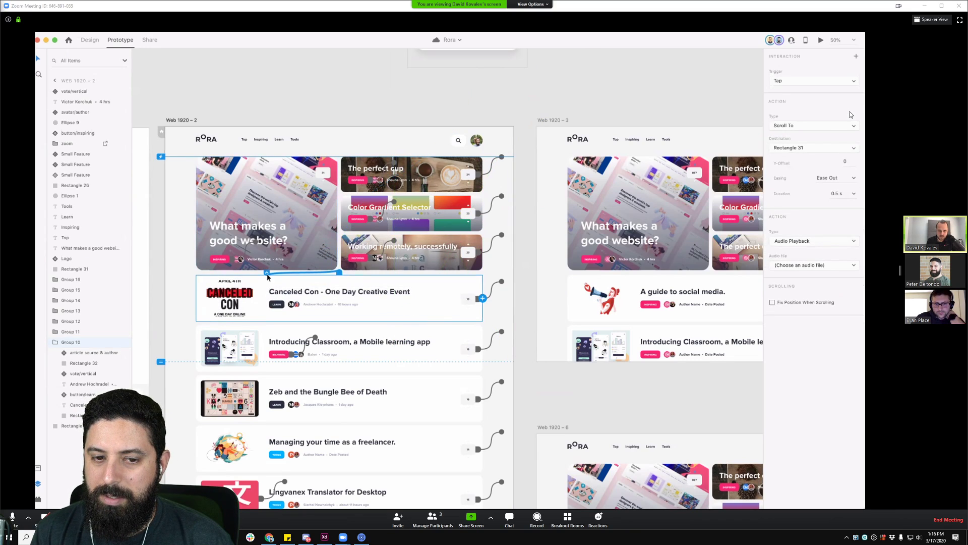
left_click_drag(312, 288, 312, 288)
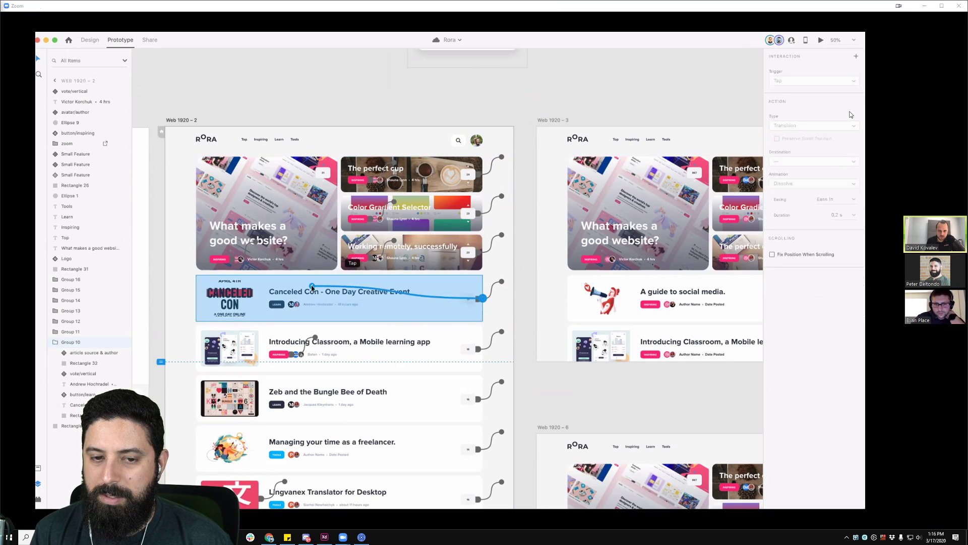
left_click_drag(490, 290, 482, 298)
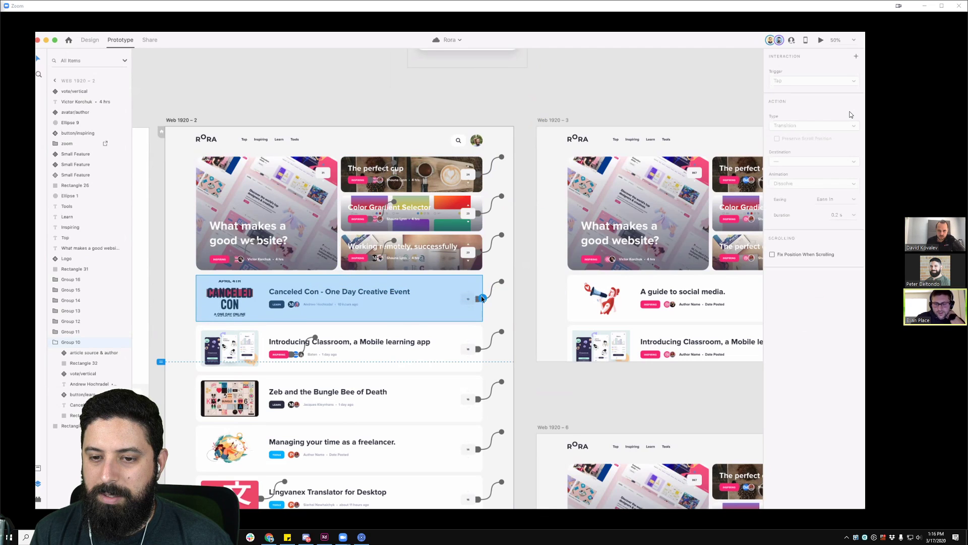
left_click_drag(508, 251, 483, 298)
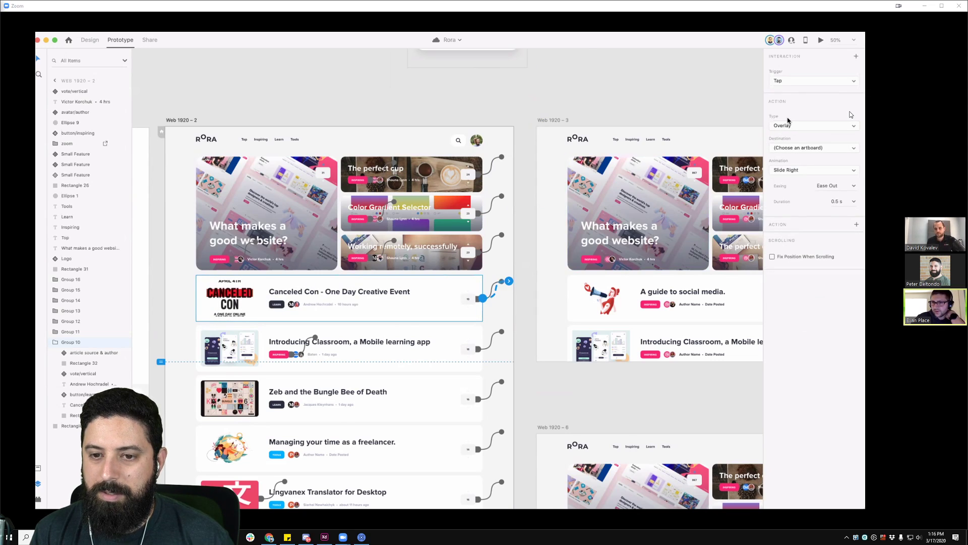
left_click(807, 147)
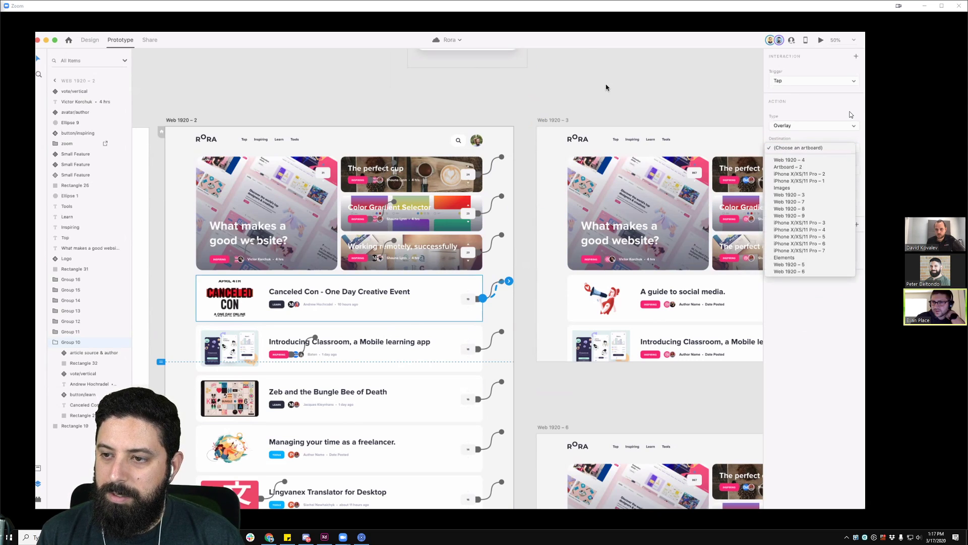
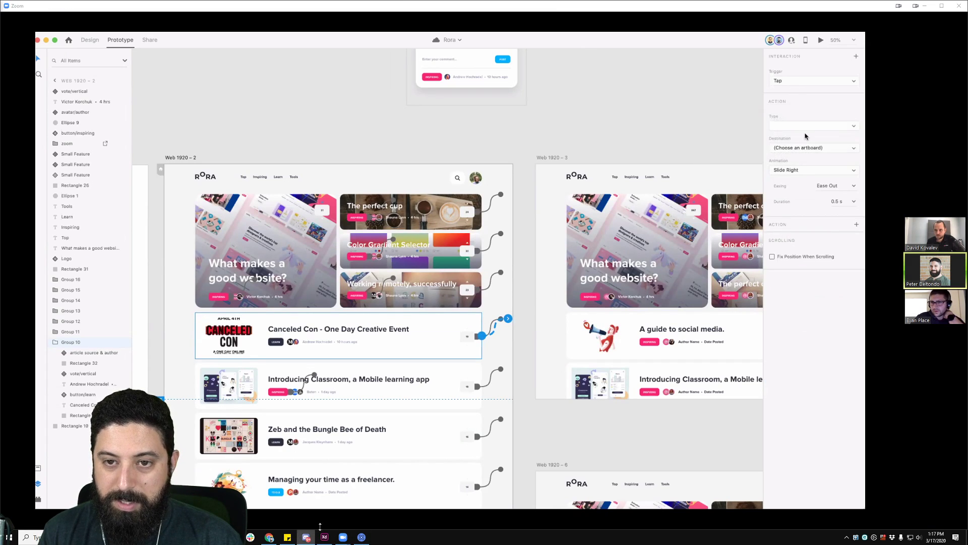
- Close Discord, keep Slide Right for the drawer overlay, and start the desktop preview
left_click(306, 537)
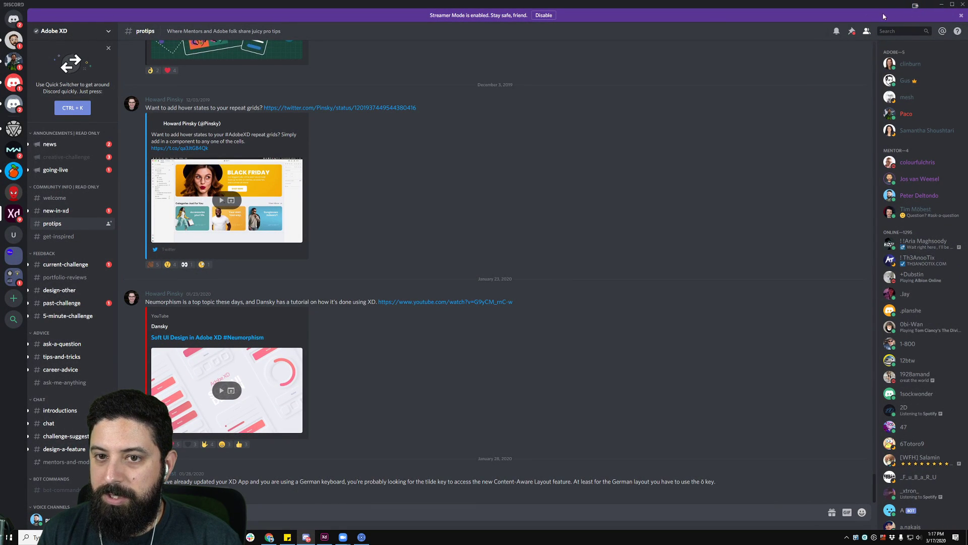
left_click(962, 4)
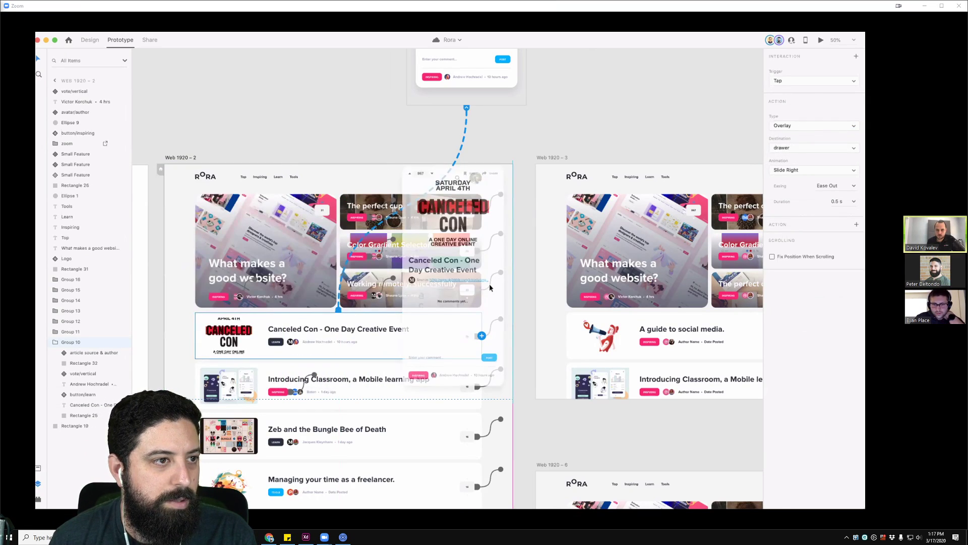
left_click(807, 174)
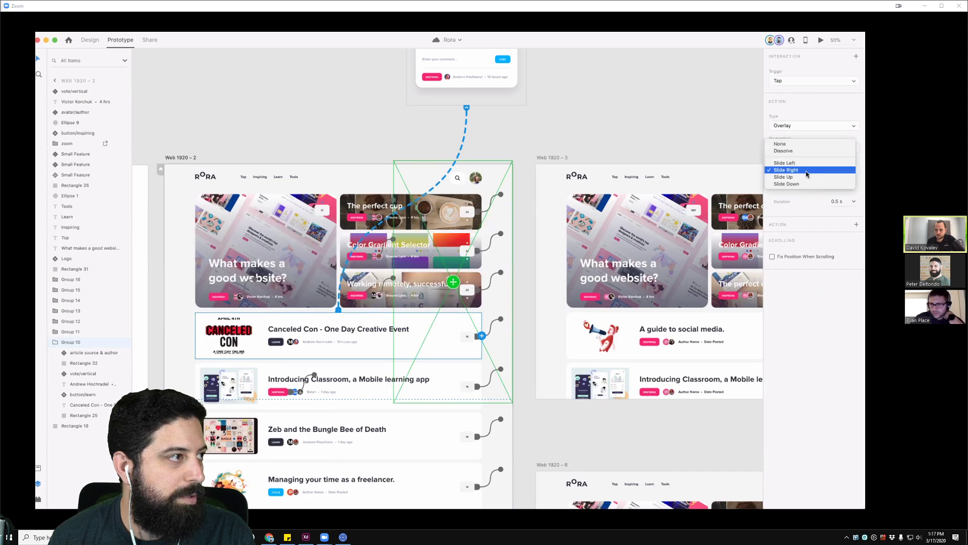
left_click(809, 203)
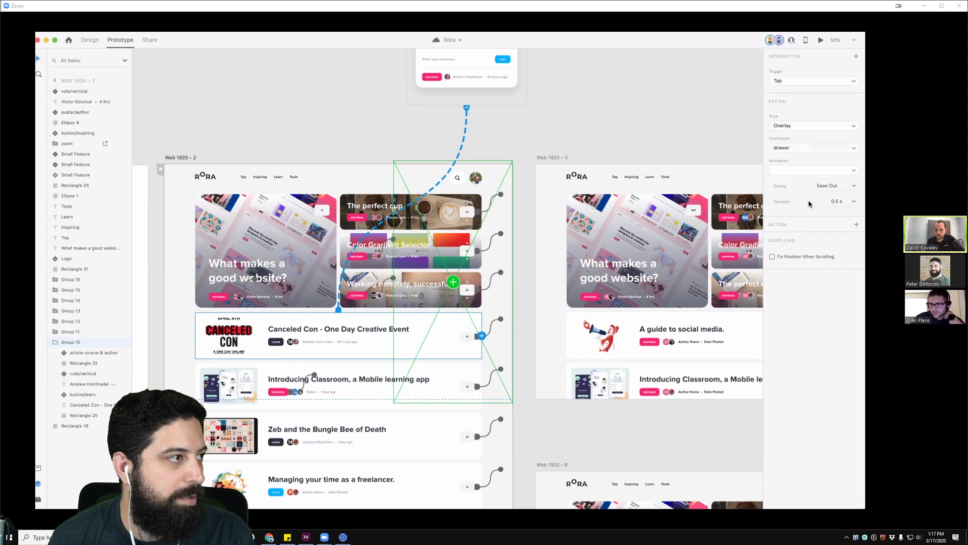
left_click(820, 40)
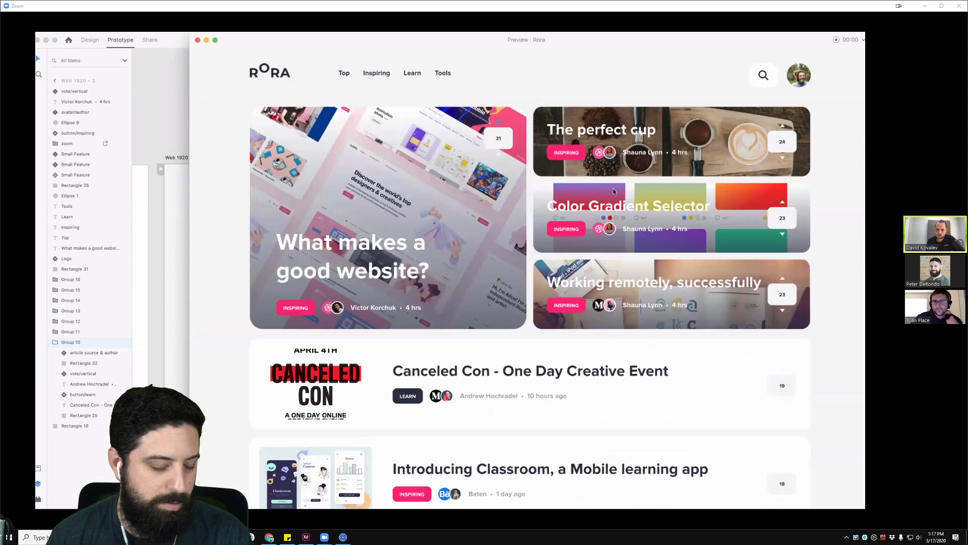
- Try the drawer once, then relaunch the preview from the Web 1920 – 2 artboard
left_click(585, 373)
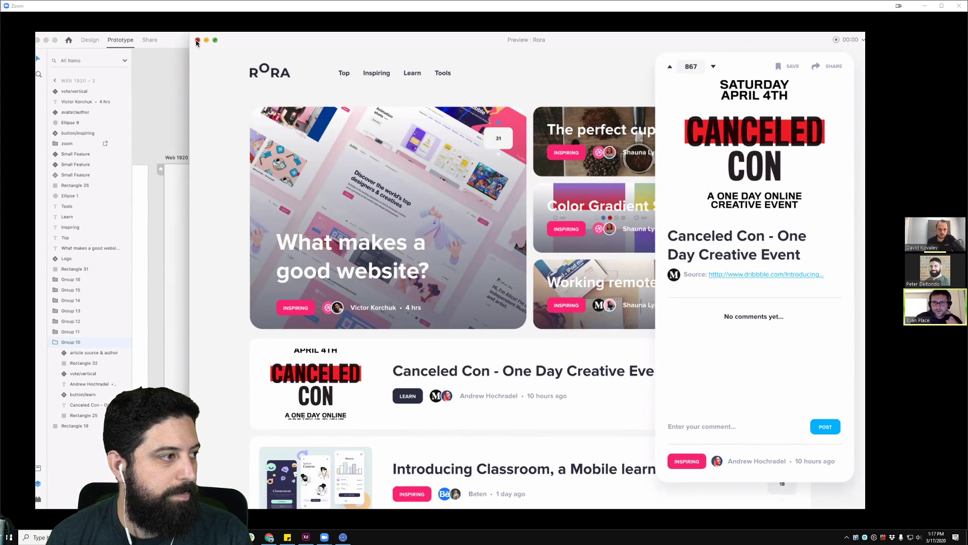
left_click(198, 41)
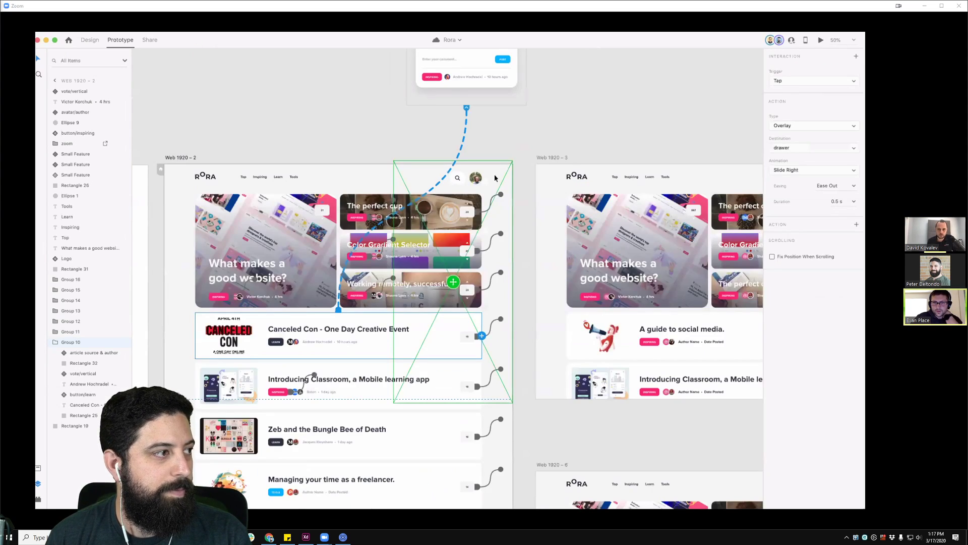
left_click(828, 168)
left_click(787, 162)
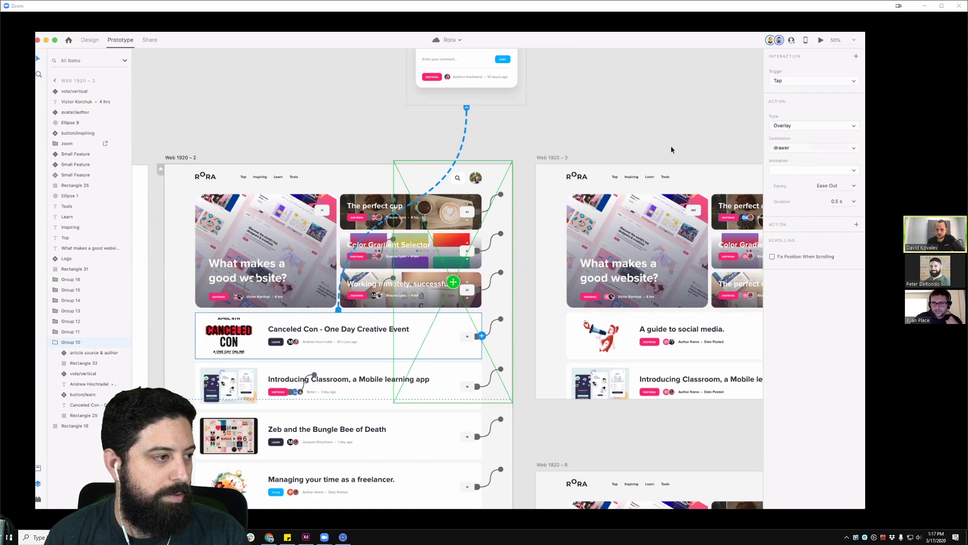
left_click(591, 124)
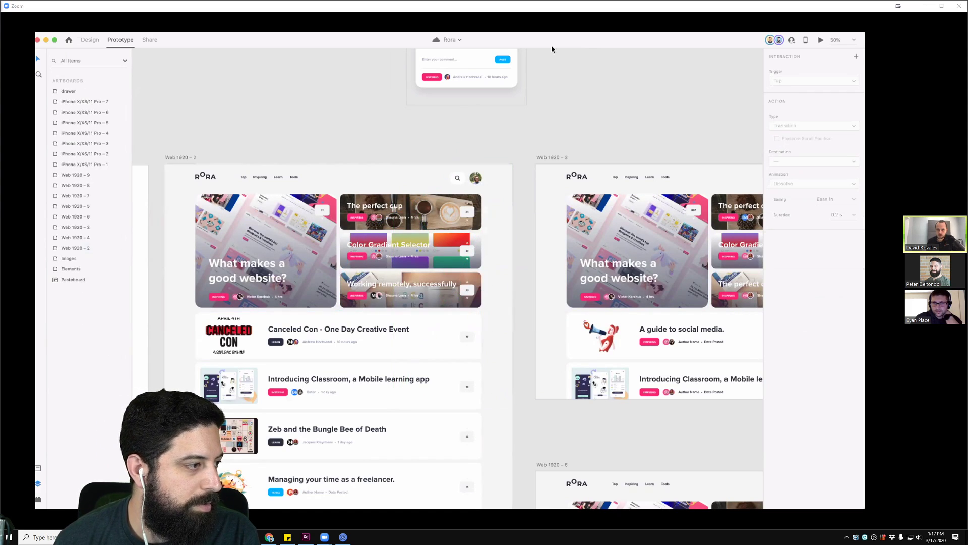
left_click(821, 41)
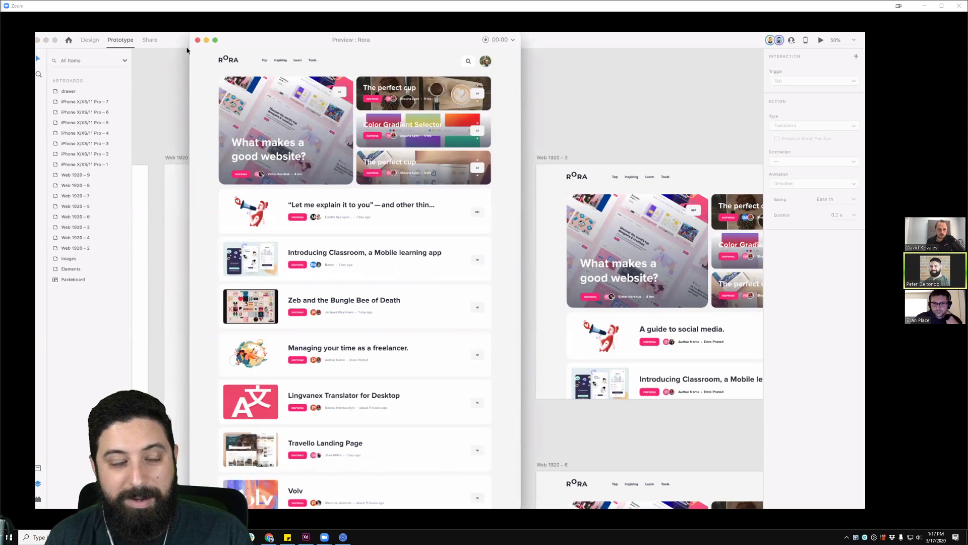
left_click(197, 40)
left_click(184, 158)
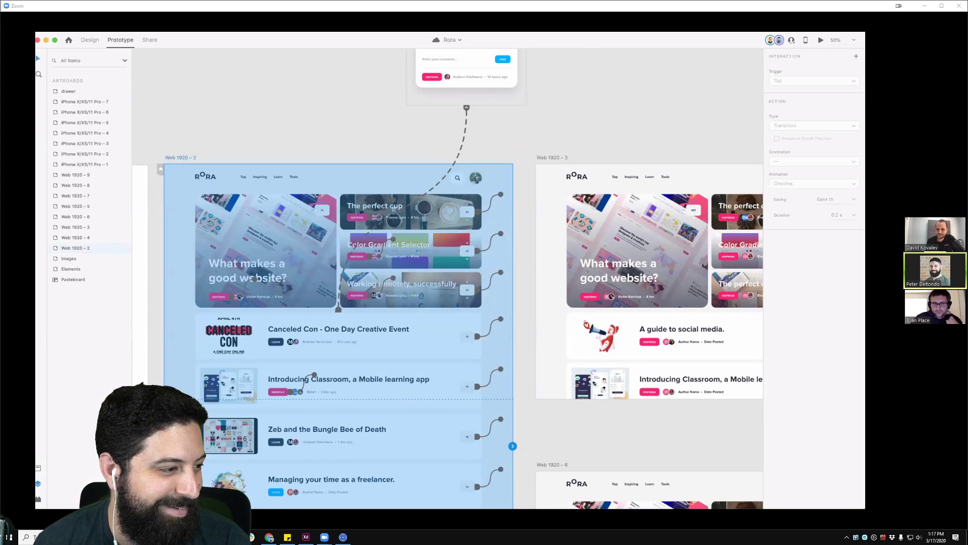
left_click(821, 42)
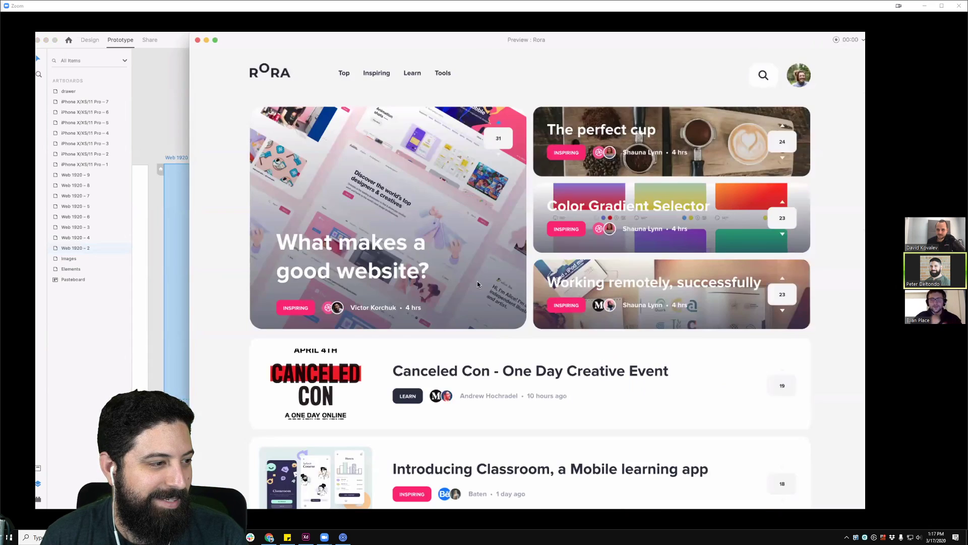
- Open and dismiss the Canceled Con drawer repeatedly to check the slide-in overlay
left_click(495, 380)
left_click(494, 379)
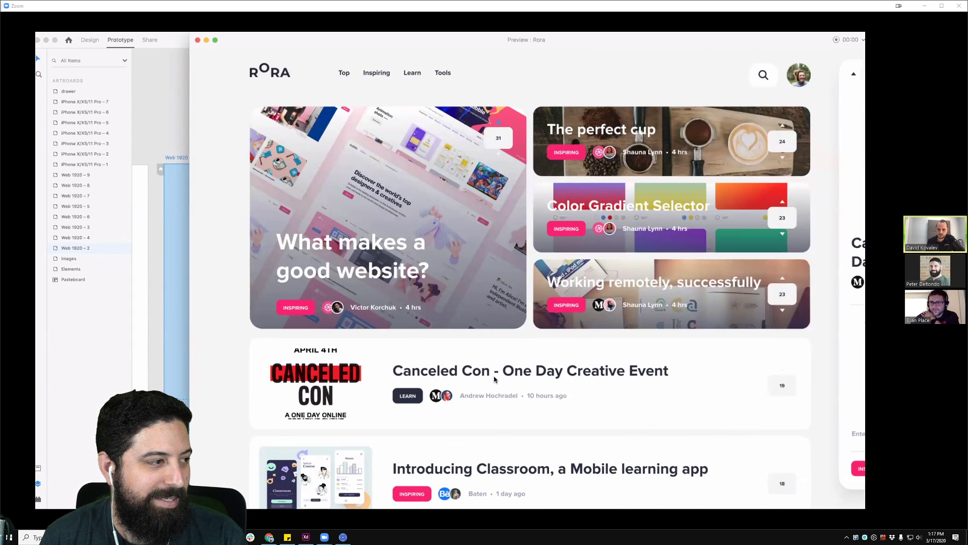
left_click(494, 377)
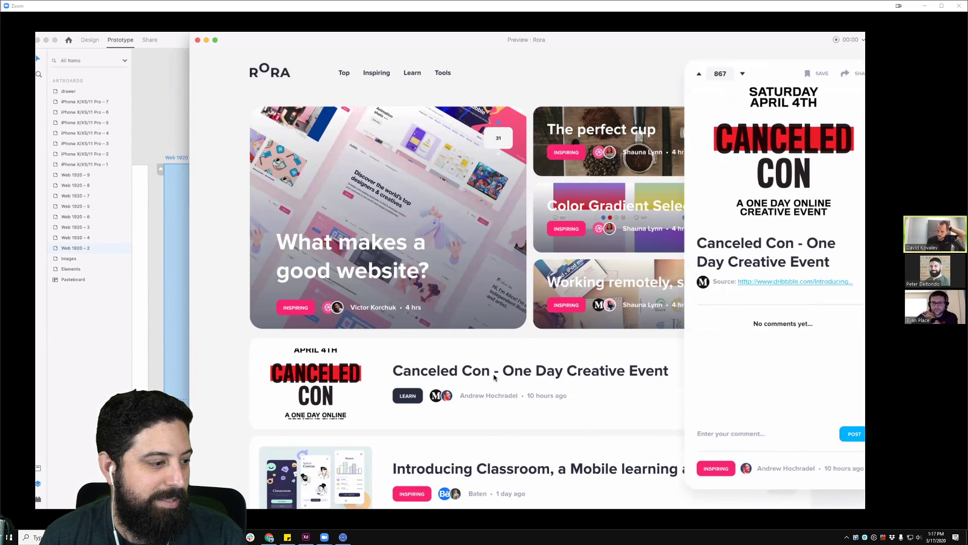
left_click(505, 373)
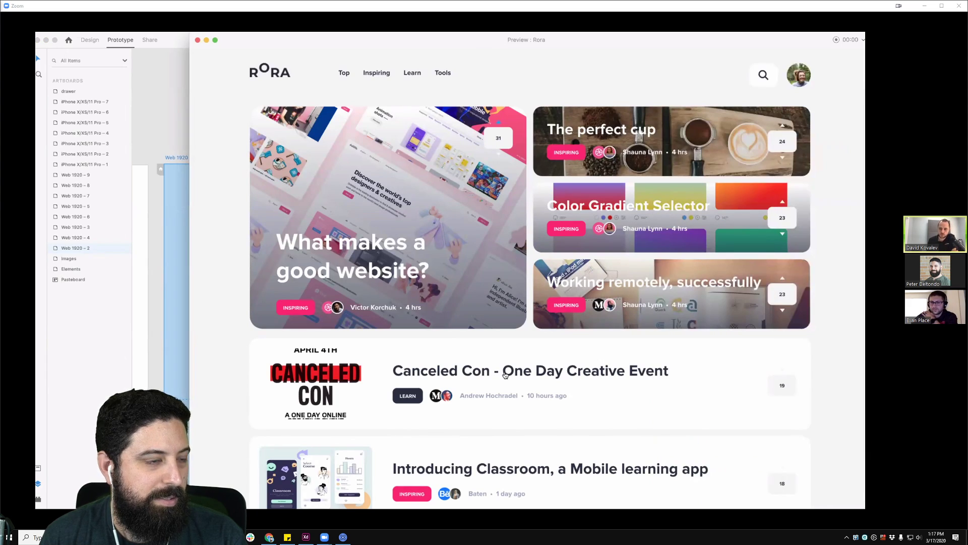
left_click(325, 371)
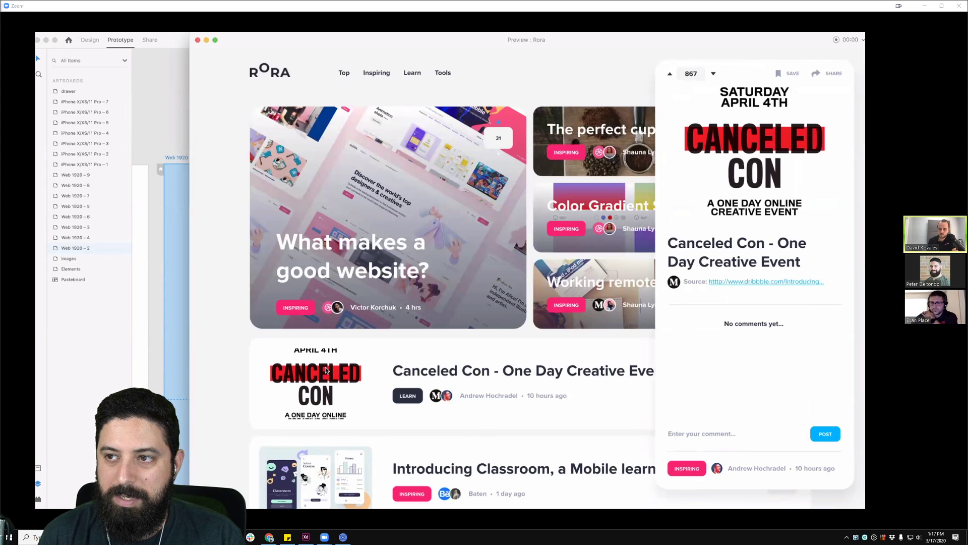
left_click(326, 371)
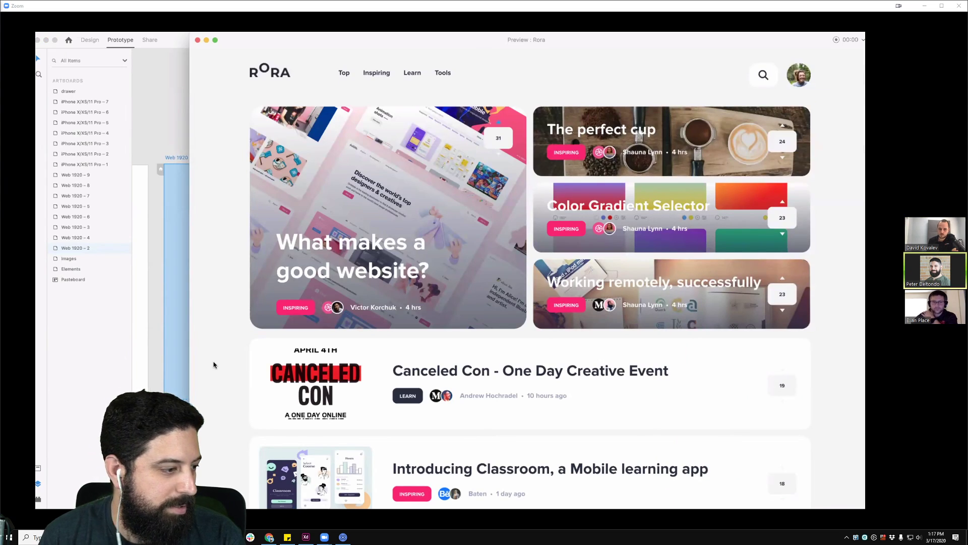
left_click(286, 366)
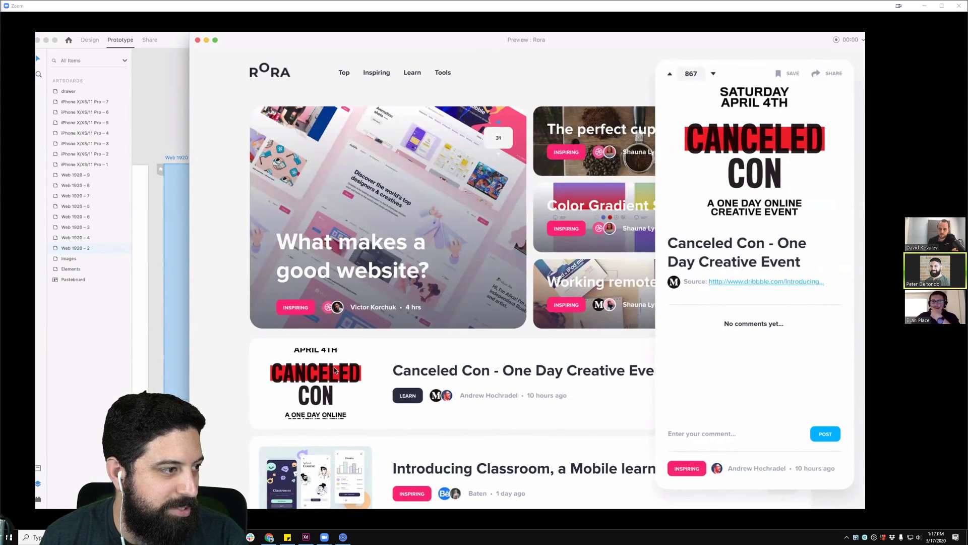
left_click(335, 371)
left_click(335, 370)
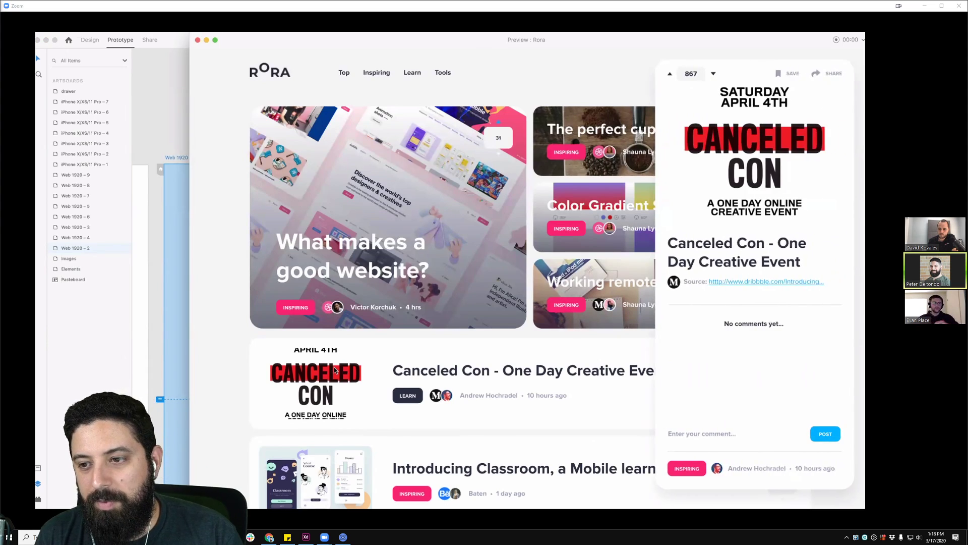
left_click(335, 370)
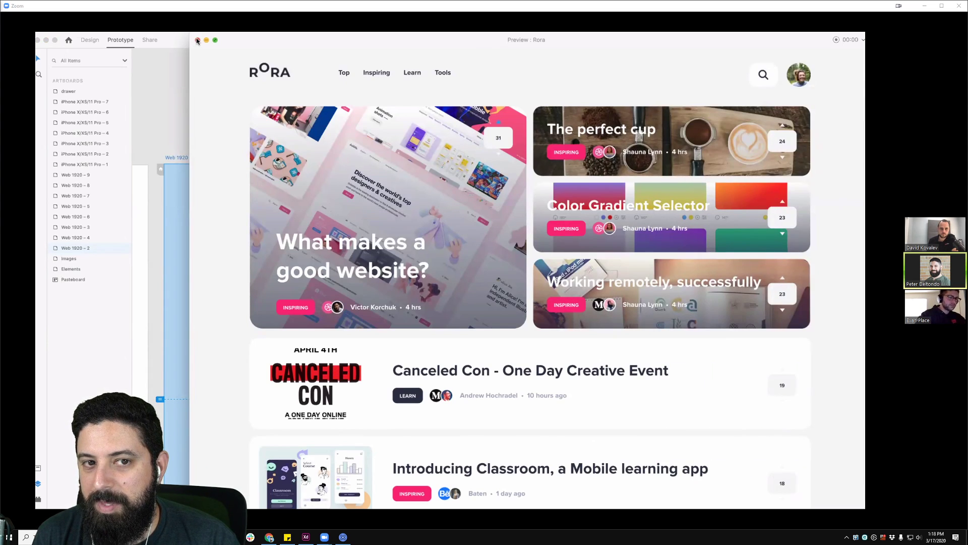
scroll(779, 124, "down", 1)
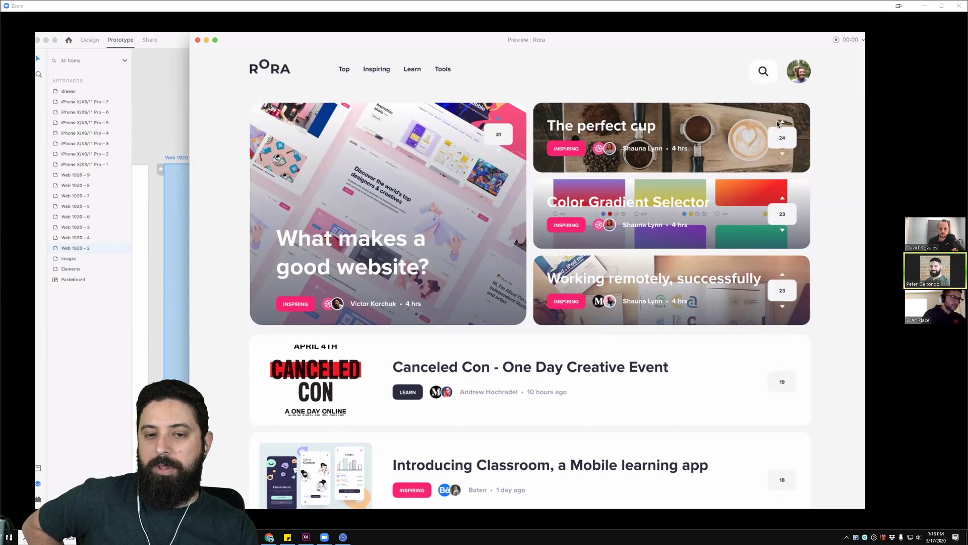
left_click(364, 358)
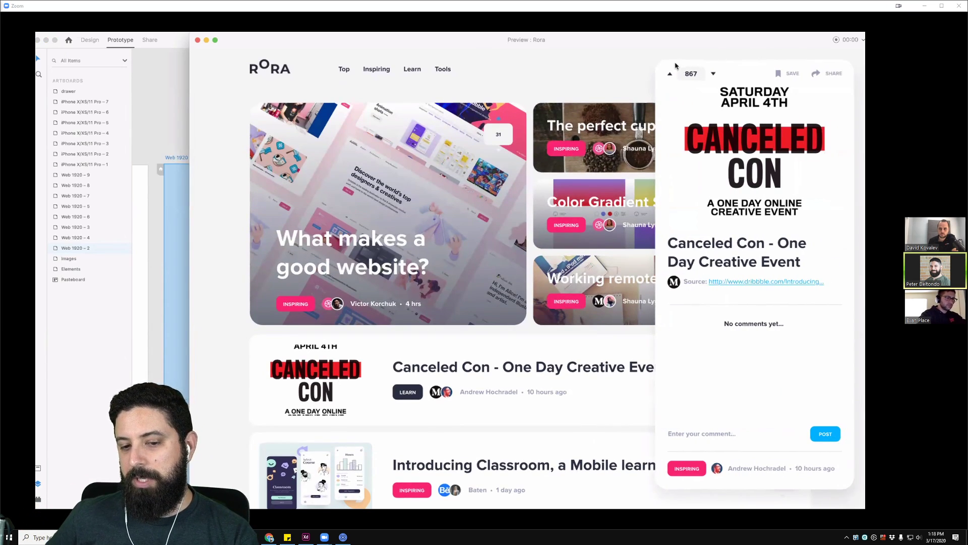
left_click(567, 100)
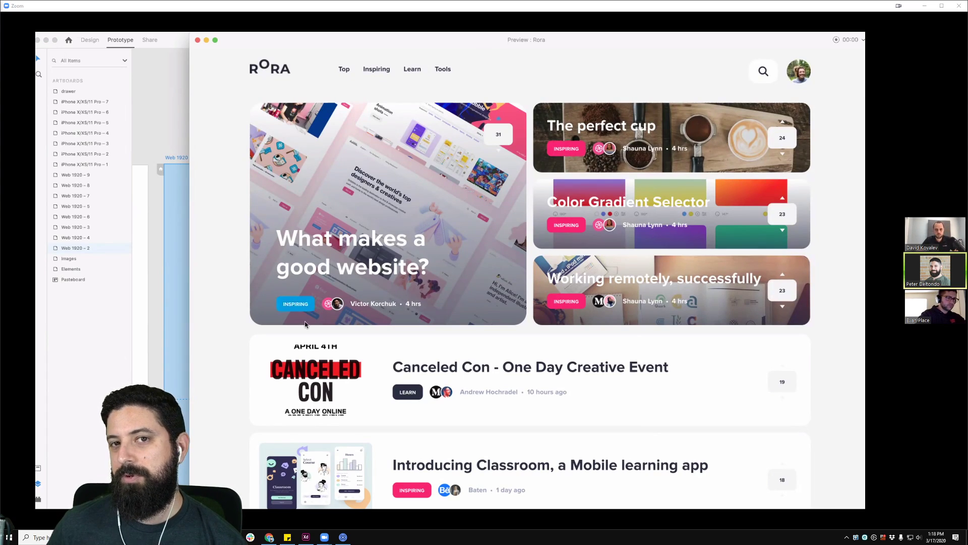
left_click(434, 332)
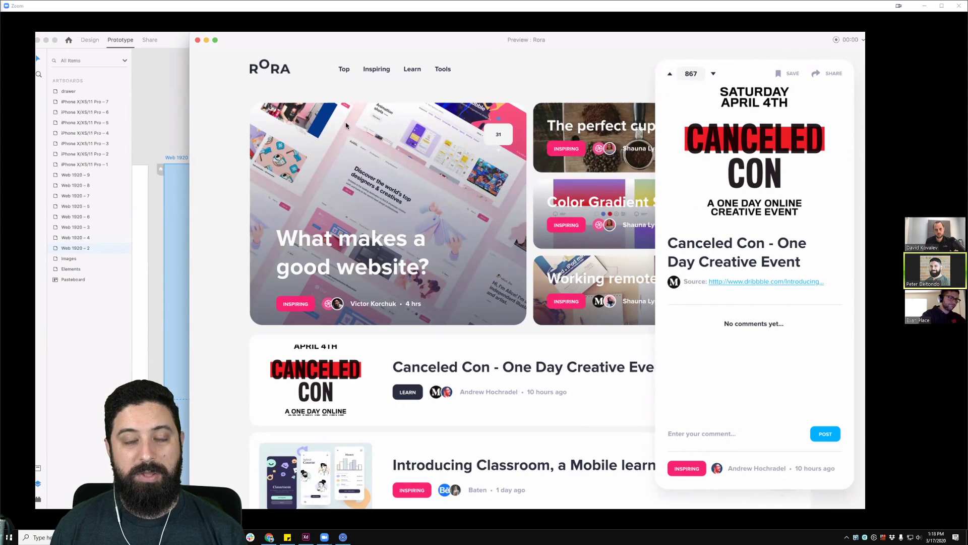
left_click(296, 350)
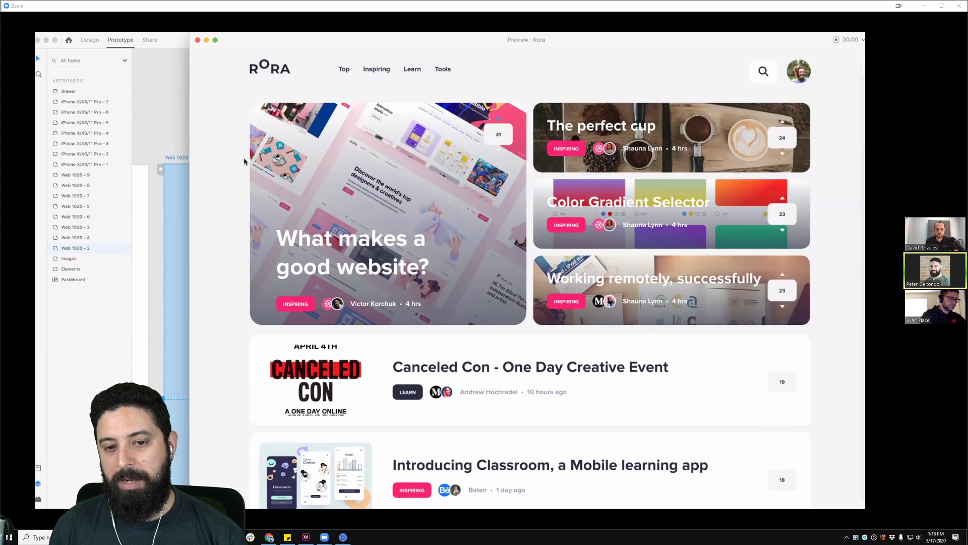
- Close the preview and bring the dashboard's search icon on Web 1920 – 2 into view
left_click(197, 40)
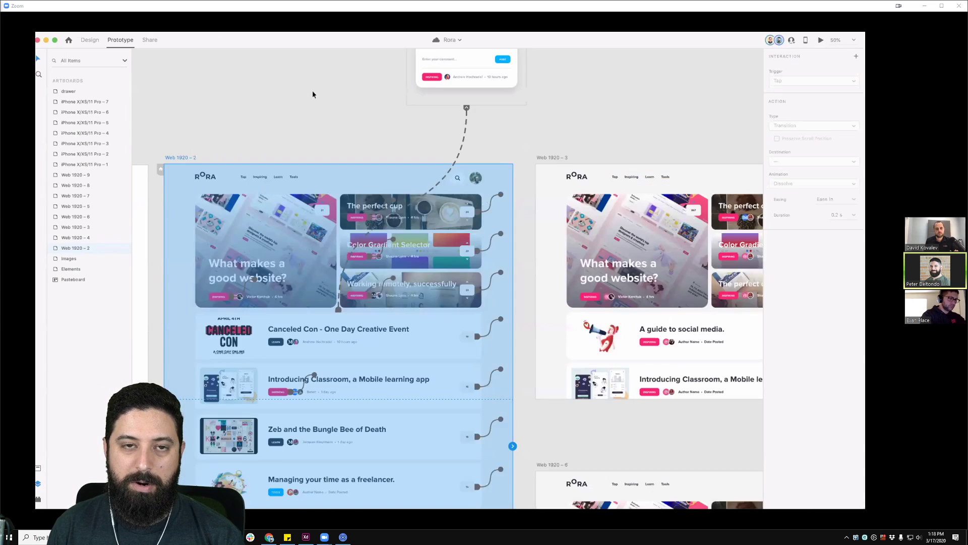
left_click_drag(341, 108, 467, 72)
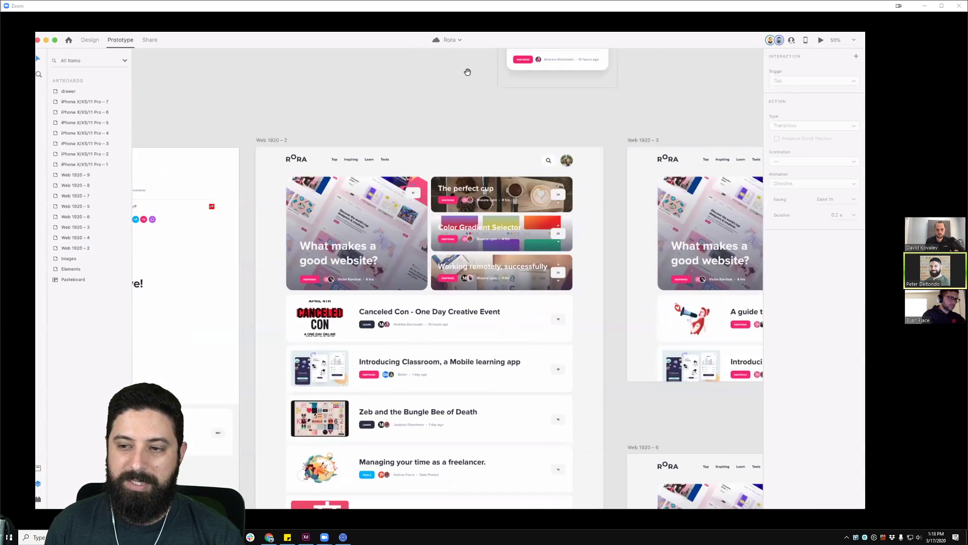
scroll(438, 222, "down", 3)
scroll(441, 217, "up", 5)
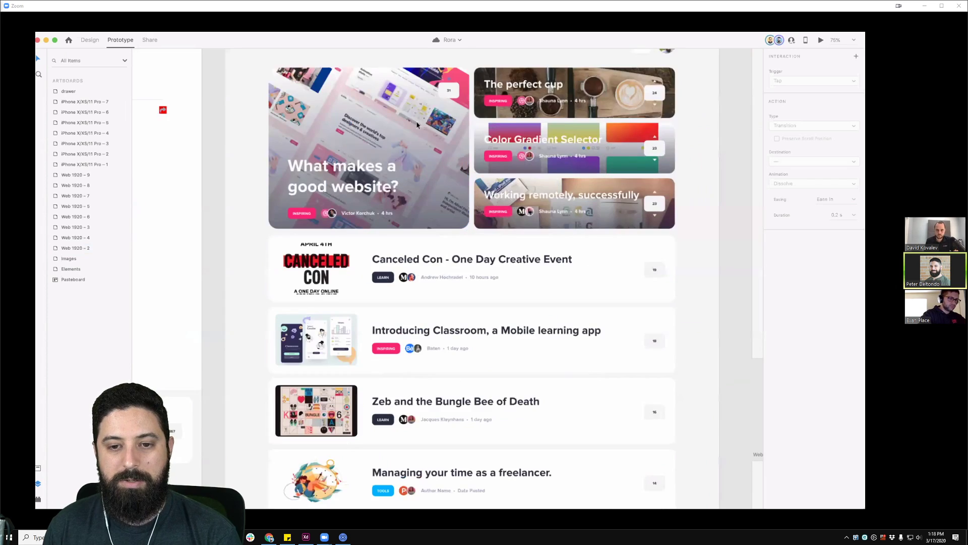
scroll(259, 174, "up", 1)
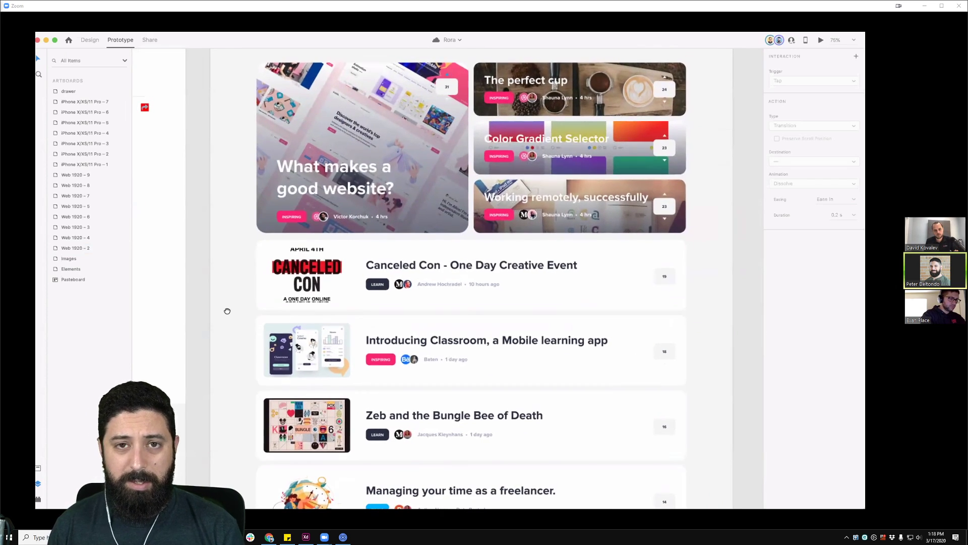
scroll(290, 252, "up", 3)
left_click_drag(389, 129, 385, 120)
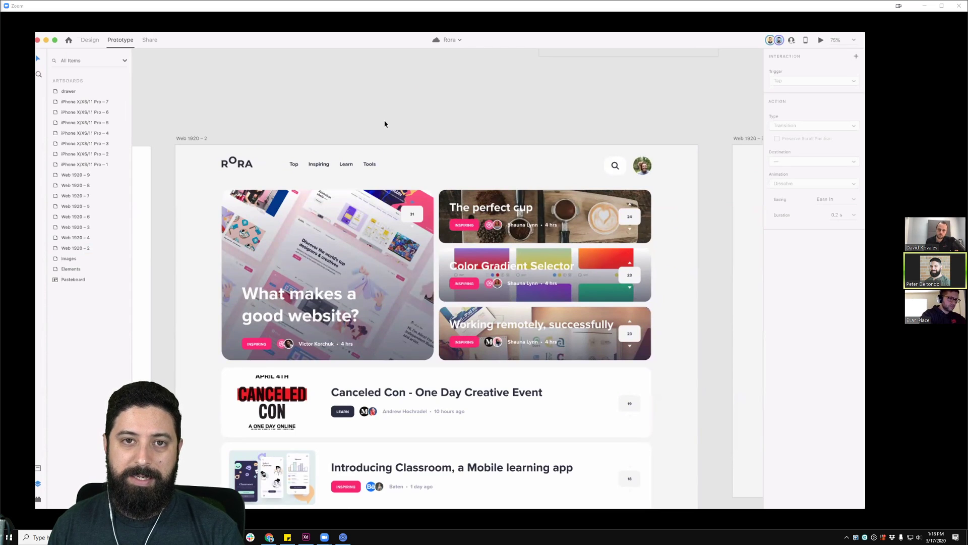
left_click_drag(392, 118, 380, 130)
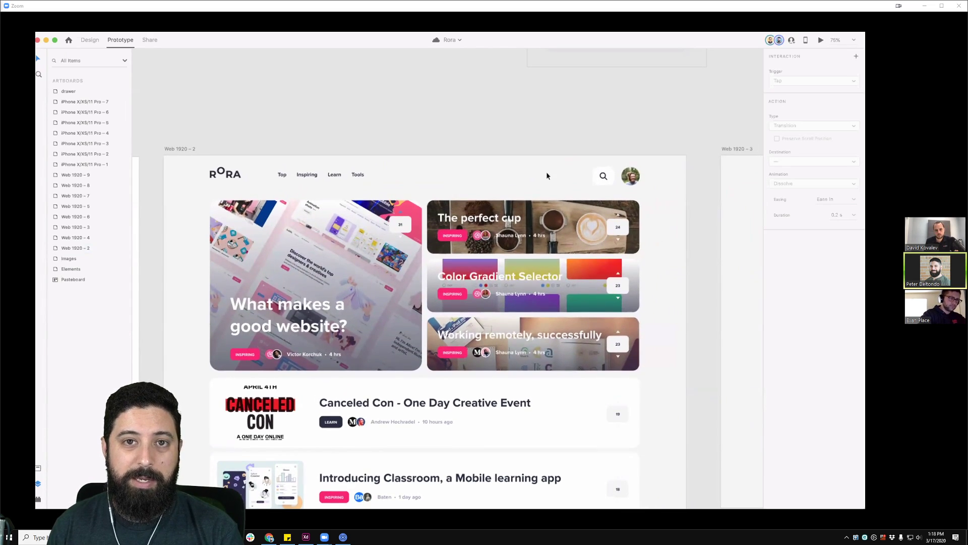
scroll(510, 140, "down", 1)
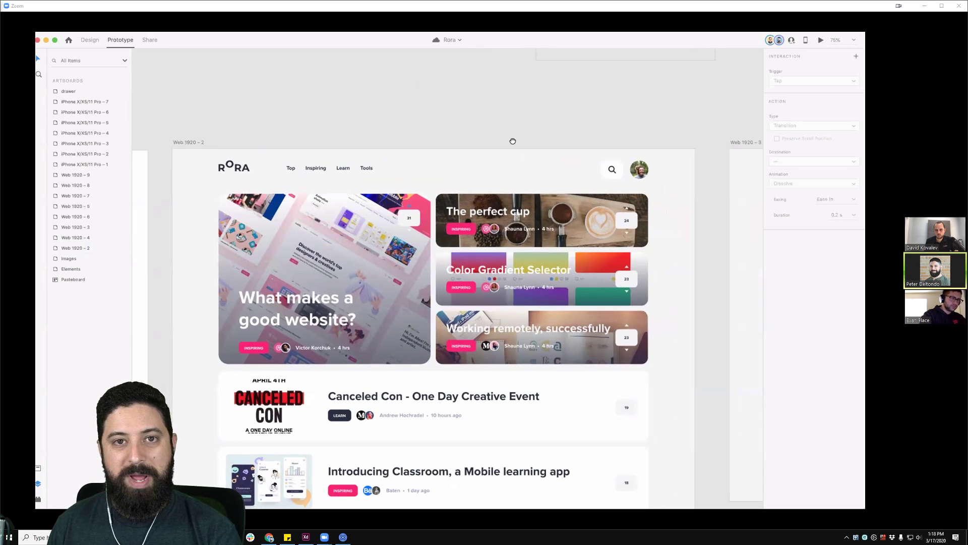
scroll(455, 137, "right", 10)
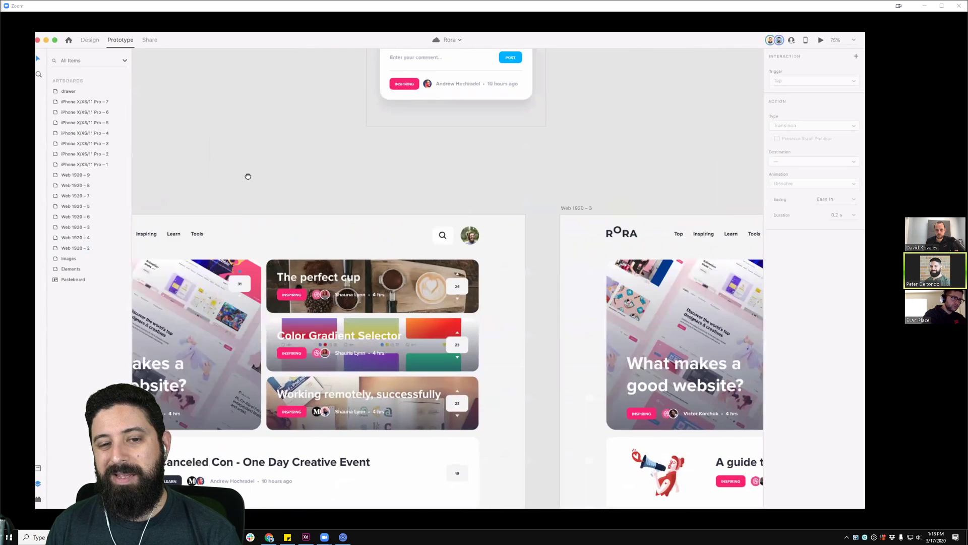
scroll(247, 175, "up", 2)
scroll(312, 174, "left", 3)
scroll(332, 157, "left", 1)
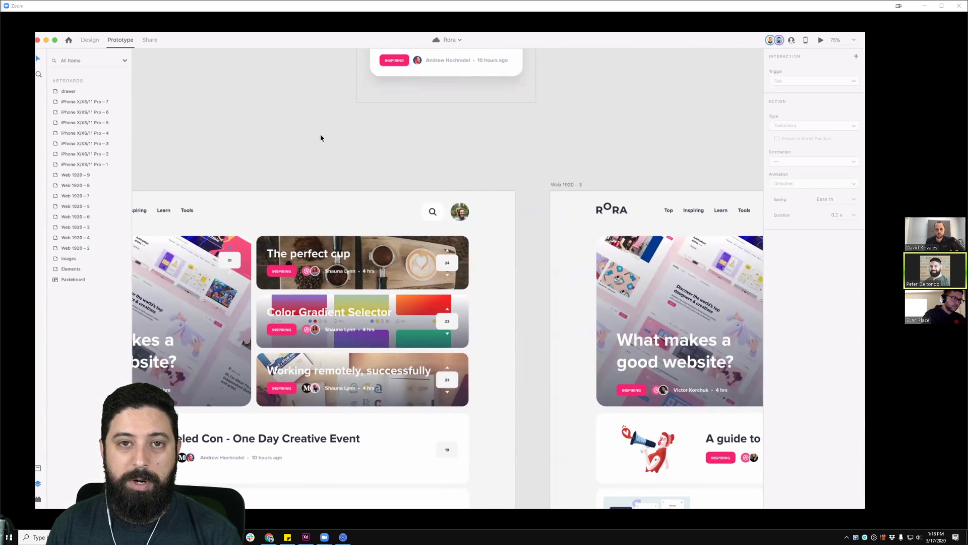
- Select the search icon to inspect its interaction, then return to Design mode
left_click(431, 218)
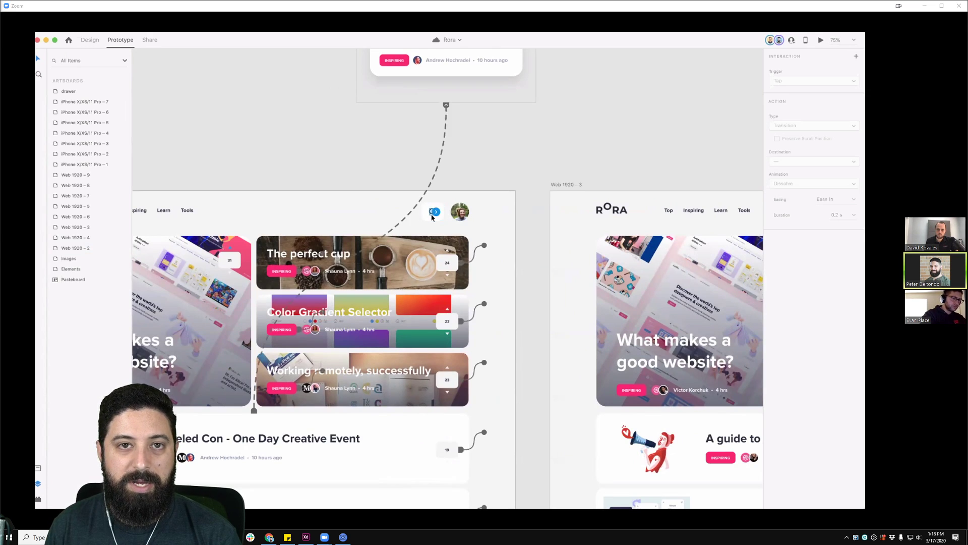
scroll(368, 129, "down", 1)
left_click(368, 130)
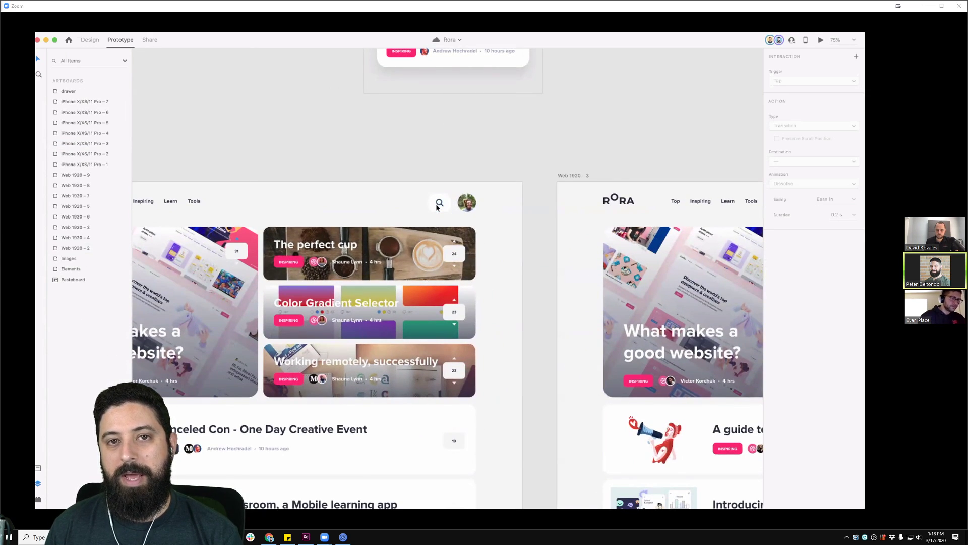
scroll(437, 207, "up", 3)
left_click(439, 205)
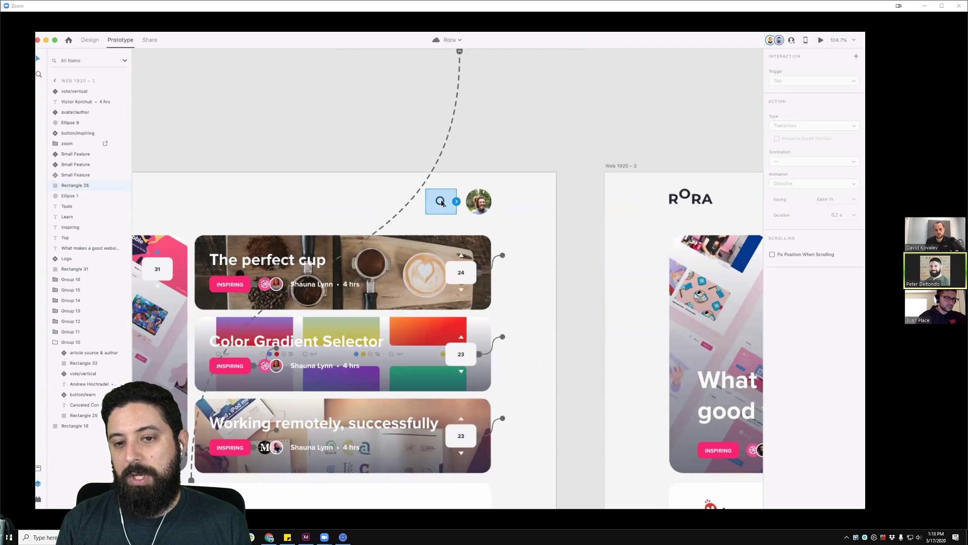
left_click(91, 41)
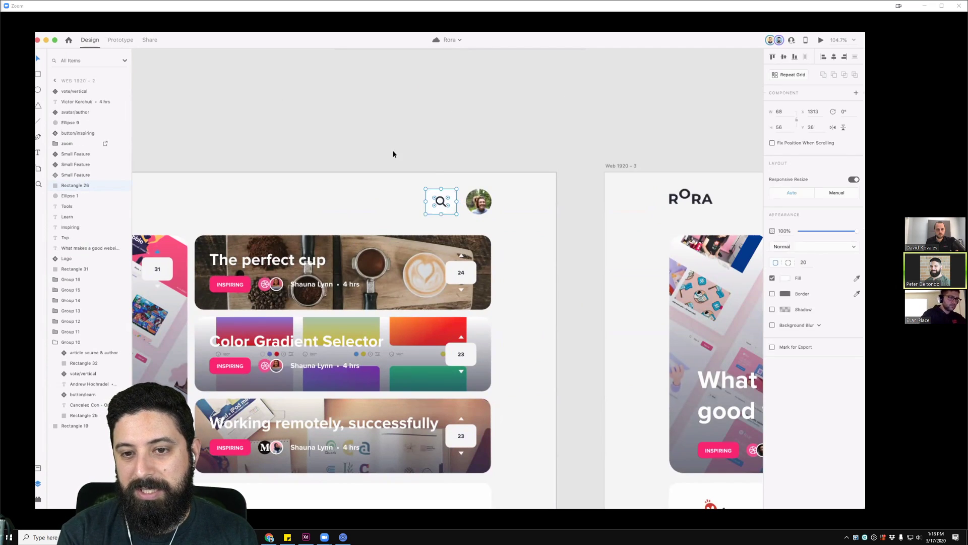
- Group the search icon with its rectangle, make it a component, and add State 2
left_click(433, 208)
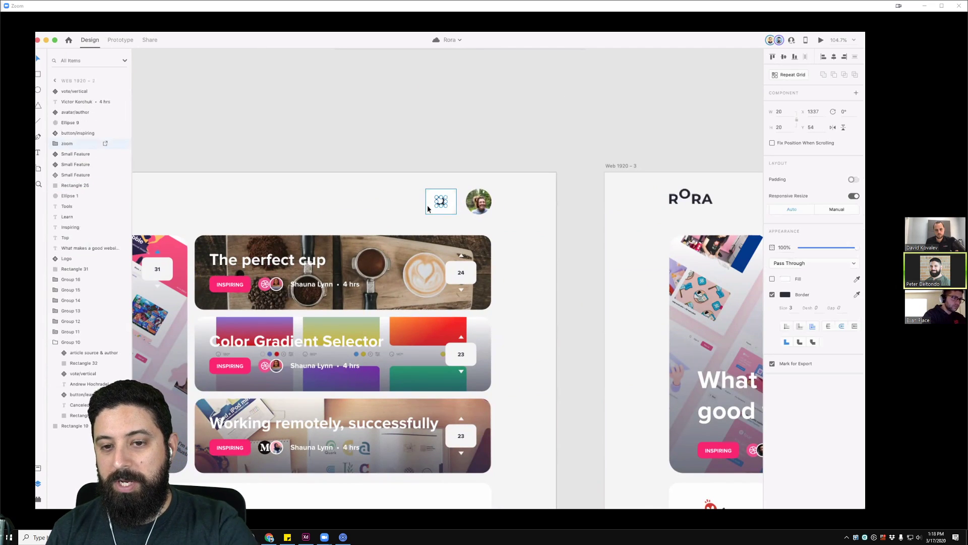
key("ctrl+g")
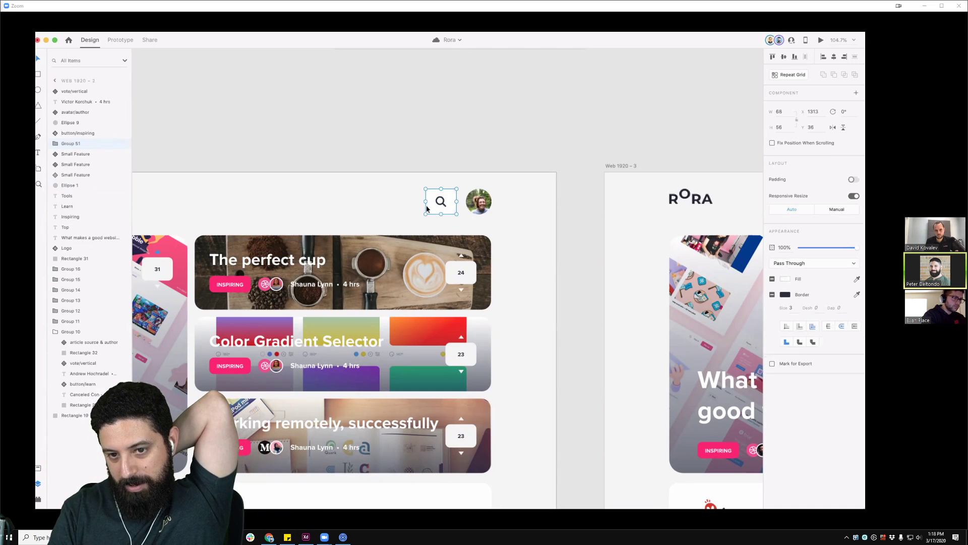
left_click(856, 93)
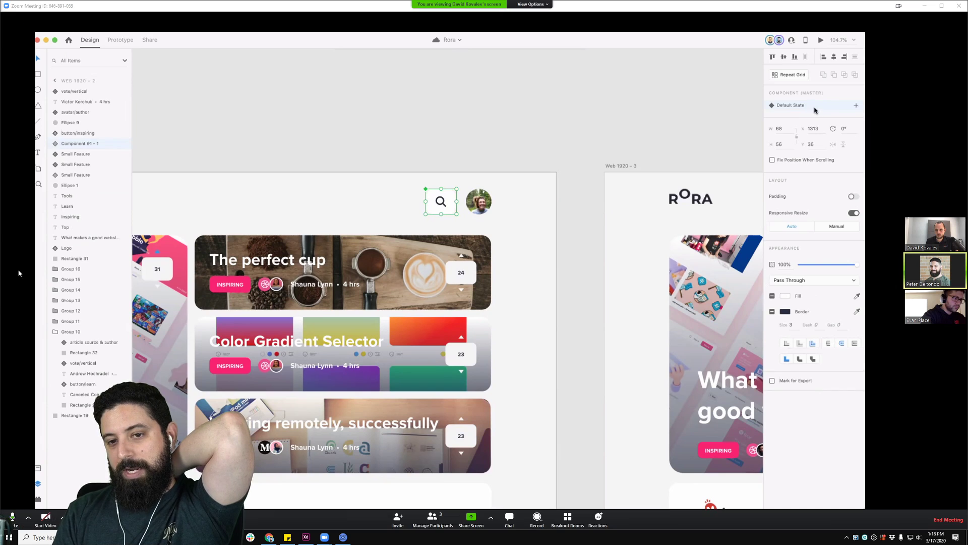
left_click(856, 106)
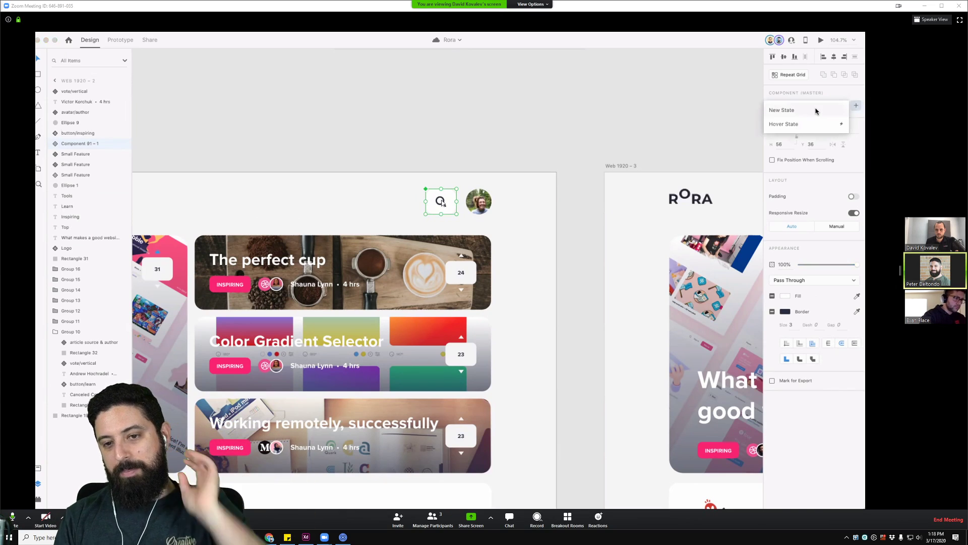
left_click(816, 110)
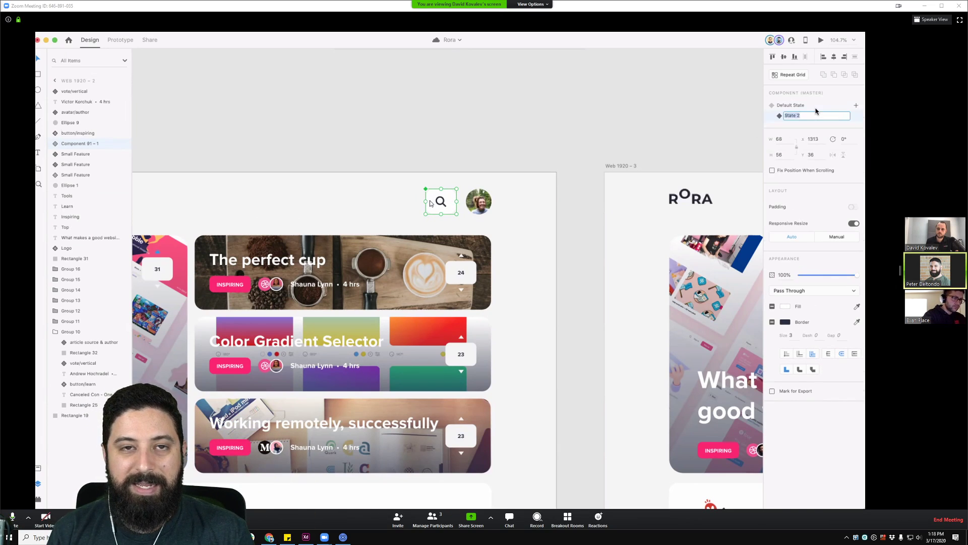
left_click(816, 115)
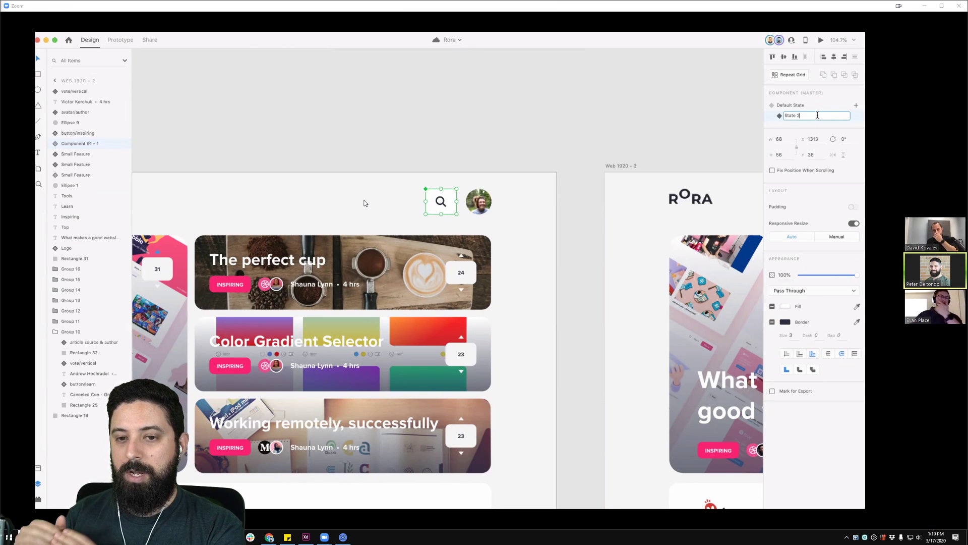
- Recentre the search component in view and check its context options
left_click(503, 106)
left_click_drag(481, 111, 562, 119)
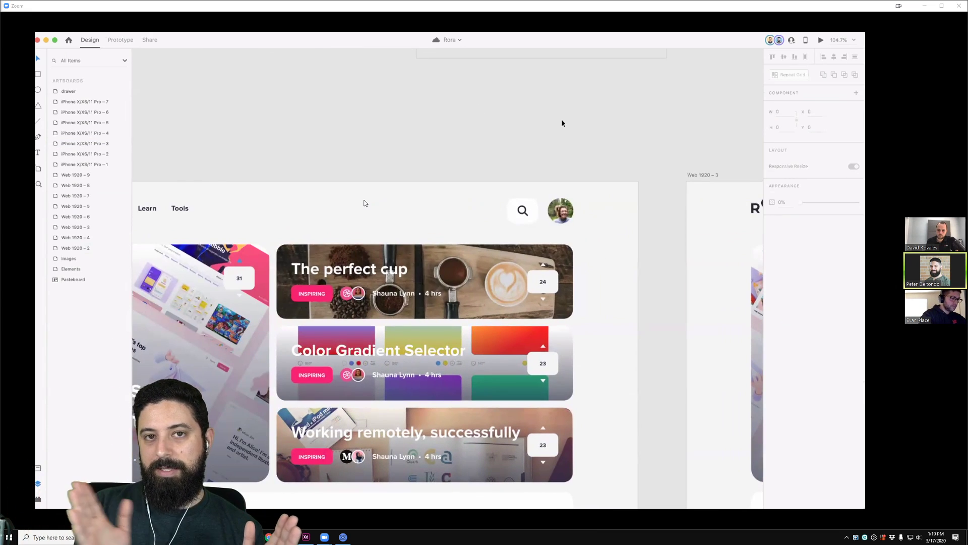
right_click(525, 216)
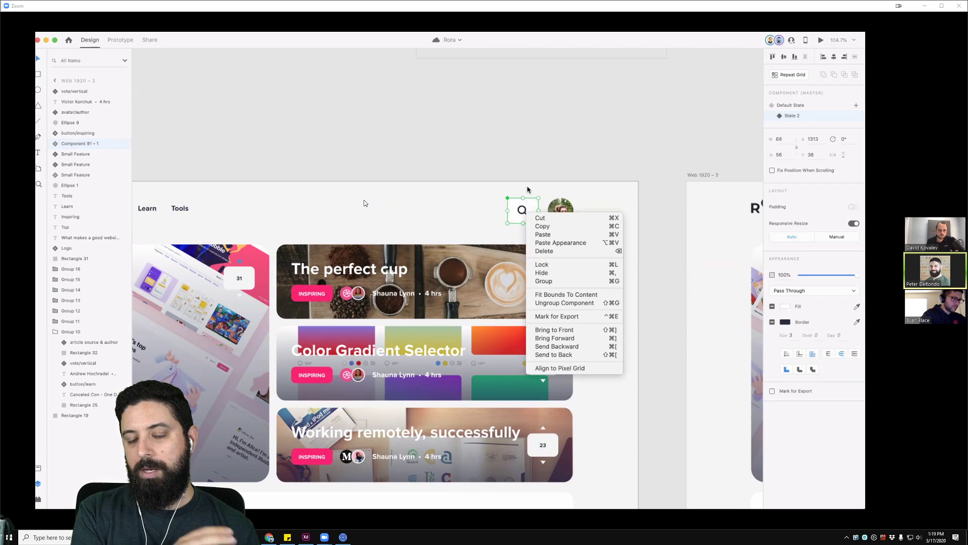
left_click(519, 147)
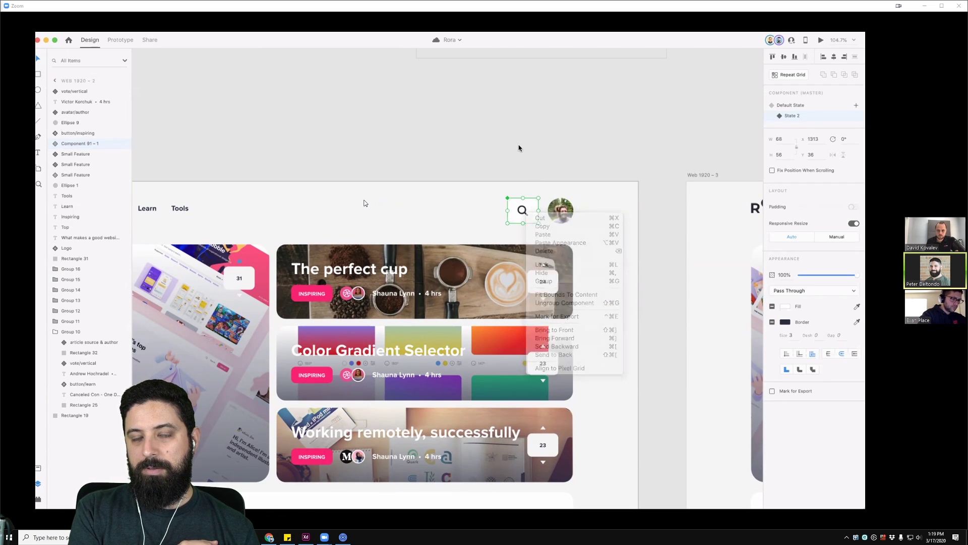
- Widen the State 2 search rectangle leftward, comparing against the Default State
left_click(516, 163)
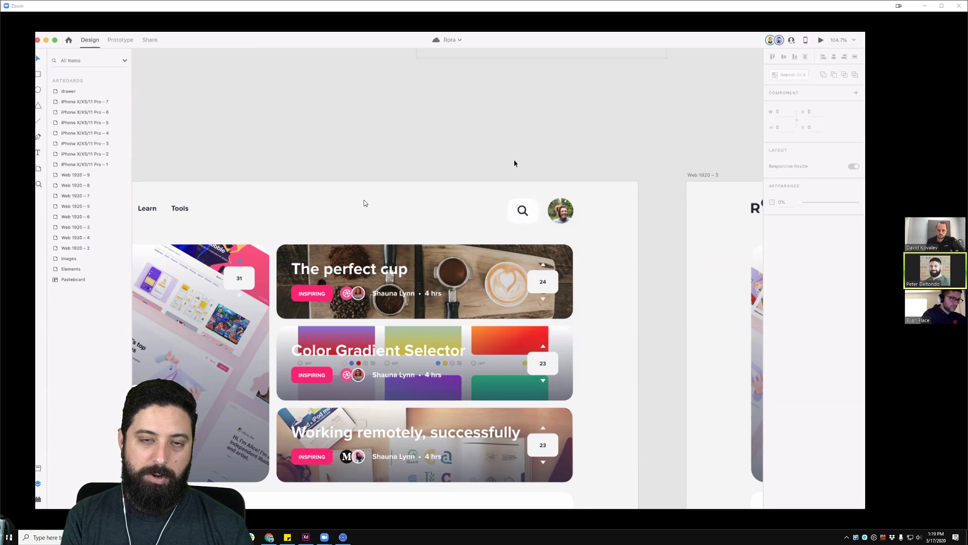
scroll(515, 162, "up", 2)
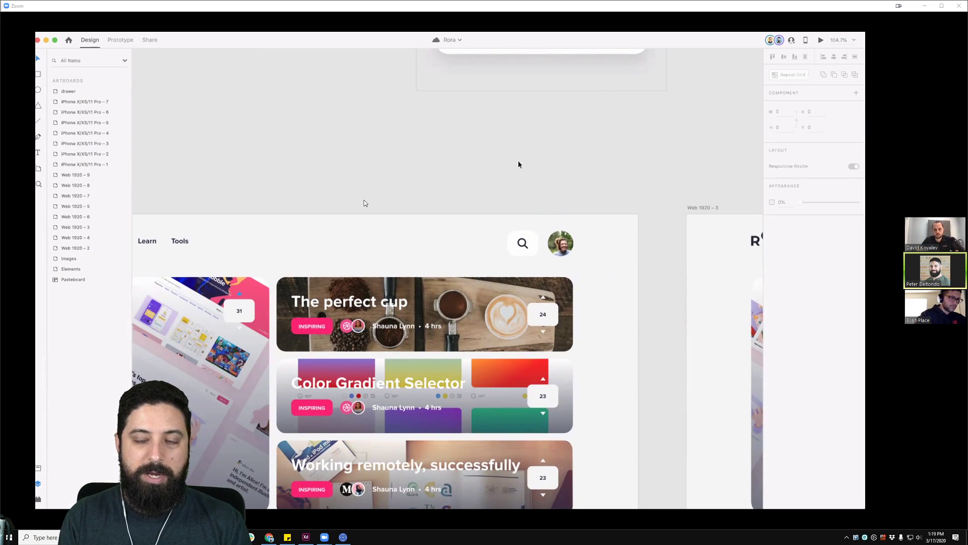
left_click(519, 251)
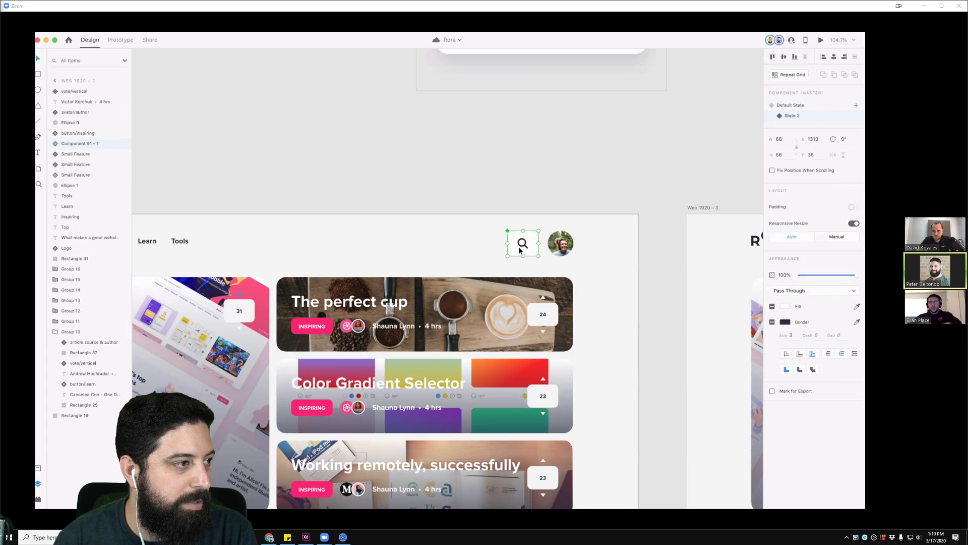
left_click(513, 174)
double_click(511, 246)
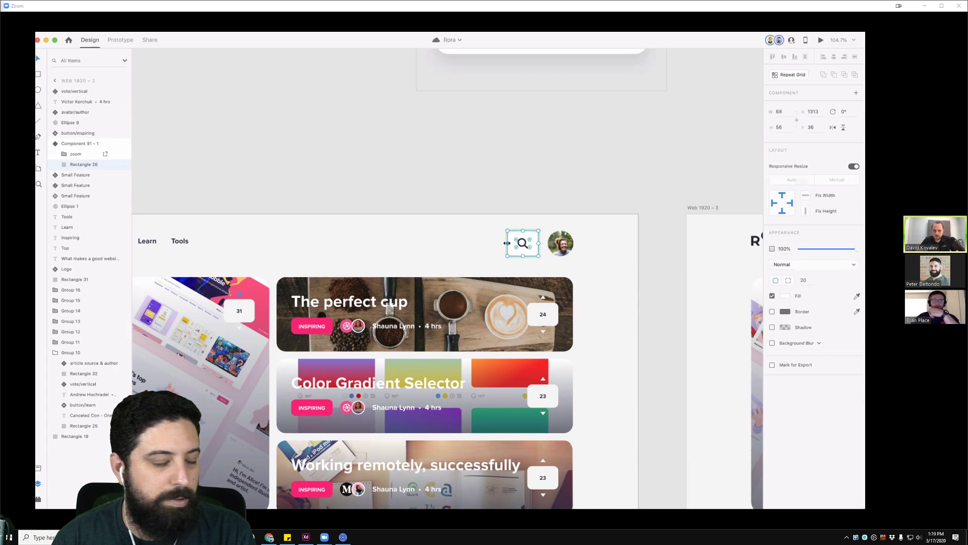
left_click_drag(507, 244, 489, 247)
left_click(525, 186)
left_click(512, 244)
left_click(790, 105)
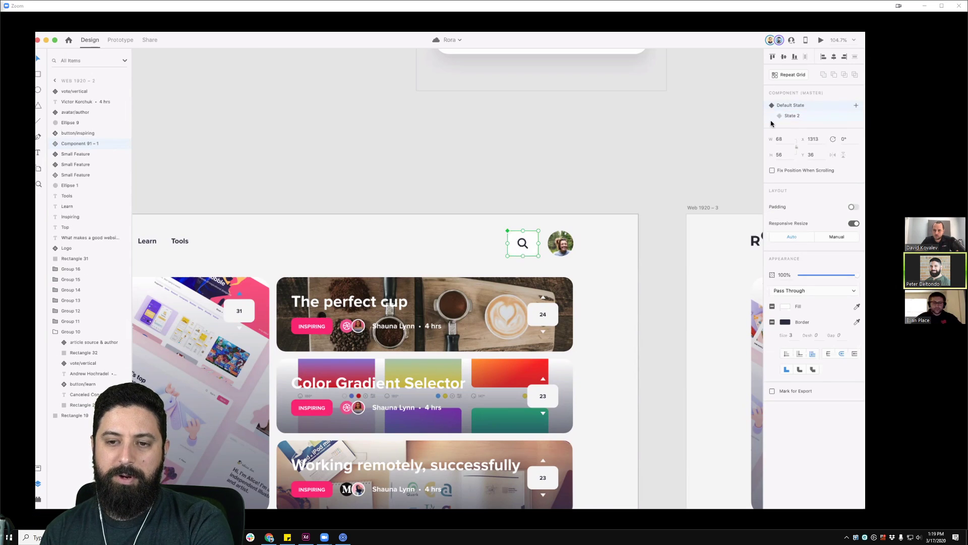
left_click(791, 116)
- Stretch State 2's search box to 191 wide and move the magnifier to its left end
left_click_drag(446, 244, 451, 243)
left_click(523, 202)
left_click(514, 246)
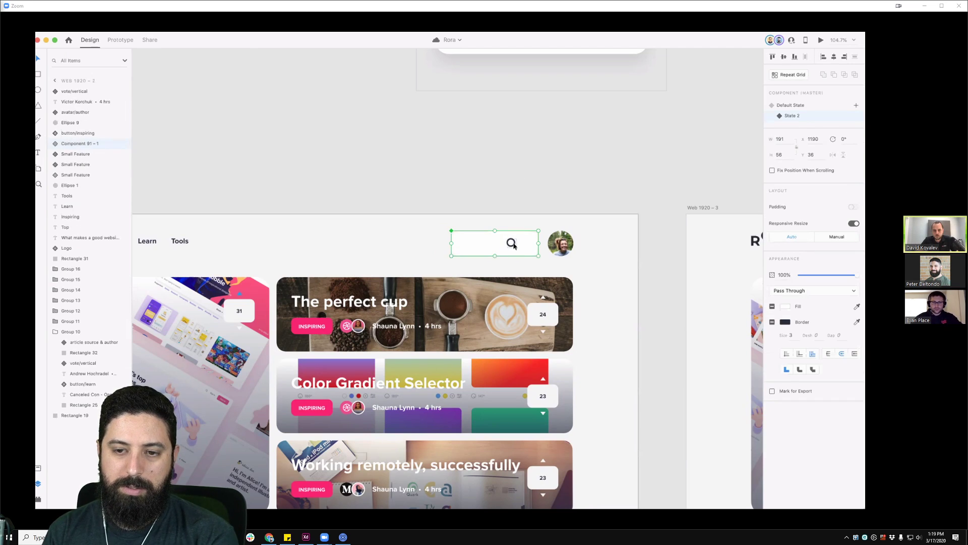
double_click(514, 245)
left_click_drag(514, 246, 471, 246)
- Place a search component copy on the pasteboard above Web 1920 – 2, then pick the Artboard tool
left_click(498, 187)
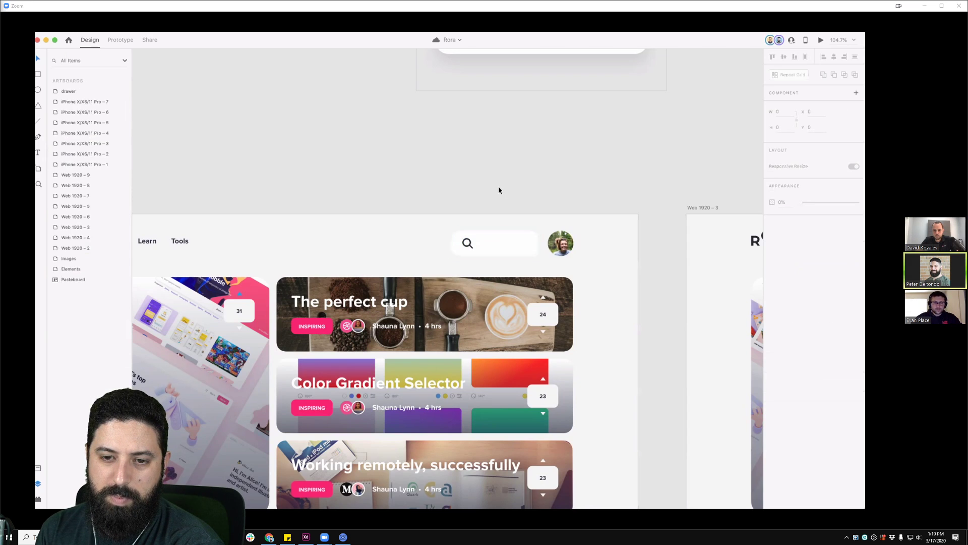
scroll(498, 187, "up", 1)
scroll(498, 191, "down", 3)
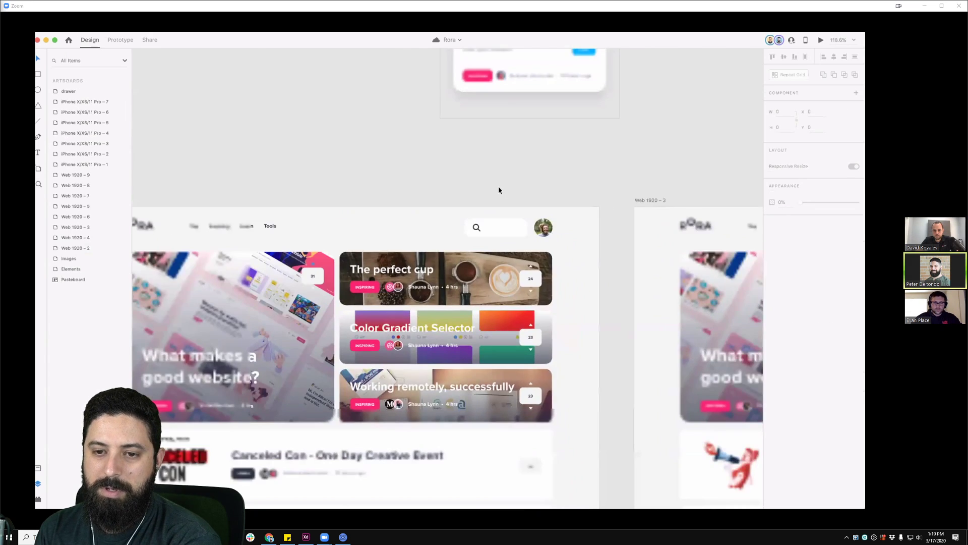
left_click(495, 226)
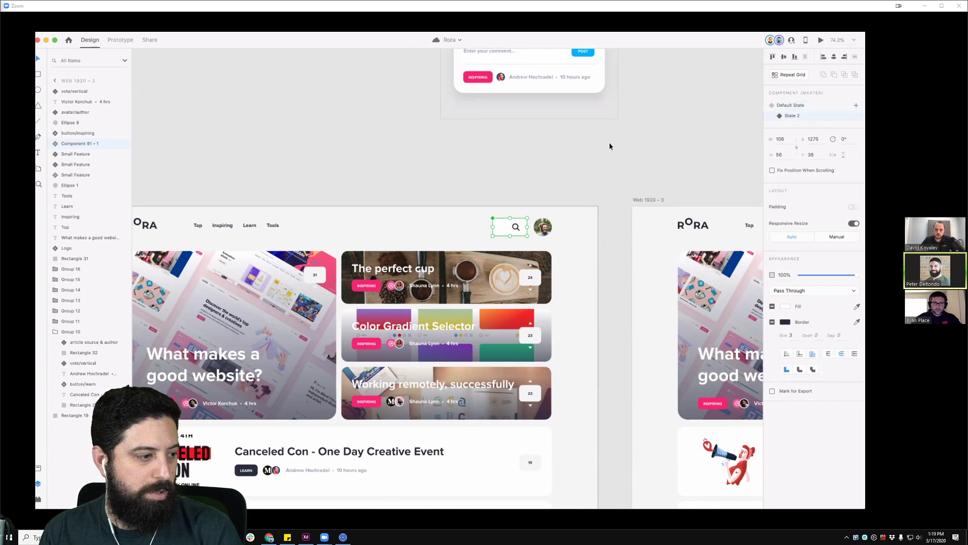
left_click(557, 147)
scroll(625, 272, "up", 2)
scroll(626, 273, "left", 4)
left_click_drag(625, 272, 420, 166)
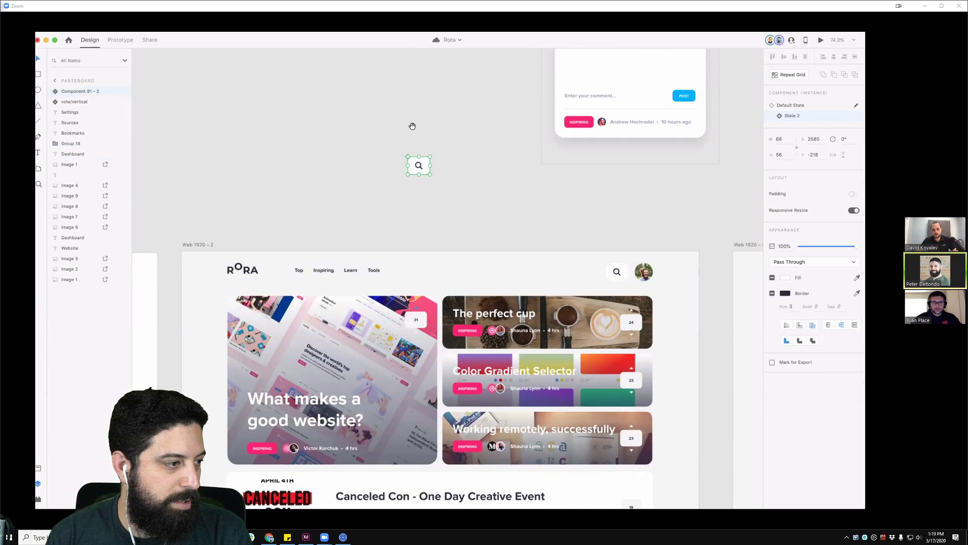
scroll(508, 123, "left", 4)
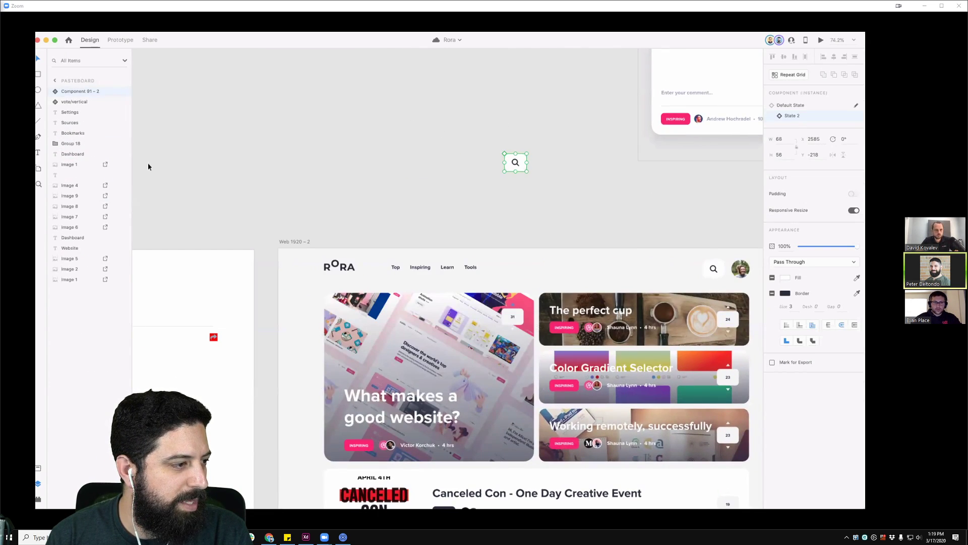
left_click(39, 168)
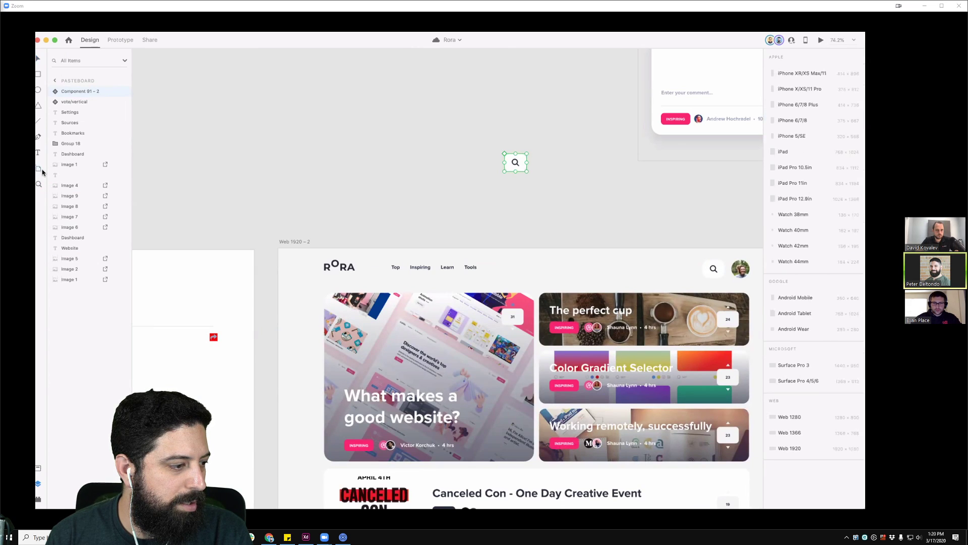
- Draw Artboard – 2 around the search icon and return to the Select tool
left_click_drag(443, 119, 603, 205)
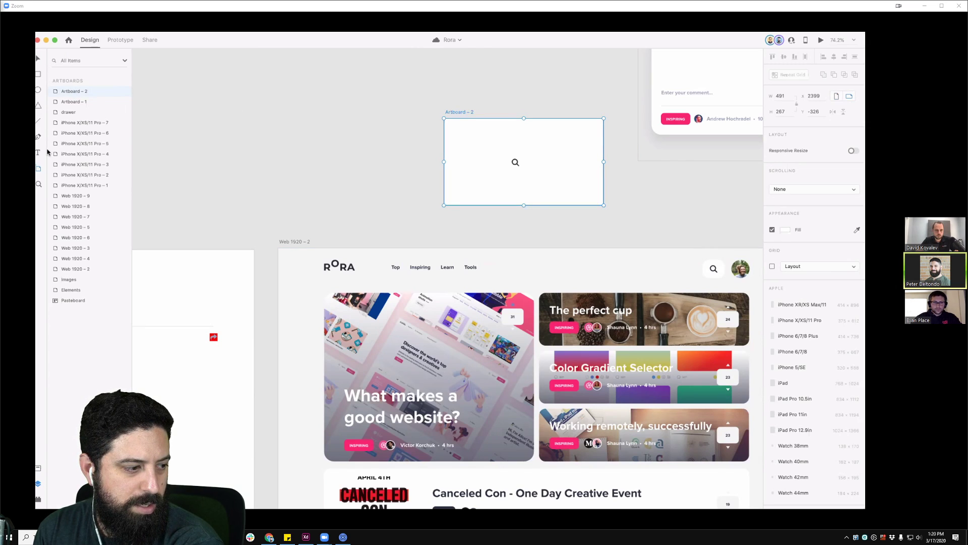
left_click(39, 468)
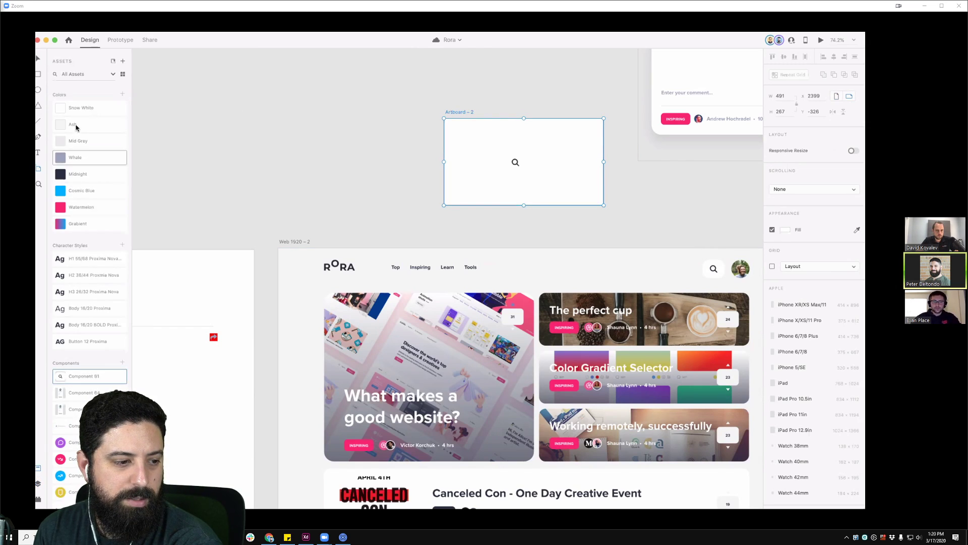
key("ctrl+z")
key("ctrl+z")
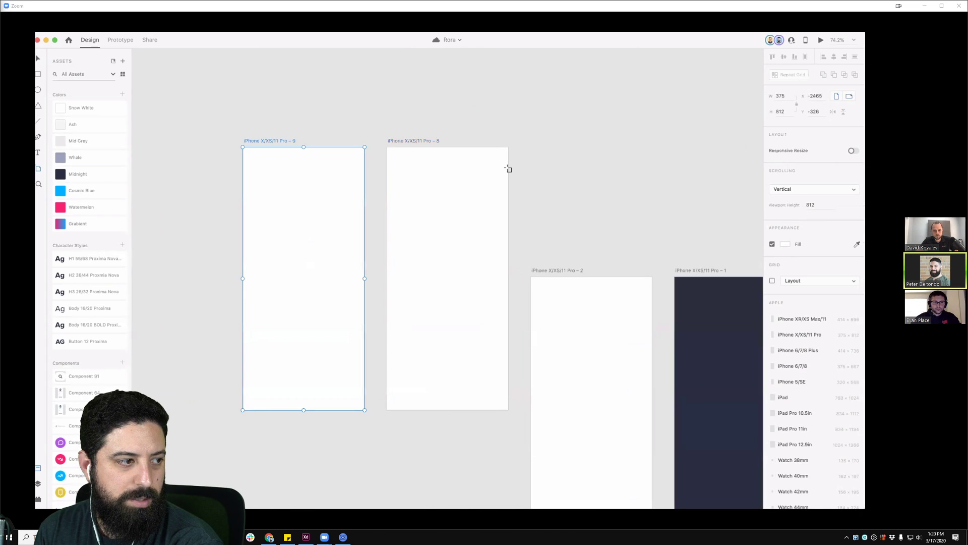
key("v")
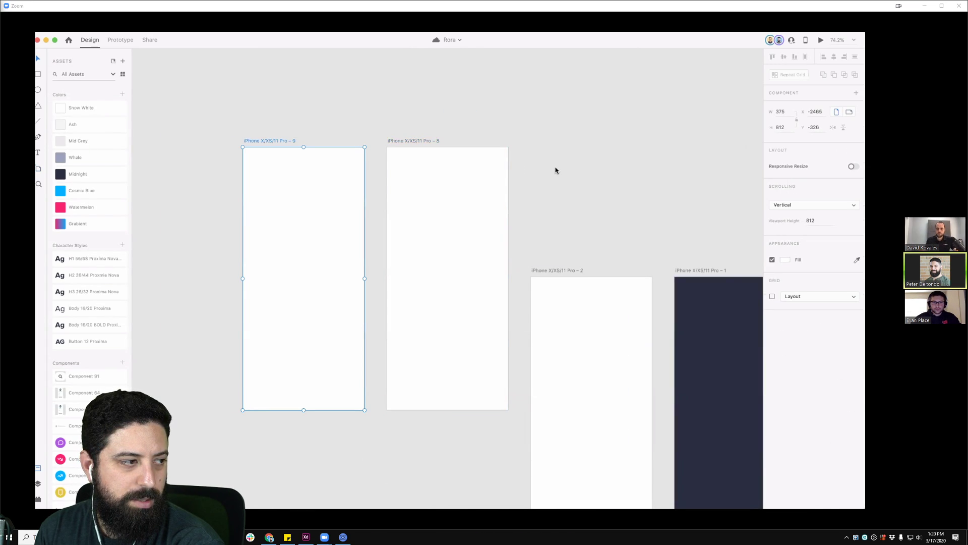
left_click_drag(606, 144, 369, 121)
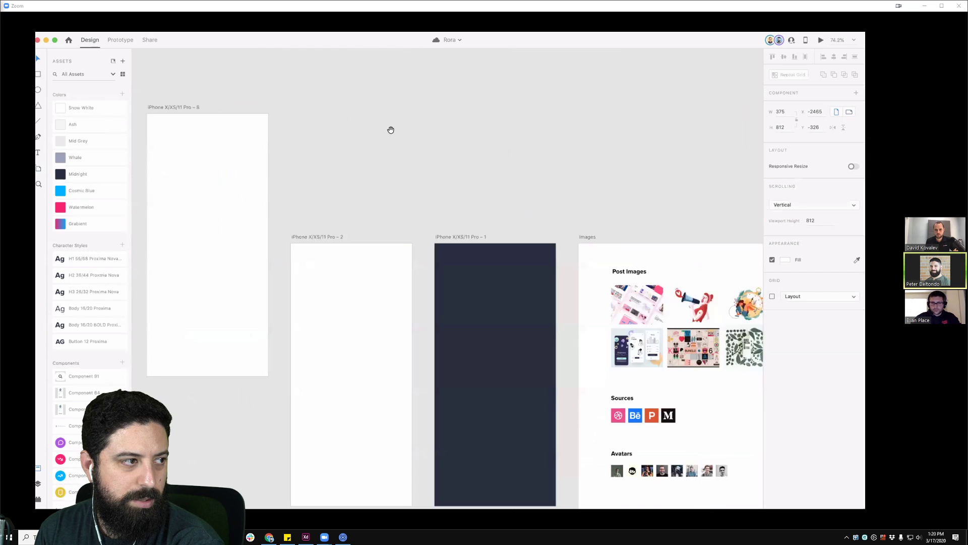
scroll(605, 172, "right", 5)
left_click_drag(606, 172, 274, 175)
scroll(507, 134, "right", 10)
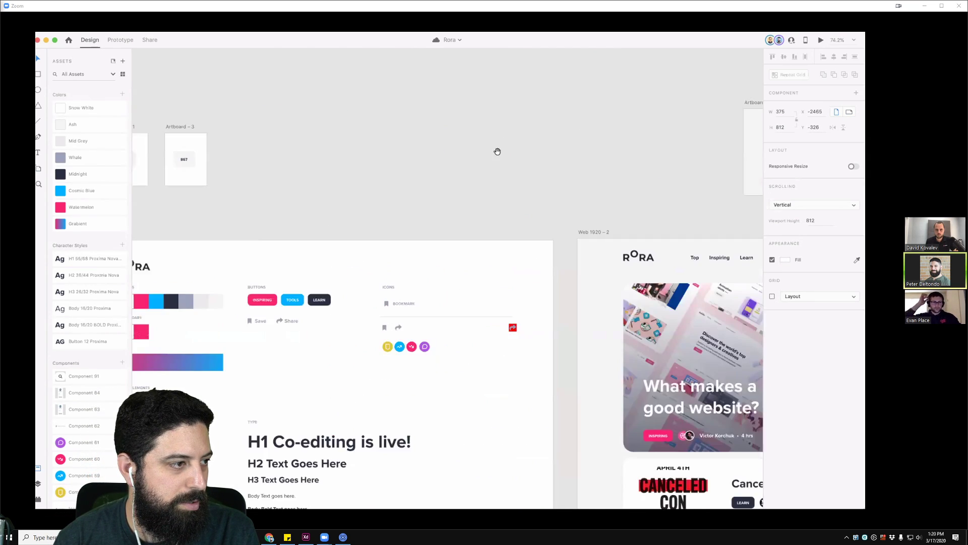
scroll(288, 173, "up", 1)
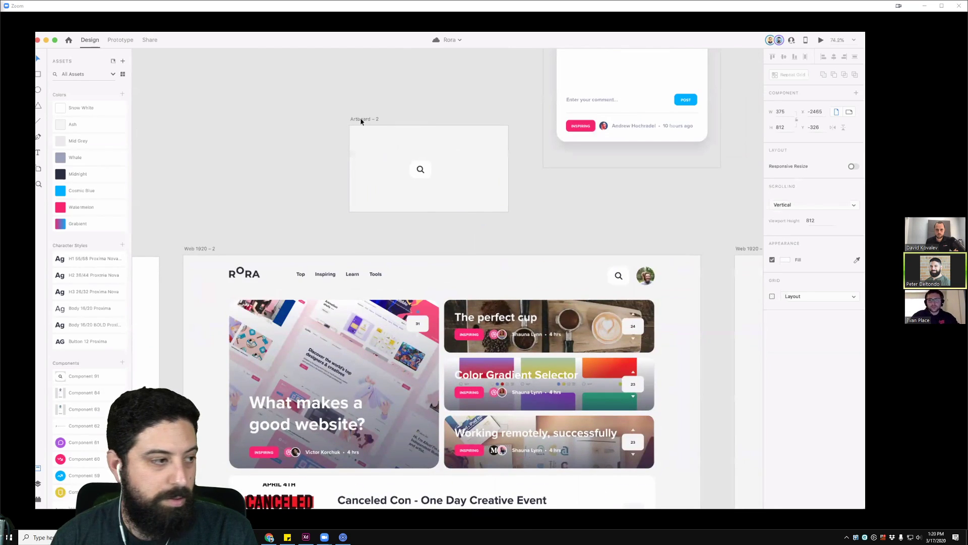
- Resize Artboard – 2 to about 319×274 and centre the search icon inside it
left_click(422, 171)
left_click_drag(424, 172, 272, 146)
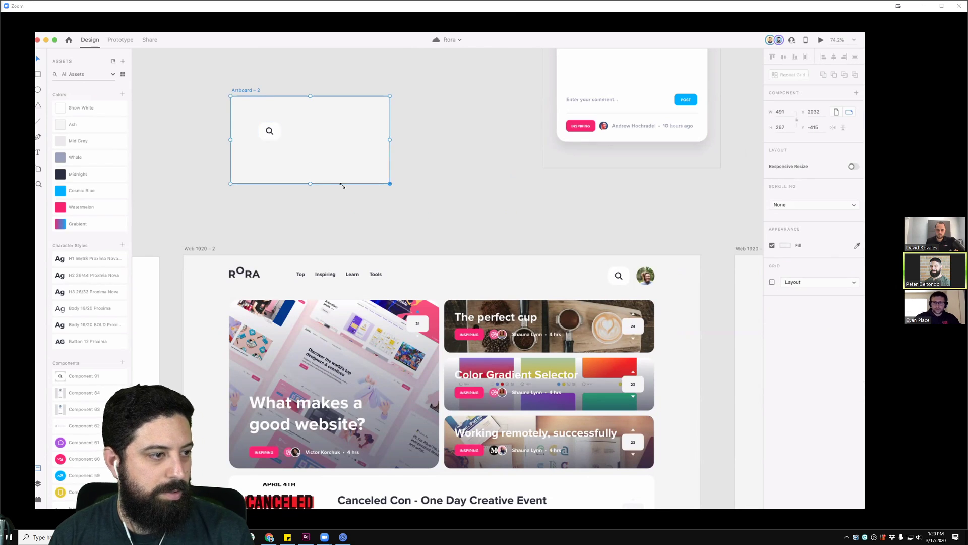
left_click_drag(390, 183, 335, 186)
left_click(254, 216)
scroll(328, 202, "left", 5)
scroll(328, 201, "up", 2)
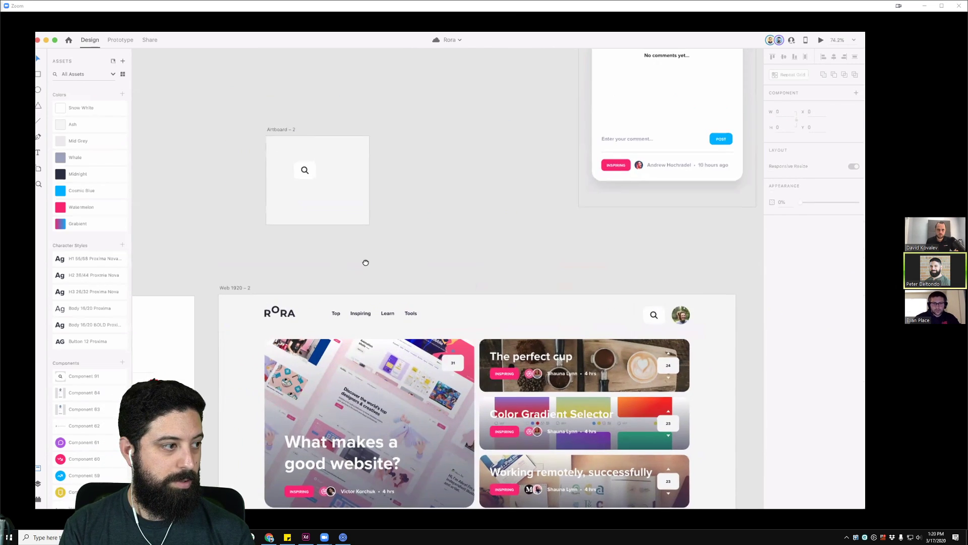
scroll(399, 190, "up", 4)
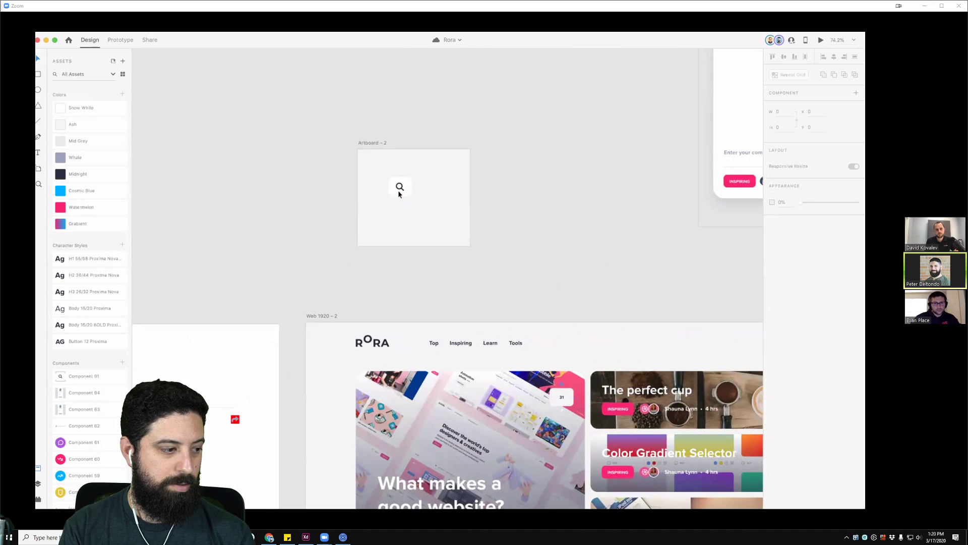
left_click(400, 188)
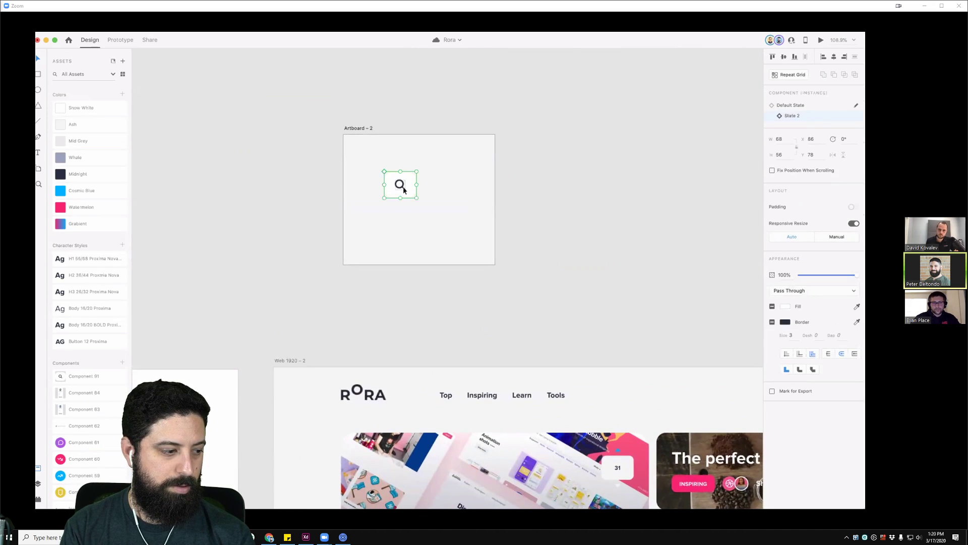
left_click_drag(425, 186, 422, 185)
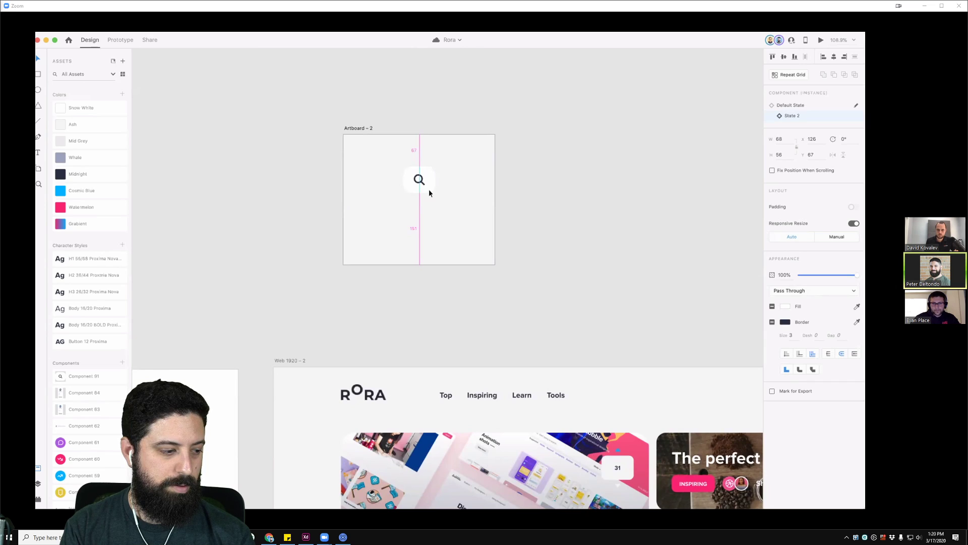
double_click(426, 188)
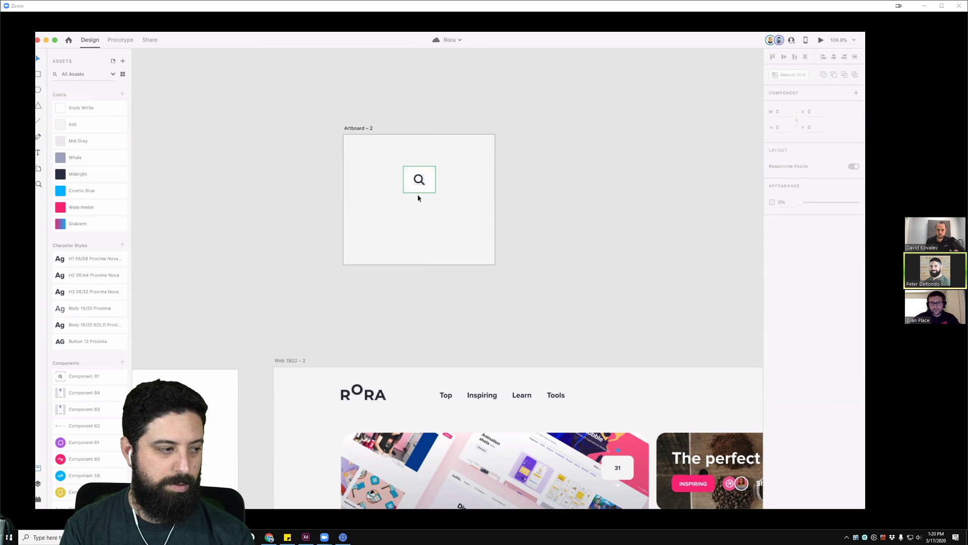
key("Escape")
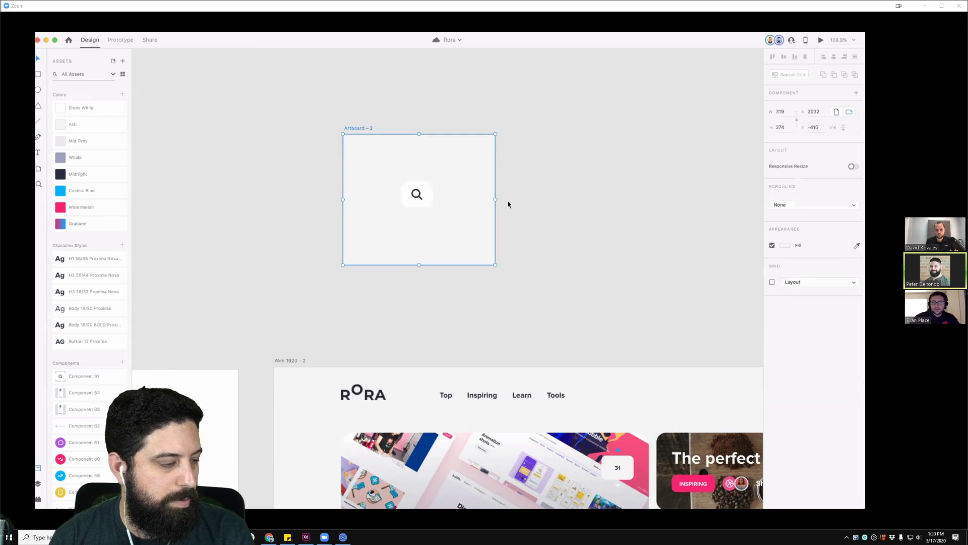
left_click_drag(496, 200, 543, 200)
- Snap Artboard – 2's search icon to the artboard's horizontal and vertical centre
left_click(367, 195)
left_click_drag(369, 200, 417, 200)
left_click(509, 288)
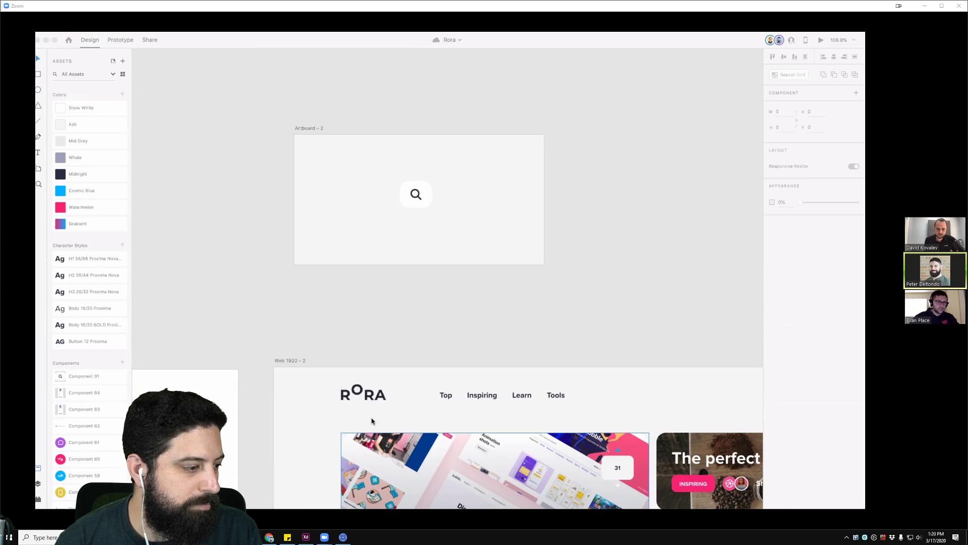
left_click(416, 196)
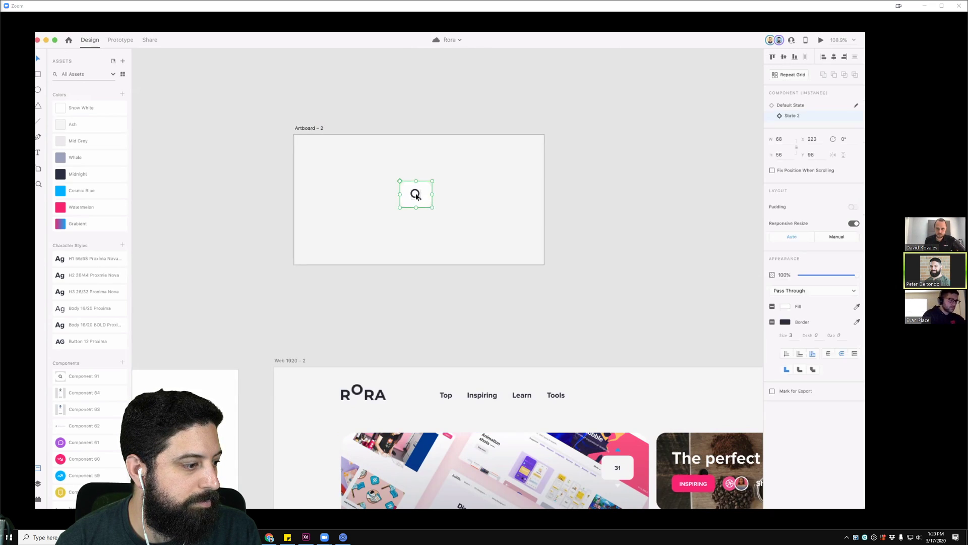
left_click_drag(415, 201, 415, 207)
- Duplicate Artboard – 2 as Artboard – 5 and reposition both artboards' search icons
left_click_drag(310, 128, 580, 129)
scroll(496, 159, "right", 1)
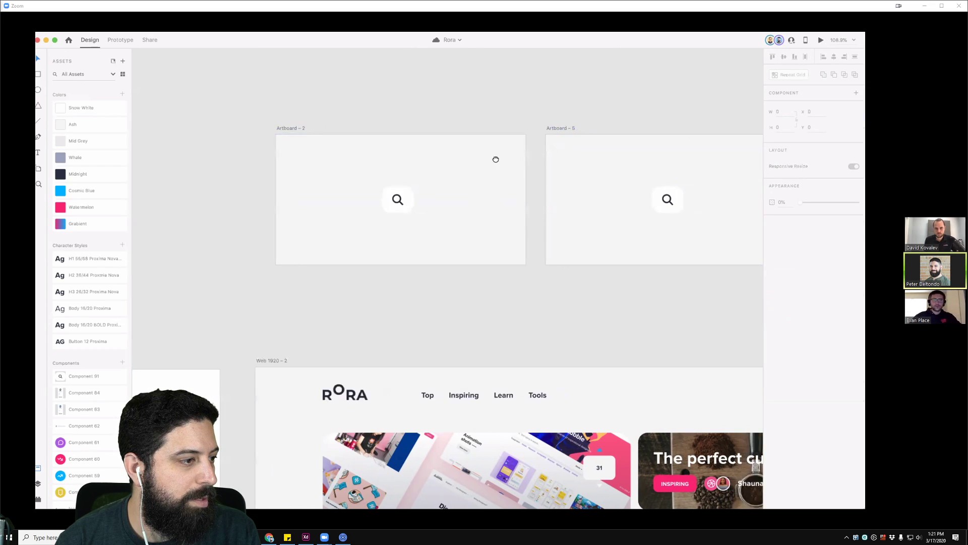
scroll(495, 160, "right", 3)
scroll(496, 159, "up", 2)
left_click(544, 266)
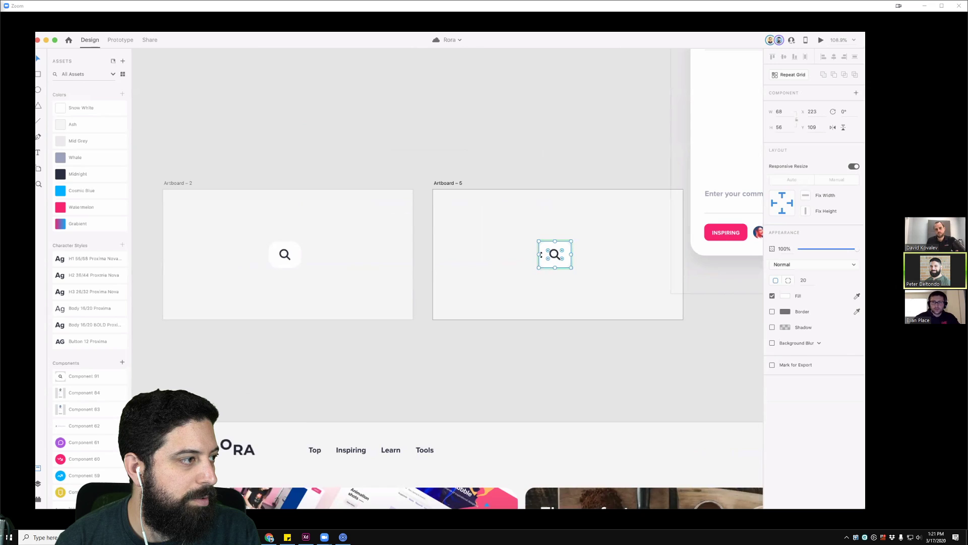
left_click_drag(284, 257, 250, 258)
left_click_drag(553, 255, 605, 248)
- Add 'Search' placeholder text to Artboard – 5's search bar in the Body 16/20 Proxima style
left_click(512, 136)
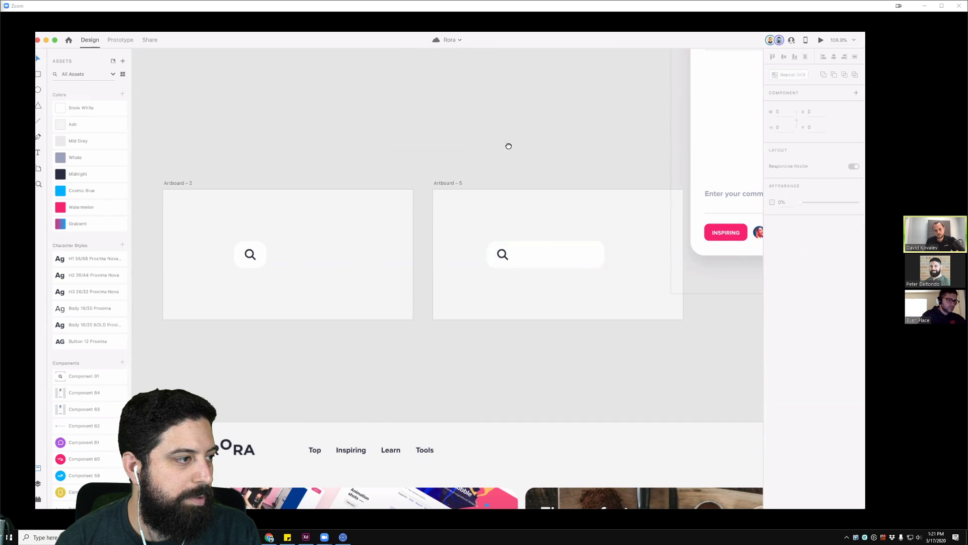
scroll(525, 147, "left", 2)
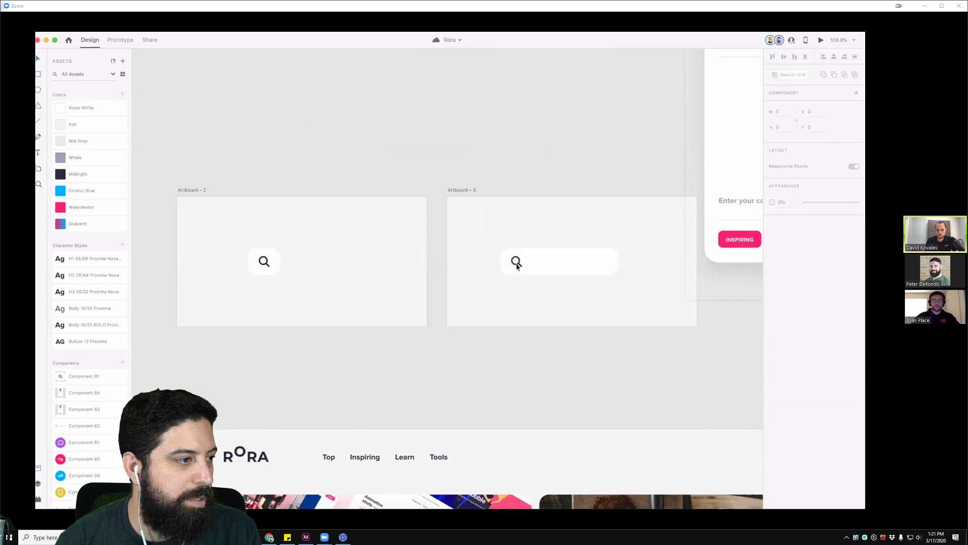
left_click(531, 270)
key("t")
left_click(534, 262)
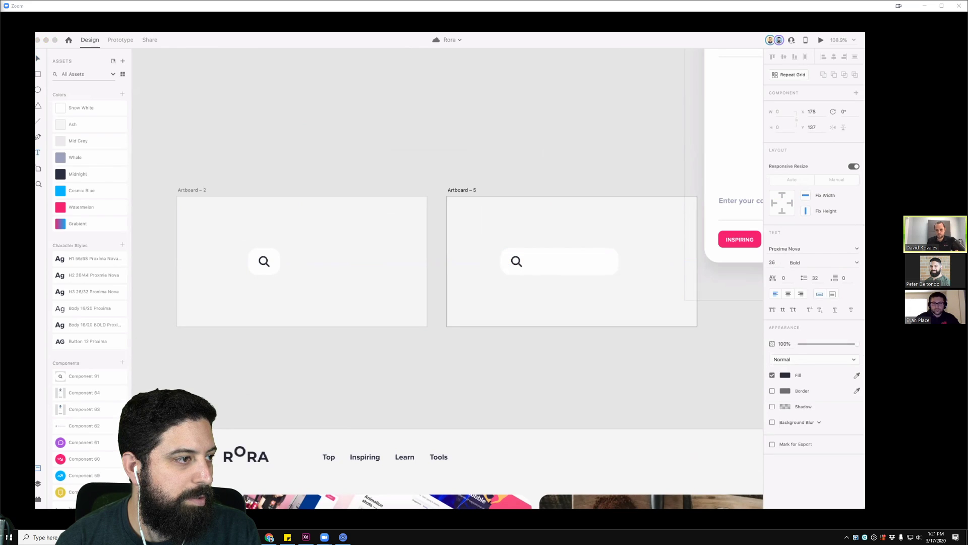
type("Search")
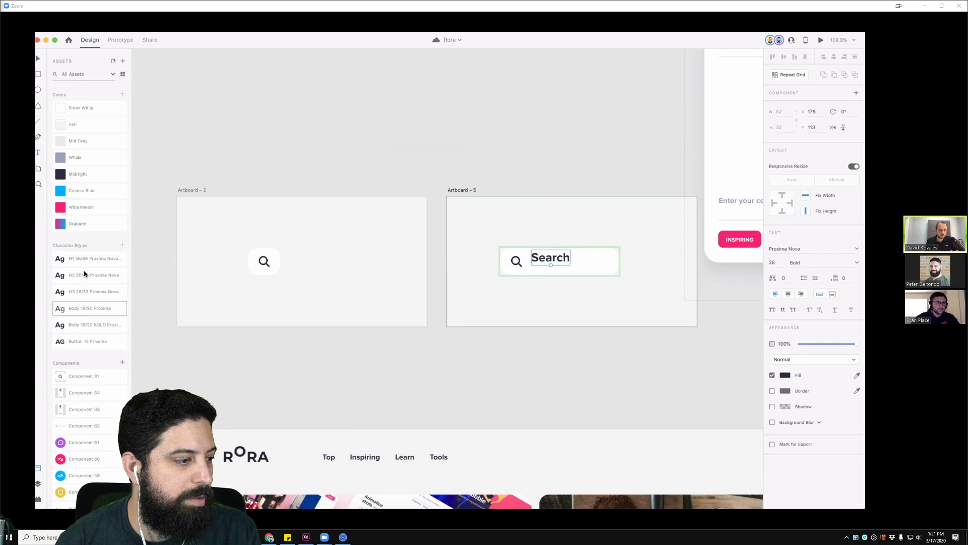
left_click(82, 312)
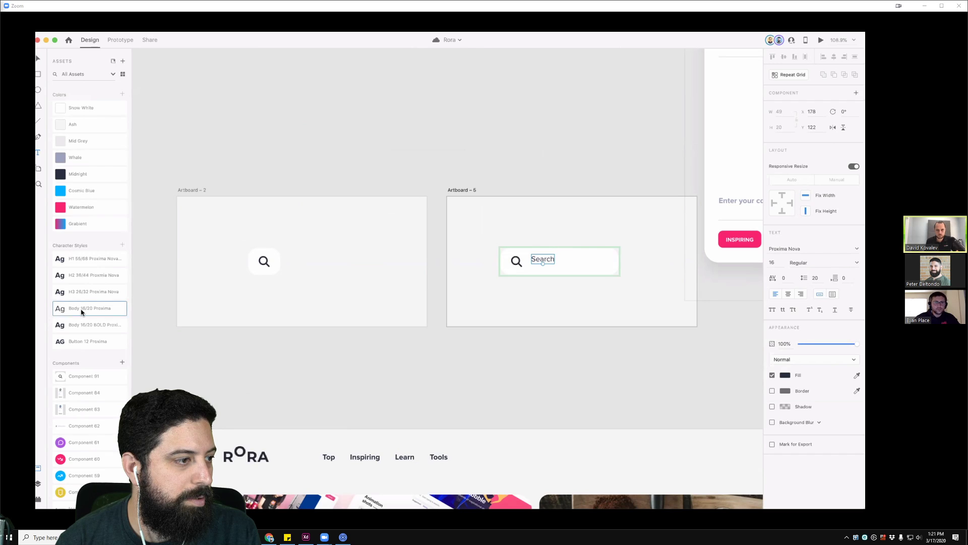
key("Escape")
key("ctrl+1")
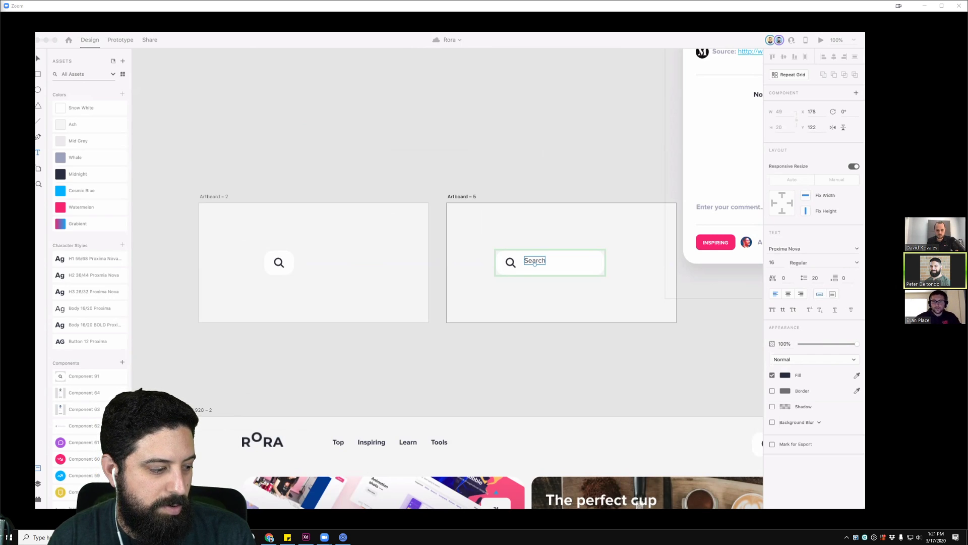
- Stop the participant's screen share from Zoom's View Options menu
left_click(369, 420)
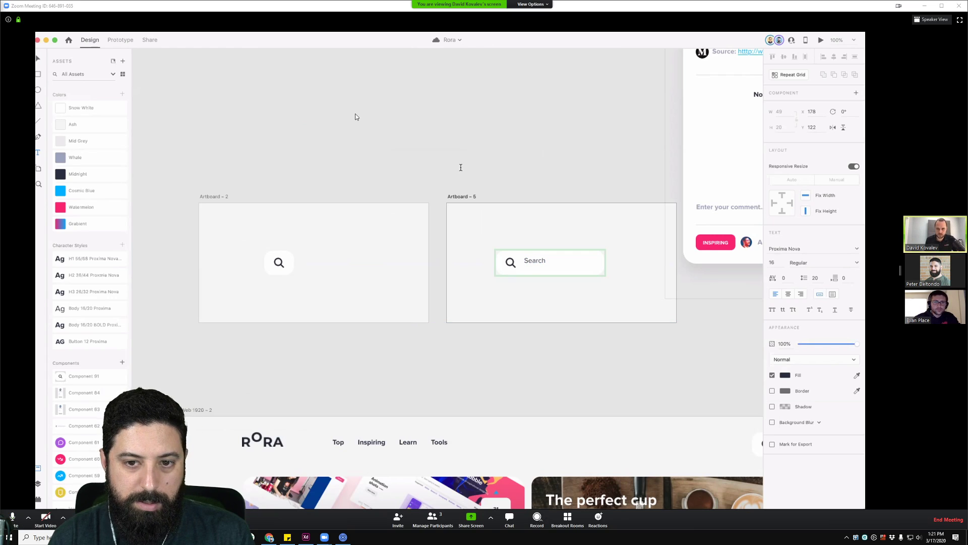
left_click(532, 4)
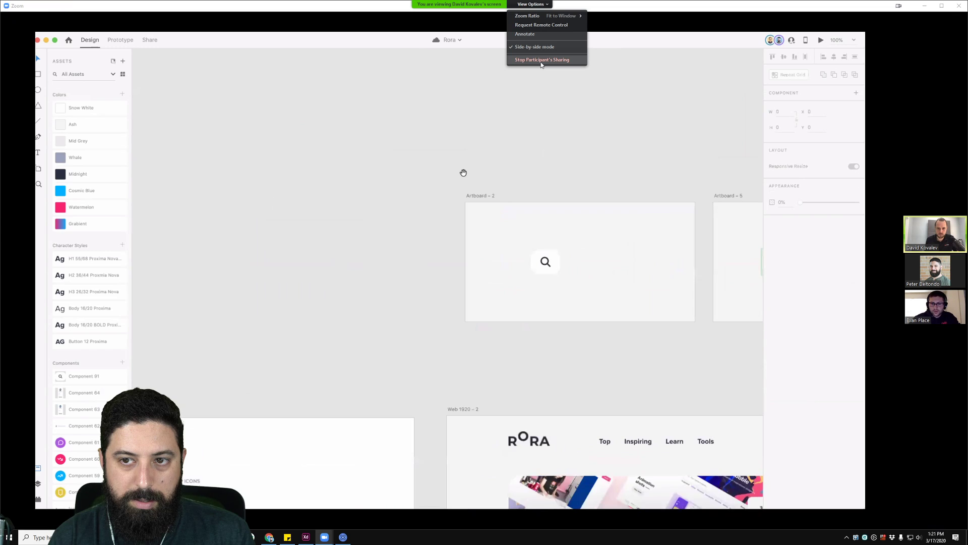
left_click(541, 59)
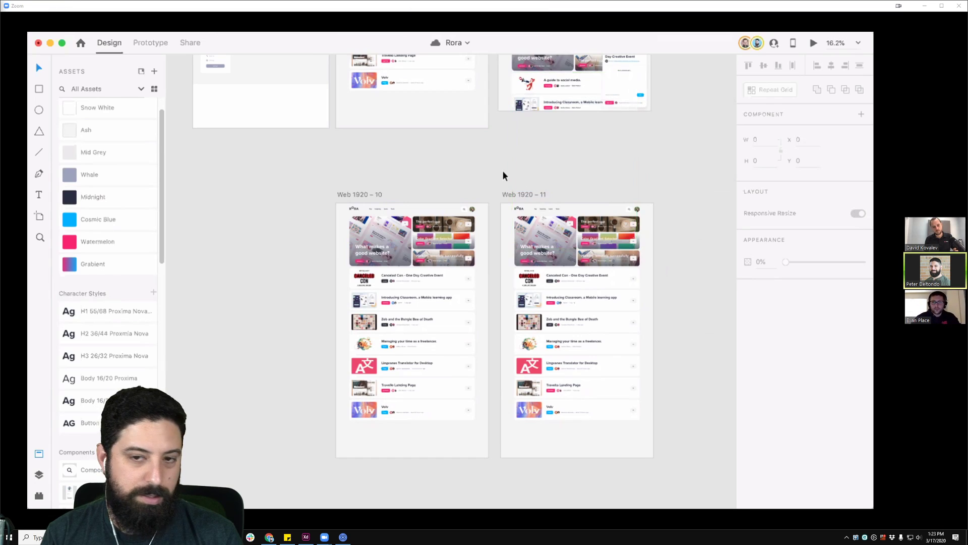
- Zoom in on Web 1920 – 10's search icon and select its component to inspect it
scroll(473, 236, "up", 5)
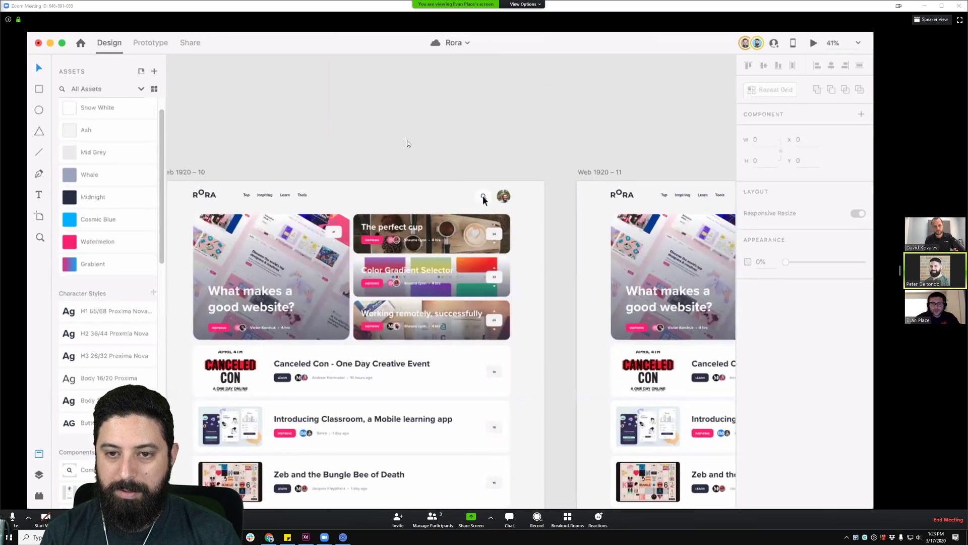
scroll(483, 200, "up", 5)
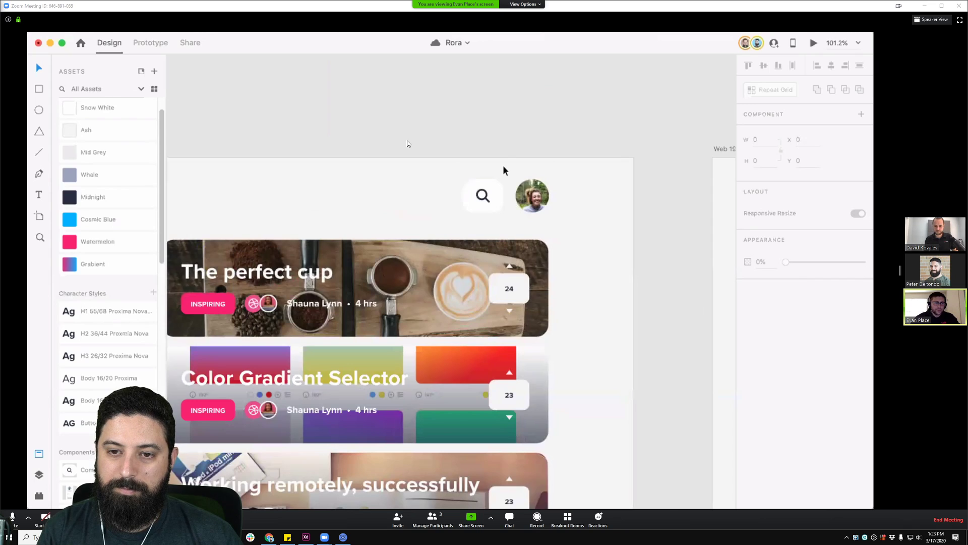
scroll(484, 196, "down", 5)
scroll(540, 193, "left", 3)
scroll(540, 193, "down", 1)
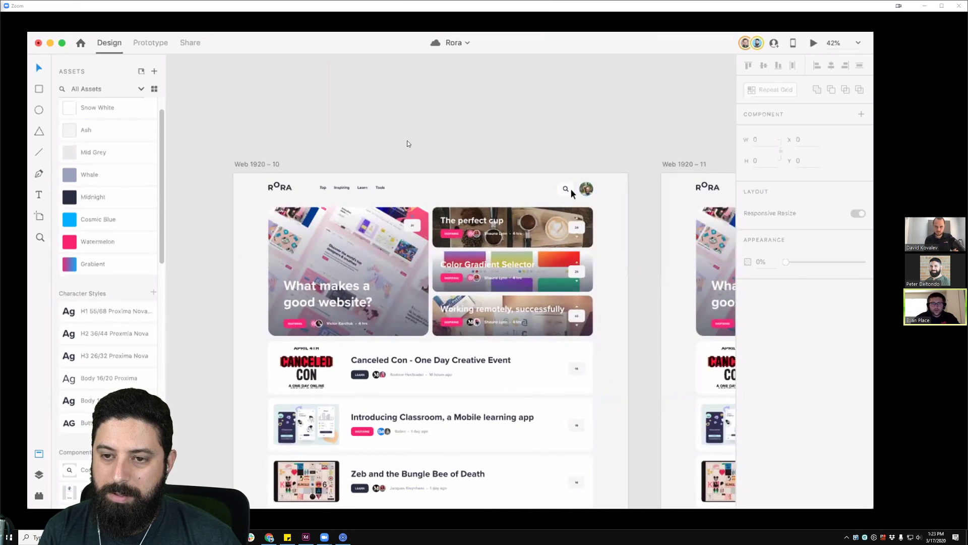
scroll(563, 191, "up", 6)
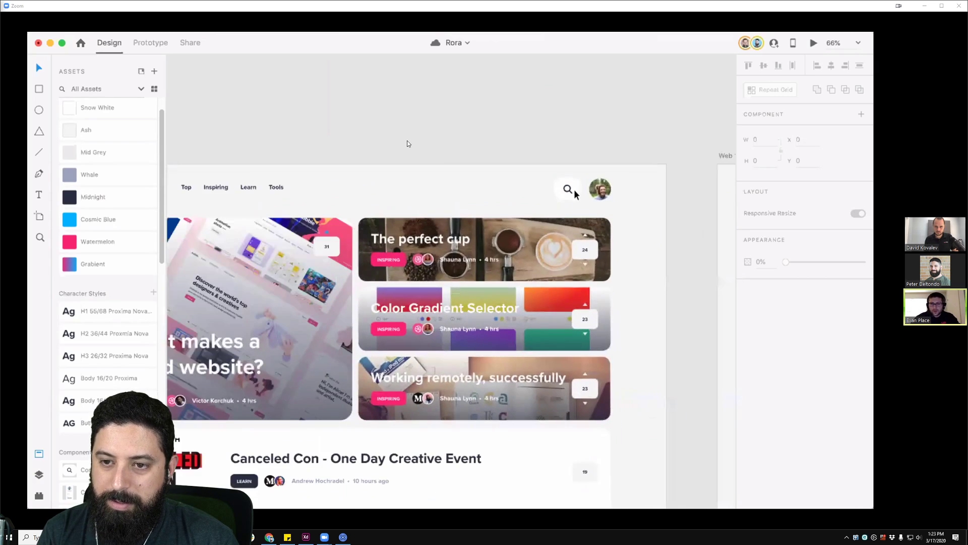
scroll(564, 191, "up", 2)
left_click(557, 184)
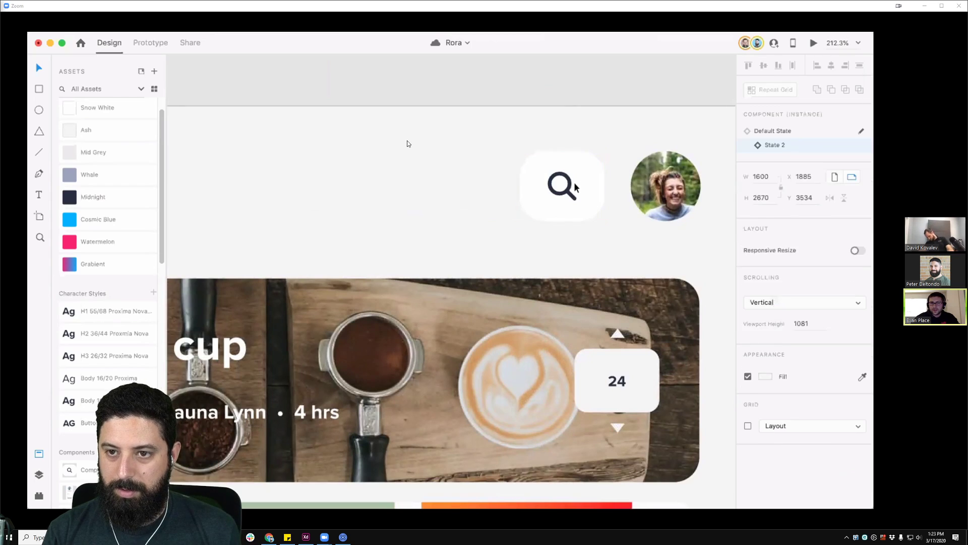
scroll(575, 187, "down", 5)
scroll(569, 186, "down", 3)
key("Escape")
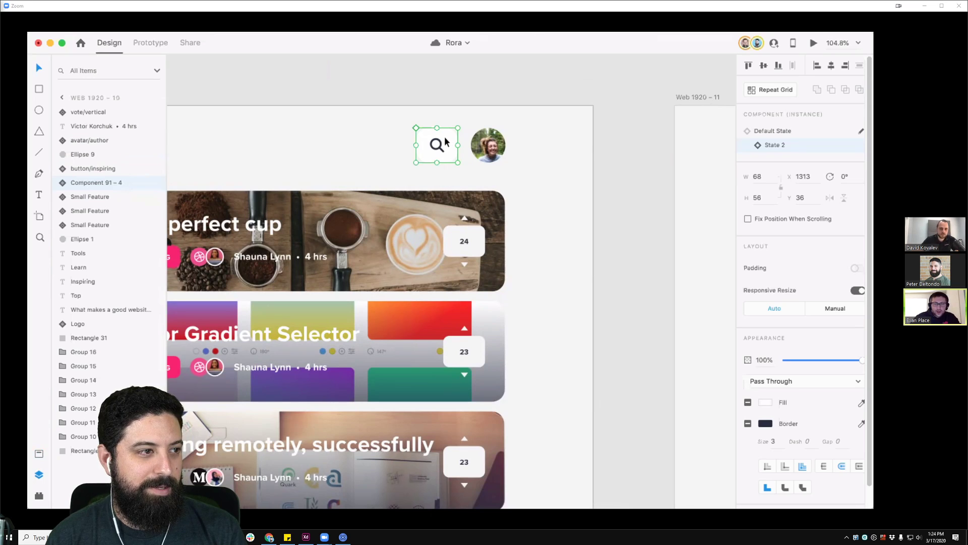
- Rename the Component 91 – 4 layer to 'search icon'
double_click(120, 181)
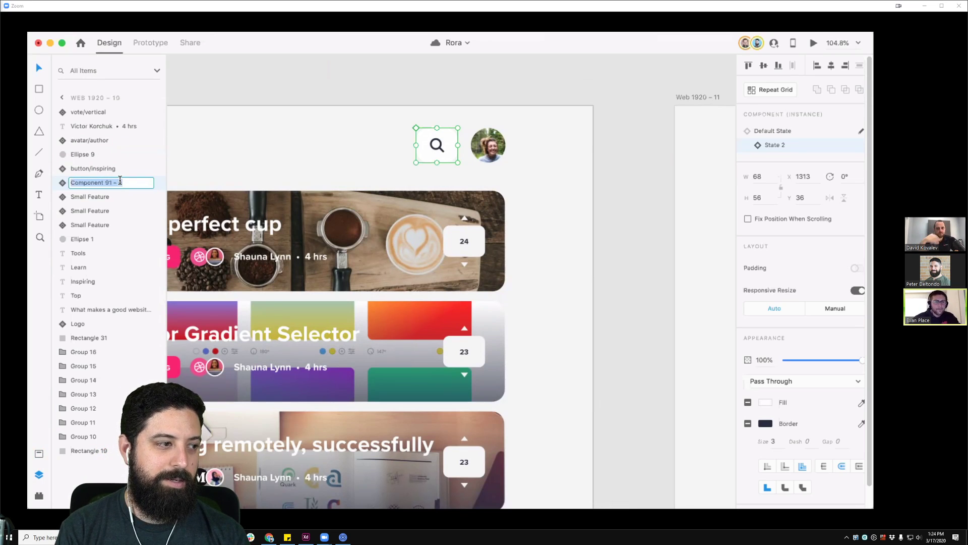
type("search icon")
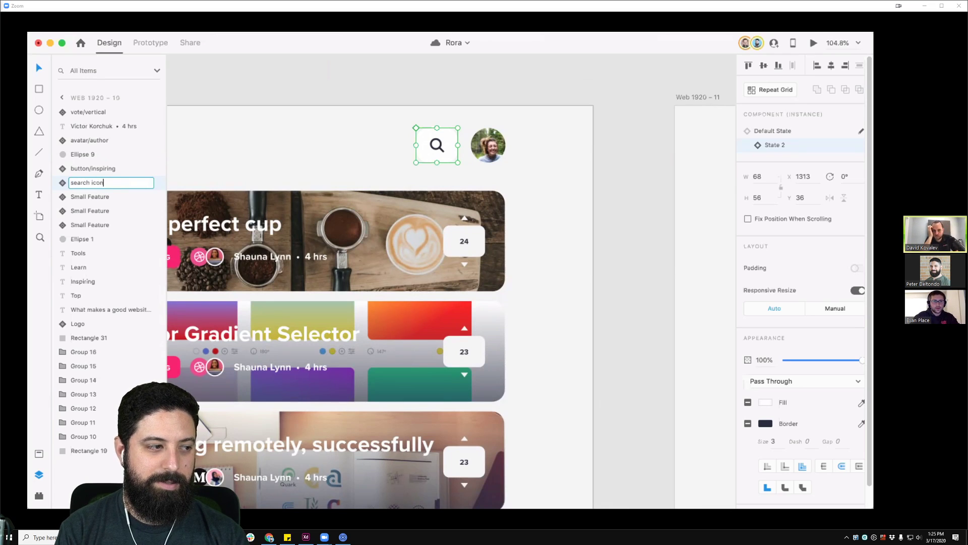
key("Return")
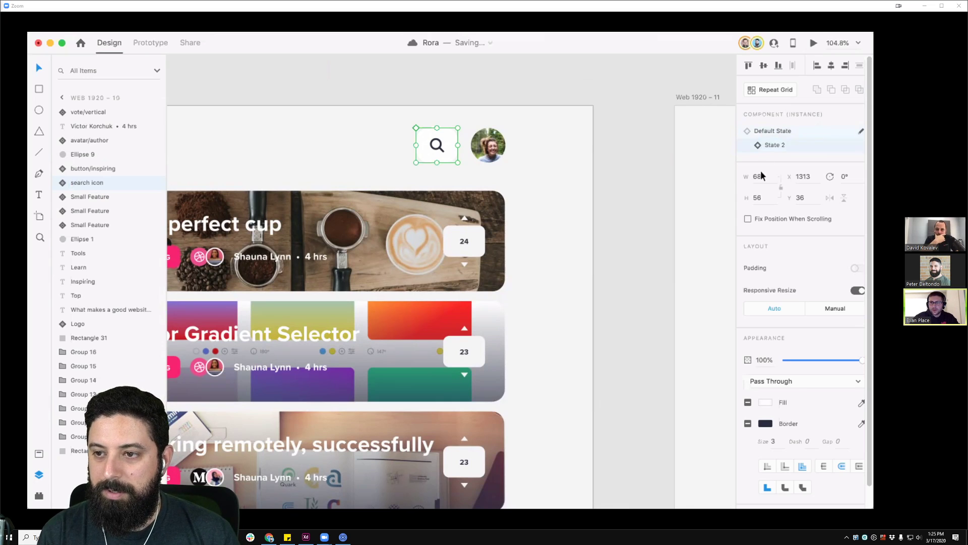
left_click(443, 182)
left_click(437, 145)
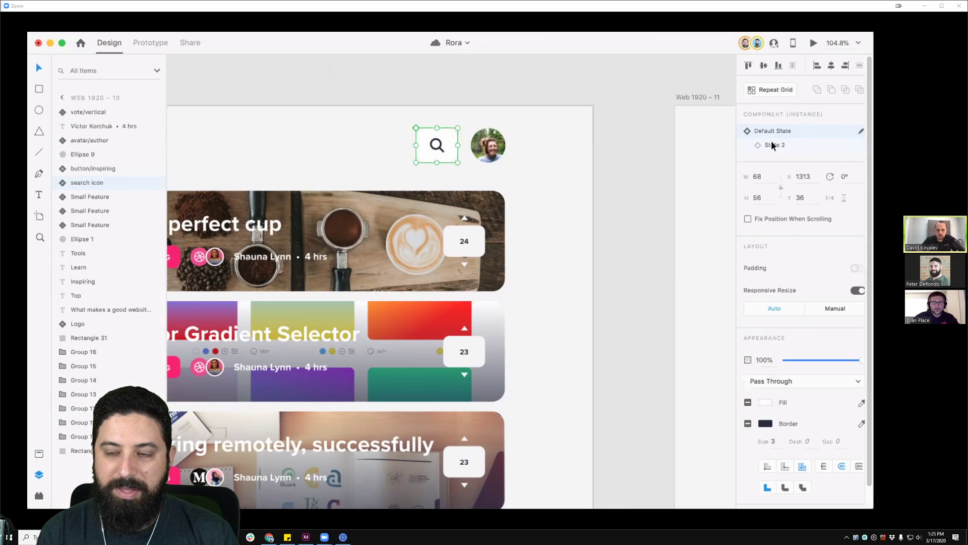
left_click(318, 92)
scroll(528, 165, "down", 4)
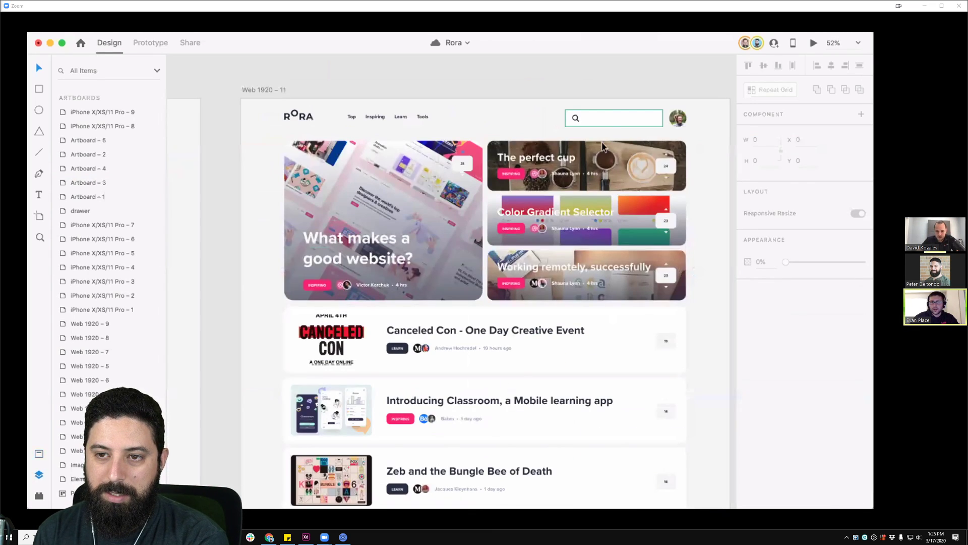
- Rename the Web 1920 – 11 search box layer, Component 91 – 5, to 'Search icon'
left_click(606, 120)
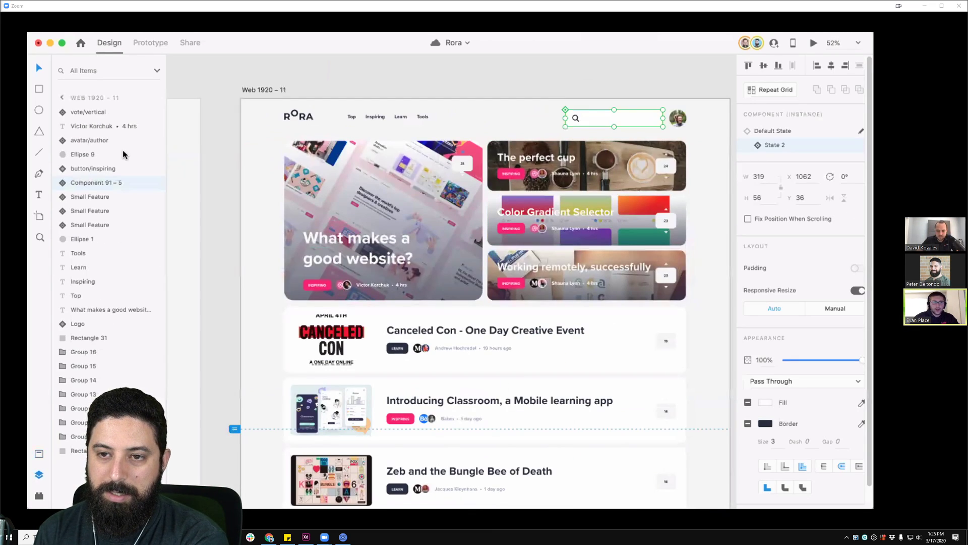
right_click(99, 185)
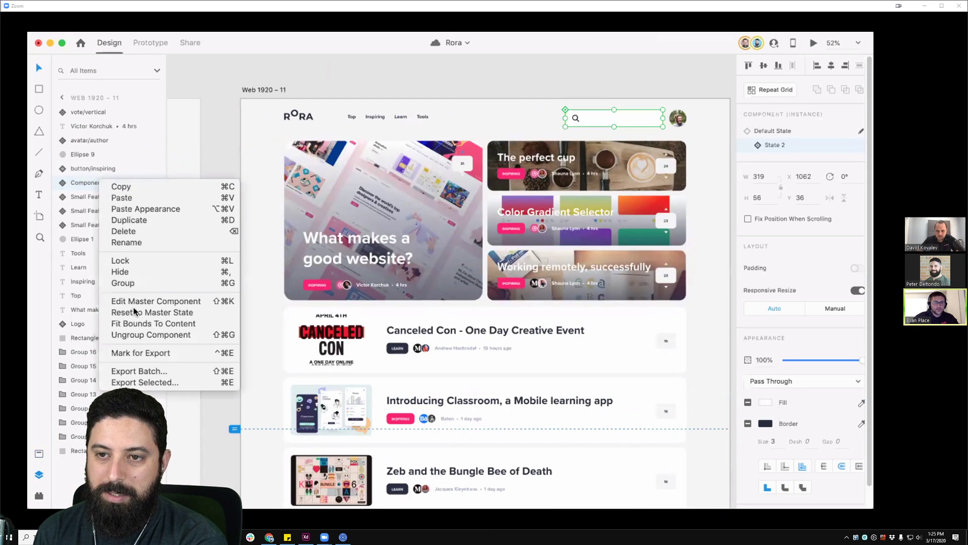
left_click(119, 243)
type("S")
type("earch icon")
key("Return")
left_click(306, 84)
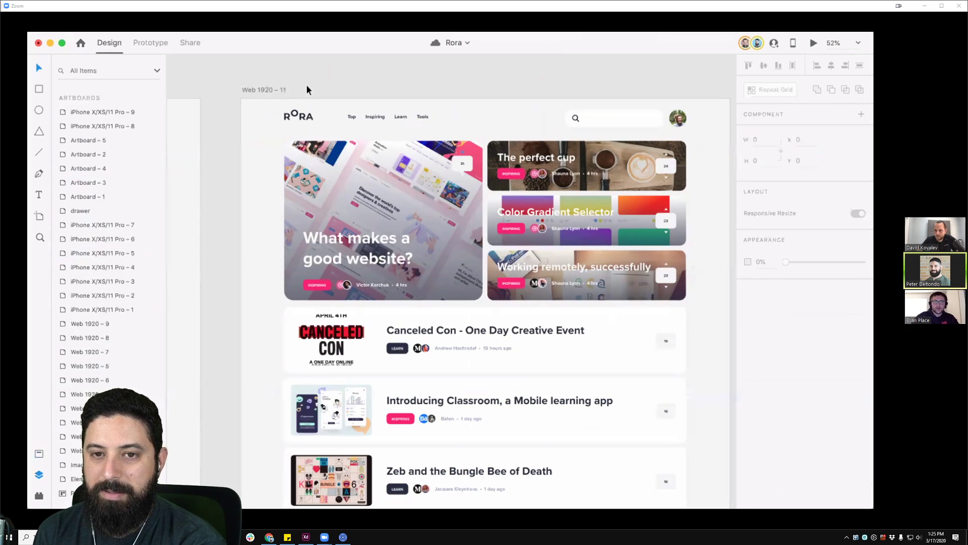
- Check Web 1920 – 10's search icon and run a quick desktop preview of the Rora page
scroll(416, 124, "left", 5)
left_click(395, 125)
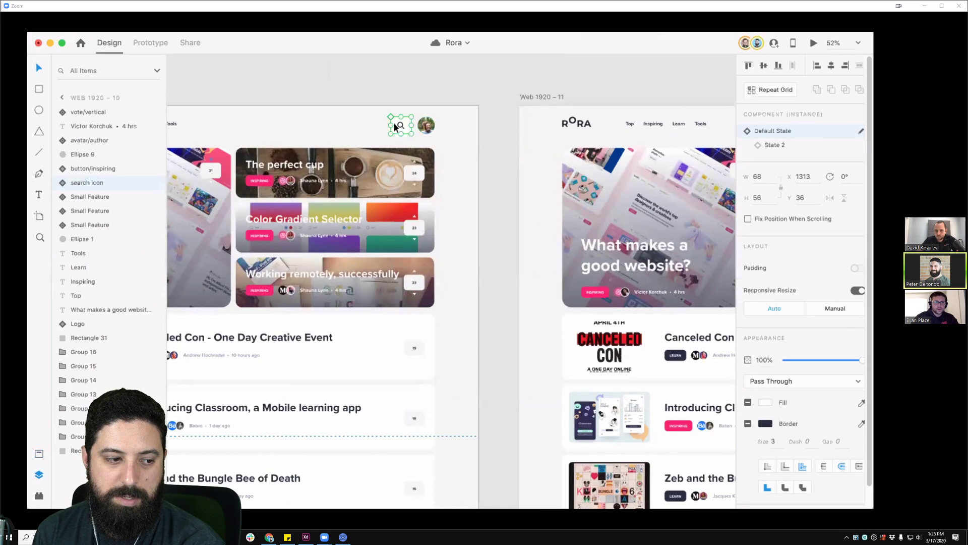
scroll(648, 152, "left", 5)
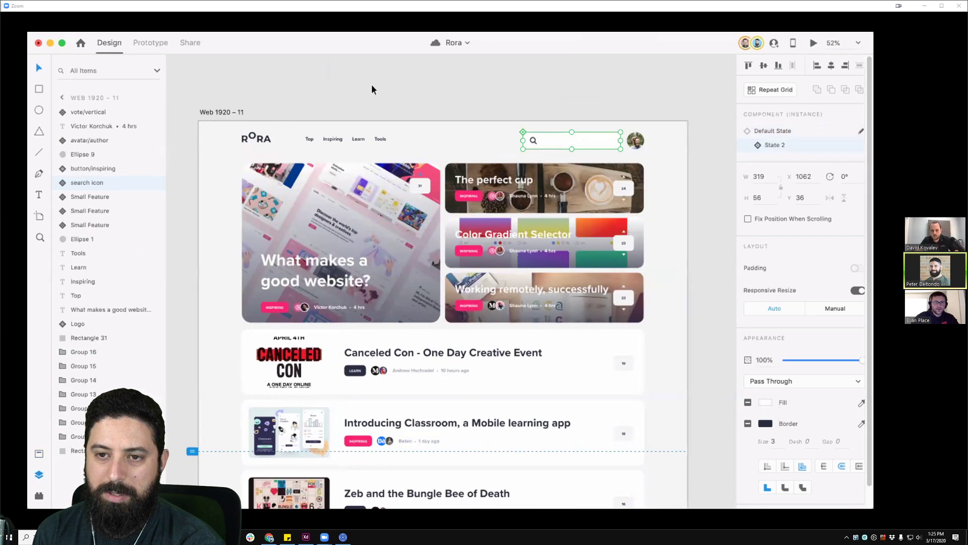
left_click(372, 89)
scroll(469, 146, "left", 5)
left_click(812, 44)
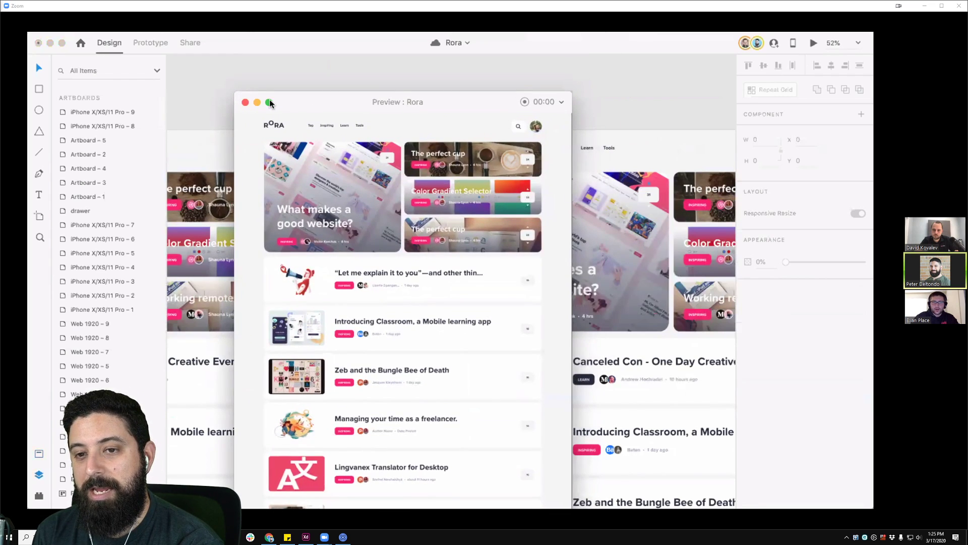
left_click(245, 103)
- Ungroup the search components on Web 1920 – 10 and Web 1920 – 11 into plain groups
left_click(302, 151)
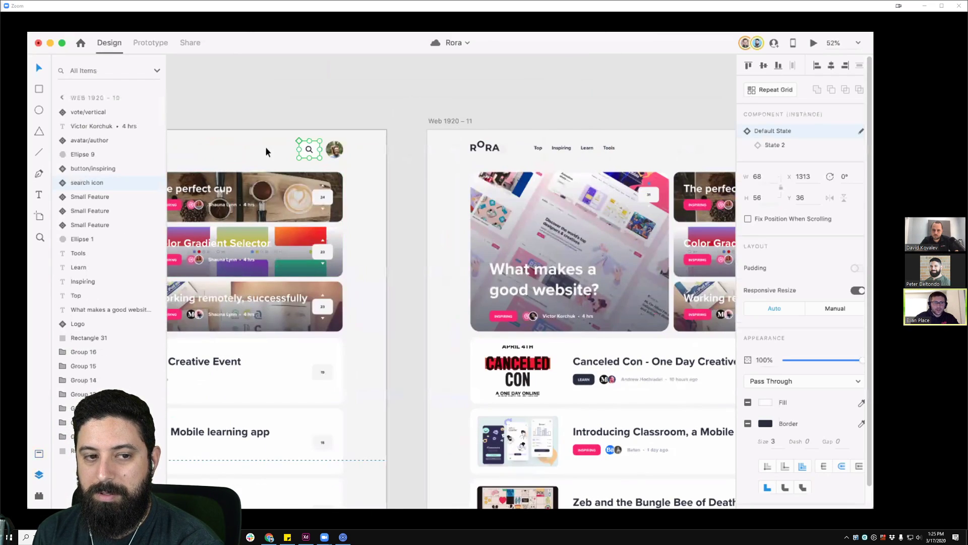
right_click(311, 150)
left_click(354, 278)
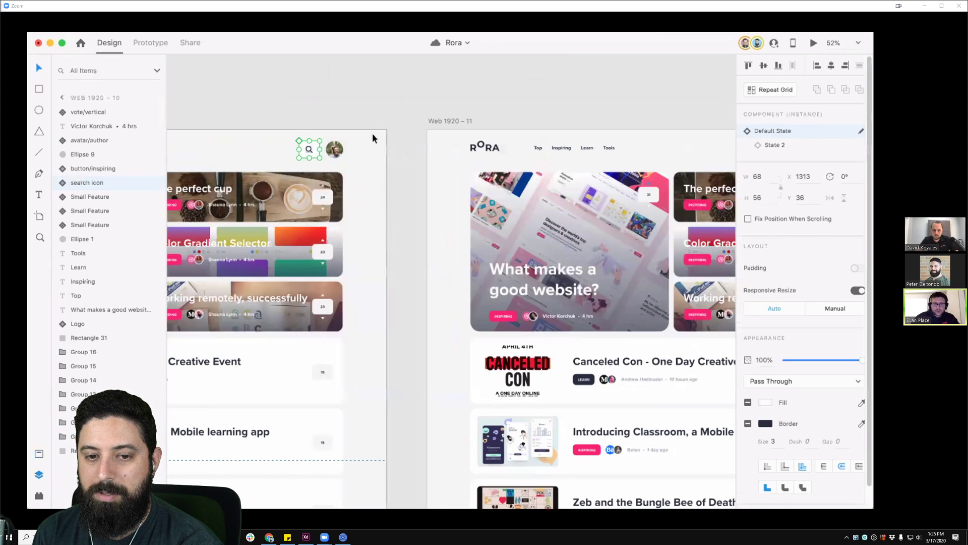
left_click(375, 114)
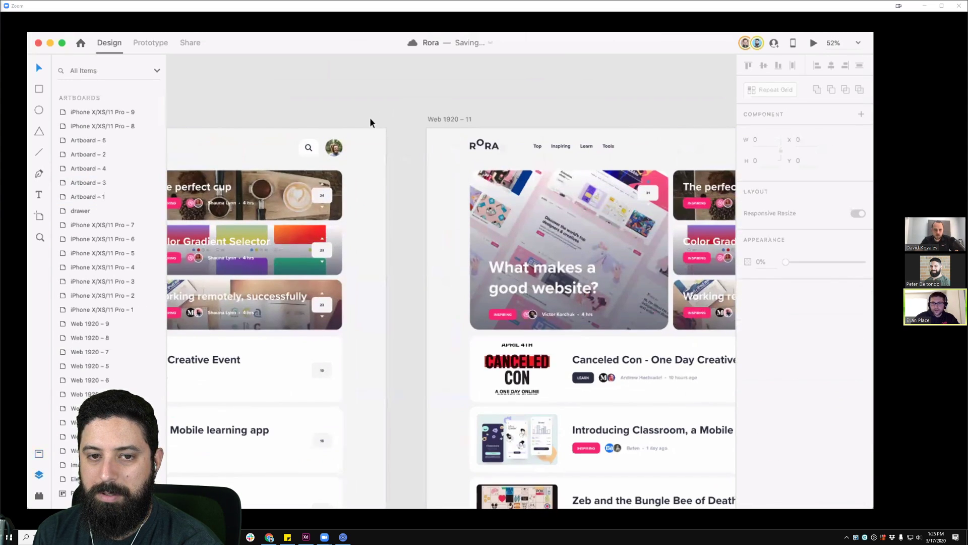
scroll(370, 117, "right", 5)
right_click(509, 141)
left_click(555, 283)
left_click(519, 111)
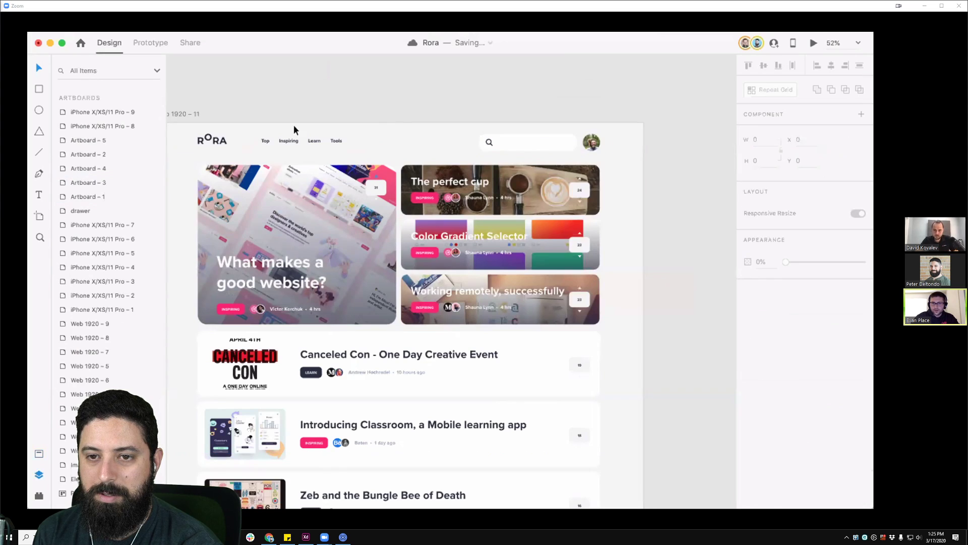
scroll(376, 99, "left", 5)
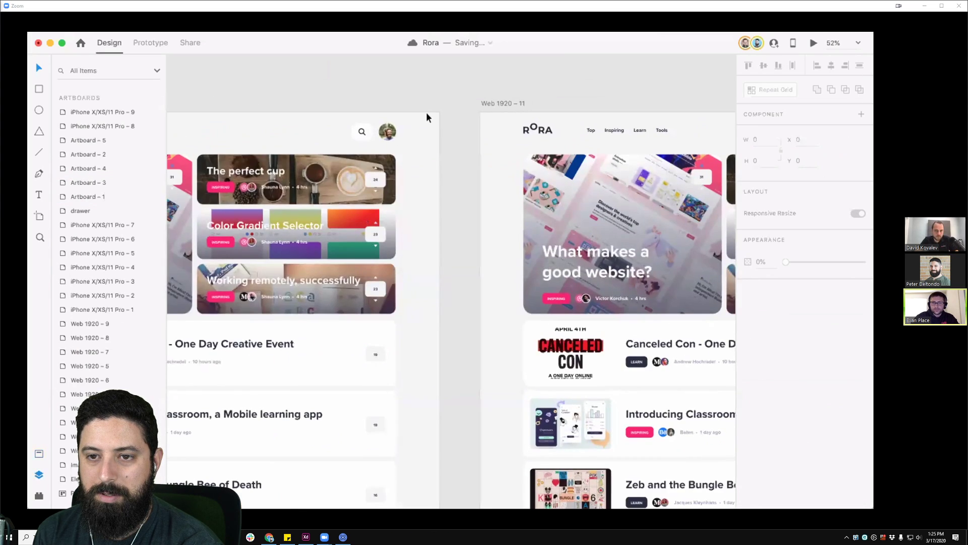
- Wire the Web 1920 – 10 search icon to Web 1920 – 11 with Ease In-Out auto-animate, then preview
left_click(370, 132)
key("ctrl+2")
left_click_drag(373, 133, 495, 222)
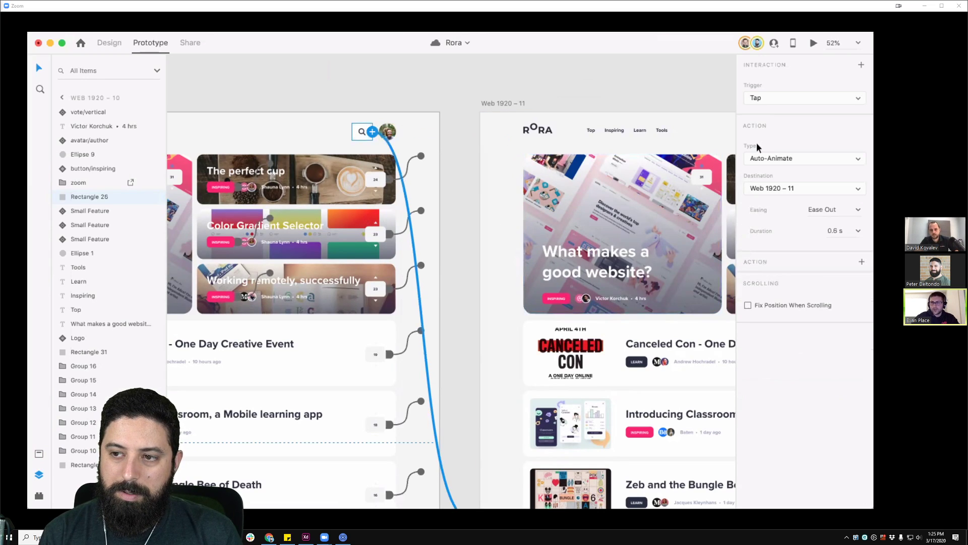
left_click(856, 210)
left_click(838, 255)
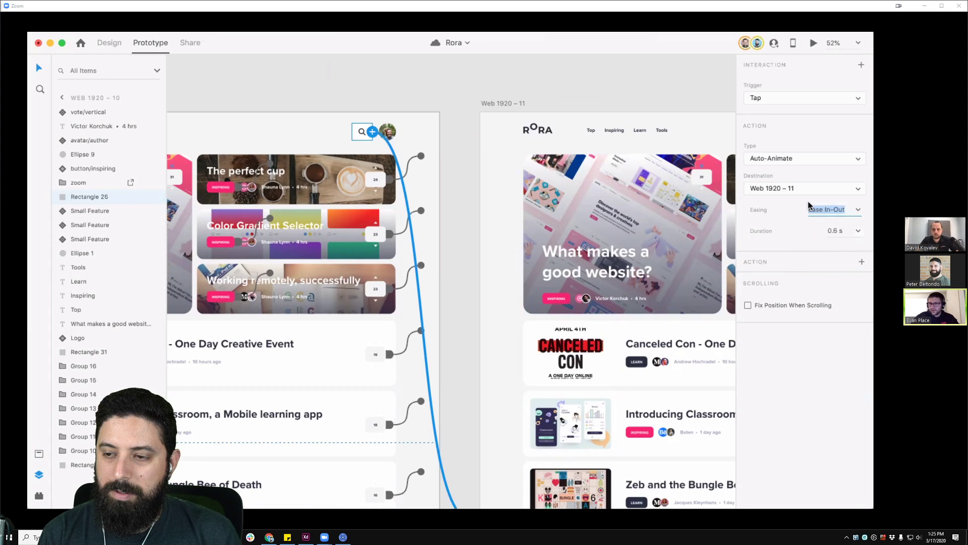
left_click(451, 82)
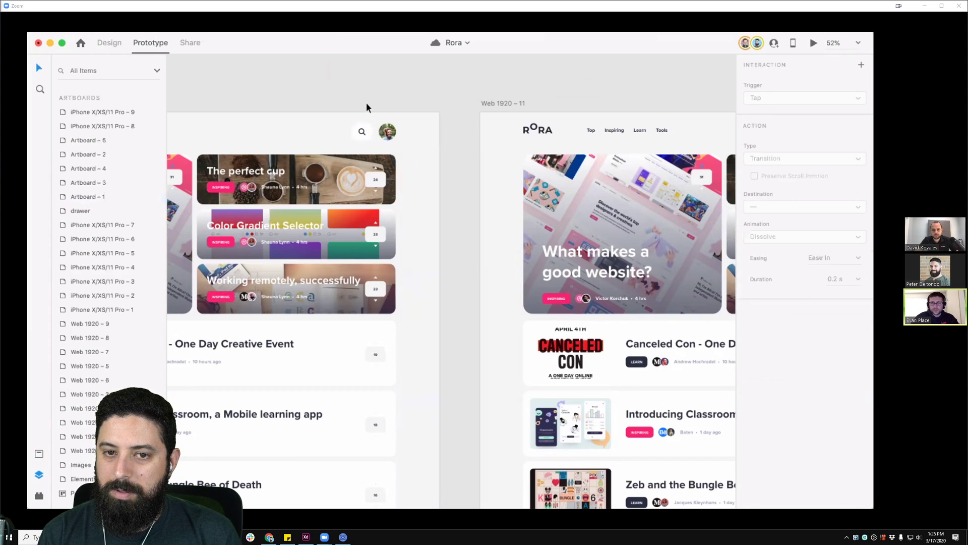
left_click(811, 42)
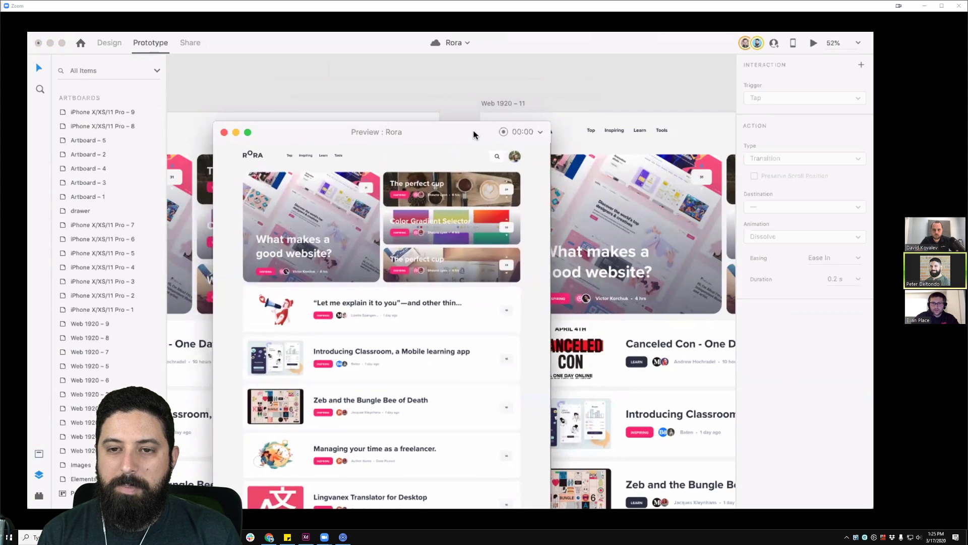
- Select the Web 1920 – 10 artboard and preview it
left_click(217, 131)
scroll(313, 114, "down", 5)
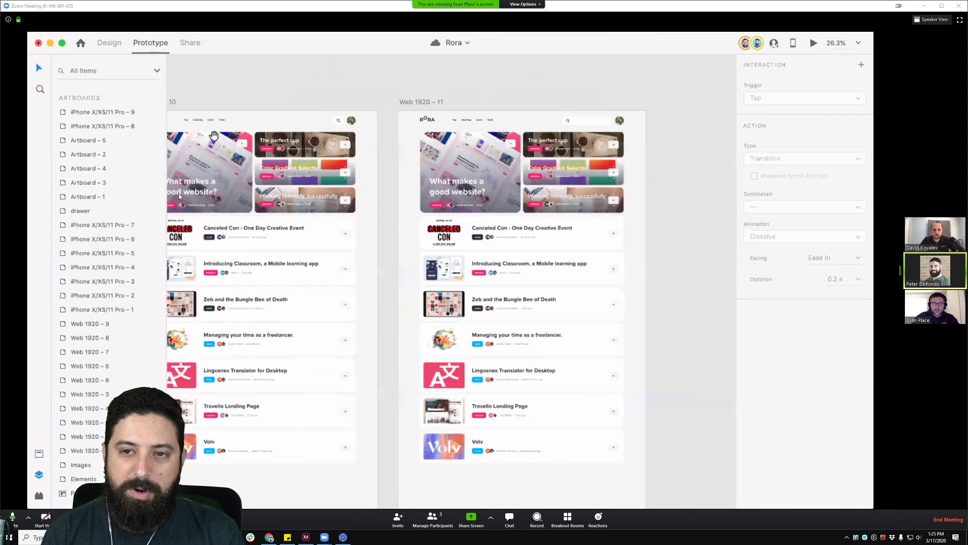
left_click(241, 103)
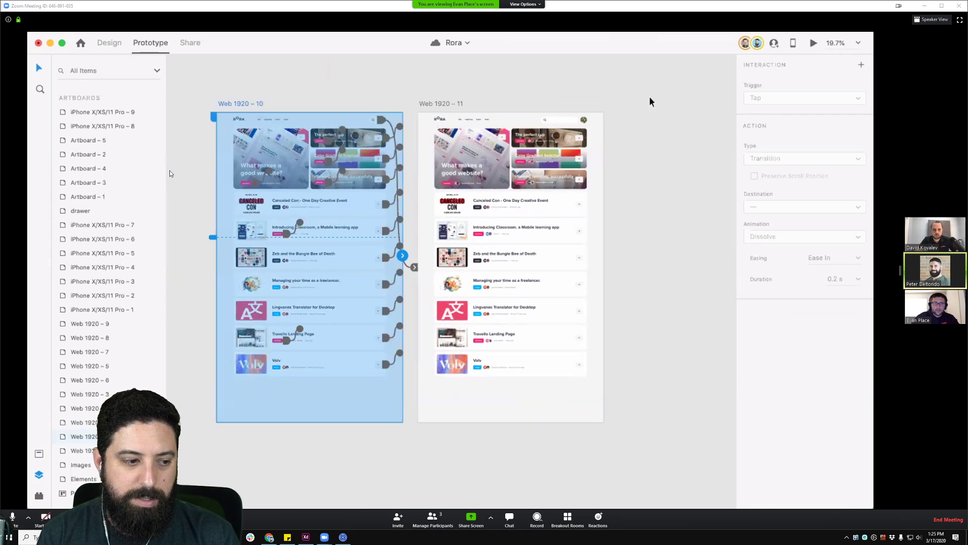
left_click(814, 43)
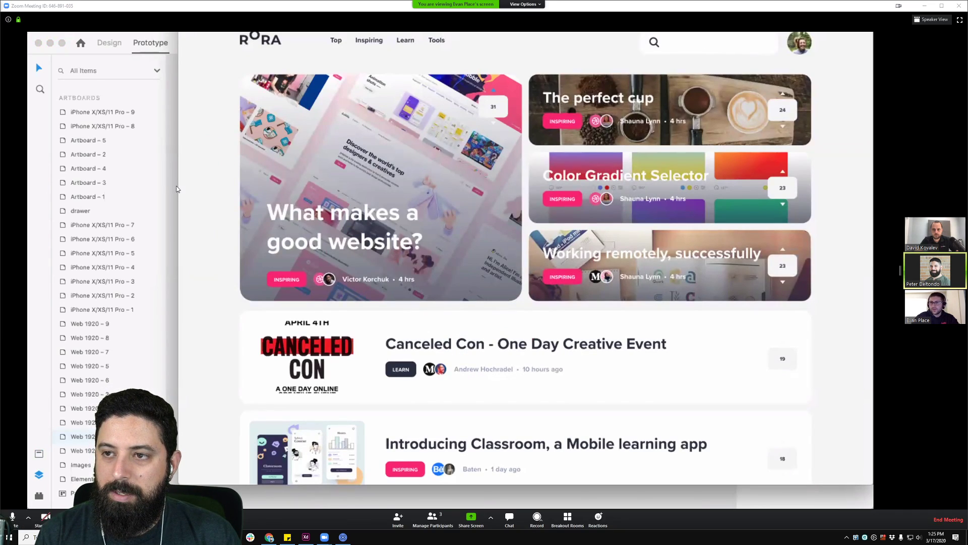
key("super+w")
- Link Web 1920 – 11 back to Web 1920 – 10 with Auto-Animate and test the search expanding
left_click(309, 86)
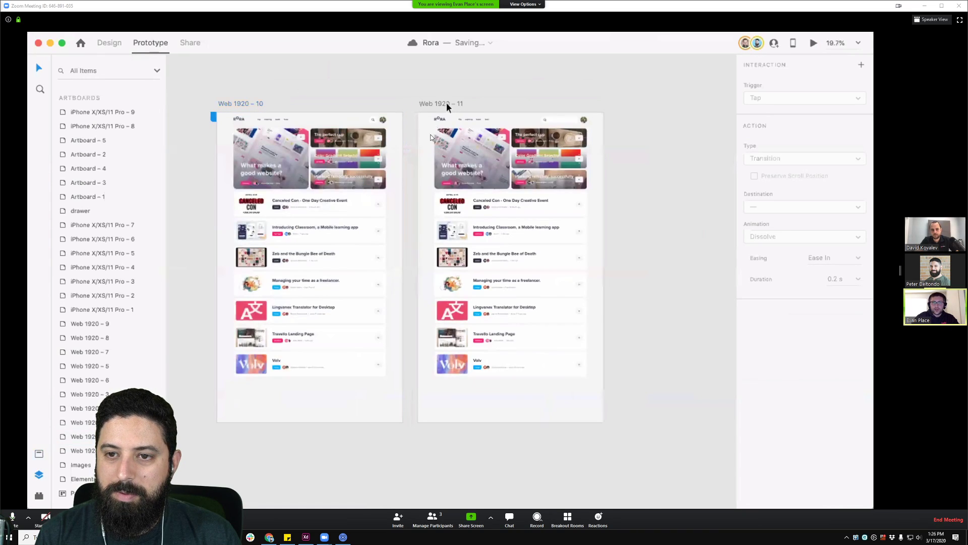
left_click(446, 103)
left_click_drag(604, 255, 391, 219)
left_click(813, 43)
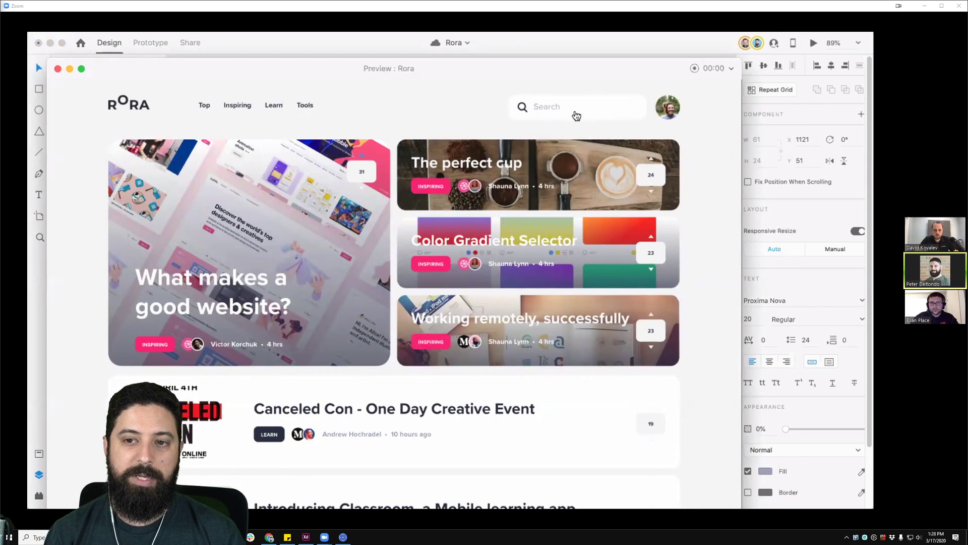
left_click(632, 110)
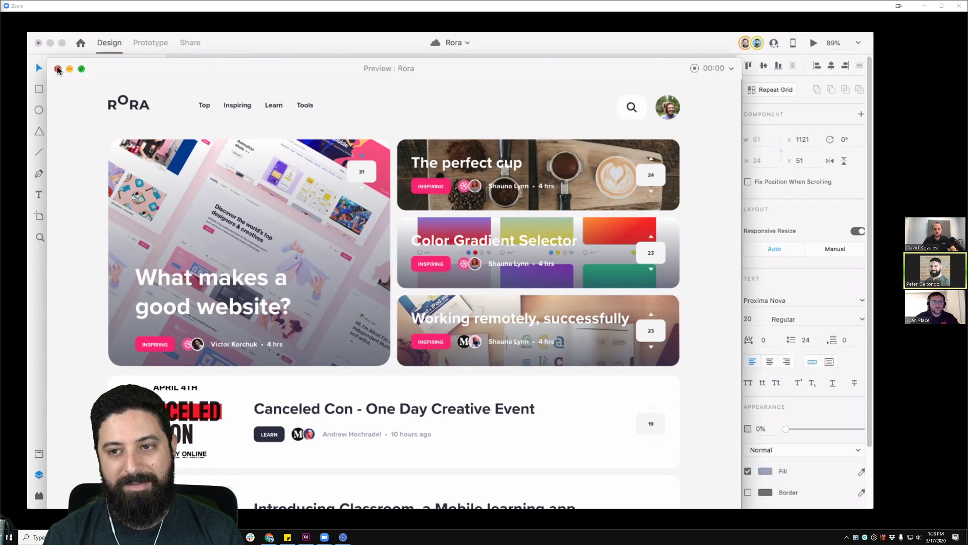
left_click(219, 54)
- Nudge the search icon slightly right and test the expand and collapse in preview
left_click_drag(605, 145, 608, 147)
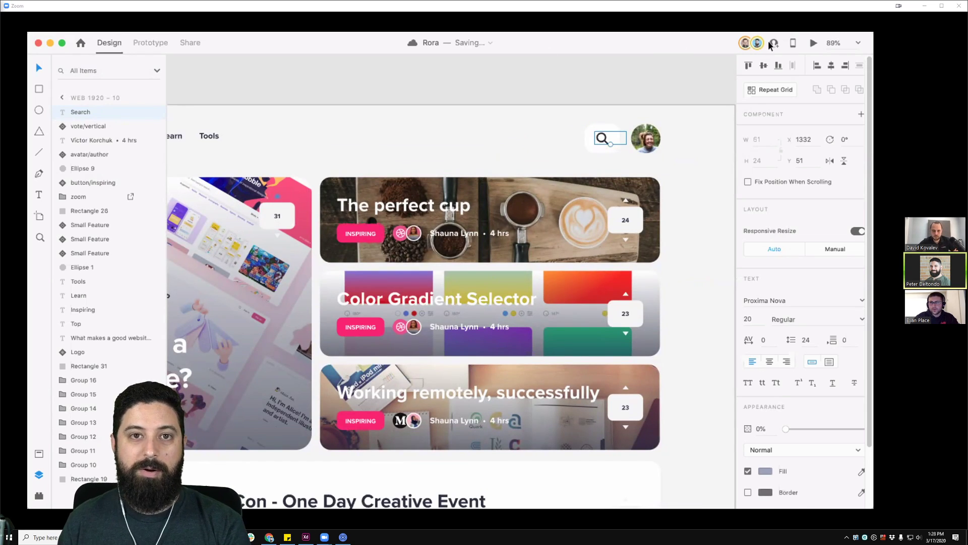
left_click(814, 43)
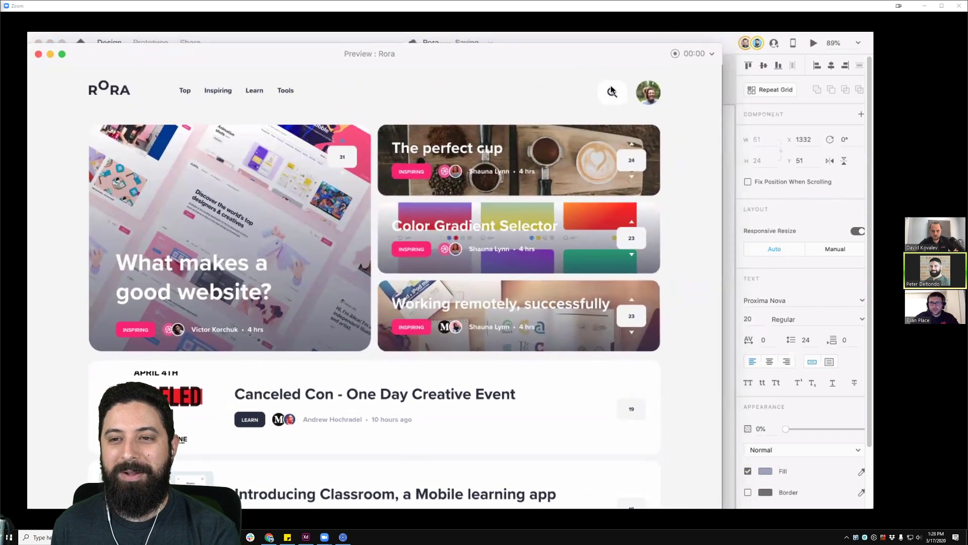
left_click(612, 91)
left_click(504, 92)
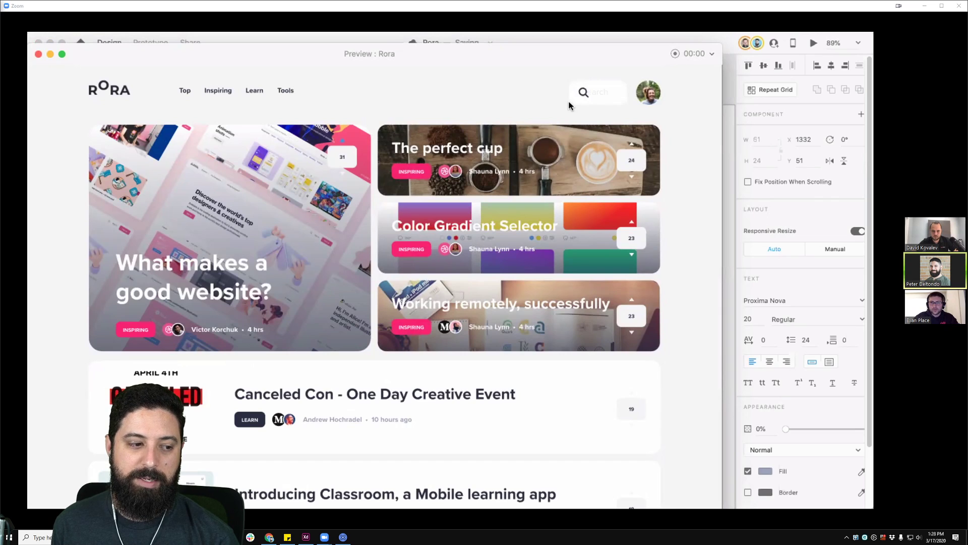
left_click_drag(141, 60, 169, 77)
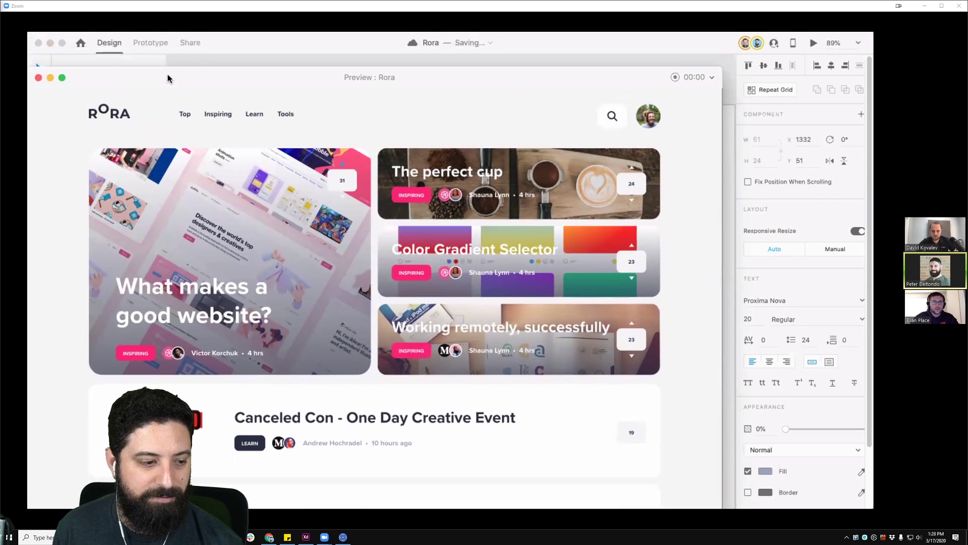
left_click_drag(598, 77, 560, 182)
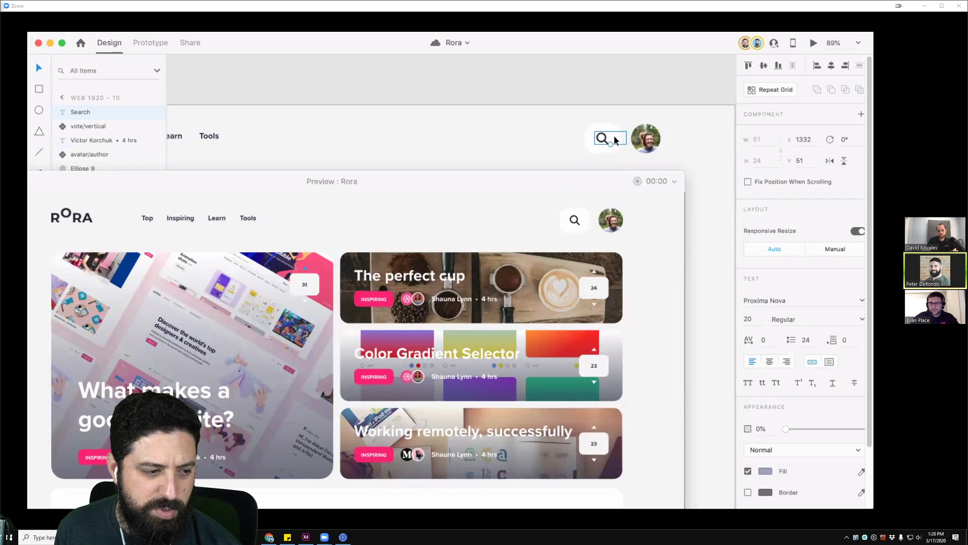
- Shift the Search text box right to X 1341 and retest the search animation
left_click_drag(614, 138, 618, 139)
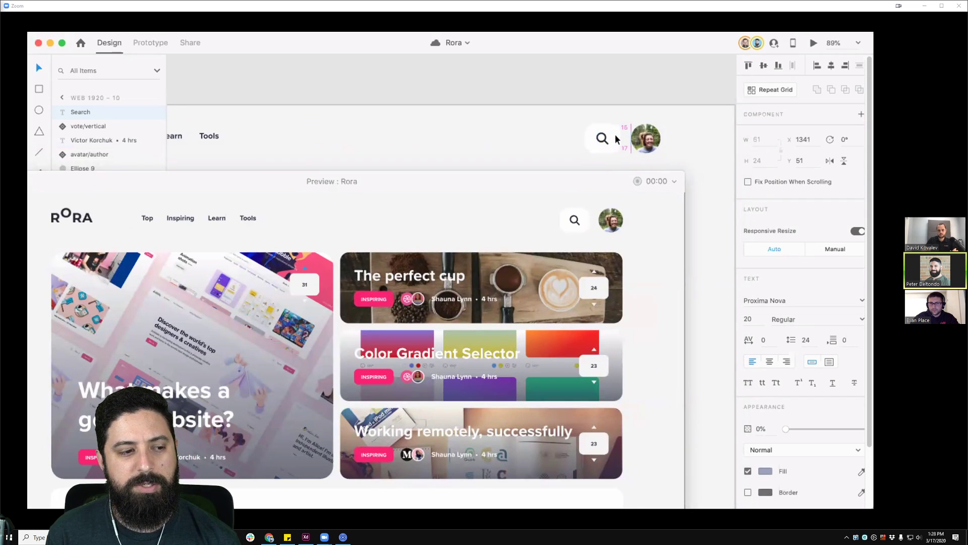
left_click(578, 222)
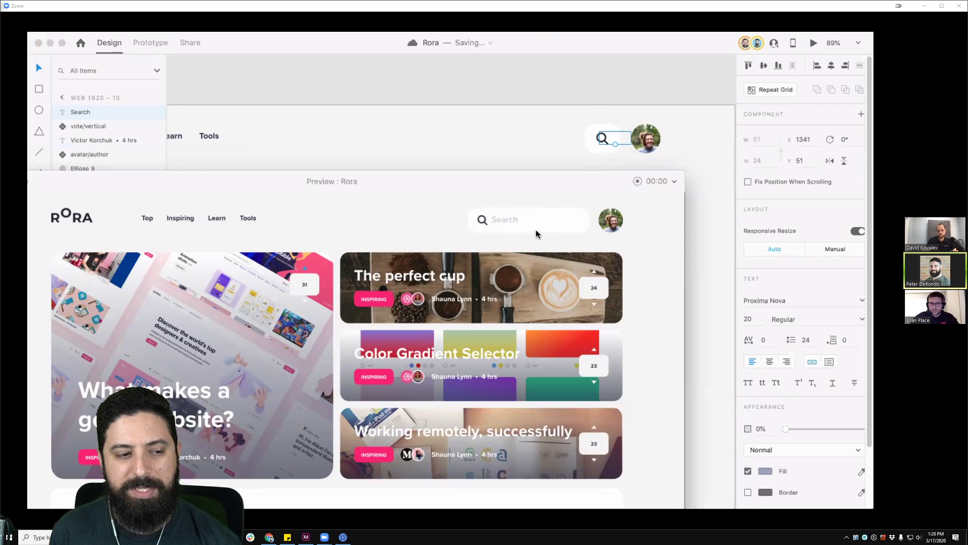
left_click(571, 226)
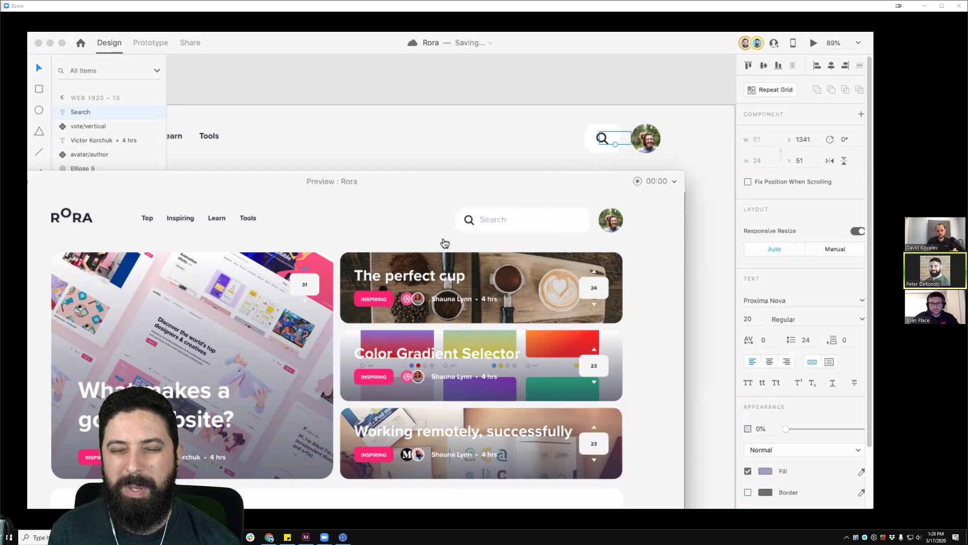
left_click_drag(452, 173, 529, 203)
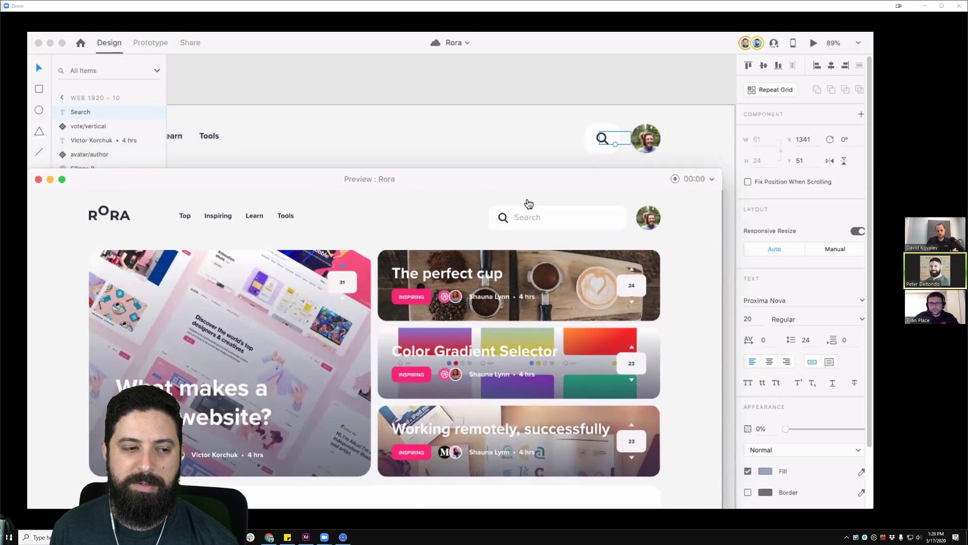
left_click_drag(498, 157, 540, 229)
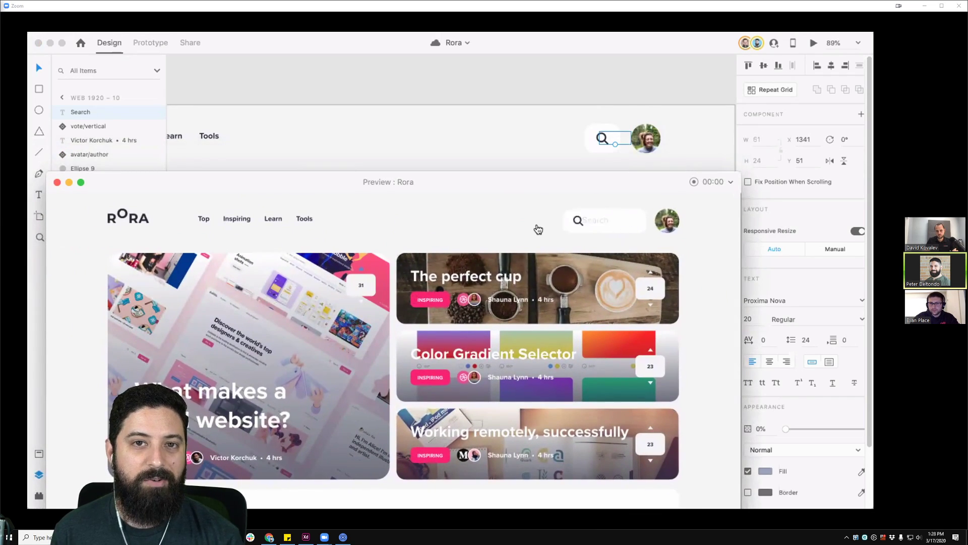
left_click(622, 142)
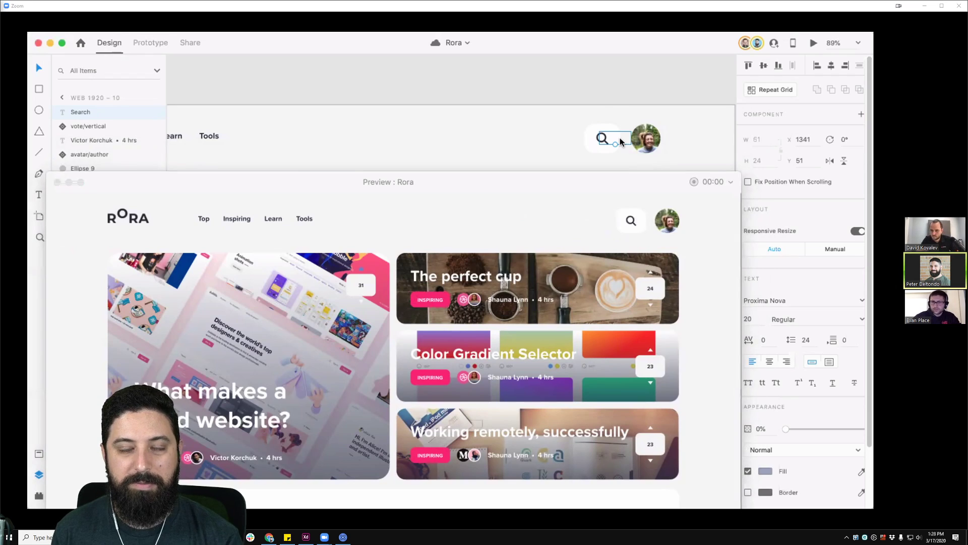
- Nudge the Search element down on both Web 1920 – 10 and Web 1920 – 11
left_click(623, 97)
scroll(626, 116, "down", 3)
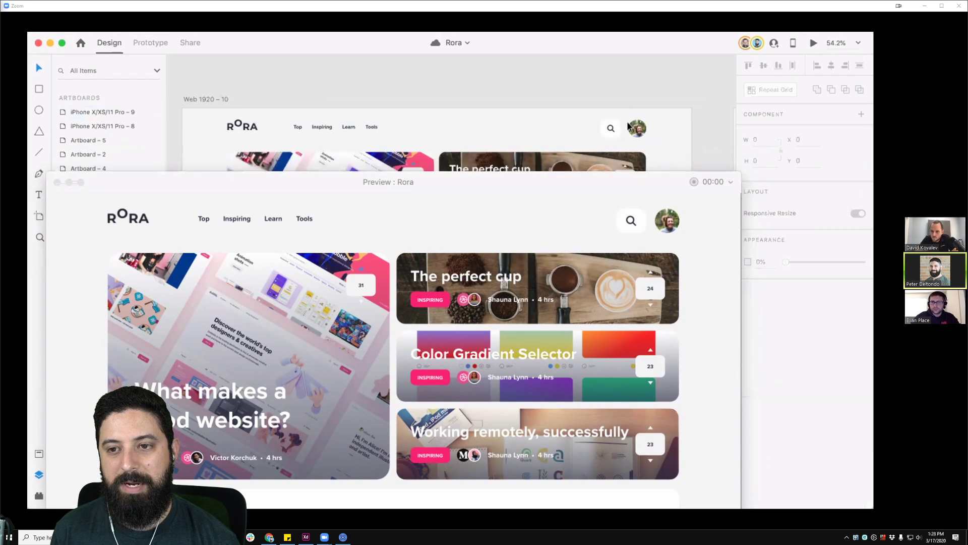
left_click(624, 131)
key("Down")
key("Down")
key("Down")
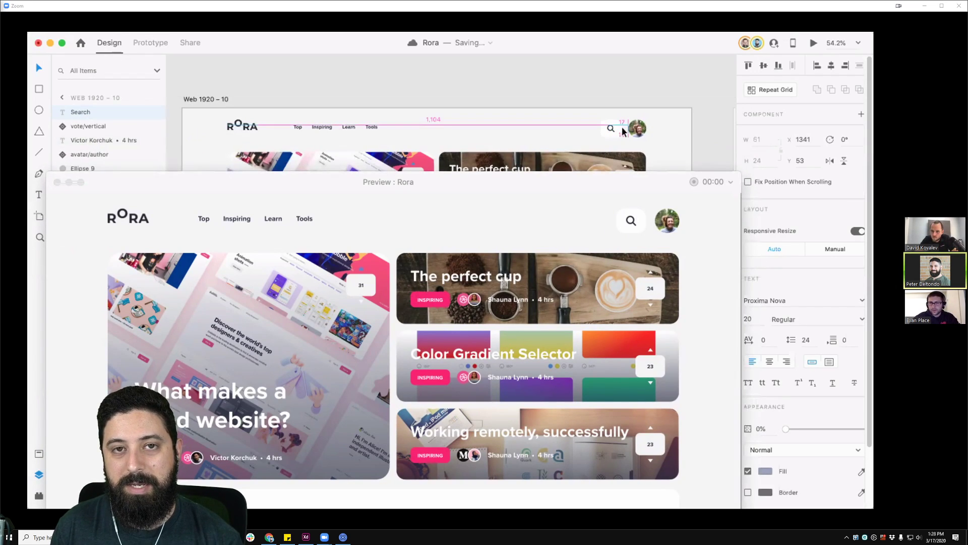
left_click(634, 80)
scroll(422, 151, "right", 5)
left_click(435, 109)
key("Down")
key("Down")
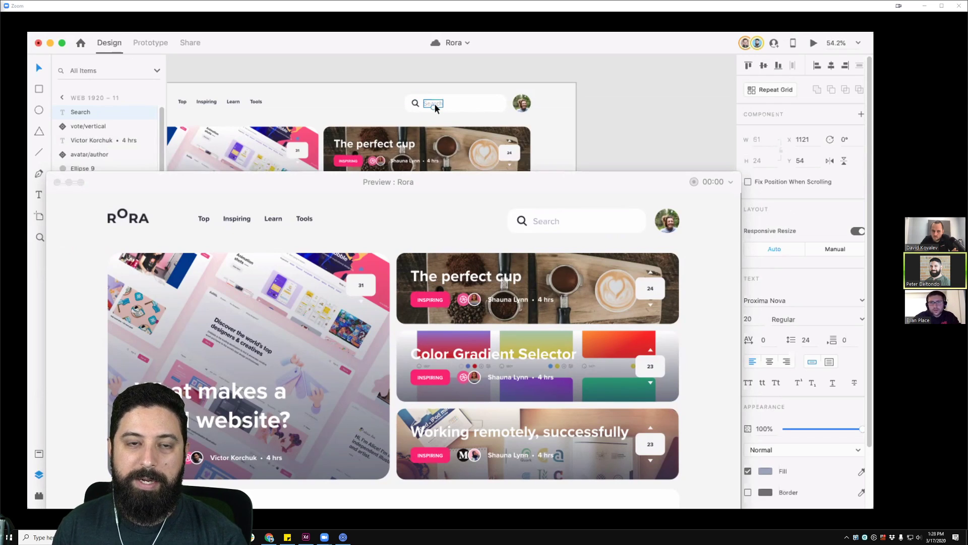
- Set the Search element's Y position to 53 on both artboards
left_click(606, 191)
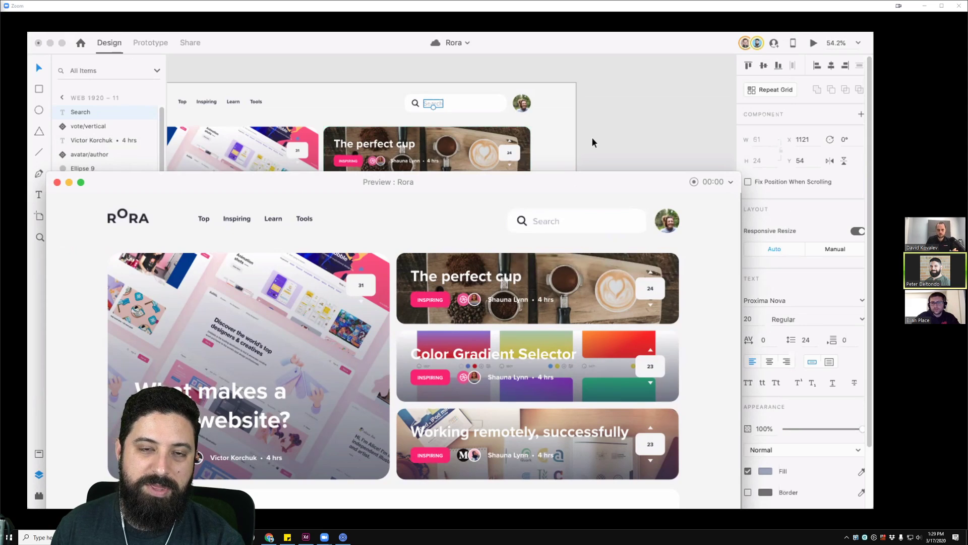
left_click_drag(437, 104, 438, 104)
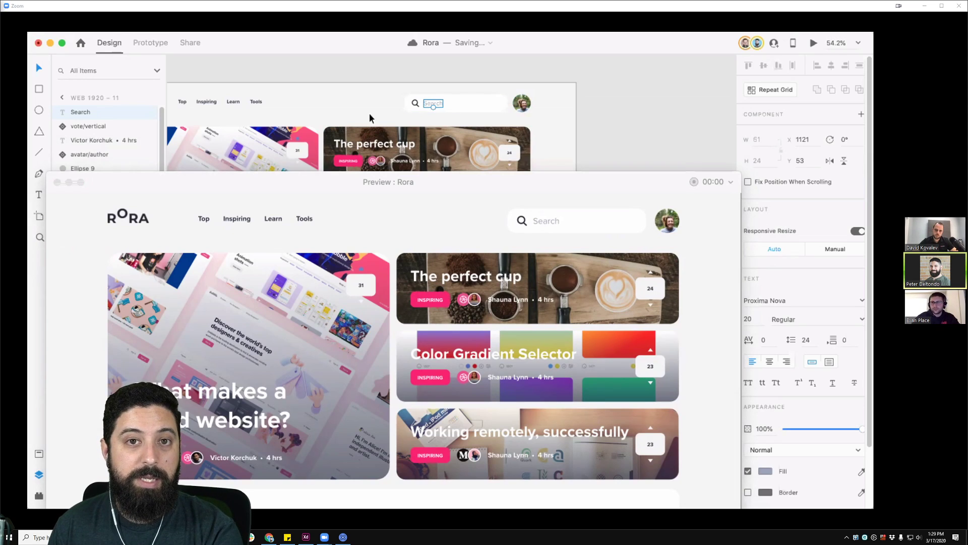
key("Escape")
scroll(367, 126, "left", 10)
scroll(367, 127, "left", 5)
left_click(471, 89)
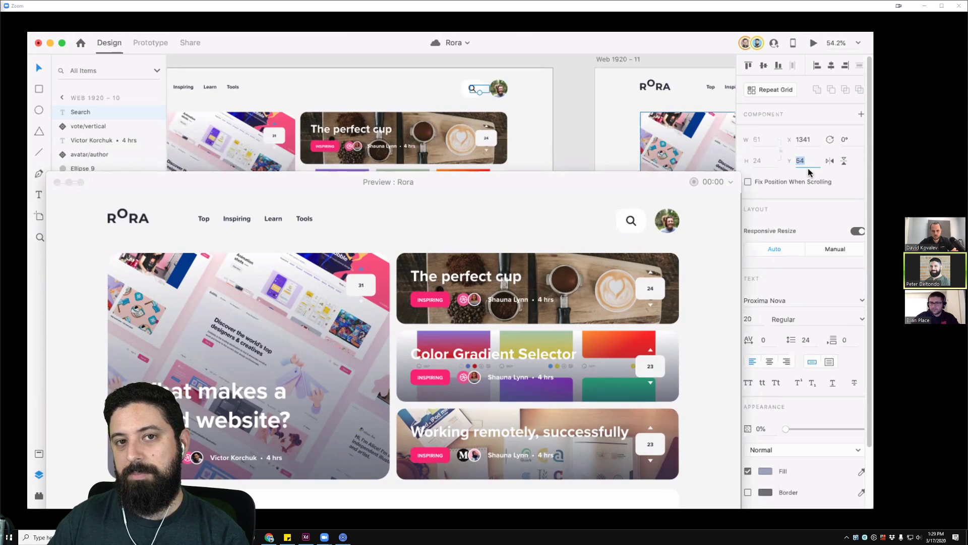
key("Return")
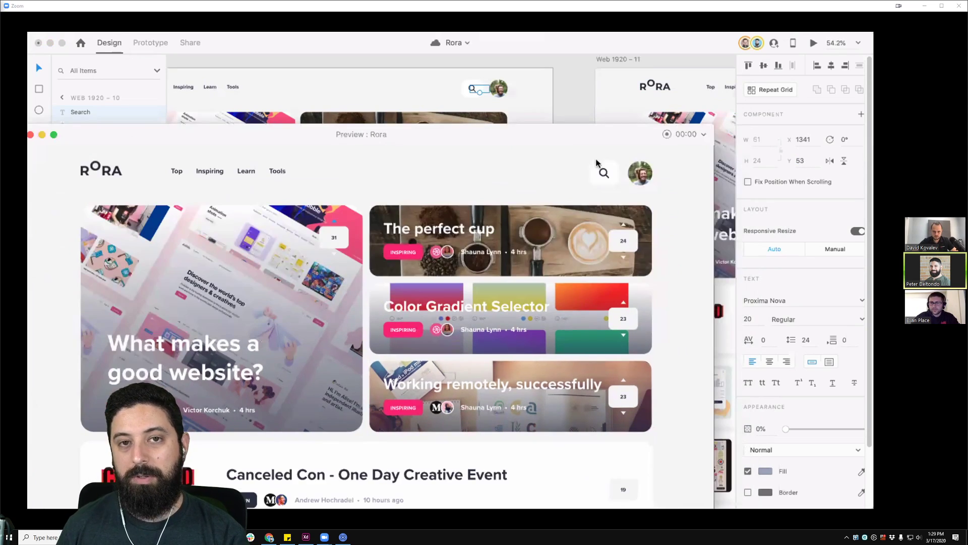
- Toggle the search field open and closed in the preview to verify the alignment
left_click(602, 172)
left_click(534, 186)
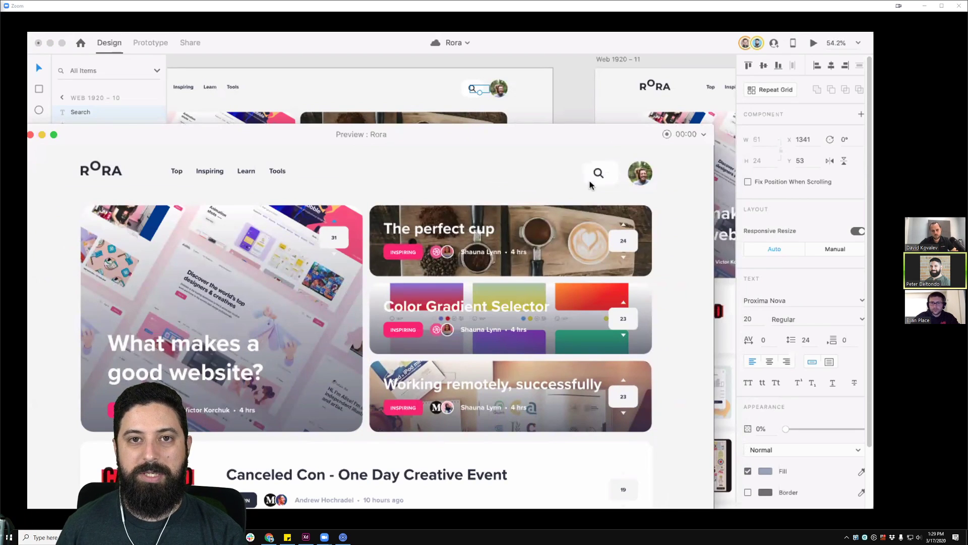
left_click(602, 173)
left_click(575, 97)
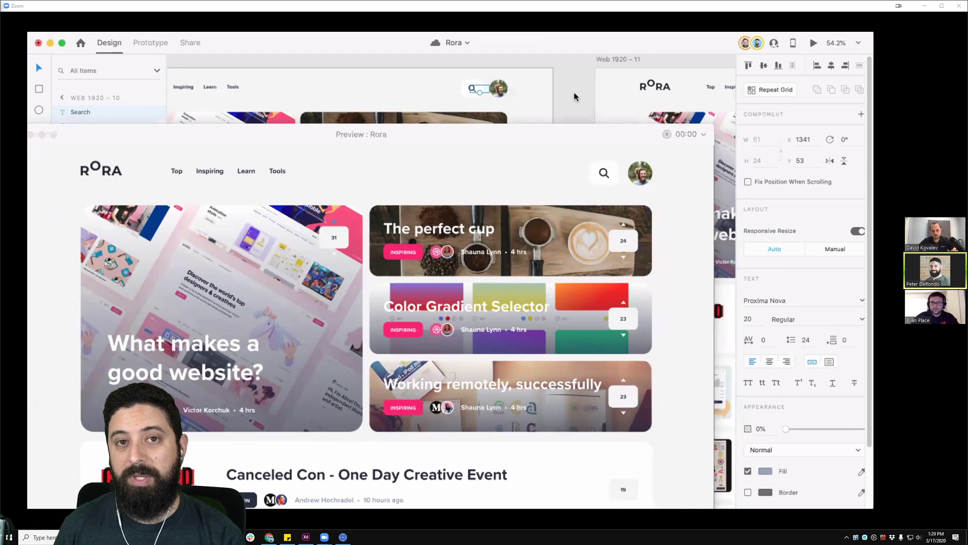
left_click_drag(97, 134, 321, 113)
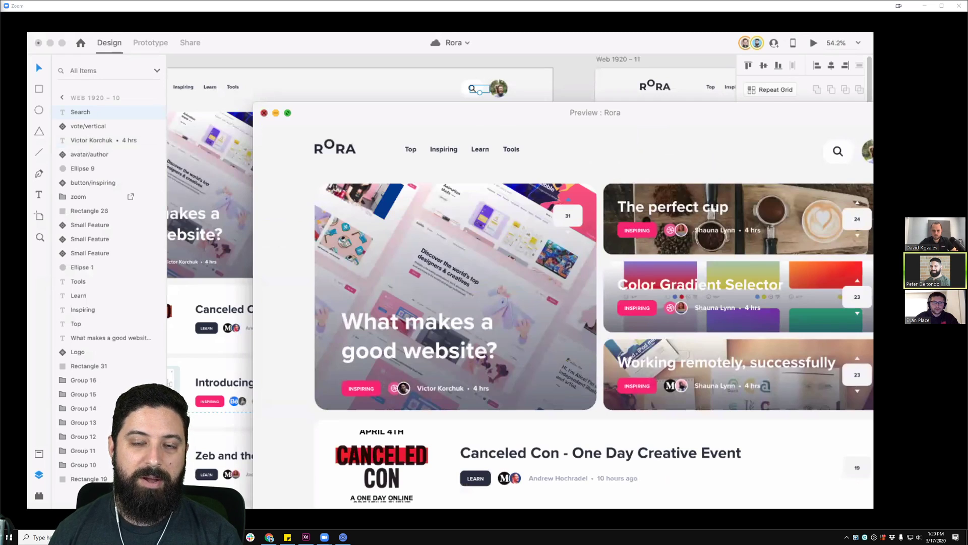
- Pan across the artboards and select the Dashboard heading text
left_click(271, 47)
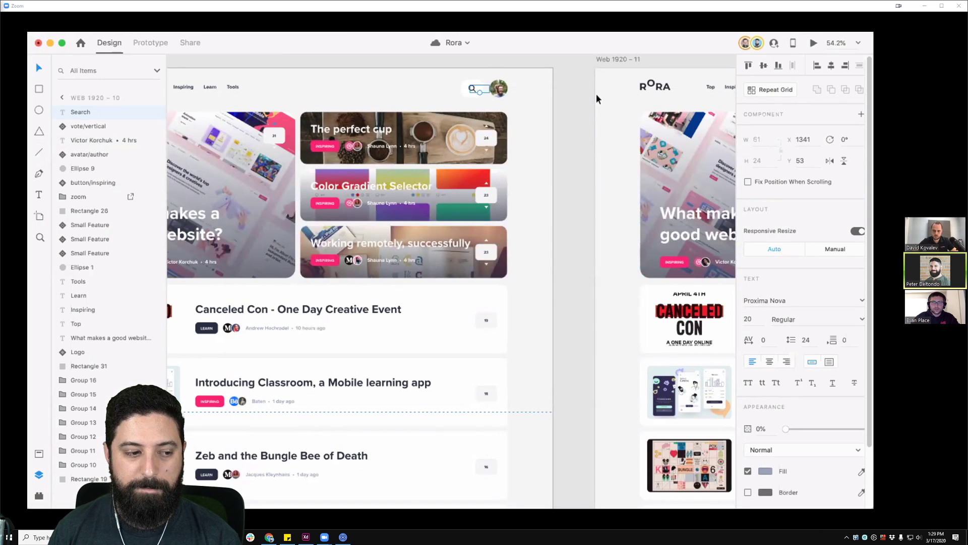
left_click(582, 162)
scroll(581, 162, "down", 3)
scroll(327, 85, "up", 1)
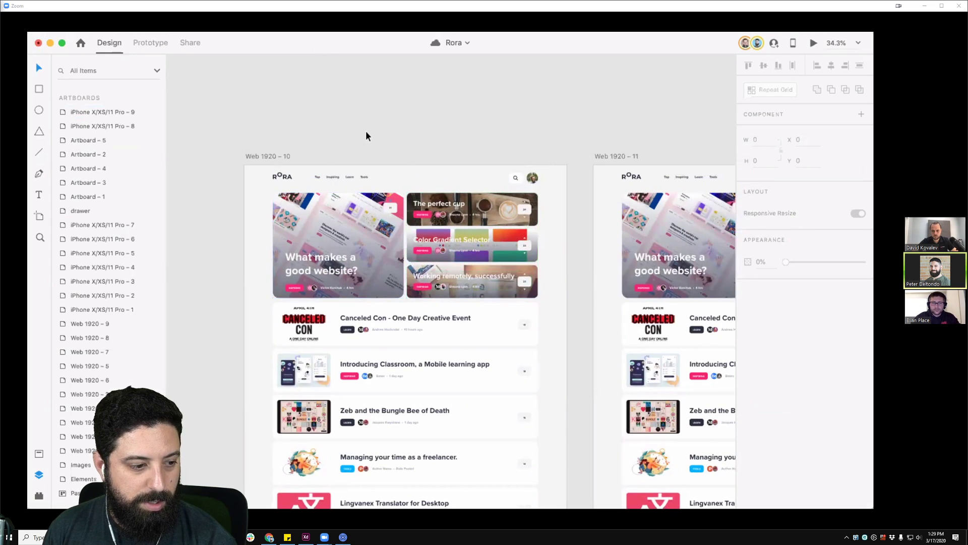
scroll(367, 133, "down", 3)
left_click_drag(367, 132, 600, 202)
left_click_drag(562, 169, 198, 184)
left_click(552, 211)
- Paste a copy of the Dashboard heading and place it just above Web 1920 – 10
scroll(525, 287, "down", 6)
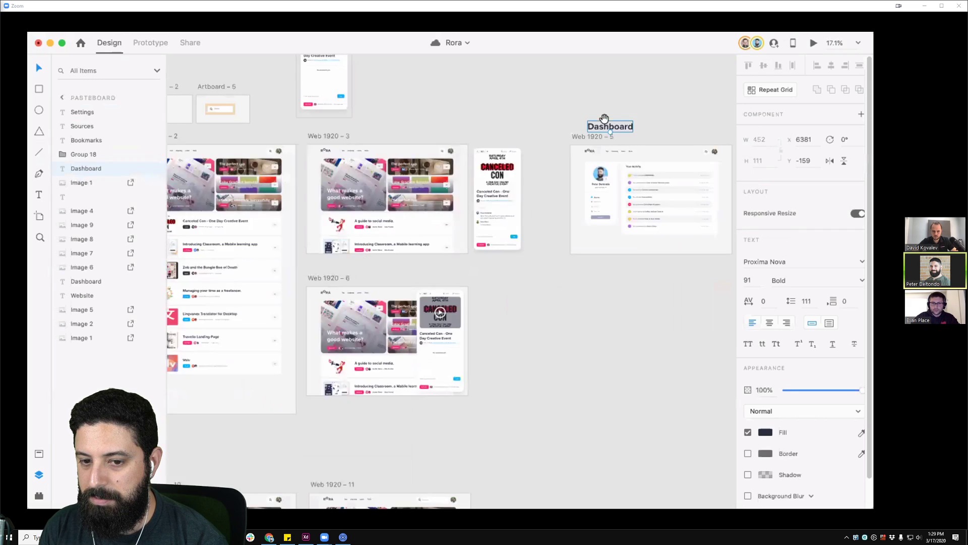
scroll(569, 159, "left", 5)
scroll(570, 159, "down", 2)
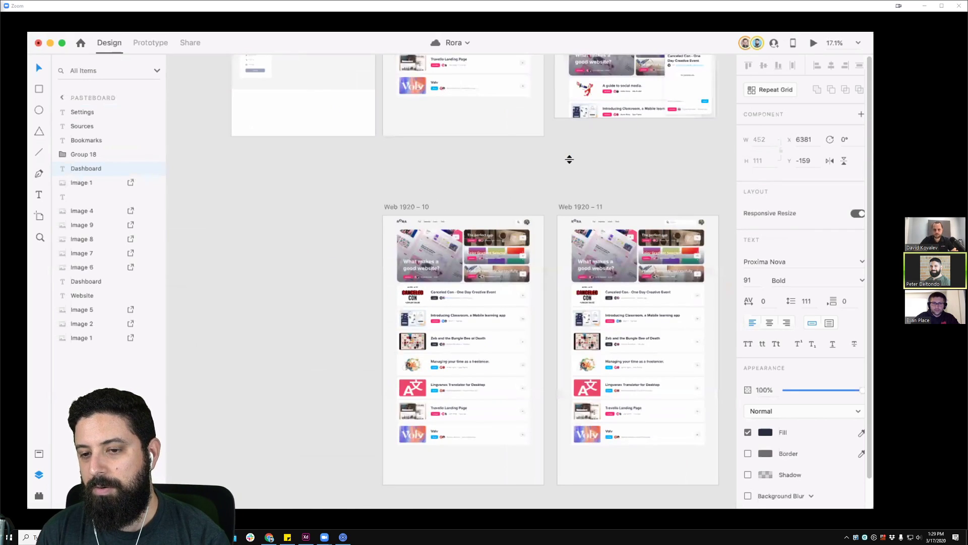
scroll(569, 160, "up", 5)
key("ctrl+v")
left_click_drag(469, 292, 412, 196)
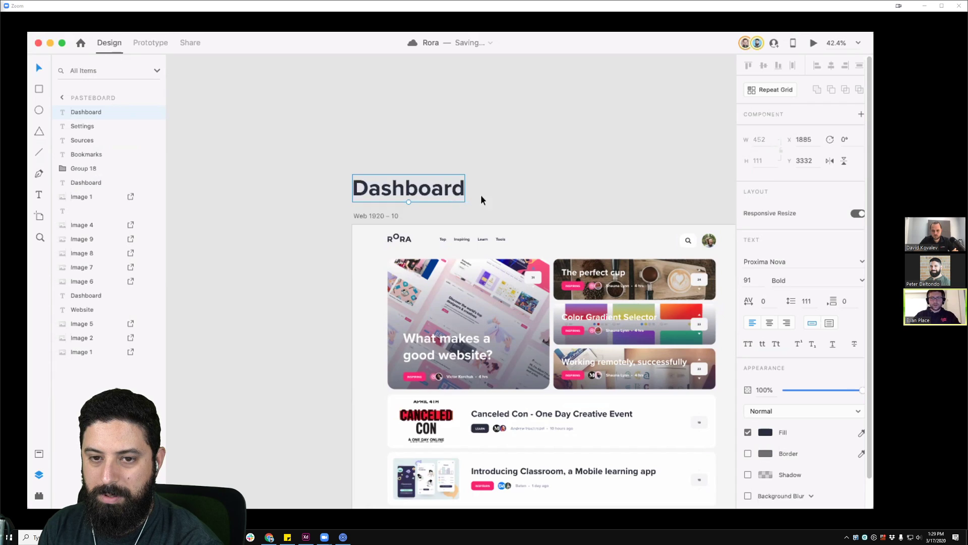
scroll(565, 153, "right", 5)
scroll(565, 153, "down", 2)
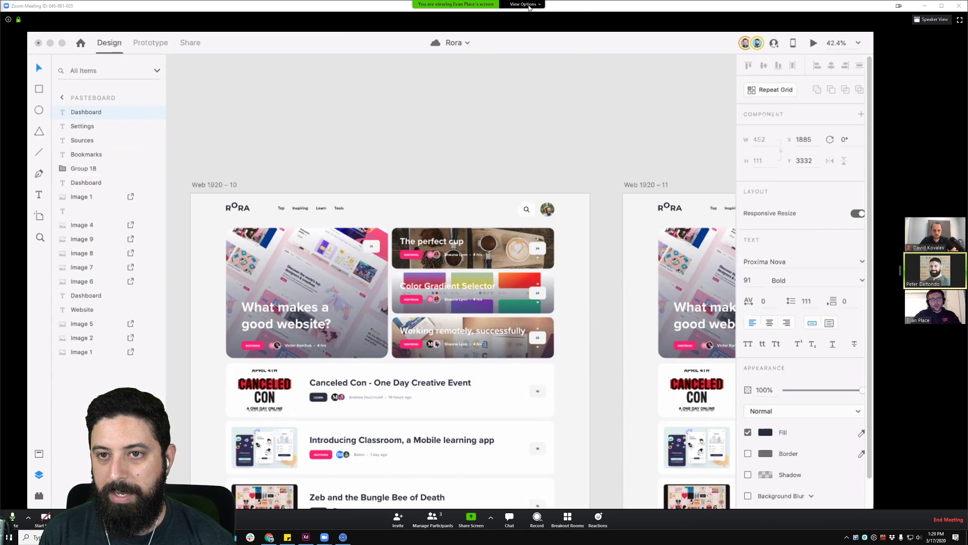
- Stop the participant's screen share, then pick the Behance window and dismiss the share picker
left_click(524, 5)
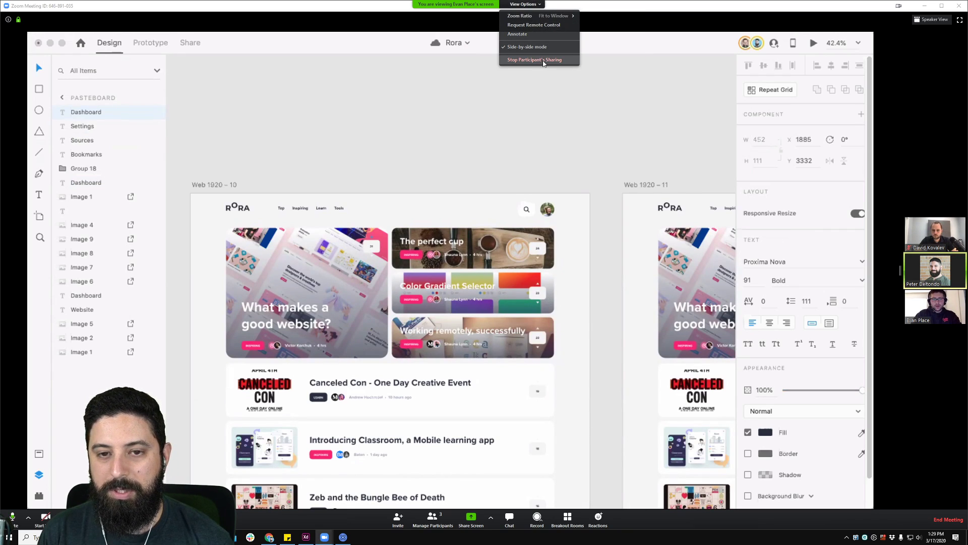
left_click(543, 61)
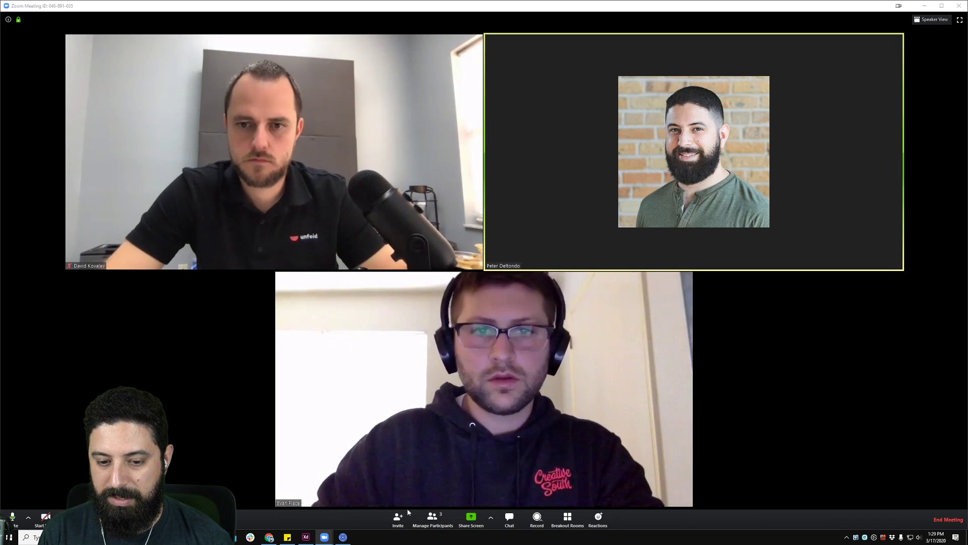
left_click(472, 519)
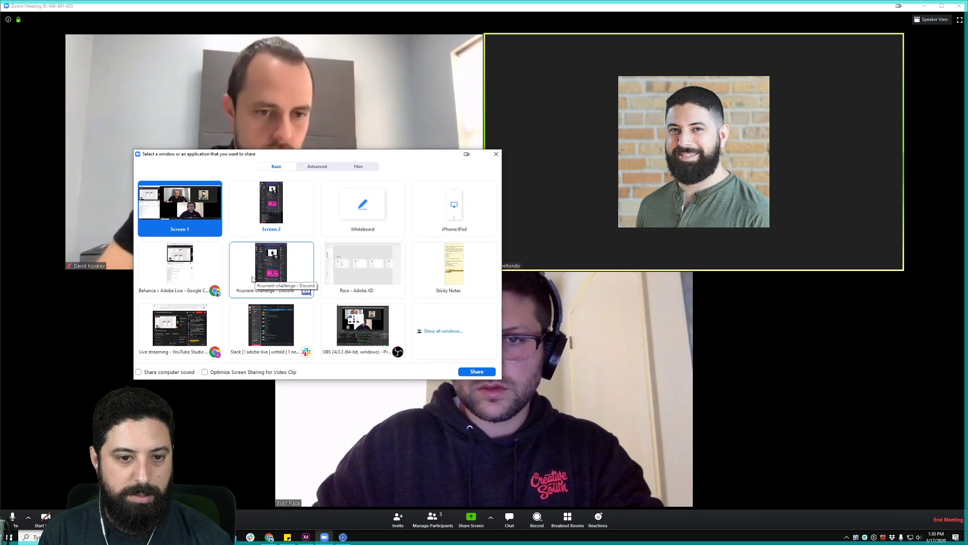
left_click(172, 275)
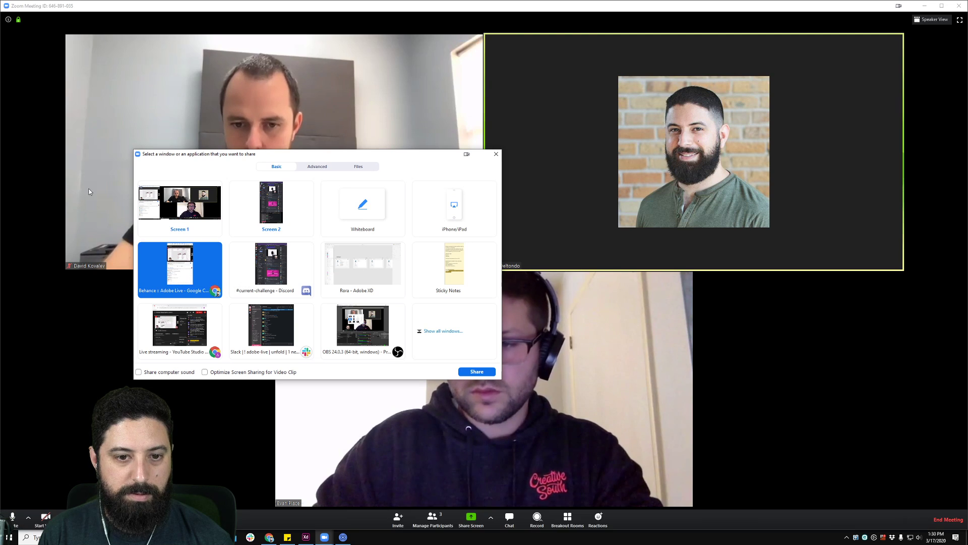
left_click(495, 154)
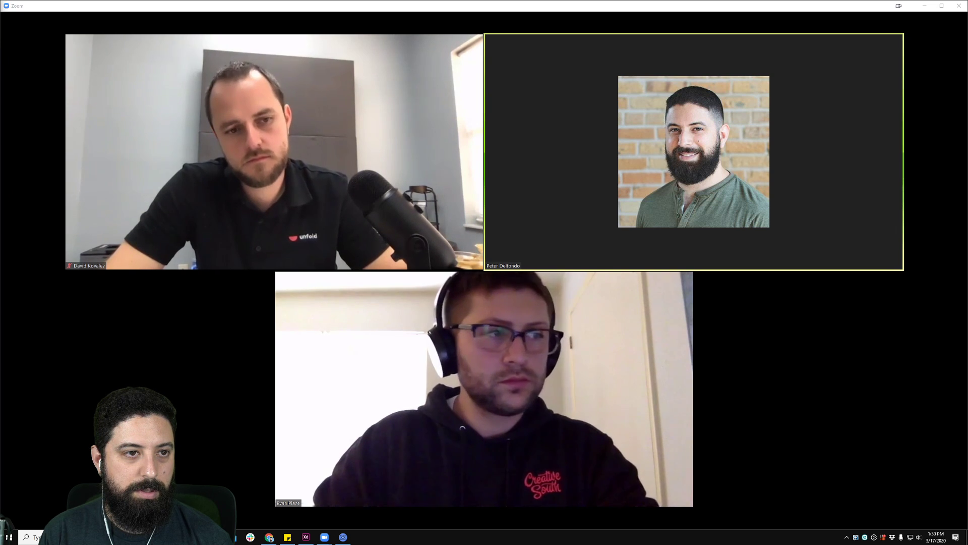
- Close Chrome's empty new tab and select the Behance XD challenge window in Zoom's share picker
key("super+Up")
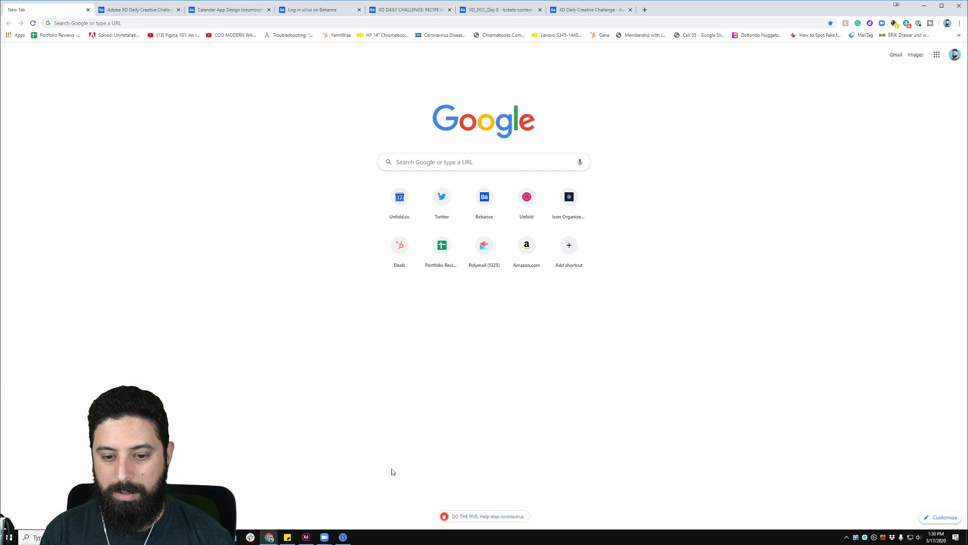
left_click(89, 10)
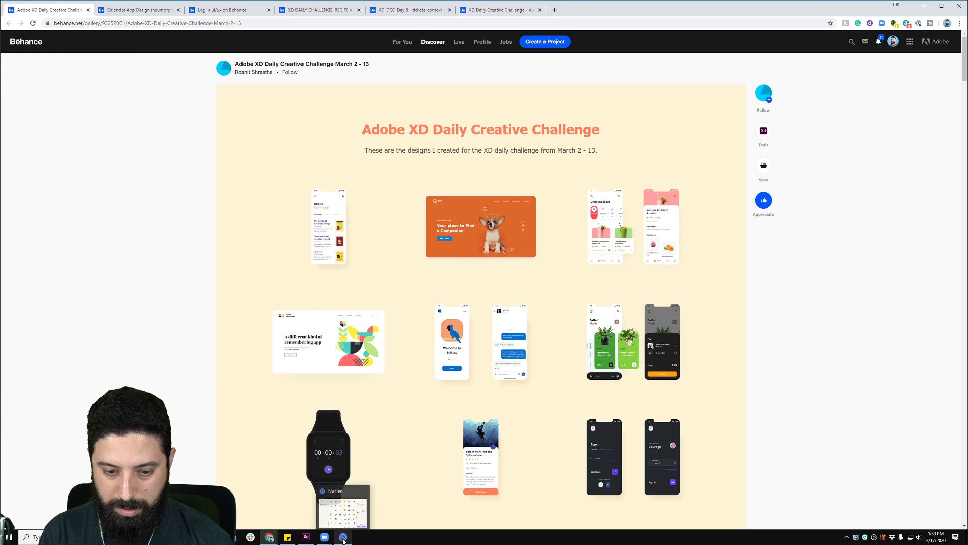
mouse_move(325, 537)
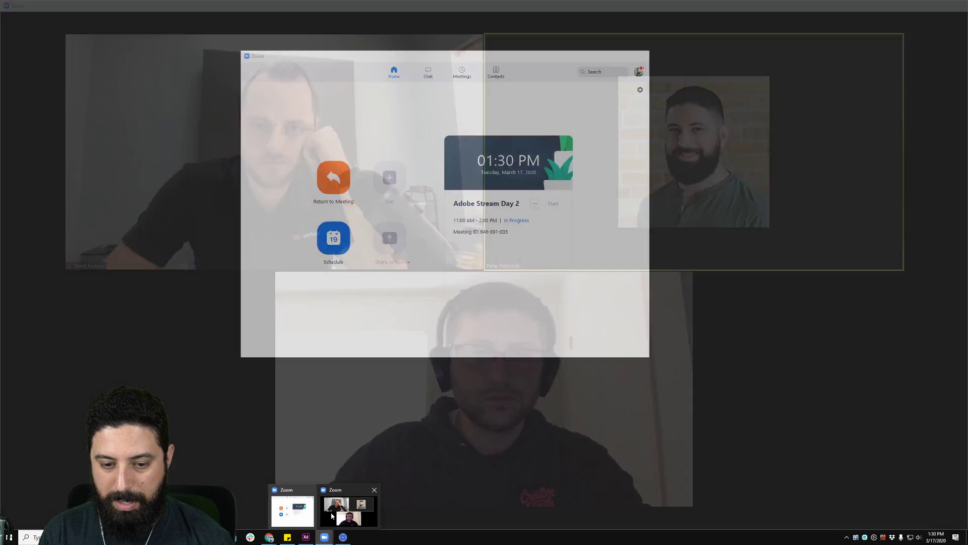
left_click(348, 509)
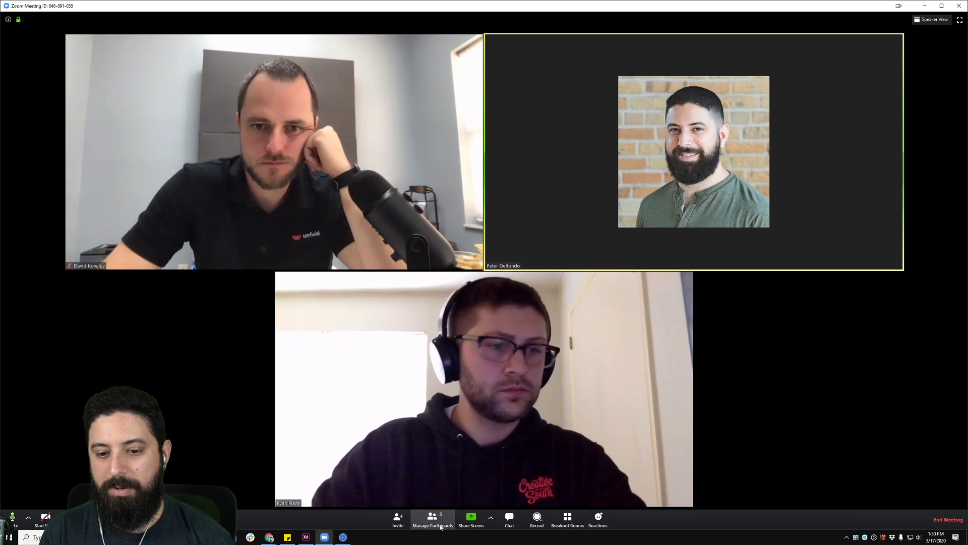
left_click(479, 527)
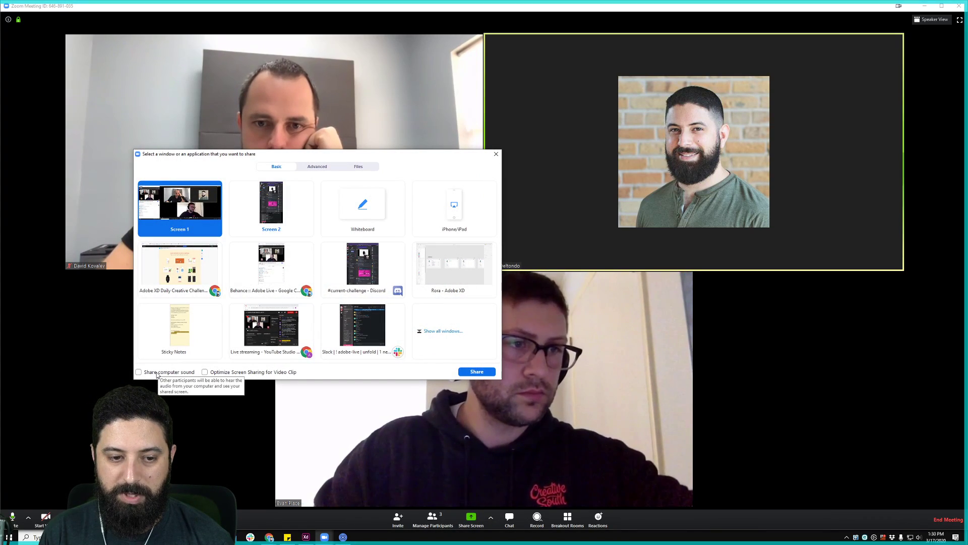
left_click(187, 283)
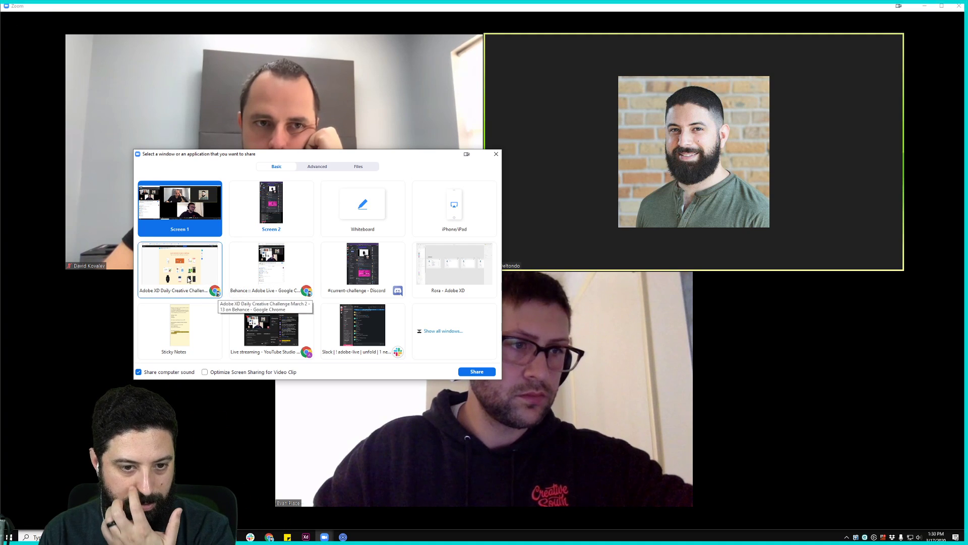
- Start sharing the Behance Adobe XD Daily Creative Challenge March 2 - 13 window
left_click(476, 372)
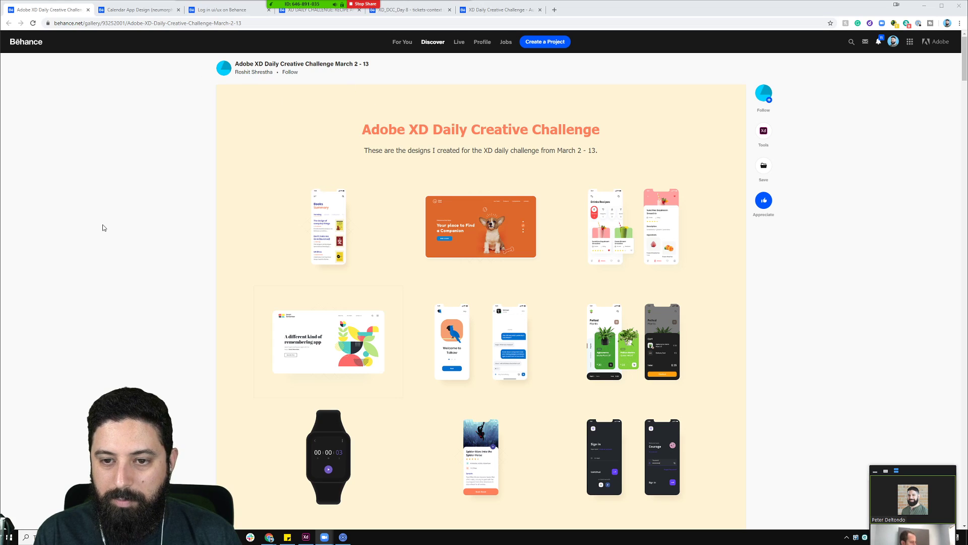
- Scroll down the challenge entries and play the recipe app preview video
scroll(101, 218, "down", 10)
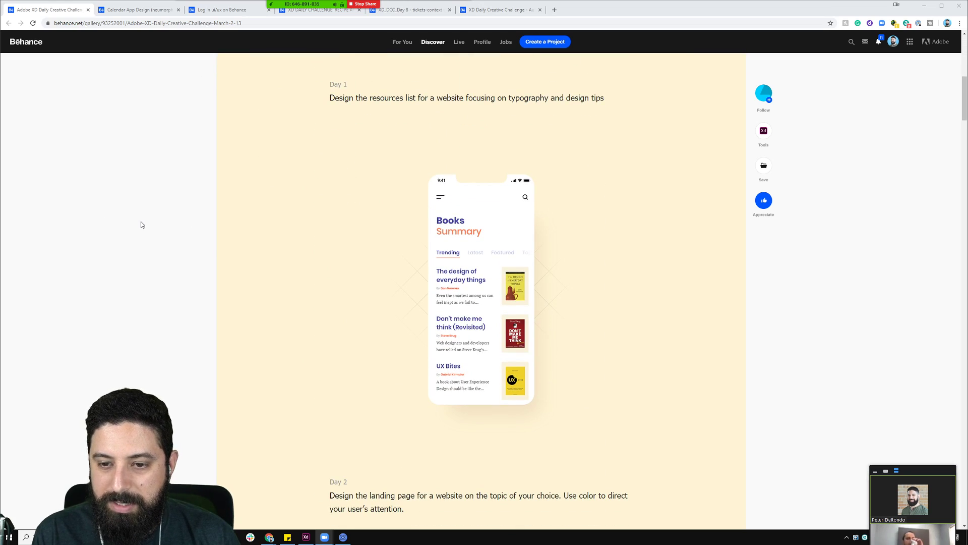
scroll(140, 225, "down", 15)
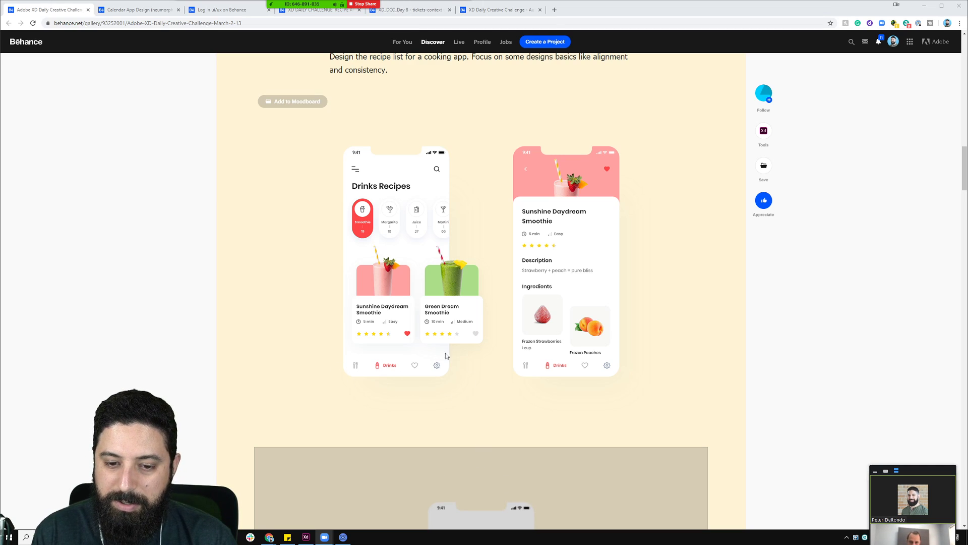
scroll(376, 365, "down", 6)
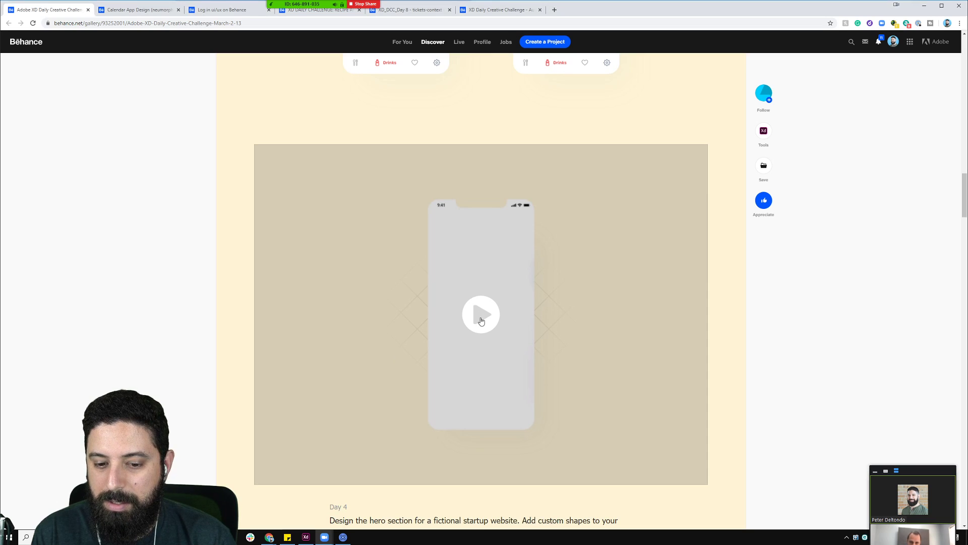
left_click(481, 321)
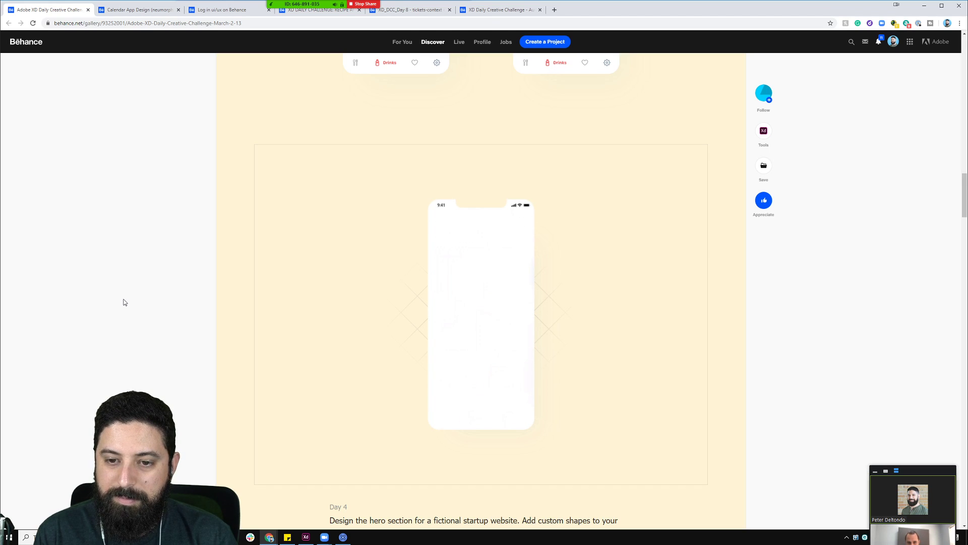
- Continue scrolling down to Day 7's smartwatch timer prototype
scroll(160, 309, "down", 5)
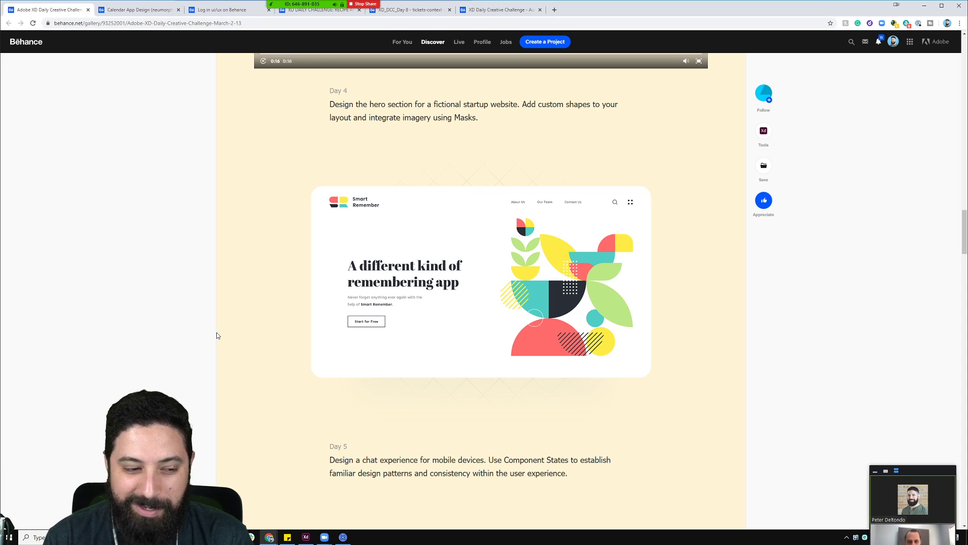
scroll(227, 347, "down", 5)
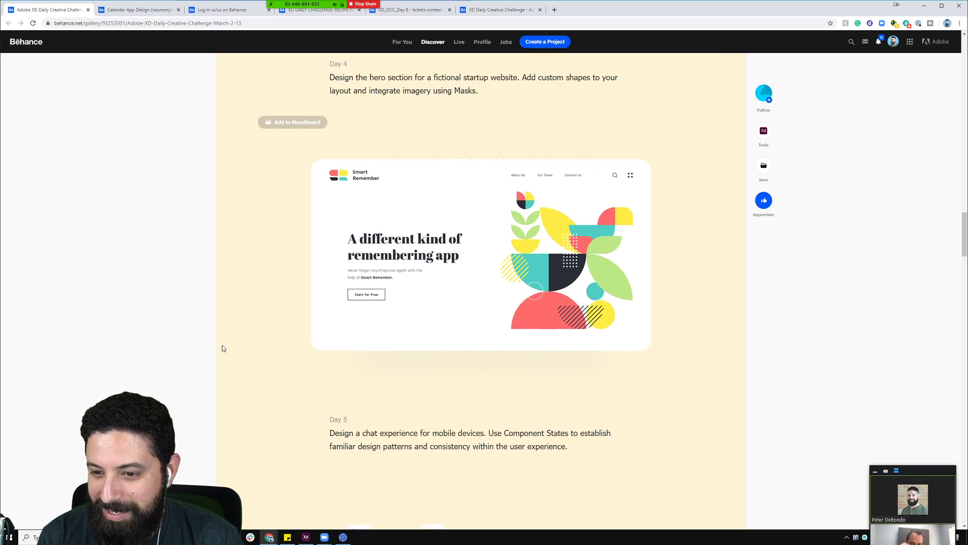
scroll(218, 345, "down", 3)
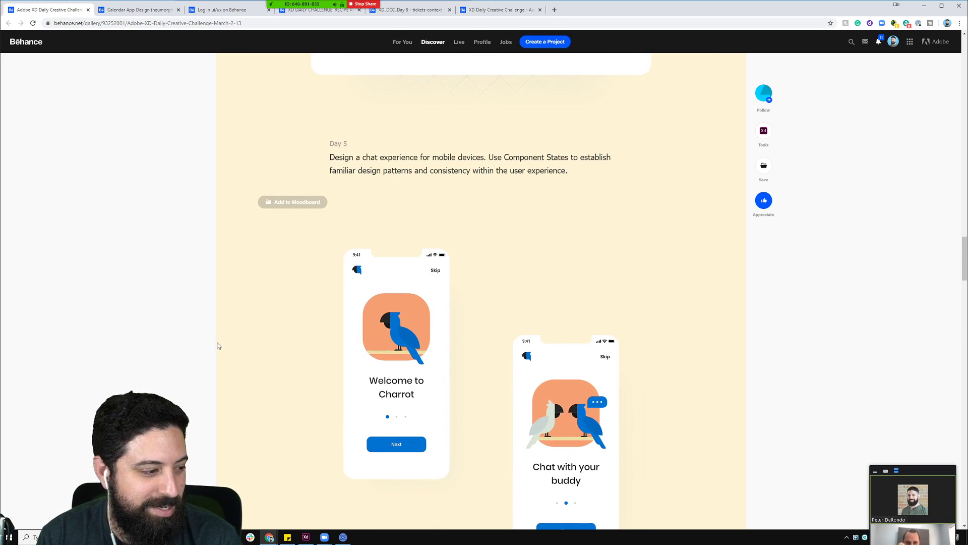
scroll(213, 347, "down", 12)
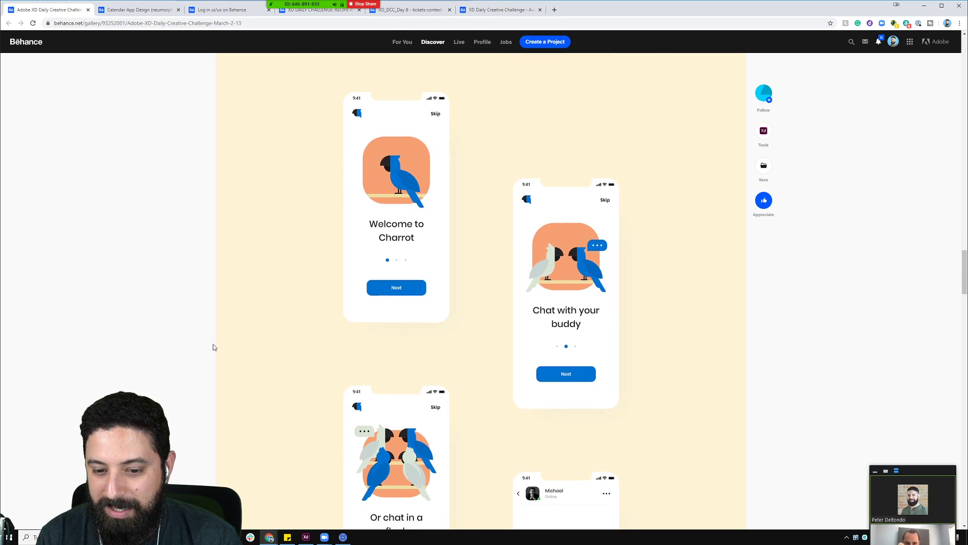
scroll(212, 347, "down", 2)
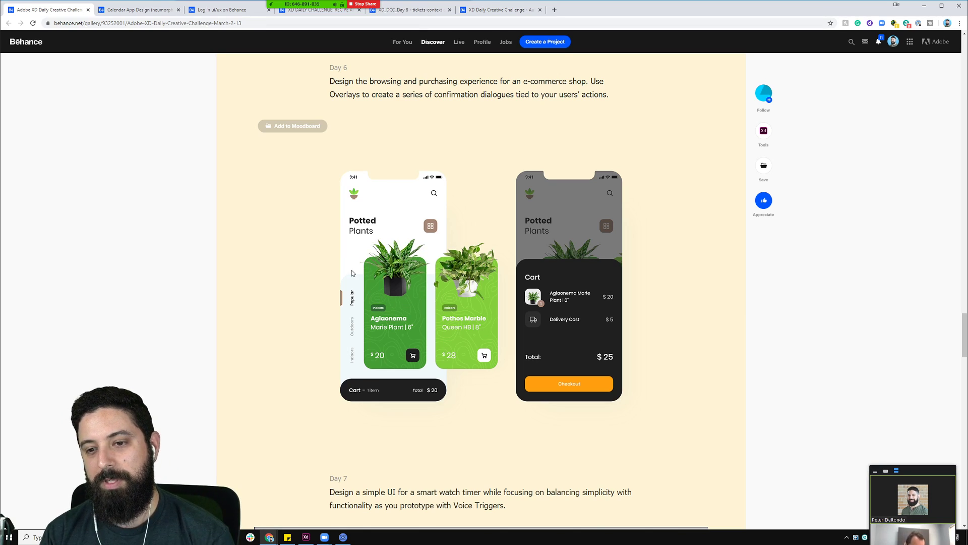
scroll(352, 271, "down", 7)
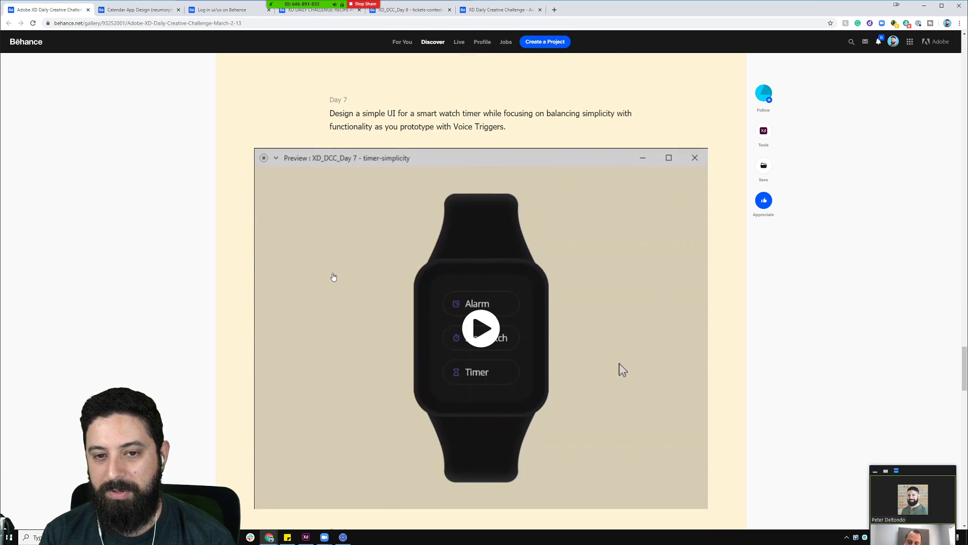
scroll(346, 273, "down", 8)
- Play the Day 8 movie-ticket preview video and scroll on toward Day 9
left_click(334, 277)
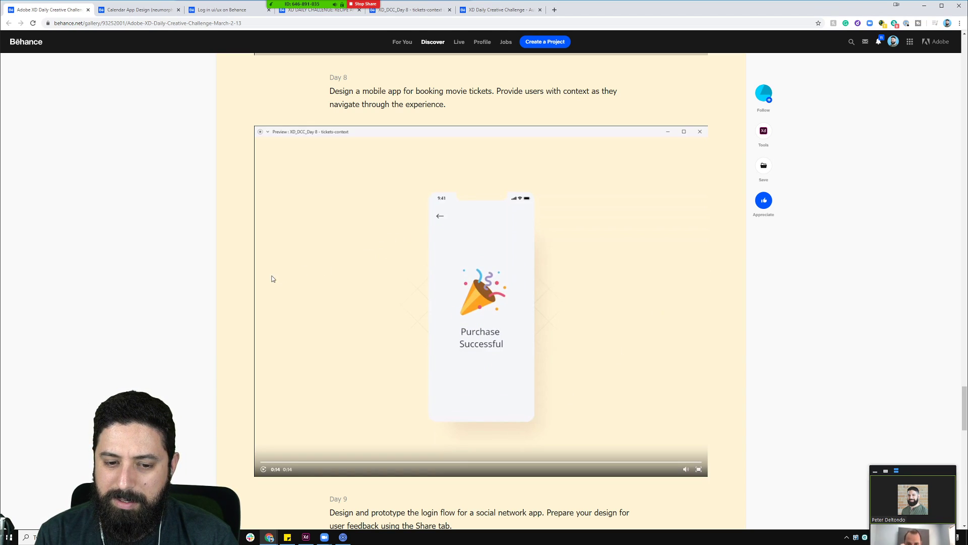
scroll(264, 281, "down", 7)
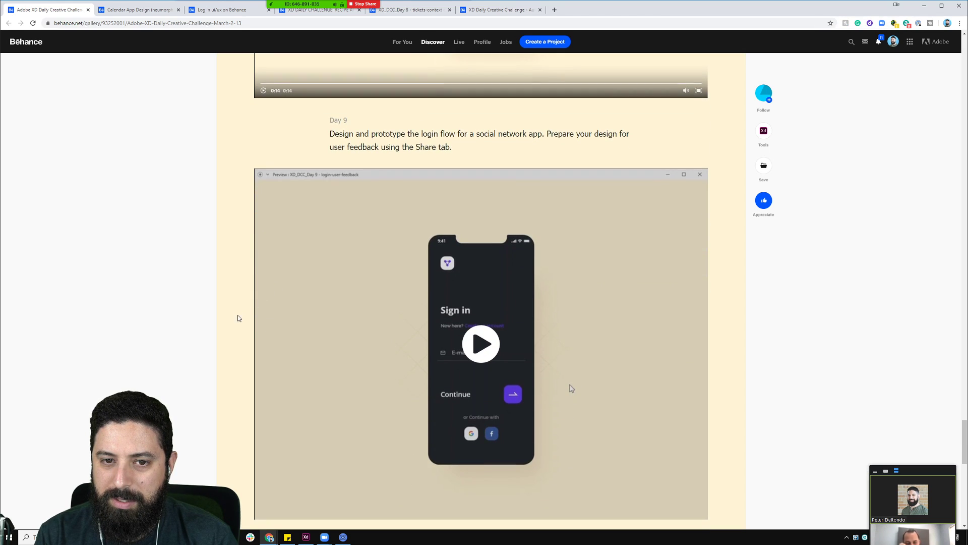
scroll(238, 317, "down", 2)
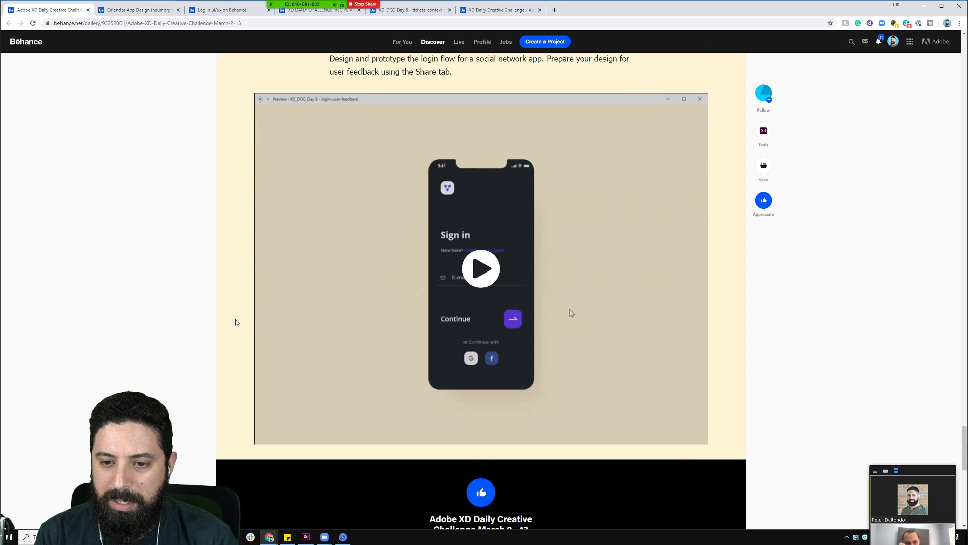
- Play the Day 9 login-flow video, then raise the Zoom window so all three participants show
left_click(488, 273)
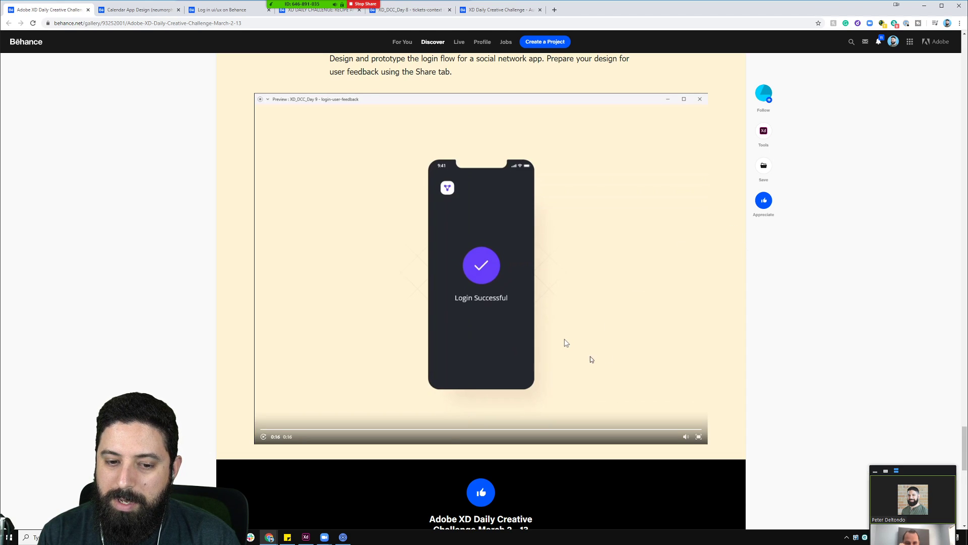
scroll(586, 359, "up", 4)
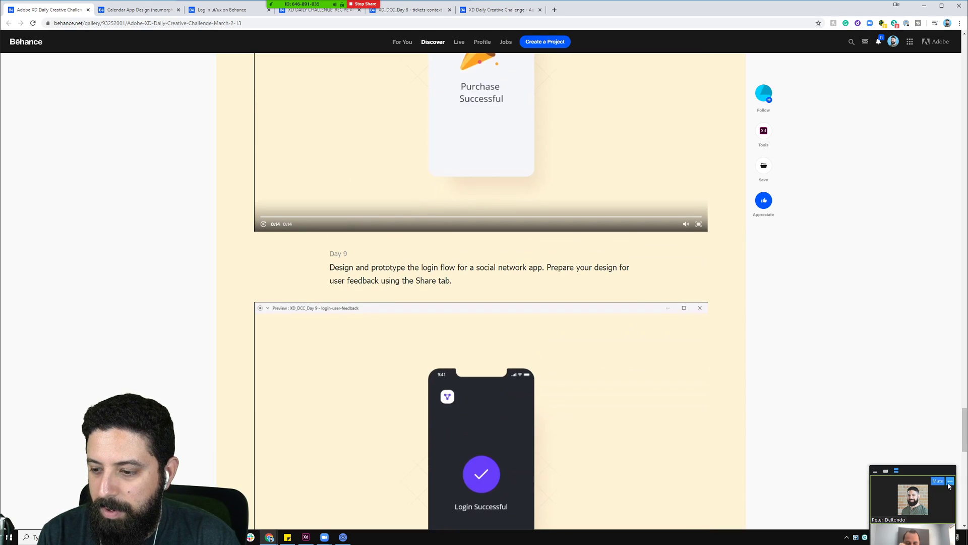
left_click_drag(941, 470, 935, 376)
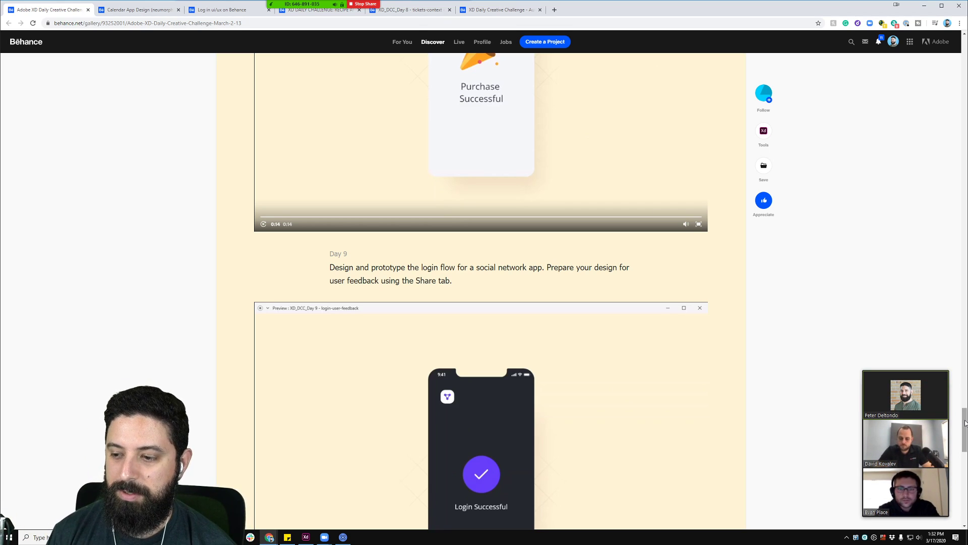
- Return to the Adobe XD Daily Creative Challenge title, then scroll down to Day 6 Potted Plants and Day 7's timer brief
scroll(619, 197, "up", 20)
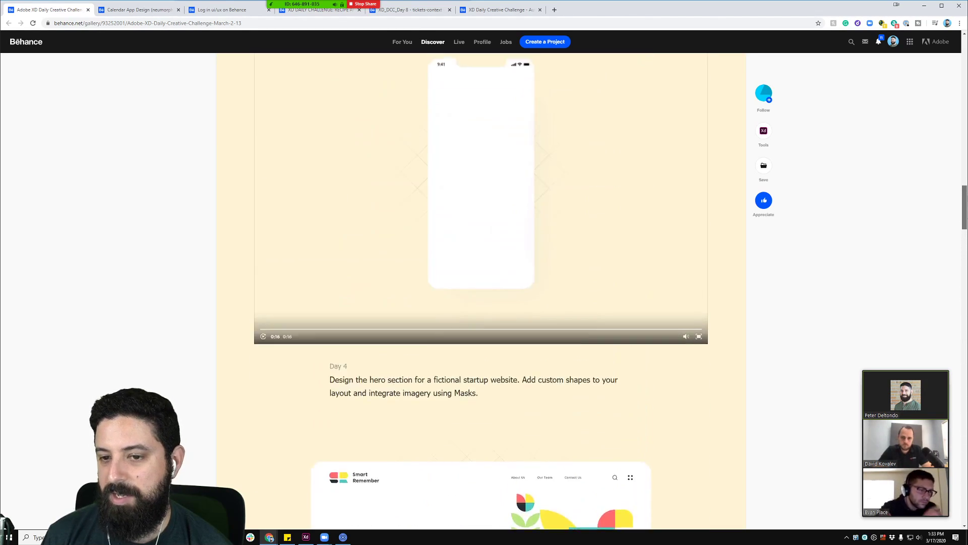
scroll(966, 54, "up", 20)
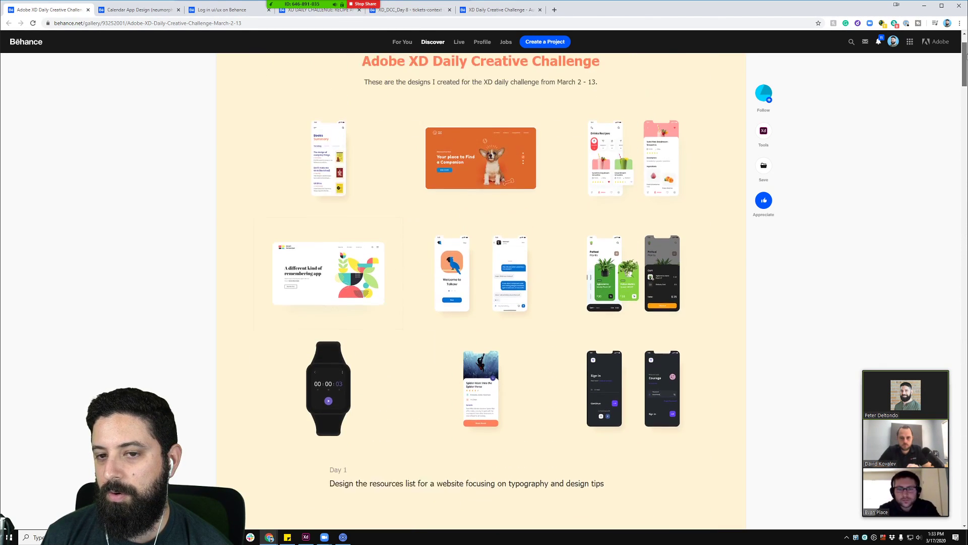
scroll(966, 54, "down", 9)
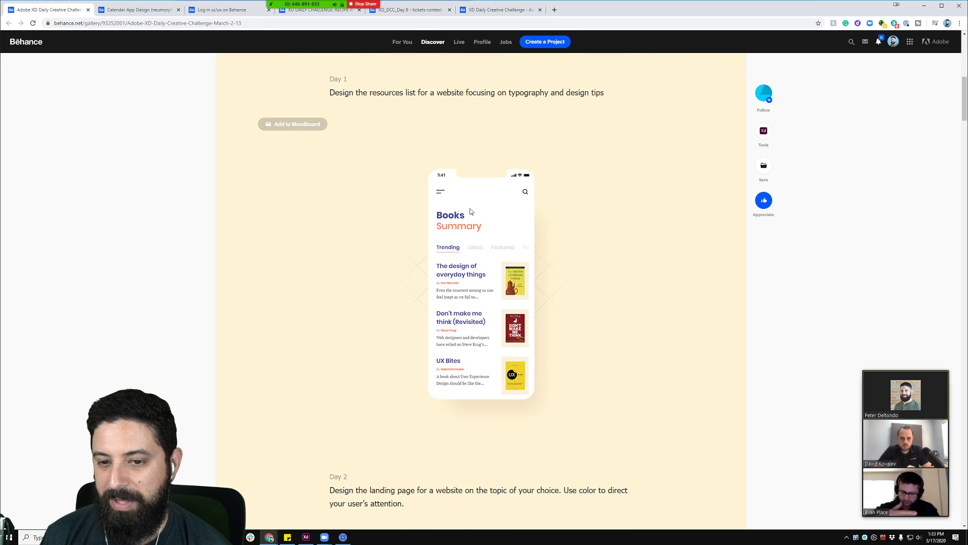
scroll(641, 270, "down", 2)
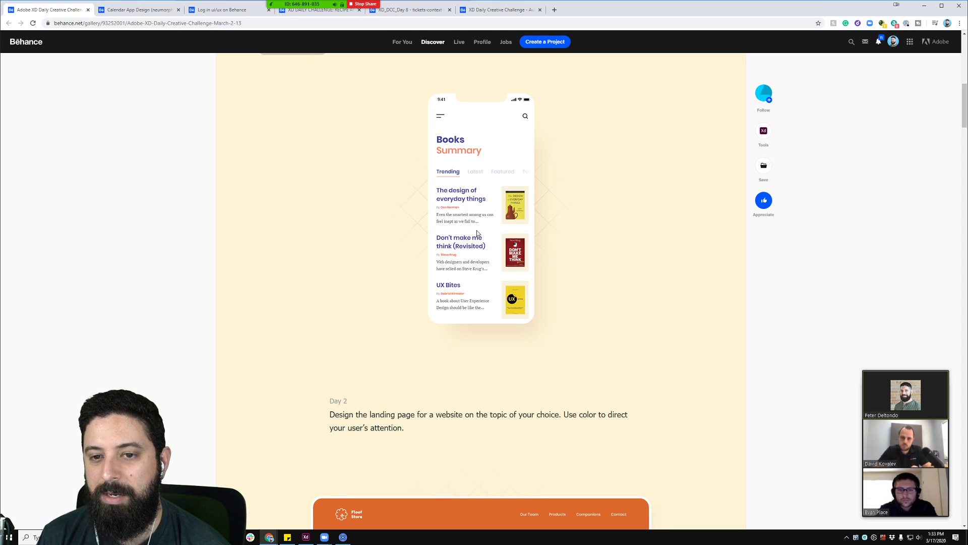
scroll(505, 282, "down", 5)
scroll(522, 315, "down", 7)
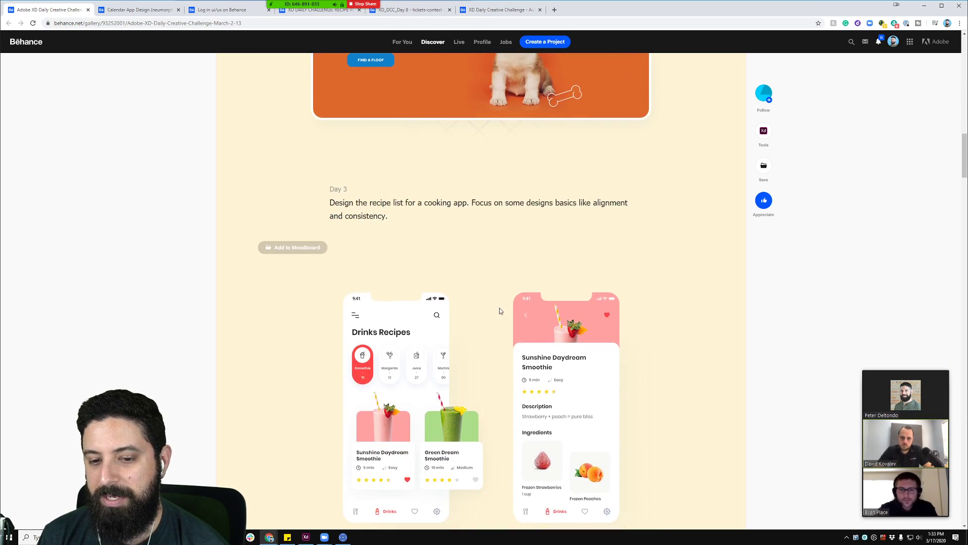
scroll(501, 310, "down", 2)
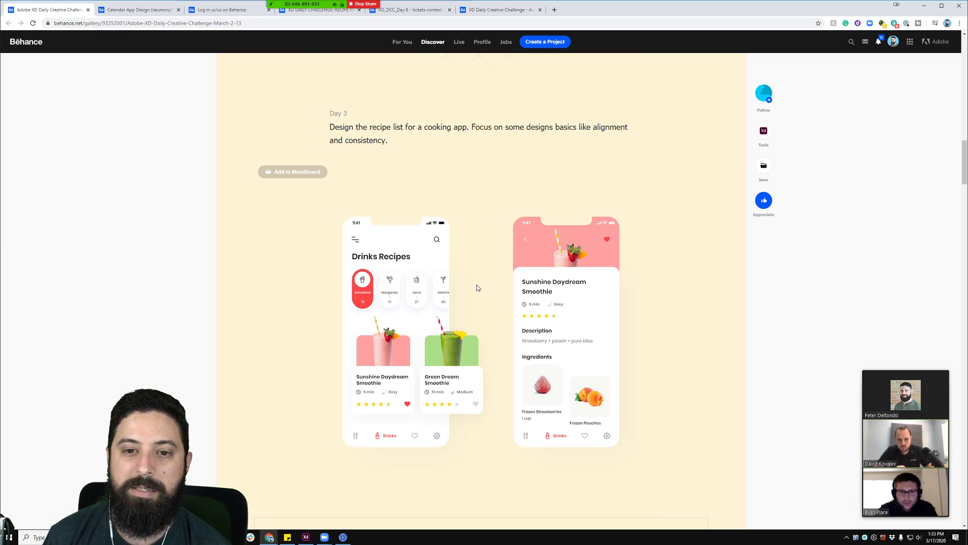
scroll(484, 298, "down", 15)
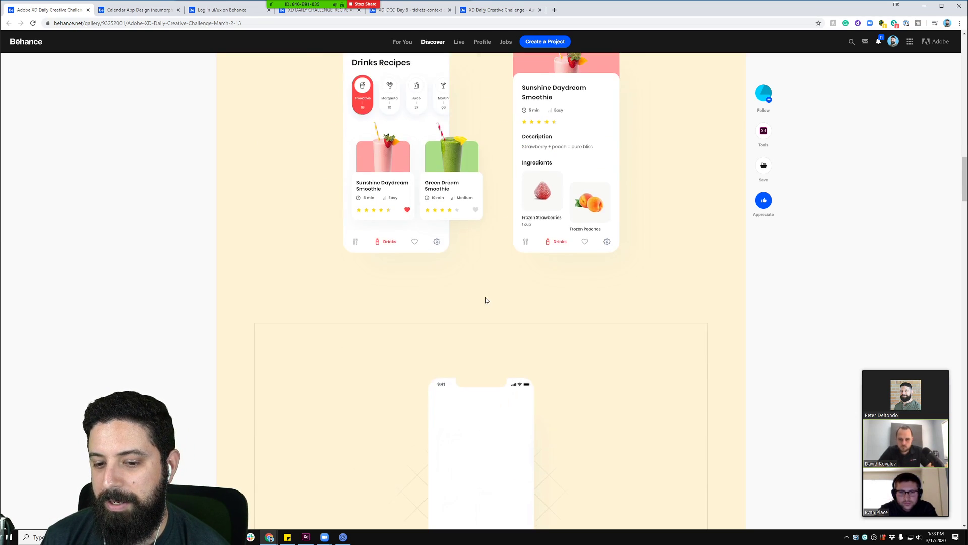
scroll(399, 329, "down", 5)
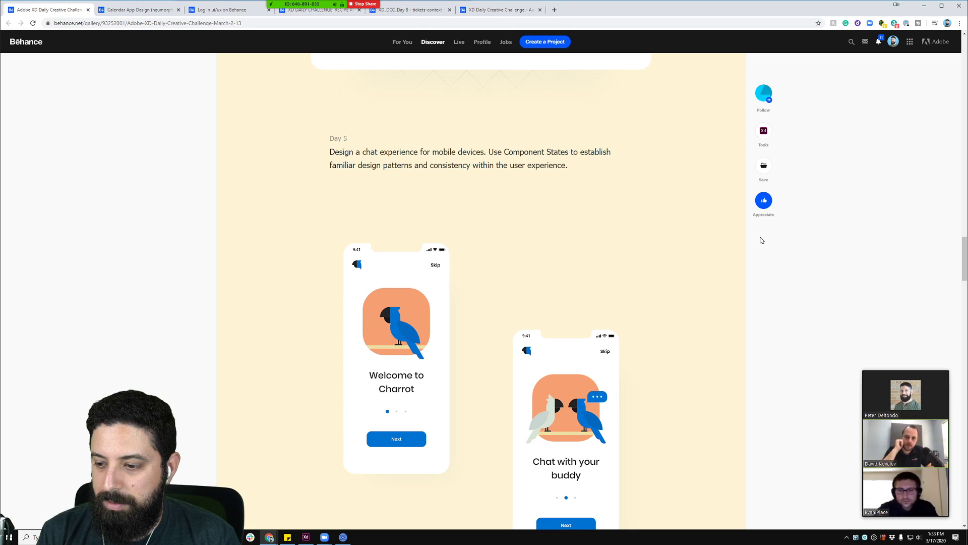
left_click_drag(960, 266, 959, 175)
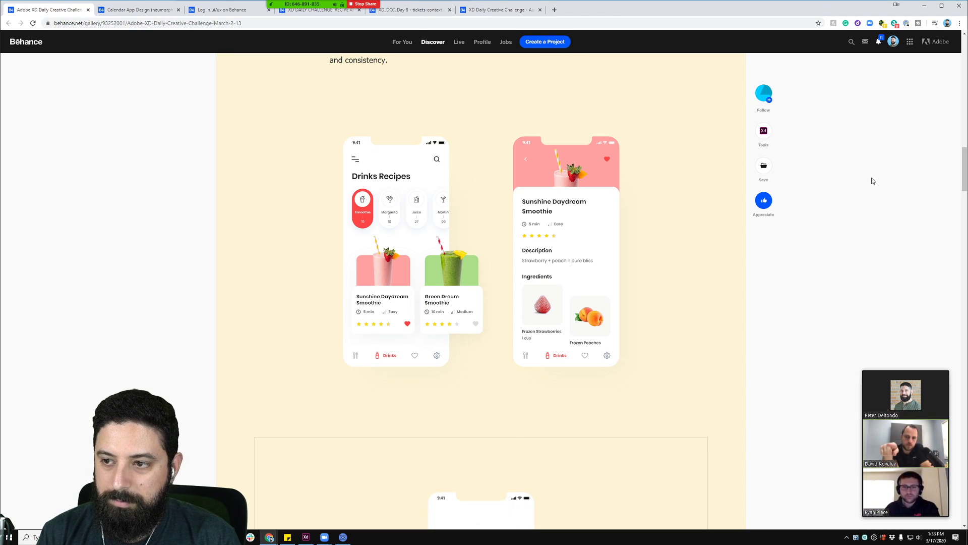
left_click_drag(965, 174, 965, 343)
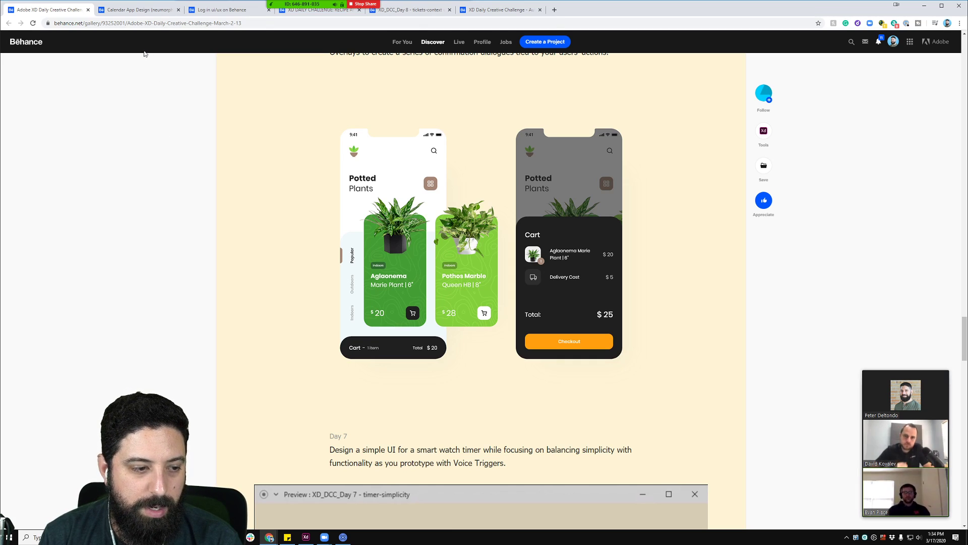
- Close the daily challenge tab and scroll through the Calendar App Design's Home page Day+Month Year screens
left_click(88, 10)
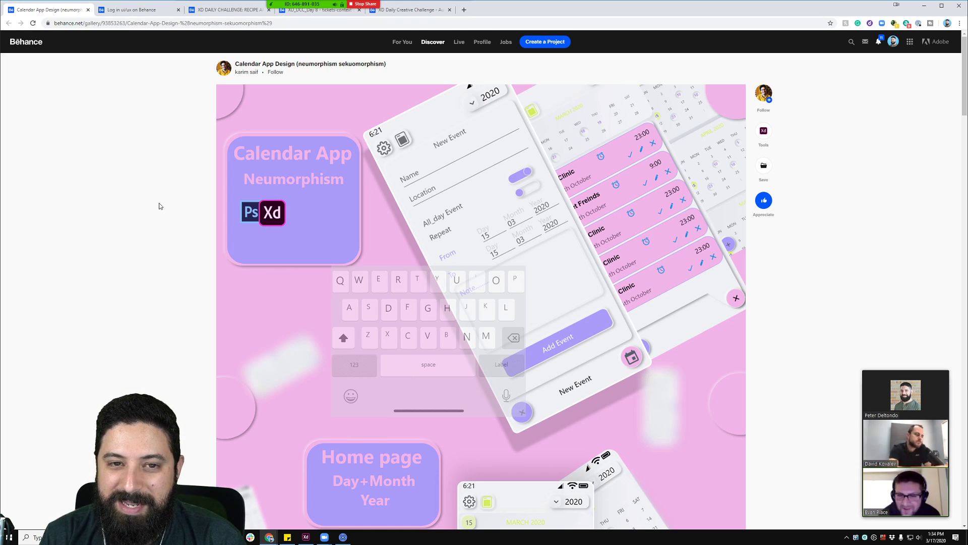
scroll(159, 202, "down", 2)
scroll(159, 202, "up", 2)
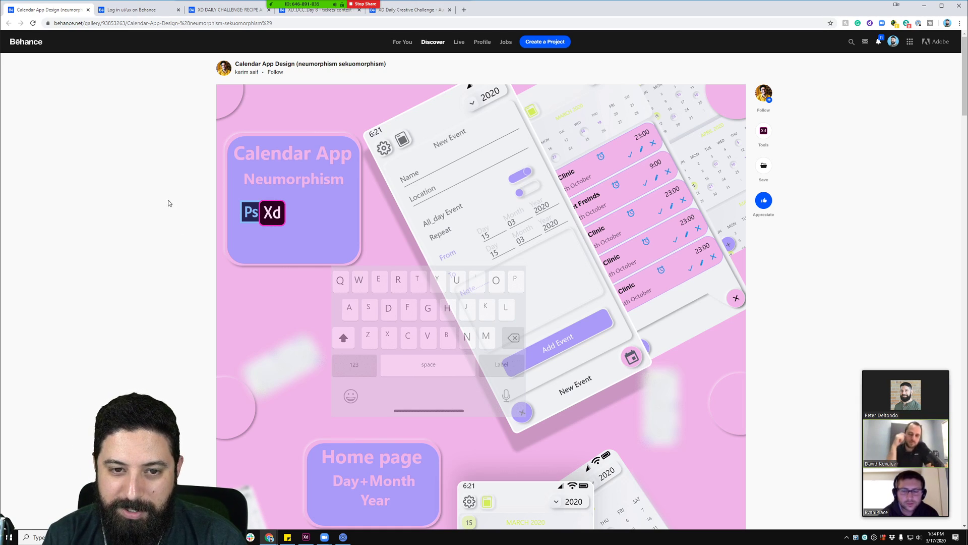
scroll(162, 198, "down", 4)
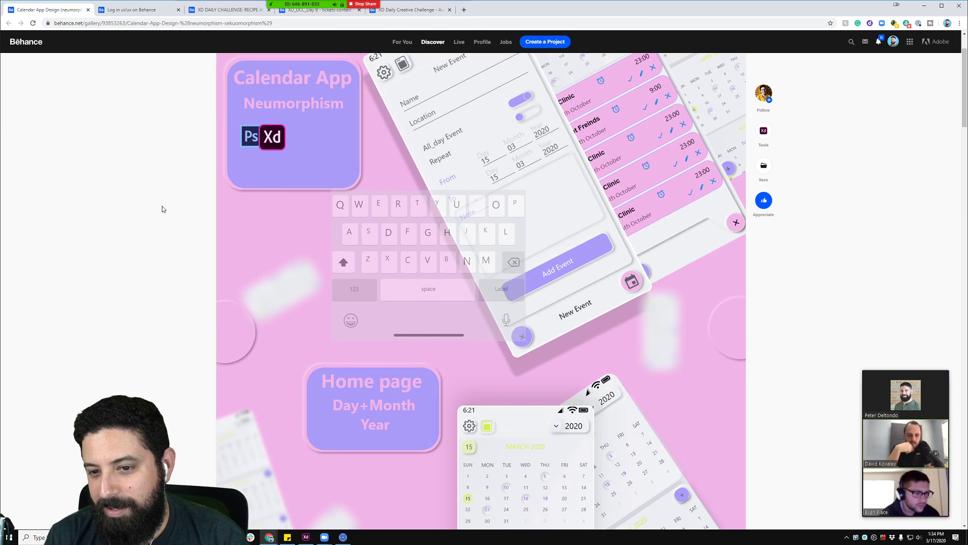
scroll(137, 283, "down", 1)
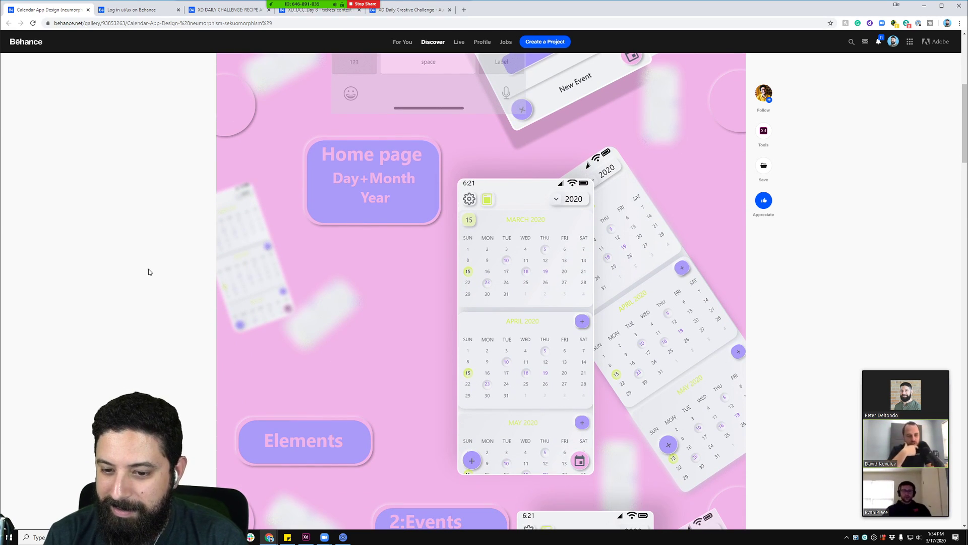
scroll(144, 296, "down", 1)
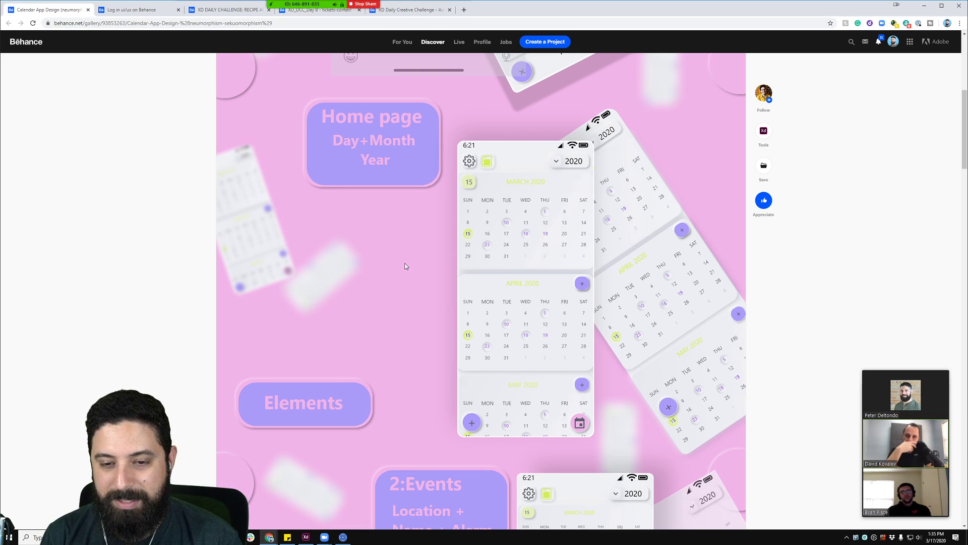
- Scroll the Calendar App Design page through Add Events, icons and colour palette to the closing mockup
scroll(405, 253, "down", 2)
scroll(405, 241, "down", 5)
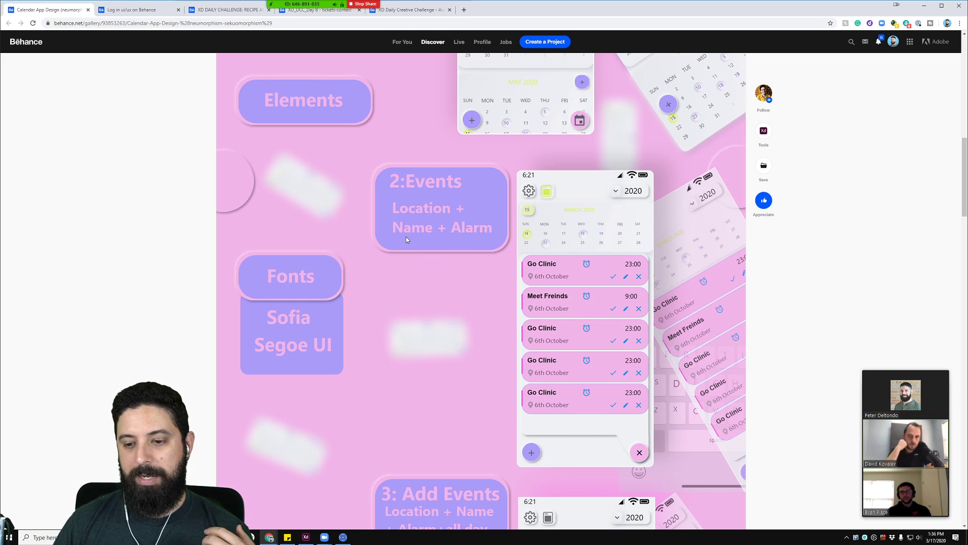
scroll(402, 217, "down", 7)
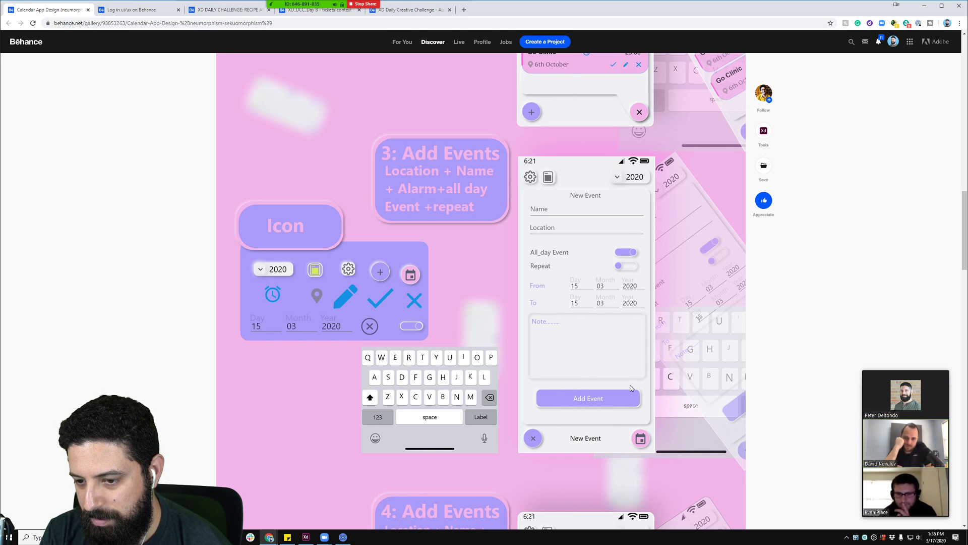
scroll(646, 407, "down", 6)
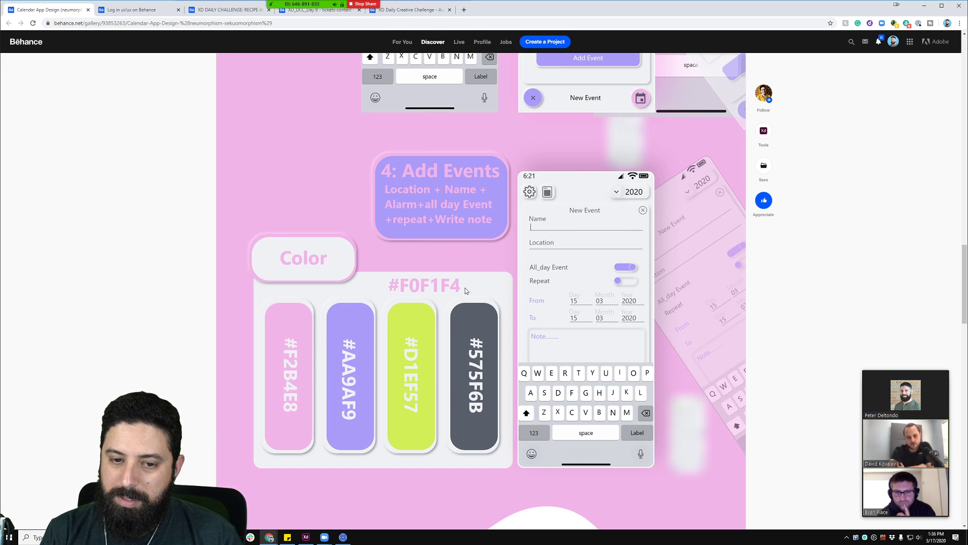
scroll(465, 288, "down", 8)
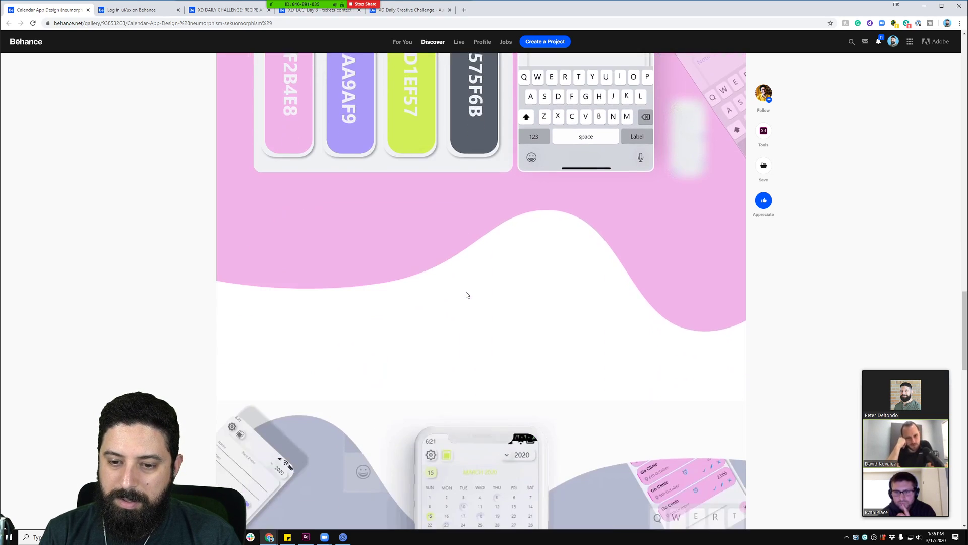
scroll(466, 295, "down", 2)
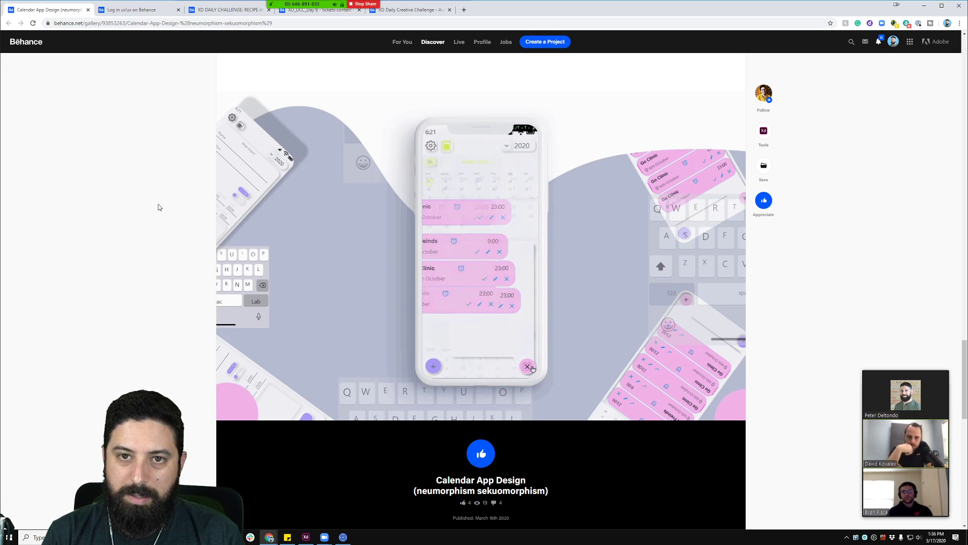
- Load dribbble in the current tab in place of the Behance project
left_click(248, 25)
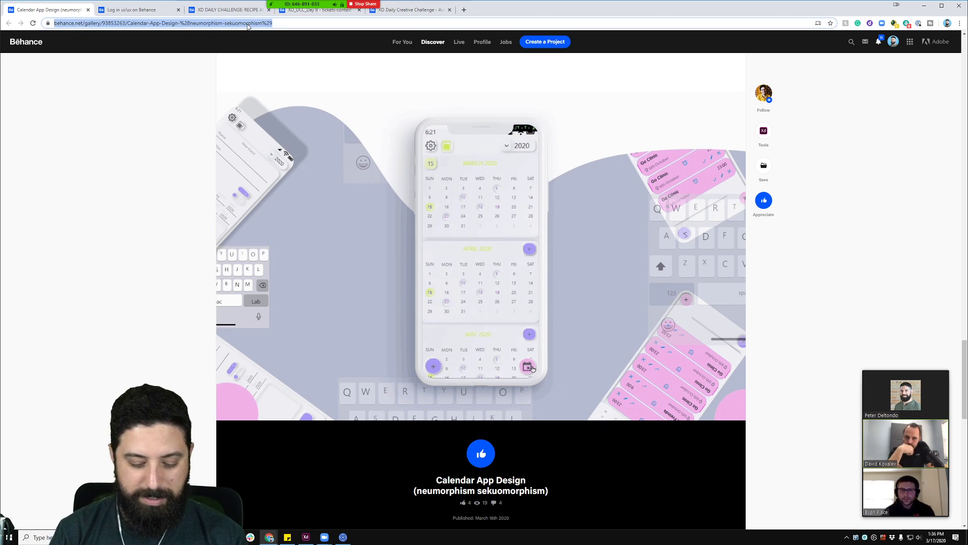
type("dribbble.com")
key("Return")
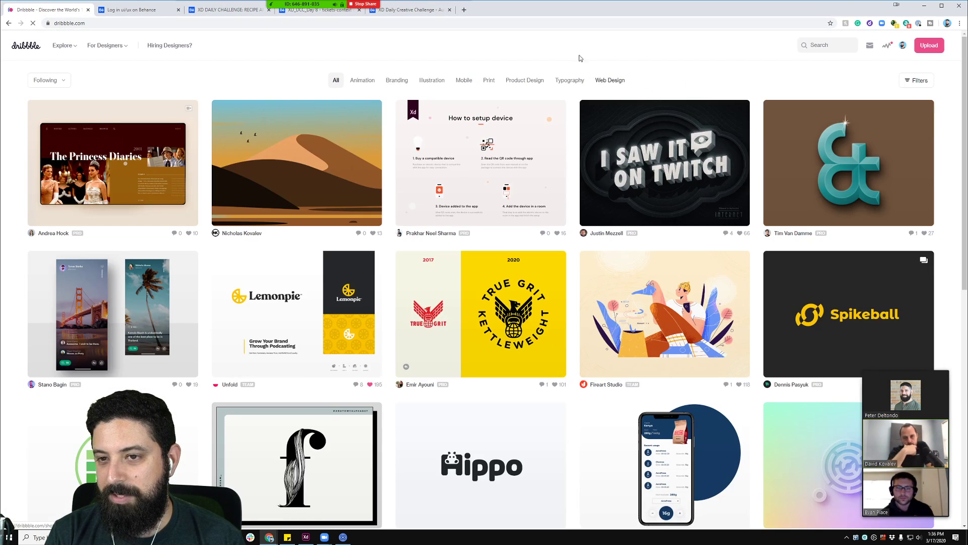
- Search Dribbble shots for 'waffle icon' and skim the results
left_click(840, 49)
type("waffle icon")
key("Return")
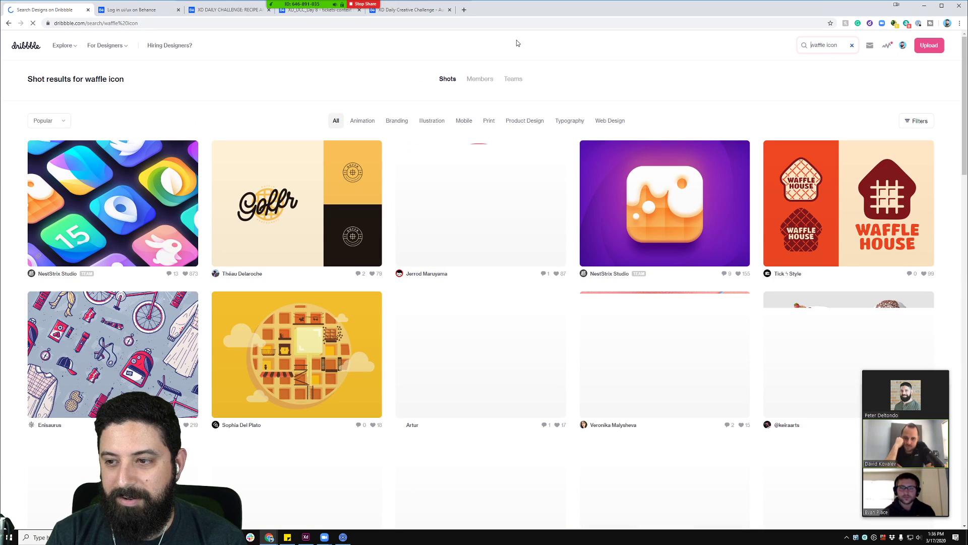
scroll(634, 93, "down", 1)
scroll(633, 94, "down", 4)
scroll(634, 93, "up", 5)
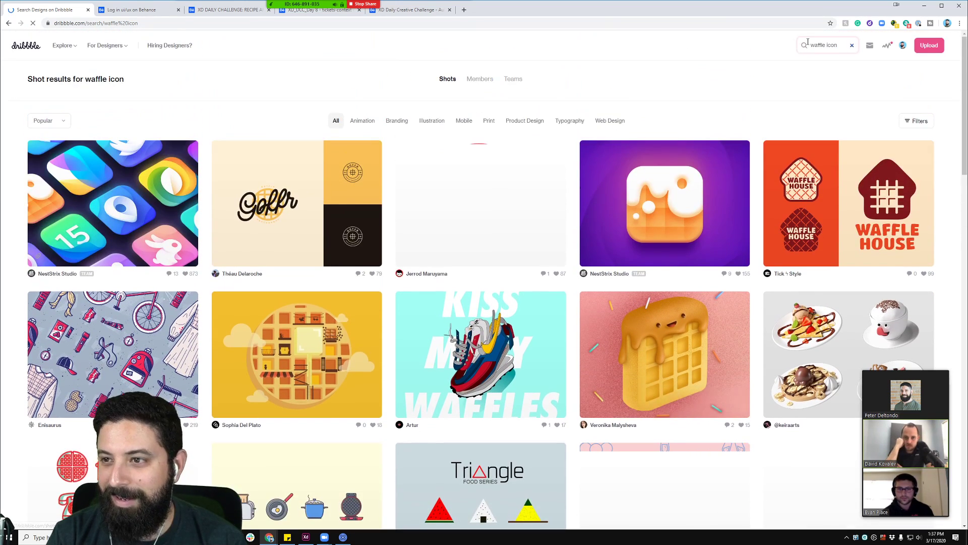
- Replace the query with the designer's first name and run the search
double_click(817, 44)
key("ctrl+a")
type("eddie")
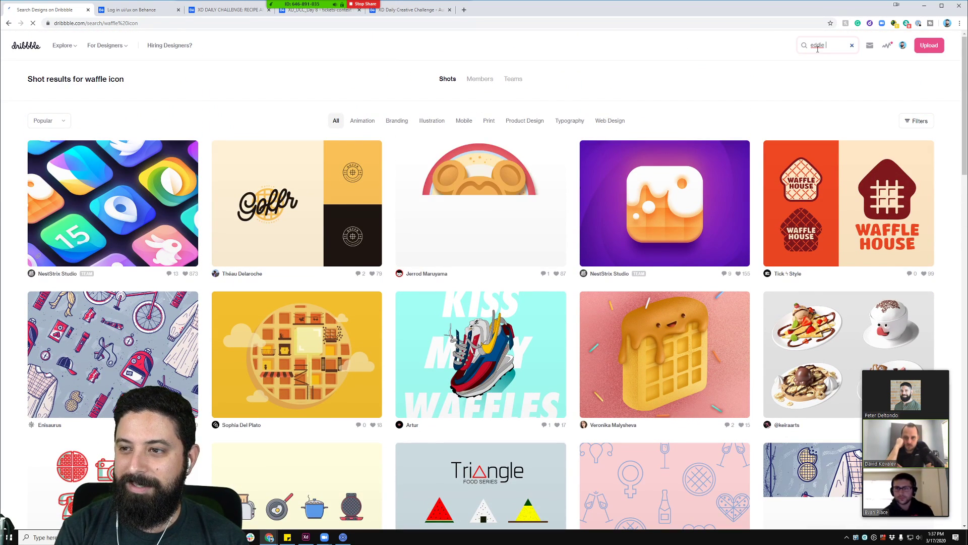
key("Return")
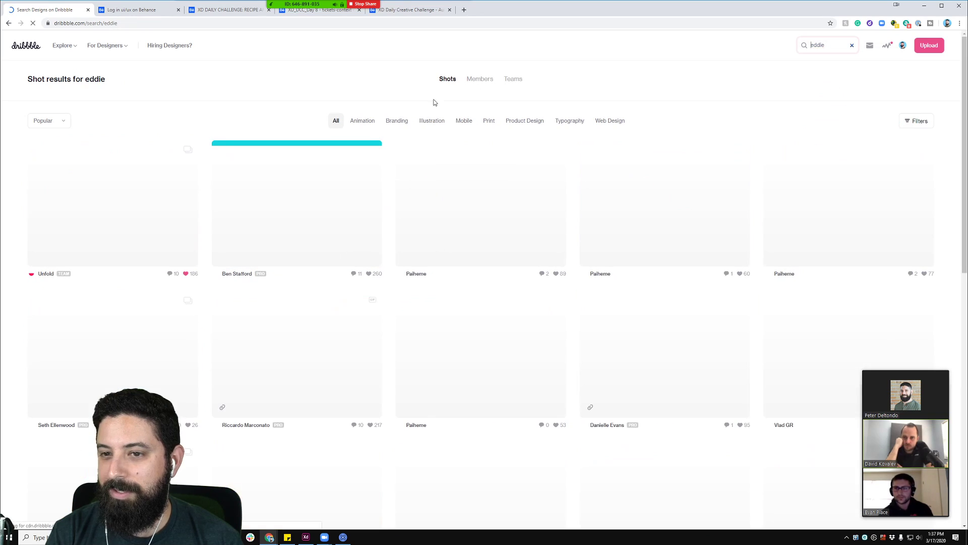
- Switch the search results from teams to members and open the top member's profile
left_click(920, 122)
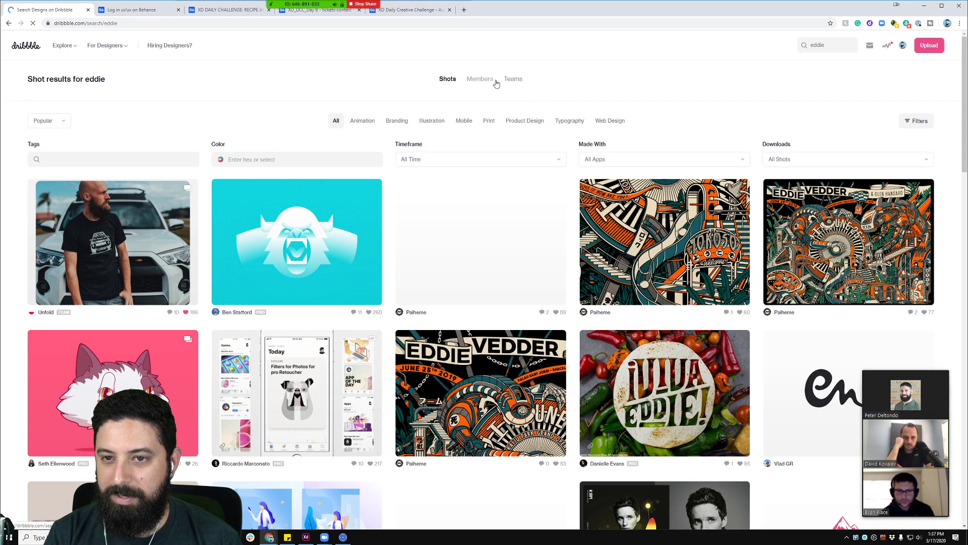
left_click(523, 83)
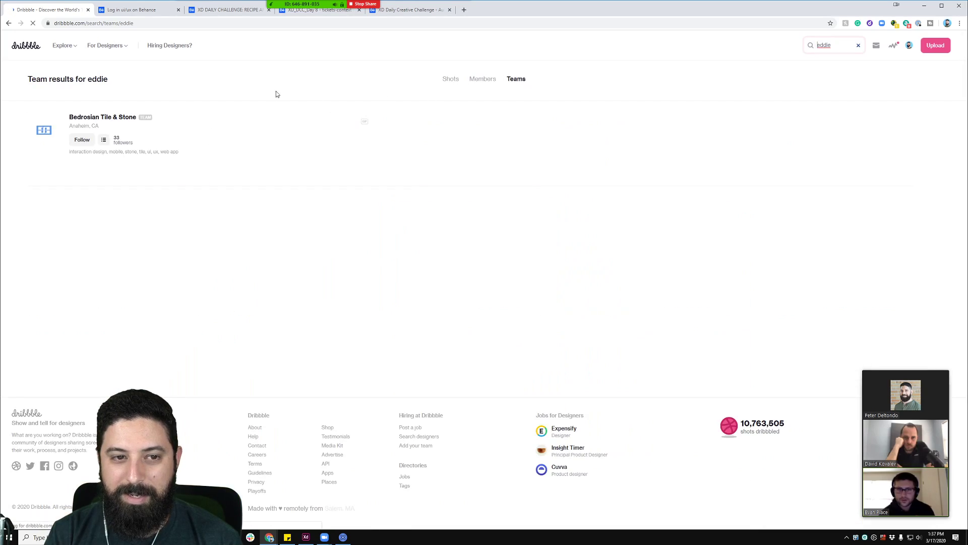
left_click(481, 79)
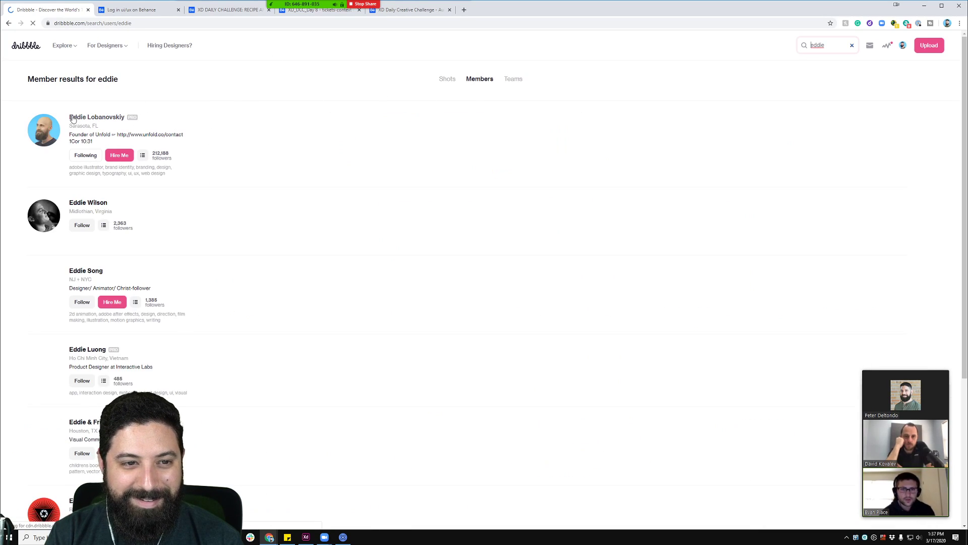
left_click(106, 120)
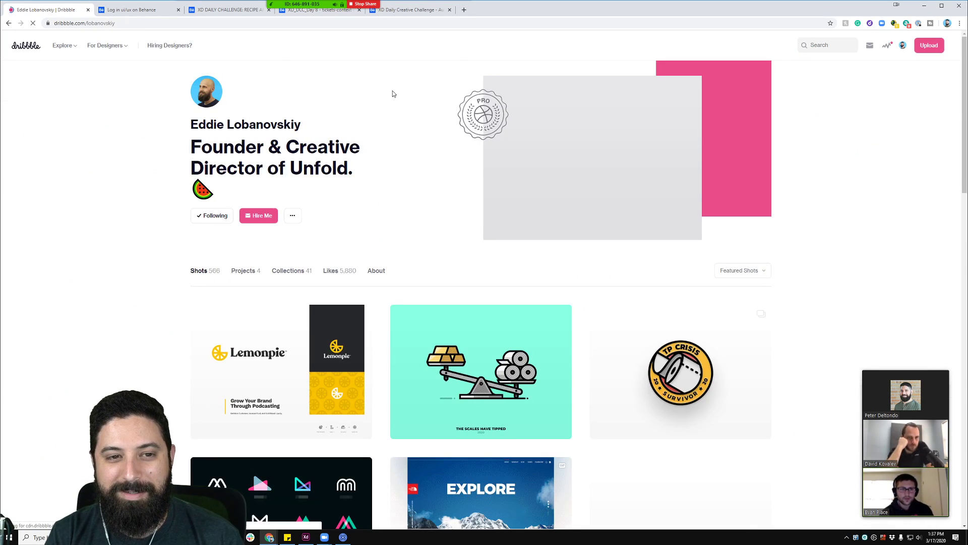
- Sort the designer's shots by Popular Shots and scroll the grid
left_click(740, 271)
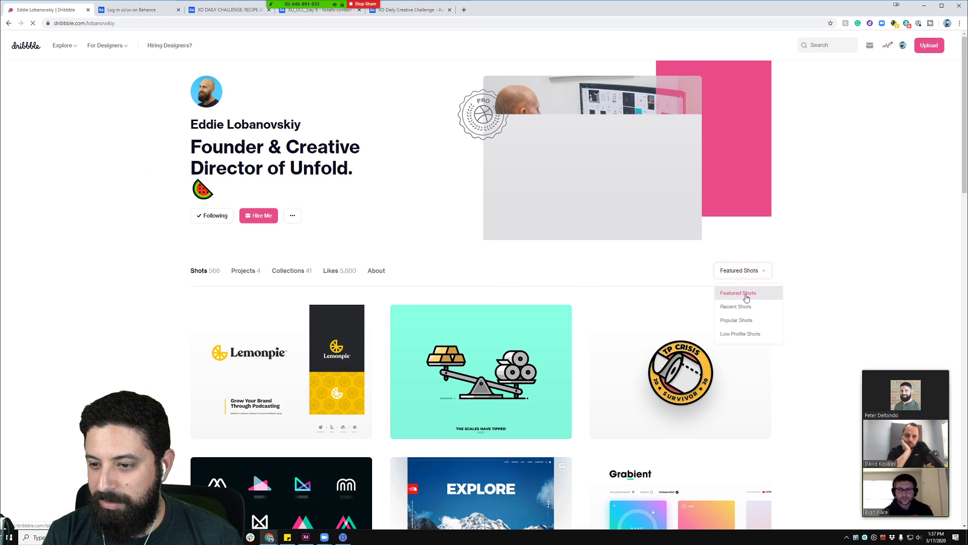
left_click(737, 321)
scroll(101, 240, "down", 5)
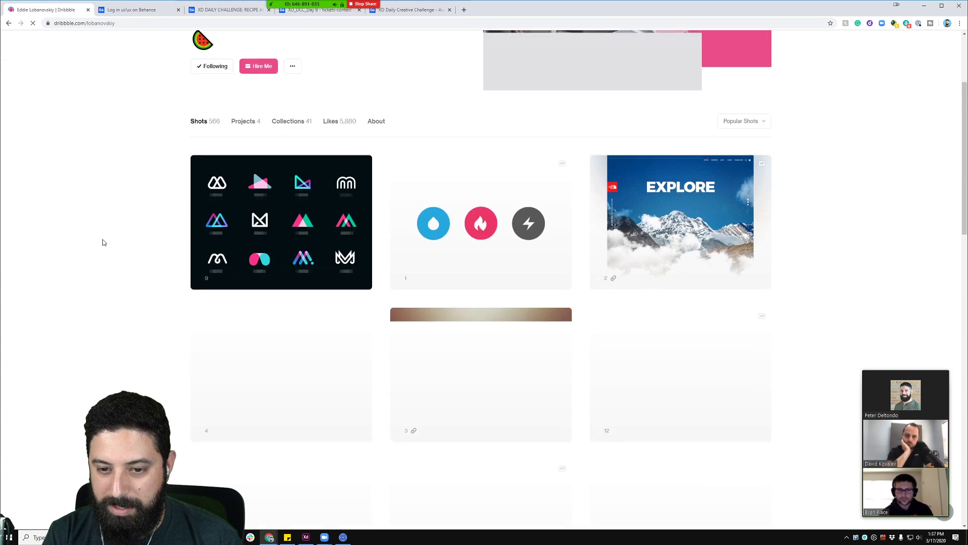
scroll(199, 235, "down", 2)
- View the waffle iphone icon shot, return to the profile, and open the Steak shot
left_click(522, 219)
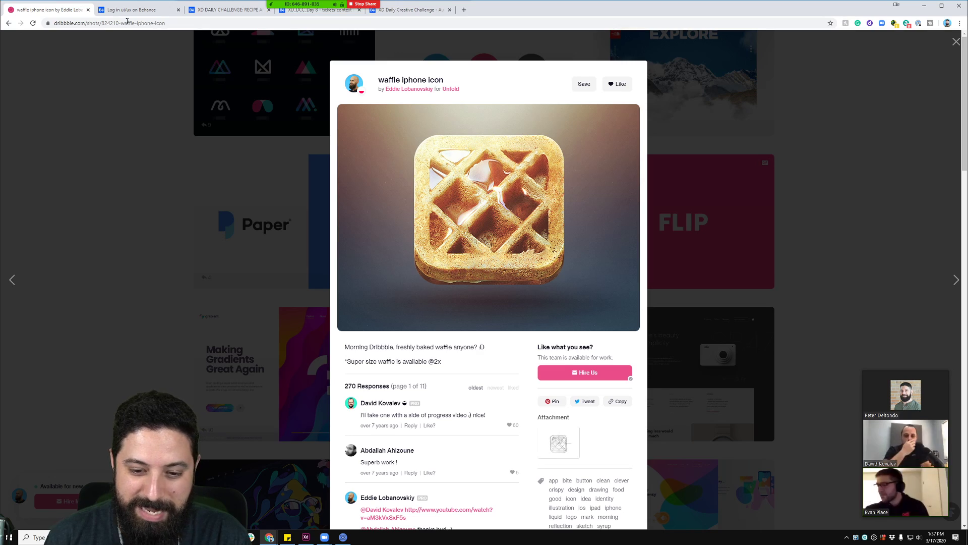
left_click(114, 167)
scroll(150, 207, "down", 4)
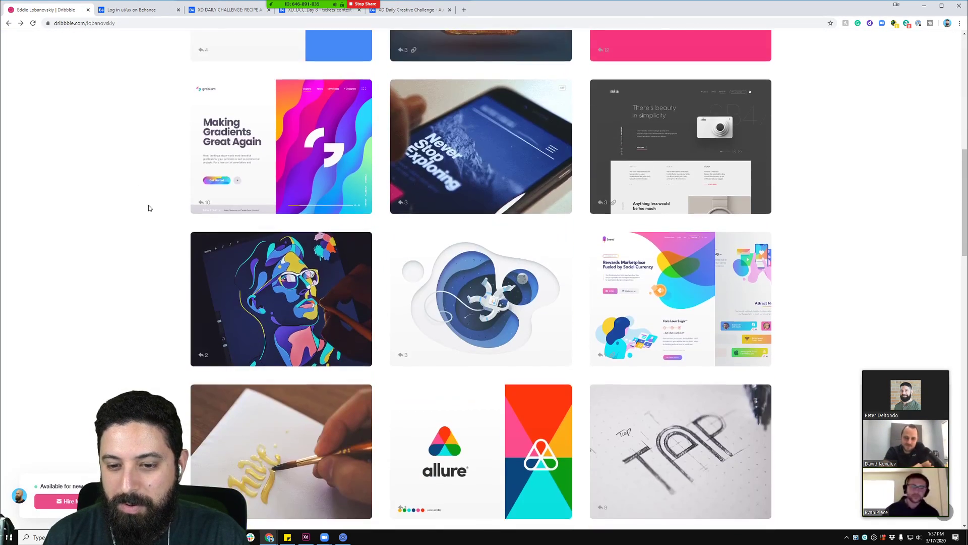
scroll(149, 204, "down", 15)
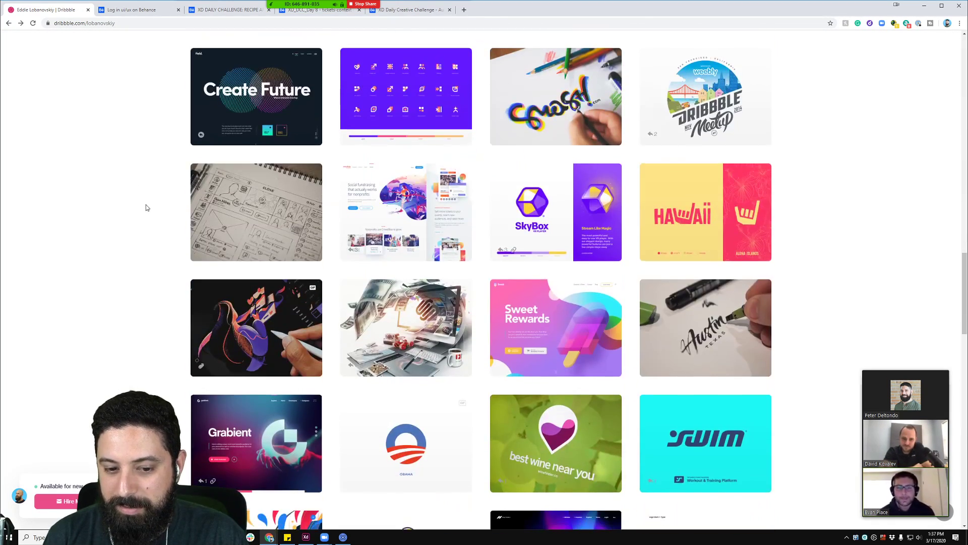
scroll(147, 208, "down", 8)
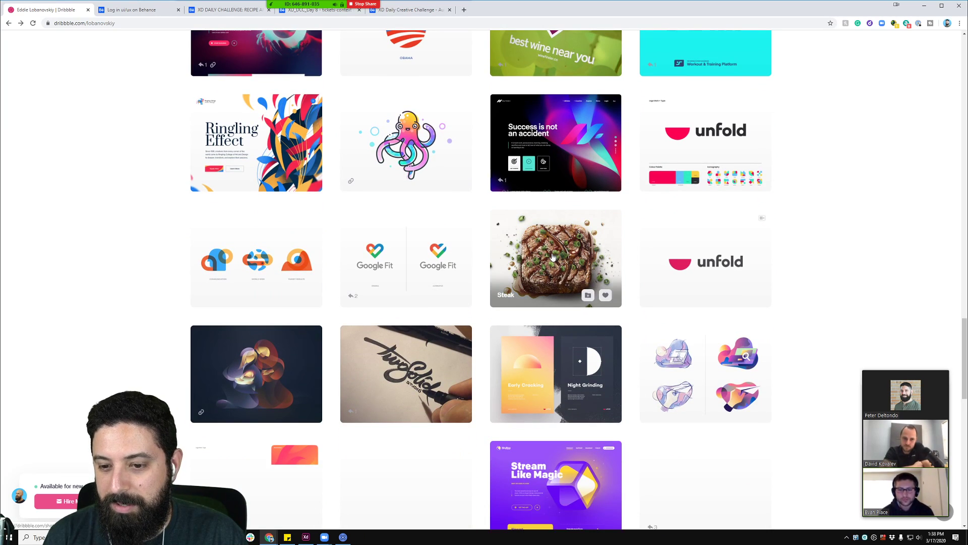
left_click(553, 257)
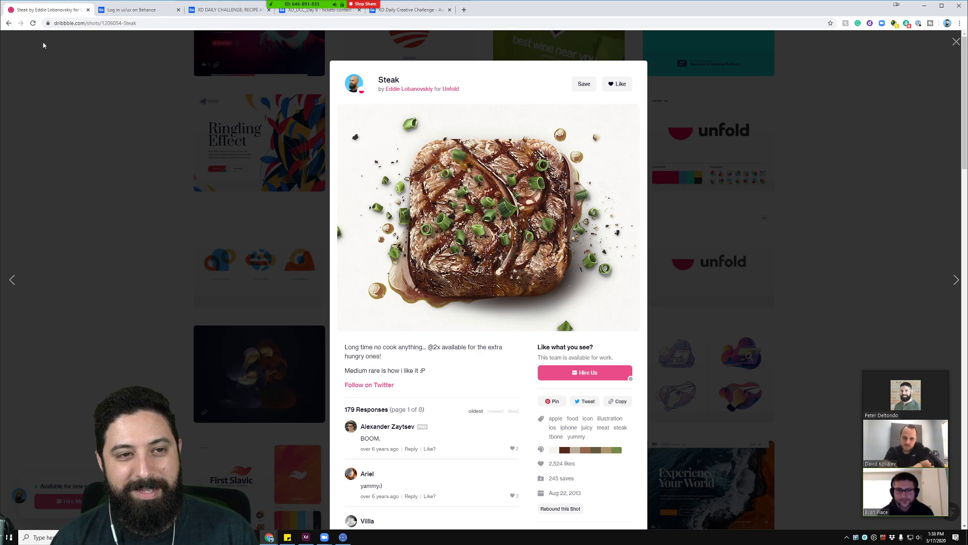
- Switch to the Log in ui/ux tab, close the Steak tab, and scroll to the sign-up design
left_click(126, 10)
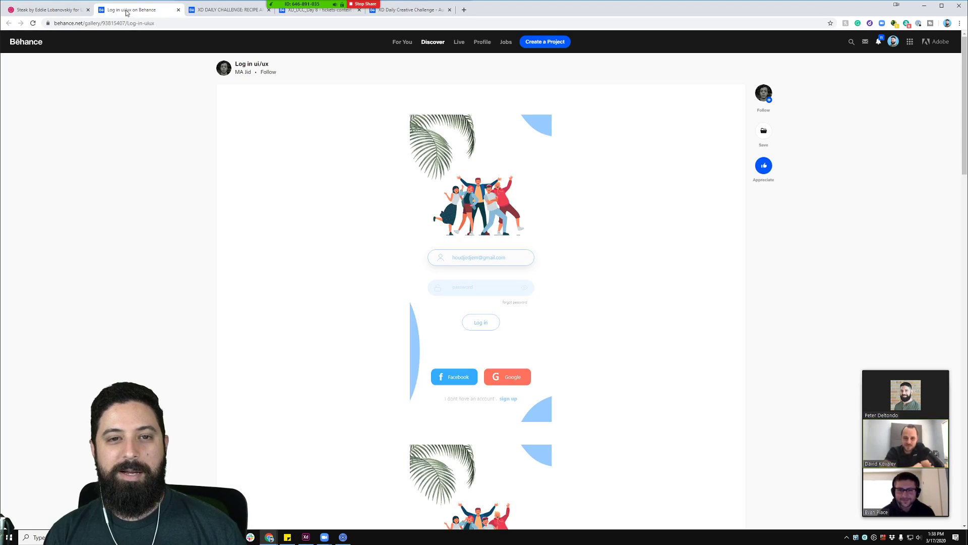
left_click(88, 10)
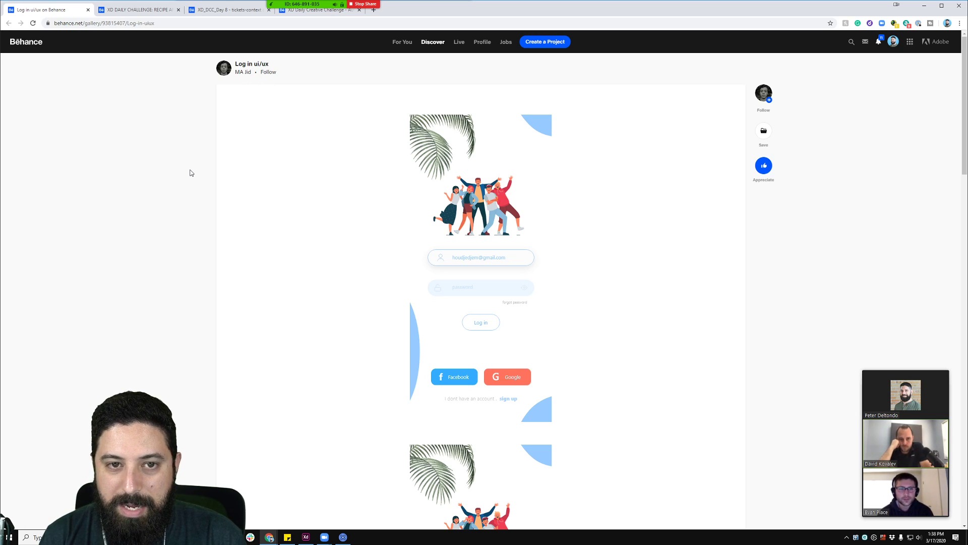
scroll(190, 172, "down", 2)
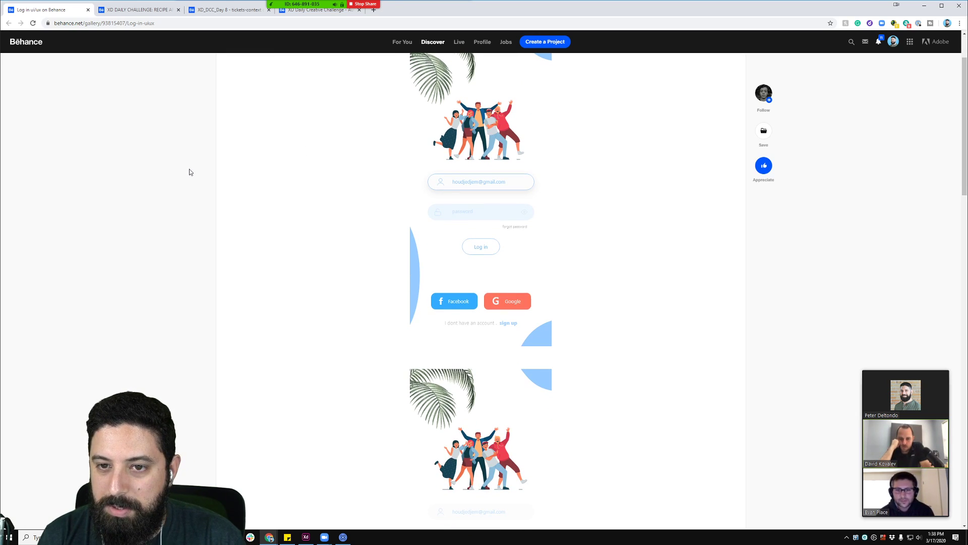
scroll(193, 168, "down", 7)
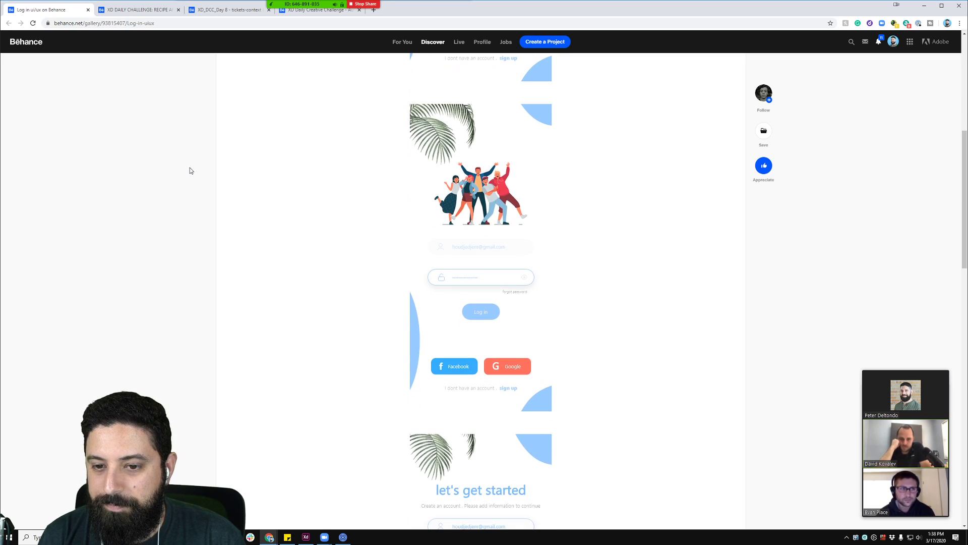
scroll(190, 170, "down", 4)
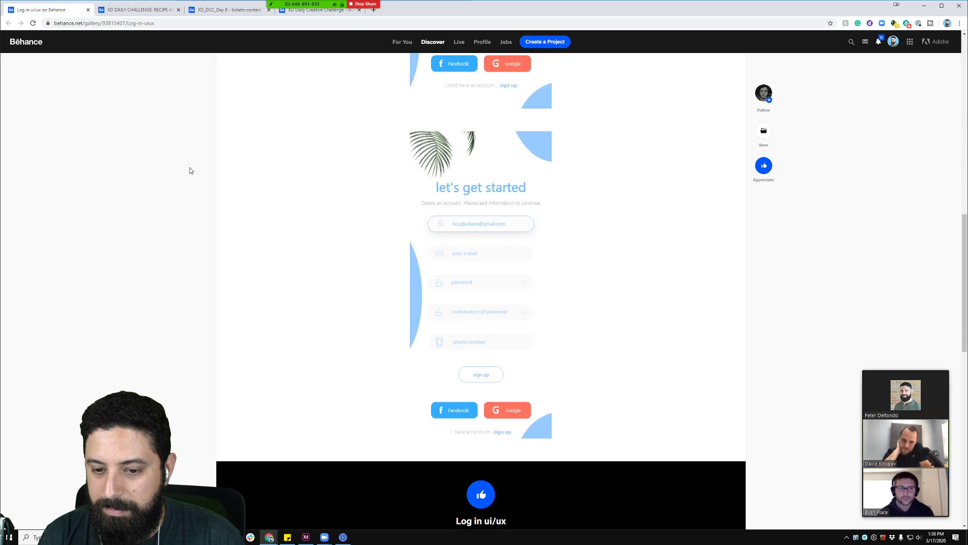
scroll(189, 171, "up", 5)
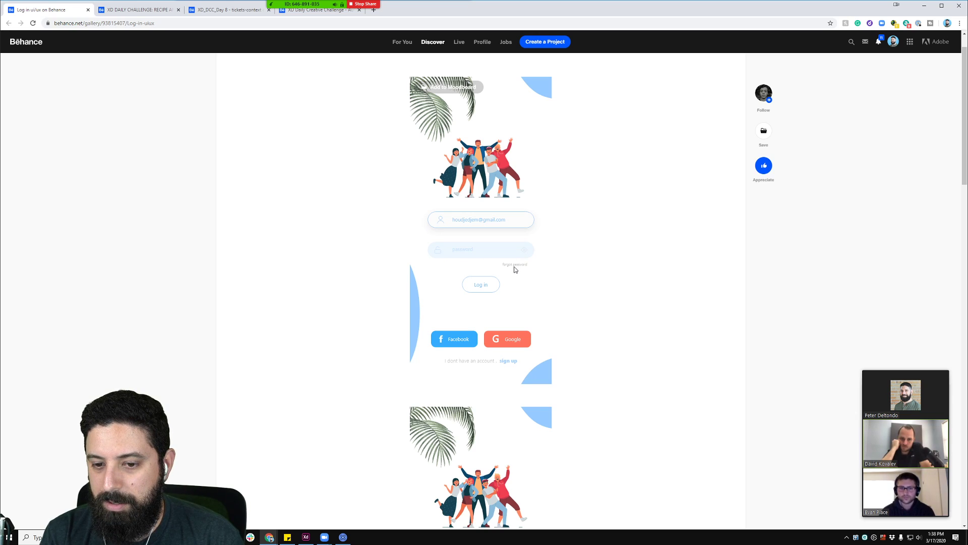
scroll(519, 265, "down", 6)
scroll(514, 269, "down", 4)
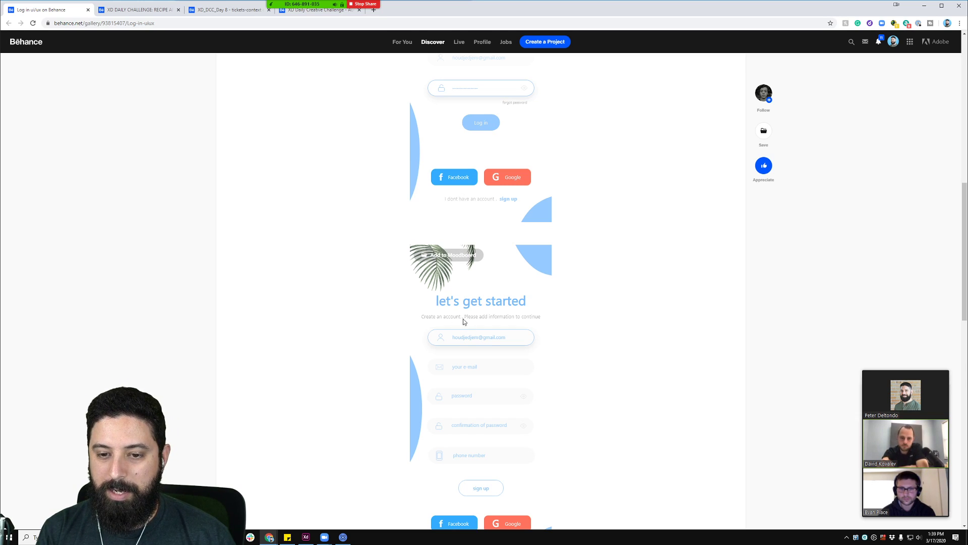
scroll(447, 319, "down", 2)
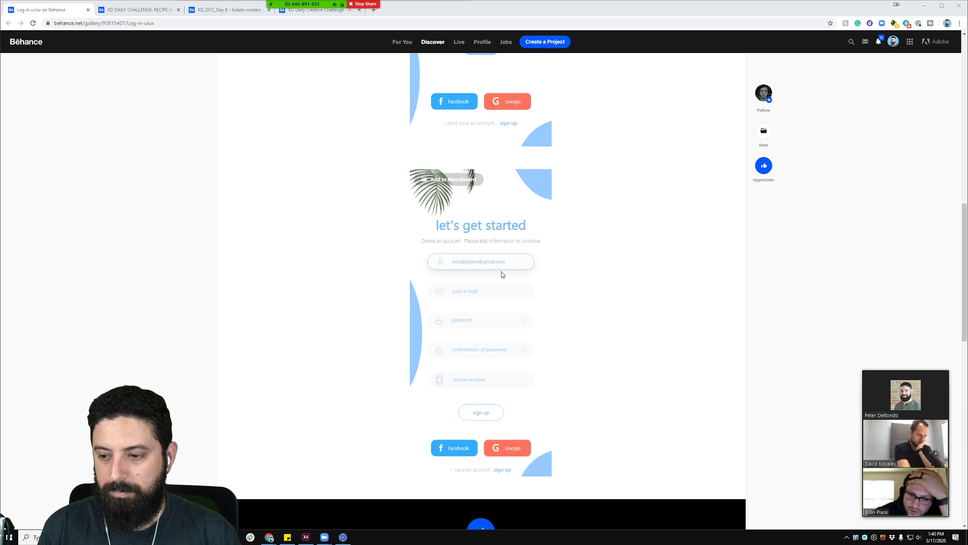
mouse_move(867, 376)
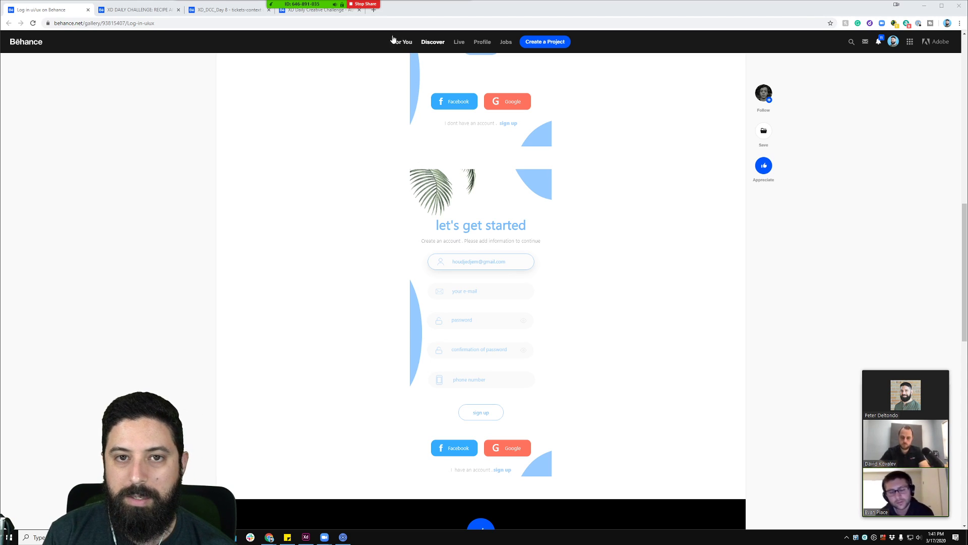
- Close the 'Log in ui/ux on Behance' tab to view the XD Daily Challenge Recipe App project
left_click(88, 10)
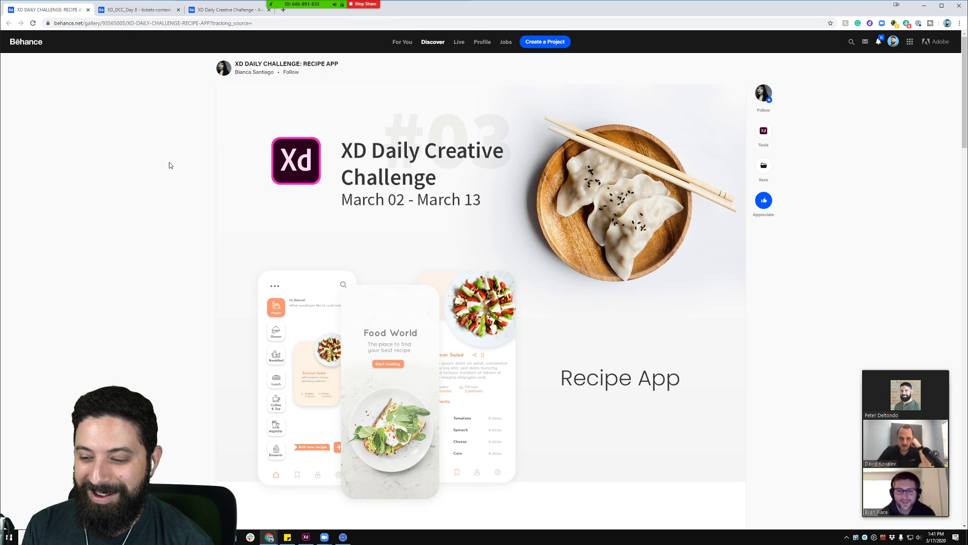
scroll(129, 229, "down", 2)
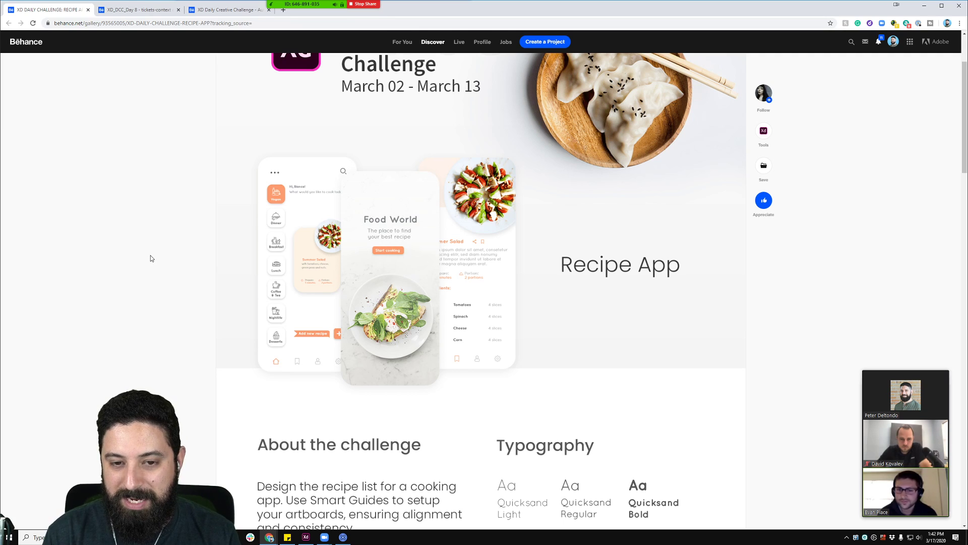
scroll(150, 258, "down", 5)
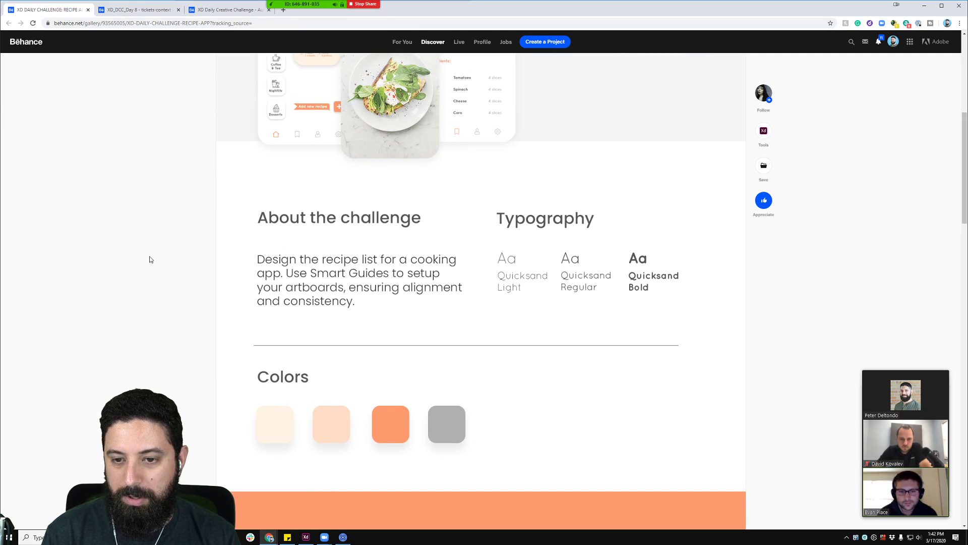
scroll(150, 259, "down", 1)
scroll(150, 260, "down", 1)
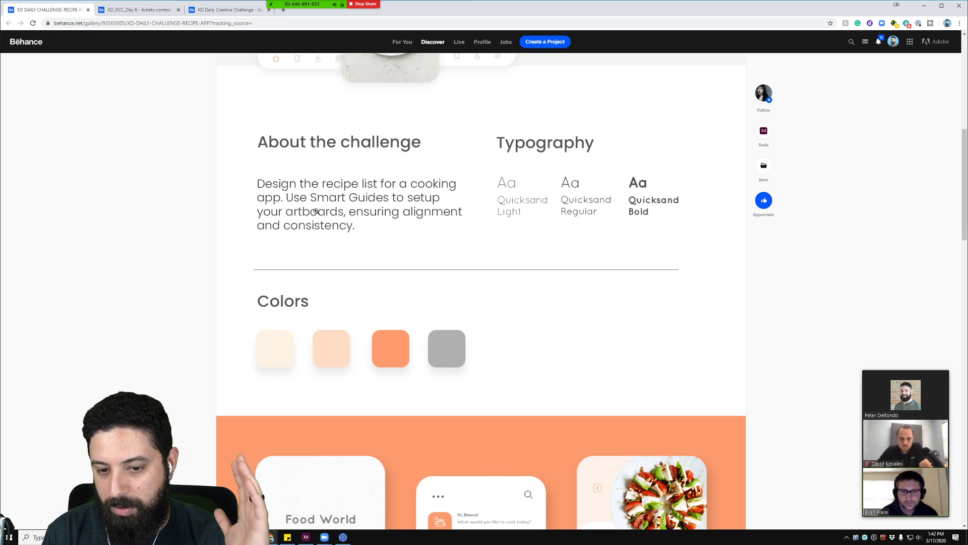
scroll(535, 194, "down", 1)
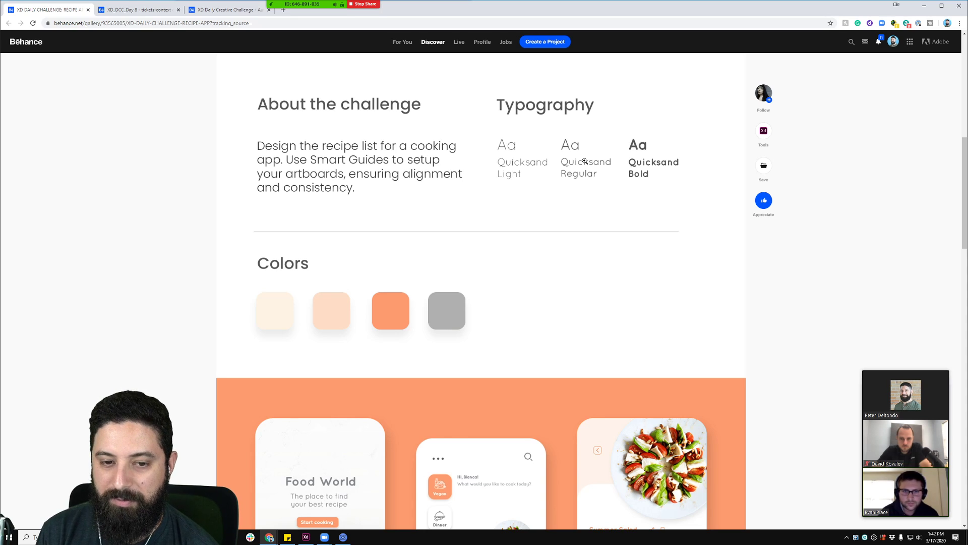
scroll(439, 308, "down", 3)
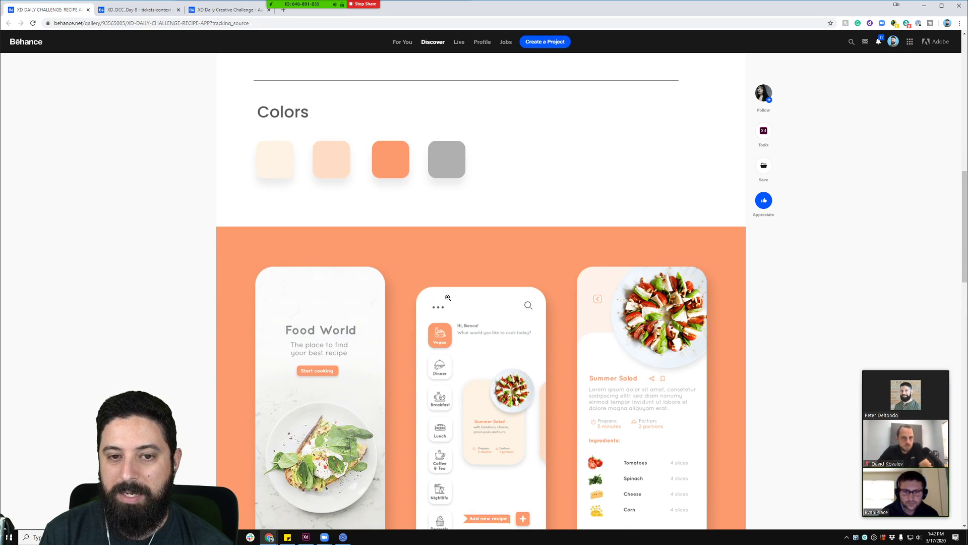
scroll(399, 284, "down", 3)
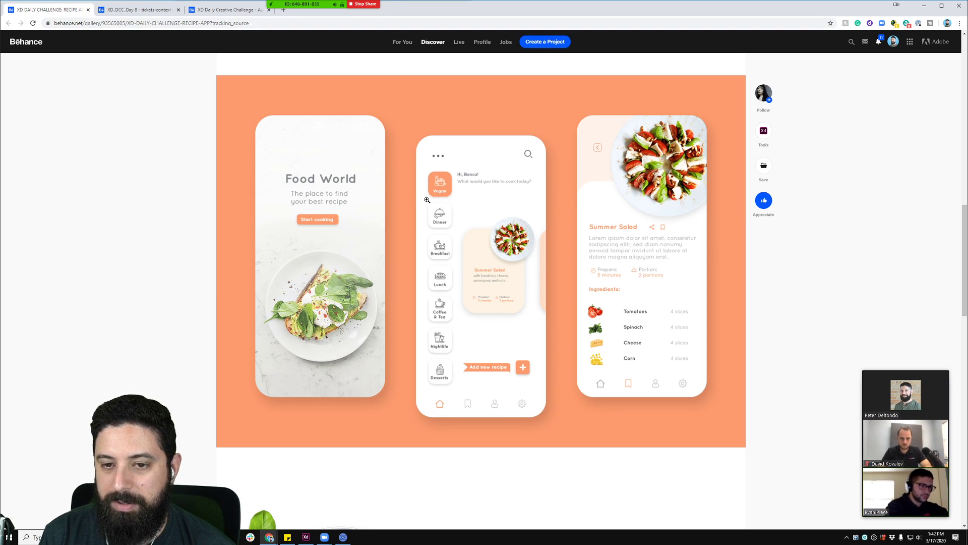
scroll(464, 293, "down", 7)
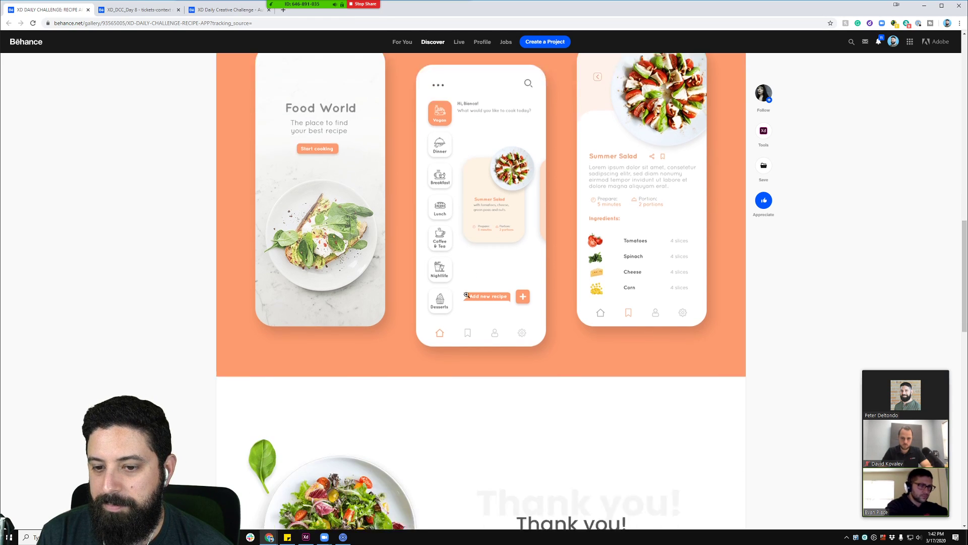
scroll(465, 294, "up", 6)
scroll(464, 294, "up", 1)
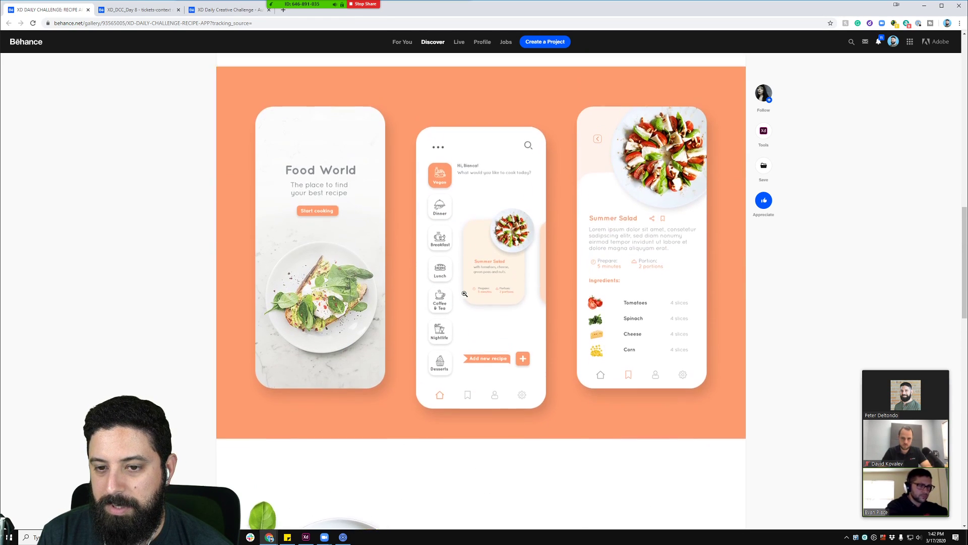
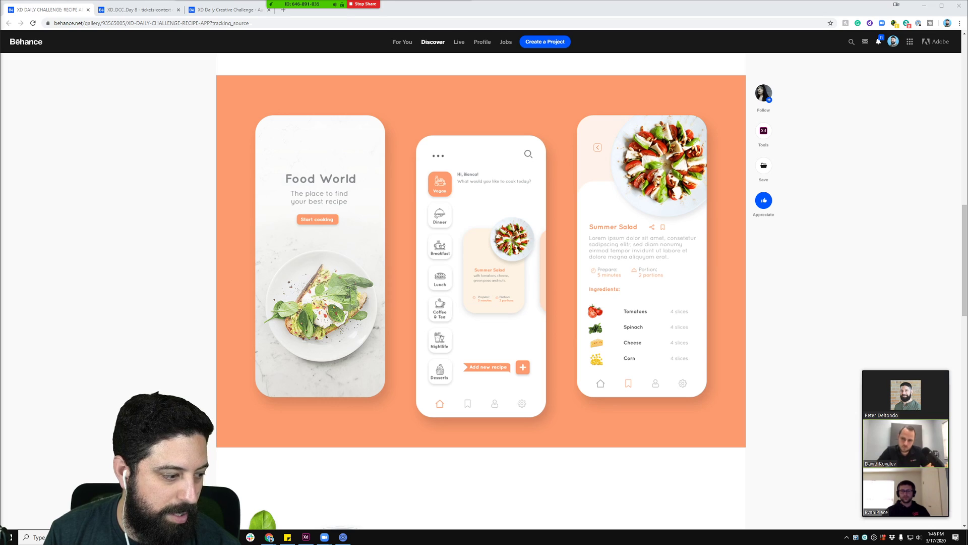
- Close the recipe app project to reveal the 'XD_DCC_Day 8 - tickets-context' movie booking project
left_click(87, 10)
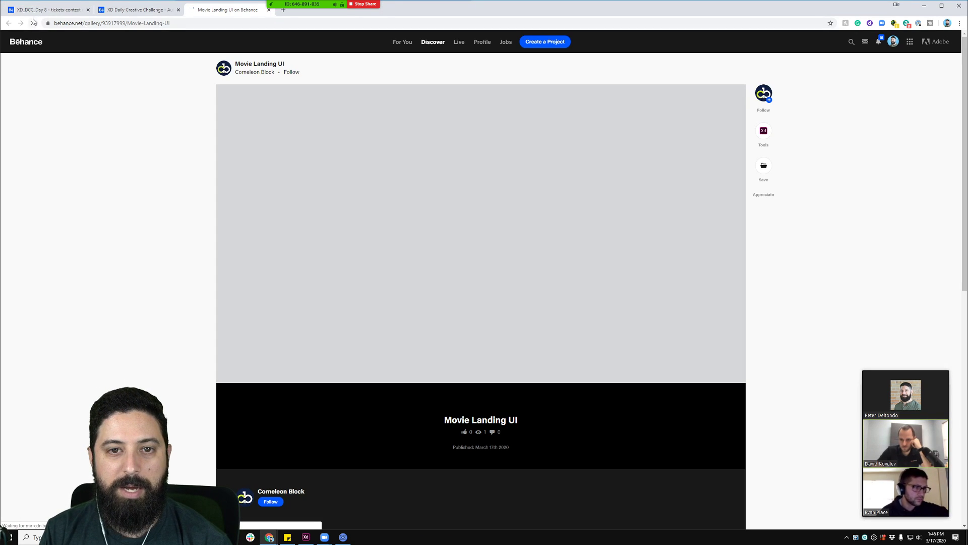
left_click(31, 12)
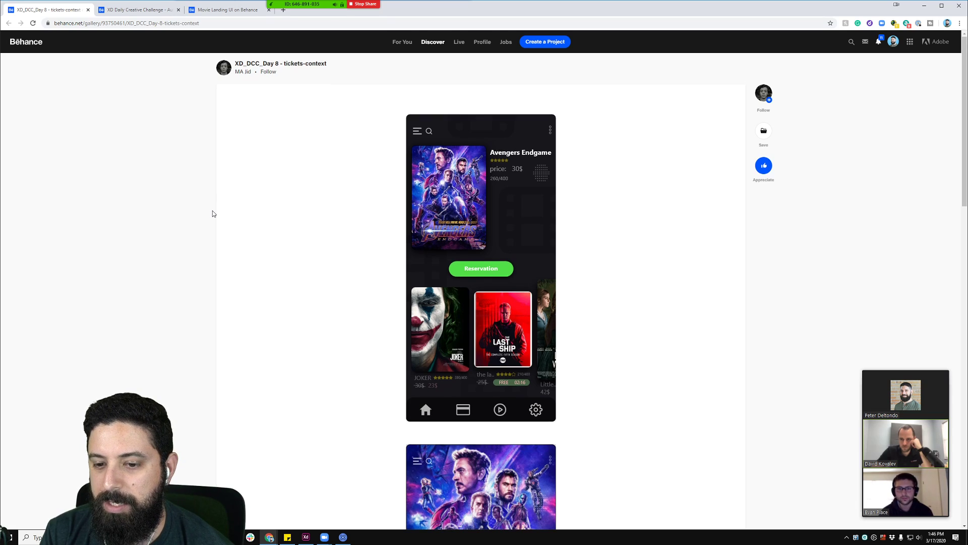
scroll(212, 212, "down", 2)
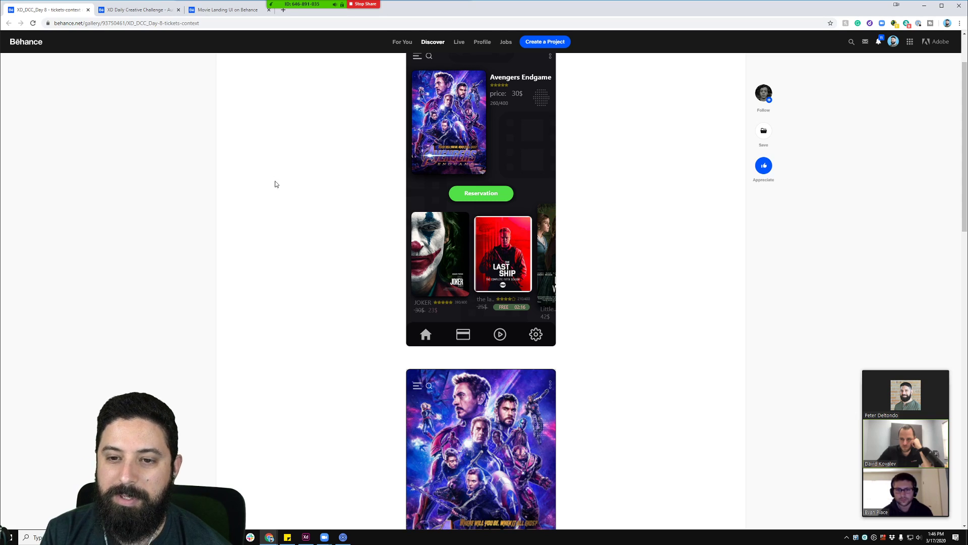
scroll(276, 187, "up", 1)
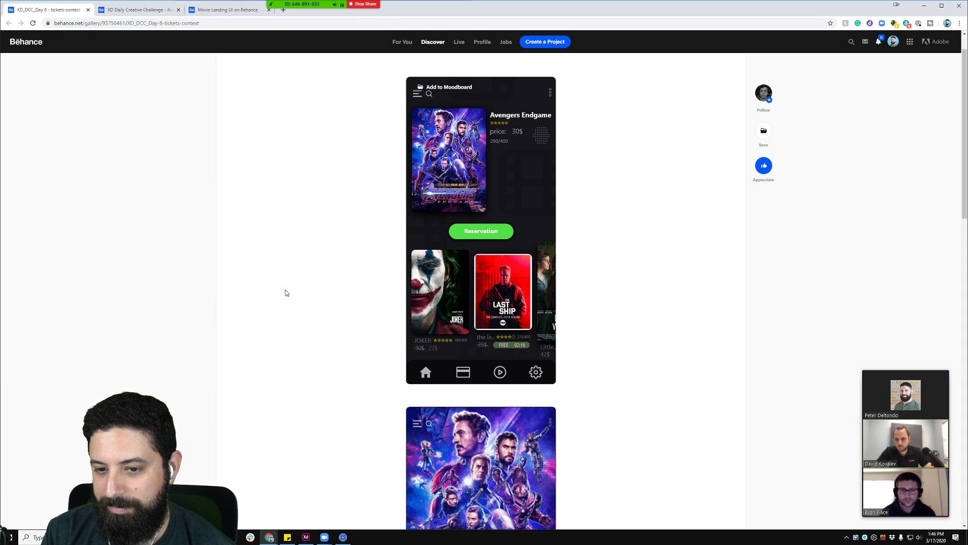
scroll(285, 291, "down", 1)
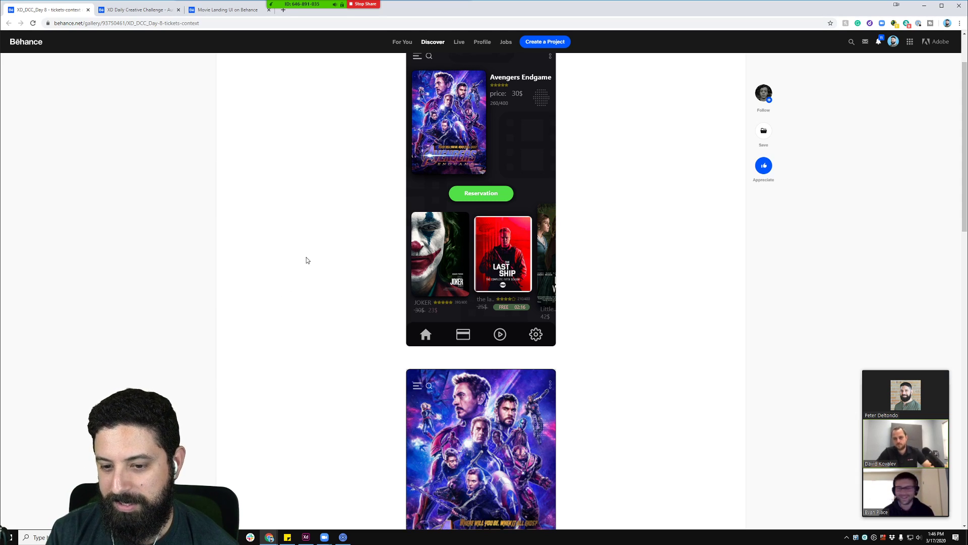
scroll(322, 264, "down", 5)
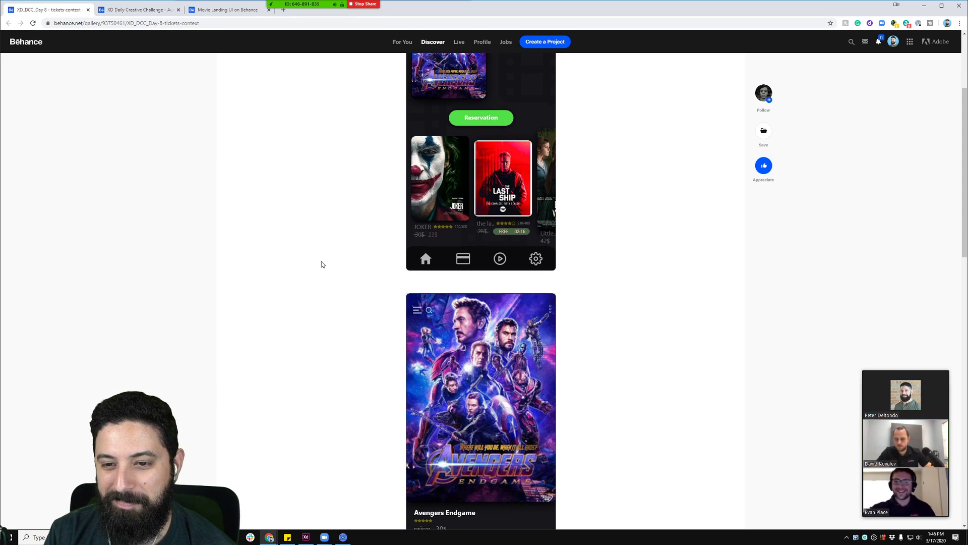
scroll(325, 264, "up", 2)
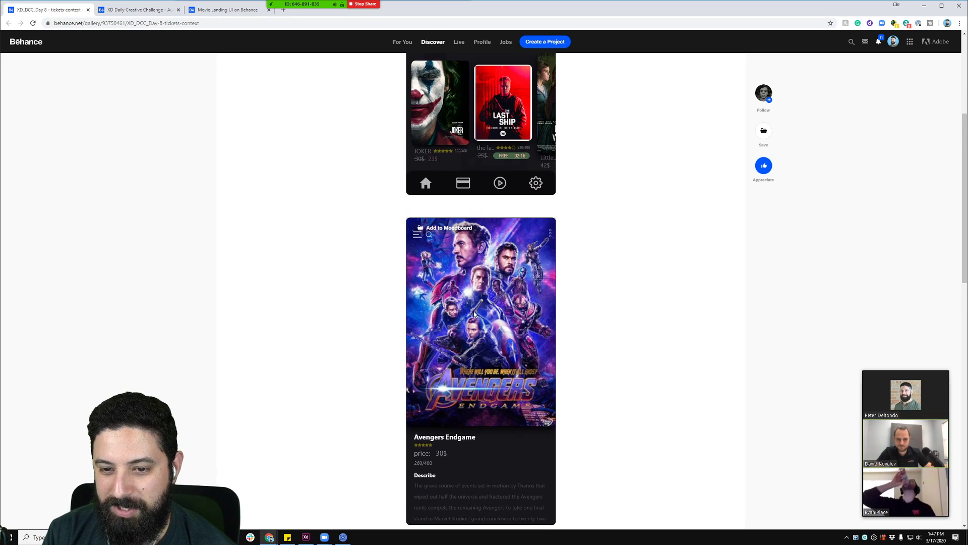
scroll(466, 314, "up", 4)
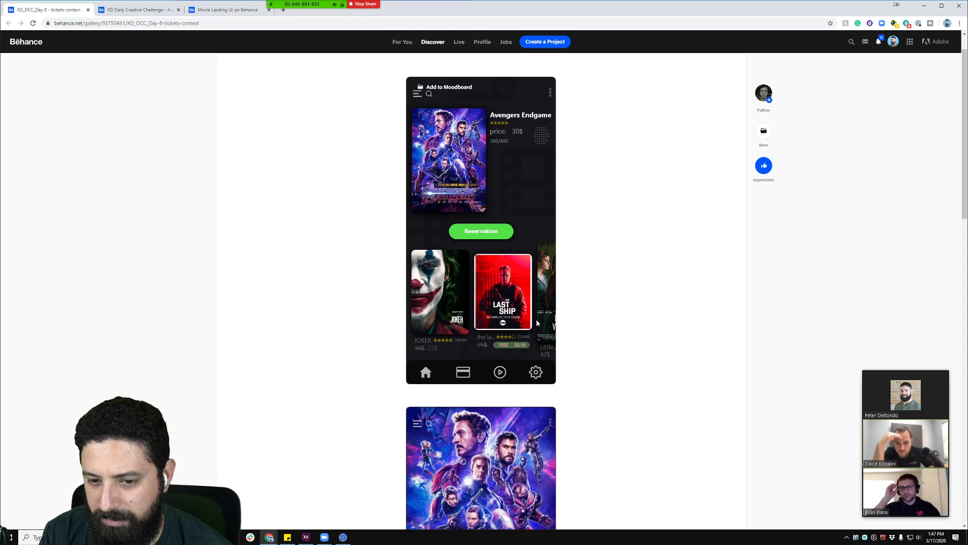
scroll(419, 328, "down", 4)
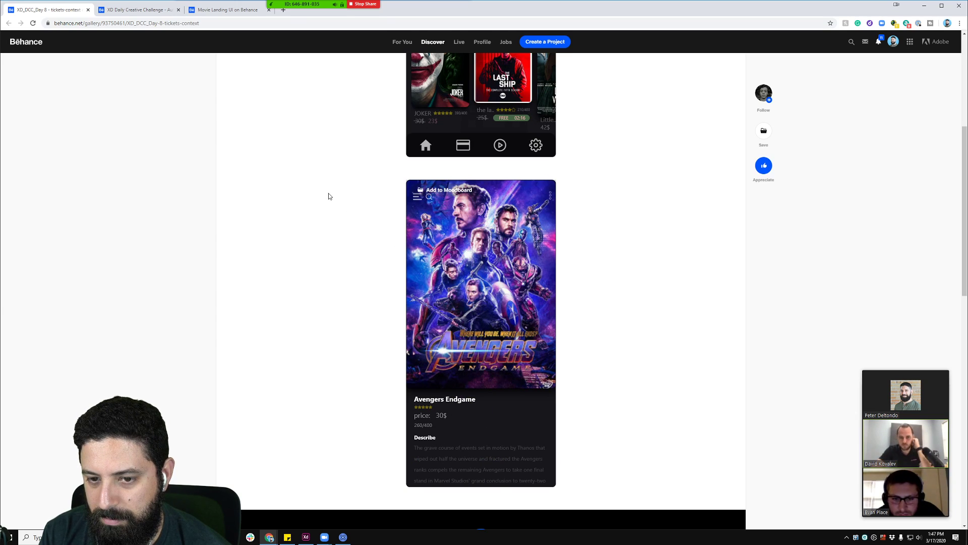
scroll(328, 197, "up", 5)
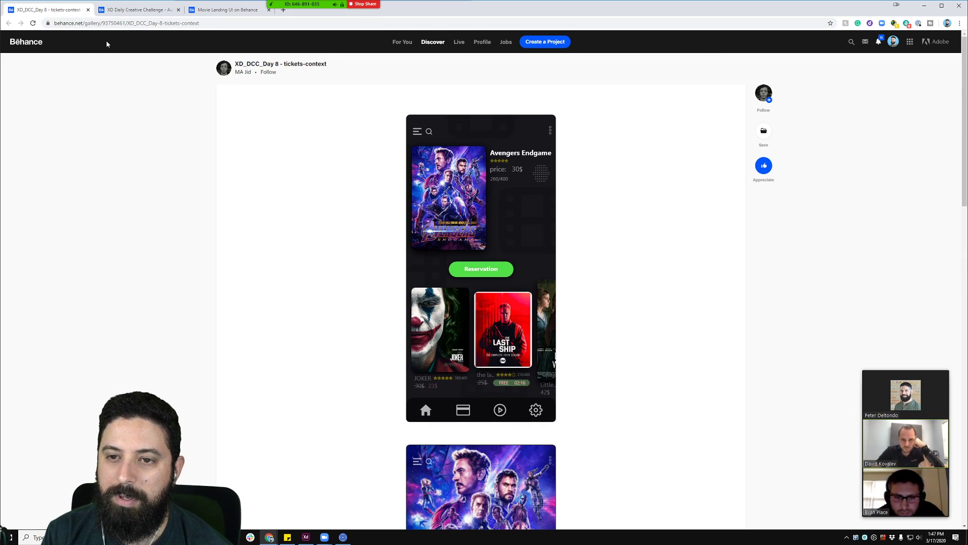
- Close the Day 8 tickets project and zoom the page out twice to fit the Cineplexx prototype video
left_click(88, 10)
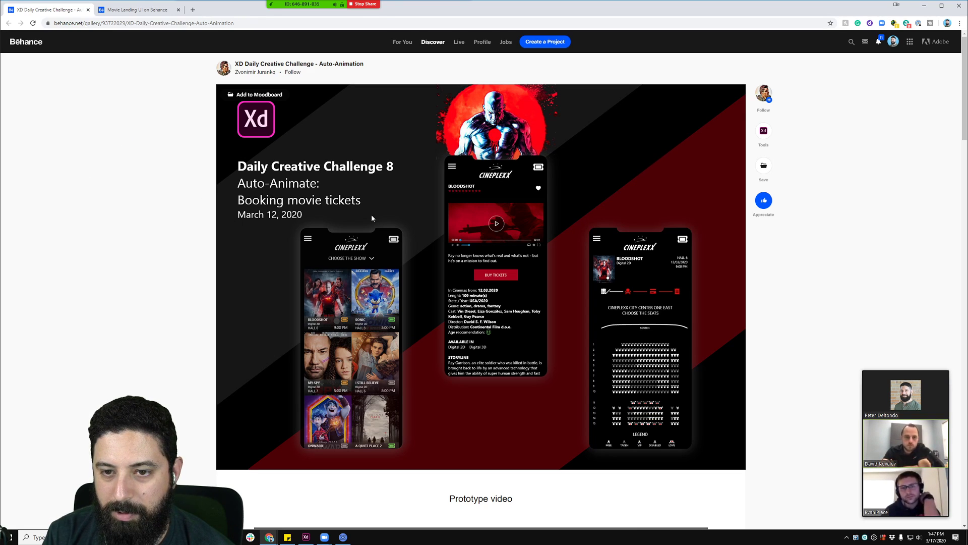
scroll(372, 217, "down", 10)
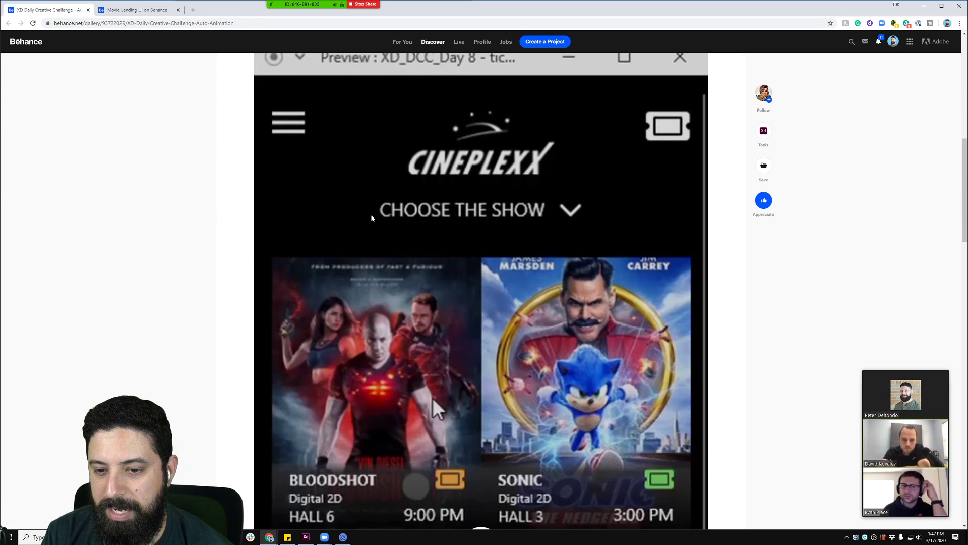
key("ctrl+minus")
key("ctrl+minus")
key("ctrl+minus")
key("ctrl+minus")
key("ctrl+minus")
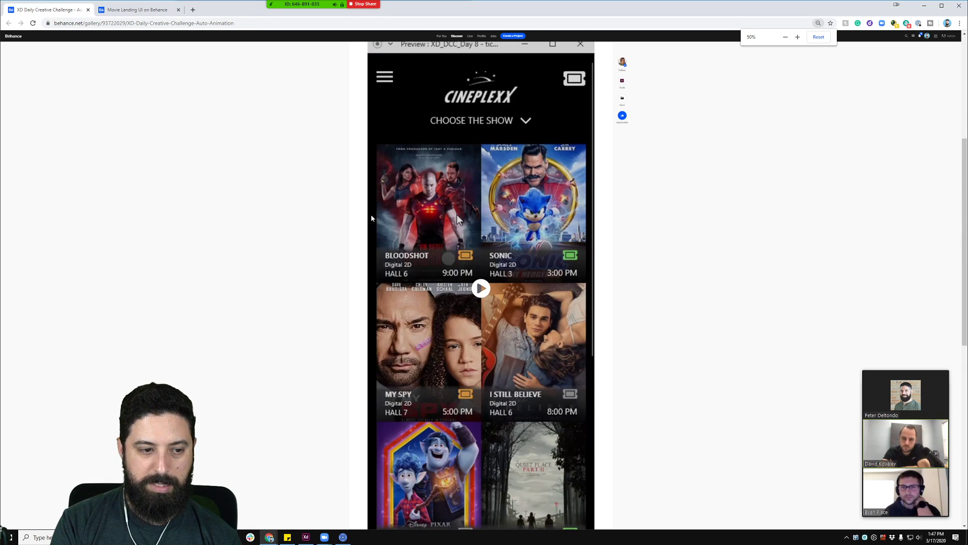
key("ctrl+minus")
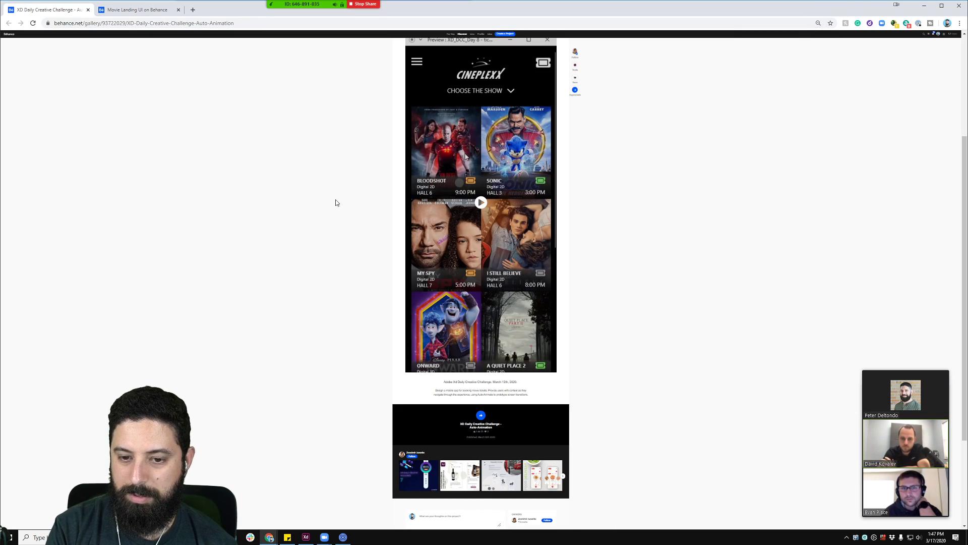
- Play the Cineplexx booking prototype video, enlarge it in the viewer, and glance at Movie Landing UI
left_click(436, 203)
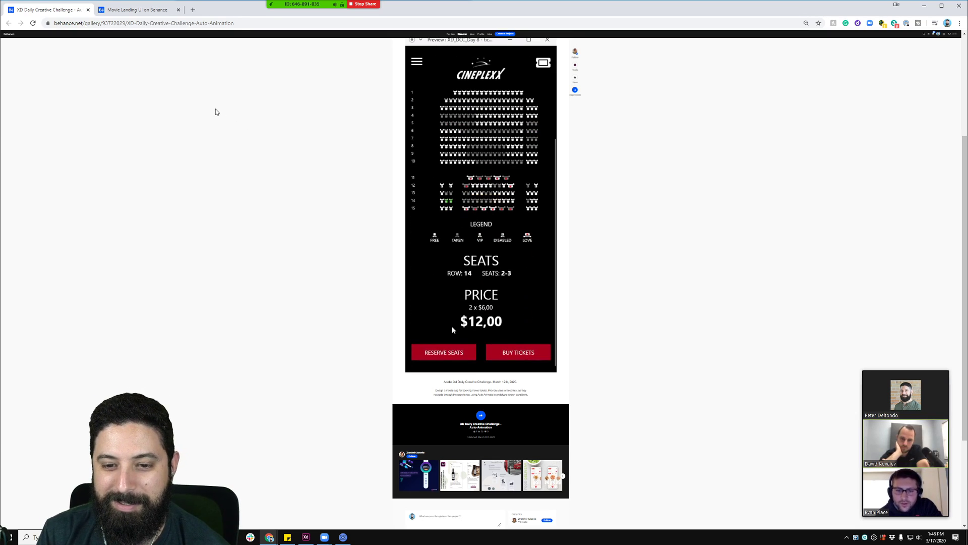
left_click(442, 276)
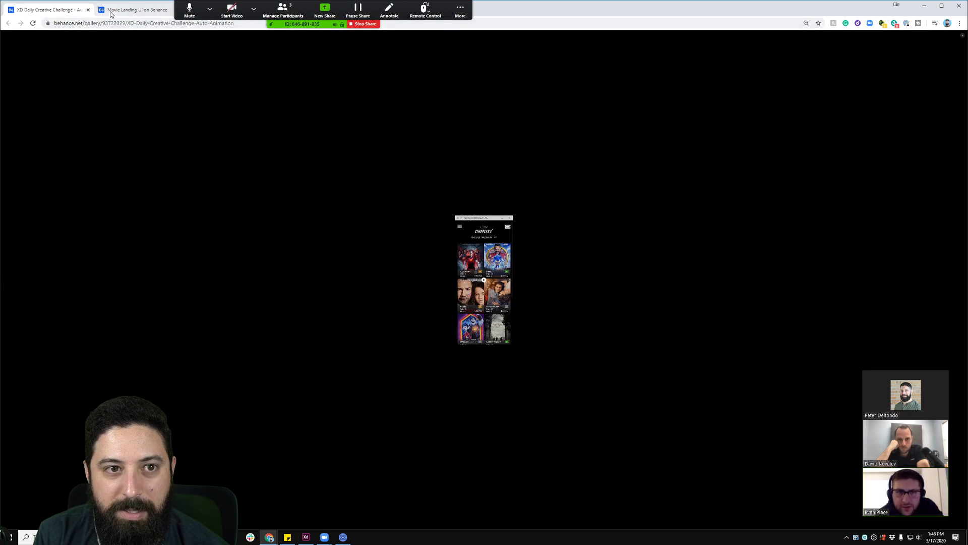
left_click(112, 11)
- Return to the prototype viewer, enlarge the page, and skip ahead to the Bloodshot and ticket-buying screens
left_click(56, 11)
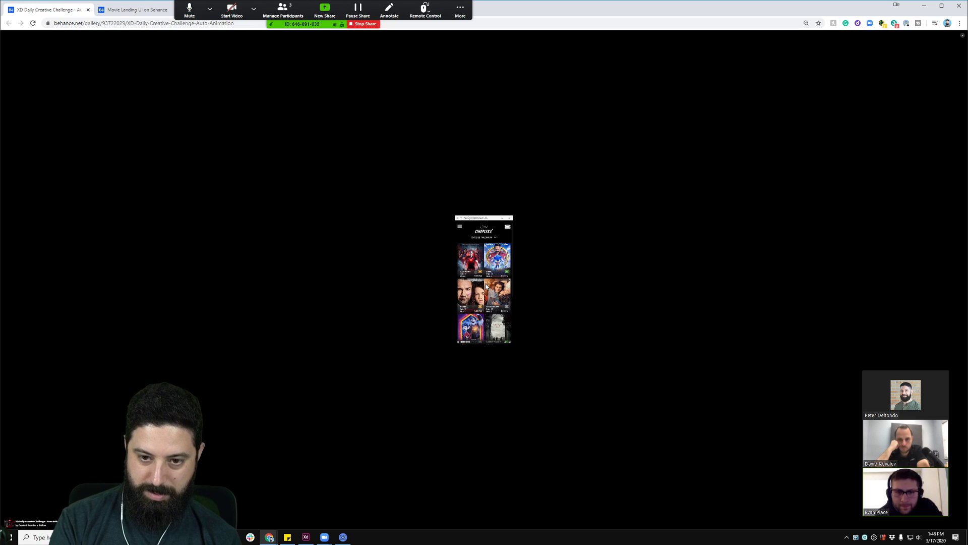
key("ctrl+plus")
key("ctrl+plus")
key("ctrl+plus")
key("ctrl+plus")
key("ctrl+plus")
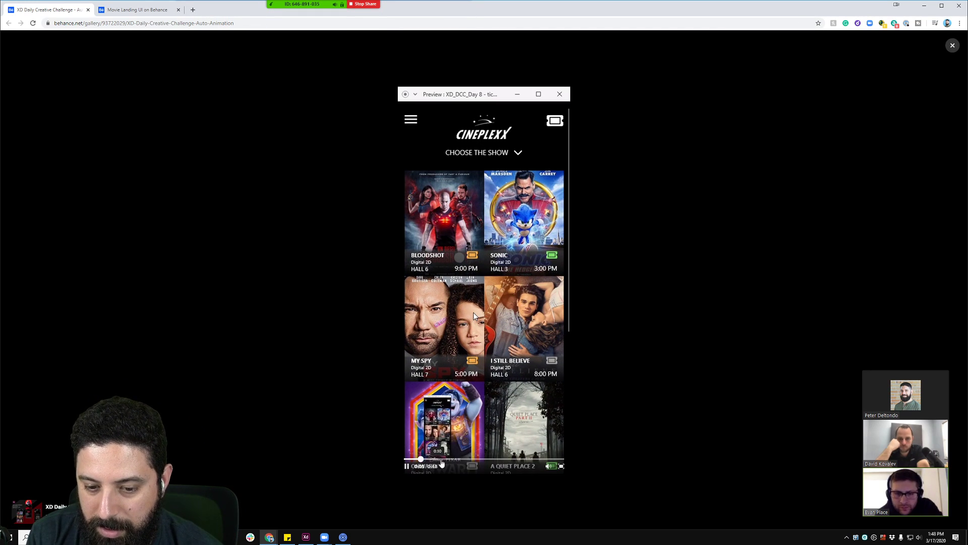
left_click(470, 460)
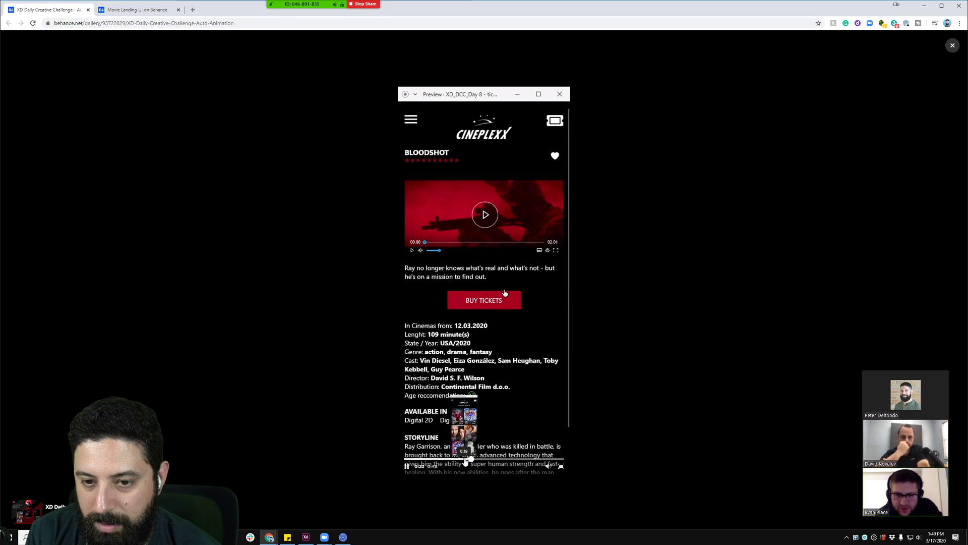
left_click(488, 461)
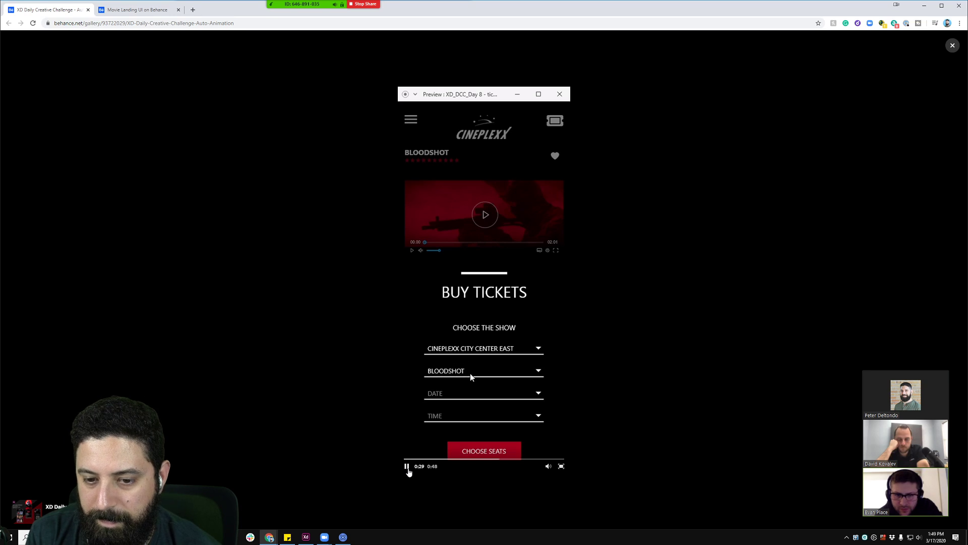
- Pause on seat selection, resume playback to the payment screen, then close the Auto-Animate project
left_click(406, 468)
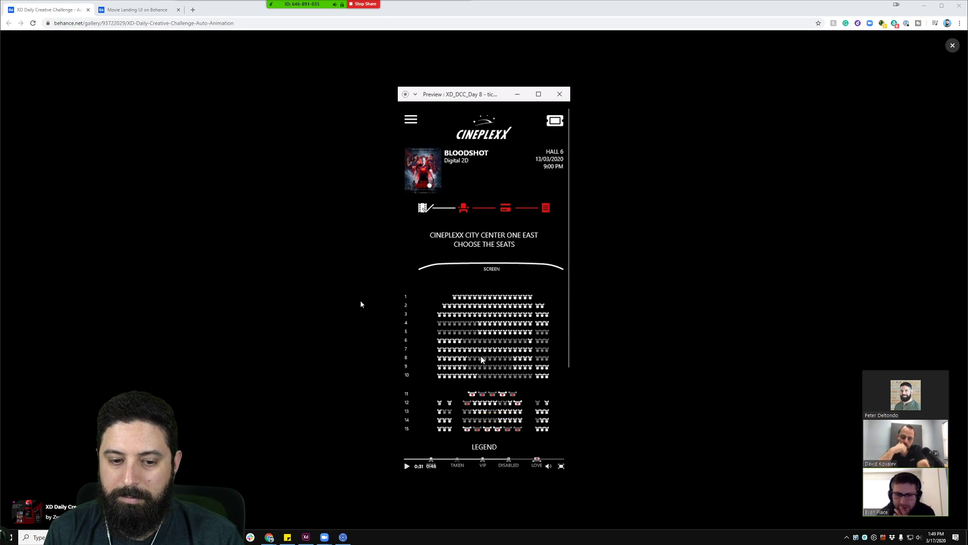
left_click(407, 467)
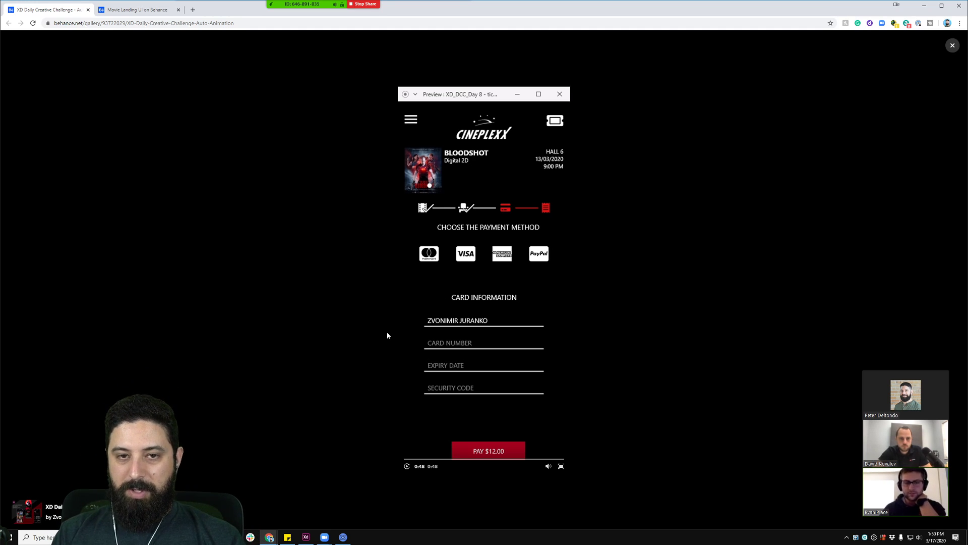
left_click(88, 10)
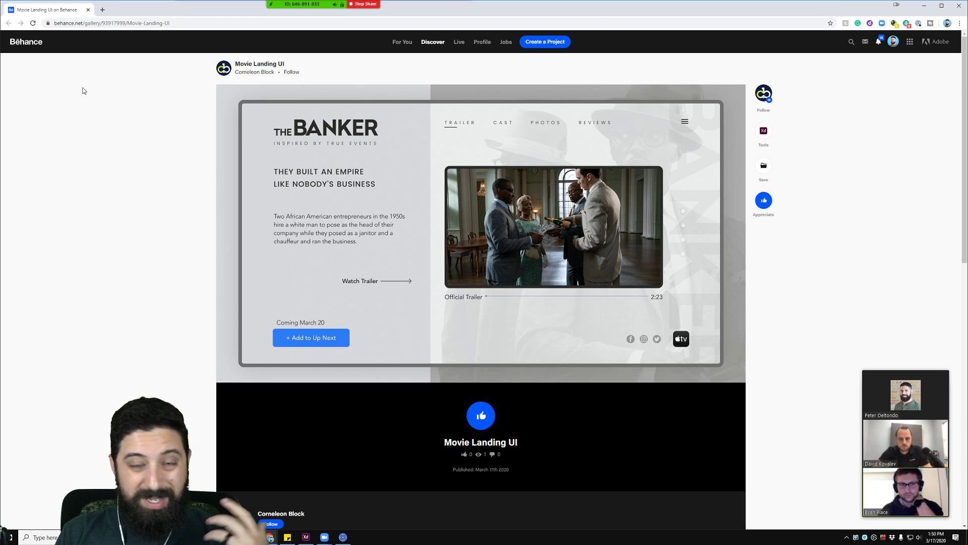